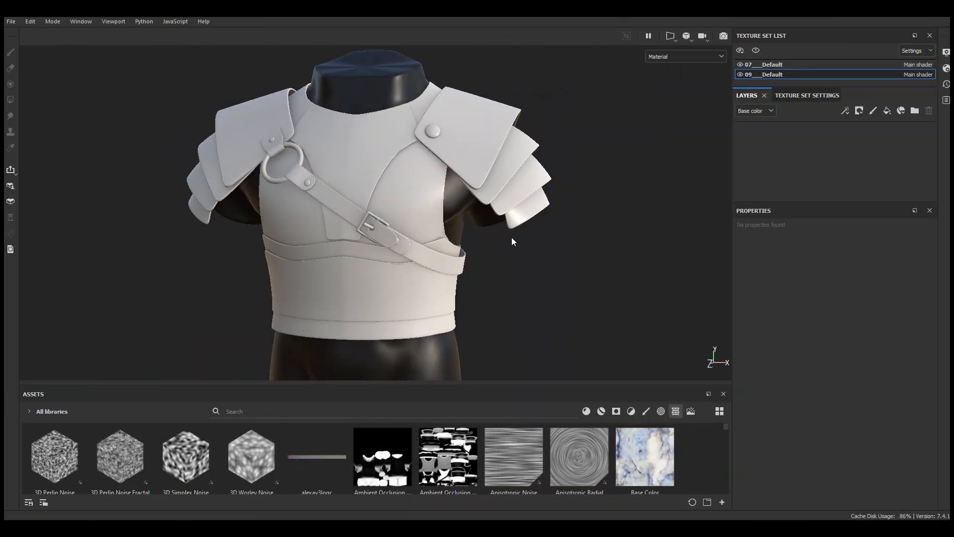
# Step: Add a fill layer to the 09___Default texture set with only its color and roughness channels enabled
pyautogui.moveTo(542, 384); pyautogui.dragTo(542, 370)
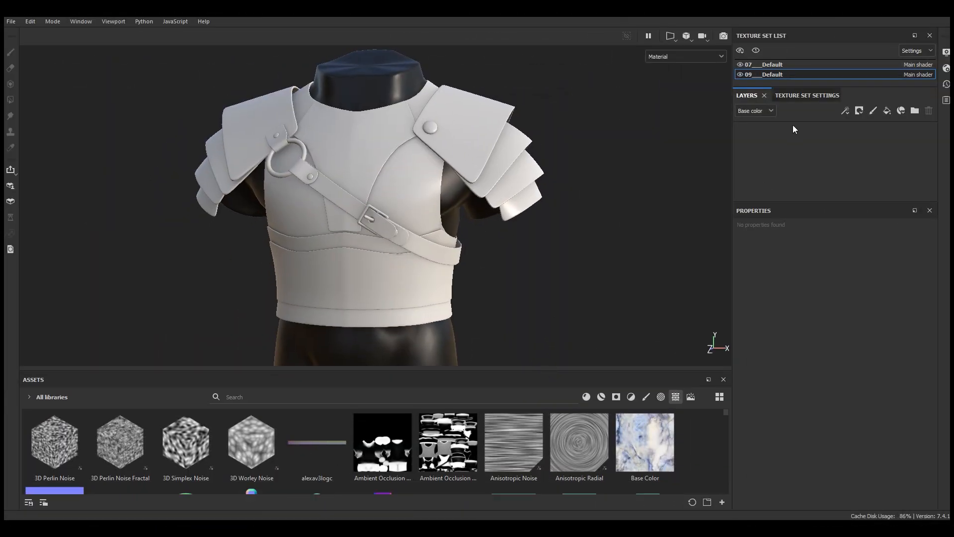
pyautogui.click(887, 110)
pyautogui.keyDown('alt'); pyautogui.moveTo(383, 177); pyautogui.dragTo(387, 184, button='middle'); pyautogui.keyUp('alt')
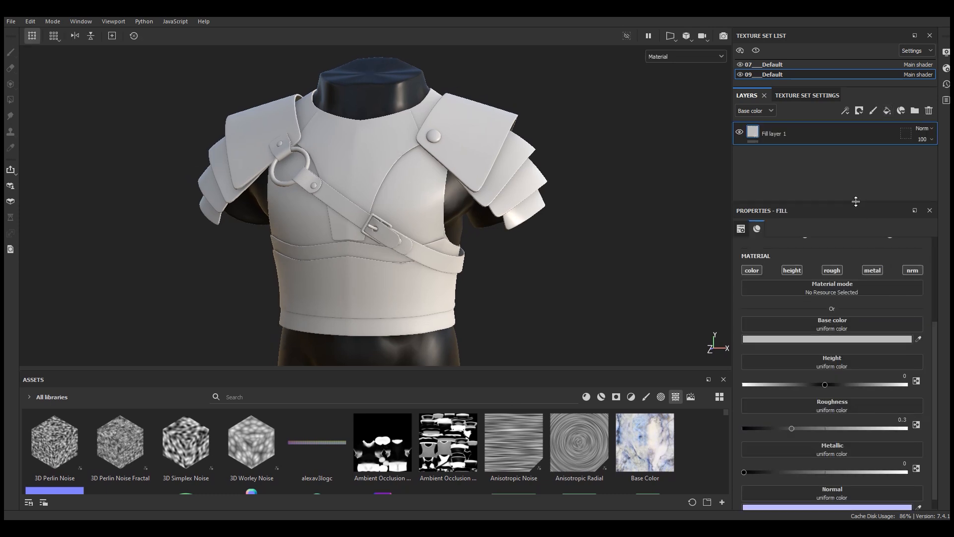
pyautogui.click(790, 269)
pyautogui.click(877, 270)
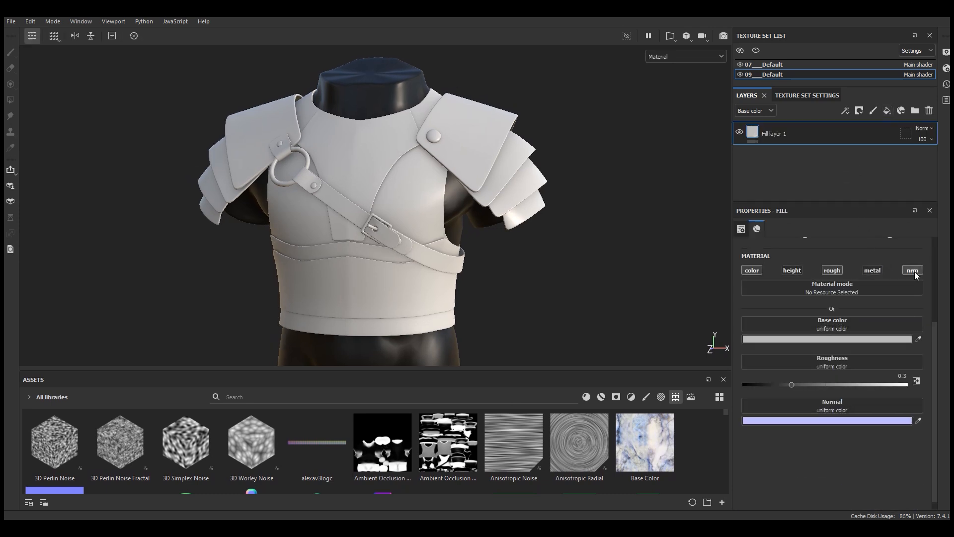
pyautogui.click(914, 271)
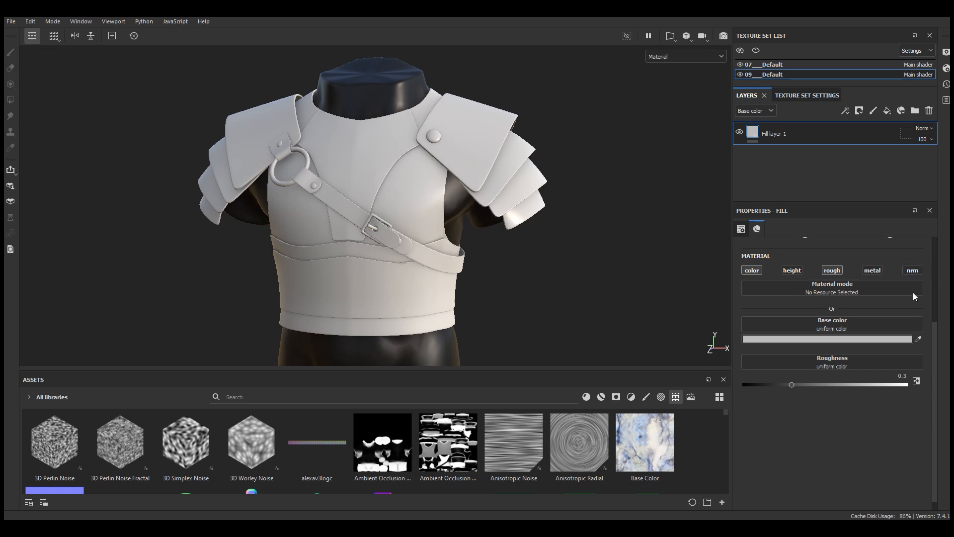
pyautogui.scroll(2, 937, 346)
pyautogui.scroll(1, 938, 346)
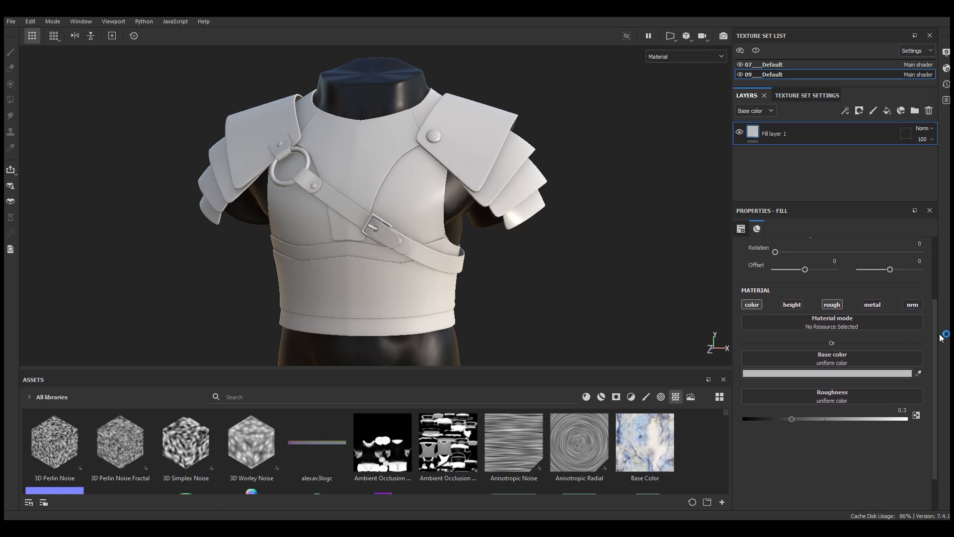
# Step: Set the fill layer's base color to the dark reddish brown 46180A
pyautogui.click(866, 373)
pyautogui.moveTo(813, 304); pyautogui.dragTo(807, 345)
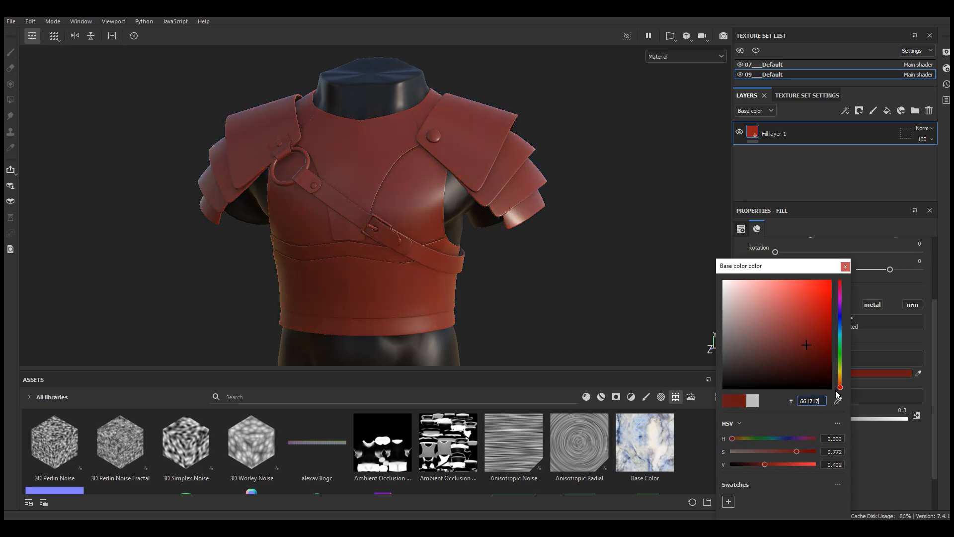
pyautogui.moveTo(840, 387); pyautogui.dragTo(840, 383)
pyautogui.moveTo(808, 339); pyautogui.dragTo(810, 340)
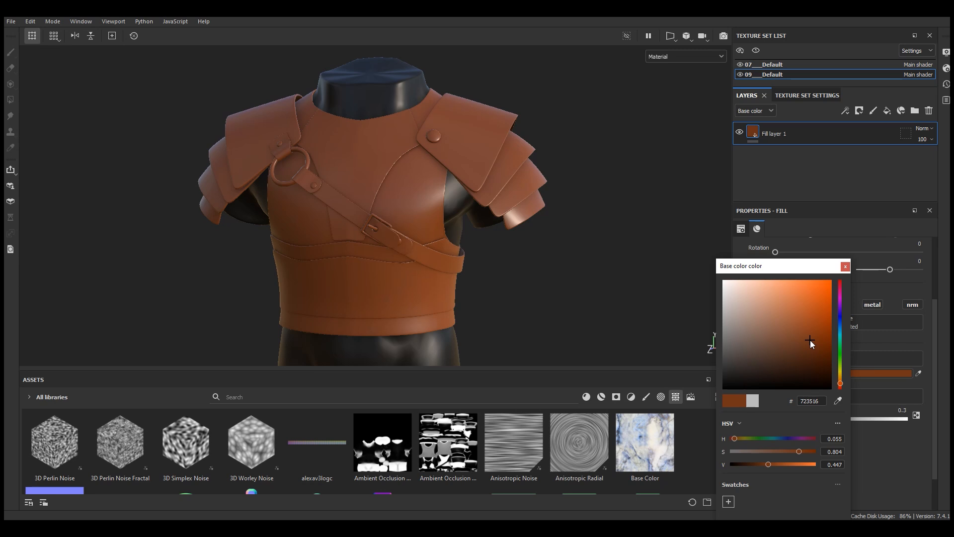
pyautogui.moveTo(802, 267); pyautogui.dragTo(678, 243)
pyautogui.moveTo(686, 318); pyautogui.dragTo(690, 329)
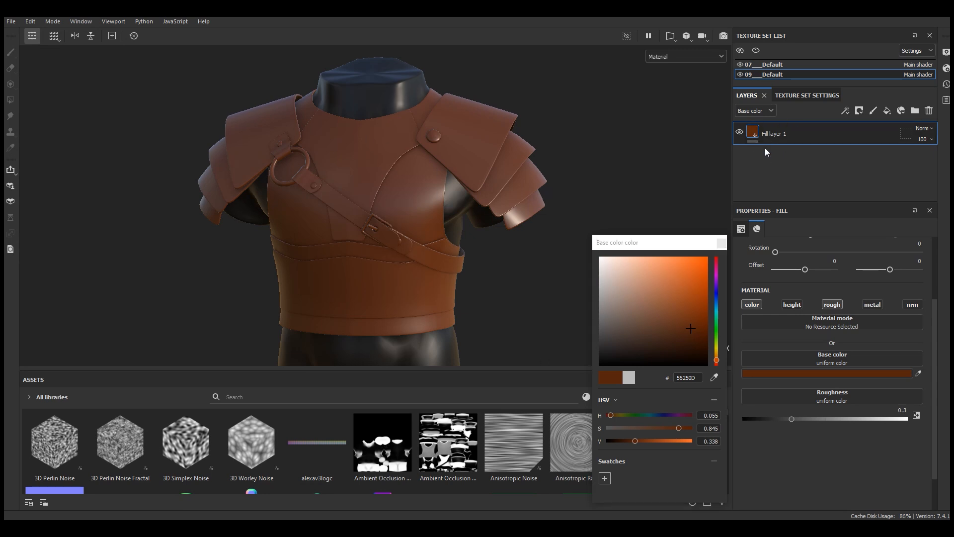
pyautogui.moveTo(691, 243); pyautogui.dragTo(665, 205)
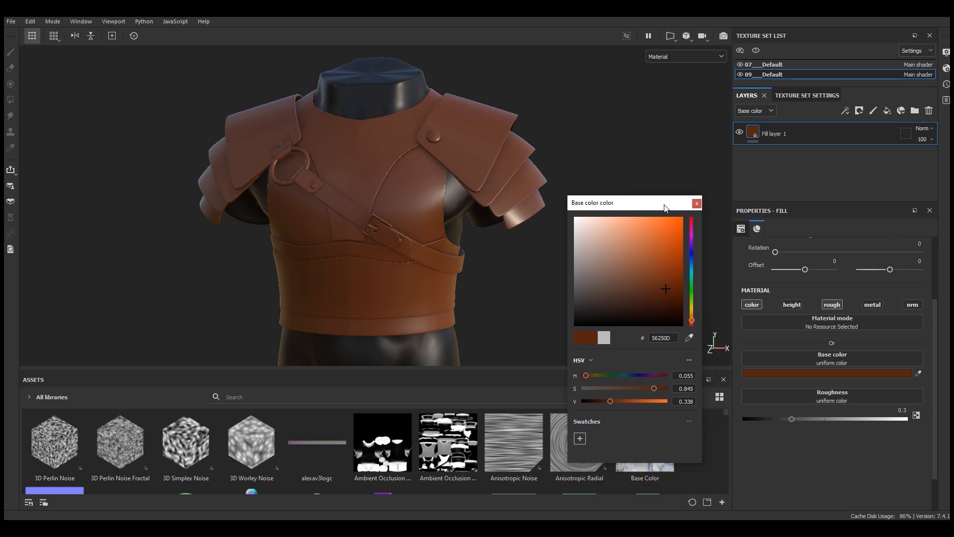
pyautogui.click(667, 295)
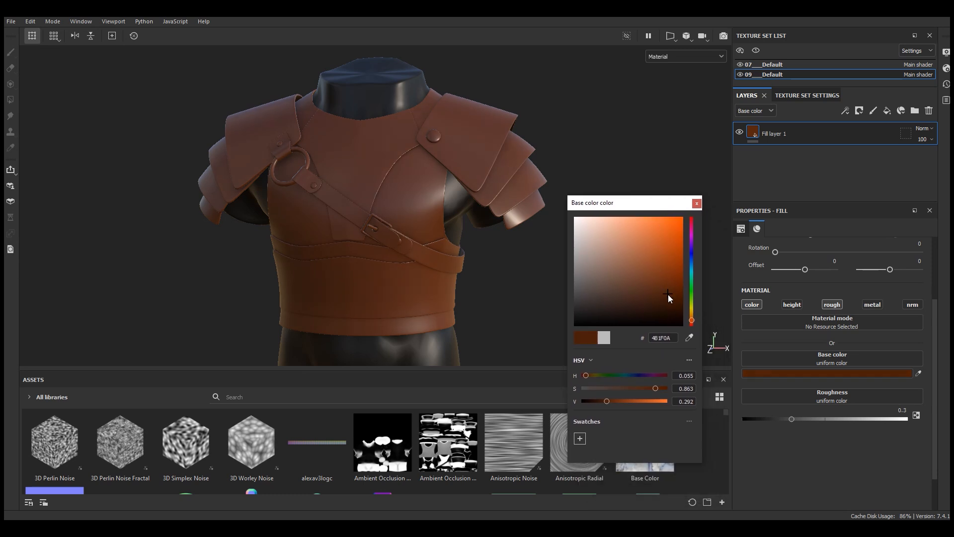
pyautogui.click(692, 323)
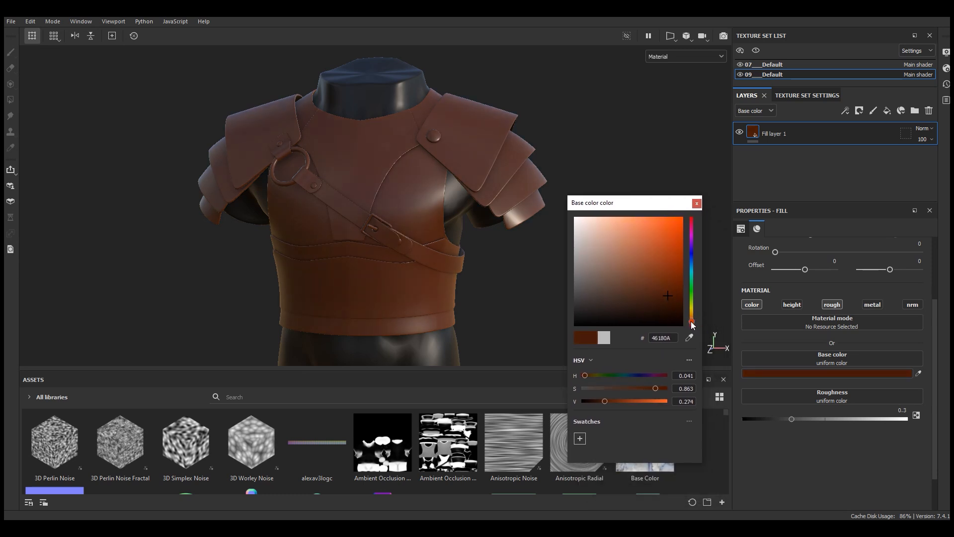
pyautogui.click(373, 195)
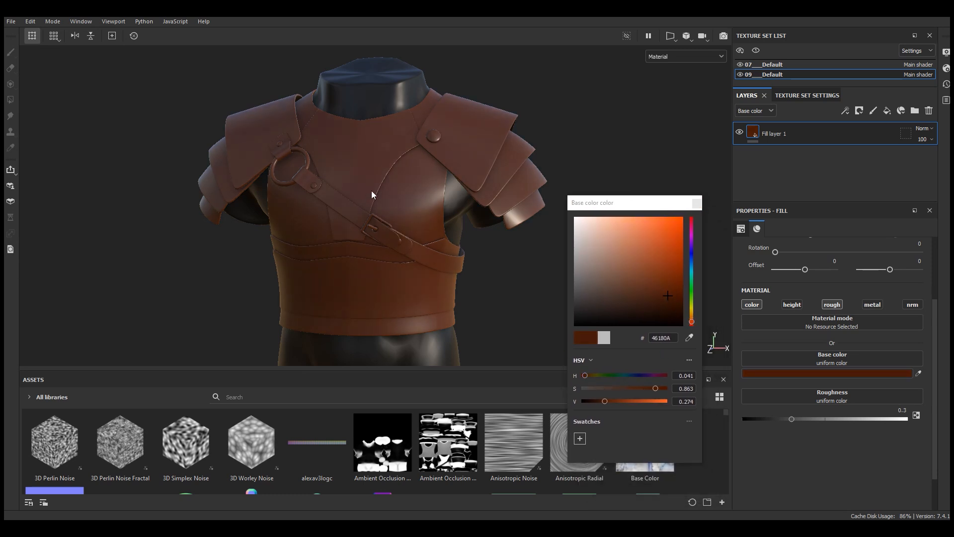
pyautogui.click(696, 203)
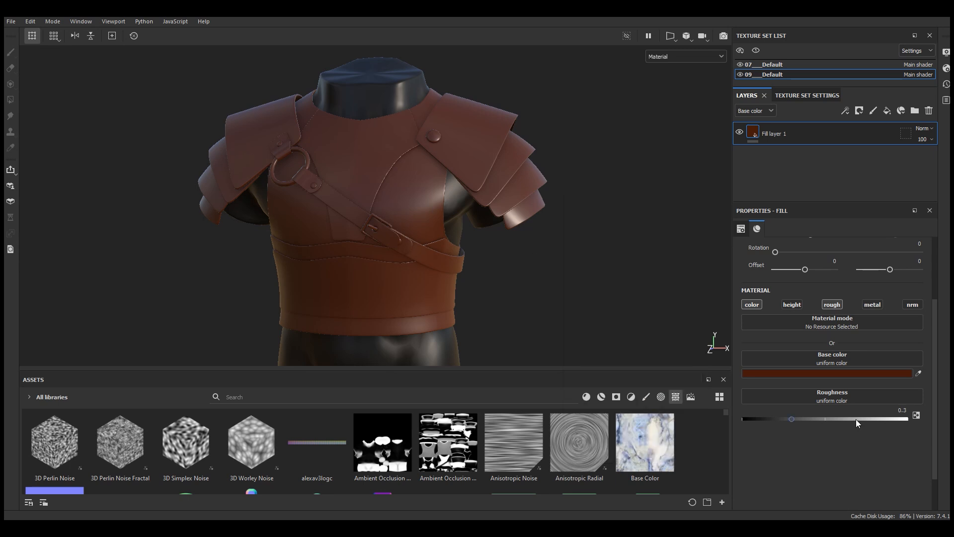
# Step: Set the fill layer's roughness to about 0.67, checking the highlights on the armor
pyautogui.moveTo(866, 419)
pyautogui.mouseDown()
pyautogui.moveTo(891, 418)
pyautogui.moveTo(792, 426)
pyautogui.mouseUp()
pyautogui.keyDown('alt'); pyautogui.moveTo(437, 194); pyautogui.dragTo(460, 229); pyautogui.keyUp('alt')
pyautogui.click(892, 420)
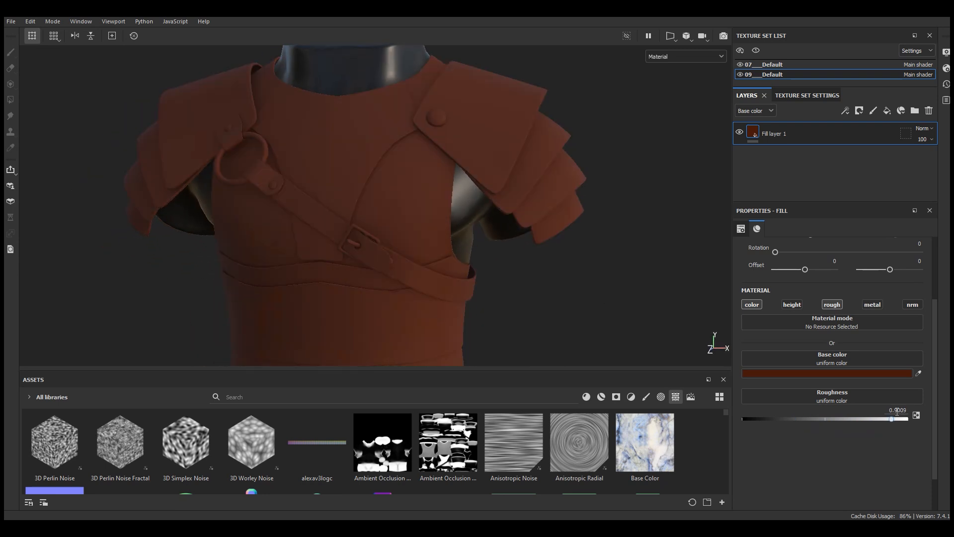
pyautogui.scroll(-2, 471, 268)
pyautogui.keyDown('alt'); pyautogui.moveTo(472, 268); pyautogui.dragTo(453, 256); pyautogui.keyUp('alt')
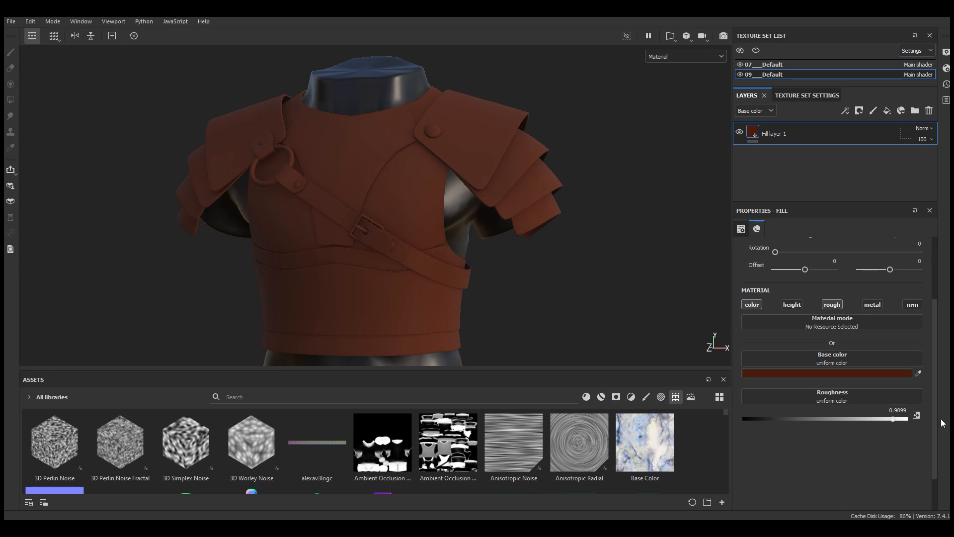
pyautogui.moveTo(893, 419); pyautogui.dragTo(853, 420)
pyautogui.keyDown('alt'); pyautogui.moveTo(421, 248); pyautogui.dragTo(434, 248); pyautogui.keyUp('alt')
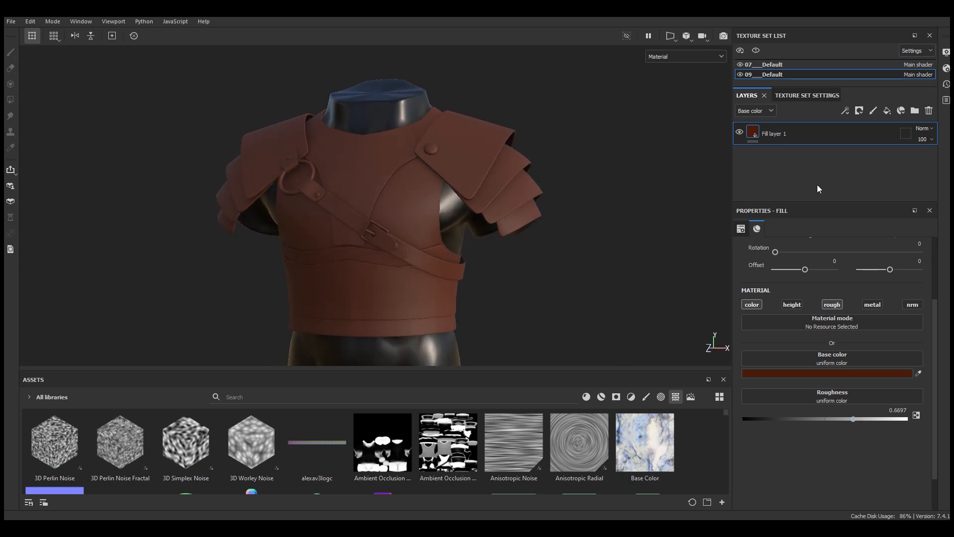
# Step: Rename the fill layer as Base
pyautogui.doubleClick(777, 133)
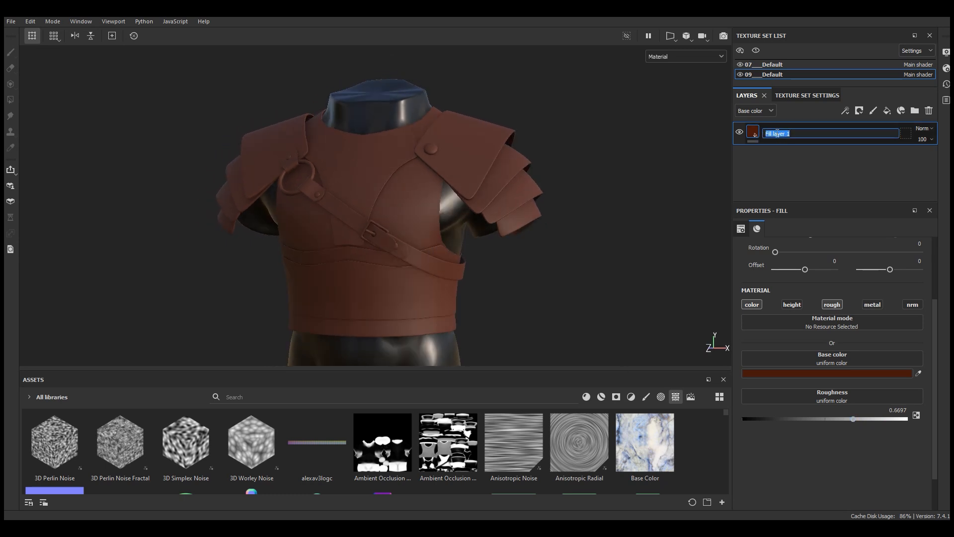
pyautogui.write('Base')
pyautogui.press('Return')
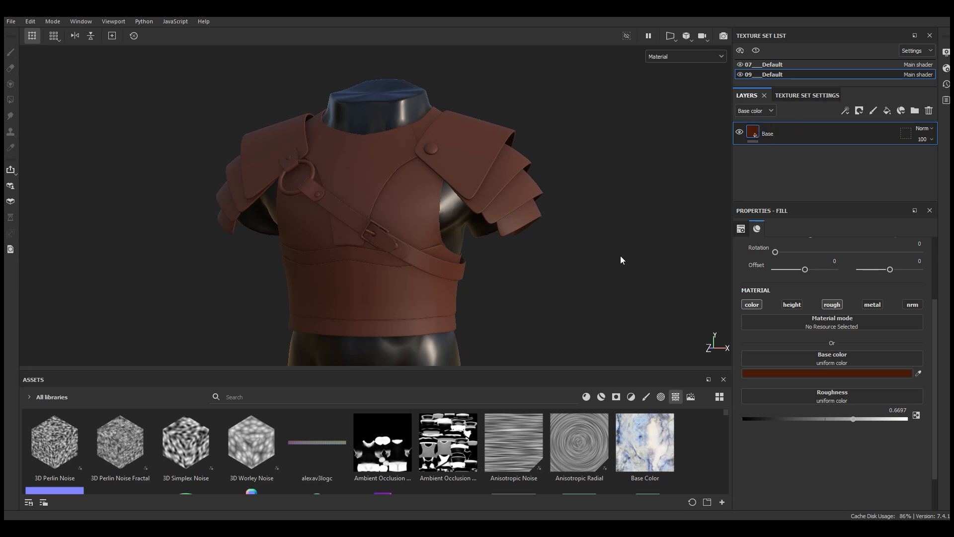
# Step: Add the HSL Perceptive filter from the asset library as a new layer above Base
pyautogui.moveTo(405, 370); pyautogui.dragTo(405, 310)
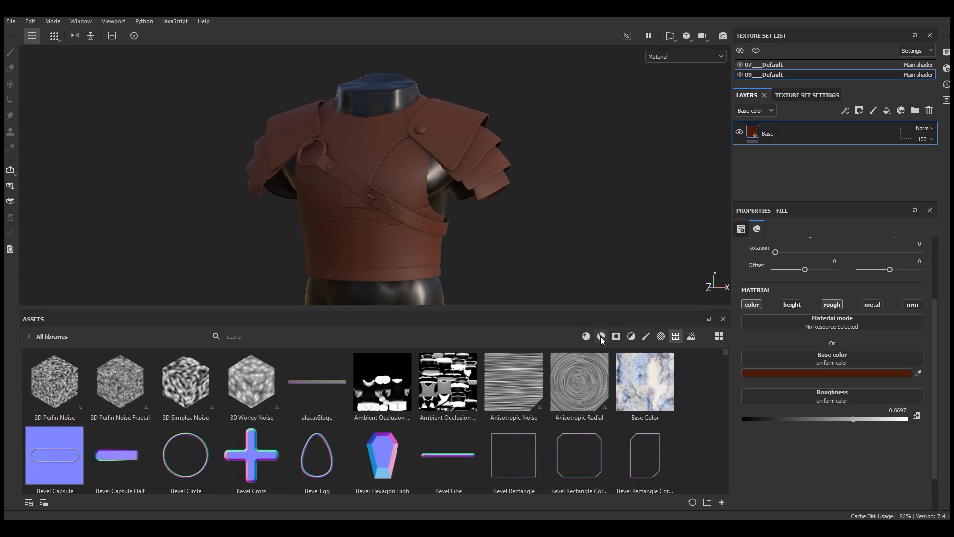
pyautogui.click(632, 336)
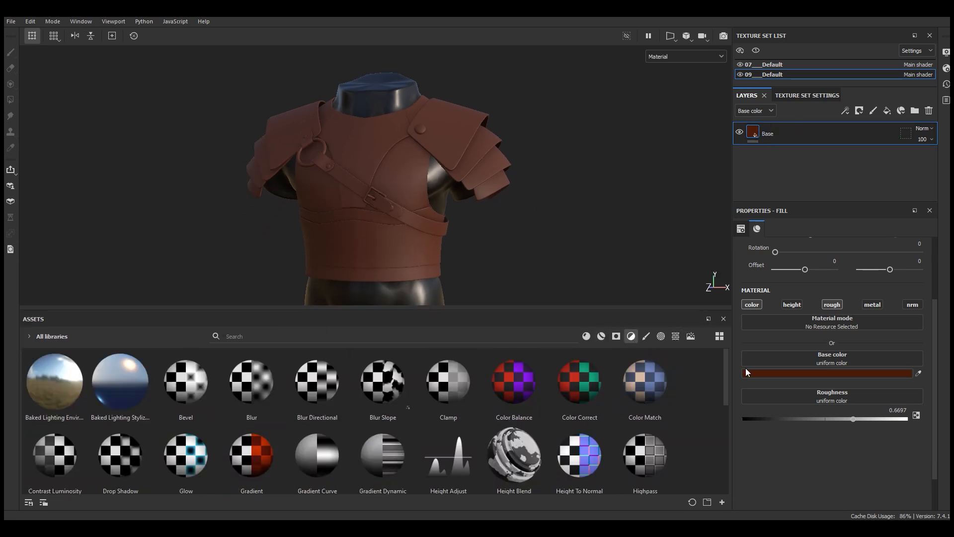
pyautogui.moveTo(725, 370); pyautogui.dragTo(729, 418)
pyautogui.moveTo(184, 412); pyautogui.dragTo(842, 140)
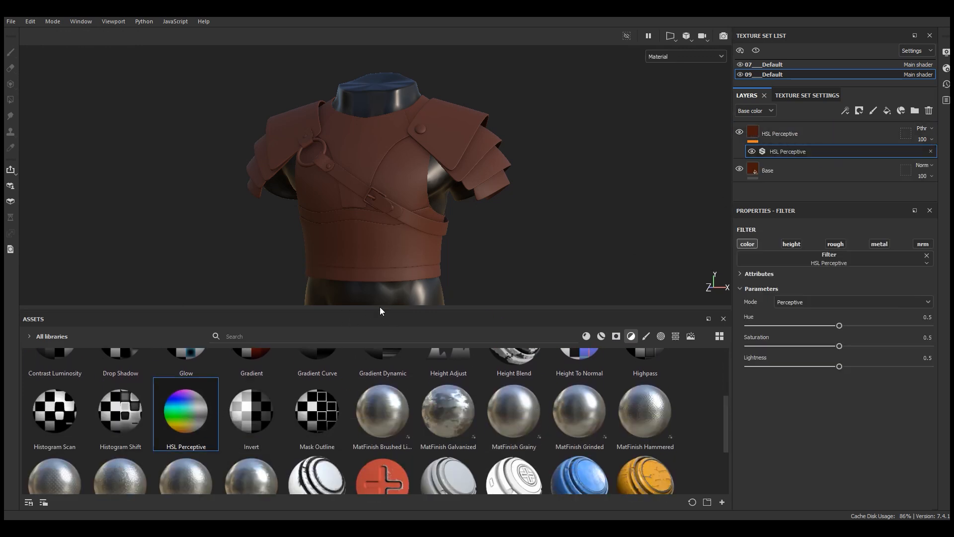
pyautogui.moveTo(379, 310); pyautogui.dragTo(379, 385)
# Step: Set the HSL Perceptive filter's saturation to about 0.644 and its lightness to about 0.477
pyautogui.scroll(5, 430, 261)
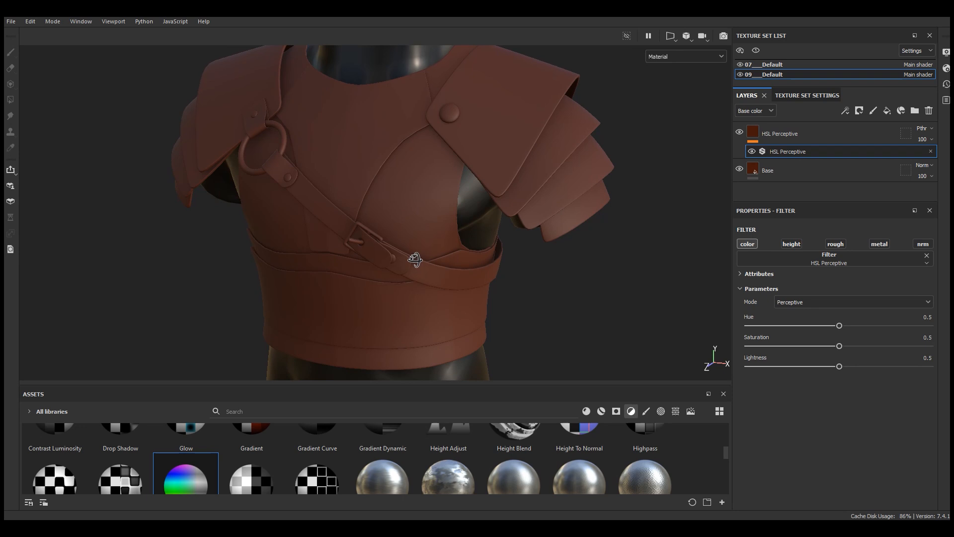
pyautogui.moveTo(859, 346); pyautogui.dragTo(836, 372)
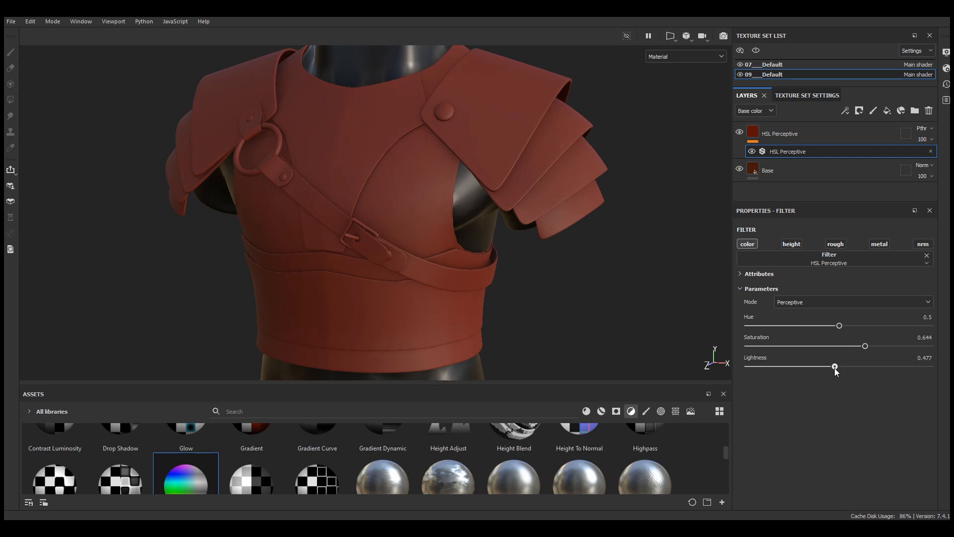
pyautogui.moveTo(515, 283)
pyautogui.keyDown('alt'); pyautogui.mouseDown()
pyautogui.moveTo(561, 287)
pyautogui.moveTo(545, 290)
pyautogui.moveTo(520, 259)
pyautogui.mouseUp(); pyautogui.keyUp('alt')
pyautogui.keyDown('alt'); pyautogui.moveTo(520, 260); pyautogui.dragTo(517, 273, button='middle'); pyautogui.keyUp('alt')
# Step: Add a black mask to the HSL Perceptive layer and add a fill effect to that mask
pyautogui.click(816, 134)
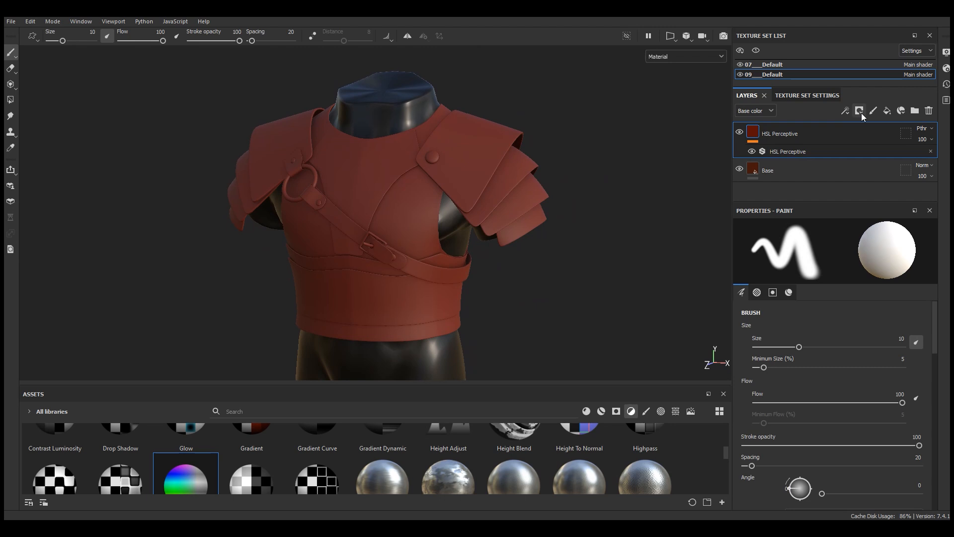
pyautogui.click(861, 114)
pyautogui.click(867, 135)
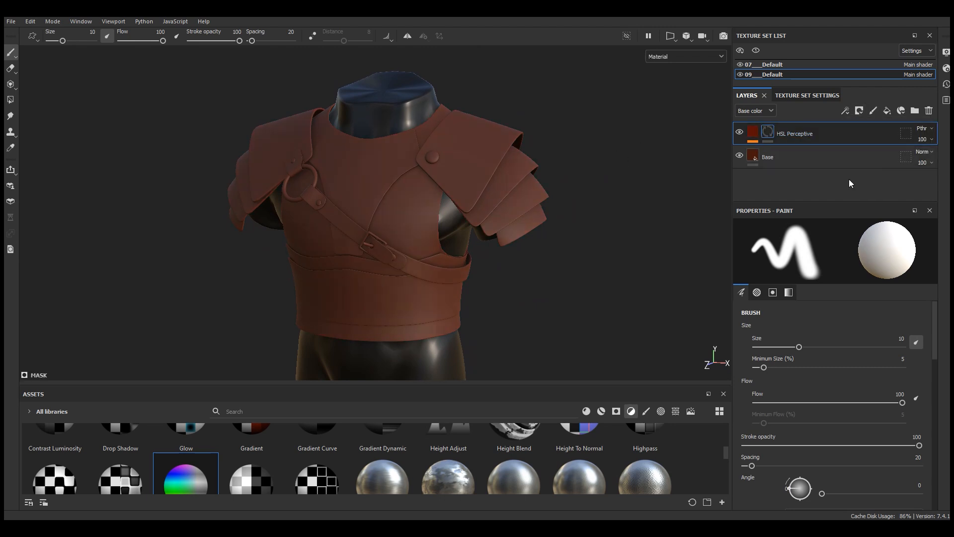
pyautogui.scroll(3, 344, 221)
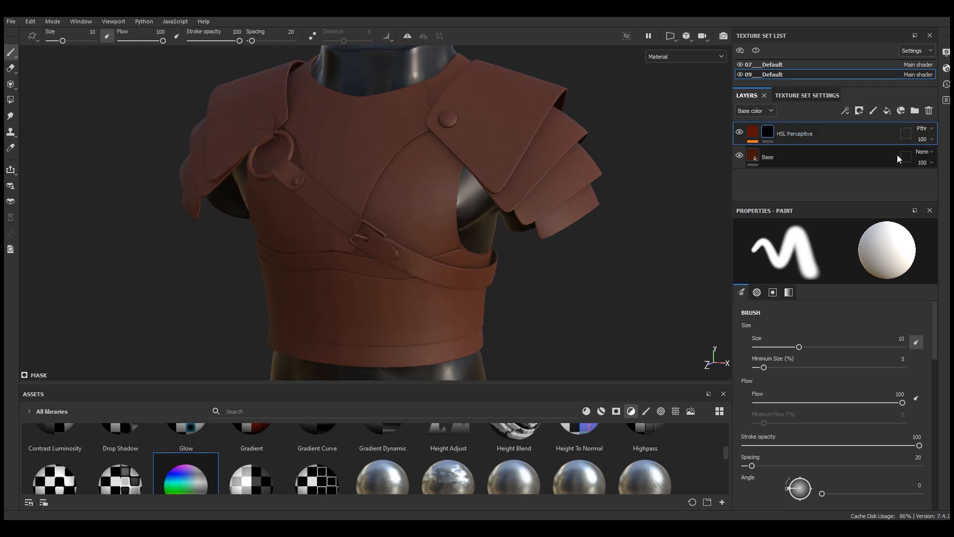
pyautogui.click(845, 111)
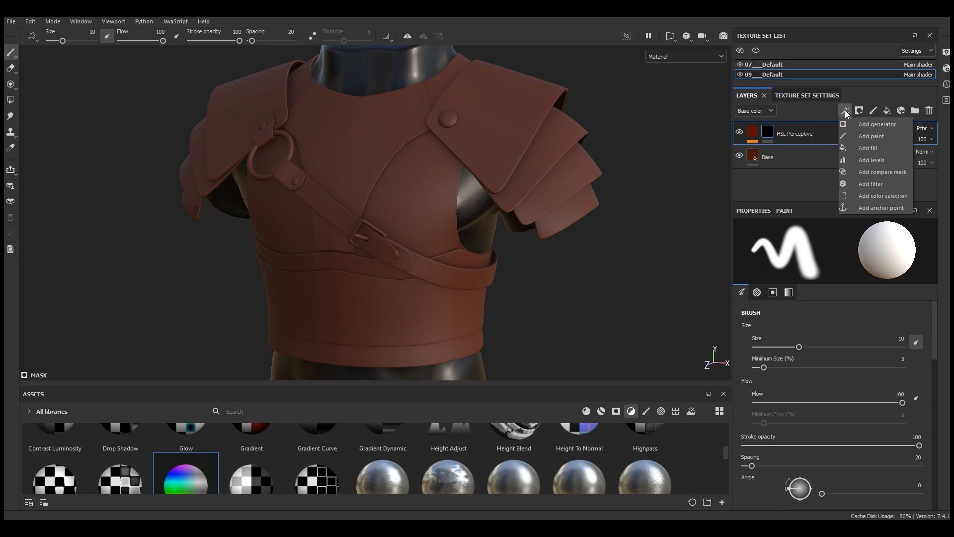
pyautogui.click(862, 149)
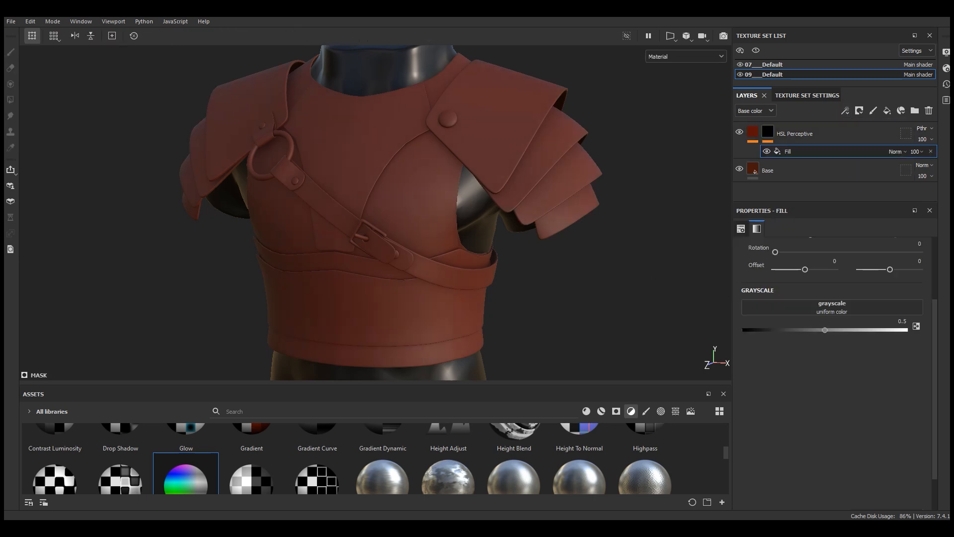
# Step: Search the textures for "Grung" and assign Grunge Map 010 to the mask fill's grayscale
pyautogui.moveTo(426, 383); pyautogui.dragTo(428, 333)
pyautogui.click(676, 360)
pyautogui.click(376, 358)
pyautogui.write('Gru')
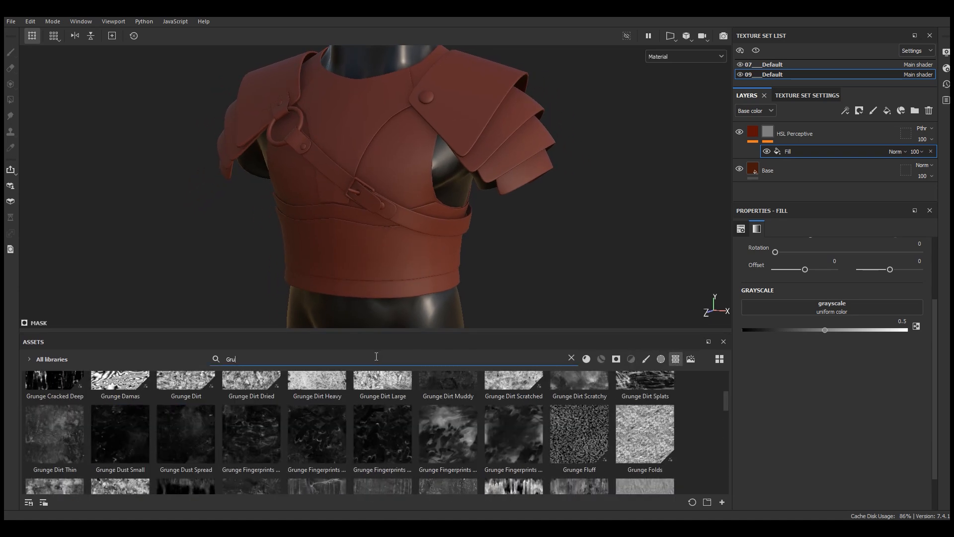
pyautogui.write('ng')
pyautogui.moveTo(726, 399); pyautogui.dragTo(726, 426)
pyautogui.moveTo(615, 331); pyautogui.dragTo(616, 297)
pyautogui.moveTo(728, 412); pyautogui.dragTo(726, 418)
pyautogui.moveTo(57, 399); pyautogui.dragTo(833, 309)
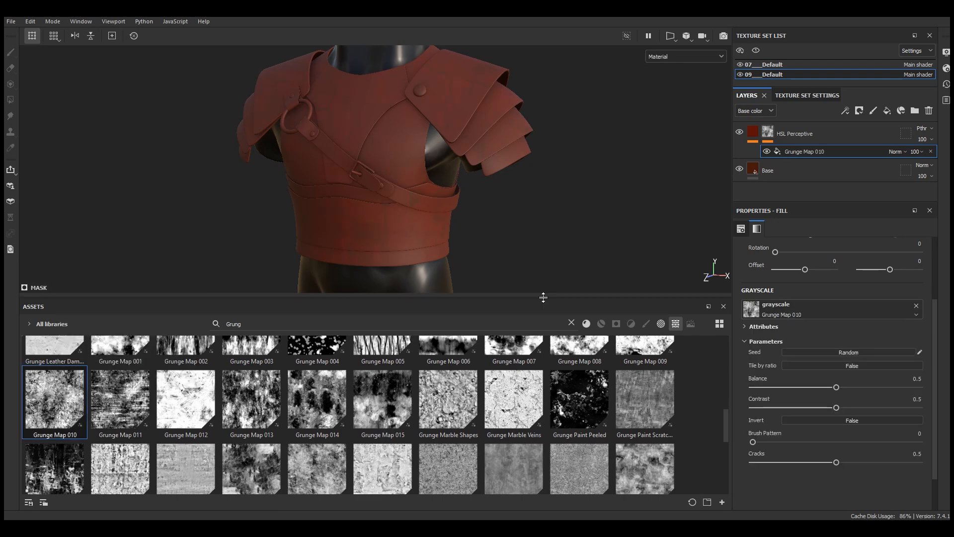
pyautogui.moveTo(543, 297); pyautogui.dragTo(543, 384)
# Step: Display only the mask in the viewport and set the Grunge Map 010 fill to tri-planar projection
pyautogui.click(667, 55)
pyautogui.click(660, 158)
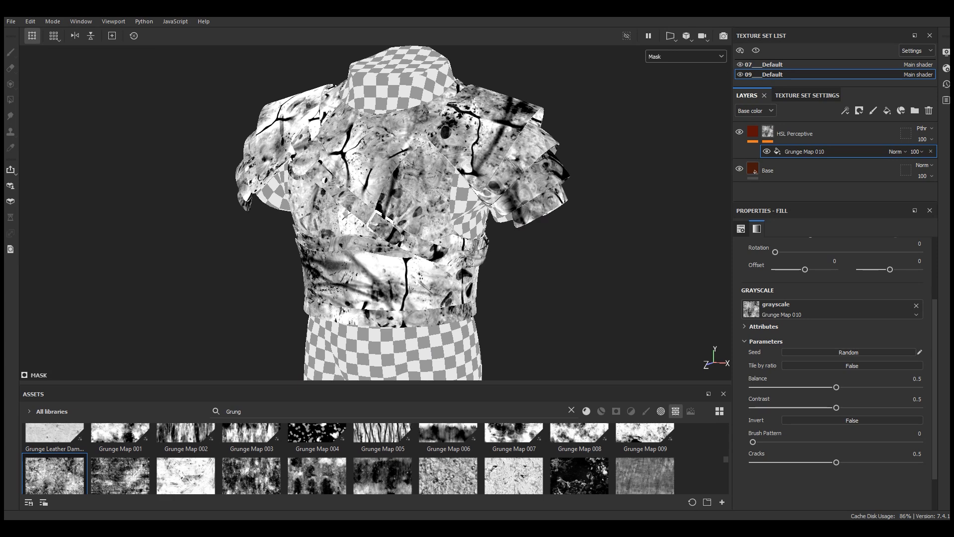
pyautogui.scroll(3, 805, 330)
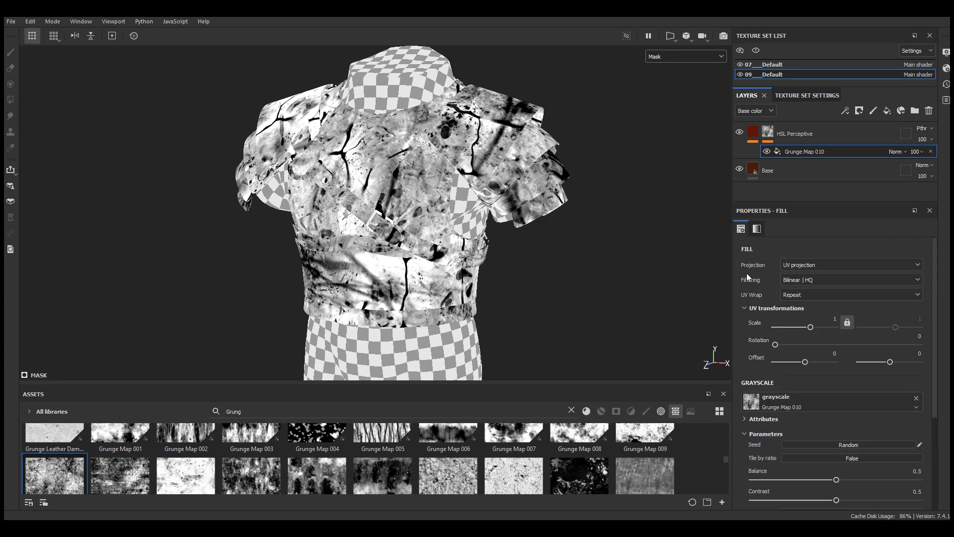
pyautogui.click(798, 266)
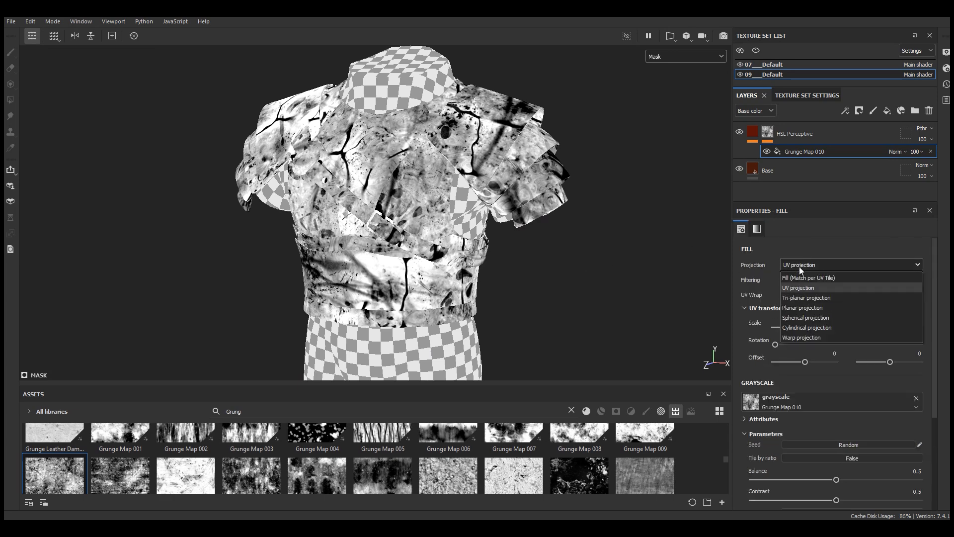
pyautogui.click(805, 298)
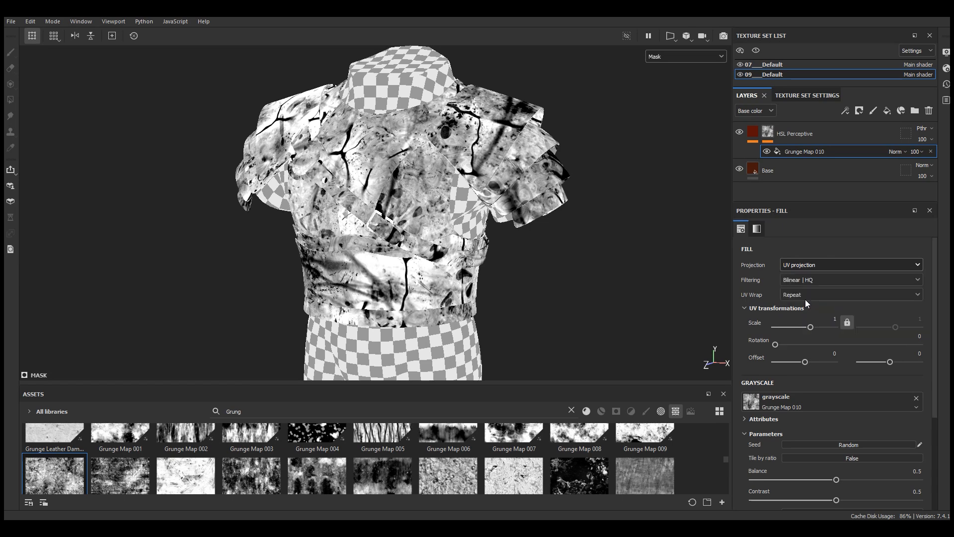
pyautogui.scroll(-1, 937, 333)
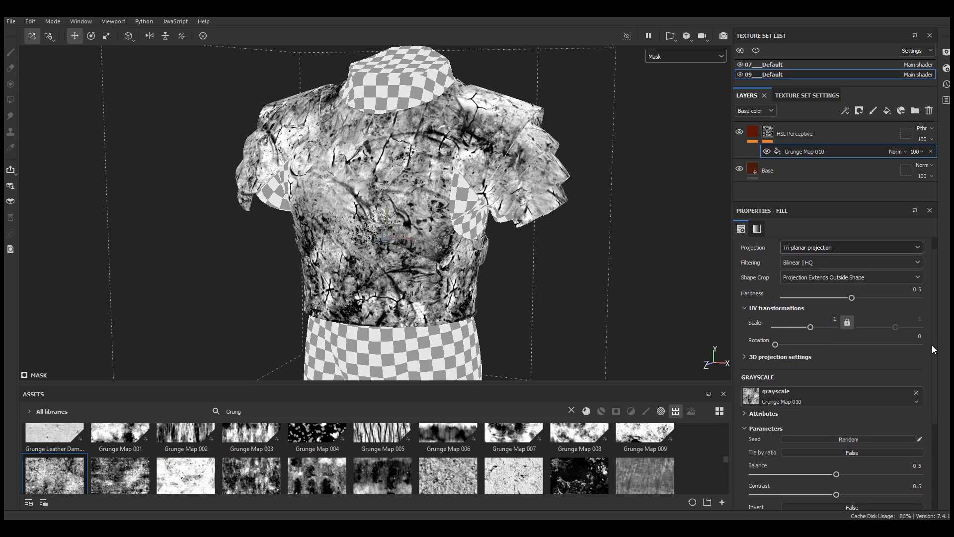
# Step: Set the Grunge Map 010 fill's UV scale to 3.5 after trying 4
pyautogui.click(834, 316)
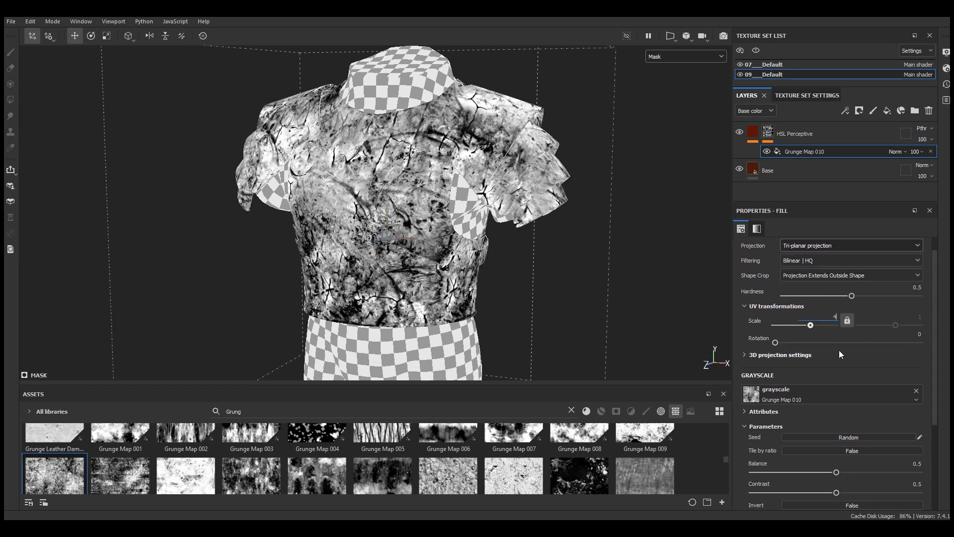
pyautogui.write('4')
pyautogui.press('Return')
pyautogui.scroll(5, 407, 223)
pyautogui.keyDown('alt'); pyautogui.moveTo(456, 217); pyautogui.dragTo(427, 219); pyautogui.keyUp('alt')
pyautogui.click(835, 317)
pyautogui.write('3.5')
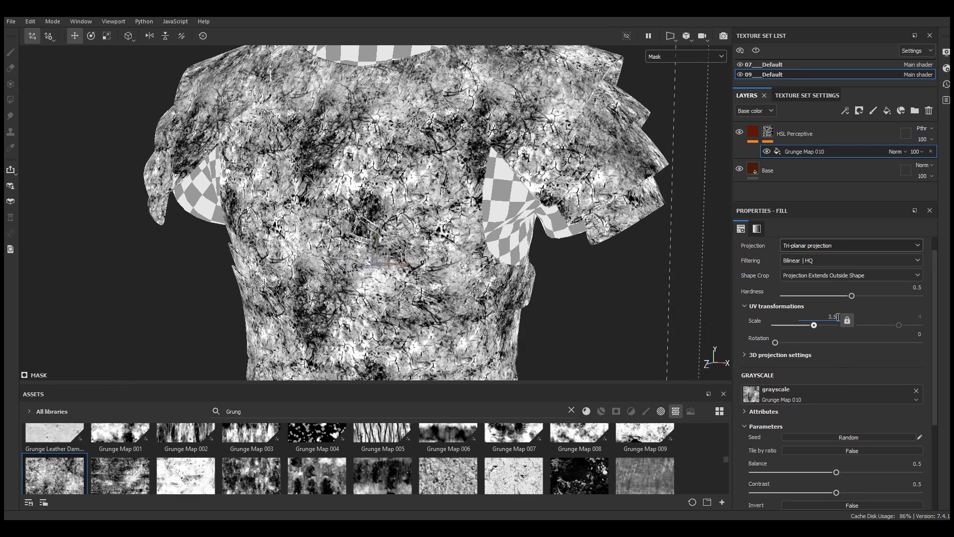
pyautogui.press('Return')
# Step: Set the Grunge Map 010 contrast to 0.17, balance to about 0.42 and cracks to about 0.14
pyautogui.scroll(-3, 934, 373)
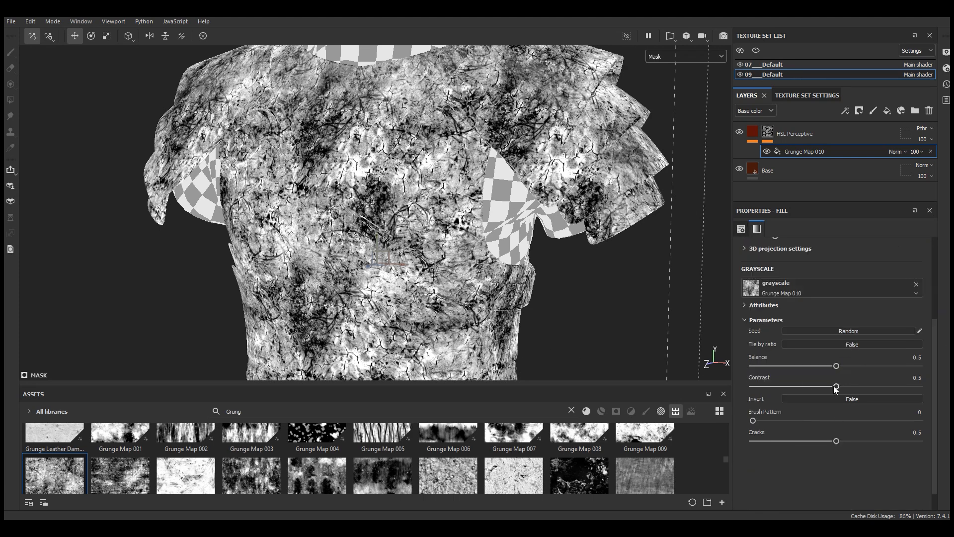
pyautogui.click(781, 387)
pyautogui.moveTo(837, 365); pyautogui.dragTo(823, 365)
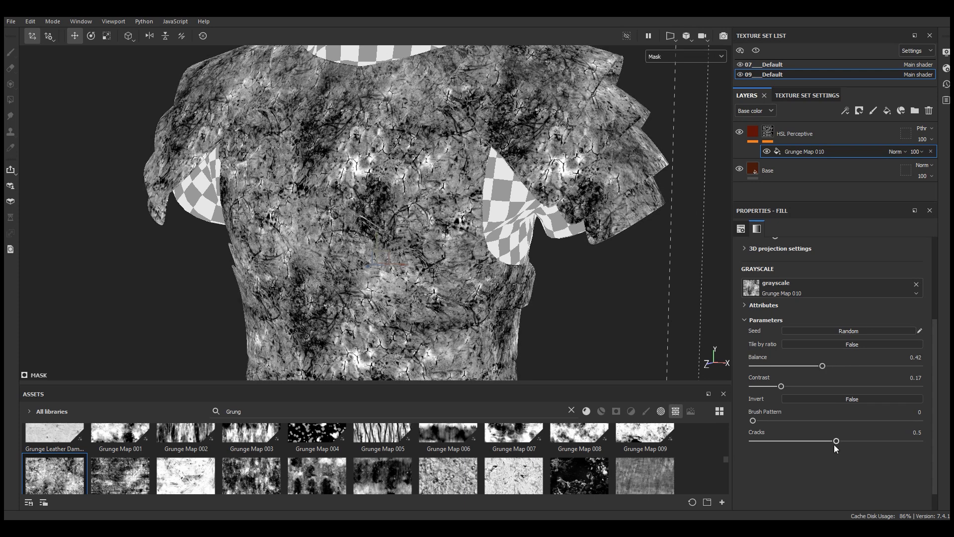
pyautogui.moveTo(837, 440); pyautogui.dragTo(776, 451)
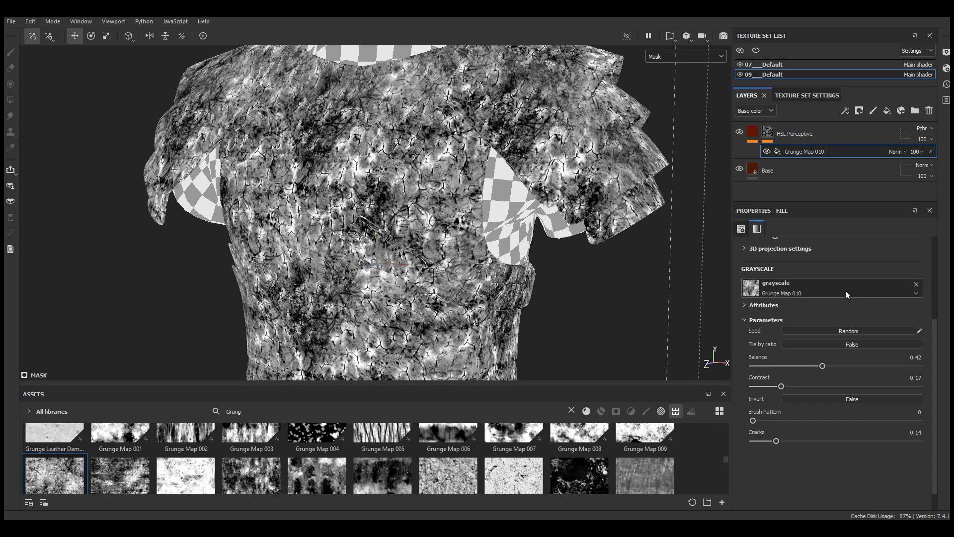
# Step: Add a second fill effect to the HSL Perceptive mask and assign Grunge Map 007 to its grayscale
pyautogui.click(845, 111)
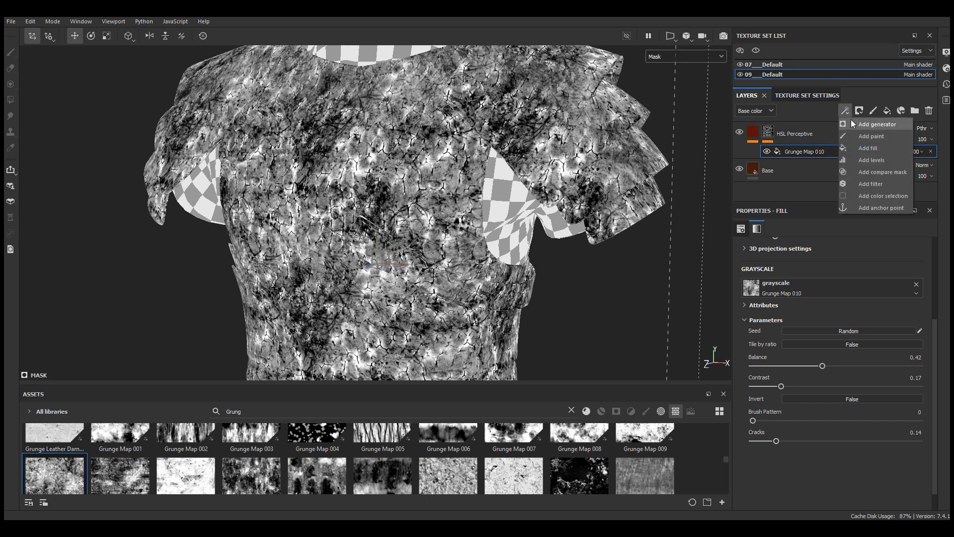
pyautogui.click(866, 147)
pyautogui.moveTo(398, 388); pyautogui.dragTo(410, 283)
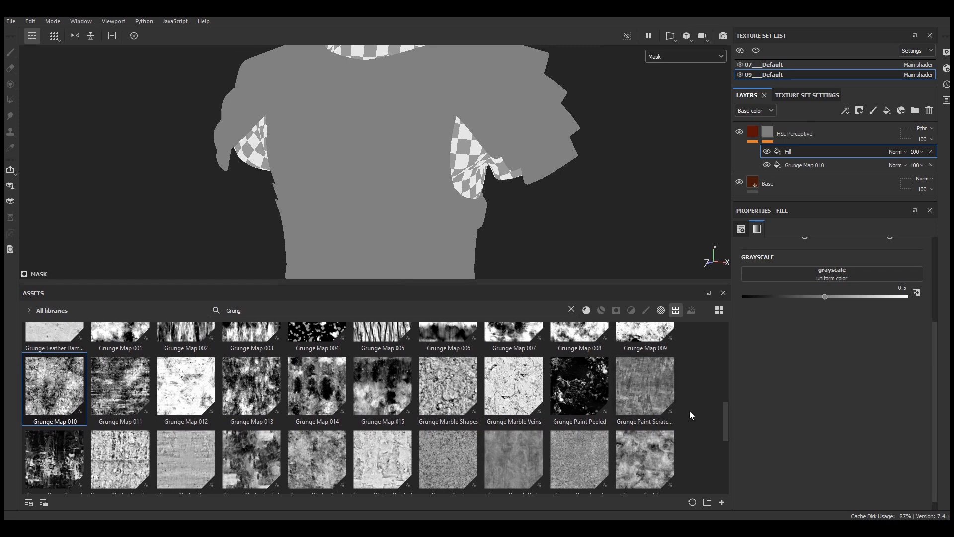
pyautogui.moveTo(726, 424); pyautogui.dragTo(729, 404)
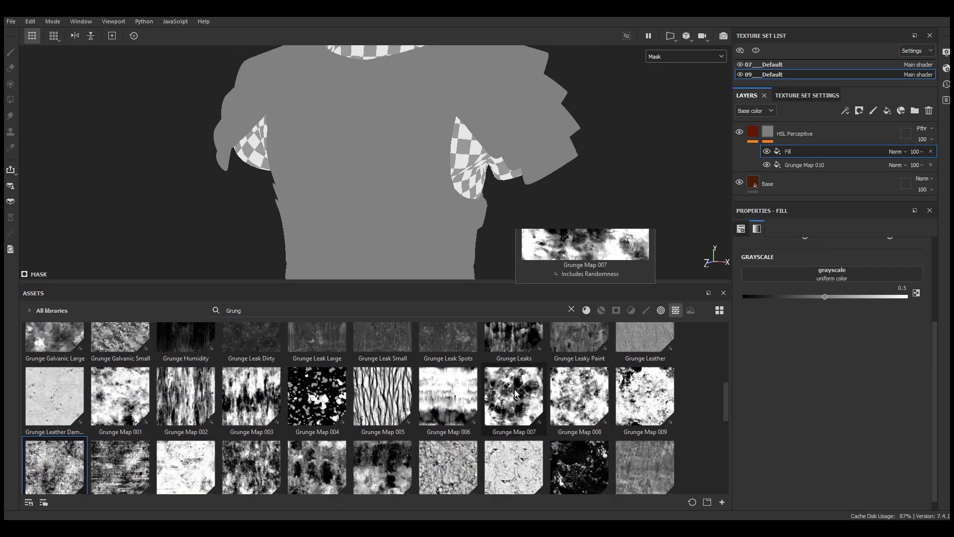
pyautogui.moveTo(517, 395); pyautogui.dragTo(837, 273)
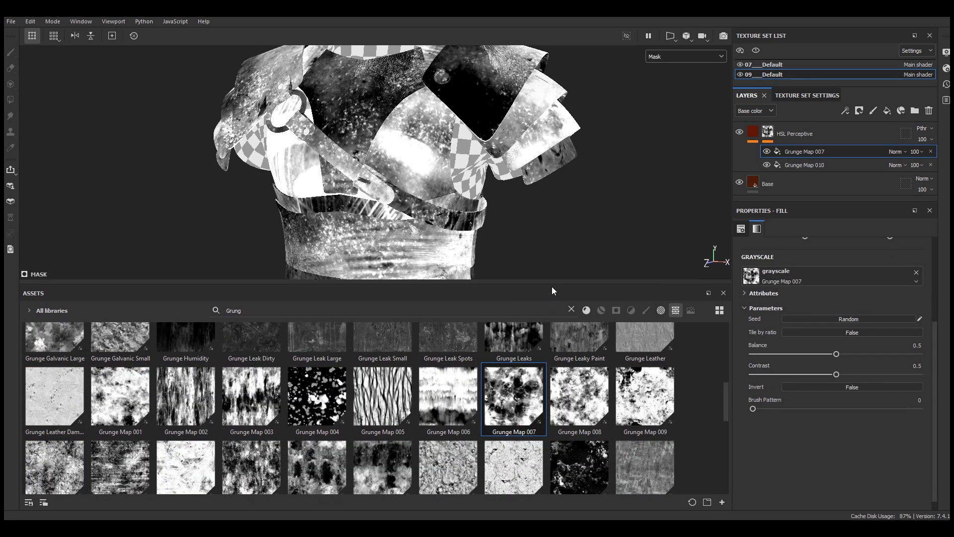
pyautogui.moveTo(552, 283); pyautogui.dragTo(553, 385)
# Step: Set the Grunge Map 007 fill to tri-planar projection with a UV scale of 5
pyautogui.scroll(3, 837, 337)
pyautogui.click(814, 264)
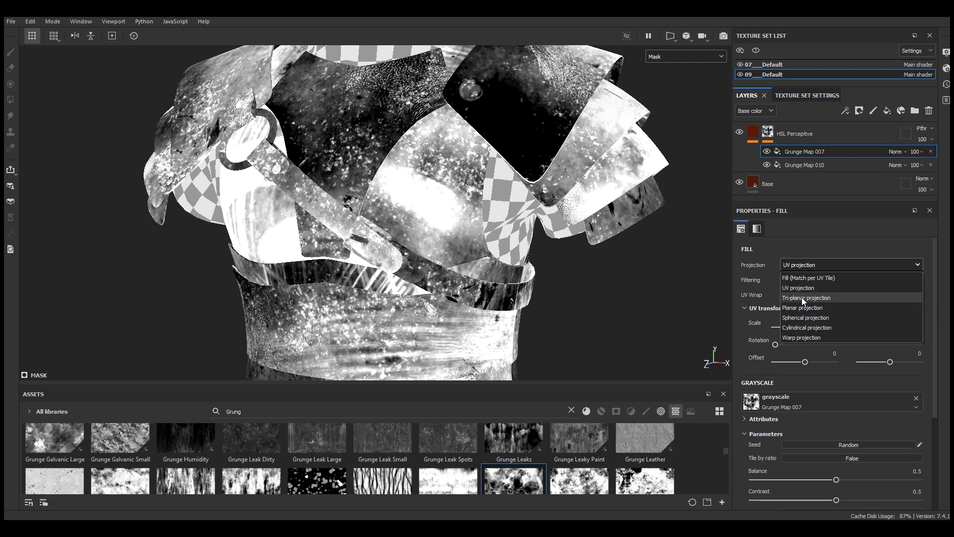
pyautogui.click(803, 298)
pyautogui.scroll(-2, 935, 382)
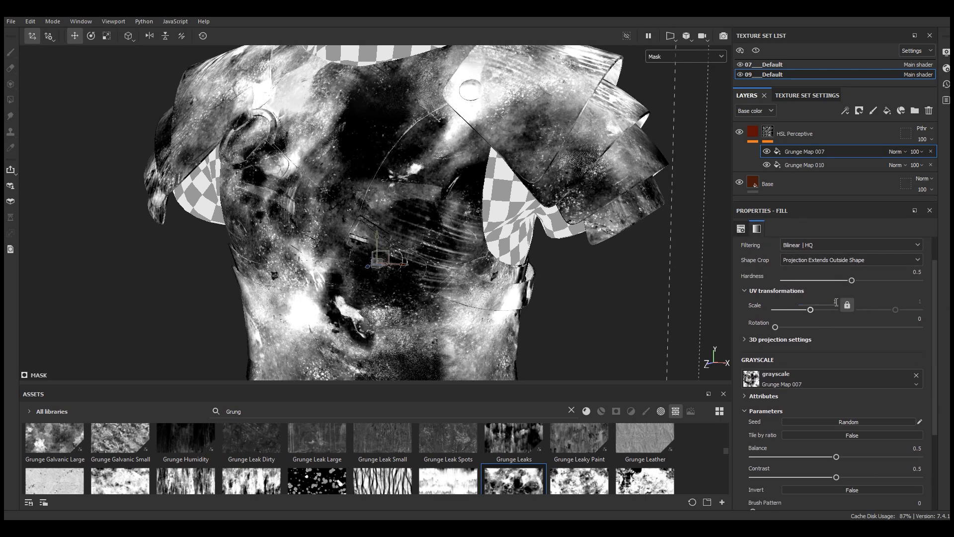
pyautogui.write('4')
pyautogui.press('Return')
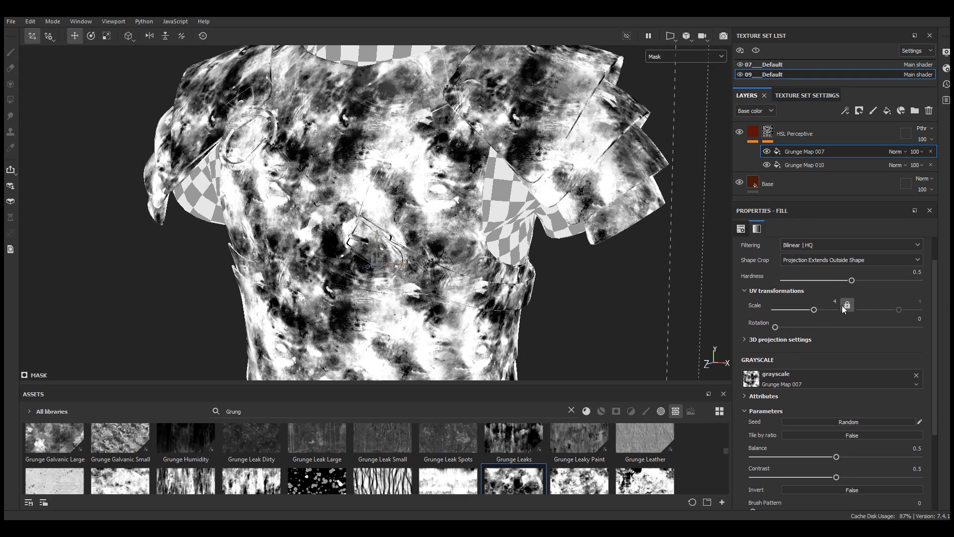
pyautogui.write('5')
pyautogui.press('Return')
pyautogui.keyDown('alt'); pyautogui.moveTo(386, 176); pyautogui.dragTo(372, 197); pyautogui.keyUp('alt')
pyautogui.scroll(2, 389, 184)
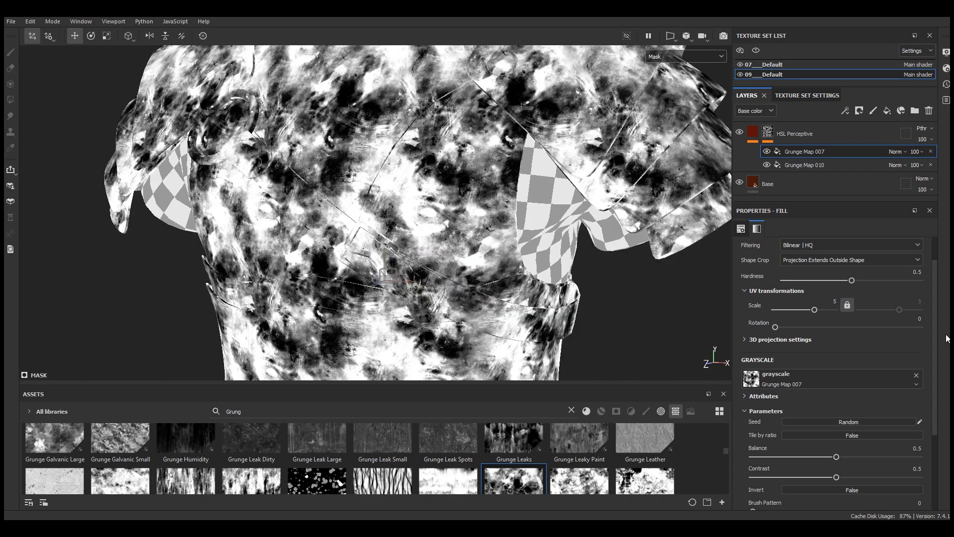
# Step: Set the Grunge Map 007 contrast to about 0.16 and its balance to about 0.32
pyautogui.scroll(-3, 930, 394)
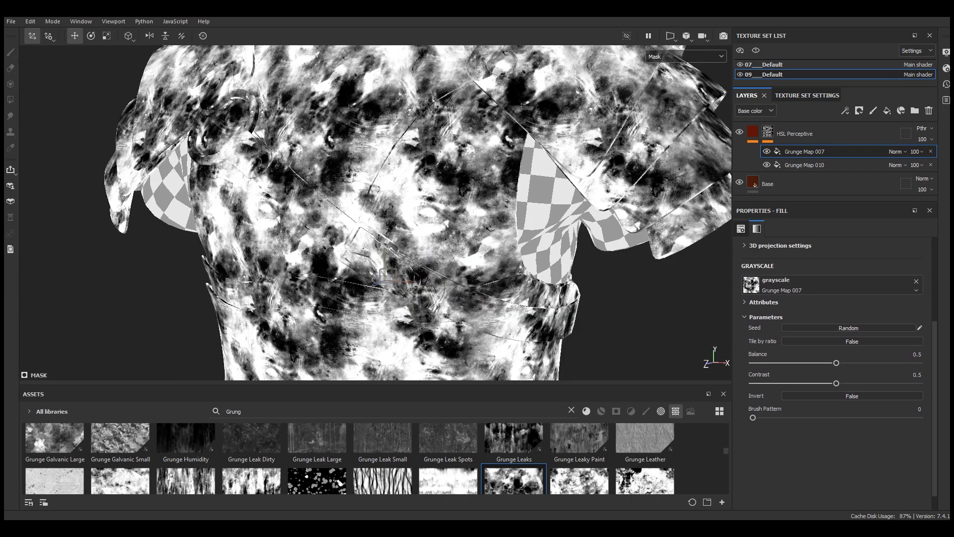
pyautogui.moveTo(836, 383); pyautogui.dragTo(779, 383)
pyautogui.moveTo(836, 363); pyautogui.dragTo(806, 363)
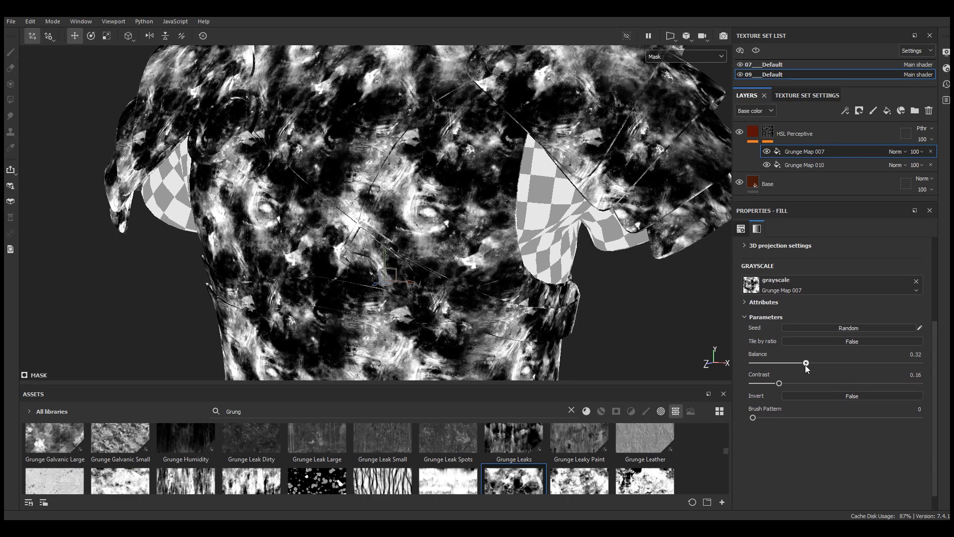
pyautogui.scroll(-2, 678, 220)
pyautogui.scroll(3, 473, 196)
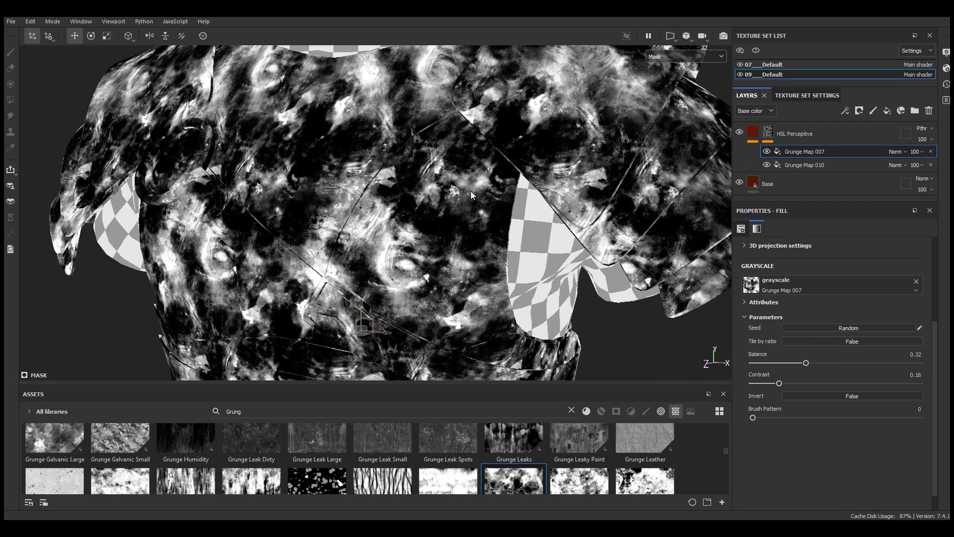
# Step: Set the Grunge Map 007 fill's blending mode to Multiply and compare the mask with each grunge fill hidden in turn
pyautogui.click(896, 152)
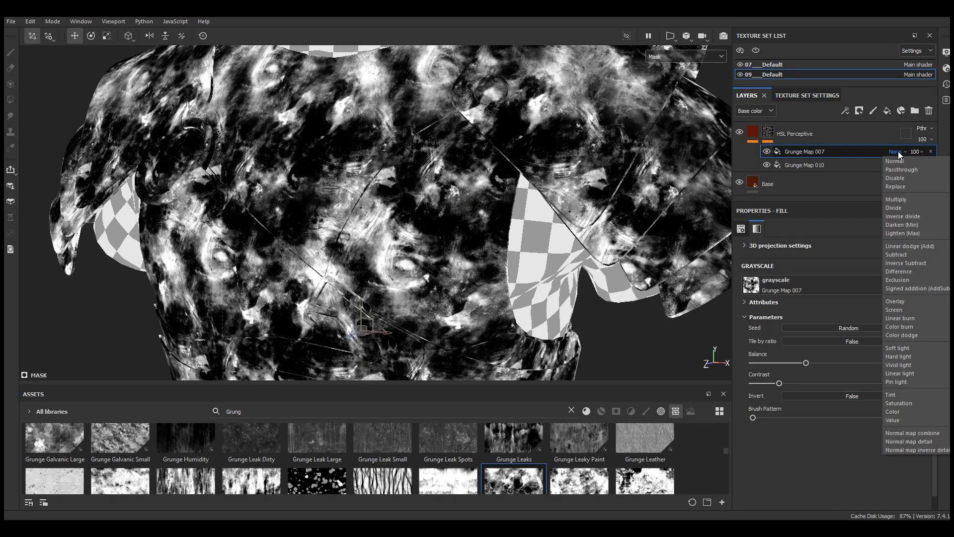
pyautogui.click(896, 199)
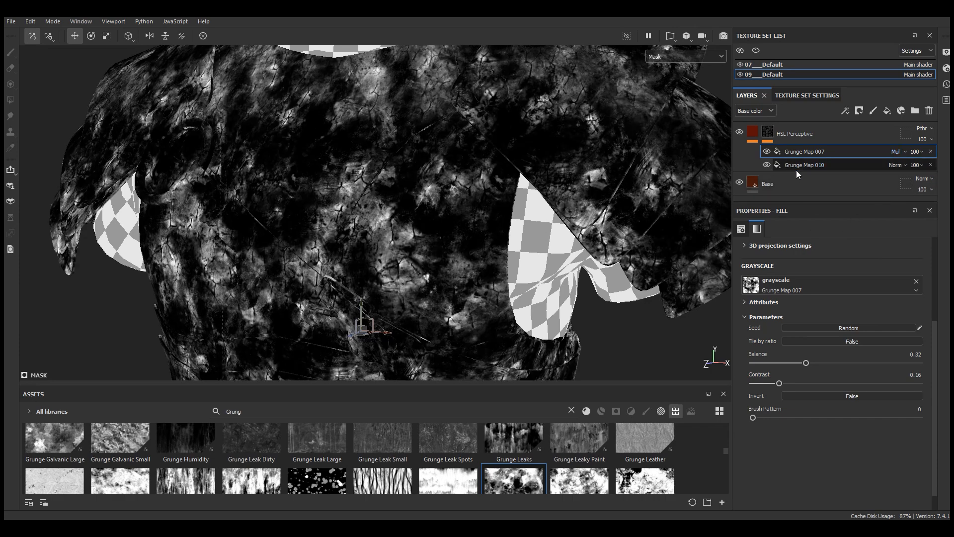
pyautogui.click(766, 151)
pyautogui.click(766, 151)
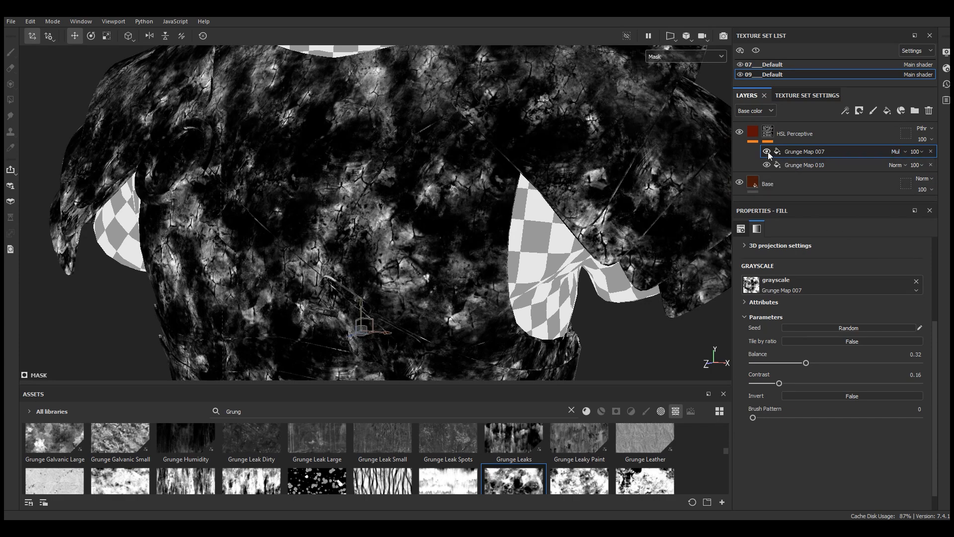
pyautogui.click(766, 165)
pyautogui.click(766, 166)
pyautogui.click(768, 152)
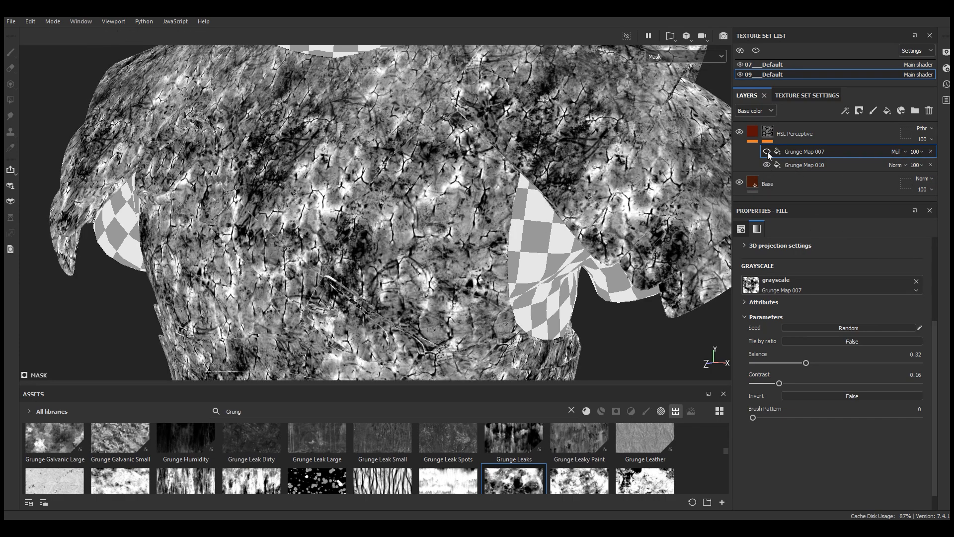
pyautogui.click(766, 152)
# Step: Switch the viewport back to the material display, lower the HSL Perceptive layer's opacity to 55 and inspect the leather up close
pyautogui.click(686, 56)
pyautogui.click(666, 67)
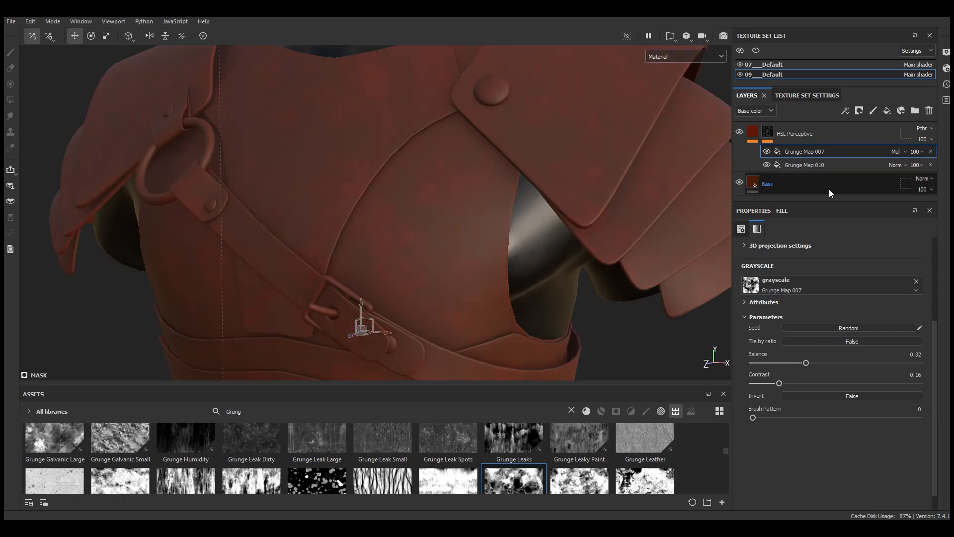
pyautogui.click(931, 140)
pyautogui.moveTo(951, 157); pyautogui.dragTo(932, 158)
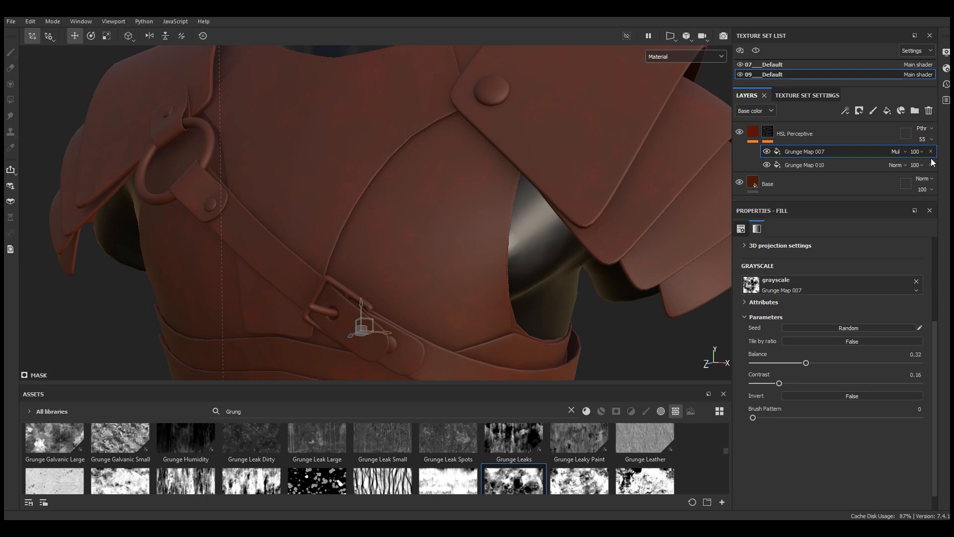
pyautogui.press('f')
pyautogui.scroll(5, 410, 273)
pyautogui.keyDown('alt'); pyautogui.moveTo(407, 272); pyautogui.dragTo(415, 309); pyautogui.keyUp('alt')
pyautogui.scroll(1, 414, 309)
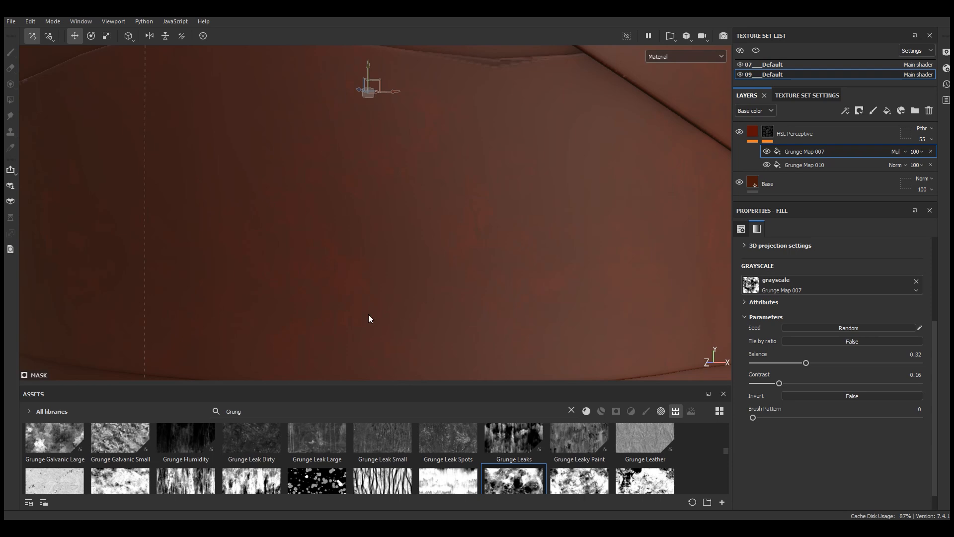
pyautogui.scroll(-3, 370, 316)
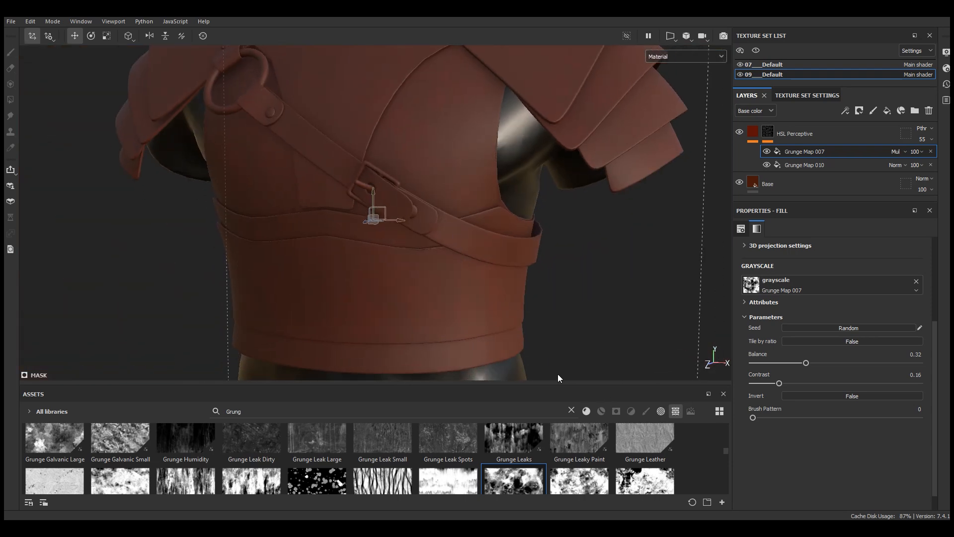
# Step: Clear the asset search, show the filters and add another HSL Perceptive filter layer at the top of the layer stack
pyautogui.click(571, 410)
pyautogui.moveTo(577, 384); pyautogui.dragTo(571, 273)
pyautogui.click(631, 300)
pyautogui.scroll(5, 189, 412)
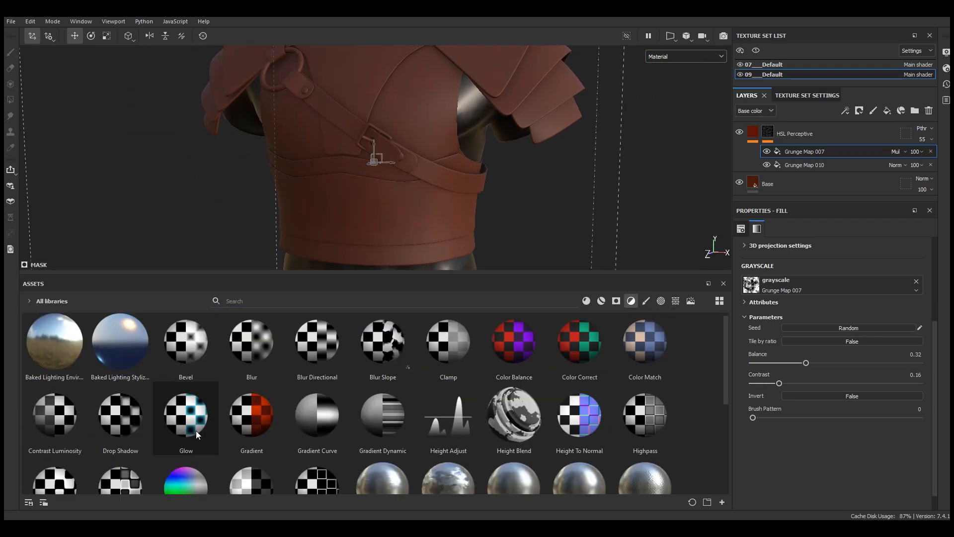
pyautogui.scroll(-1, 196, 435)
pyautogui.moveTo(197, 443); pyautogui.dragTo(802, 134)
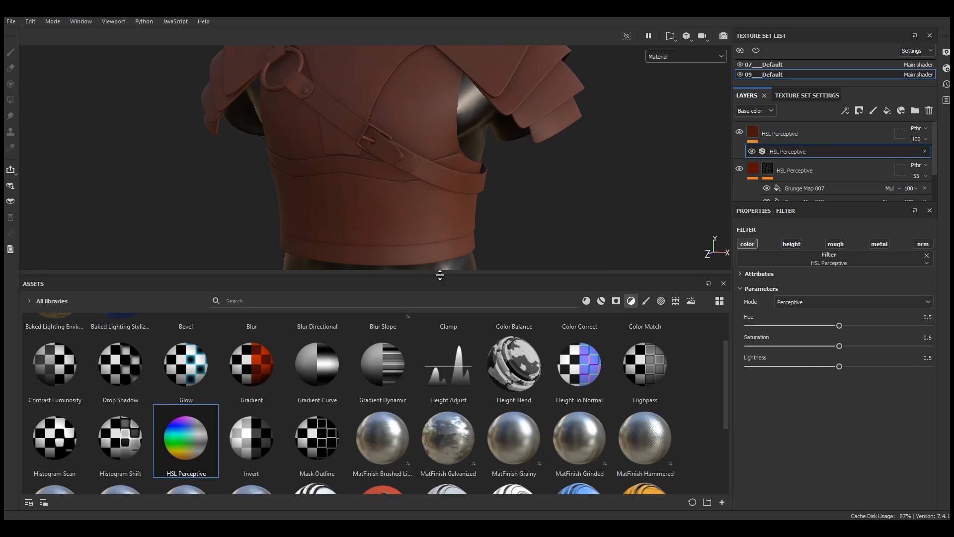
pyautogui.moveTo(440, 274); pyautogui.dragTo(440, 385)
# Step: Set the new HSL Perceptive filter's hue to 0.515, saturation to 0.575 and lightness to 0.523
pyautogui.moveTo(840, 365); pyautogui.dragTo(852, 349)
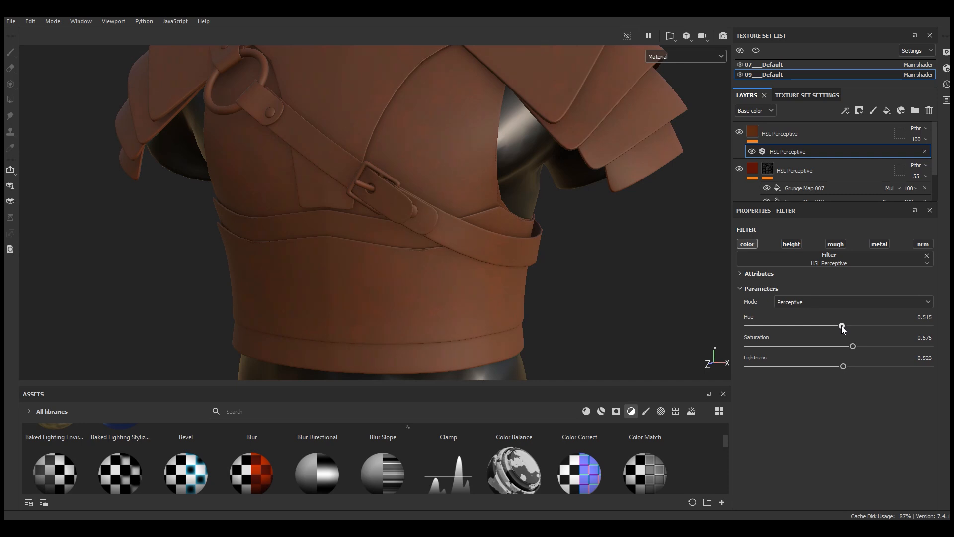
pyautogui.scroll(-4, 551, 326)
pyautogui.keyDown('alt'); pyautogui.moveTo(448, 322); pyautogui.dragTo(465, 270); pyautogui.keyUp('alt')
pyautogui.scroll(3, 458, 156)
pyautogui.keyDown('alt'); pyautogui.moveTo(458, 158); pyautogui.dragTo(480, 144); pyautogui.keyUp('alt')
# Step: Add a black mask to the topmost HSL Perceptive layer
pyautogui.click(846, 135)
pyautogui.click(859, 111)
pyautogui.click(871, 137)
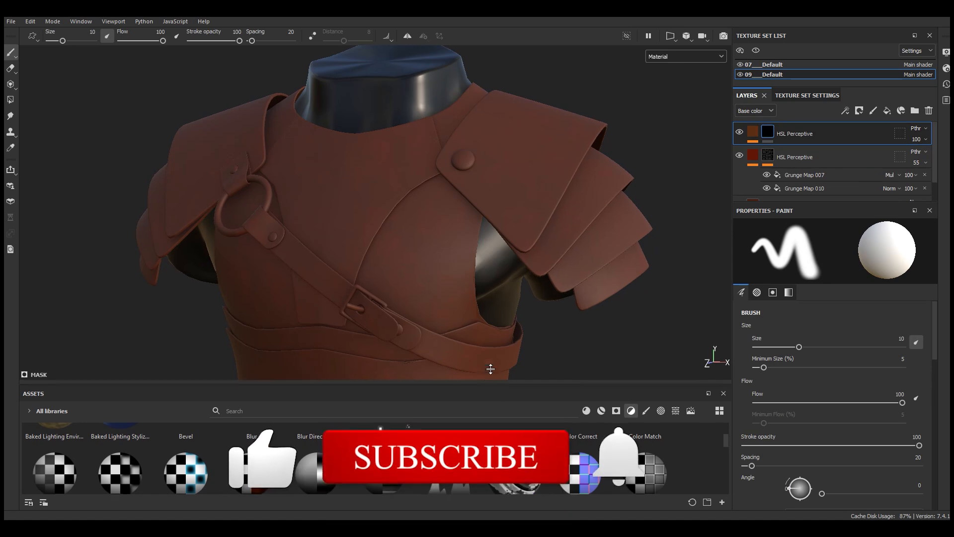
# Step: Show the texture assets and search them for "Grung"
pyautogui.moveTo(487, 385); pyautogui.dragTo(596, 305)
pyautogui.click(675, 332)
pyautogui.click(450, 331)
pyautogui.write('Grung')
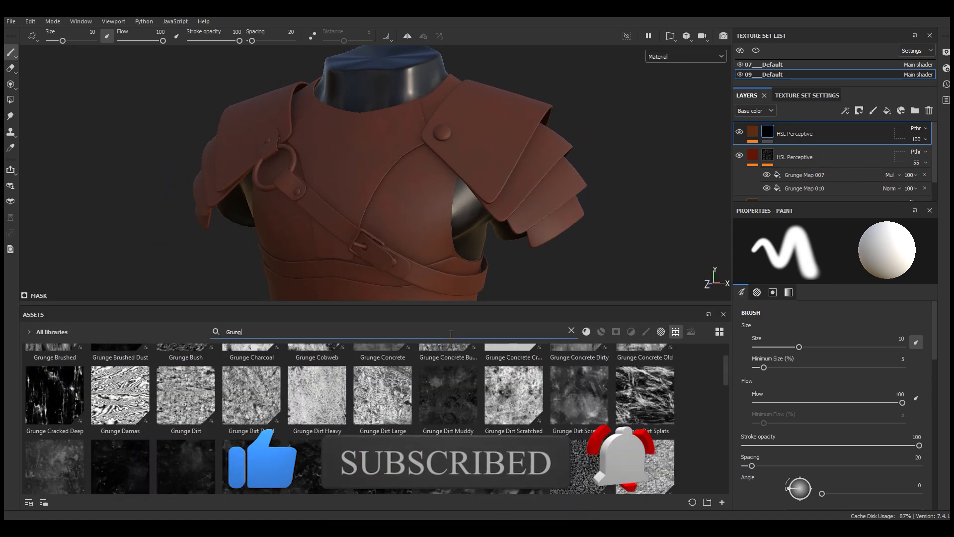
# Step: Add a fill effect to the black mask and assign the Clouds 1 texture to its grayscale
pyautogui.click(851, 111)
pyautogui.click(858, 147)
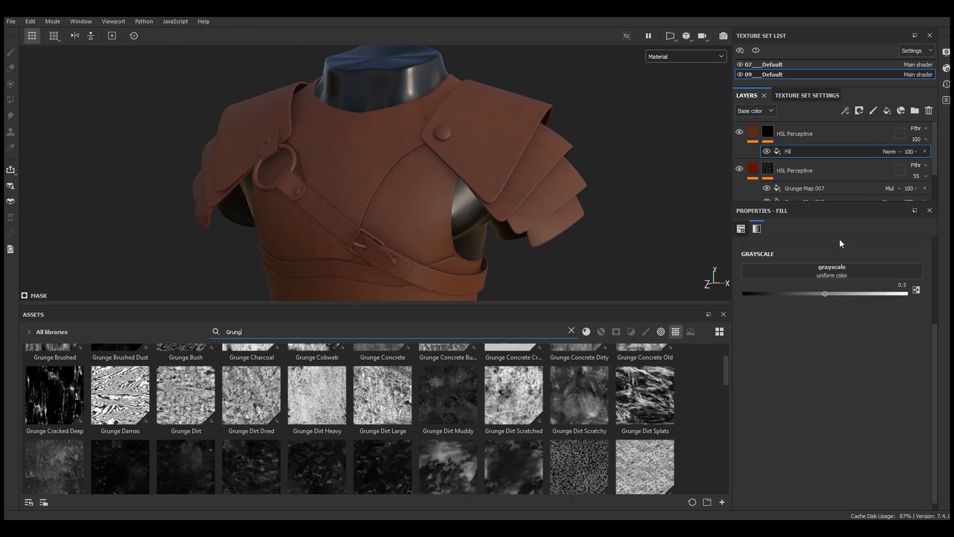
pyautogui.moveTo(471, 305); pyautogui.dragTo(475, 286)
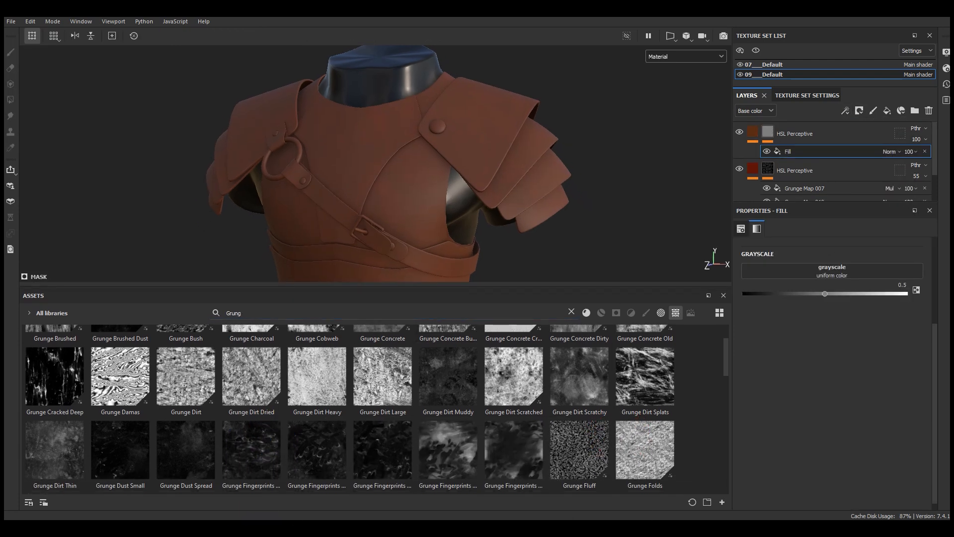
pyautogui.click(571, 312)
pyautogui.scroll(1, 727, 350)
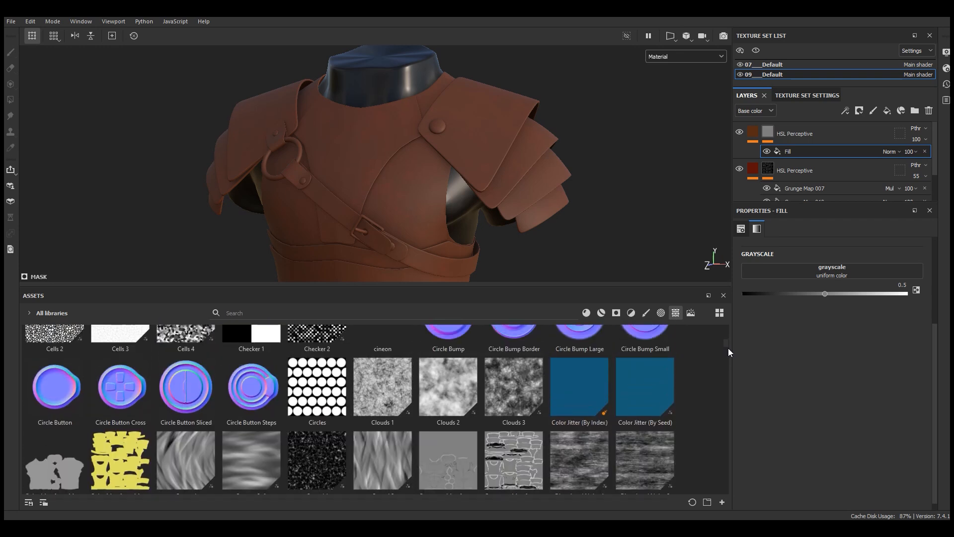
pyautogui.moveTo(371, 395); pyautogui.dragTo(835, 272)
pyautogui.moveTo(462, 286); pyautogui.dragTo(460, 384)
# Step: Set the Clouds 1 fill to tri-planar projection with a UV scale of 2
pyautogui.click(850, 264)
pyautogui.click(815, 294)
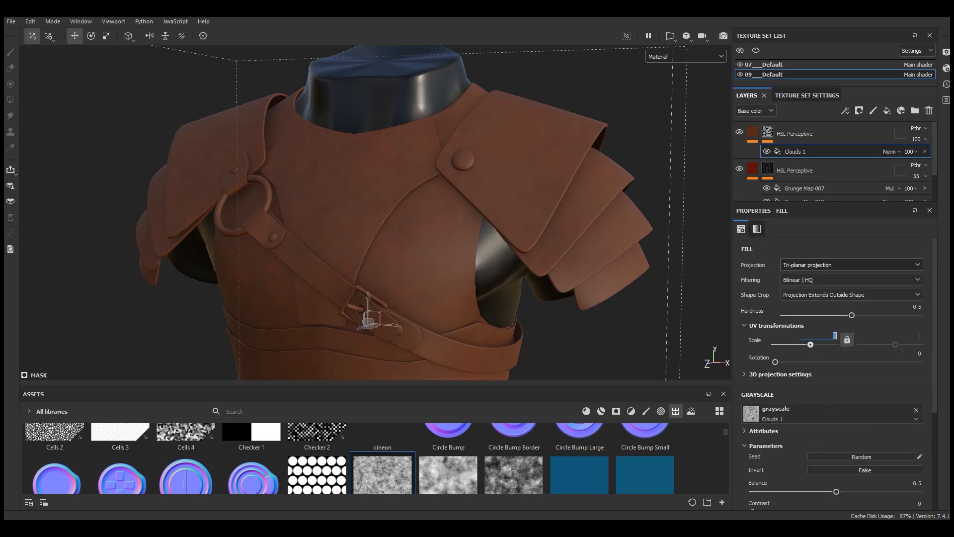
pyautogui.click(835, 336)
pyautogui.write('2')
pyautogui.press('Return')
# Step: Display only the mask in the viewport and set the Clouds 1 fill's UV scale to 1.8
pyautogui.click(668, 57)
pyautogui.click(656, 158)
pyautogui.keyDown('alt'); pyautogui.moveTo(530, 161); pyautogui.dragTo(553, 263, button='right'); pyautogui.keyUp('alt')
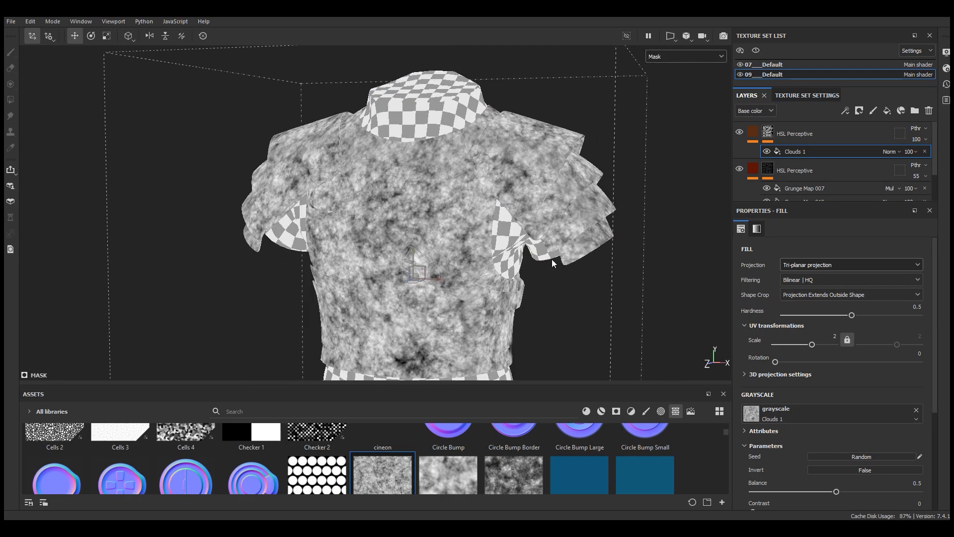
pyautogui.click(835, 335)
pyautogui.write('1.8')
pyautogui.press('Return')
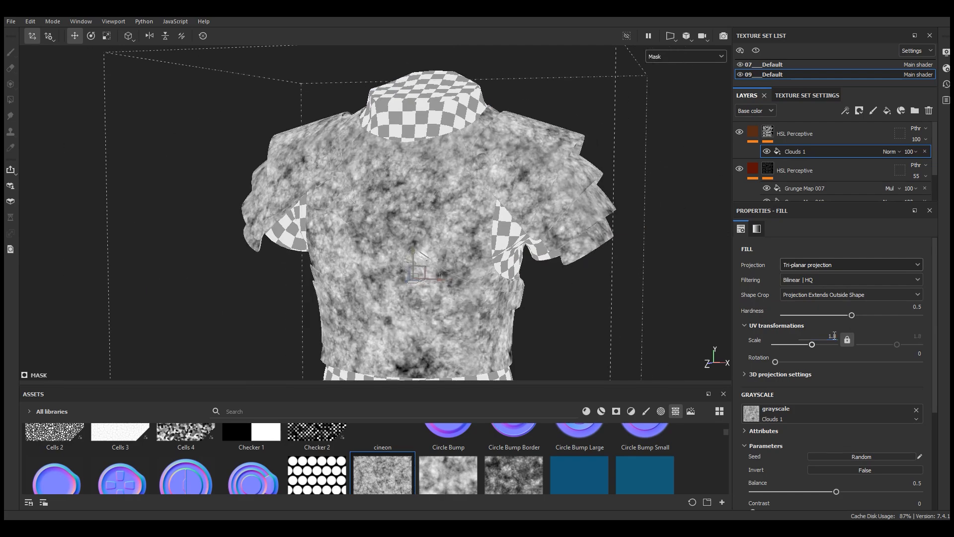
# Step: Set the Clouds 1 fill's contrast to 0.1 and its balance to 0.24
pyautogui.keyDown('alt'); pyautogui.moveTo(461, 237); pyautogui.dragTo(501, 204, button='right'); pyautogui.keyUp('alt')
pyautogui.moveTo(502, 203)
pyautogui.keyDown('alt'); pyautogui.mouseDown()
pyautogui.moveTo(548, 239)
pyautogui.moveTo(519, 211)
pyautogui.mouseUp(); pyautogui.keyUp('alt')
pyautogui.keyDown('alt'); pyautogui.moveTo(519, 211); pyautogui.dragTo(462, 178, button='right'); pyautogui.keyUp('alt')
pyautogui.keyDown('alt'); pyautogui.moveTo(482, 249); pyautogui.dragTo(491, 213, button='middle'); pyautogui.keyUp('alt')
pyautogui.scroll(-2, 864, 387)
pyautogui.scroll(-1, 864, 391)
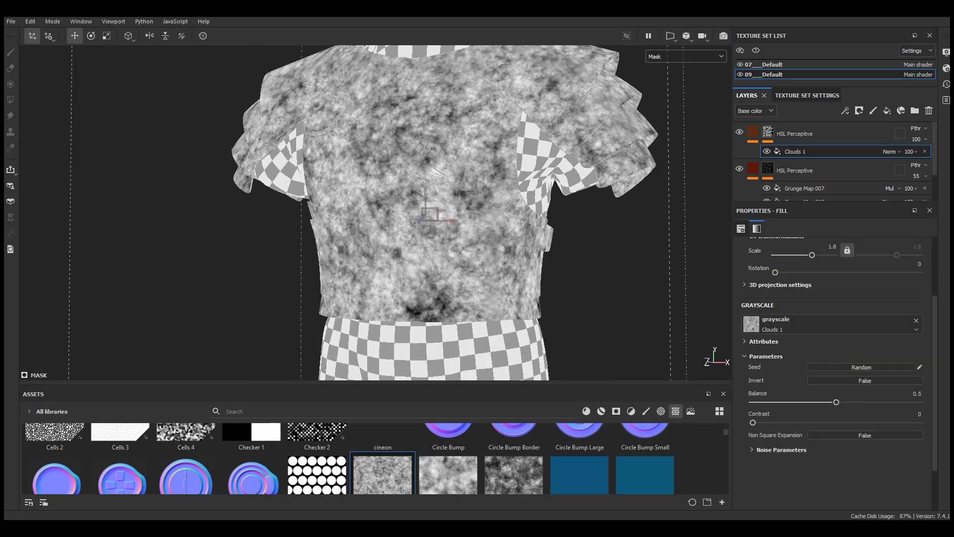
pyautogui.moveTo(753, 423); pyautogui.dragTo(770, 423)
pyautogui.moveTo(836, 402); pyautogui.dragTo(792, 403)
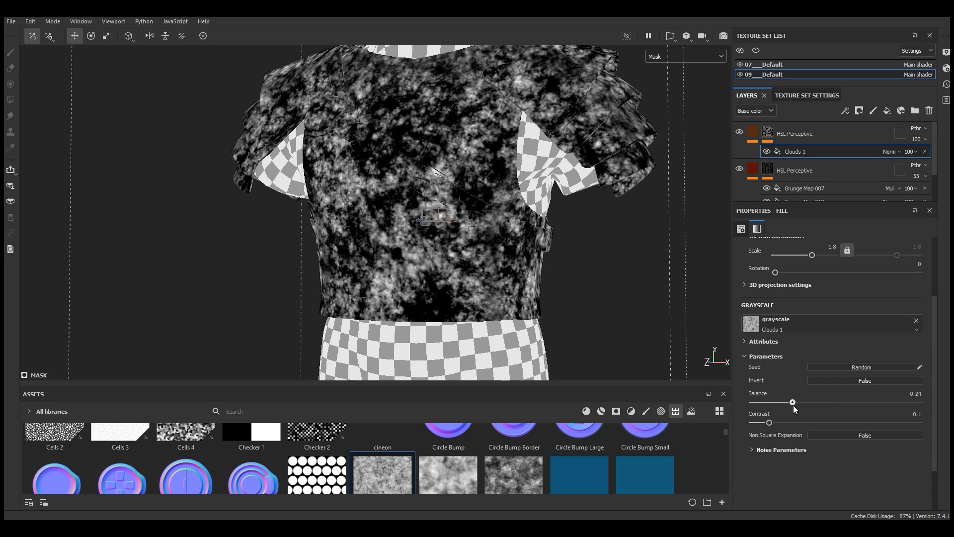
# Step: Switch the viewport from the mask back to Material display for a close look at the chest
pyautogui.scroll(3, 473, 185)
pyautogui.click(686, 56)
pyautogui.click(661, 69)
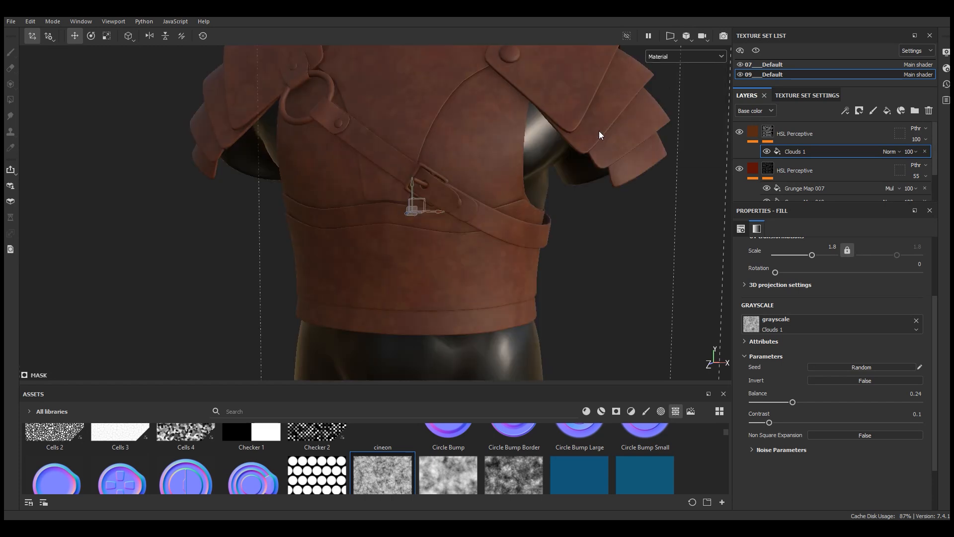
pyautogui.keyDown('alt'); pyautogui.moveTo(601, 134); pyautogui.dragTo(590, 234, button='middle'); pyautogui.keyUp('alt')
pyautogui.scroll(3, 585, 188)
pyautogui.keyDown('alt'); pyautogui.moveTo(586, 187); pyautogui.dragTo(586, 191); pyautogui.keyUp('alt')
# Step: Lower the opacity of the HSL Perceptive layer masked with Clouds 1 to 42
pyautogui.moveTo(792, 402)
pyautogui.mouseDown()
pyautogui.moveTo(823, 402)
pyautogui.moveTo(792, 404)
pyautogui.mouseUp()
pyautogui.click(916, 140)
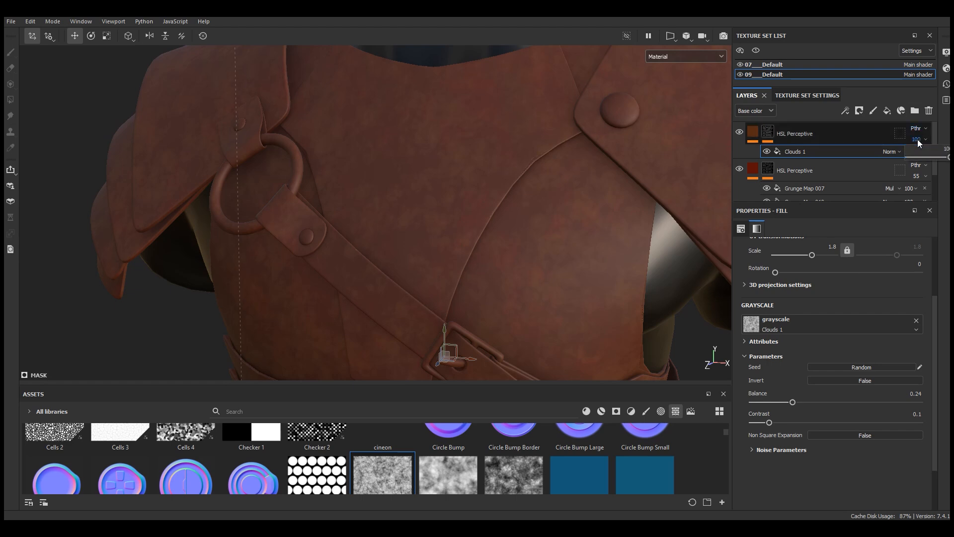
pyautogui.moveTo(949, 157); pyautogui.dragTo(927, 157)
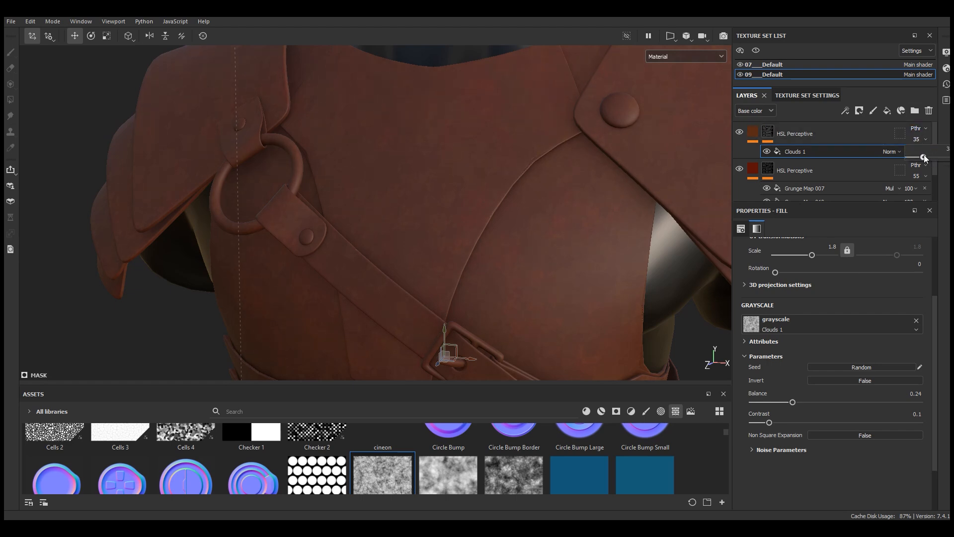
pyautogui.scroll(-6, 382, 132)
pyautogui.keyDown('alt'); pyautogui.moveTo(382, 132); pyautogui.dragTo(411, 125); pyautogui.keyUp('alt')
pyautogui.scroll(6, 411, 125)
pyautogui.keyDown('alt'); pyautogui.moveTo(432, 171); pyautogui.dragTo(509, 167); pyautogui.keyUp('alt')
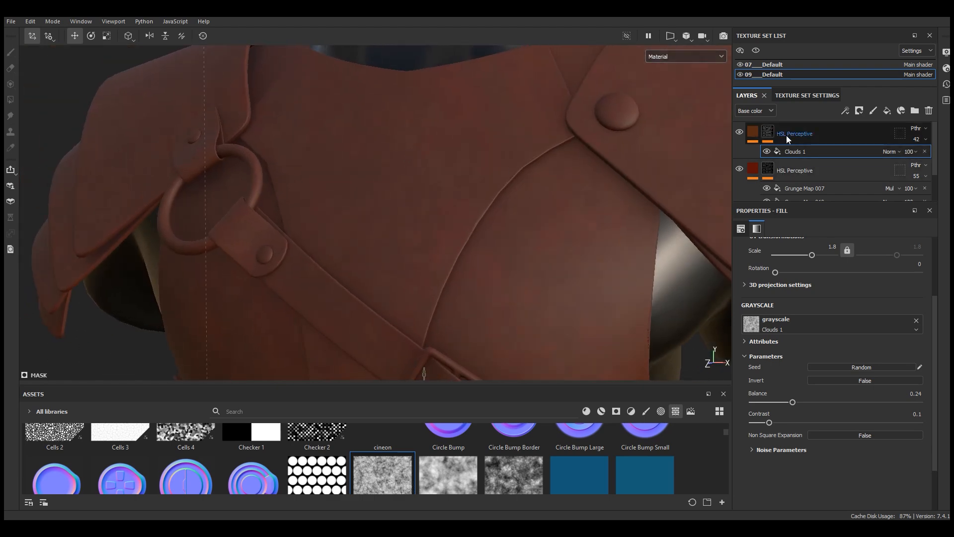
# Step: Create a folder above the HSL Perceptive layers and name it "Variation 1"
pyautogui.click(758, 139)
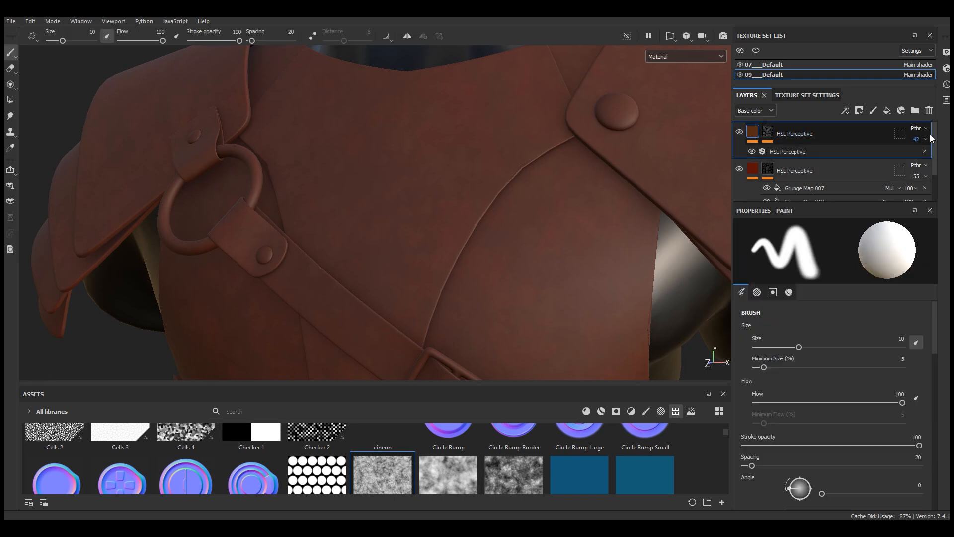
pyautogui.click(914, 110)
pyautogui.doubleClick(784, 134)
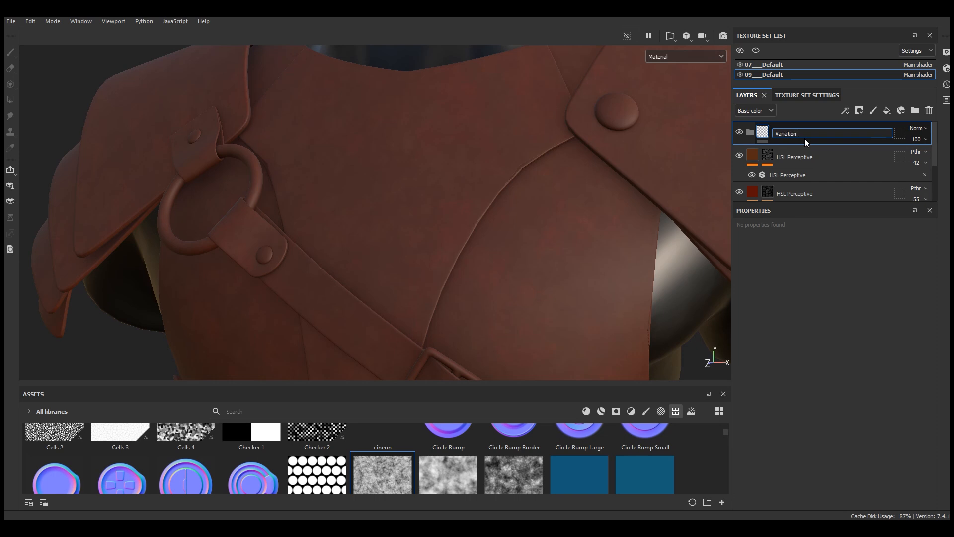
pyautogui.write('Variation 1')
pyautogui.press('Return')
# Step: Move both HSL Perceptive layers into the Variation 1 folder
pyautogui.click(809, 162)
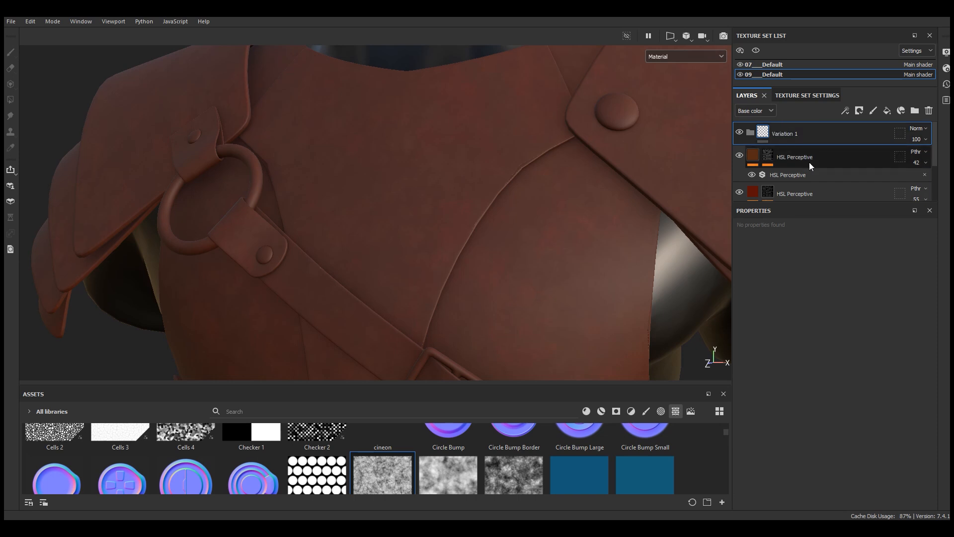
pyautogui.keyDown('shift'); pyautogui.click(808, 193); pyautogui.keyUp('shift')
pyautogui.moveTo(798, 165); pyautogui.dragTo(793, 134)
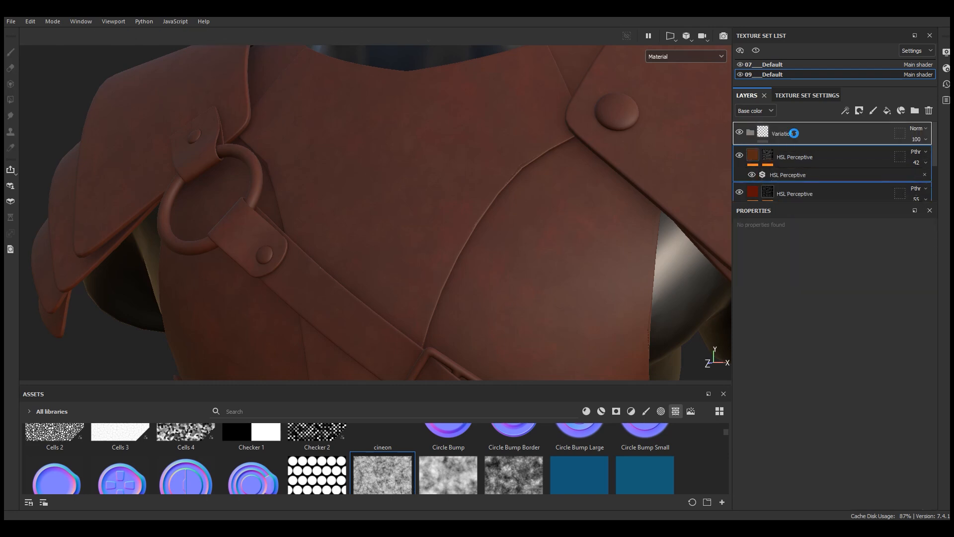
# Step: Set the Variation 1 folder's blending mode to Passthrough and collapse the folder
pyautogui.click(917, 129)
pyautogui.click(907, 147)
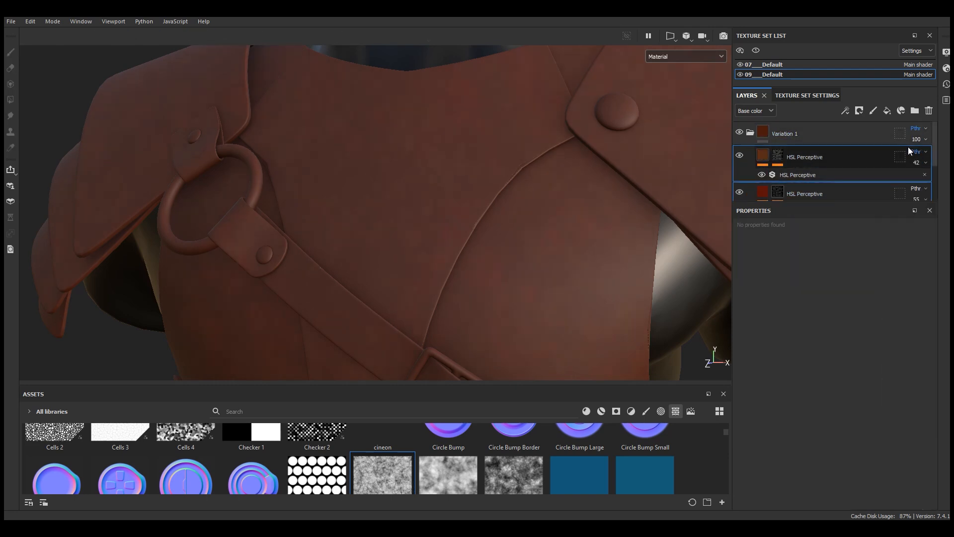
pyautogui.click(916, 131)
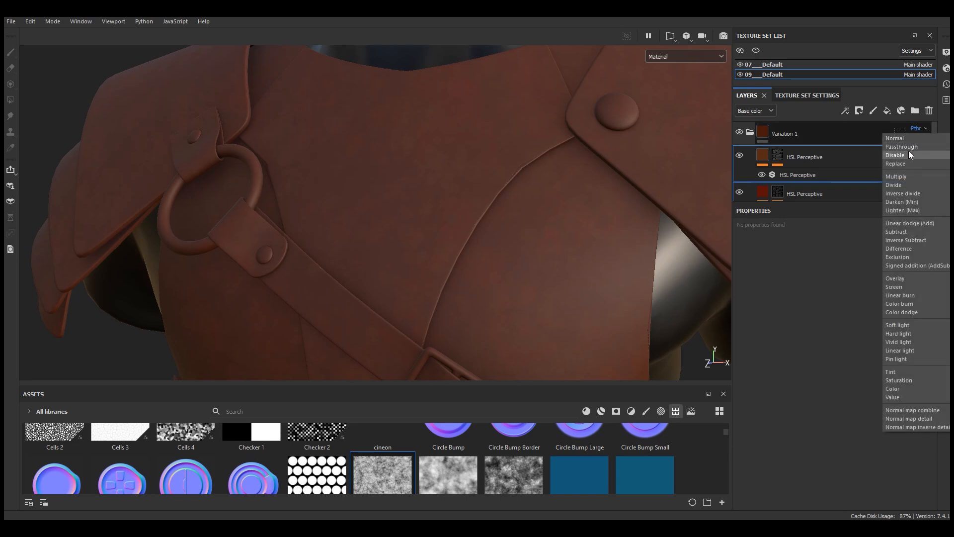
pyautogui.click(747, 133)
pyautogui.click(750, 133)
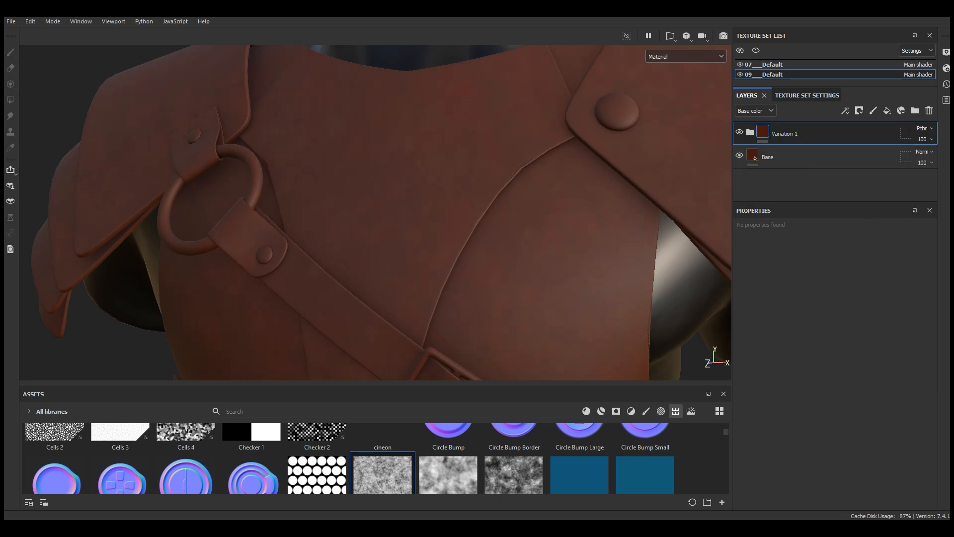
# Step: Inside Variation 1, lower the upper HSL Perceptive layer's opacity to 32 and the lower one's to 39
pyautogui.moveTo(362, 388); pyautogui.dragTo(371, 287)
pyautogui.scroll(-5, 453, 125)
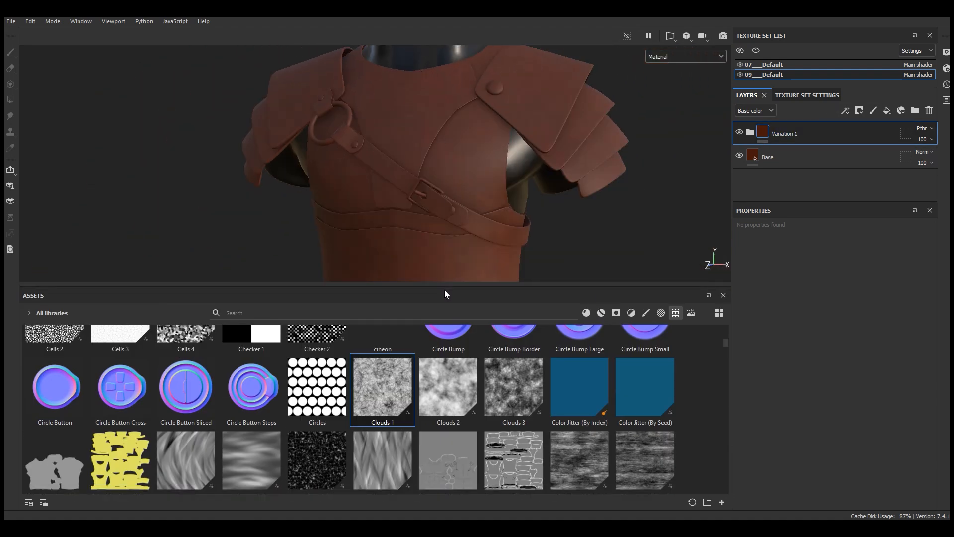
pyautogui.moveTo(444, 287); pyautogui.dragTo(445, 381)
pyautogui.scroll(6, 504, 215)
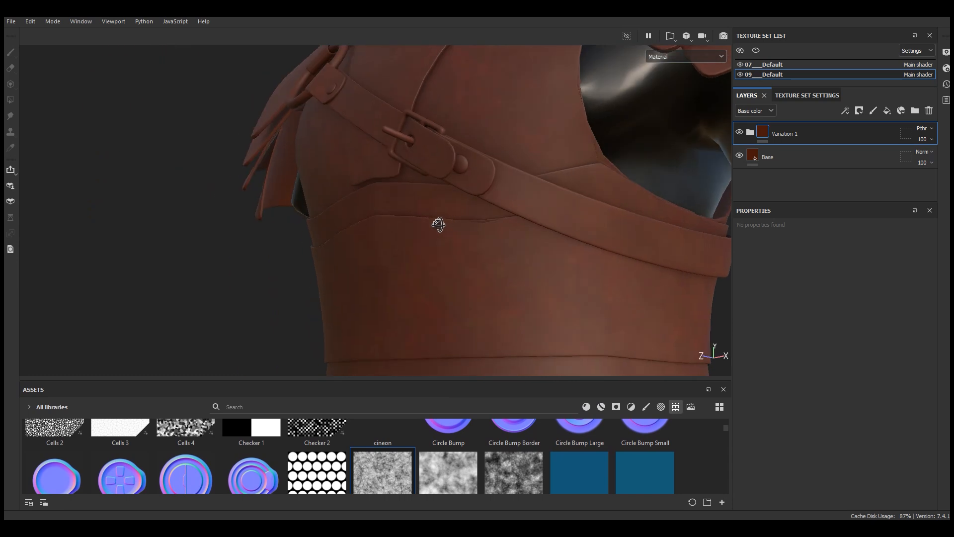
pyautogui.scroll(2, 545, 234)
pyautogui.click(750, 133)
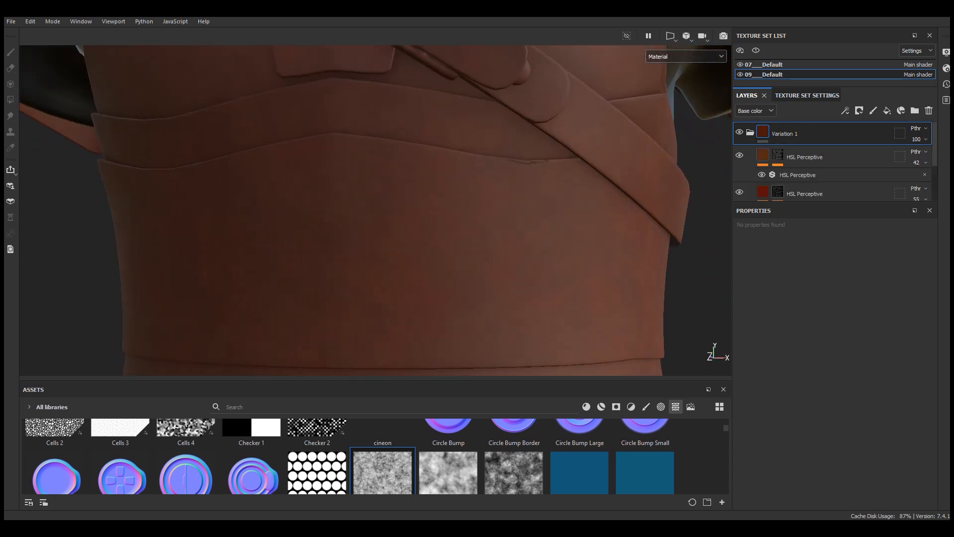
pyautogui.moveTo(934, 162)
pyautogui.mouseDown()
pyautogui.moveTo(934, 176)
pyautogui.moveTo(921, 158)
pyautogui.mouseUp()
pyautogui.click(925, 139)
pyautogui.click(925, 174)
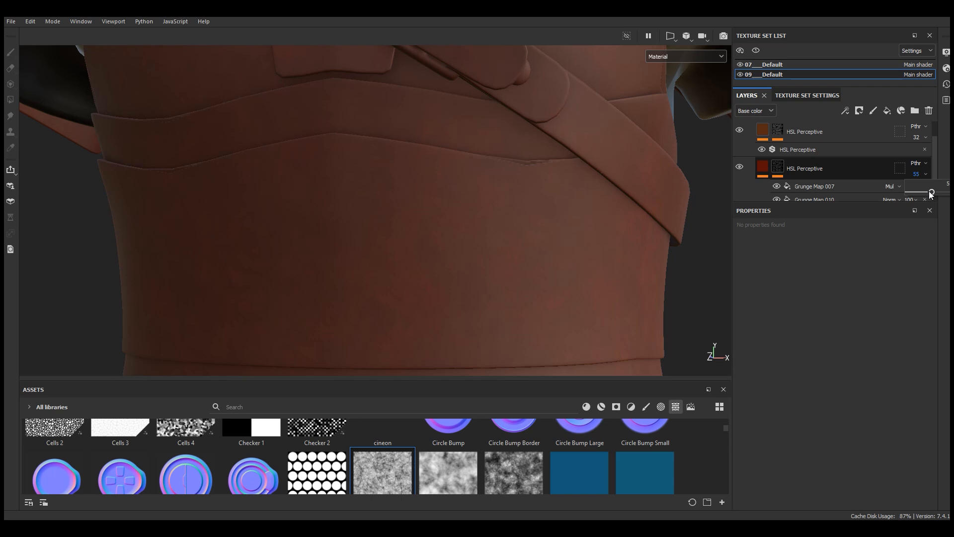
pyautogui.moveTo(931, 194); pyautogui.dragTo(926, 195)
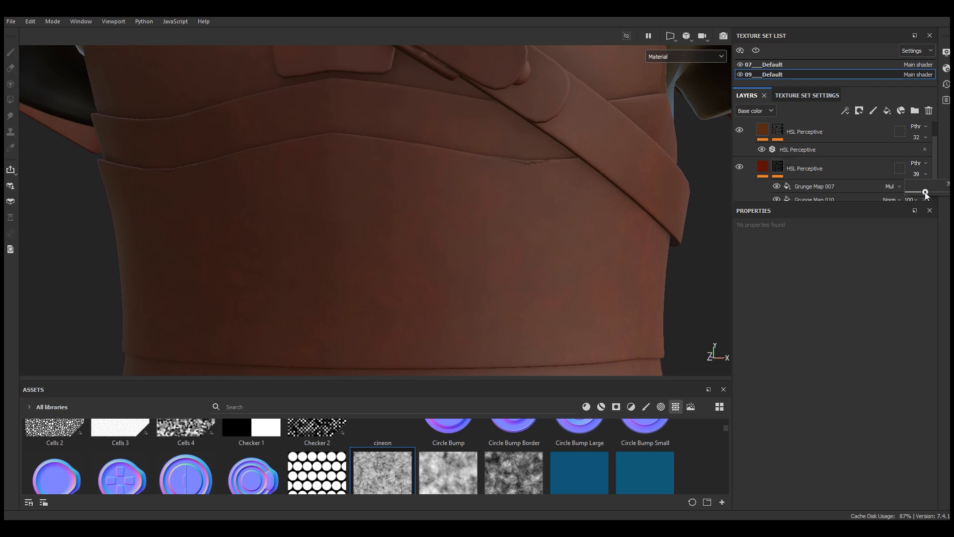
pyautogui.scroll(2, 768, 145)
pyautogui.click(750, 133)
# Step: Add an HSL Perceptive filter as a new layer above the Variation 1 folder
pyautogui.moveTo(327, 385); pyautogui.dragTo(328, 290)
pyautogui.click(631, 315)
pyautogui.scroll(3, 306, 374)
pyautogui.moveTo(190, 461); pyautogui.dragTo(806, 124)
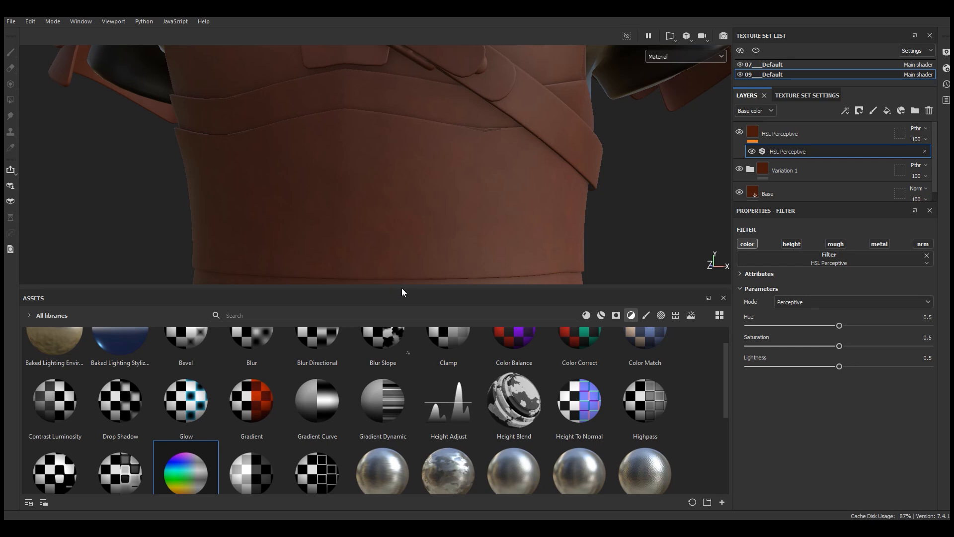
pyautogui.moveTo(402, 288); pyautogui.dragTo(405, 384)
# Step: Set the new HSL Perceptive filter's hue to 0.54, saturation to 0.515 and lightness to 0.471
pyautogui.scroll(-5, 447, 224)
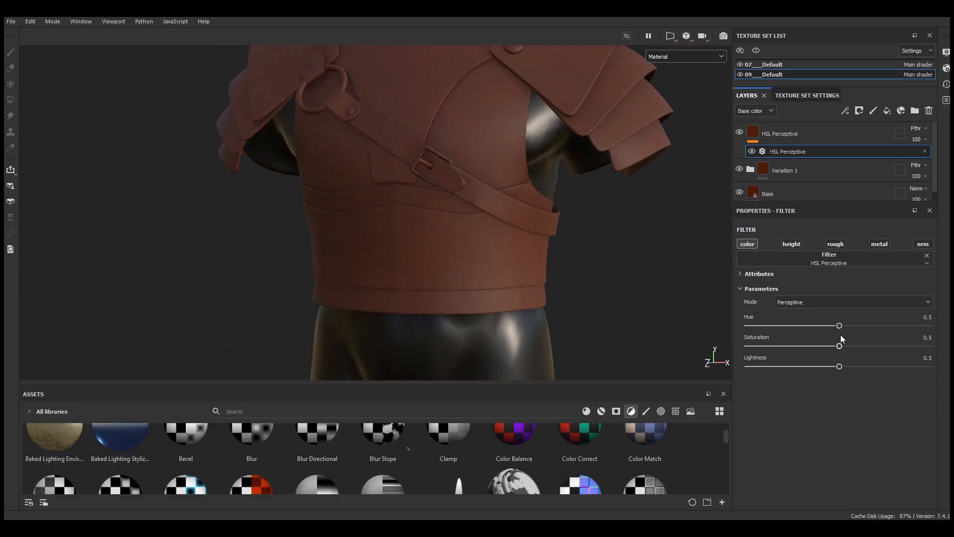
pyautogui.moveTo(839, 325); pyautogui.dragTo(845, 326)
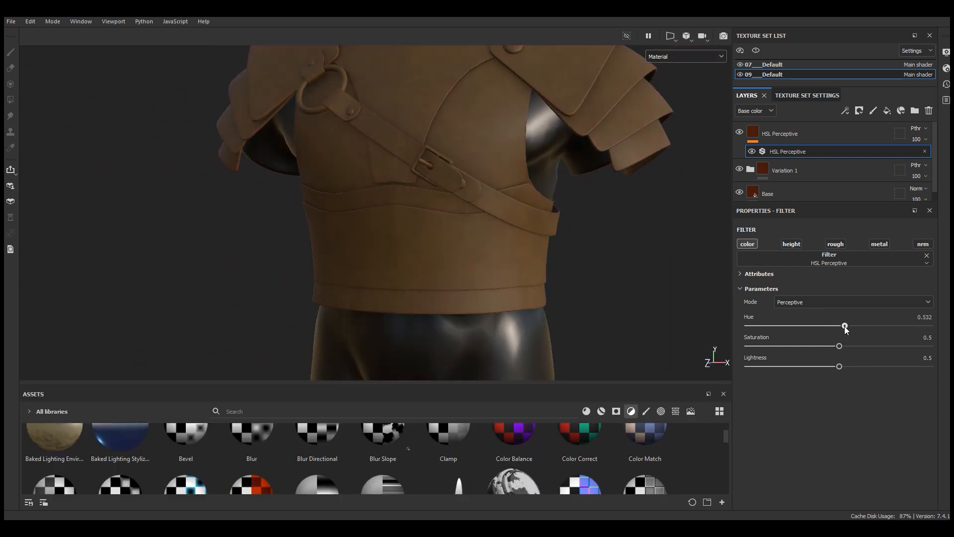
pyautogui.moveTo(846, 326); pyautogui.dragTo(841, 348)
pyautogui.keyDown('alt'); pyautogui.moveTo(526, 154); pyautogui.dragTo(489, 207, button='middle'); pyautogui.keyUp('alt')
pyautogui.keyDown('alt'); pyautogui.moveTo(511, 235); pyautogui.dragTo(500, 239); pyautogui.keyUp('alt')
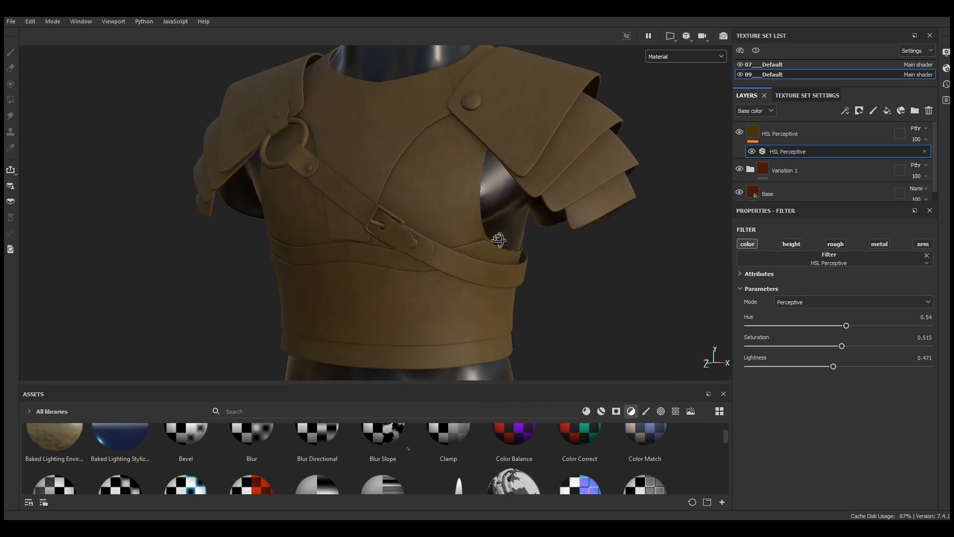
# Step: Give the new HSL Perceptive layer a black mask and add a fill effect to that mask
pyautogui.click(805, 132)
pyautogui.click(900, 110)
pyautogui.click(868, 136)
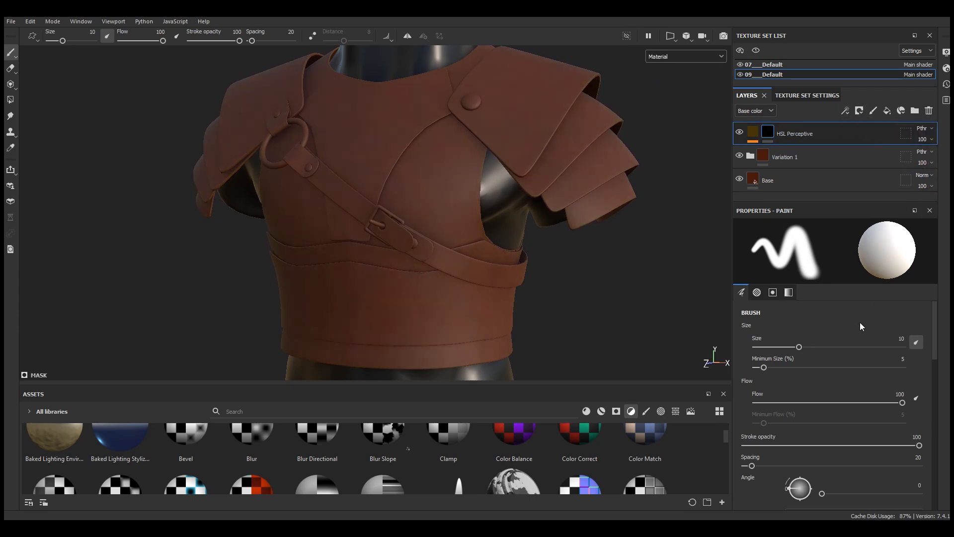
pyautogui.click(845, 111)
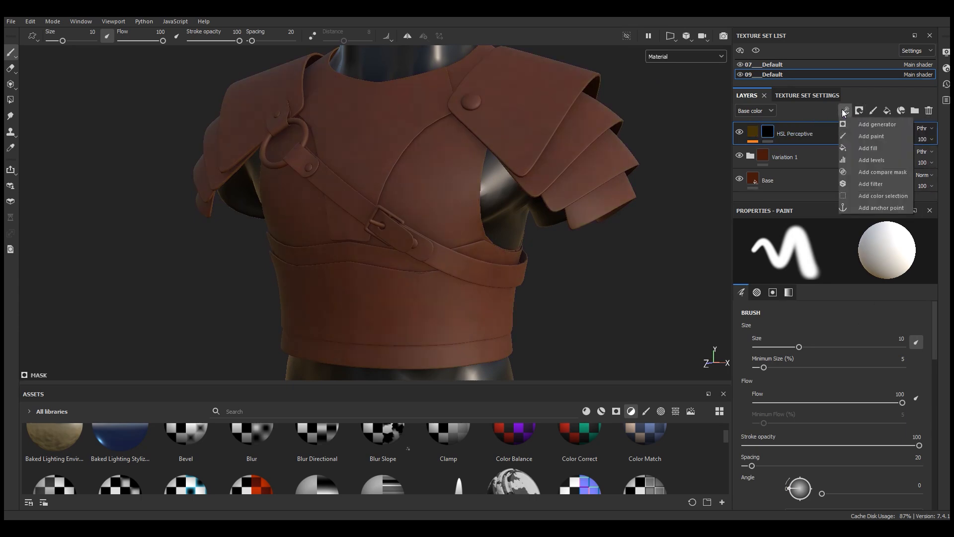
pyautogui.click(869, 147)
# Step: Search the texture assets for "noise" and assign Moisture Noise to the mask fill's grayscale
pyautogui.moveTo(407, 376); pyautogui.dragTo(406, 233)
pyautogui.click(675, 264)
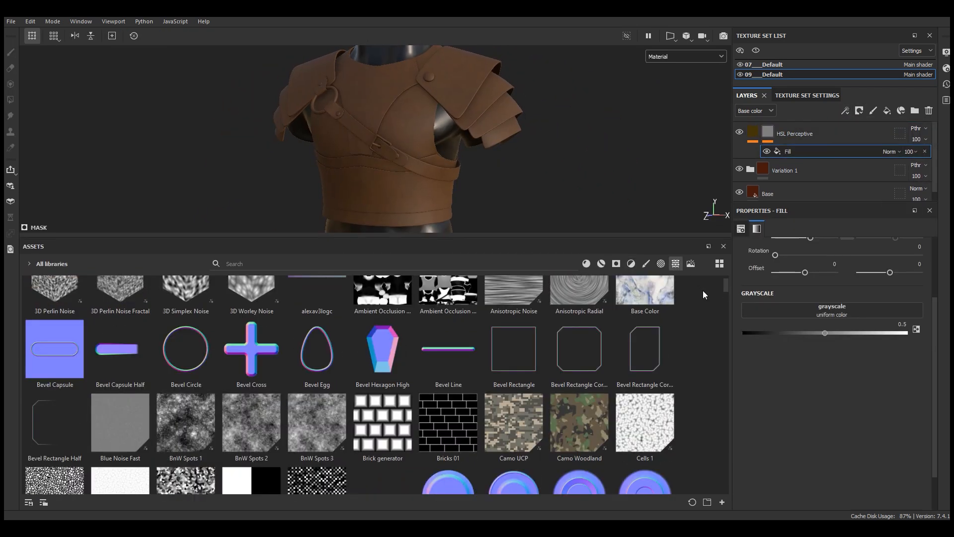
pyautogui.scroll(3, 725, 285)
pyautogui.moveTo(726, 285); pyautogui.dragTo(726, 304)
pyautogui.click(453, 262)
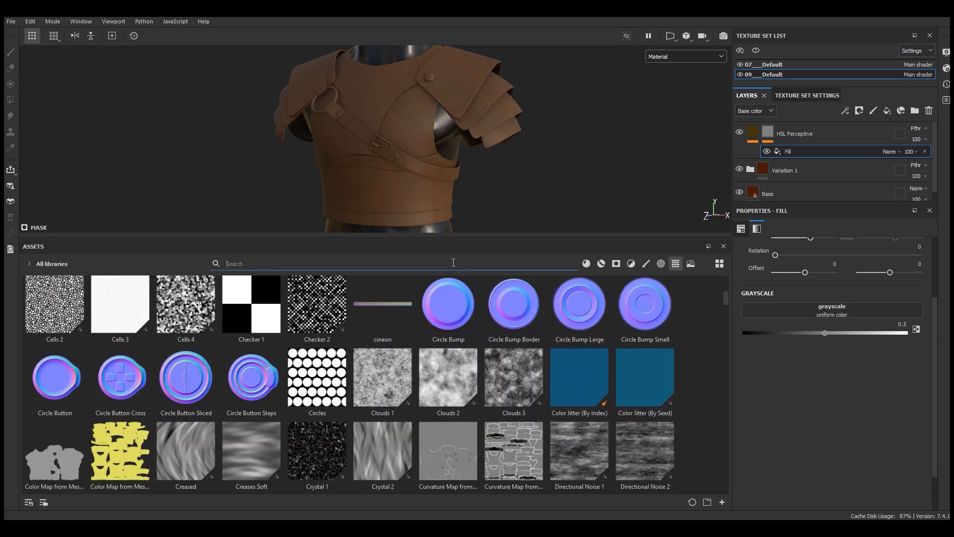
pyautogui.write('noise')
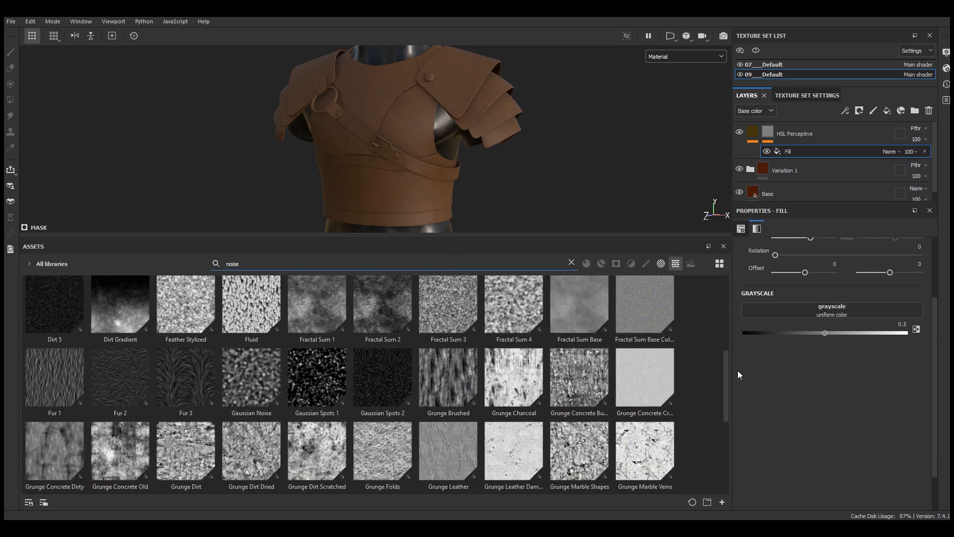
pyautogui.moveTo(726, 370); pyautogui.dragTo(736, 335)
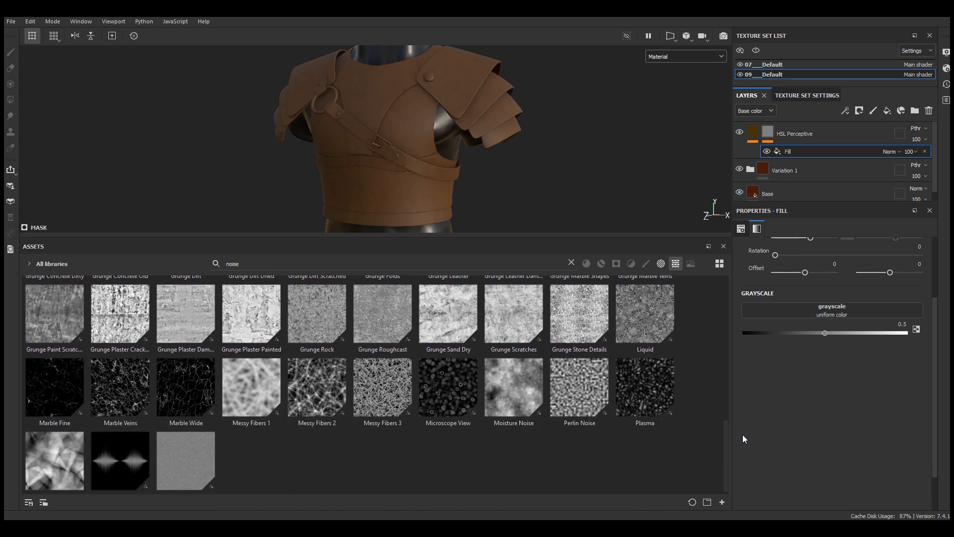
pyautogui.moveTo(522, 382)
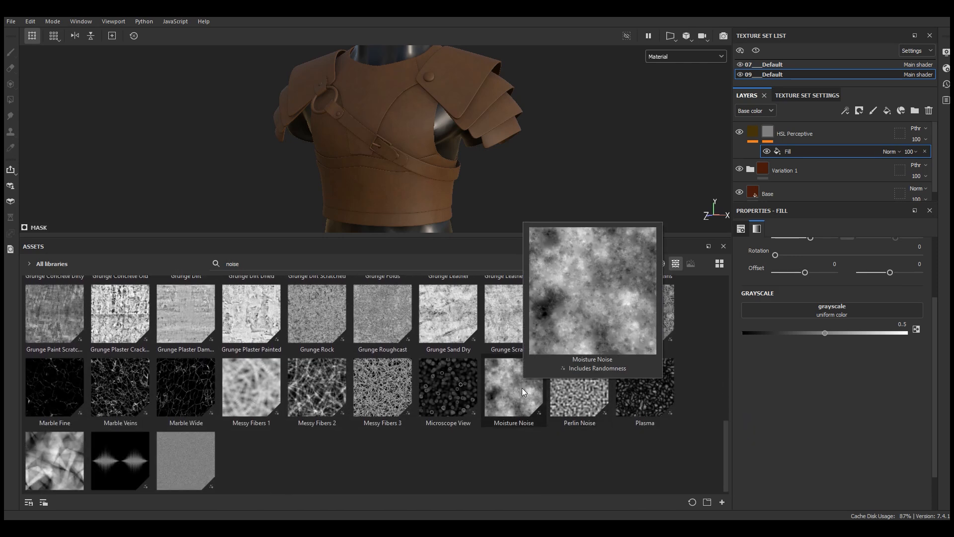
pyautogui.moveTo(520, 389); pyautogui.dragTo(842, 302)
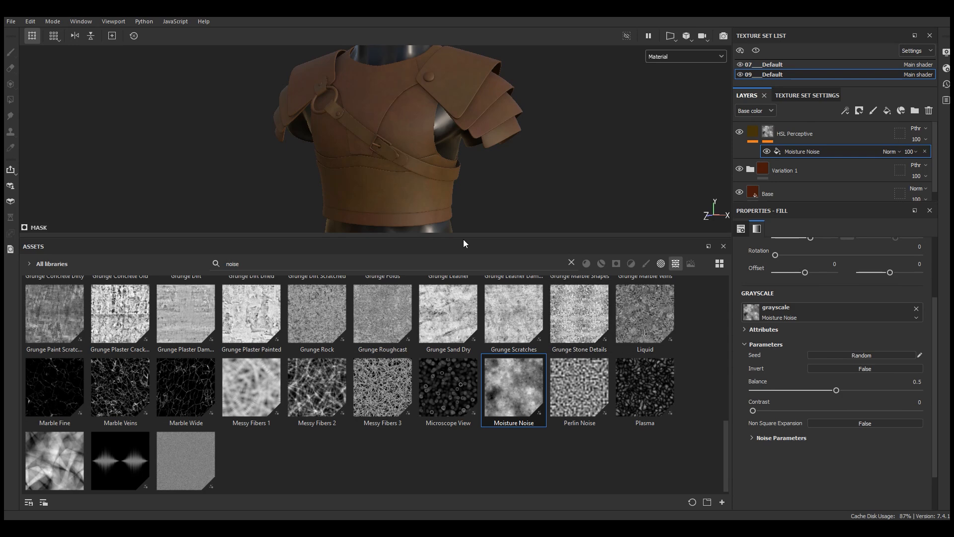
pyautogui.moveTo(465, 237); pyautogui.dragTo(465, 384)
# Step: Display only the mask in the viewport and set the Moisture Noise fill to tri-planar projection
pyautogui.click(685, 56)
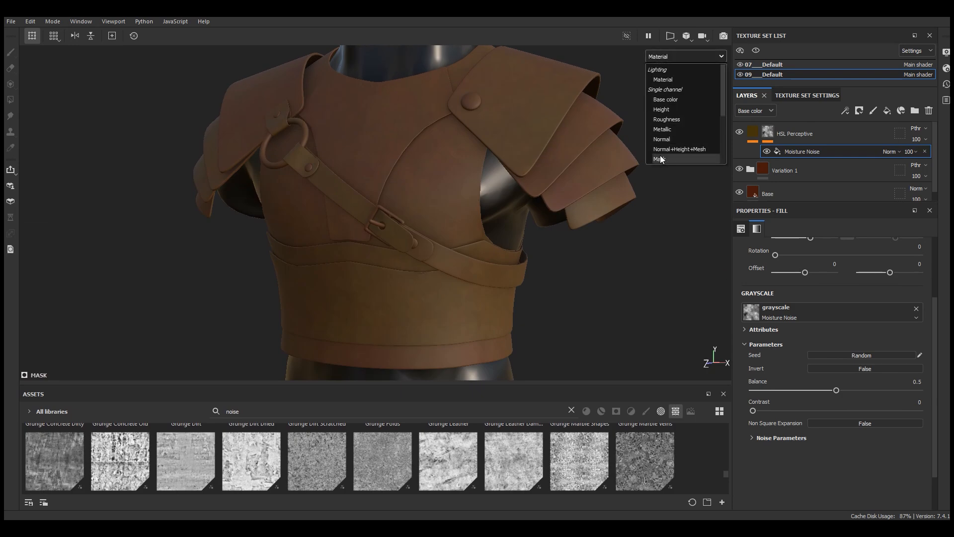
pyautogui.click(675, 159)
pyautogui.scroll(3, 863, 385)
pyautogui.click(811, 266)
pyautogui.click(800, 298)
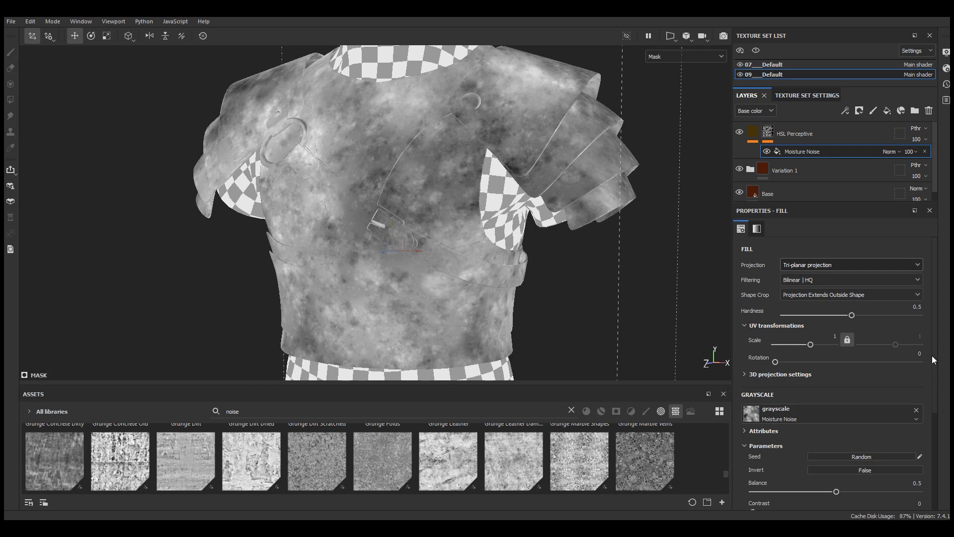
# Step: Set the Moisture Noise fill's UV scale to 3 and its balance to 0.3
pyautogui.moveTo(933, 356); pyautogui.dragTo(937, 447)
pyautogui.scroll(3, 795, 368)
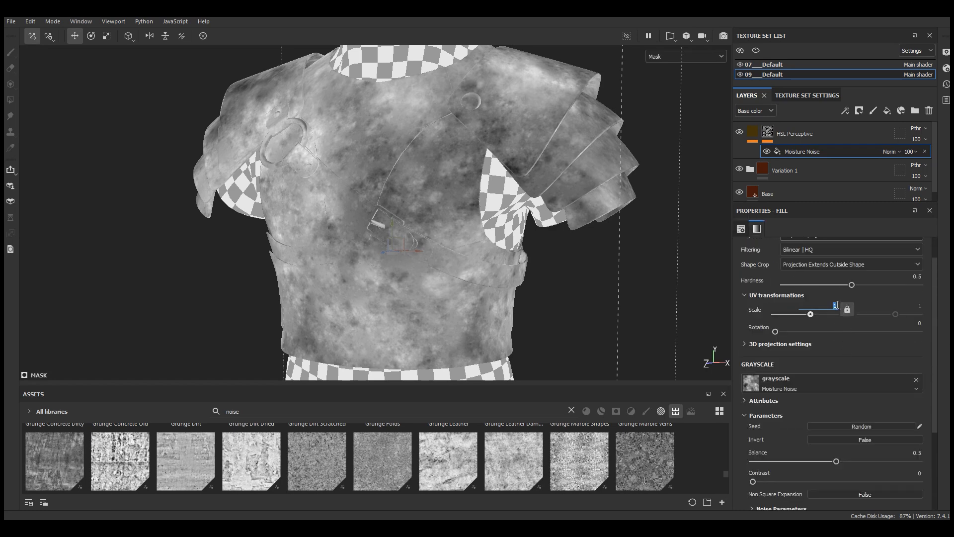
pyautogui.write('2')
pyautogui.press('Return')
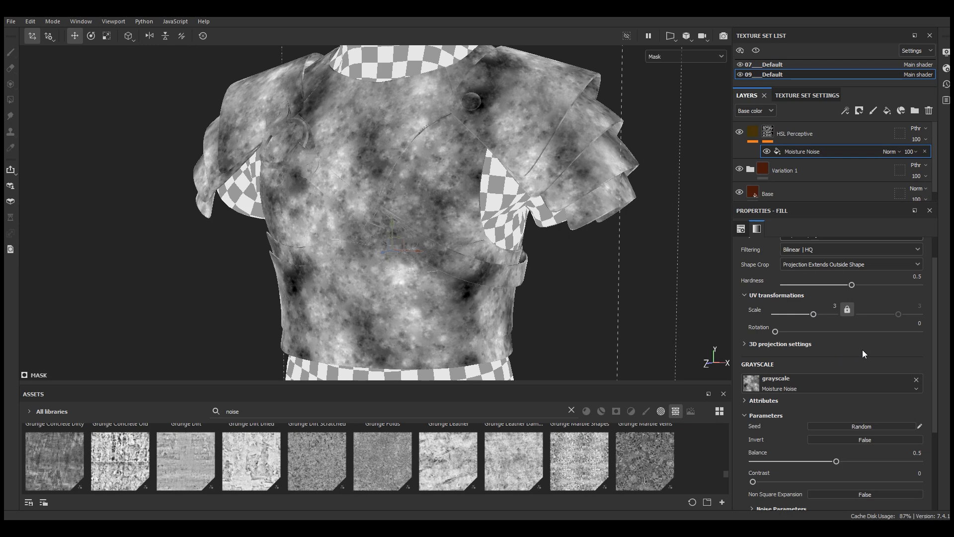
pyautogui.scroll(-3, 862, 350)
pyautogui.moveTo(837, 342); pyautogui.dragTo(803, 344)
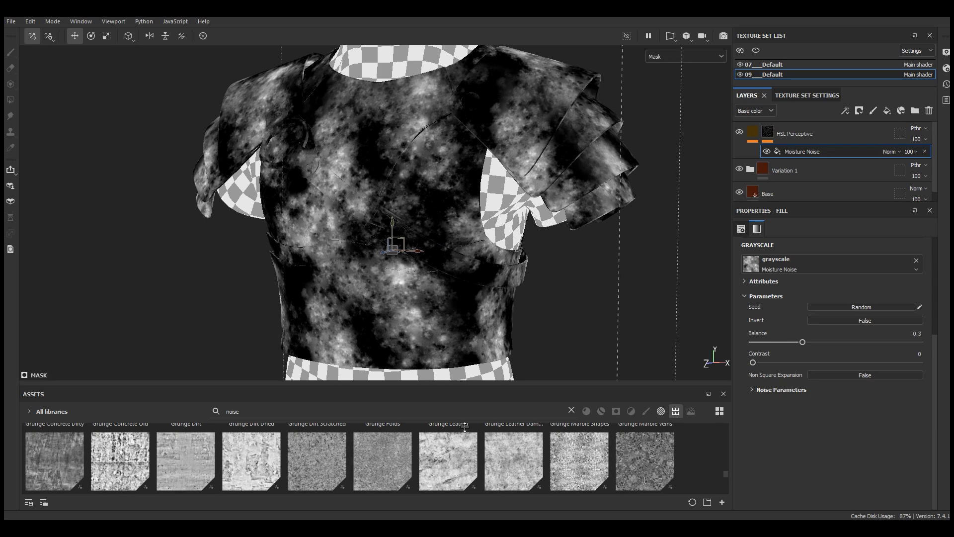
# Step: Return the viewport to the material view and lower the Moisture Noise-masked HSL Perceptive layer's opacity to 25
pyautogui.click(839, 132)
pyautogui.click(681, 55)
pyautogui.click(669, 78)
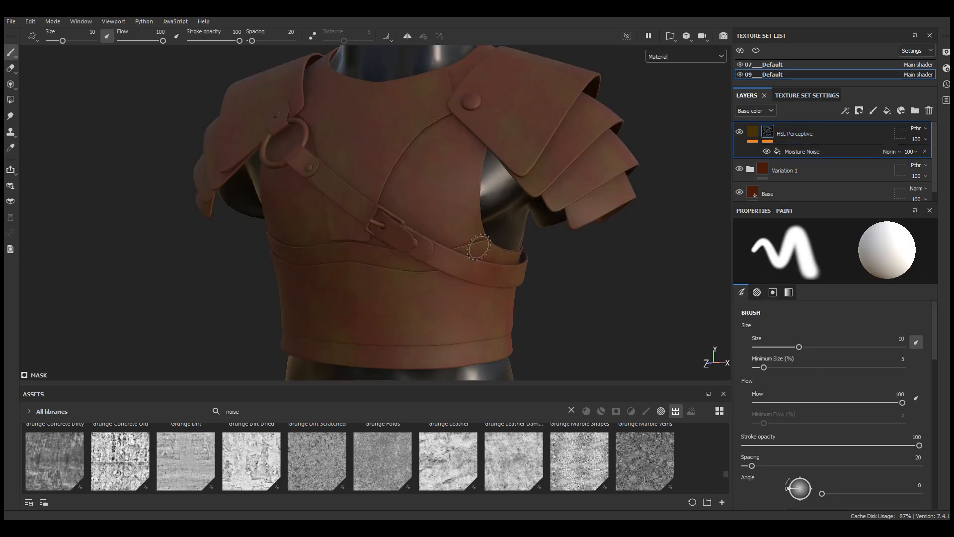
pyautogui.scroll(5, 398, 93)
pyautogui.moveTo(475, 147)
pyautogui.keyDown('alt'); pyautogui.mouseDown()
pyautogui.moveTo(521, 162)
pyautogui.moveTo(475, 165)
pyautogui.mouseUp(); pyautogui.keyUp('alt')
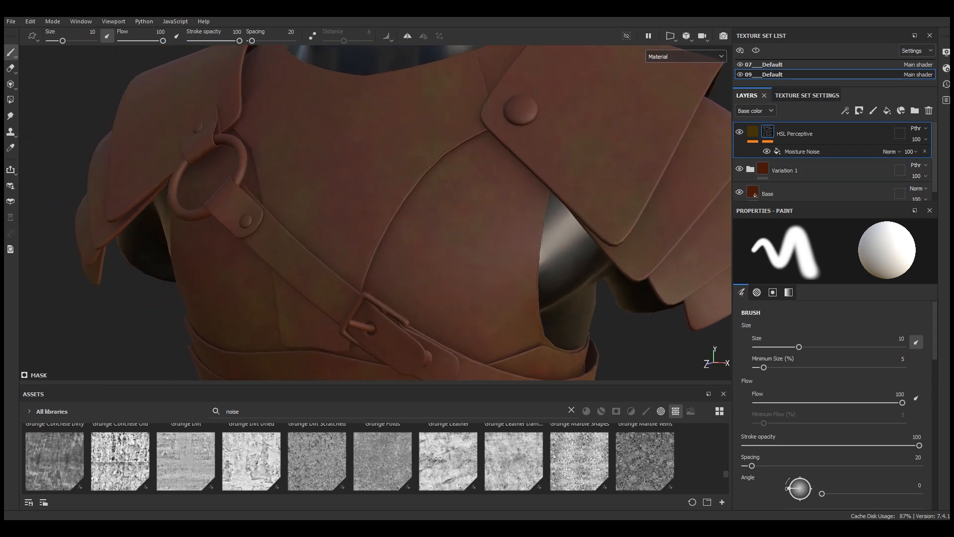
pyautogui.click(908, 152)
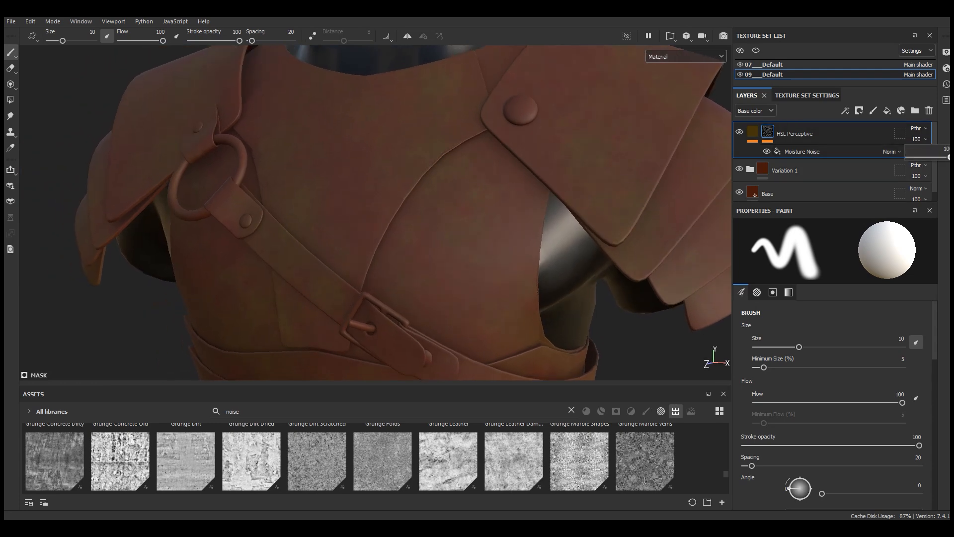
pyautogui.moveTo(946, 160); pyautogui.dragTo(919, 162)
pyautogui.scroll(-5, 562, 164)
pyautogui.keyDown('alt'); pyautogui.moveTo(462, 158); pyautogui.dragTo(492, 164); pyautogui.keyUp('alt')
pyautogui.scroll(5, 479, 150)
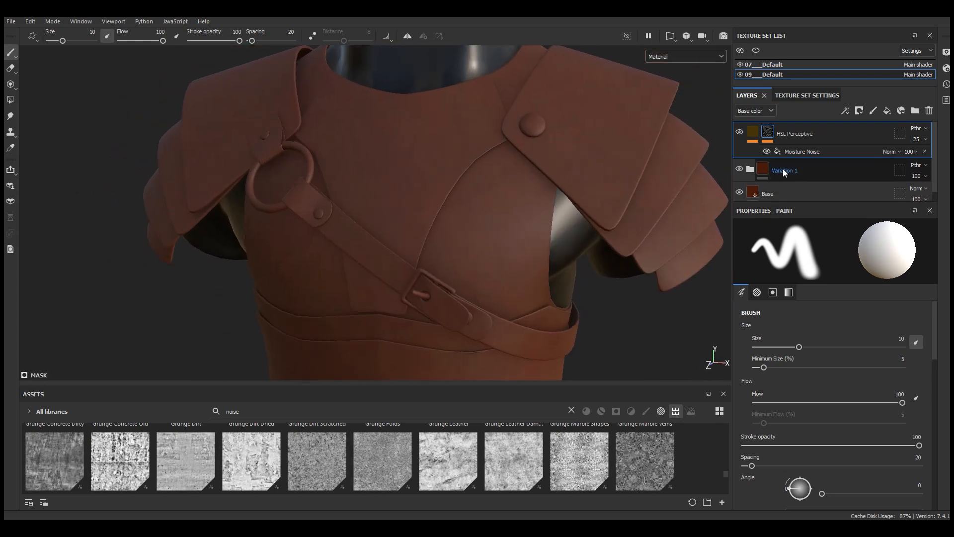
# Step: Add another HSL Perceptive filter layer from the filter assets above the existing HSL Perceptive layer
pyautogui.click(756, 134)
pyautogui.click(571, 410)
pyautogui.moveTo(574, 383); pyautogui.dragTo(579, 298)
pyautogui.click(631, 325)
pyautogui.scroll(3, 239, 420)
pyautogui.moveTo(187, 462); pyautogui.dragTo(810, 139)
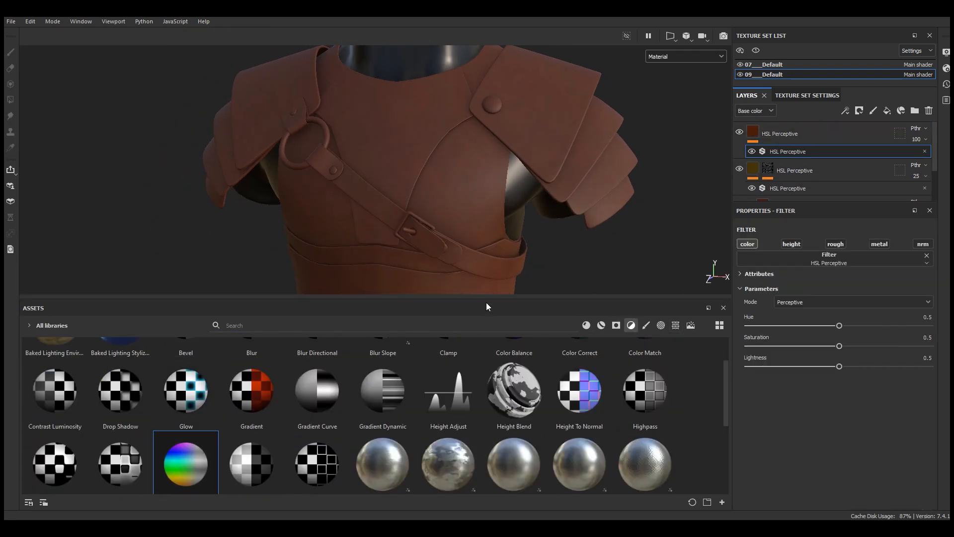
pyautogui.moveTo(487, 297); pyautogui.dragTo(466, 449)
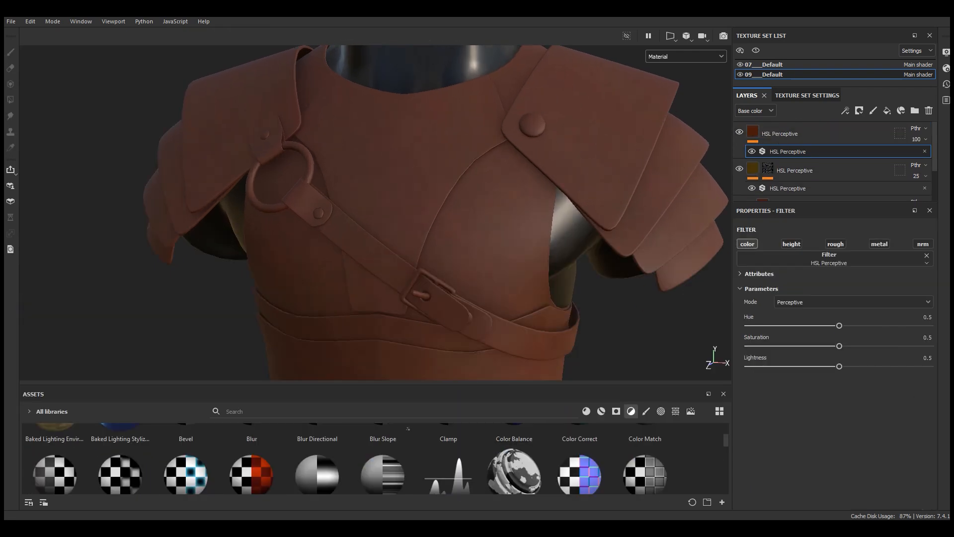
# Step: Set the new HSL Perceptive filter to hue 0.751, saturation 0.608 and lightness 0.408
pyautogui.moveTo(861, 327); pyautogui.dragTo(884, 326)
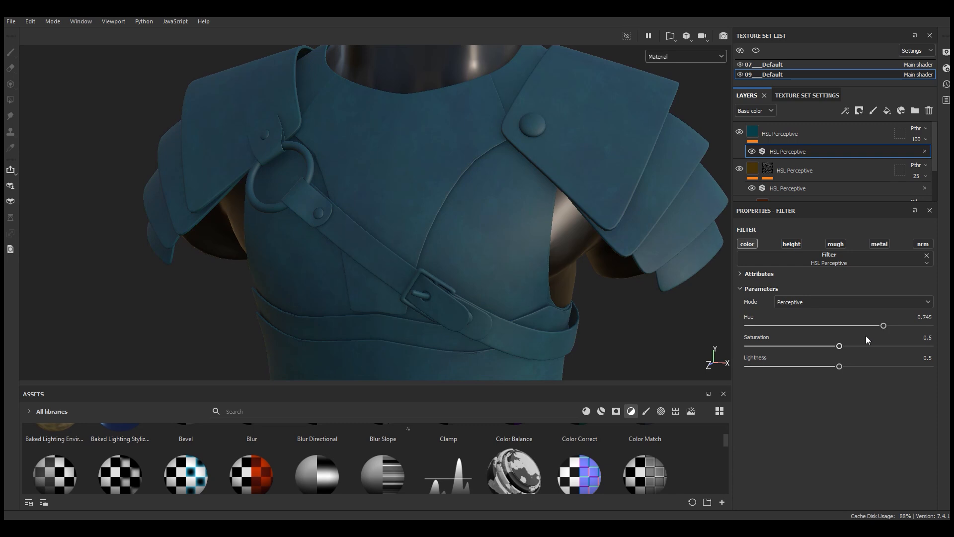
pyautogui.moveTo(838, 346); pyautogui.dragTo(835, 366)
pyautogui.scroll(-5, 437, 148)
pyautogui.moveTo(437, 148)
pyautogui.keyDown('alt'); pyautogui.mouseDown()
pyautogui.moveTo(427, 192)
pyautogui.moveTo(439, 140)
pyautogui.mouseUp(); pyautogui.keyUp('alt')
pyautogui.scroll(6, 439, 139)
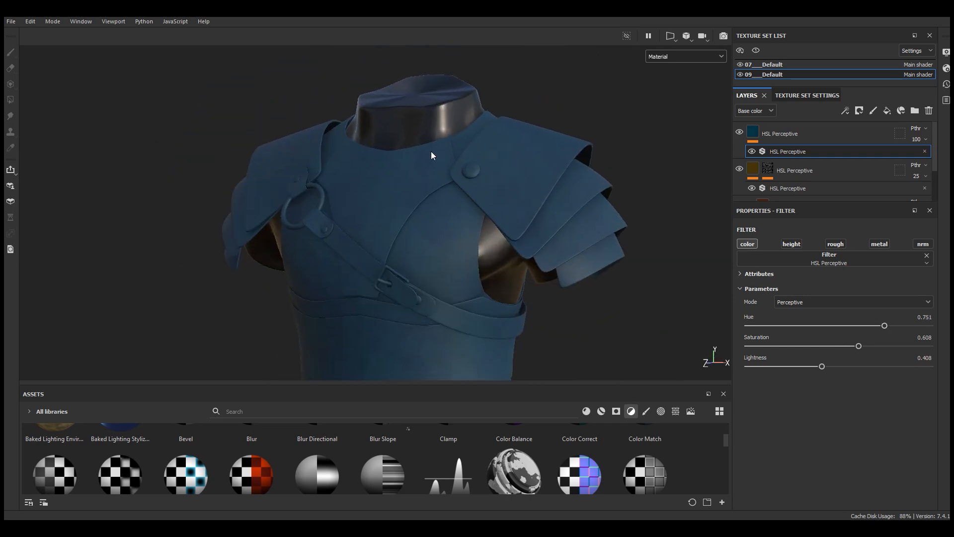
# Step: Give the blue HSL Perceptive layer a black mask and add a fill effect to that mask
pyautogui.click(763, 144)
pyautogui.click(864, 114)
pyautogui.click(878, 139)
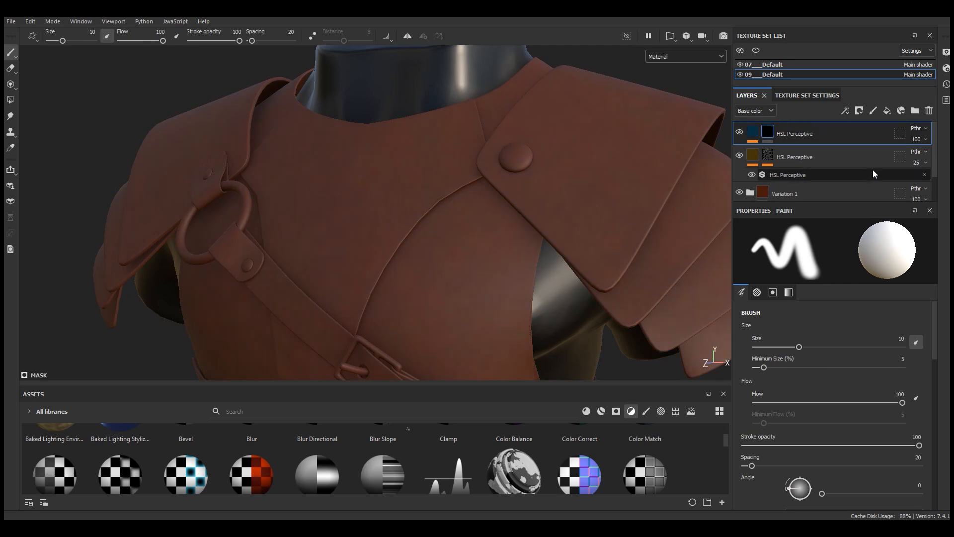
pyautogui.click(845, 113)
pyautogui.click(862, 145)
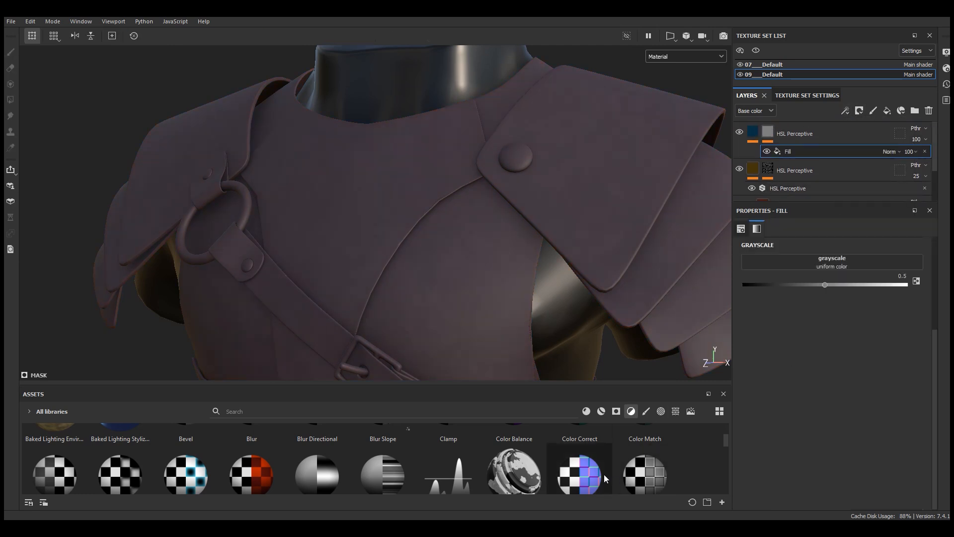
# Step: Search the texture assets for "cloud" and assign Clouds 3 to the mask fill's grayscale
pyautogui.click(438, 411)
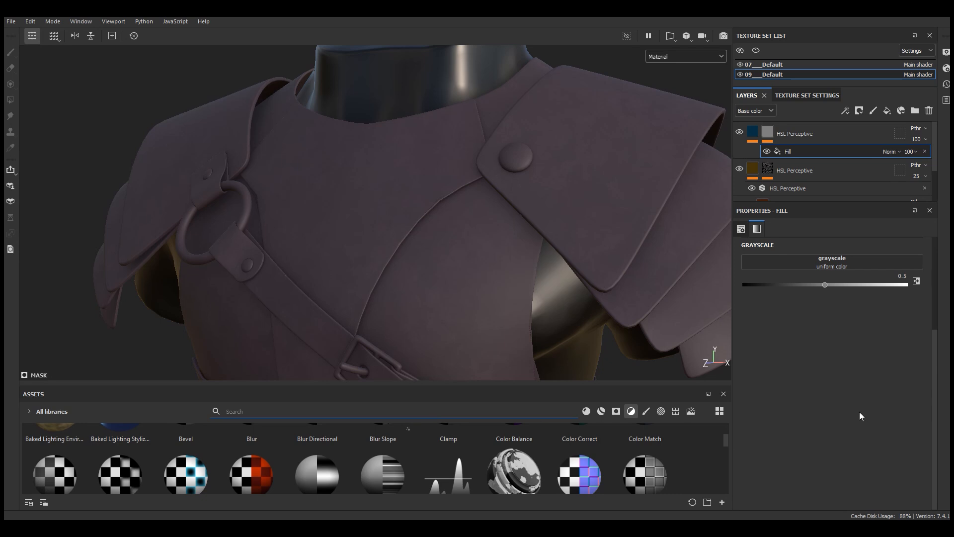
pyautogui.click(676, 412)
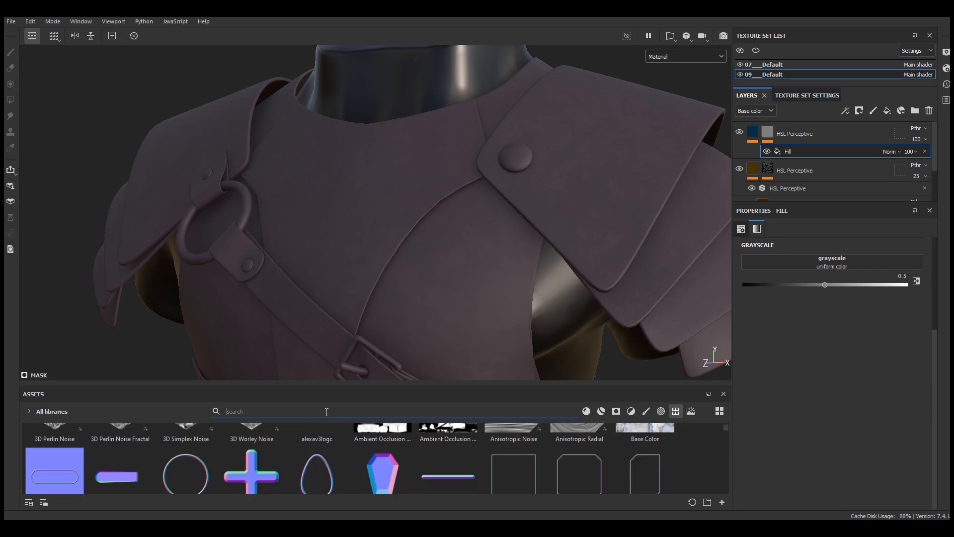
pyautogui.write('do')
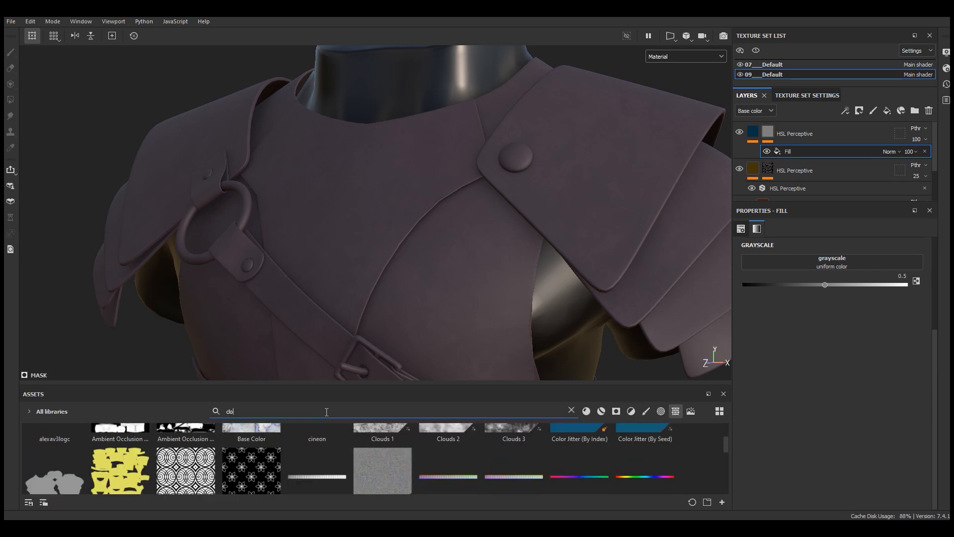
pyautogui.write('ud')
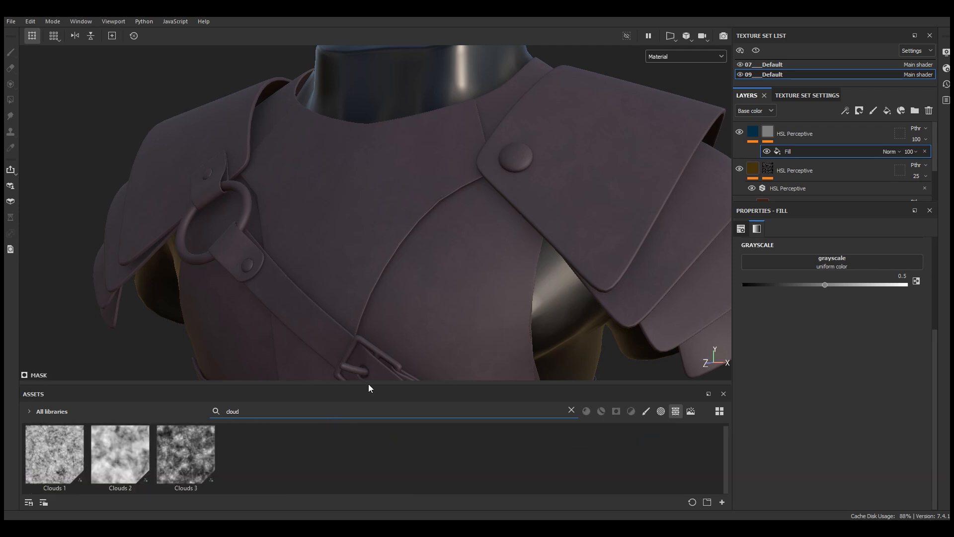
pyautogui.moveTo(369, 388); pyautogui.dragTo(373, 255)
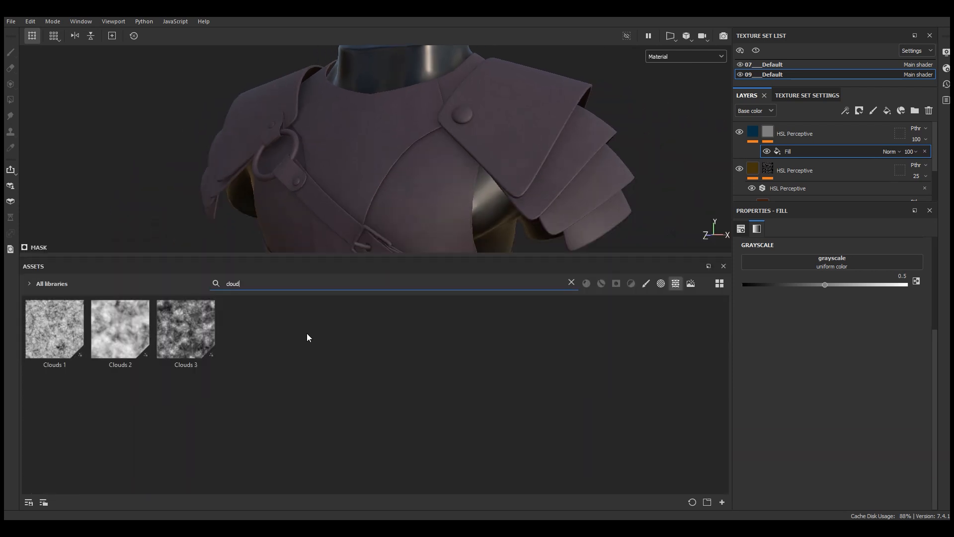
pyautogui.moveTo(174, 323); pyautogui.dragTo(835, 264)
pyautogui.moveTo(408, 257); pyautogui.dragTo(416, 429)
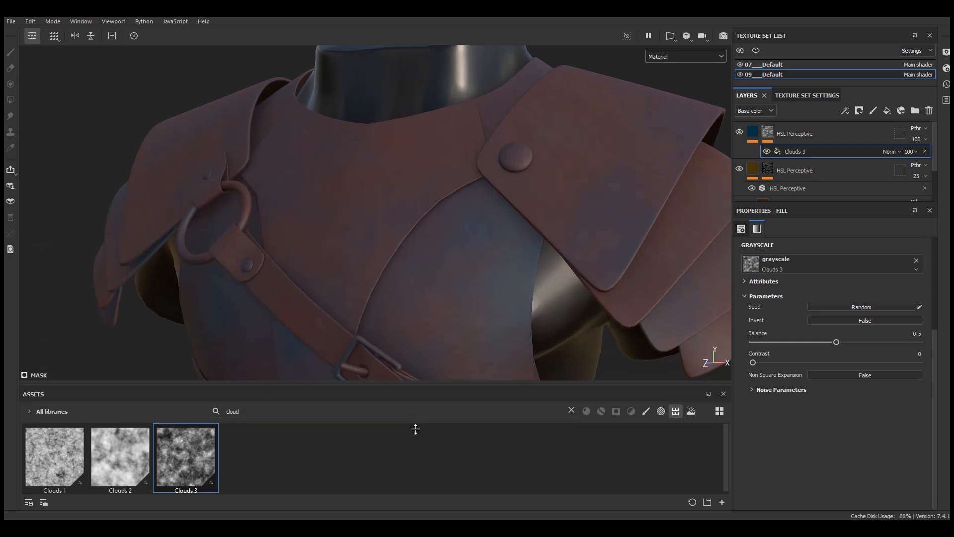
# Step: Display only the mask in the viewport and set the Clouds 3 fill to tri-planar projection with UV scale 4
pyautogui.scroll(3, 866, 322)
pyautogui.click(658, 58)
pyautogui.click(672, 148)
pyautogui.click(795, 266)
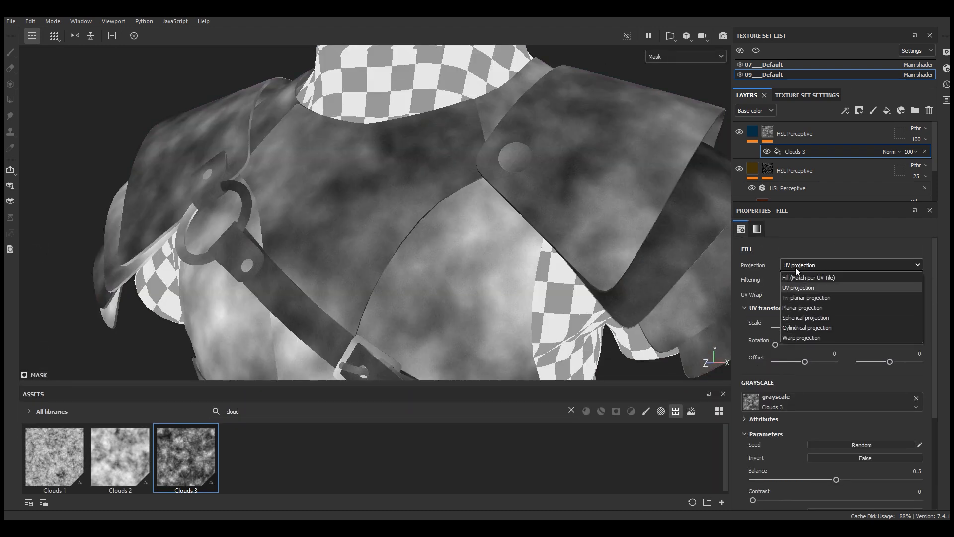
pyautogui.click(805, 298)
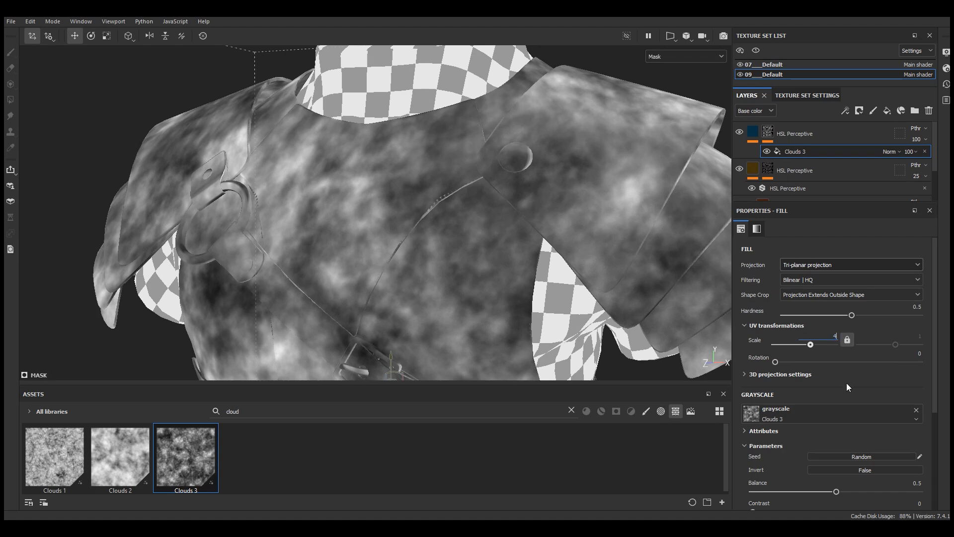
pyautogui.press('Return')
pyautogui.scroll(-4, 442, 144)
pyautogui.keyDown('alt'); pyautogui.moveTo(453, 211); pyautogui.dragTo(444, 195); pyautogui.keyUp('alt')
pyautogui.keyDown('alt'); pyautogui.moveTo(478, 242); pyautogui.dragTo(493, 192, button='middle'); pyautogui.keyUp('alt')
pyautogui.scroll(5, 437, 206)
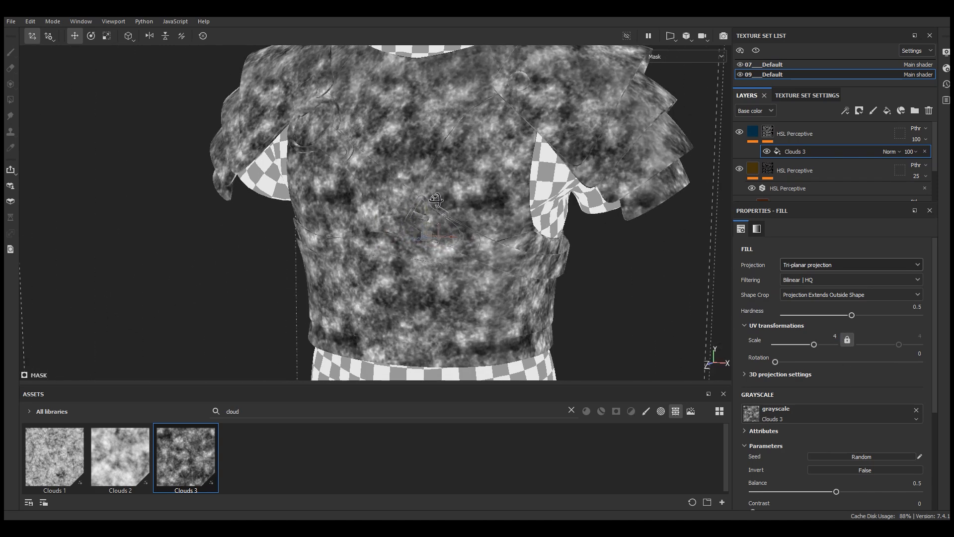
# Step: Set the Clouds 3 fill's balance to 0.24 and its contrast to 0.21
pyautogui.moveTo(939, 330); pyautogui.dragTo(938, 441)
pyautogui.scroll(1, 472, 264)
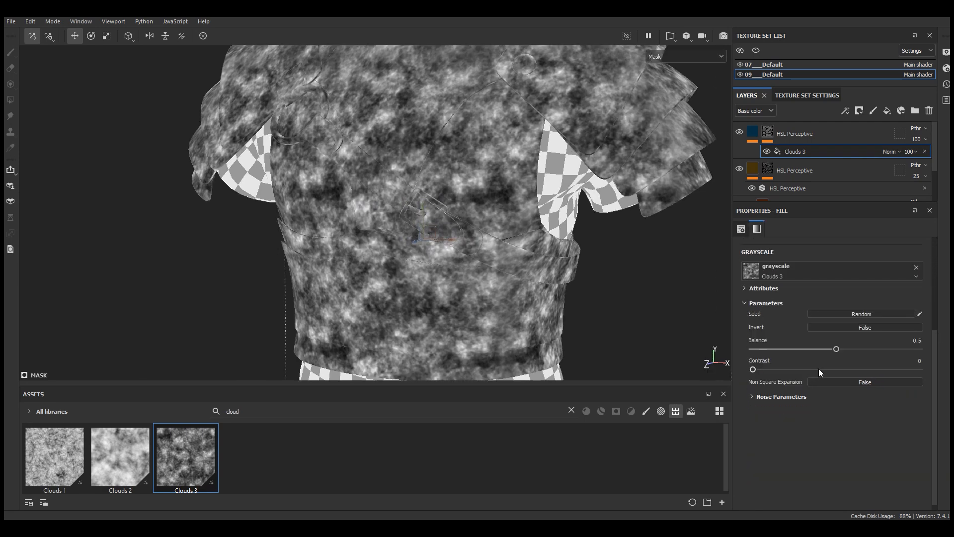
pyautogui.moveTo(780, 370); pyautogui.dragTo(793, 370)
pyautogui.moveTo(836, 349); pyautogui.dragTo(794, 355)
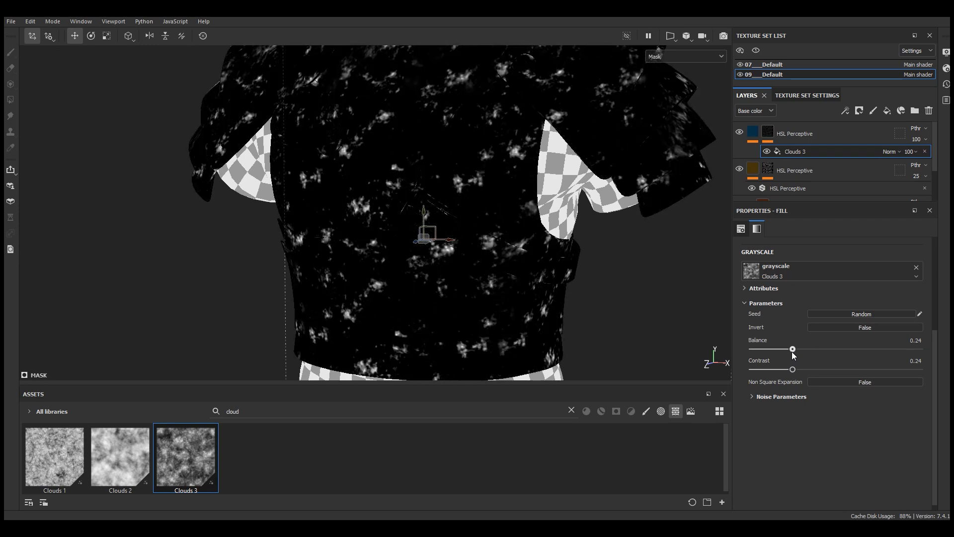
pyautogui.moveTo(792, 371); pyautogui.dragTo(789, 373)
# Step: Return the viewport to the material view and reduce the Clouds 3 fill's contrast to 0.11
pyautogui.scroll(5, 827, 264)
pyautogui.click(659, 55)
pyautogui.click(667, 81)
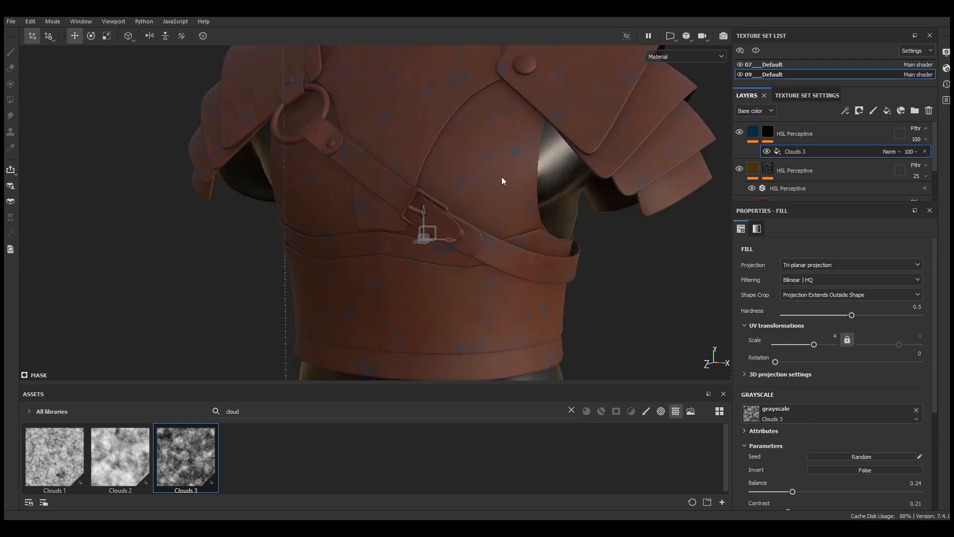
pyautogui.scroll(4, 502, 181)
pyautogui.scroll(-2, 793, 411)
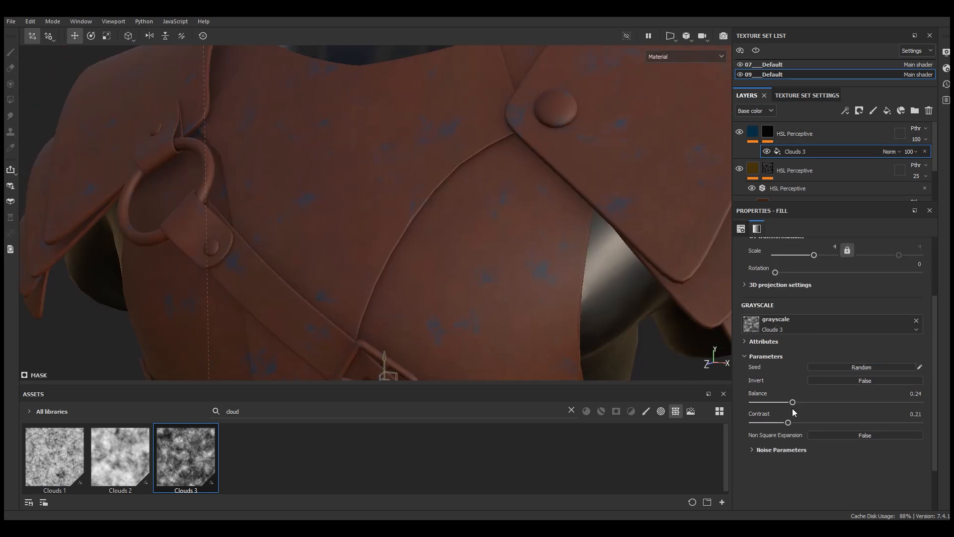
pyautogui.moveTo(787, 422); pyautogui.dragTo(773, 423)
# Step: Lower the blue HSL Perceptive layer's opacity to 21 and check the blend on the armor
pyautogui.click(918, 141)
pyautogui.moveTo(950, 157); pyautogui.dragTo(917, 161)
pyautogui.scroll(-5, 476, 142)
pyautogui.keyDown('alt'); pyautogui.moveTo(477, 149); pyautogui.dragTo(486, 201); pyautogui.keyUp('alt')
pyautogui.scroll(10, 486, 202)
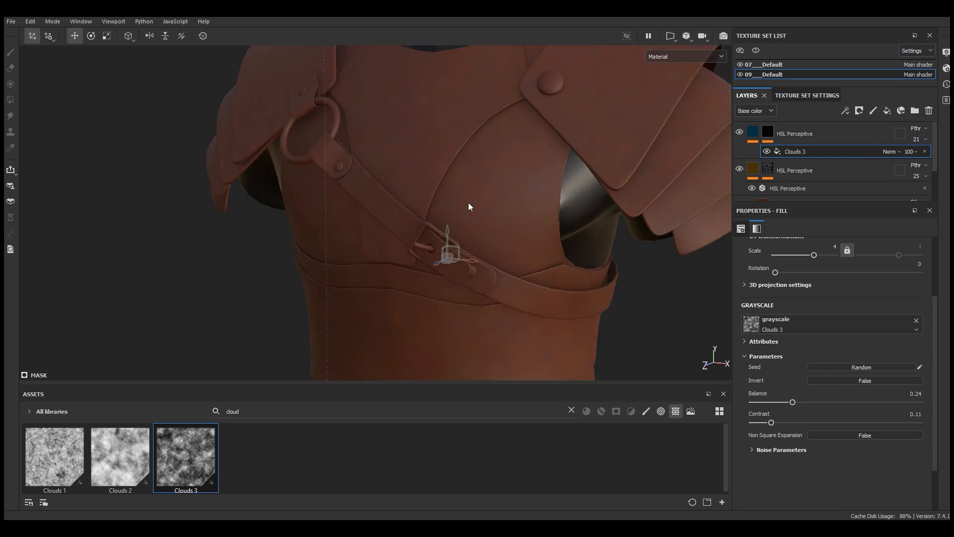
pyautogui.scroll(2, 446, 251)
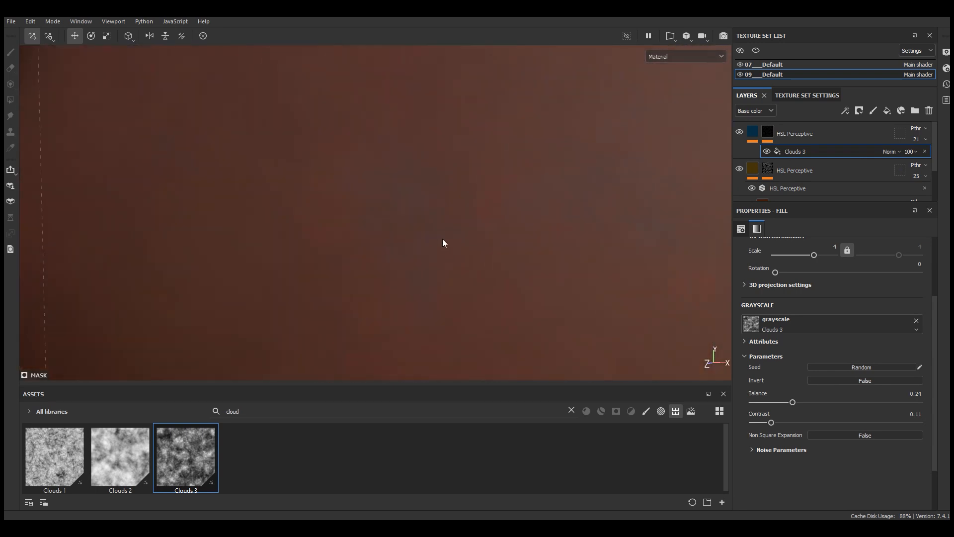
pyautogui.scroll(-10, 445, 243)
# Step: Create a folder above the top HSL Perceptive layer and name it Variation 2
pyautogui.click(793, 133)
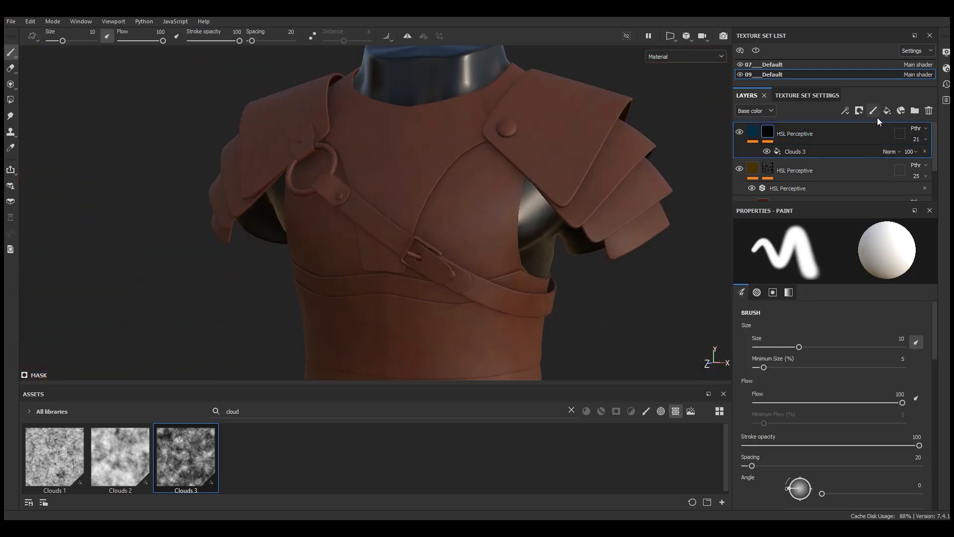
pyautogui.click(914, 111)
pyautogui.doubleClick(792, 132)
pyautogui.write('v')
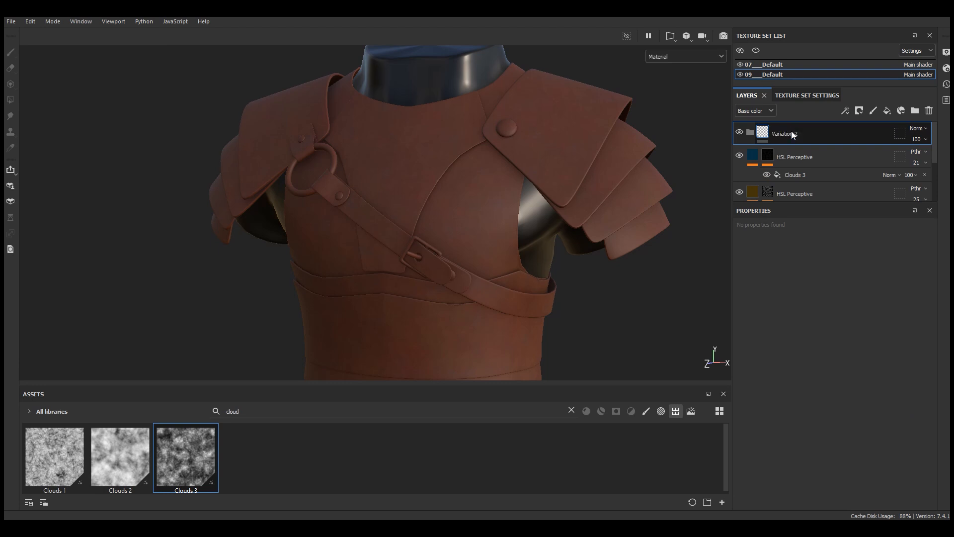
pyautogui.press('Return')
# Step: Move the two HSL Perceptive layers into the Variation 2 folder and set the folder's blending mode to Passthrough
pyautogui.click(795, 175)
pyautogui.keyDown('shift'); pyautogui.click(796, 191); pyautogui.keyUp('shift')
pyautogui.moveTo(797, 162); pyautogui.dragTo(799, 132)
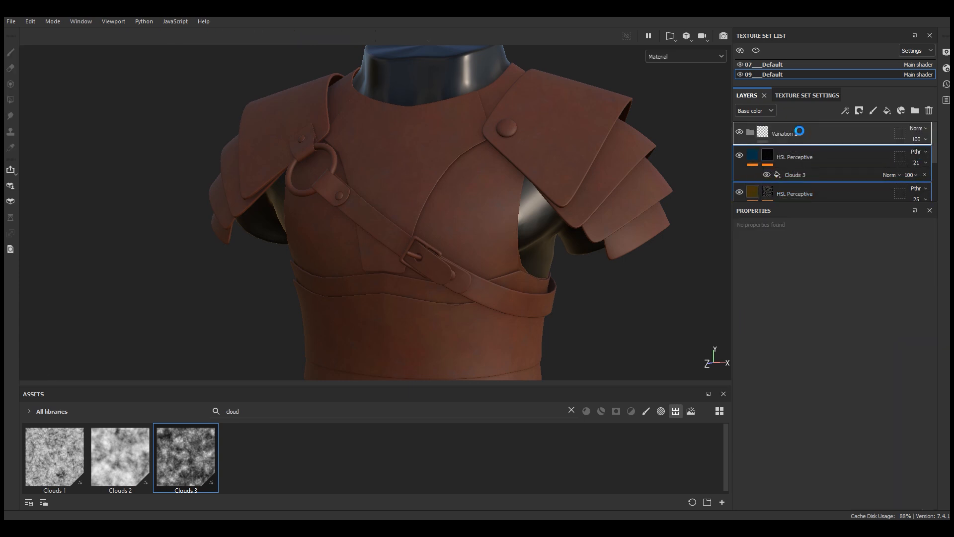
pyautogui.click(751, 132)
pyautogui.click(925, 134)
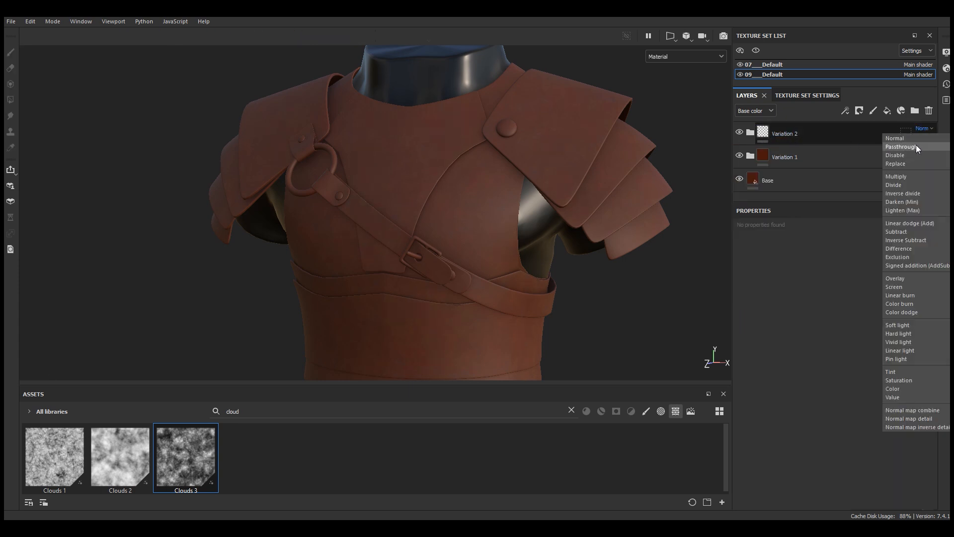
pyautogui.click(916, 144)
pyautogui.scroll(-5, 475, 152)
pyautogui.scroll(5, 499, 156)
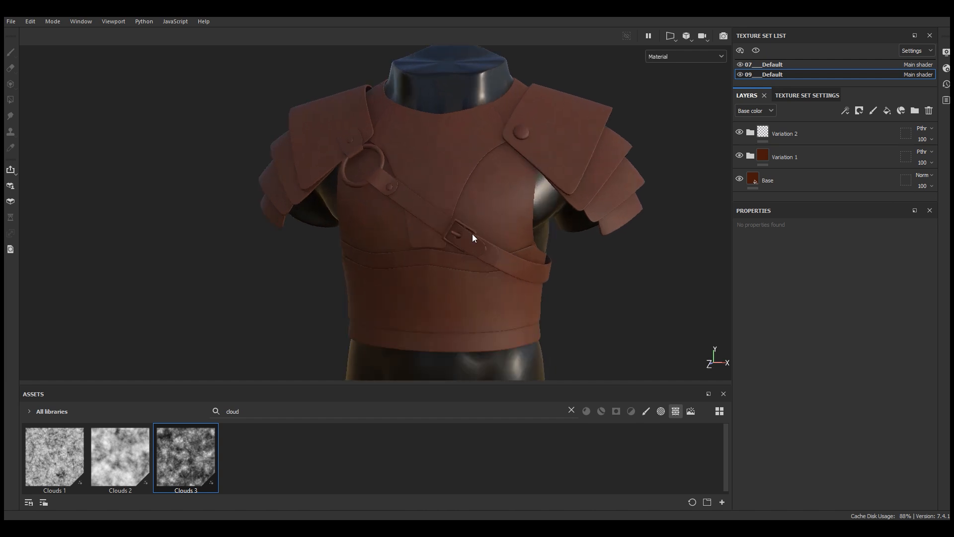
# Step: Create a new top-level folder and move Variation 2, Variation 1 and Base into it
pyautogui.click(915, 111)
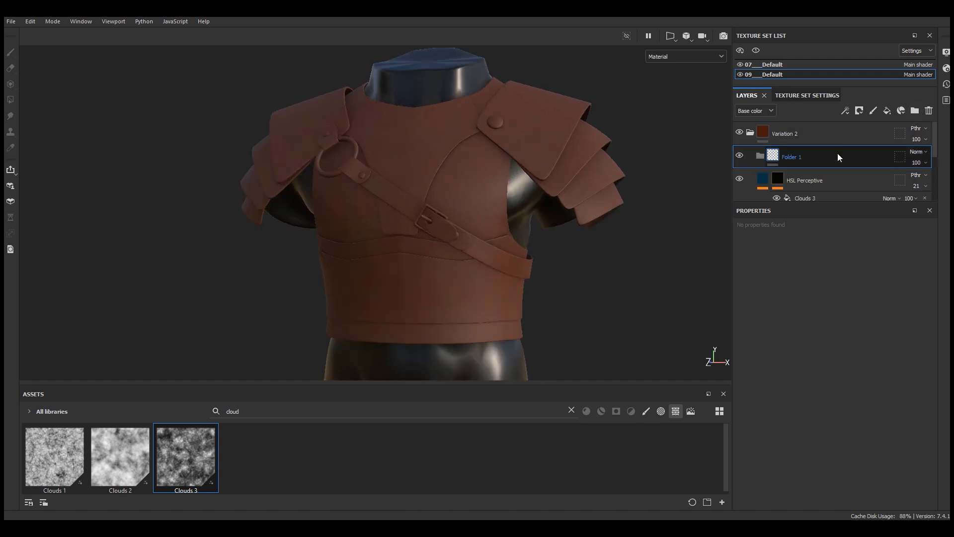
pyautogui.moveTo(826, 202); pyautogui.dragTo(823, 294)
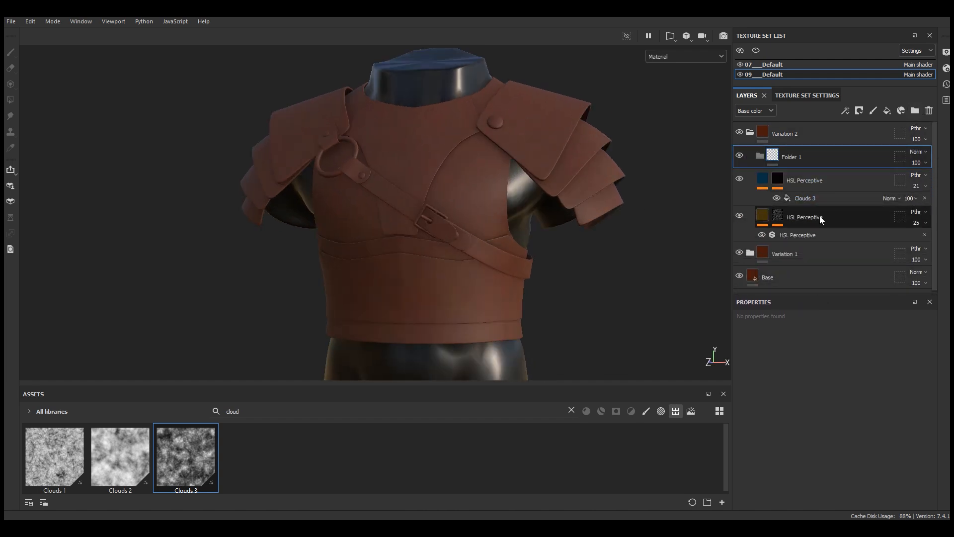
pyautogui.moveTo(798, 156); pyautogui.dragTo(801, 133)
pyautogui.keyDown('shift'); pyautogui.click(781, 282); pyautogui.keyUp('shift')
pyautogui.click(760, 155)
pyautogui.click(751, 132)
# Step: Rename the enclosing folder as Leather and give it a black mask
pyautogui.doubleClick(784, 134)
pyautogui.write('Lea')
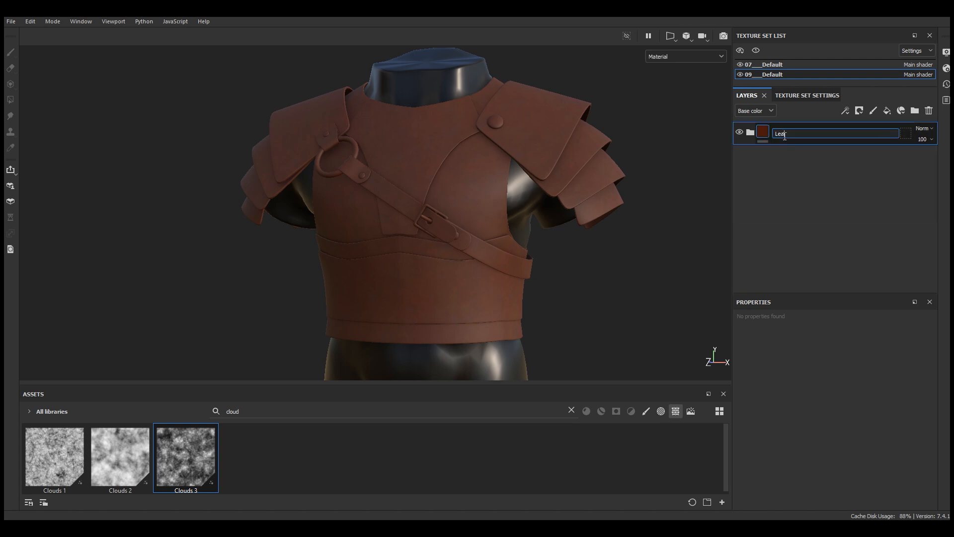
pyautogui.write('ther')
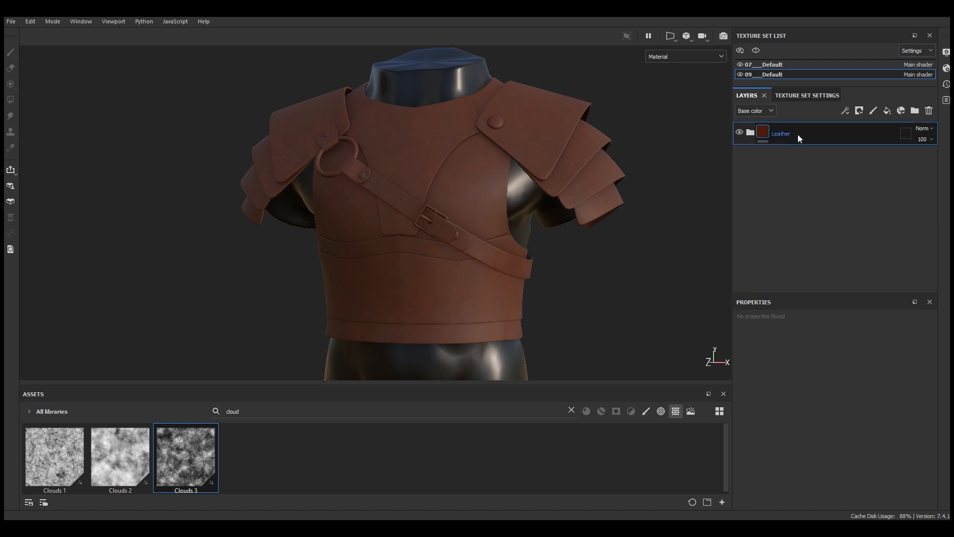
pyautogui.press('Return')
pyautogui.click(859, 110)
pyautogui.click(868, 136)
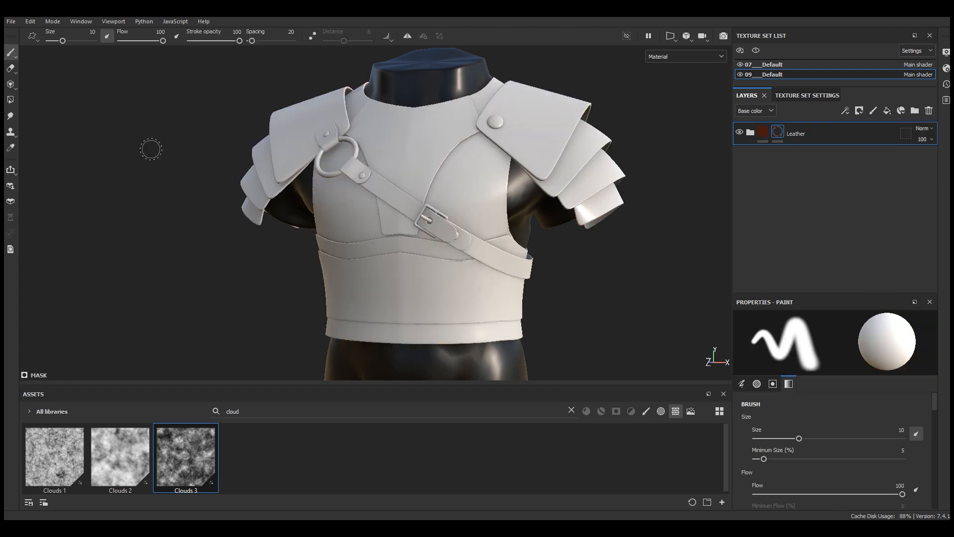
# Step: Reveal the leather on the shoulder plates, chest and waist pieces by mesh-filling them in the Leather folder's mask, leaving out the strap and metal parts
pyautogui.click(12, 100)
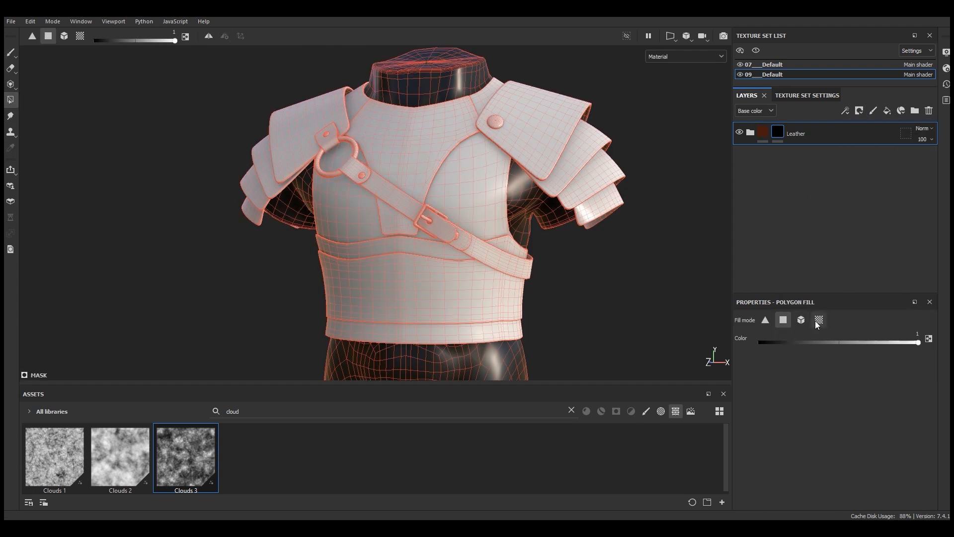
pyautogui.keyDown('alt'); pyautogui.moveTo(404, 189); pyautogui.dragTo(442, 203); pyautogui.keyUp('alt')
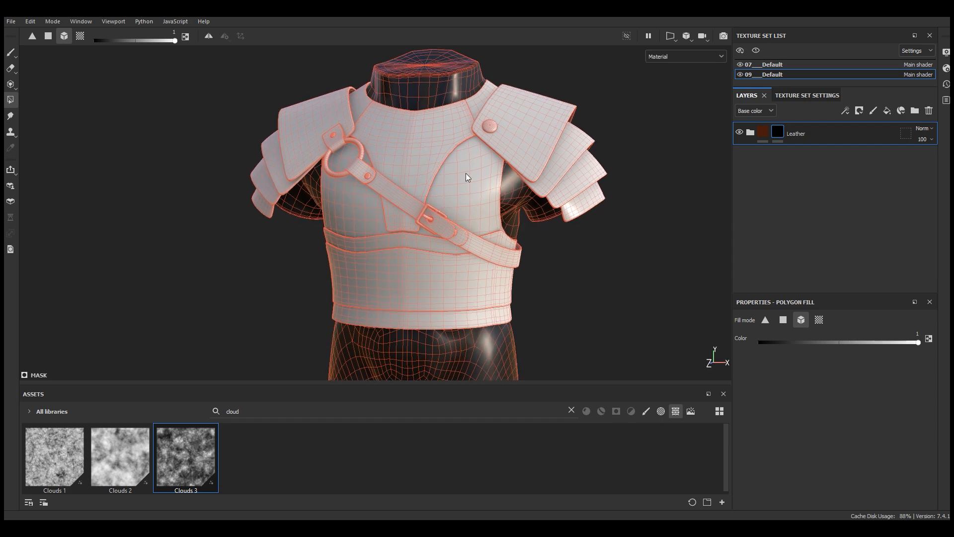
pyautogui.click(542, 158)
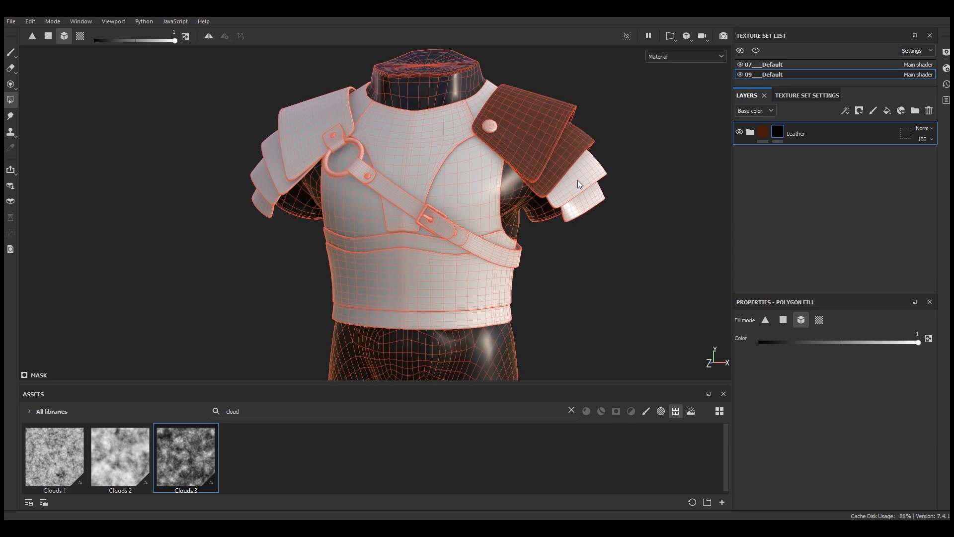
pyautogui.click(485, 190)
pyautogui.click(302, 149)
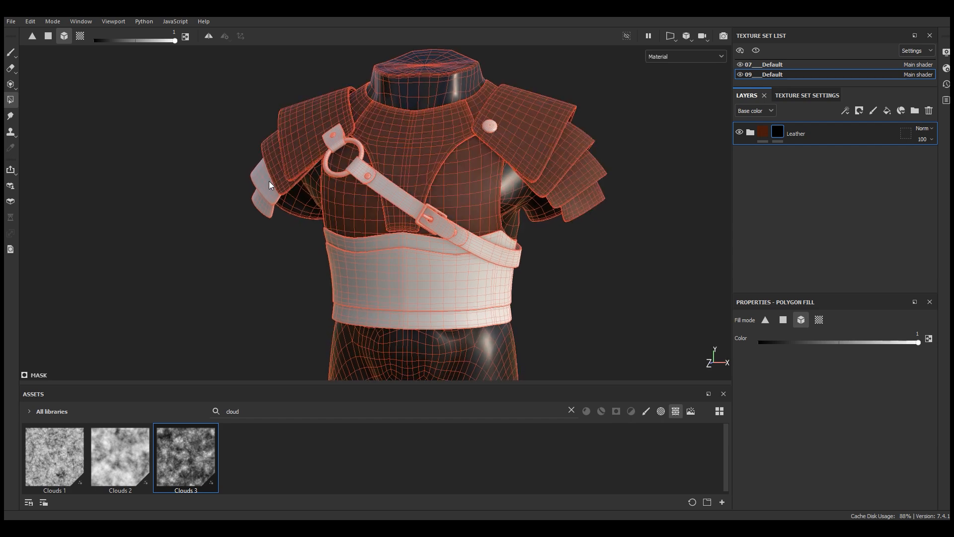
pyautogui.click(444, 272)
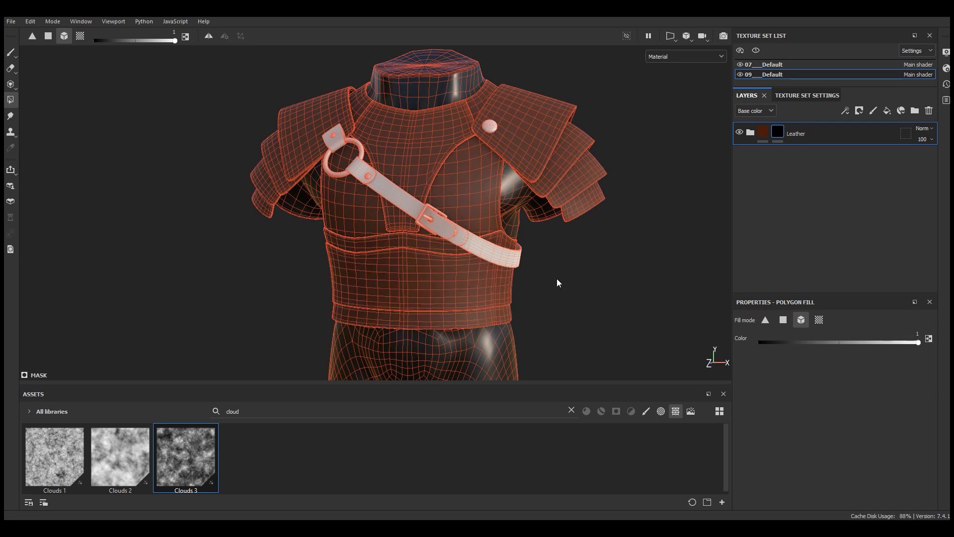
pyautogui.click(11, 52)
pyautogui.moveTo(483, 213)
pyautogui.keyDown('alt'); pyautogui.mouseDown()
pyautogui.moveTo(565, 215)
pyautogui.moveTo(466, 219)
pyautogui.moveTo(474, 215)
pyautogui.mouseUp(); pyautogui.keyUp('alt')
pyautogui.scroll(5, 362, 323)
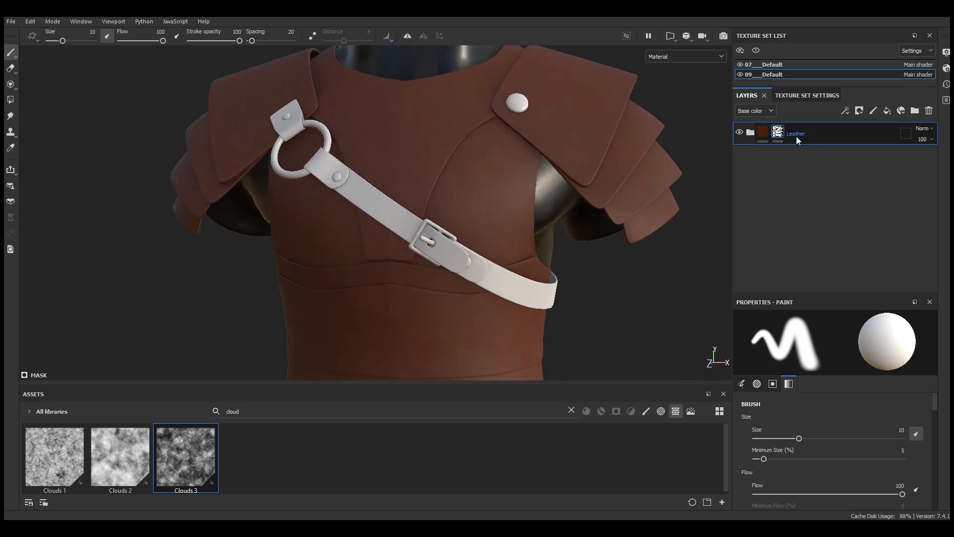
# Step: Create a folder above Variation 2 inside the Leather folder and add a fill layer in it
pyautogui.click(750, 132)
pyautogui.click(832, 162)
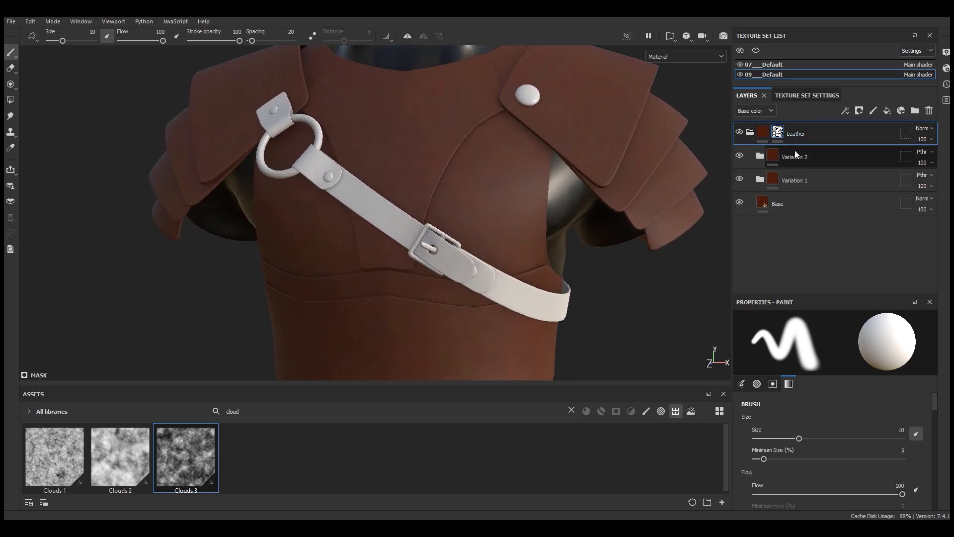
pyautogui.click(914, 110)
pyautogui.click(888, 110)
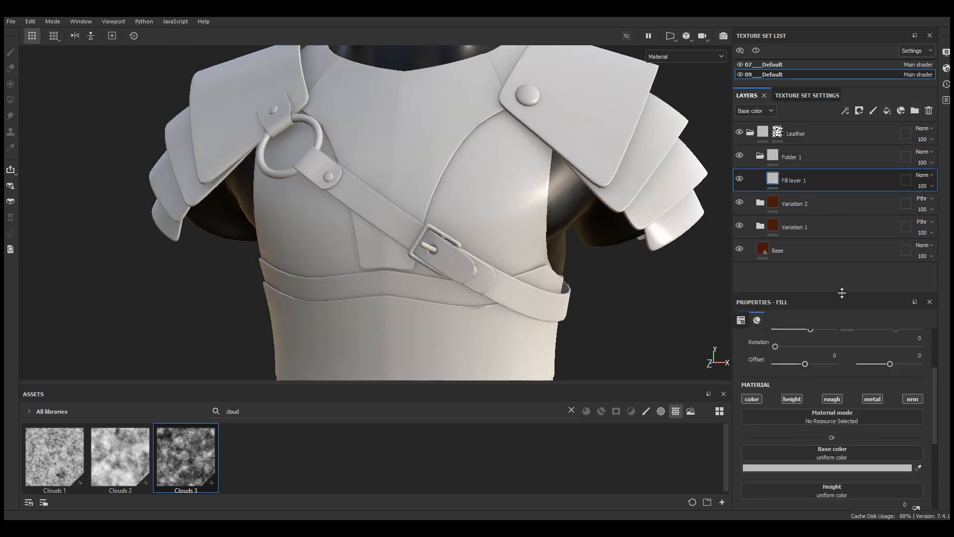
# Step: Rename the new folder as Height and its fill layer as Detail
pyautogui.moveTo(841, 293); pyautogui.dragTo(842, 213)
pyautogui.doubleClick(798, 181)
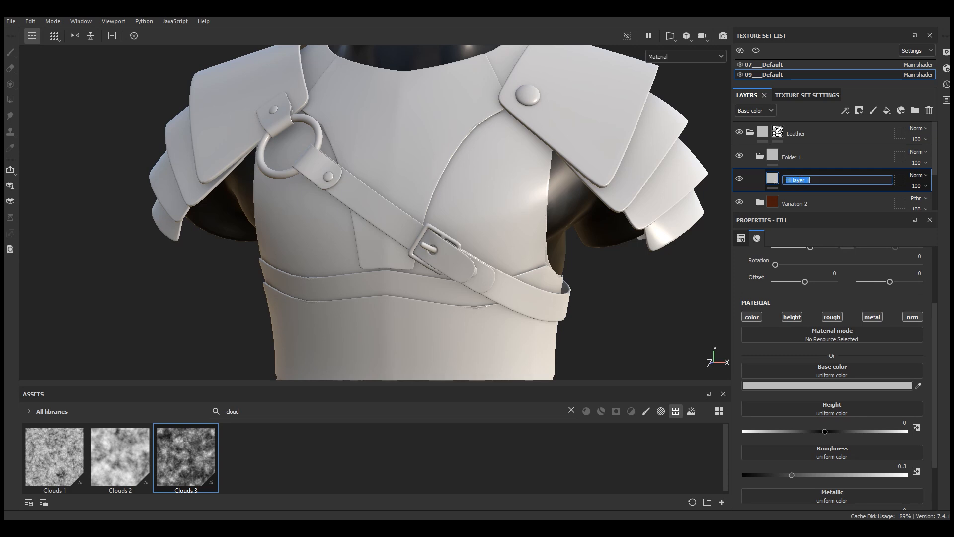
pyautogui.doubleClick(794, 156)
pyautogui.write('H')
pyautogui.press('Return')
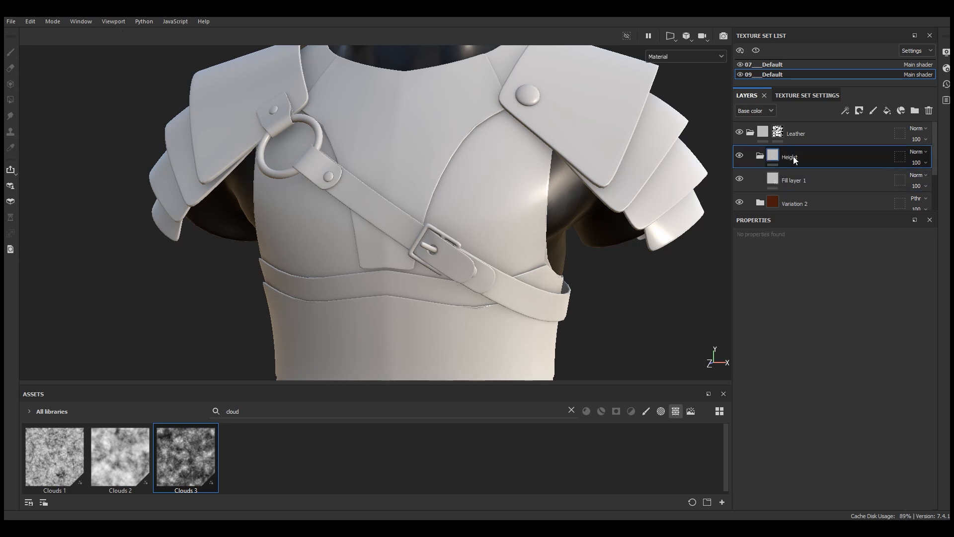
pyautogui.click(800, 180)
pyautogui.doubleClick(804, 181)
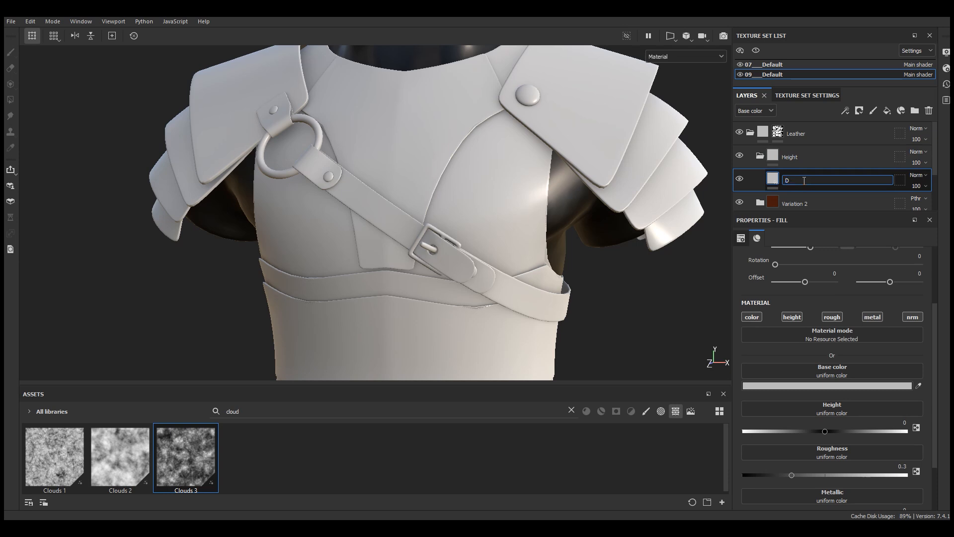
pyautogui.press('Return')
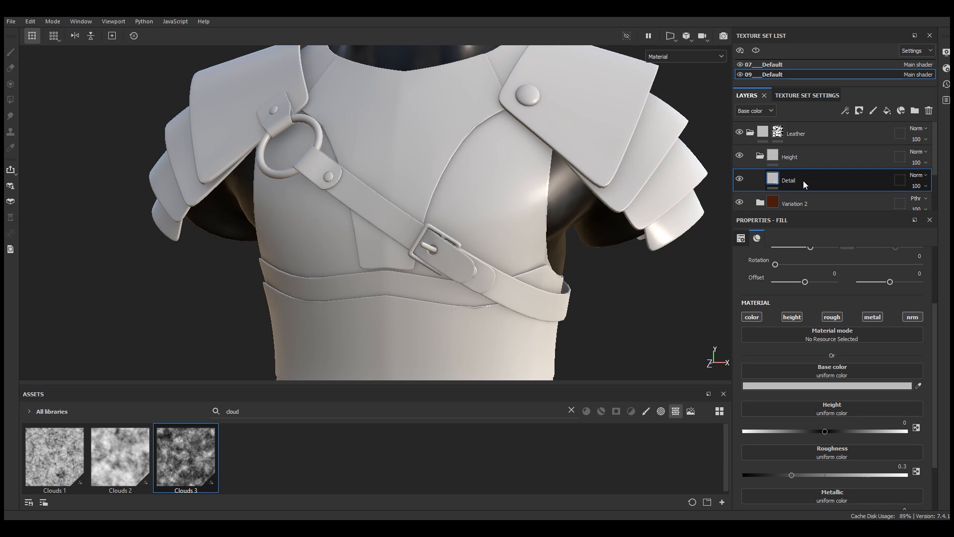
# Step: Limit the Detail layer to the height channel and set its height to 0.1051
pyautogui.click(832, 316)
pyautogui.click(872, 316)
pyautogui.click(907, 317)
pyautogui.click(751, 317)
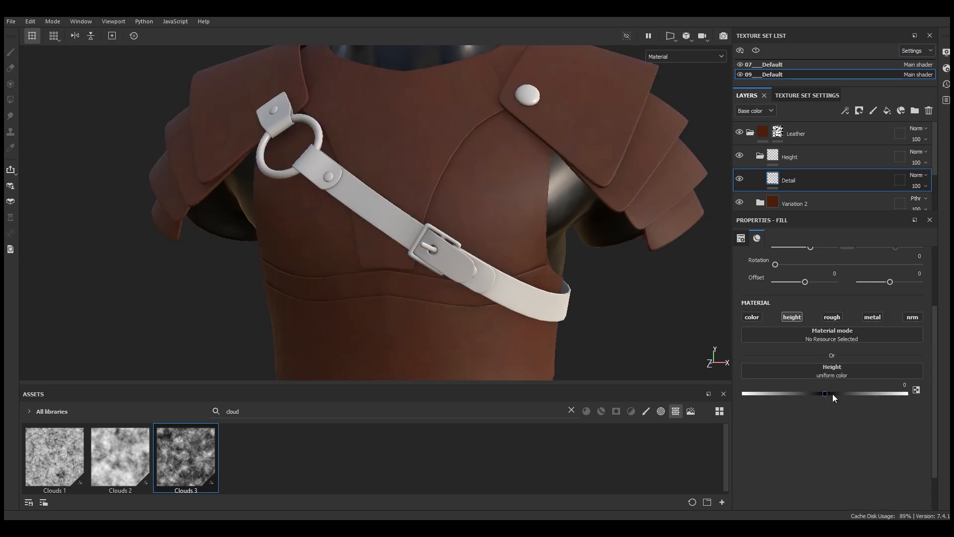
pyautogui.moveTo(824, 393); pyautogui.dragTo(830, 393)
# Step: Give the Height folder a black mask and add a fill effect to that mask
pyautogui.click(759, 155)
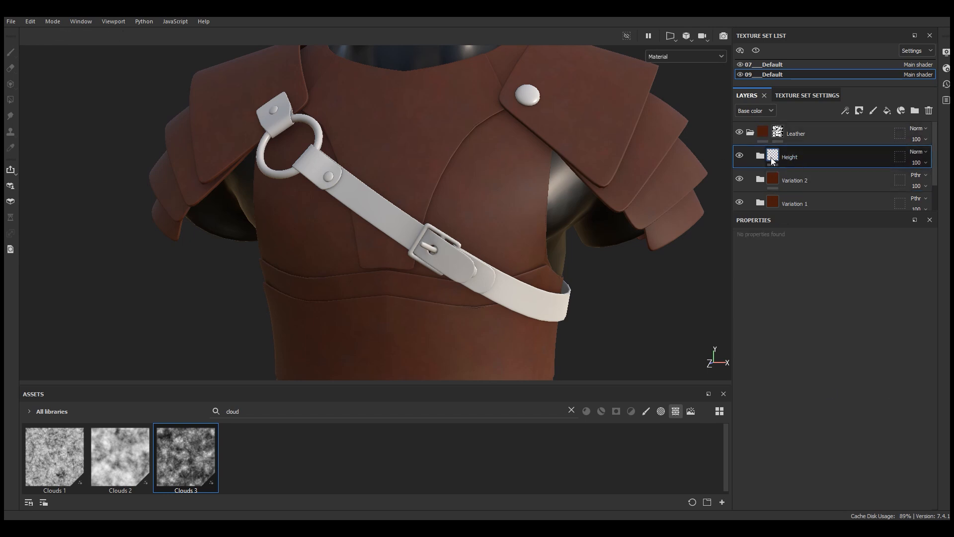
pyautogui.click(760, 155)
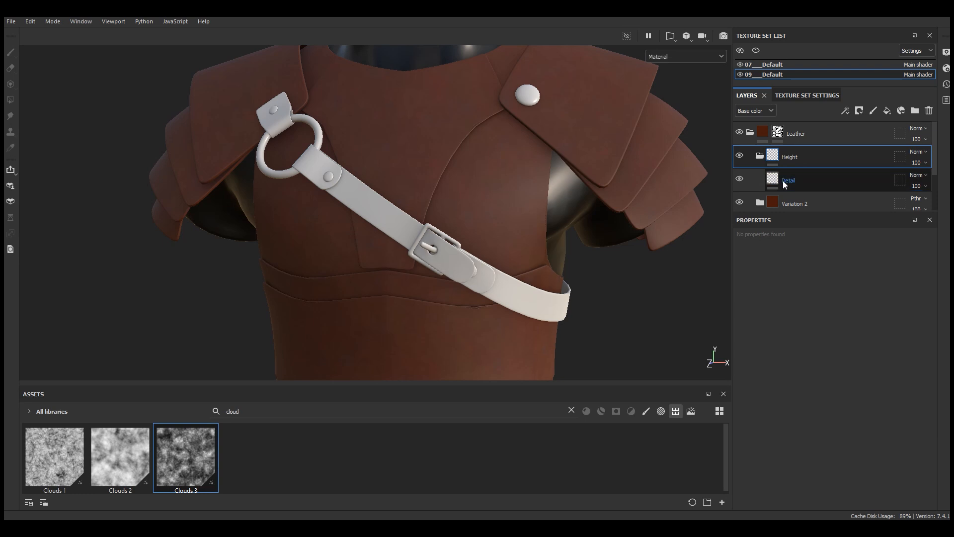
pyautogui.click(794, 182)
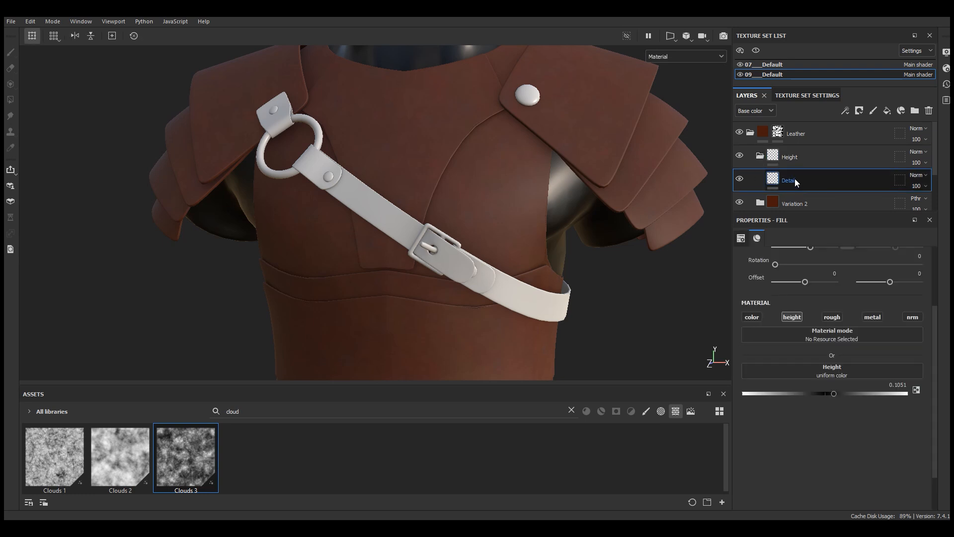
pyautogui.click(795, 157)
pyautogui.click(859, 111)
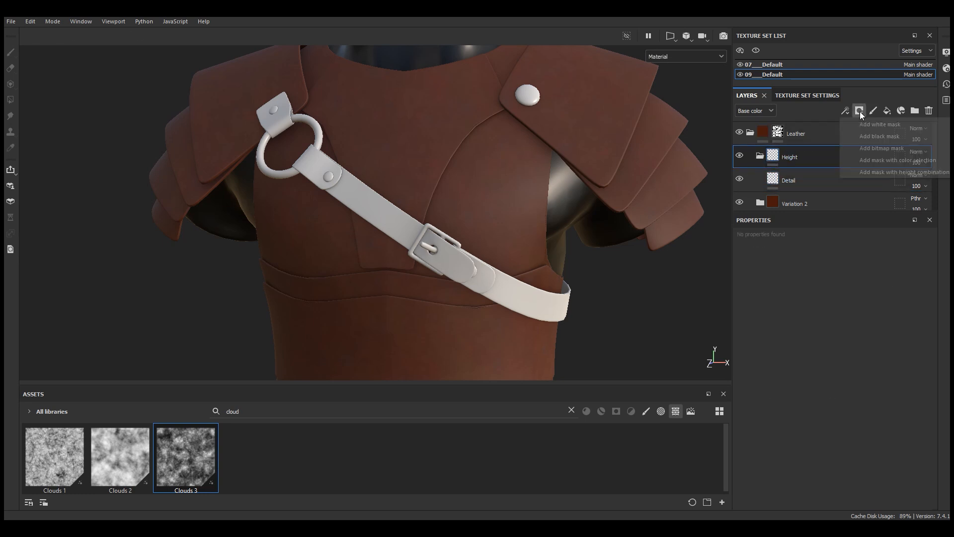
pyautogui.click(877, 136)
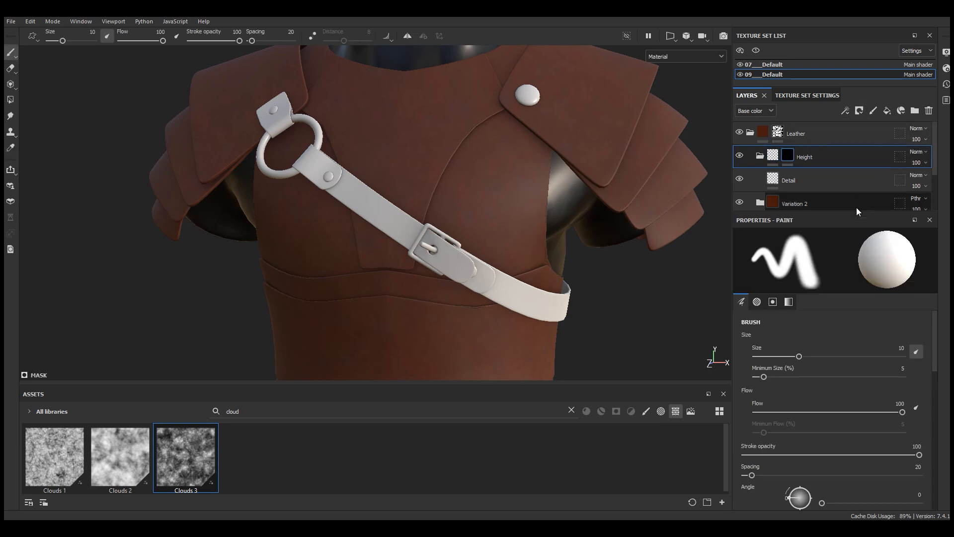
pyautogui.click(845, 111)
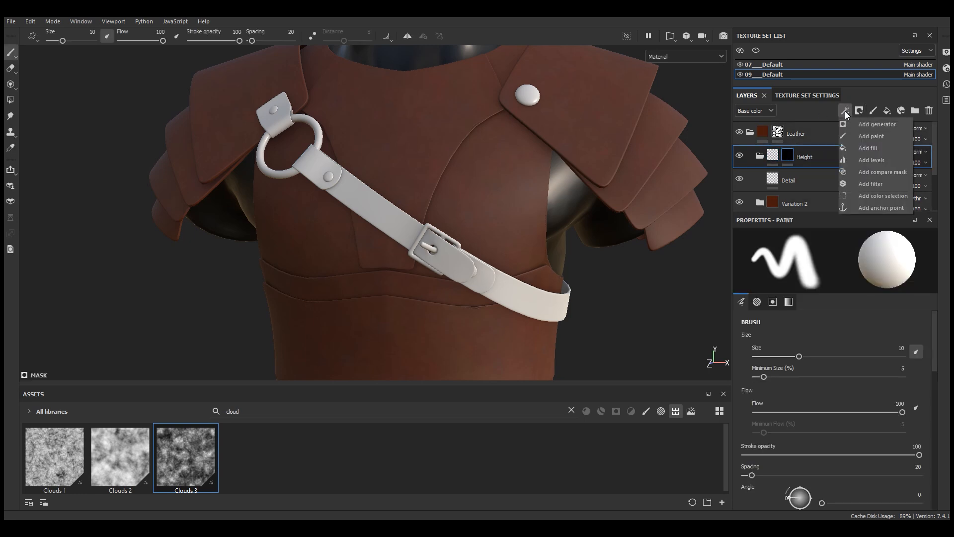
pyautogui.click(869, 150)
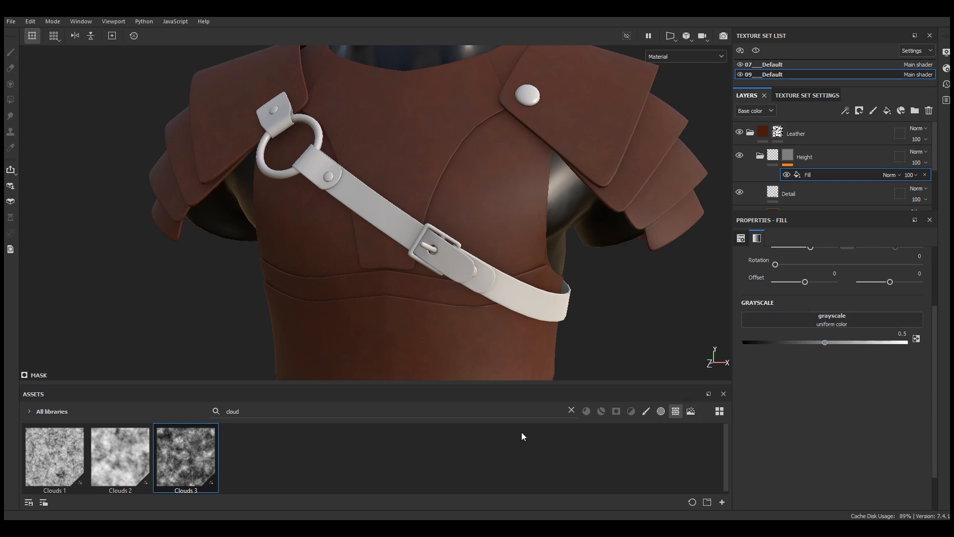
# Step: Import the four Leather material images (Bump, Glossiness, Mask and Diffuse) as textures into the project 'For Youtube'
pyautogui.click(571, 410)
pyautogui.moveTo(575, 380); pyautogui.dragTo(586, 286)
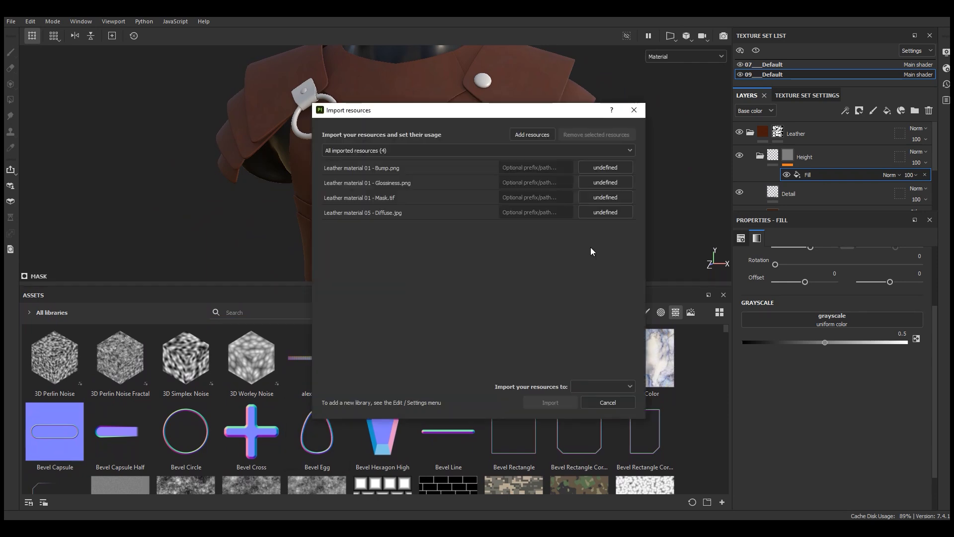
pyautogui.moveTo(520, 107); pyautogui.dragTo(418, 93)
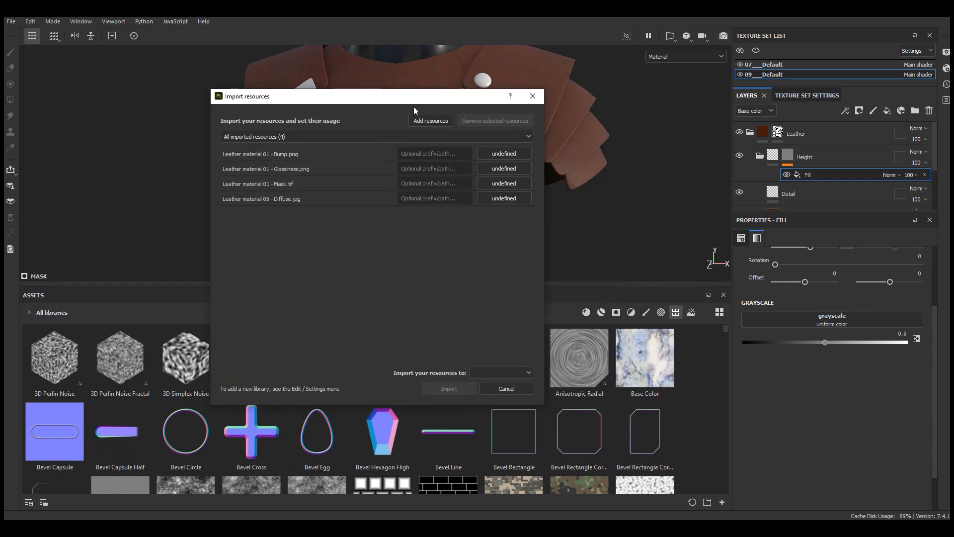
pyautogui.moveTo(293, 157); pyautogui.dragTo(296, 202)
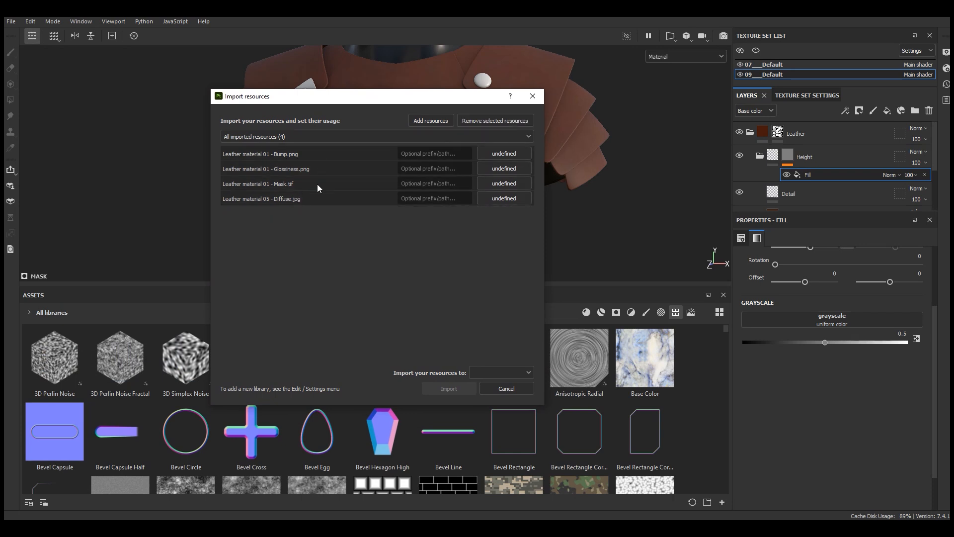
pyautogui.click(504, 154)
pyautogui.click(517, 190)
pyautogui.click(495, 373)
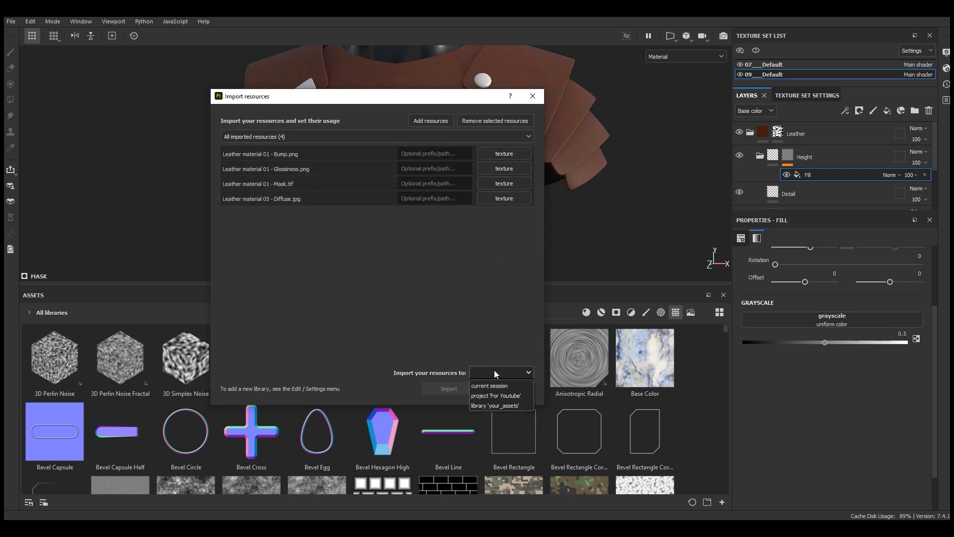
pyautogui.click(503, 396)
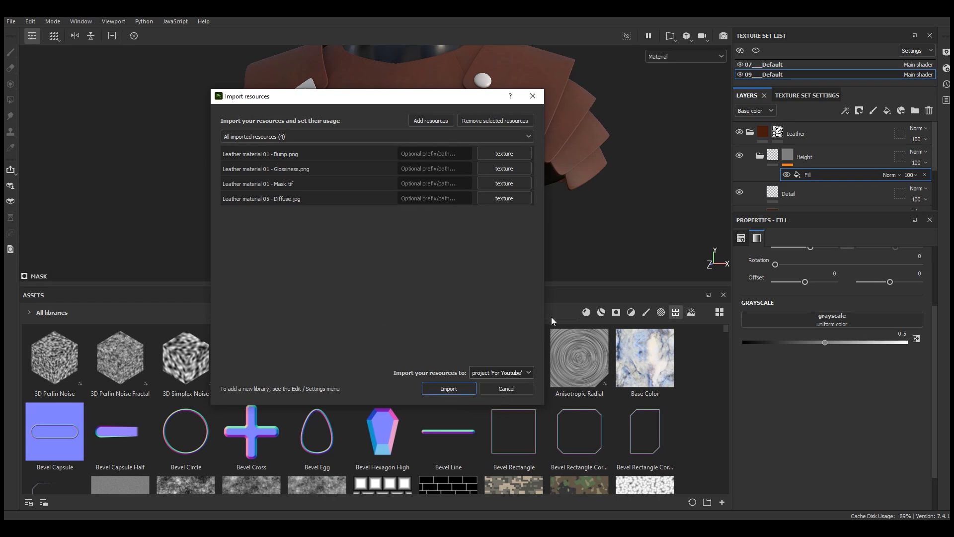
pyautogui.click(450, 388)
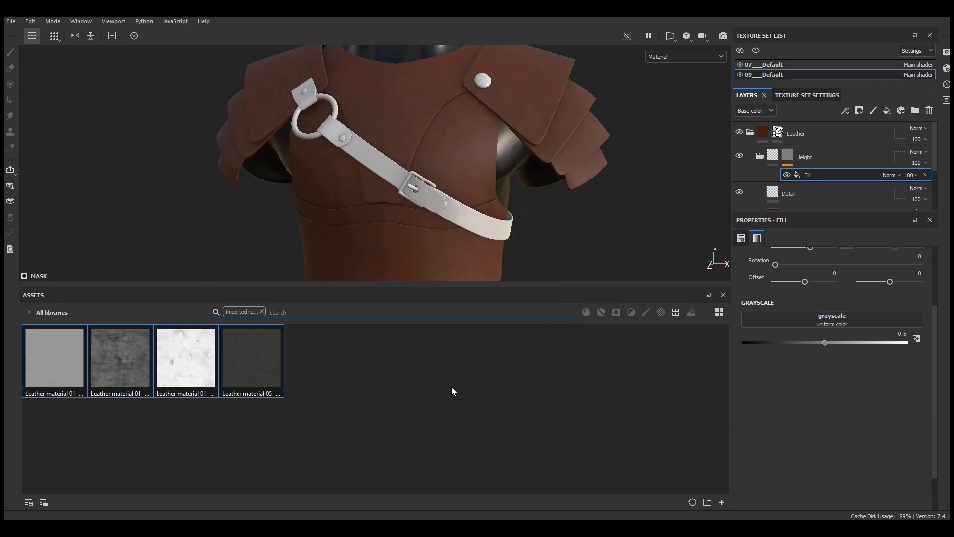
# Step: Assign the Leather material 05 - Diffuse texture to the grayscale of the Height mask's fill
pyautogui.click(262, 341)
pyautogui.moveTo(240, 358); pyautogui.dragTo(832, 321)
pyautogui.moveTo(452, 292); pyautogui.dragTo(452, 391)
# Step: Set the mask fill to Tri-planar projection while displaying the mask, and return the viewport to Material display
pyautogui.click(686, 57)
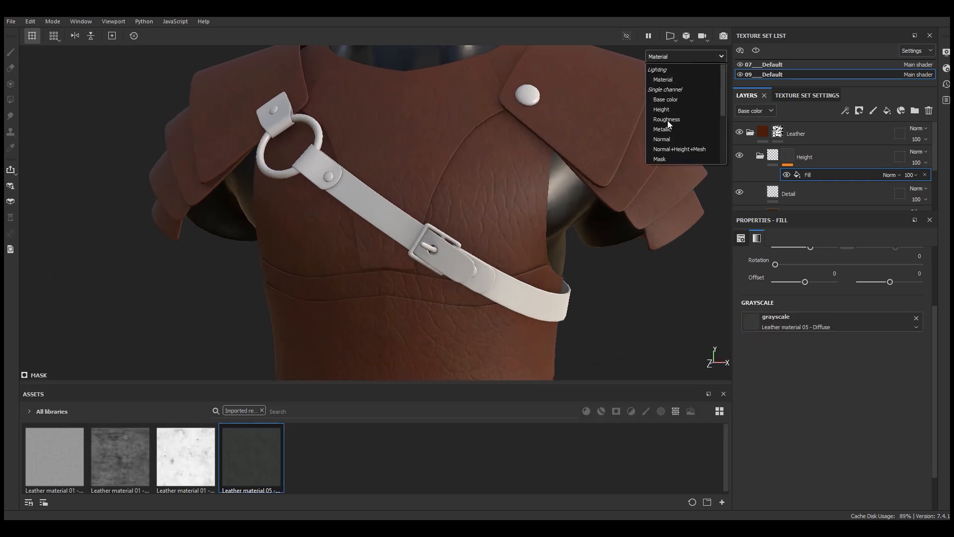
pyautogui.click(670, 158)
pyautogui.scroll(3, 813, 392)
pyautogui.click(792, 276)
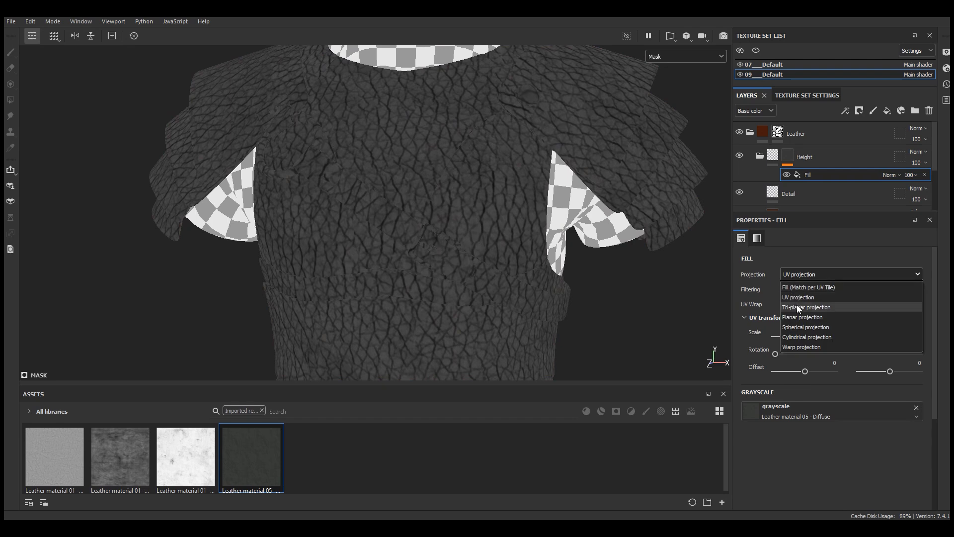
pyautogui.click(796, 306)
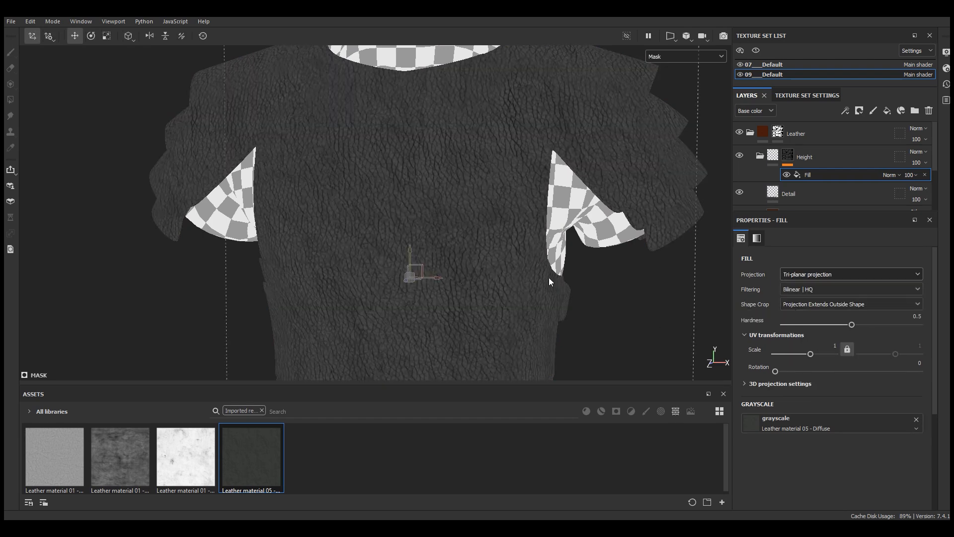
pyautogui.click(656, 60)
pyautogui.click(656, 75)
# Step: Set the mask fill's UV scale to 1.4 and check the leather grain on the armor
pyautogui.scroll(-3, 446, 267)
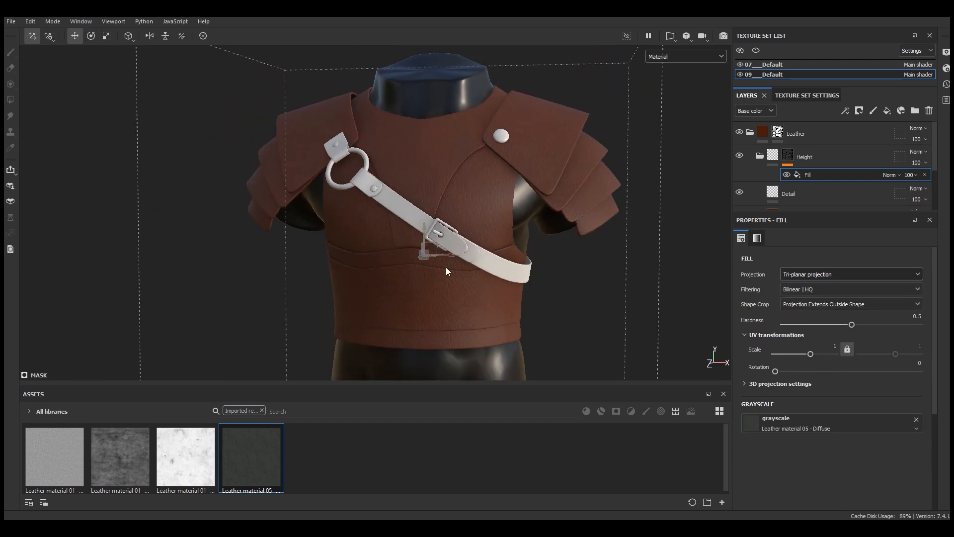
pyautogui.scroll(5, 488, 330)
pyautogui.keyDown('alt'); pyautogui.moveTo(488, 331); pyautogui.dragTo(519, 314); pyautogui.keyUp('alt')
pyautogui.scroll(3, 520, 314)
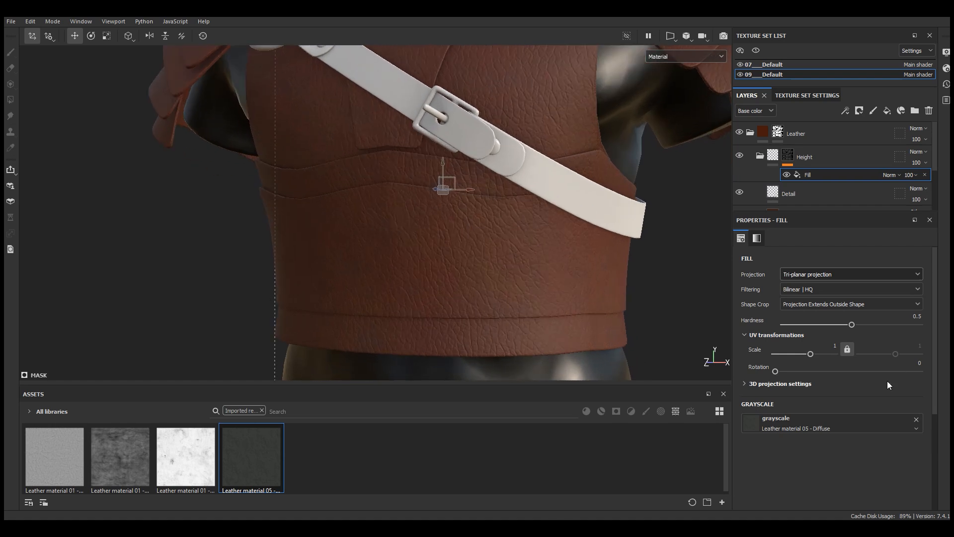
pyautogui.press('Return')
pyautogui.scroll(-4, 488, 301)
pyautogui.scroll(2, 492, 296)
pyautogui.keyDown('alt'); pyautogui.moveTo(500, 285); pyautogui.dragTo(531, 279); pyautogui.keyUp('alt')
pyautogui.scroll(3, 446, 302)
pyautogui.keyDown('alt'); pyautogui.moveTo(446, 302); pyautogui.dragTo(526, 309); pyautogui.keyUp('alt')
pyautogui.doubleClick(834, 345)
pyautogui.write('1.4')
pyautogui.press('Return')
pyautogui.scroll(-5, 495, 308)
pyautogui.keyDown('alt'); pyautogui.moveTo(521, 271); pyautogui.dragTo(602, 293); pyautogui.keyUp('alt')
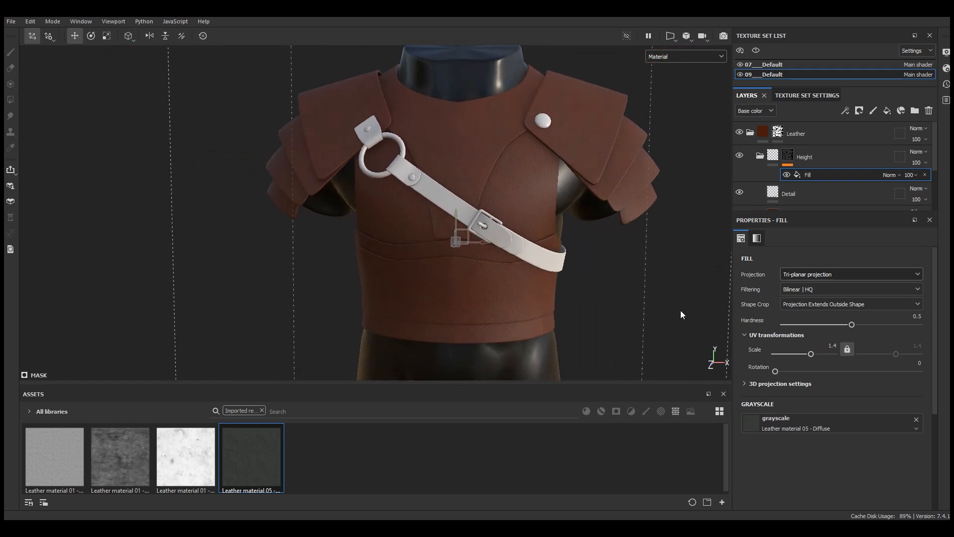
# Step: Add a Levels effect above the fill in the Height folder's mask
pyautogui.keyDown('alt'); pyautogui.moveTo(524, 318); pyautogui.dragTo(547, 337, button='right'); pyautogui.keyUp('alt')
pyautogui.keyDown('alt'); pyautogui.moveTo(547, 337); pyautogui.dragTo(519, 256); pyautogui.keyUp('alt')
pyautogui.keyDown('alt'); pyautogui.moveTo(519, 256); pyautogui.dragTo(453, 306, button='middle'); pyautogui.keyUp('alt')
pyautogui.keyDown('alt'); pyautogui.moveTo(453, 305); pyautogui.dragTo(511, 268, button='right'); pyautogui.keyUp('alt')
pyautogui.scroll(3, 395, 365)
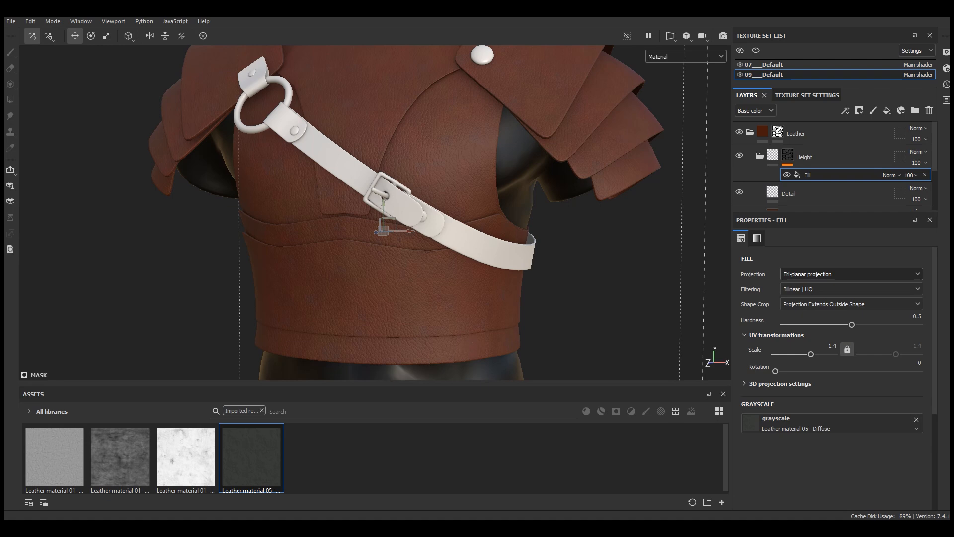
pyautogui.click(844, 111)
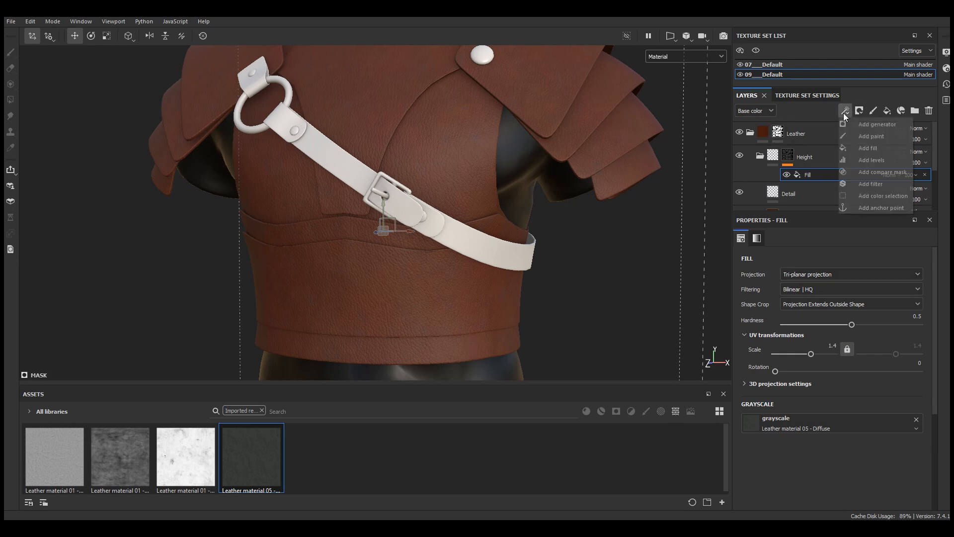
pyautogui.click(867, 159)
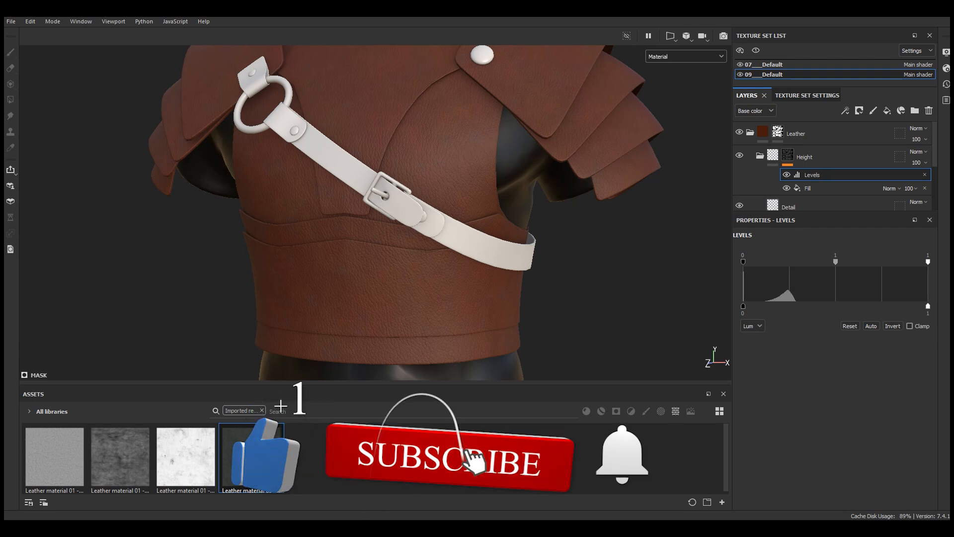
# Step: Adjust the Height mask's Levels to a low input of 0.427 and a low output of 0.368, comparing the grain with the effect toggled
pyautogui.scroll(3, 461, 362)
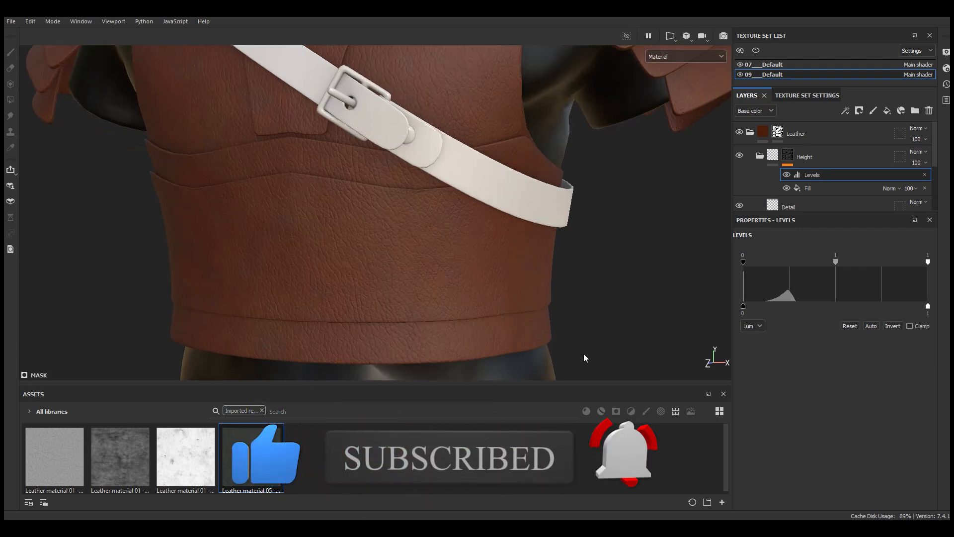
pyautogui.moveTo(764, 265); pyautogui.dragTo(833, 270)
pyautogui.moveTo(742, 305); pyautogui.dragTo(812, 316)
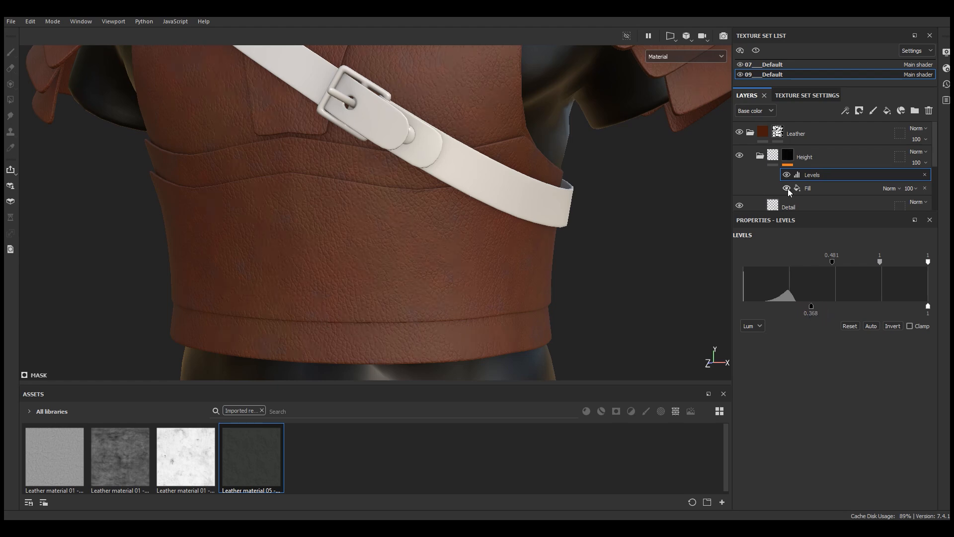
pyautogui.scroll(5, 447, 238)
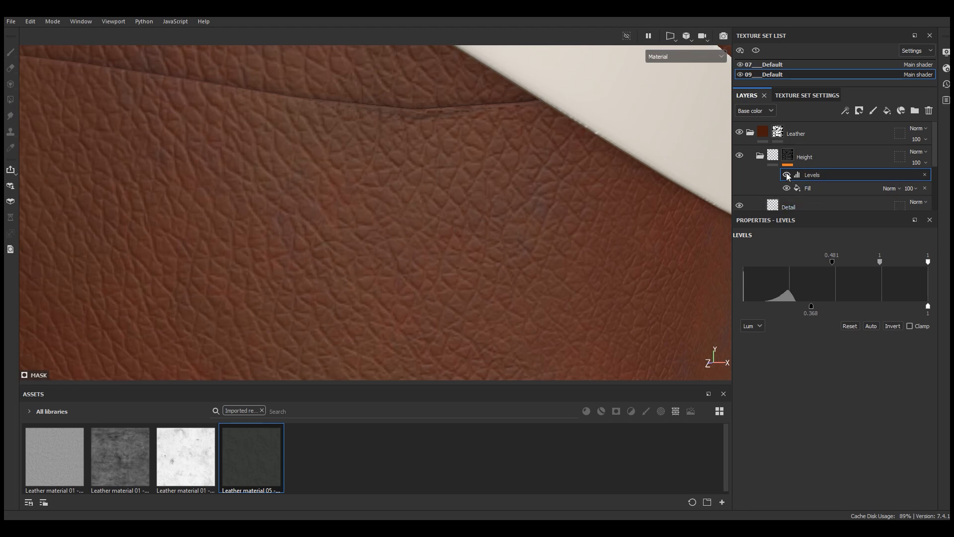
pyautogui.click(787, 174)
pyautogui.click(787, 176)
pyautogui.scroll(-5, 442, 166)
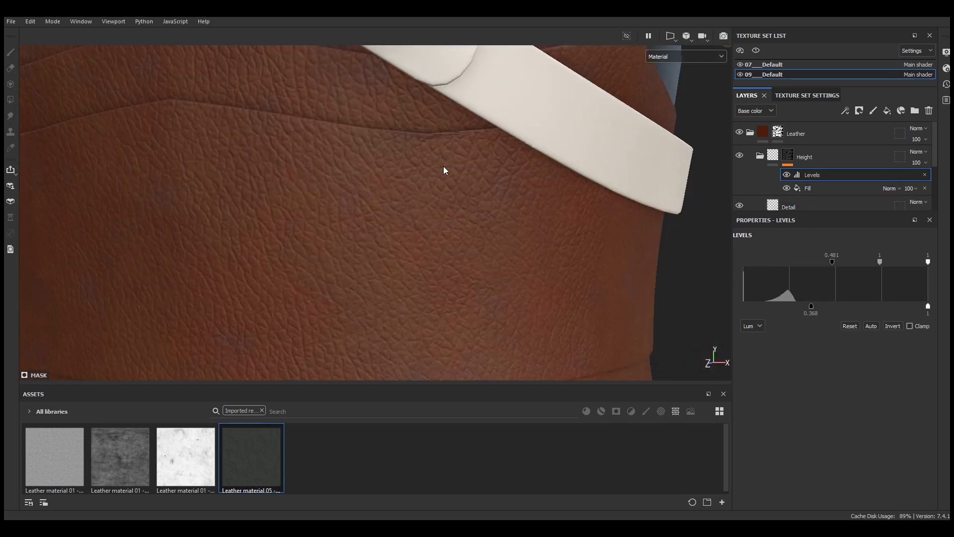
pyautogui.moveTo(835, 261)
pyautogui.mouseDown()
pyautogui.moveTo(798, 262)
pyautogui.moveTo(838, 257)
pyautogui.moveTo(800, 261)
pyautogui.moveTo(822, 261)
pyautogui.mouseUp()
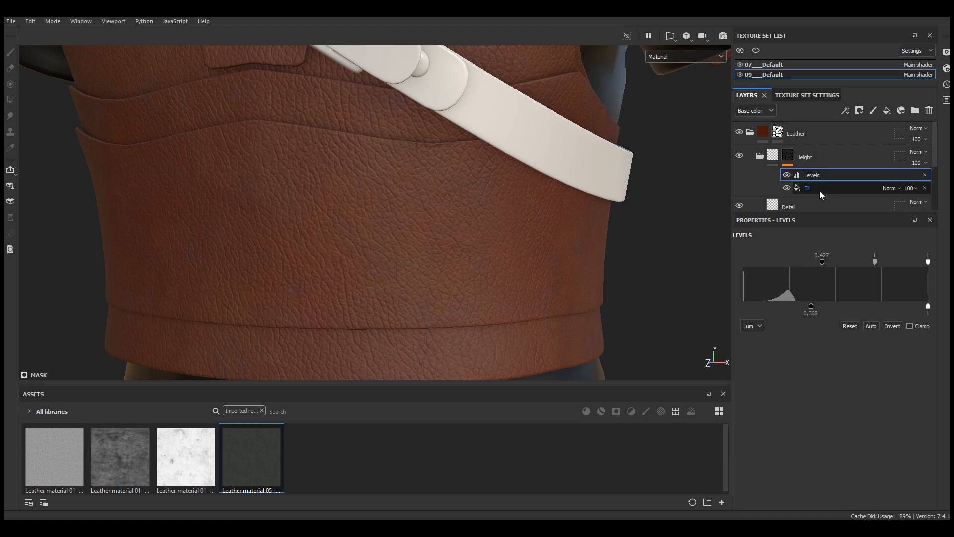
# Step: Set the height value of the Detail fill layer in the Height folder to 0.1111
pyautogui.click(790, 204)
pyautogui.scroll(-1, 803, 196)
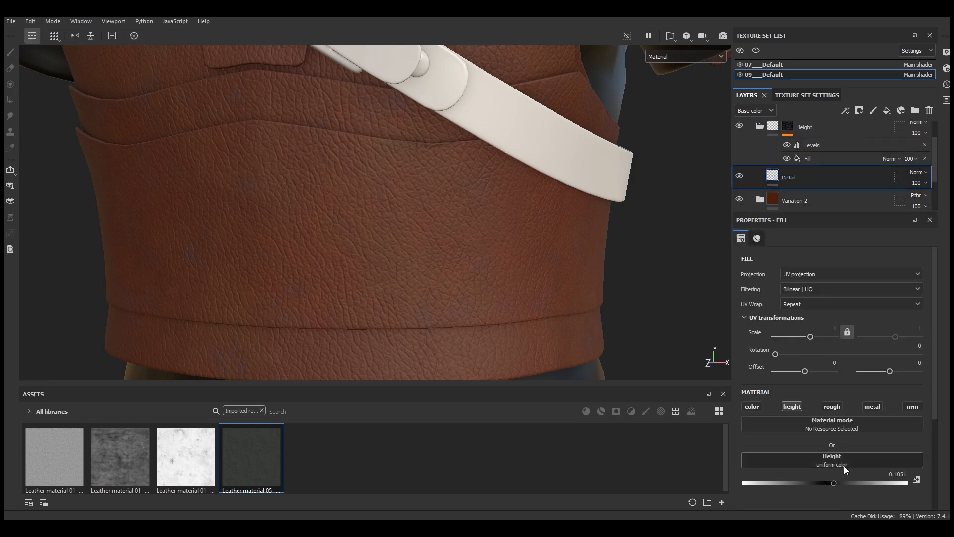
pyautogui.scroll(-3, 869, 398)
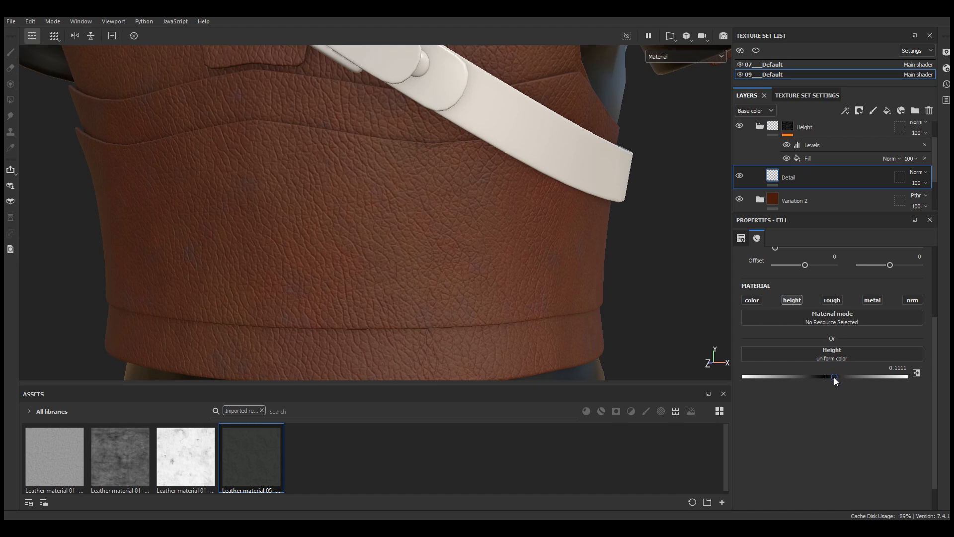
# Step: Examine the leather grain on the chest armor and around the strap from several angles and distances
pyautogui.scroll(-3, 377, 327)
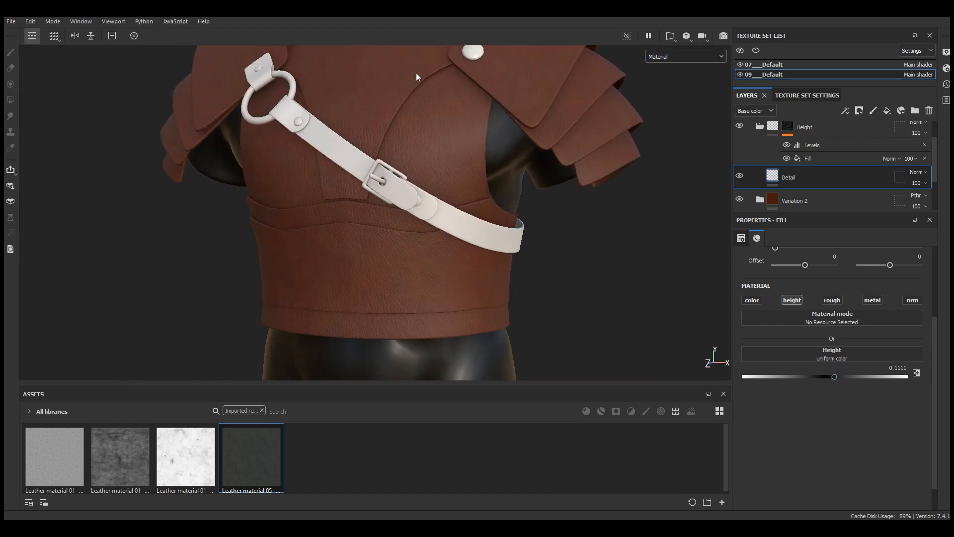
pyautogui.scroll(1, 408, 149)
pyautogui.moveTo(466, 180)
pyautogui.keyDown('alt'); pyautogui.mouseDown()
pyautogui.moveTo(350, 183)
pyautogui.moveTo(484, 168)
pyautogui.moveTo(464, 173)
pyautogui.mouseUp(); pyautogui.keyUp('alt')
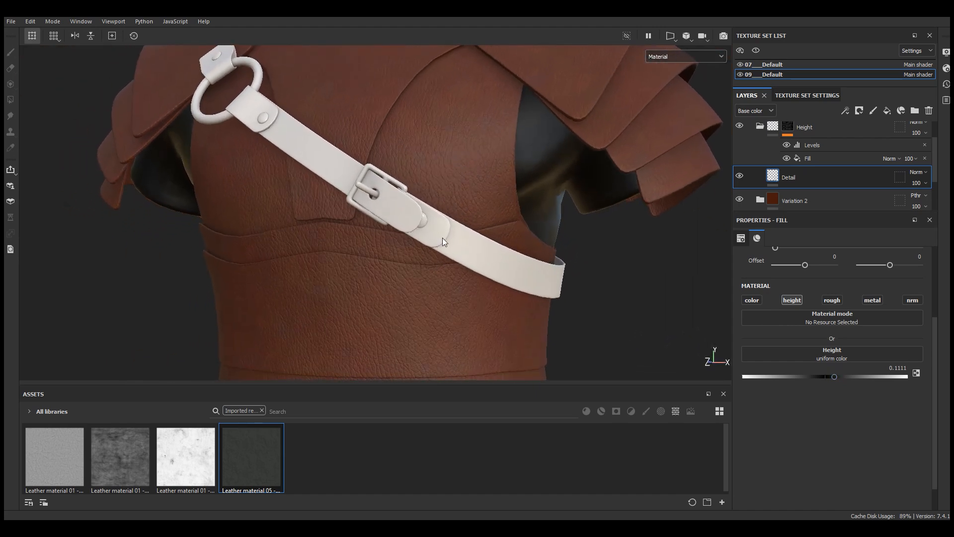
pyautogui.keyDown('alt'); pyautogui.moveTo(384, 355); pyautogui.dragTo(404, 321, button='middle'); pyautogui.keyUp('alt')
pyautogui.scroll(-2, 405, 324)
pyautogui.keyDown('alt'); pyautogui.moveTo(415, 283); pyautogui.dragTo(414, 259); pyautogui.keyUp('alt')
pyautogui.keyDown('alt'); pyautogui.moveTo(416, 209); pyautogui.dragTo(421, 253, button='middle'); pyautogui.keyUp('alt')
pyautogui.scroll(-2, 425, 236)
pyautogui.moveTo(425, 235)
pyautogui.keyDown('alt'); pyautogui.mouseDown()
pyautogui.moveTo(443, 252)
pyautogui.moveTo(420, 249)
pyautogui.mouseUp(); pyautogui.keyUp('alt')
pyautogui.scroll(3, 417, 253)
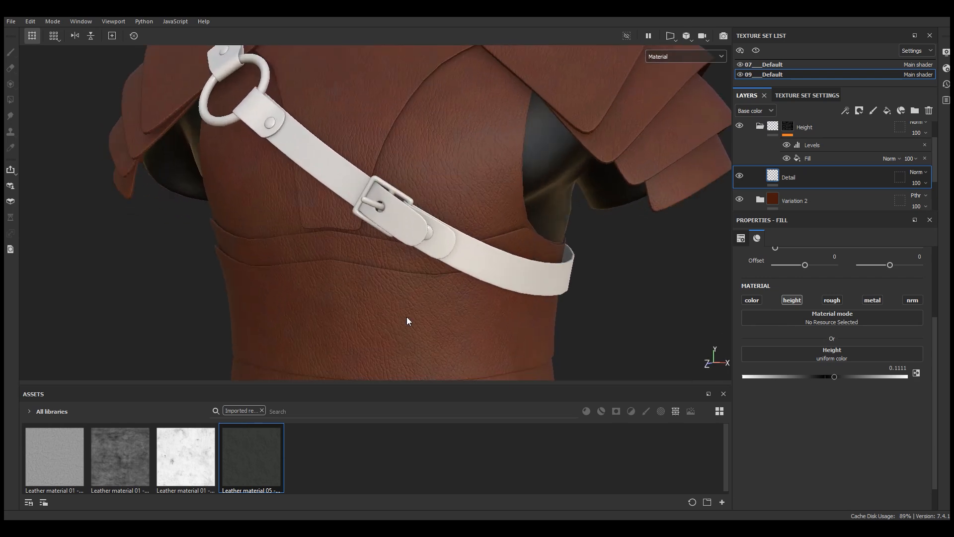
pyautogui.keyDown('alt'); pyautogui.moveTo(407, 320); pyautogui.dragTo(406, 275, button='middle'); pyautogui.keyUp('alt')
pyautogui.scroll(2, 405, 275)
pyautogui.scroll(2, 793, 177)
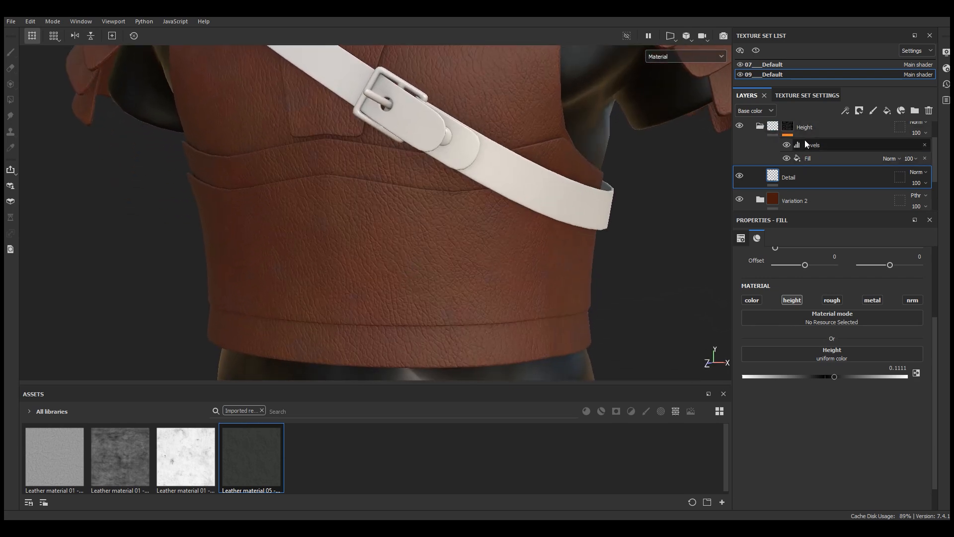
# Step: Collapse the Height folder and create a new folder above it named Height 2
pyautogui.click(776, 156)
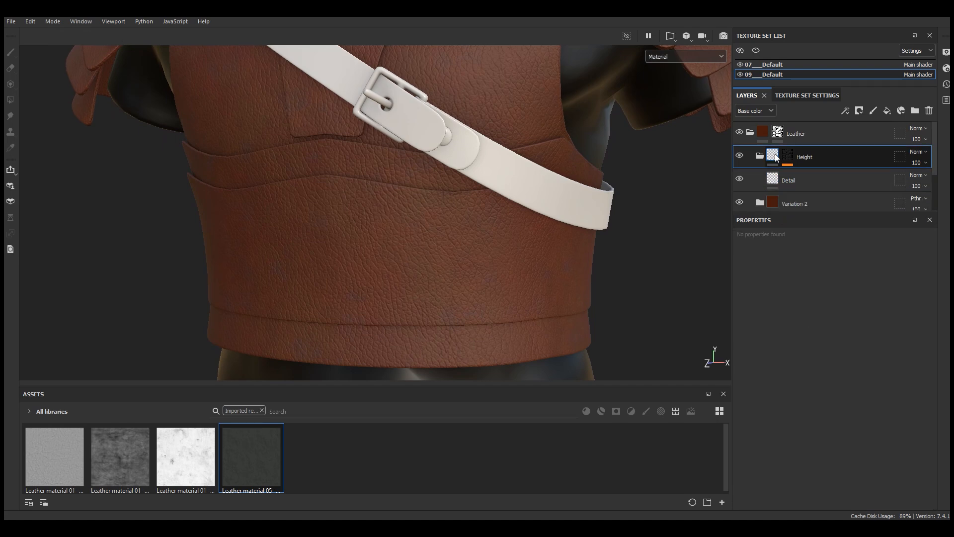
pyautogui.click(760, 156)
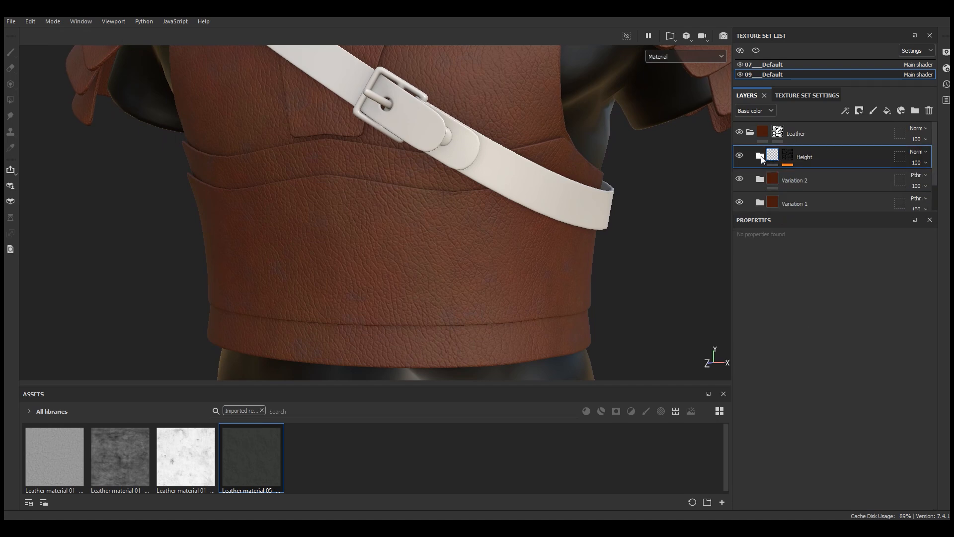
pyautogui.click(914, 110)
pyautogui.doubleClick(795, 157)
pyautogui.write('H')
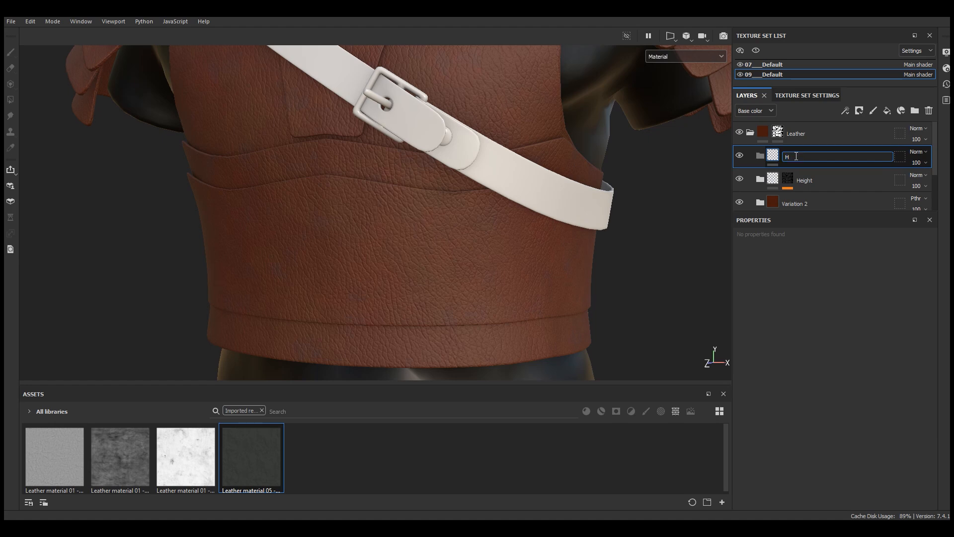
pyautogui.write('ight')
pyautogui.press('Return')
pyautogui.doubleClick(798, 156)
pyautogui.click(809, 159)
pyautogui.write('2')
pyautogui.press('Return')
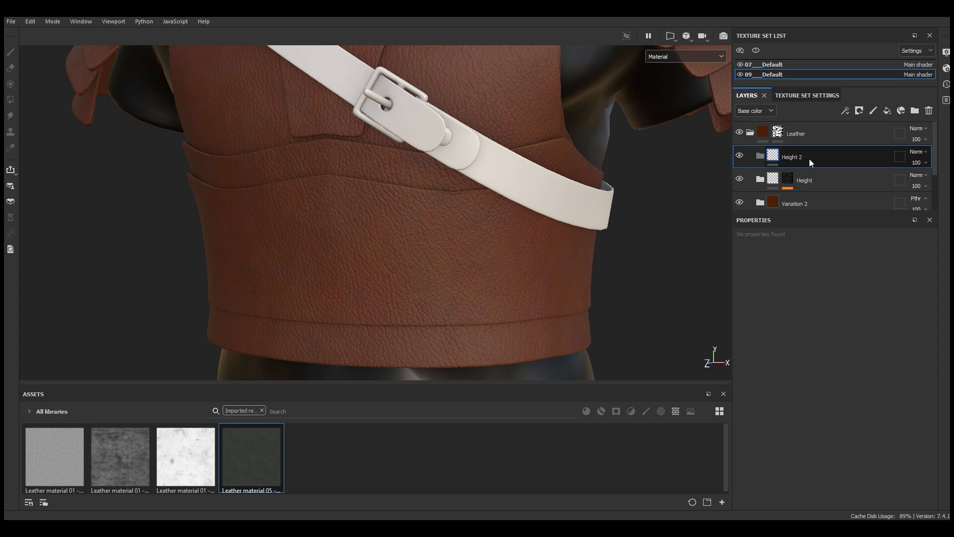
# Step: Add a fill layer in the Height 2 folder with only the height channel active, and set its height to 0.0751
pyautogui.click(887, 111)
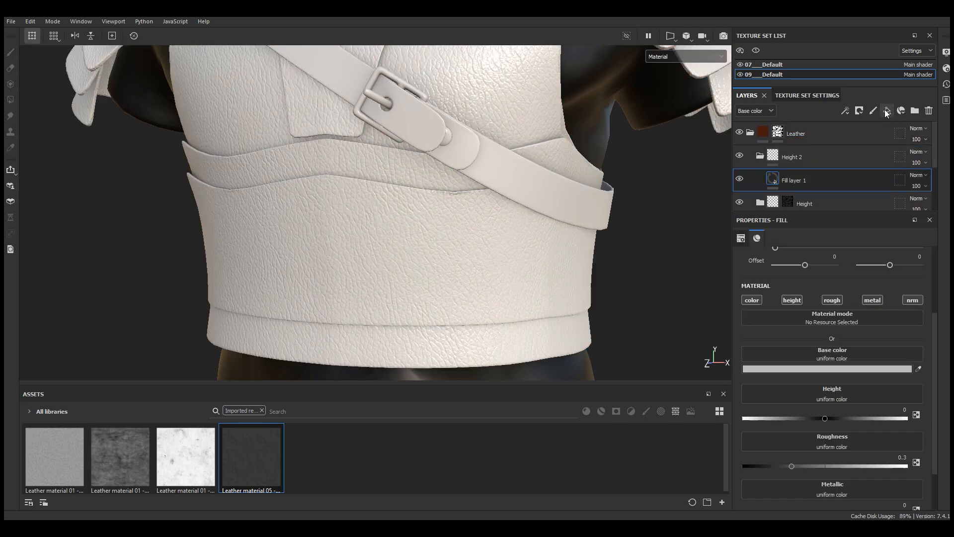
pyautogui.click(751, 300)
pyautogui.click(833, 300)
pyautogui.click(874, 300)
pyautogui.click(912, 300)
pyautogui.moveTo(826, 378); pyautogui.dragTo(827, 377)
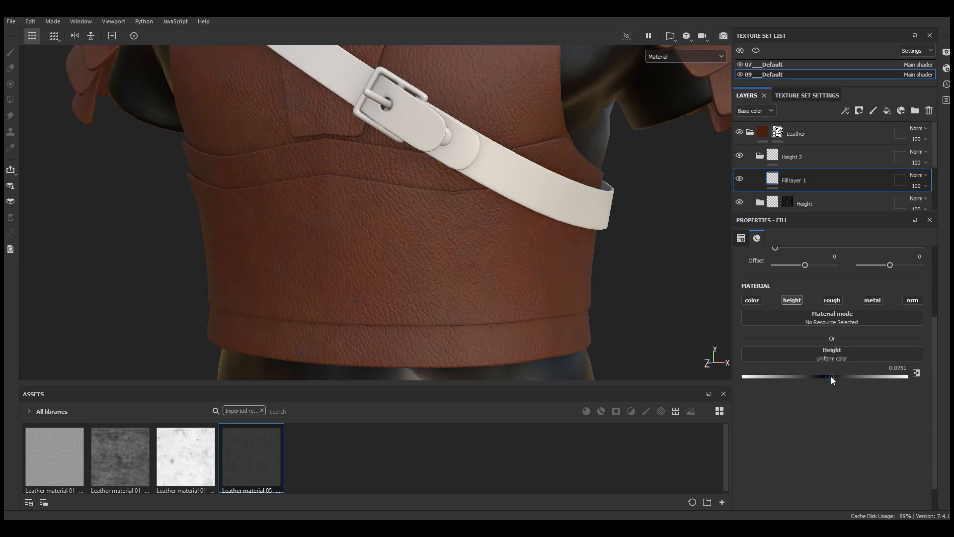
# Step: Add a black mask with a fill effect to the Height 2 folder and assign Leather material 01 - Bump to its grayscale
pyautogui.click(781, 160)
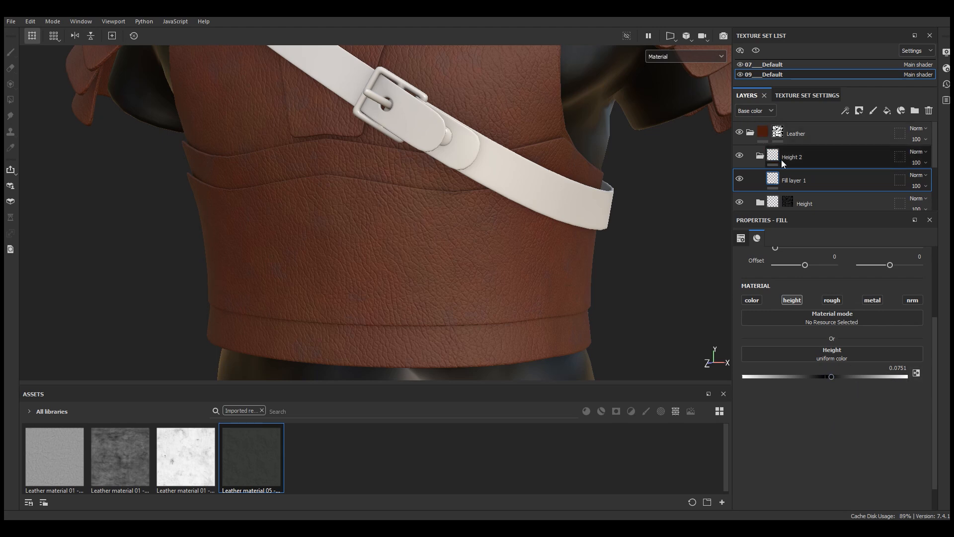
pyautogui.click(866, 113)
pyautogui.click(874, 135)
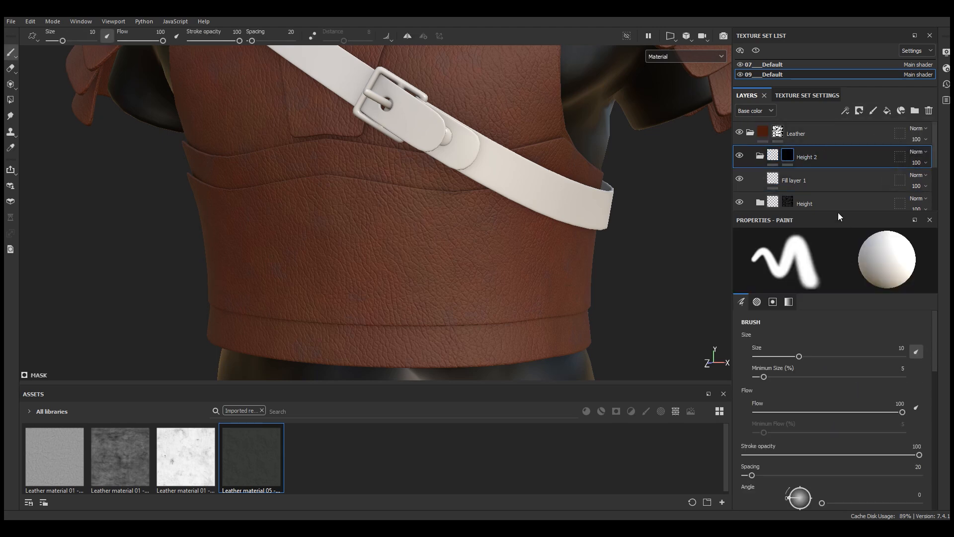
pyautogui.click(841, 112)
pyautogui.click(861, 148)
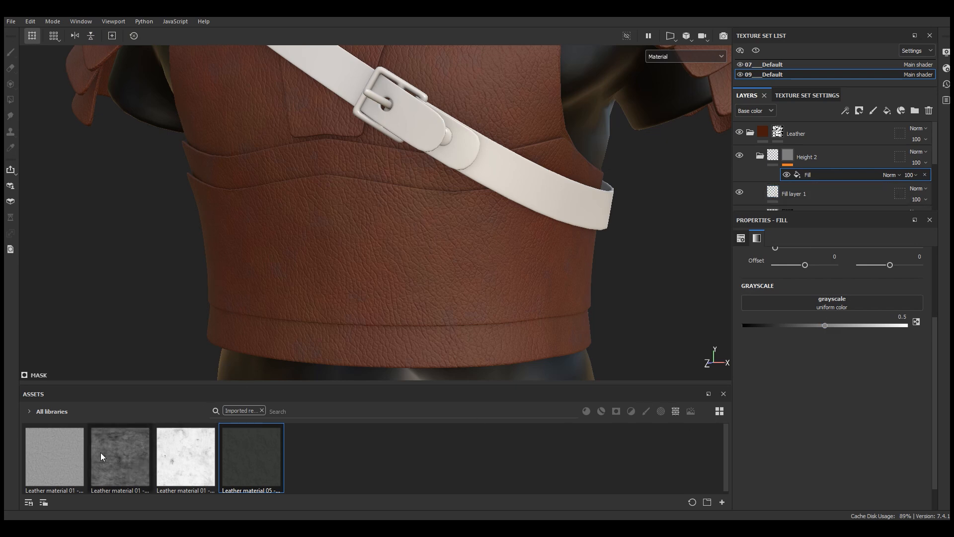
pyautogui.moveTo(57, 460); pyautogui.dragTo(817, 301)
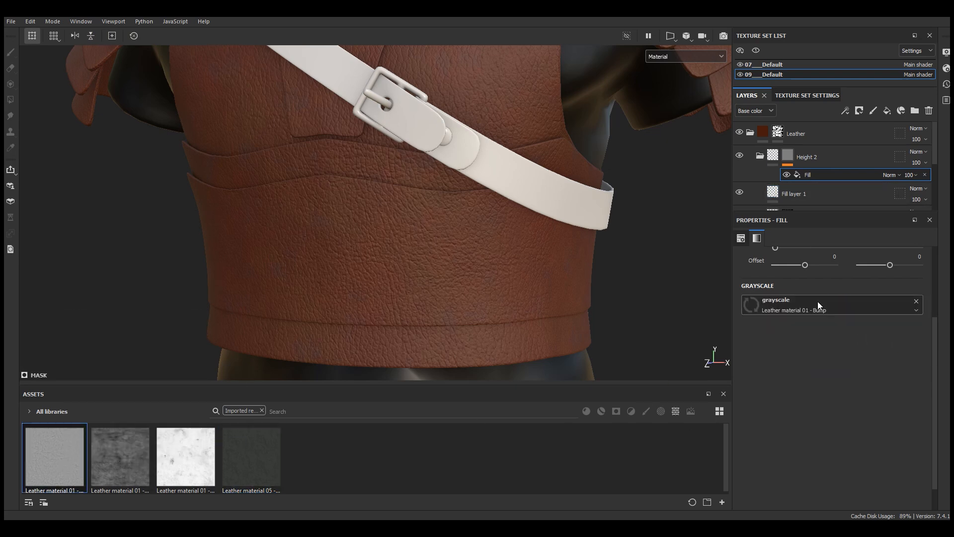
# Step: Display the Height 2 mask in the viewport and set its fill to Tri-planar projection
pyautogui.scroll(2, 497, 265)
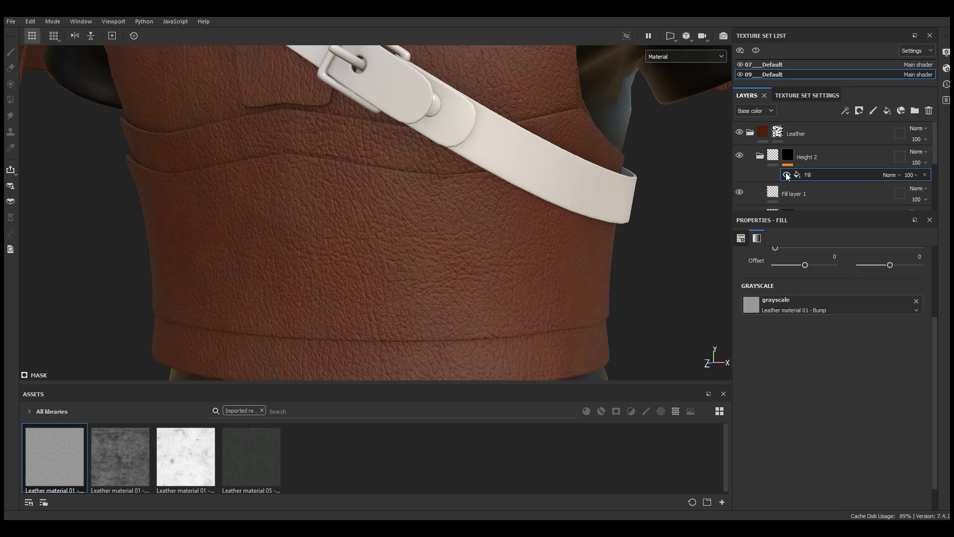
pyautogui.click(677, 61)
pyautogui.click(680, 157)
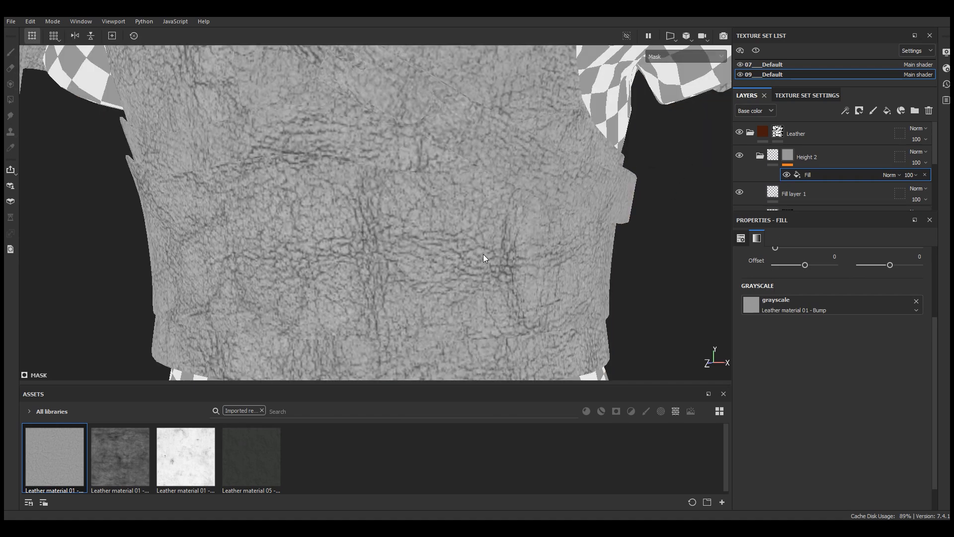
pyautogui.scroll(3, 823, 368)
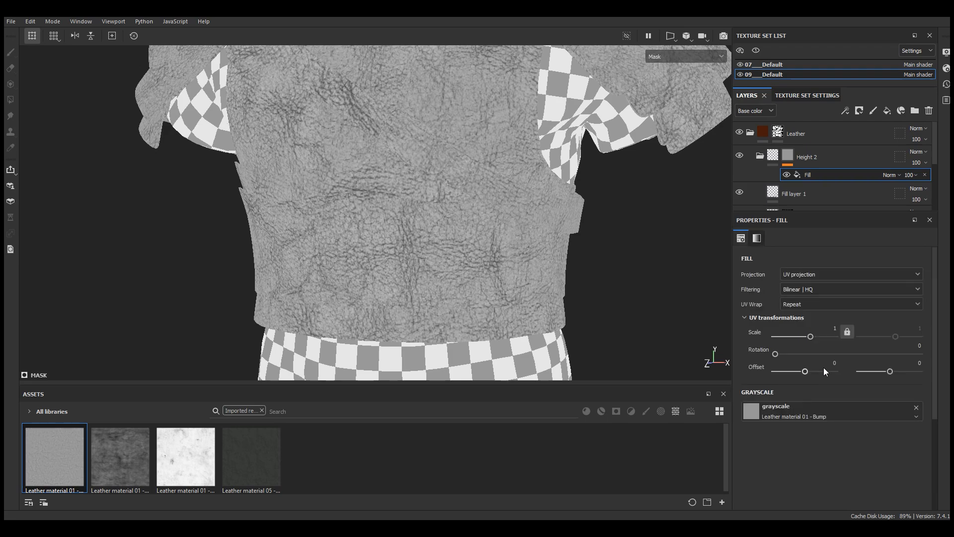
pyautogui.click(804, 273)
pyautogui.click(798, 305)
pyautogui.scroll(-3, 440, 284)
pyautogui.scroll(6, 445, 154)
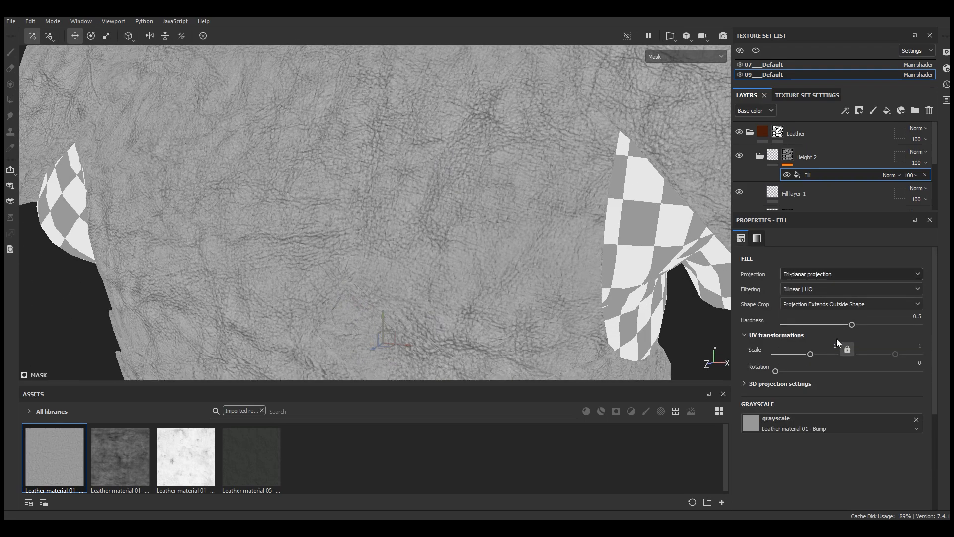
# Step: Set the Height 2 mask fill's UV scale to 1.5 and return the viewport to Material display
pyautogui.click(836, 340)
pyautogui.write('1.5')
pyautogui.press('Return')
pyautogui.scroll(-5, 437, 198)
pyautogui.click(683, 56)
pyautogui.click(665, 91)
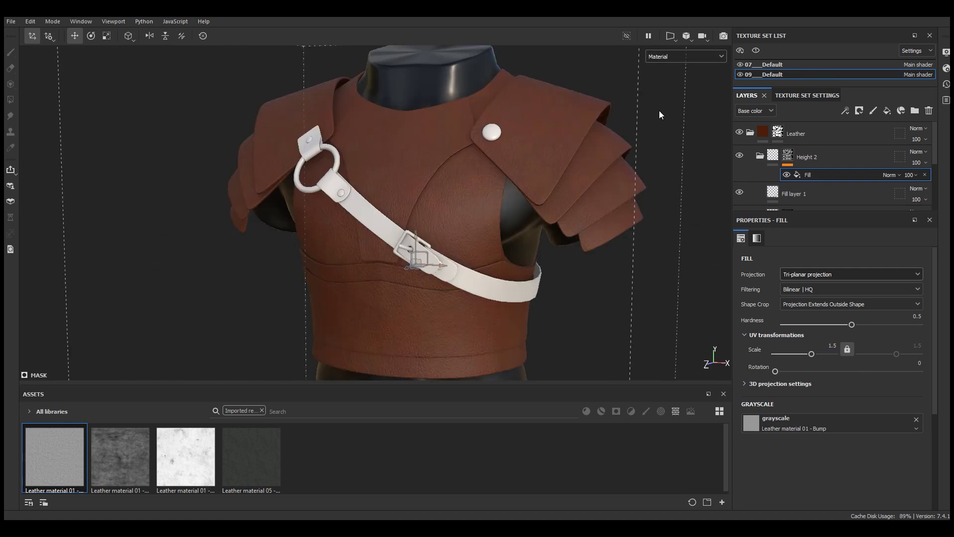
# Step: Examine the bump grain on the armor up close, comparing the Material and Mask displays
pyautogui.scroll(6, 437, 204)
pyautogui.scroll(-5, 523, 201)
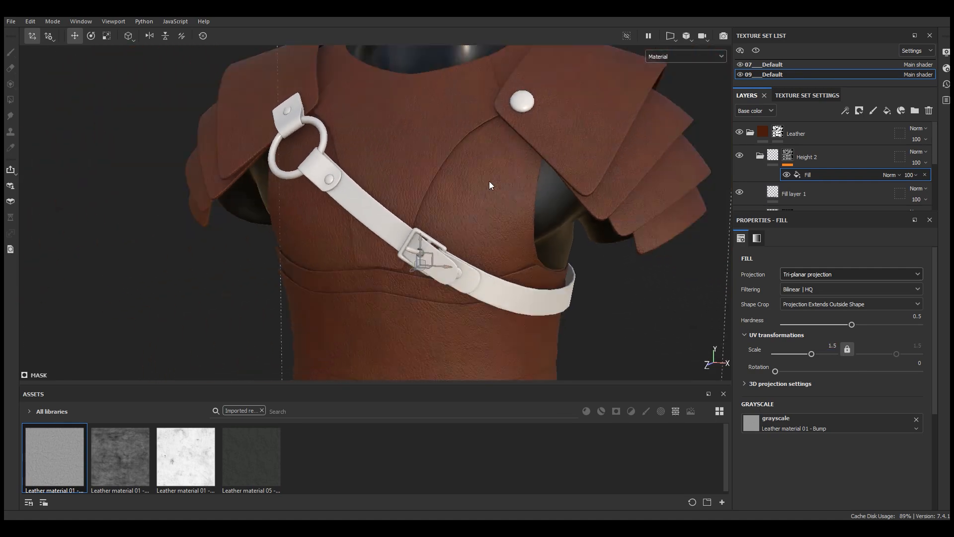
pyautogui.scroll(6, 490, 249)
pyautogui.scroll(-1, 666, 105)
pyautogui.click(684, 56)
pyautogui.click(672, 68)
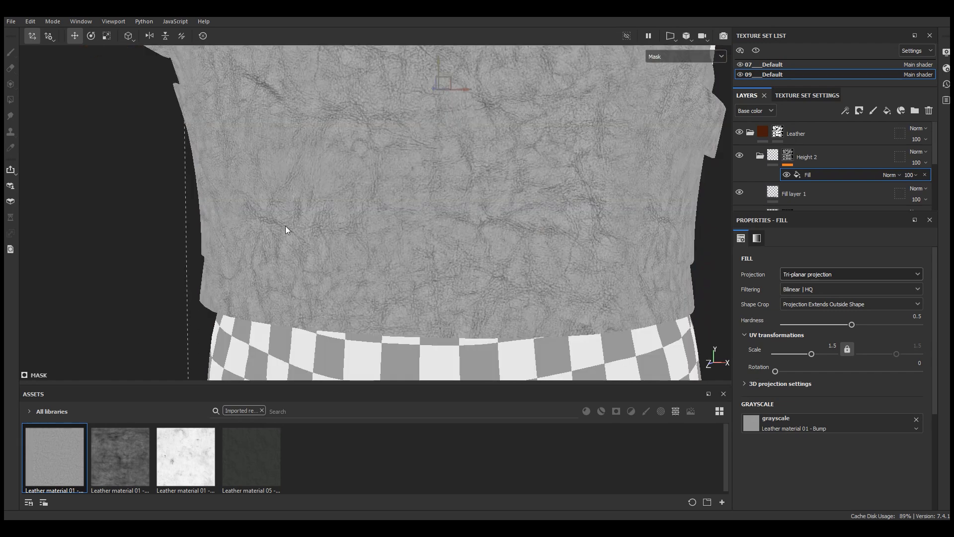
pyautogui.click(690, 58)
pyautogui.click(666, 90)
pyautogui.scroll(2, 463, 270)
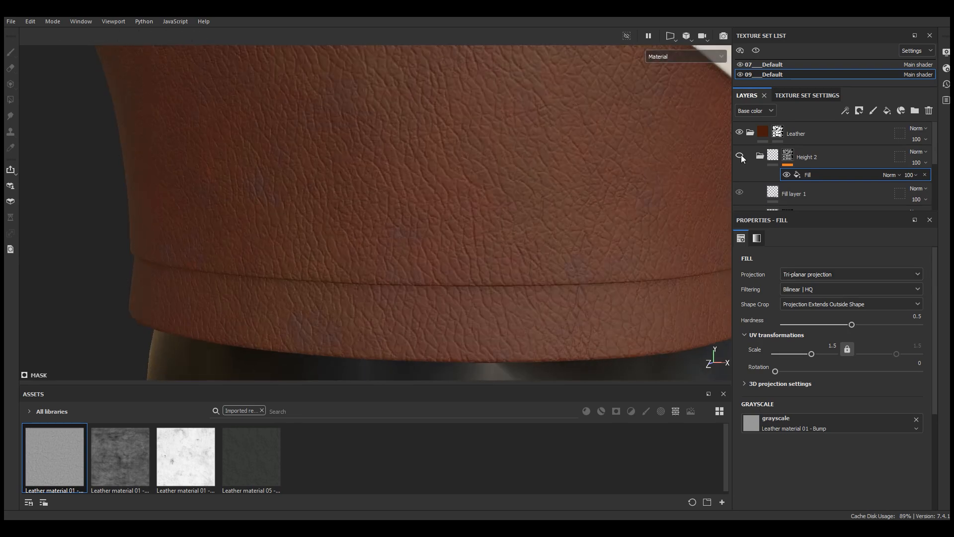
# Step: Add a Levels effect above the Height 2 mask's fill with midtones 2.881, high input 0.882, and an output range of 0.255 to 0.798
pyautogui.click(845, 110)
pyautogui.click(893, 160)
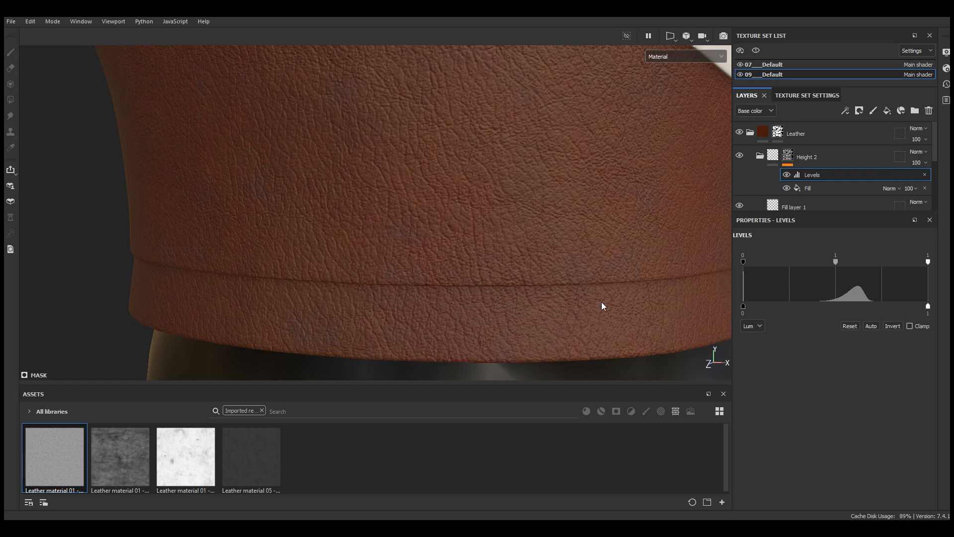
pyautogui.moveTo(929, 261); pyautogui.dragTo(889, 263)
pyautogui.moveTo(816, 260); pyautogui.dragTo(834, 260)
pyautogui.moveTo(928, 307); pyautogui.dragTo(890, 307)
pyautogui.moveTo(820, 308); pyautogui.dragTo(790, 308)
pyautogui.moveTo(889, 262); pyautogui.dragTo(906, 263)
# Step: Examine the combined leather height detail on the armor from near and far
pyautogui.scroll(-8, 379, 366)
pyautogui.moveTo(529, 298)
pyautogui.keyDown('alt'); pyautogui.mouseDown()
pyautogui.moveTo(536, 294)
pyautogui.moveTo(515, 303)
pyautogui.mouseUp(); pyautogui.keyUp('alt')
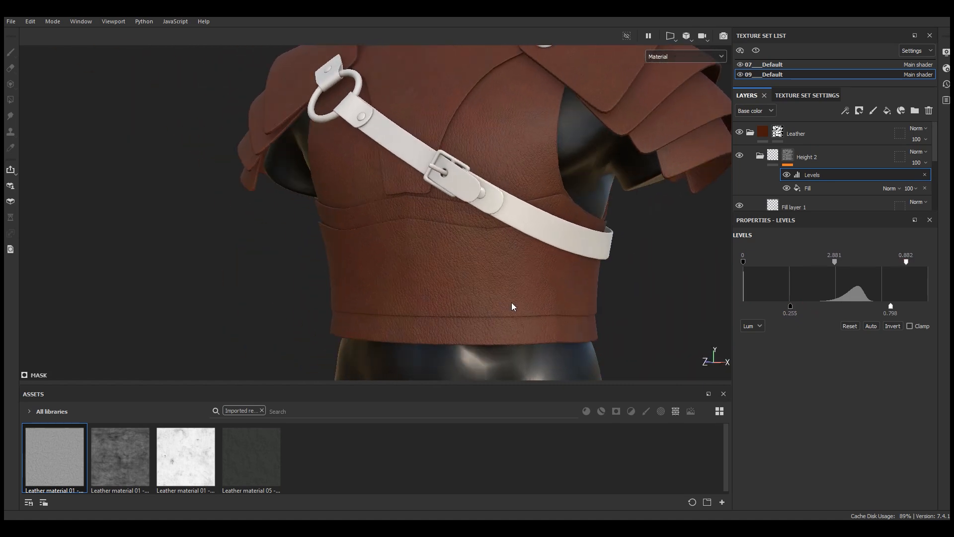
pyautogui.scroll(5, 515, 306)
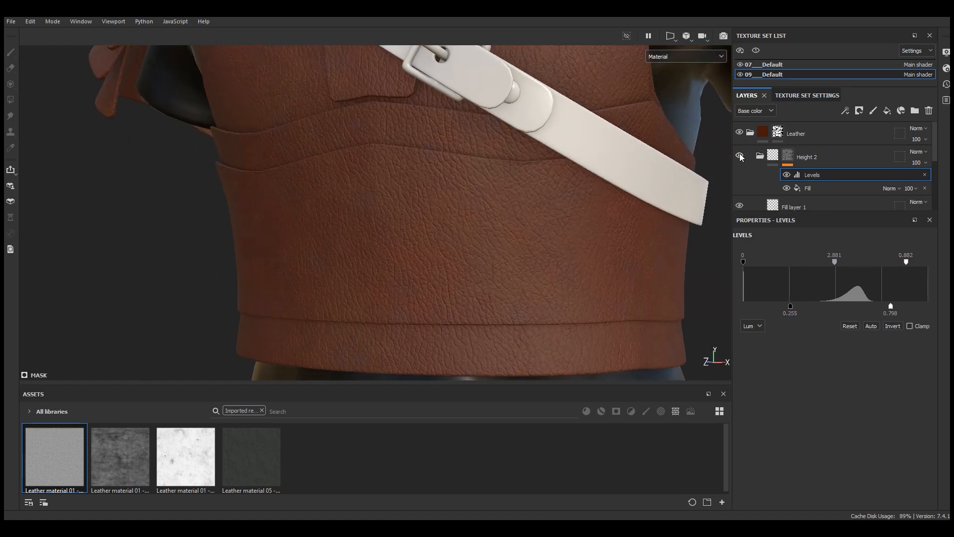
pyautogui.scroll(-4, 508, 266)
pyautogui.moveTo(551, 276)
pyautogui.keyDown('alt'); pyautogui.mouseDown()
pyautogui.moveTo(606, 276)
pyautogui.moveTo(493, 275)
pyautogui.moveTo(552, 282)
pyautogui.mouseUp(); pyautogui.keyUp('alt')
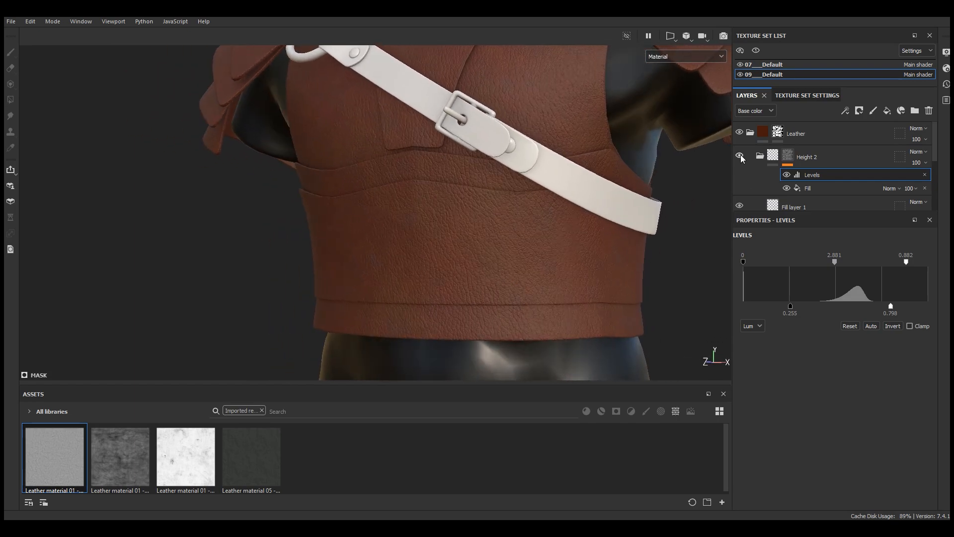
pyautogui.click(760, 156)
pyautogui.scroll(5, 407, 341)
pyautogui.keyDown('alt'); pyautogui.moveTo(434, 299); pyautogui.dragTo(477, 297); pyautogui.keyUp('alt')
pyautogui.scroll(-3, 432, 303)
pyautogui.scroll(-4, 494, 277)
# Step: Enlarge the layer stack area, collapse the Height 2 folder, and expand the Variation 2 folder
pyautogui.moveTo(804, 219); pyautogui.dragTo(804, 273)
pyautogui.click(759, 170)
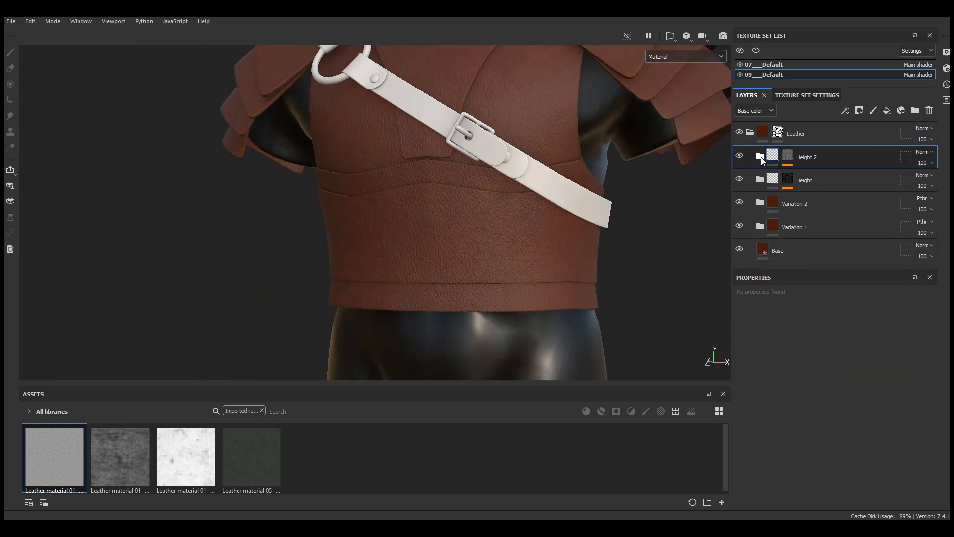
pyautogui.click(762, 203)
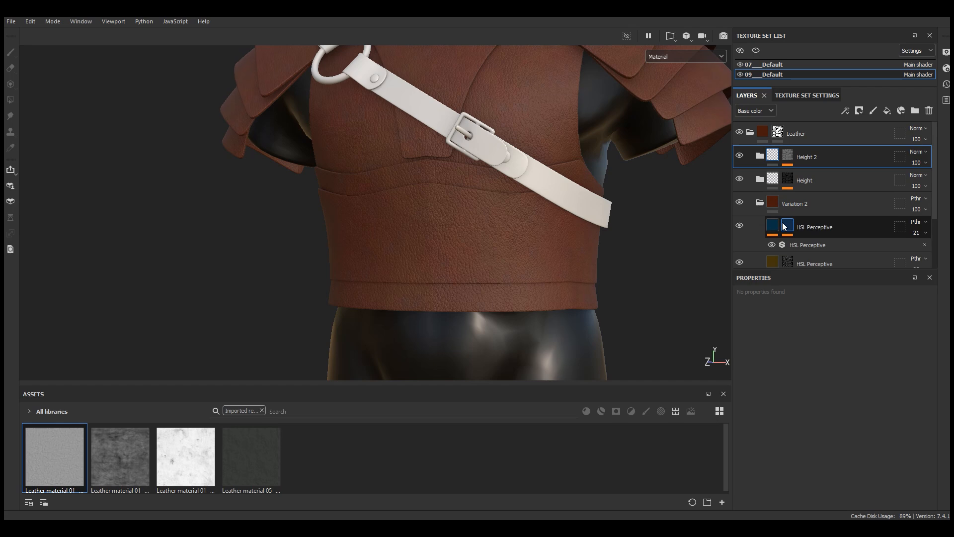
# Step: In Variation 2, set the top HSL Perceptive layer's opacity to 15 and its Clouds 3 mask contrast to 0.04
pyautogui.click(925, 233)
pyautogui.moveTo(917, 251); pyautogui.dragTo(915, 251)
pyautogui.click(829, 244)
pyautogui.scroll(-3, 816, 437)
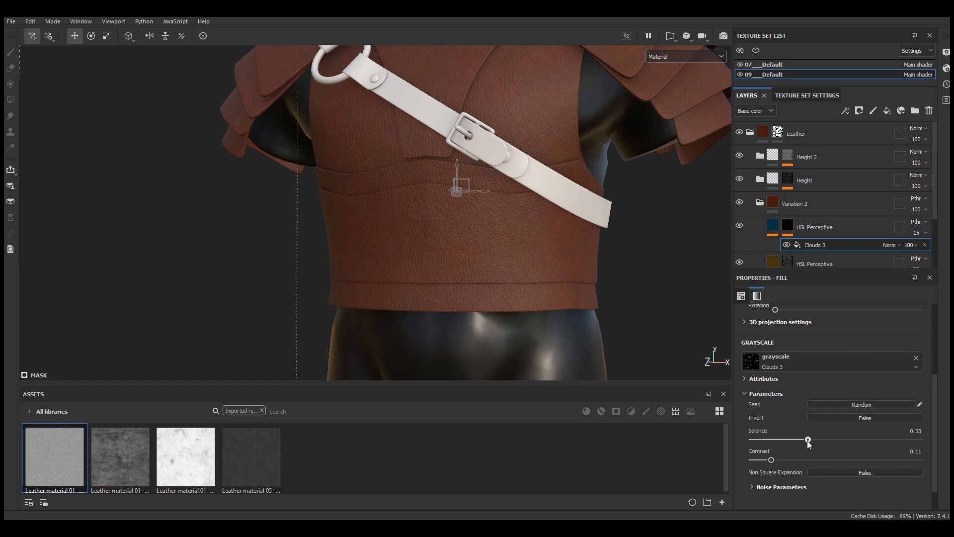
pyautogui.moveTo(764, 459); pyautogui.dragTo(759, 459)
# Step: Collapse the Variation 2 folder and examine the leather's color variation from near and far
pyautogui.scroll(-3, 499, 336)
pyautogui.scroll(5, 500, 254)
pyautogui.keyDown('alt'); pyautogui.moveTo(457, 247); pyautogui.dragTo(415, 273); pyautogui.keyUp('alt')
pyautogui.scroll(-4, 417, 275)
pyautogui.keyDown('alt'); pyautogui.moveTo(417, 275); pyautogui.dragTo(471, 328, button='middle'); pyautogui.keyUp('alt')
pyautogui.keyDown('alt'); pyautogui.moveTo(471, 328); pyautogui.dragTo(497, 259); pyautogui.keyUp('alt')
pyautogui.click(759, 203)
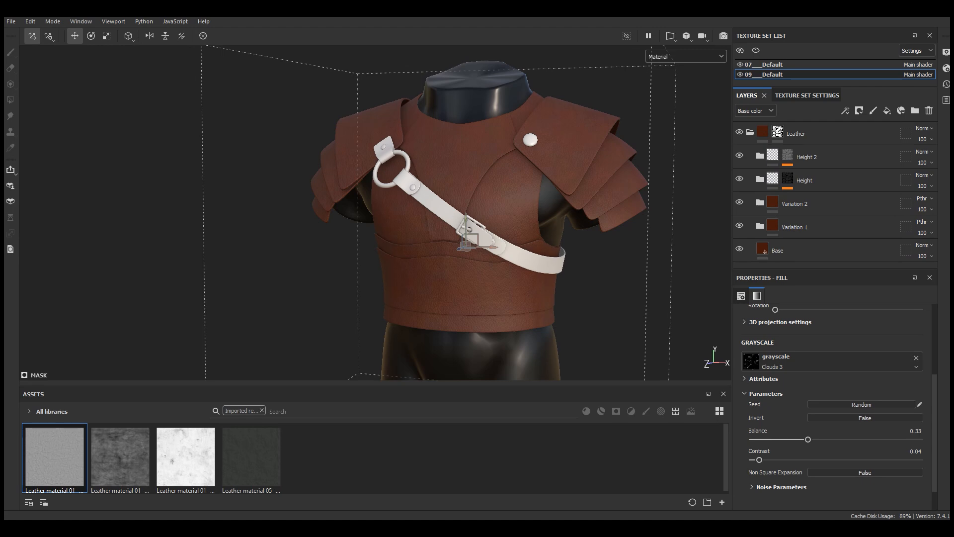
pyautogui.scroll(6, 492, 302)
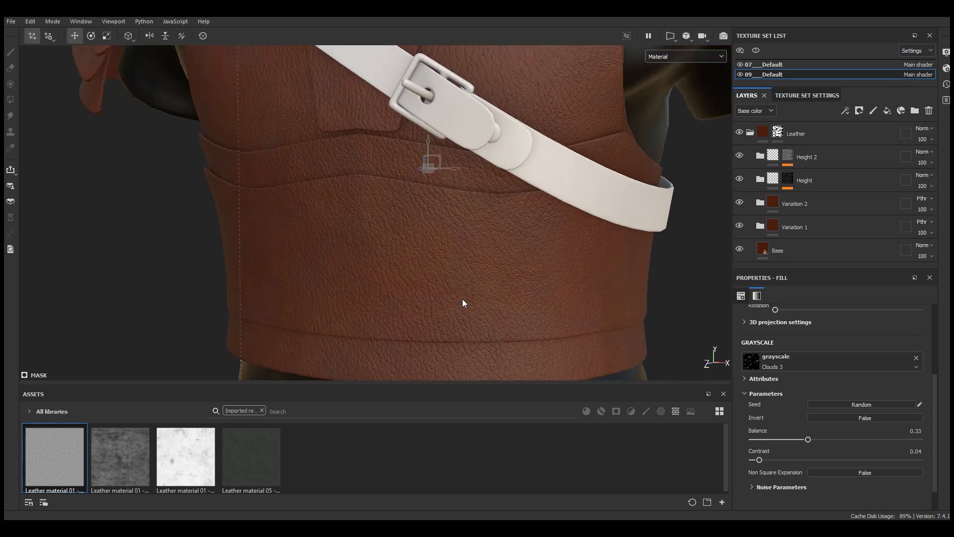
pyautogui.scroll(-2, 488, 288)
pyautogui.keyDown('alt'); pyautogui.moveTo(504, 305); pyautogui.dragTo(488, 268, button='middle'); pyautogui.keyUp('alt')
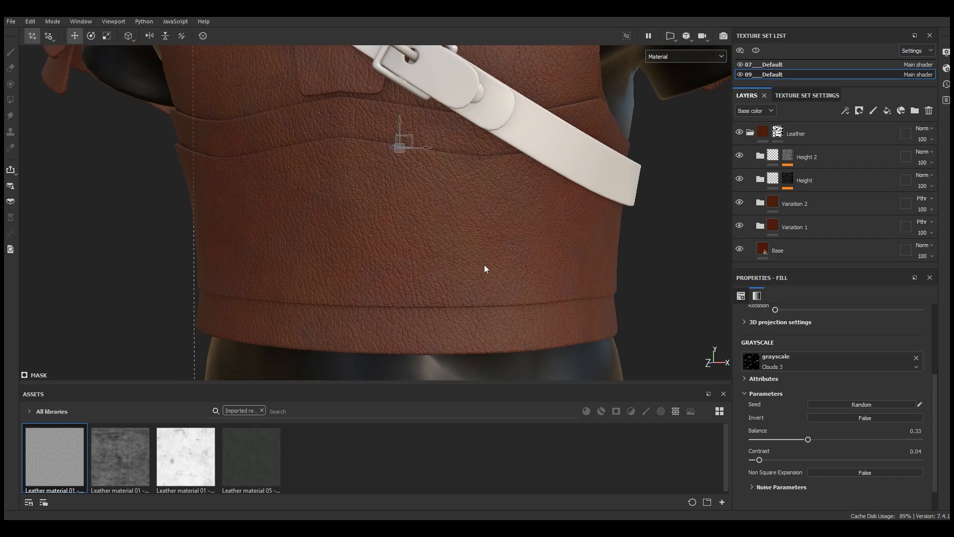
# Step: Create a folder above Height 2 and name it Roughness
pyautogui.click(808, 157)
pyautogui.click(914, 110)
pyautogui.doubleClick(810, 157)
pyautogui.write('R')
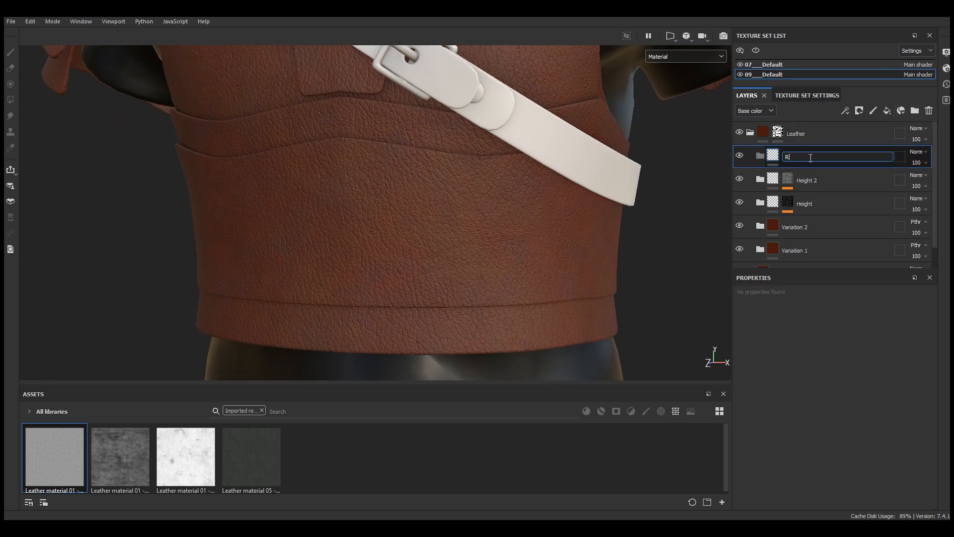
pyautogui.write('oughness')
pyautogui.press('Return')
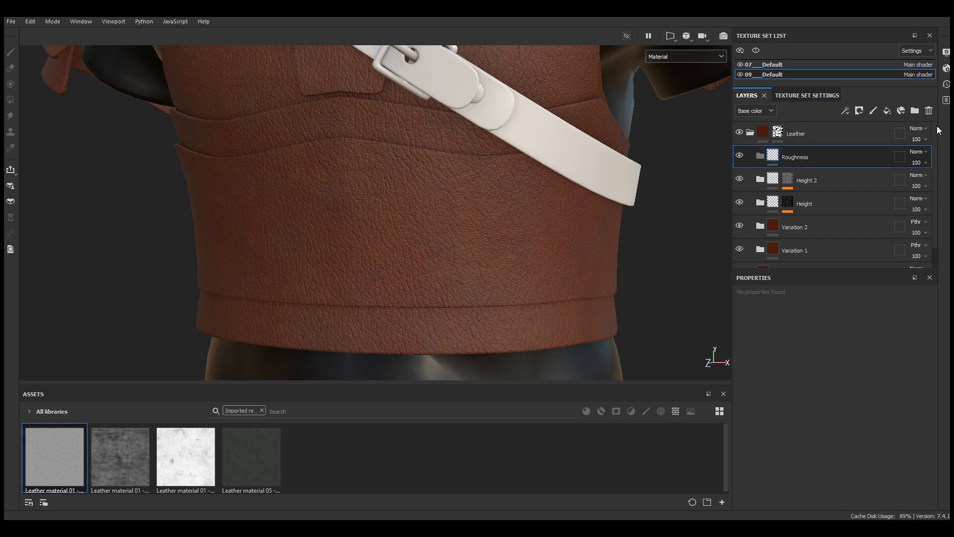
# Step: Add a fill layer inside the Roughness folder with only the roughness channel active and roughness set to 0.3453
pyautogui.click(887, 111)
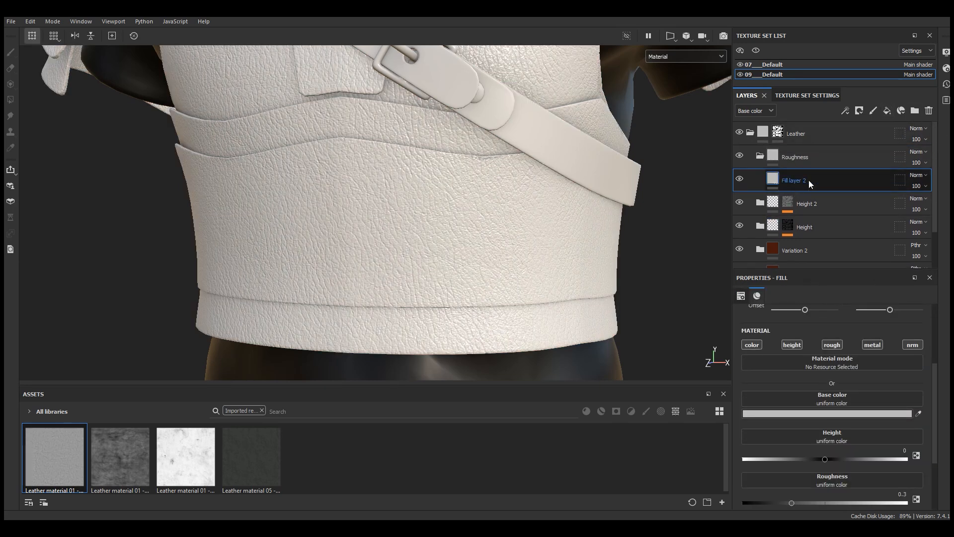
pyautogui.click(792, 344)
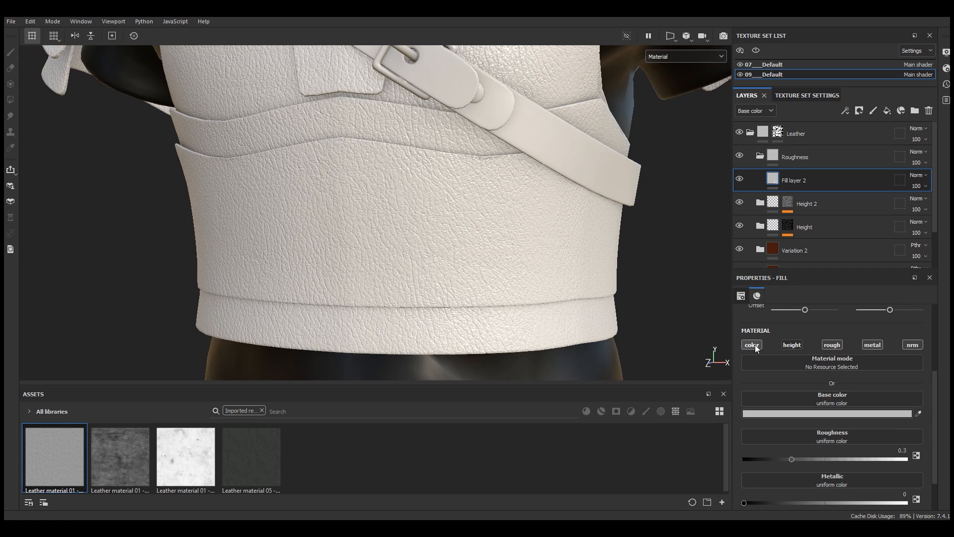
pyautogui.click(752, 345)
pyautogui.click(872, 346)
pyautogui.click(919, 345)
pyautogui.moveTo(791, 422); pyautogui.dragTo(823, 431)
pyautogui.scroll(-3, 470, 305)
pyautogui.keyDown('alt'); pyautogui.moveTo(497, 302); pyautogui.dragTo(523, 296); pyautogui.keyUp('alt')
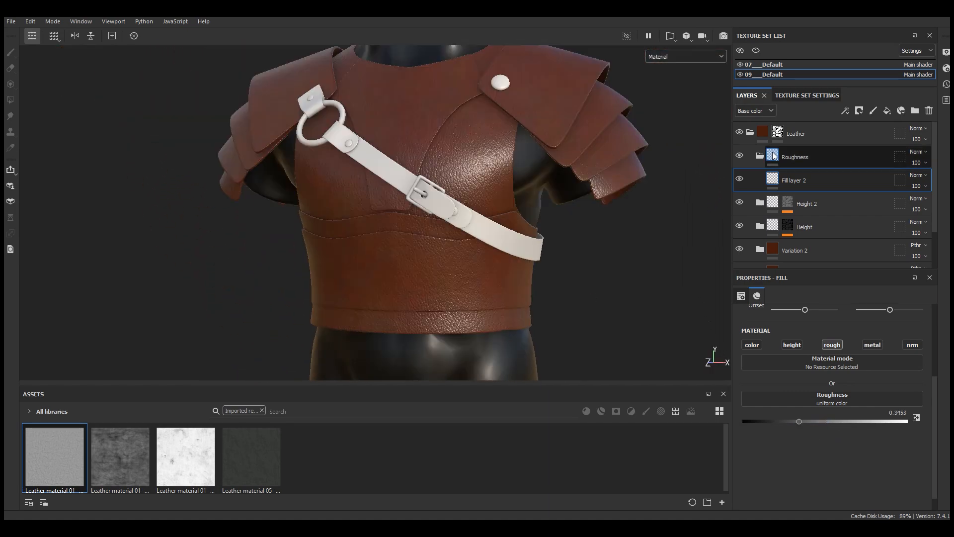
# Step: Add a black mask with a fill effect to the Roughness folder
pyautogui.click(775, 155)
pyautogui.click(859, 111)
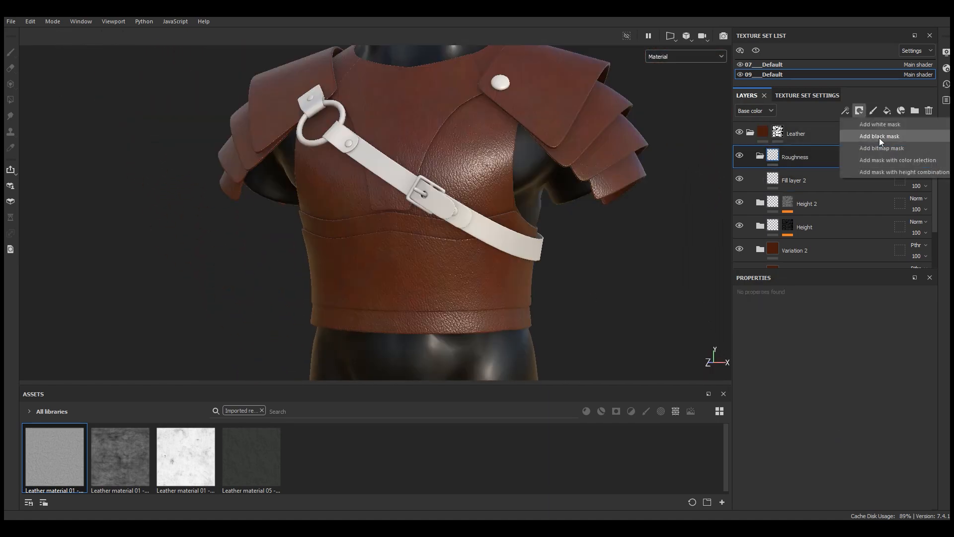
pyautogui.click(879, 138)
pyautogui.click(844, 110)
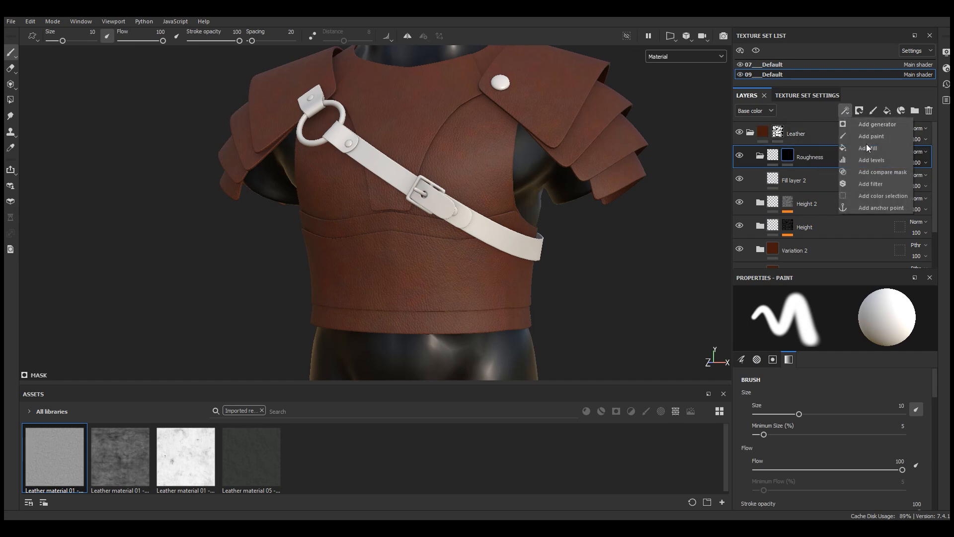
pyautogui.click(869, 147)
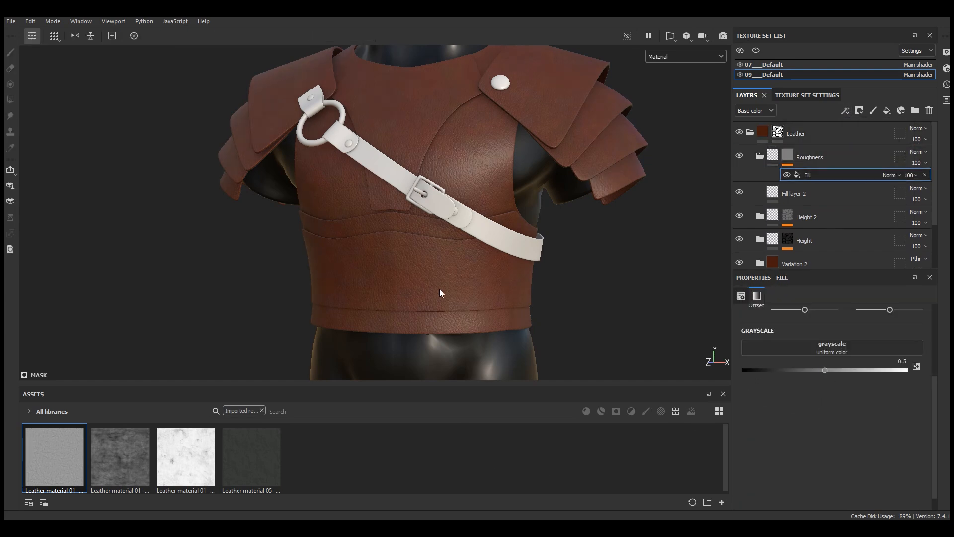
# Step: Compare the armor with the Height folder hidden and shown, and copy the Height mask's Levels and Fill effects
pyautogui.scroll(5, 437, 316)
pyautogui.scroll(-1, 739, 240)
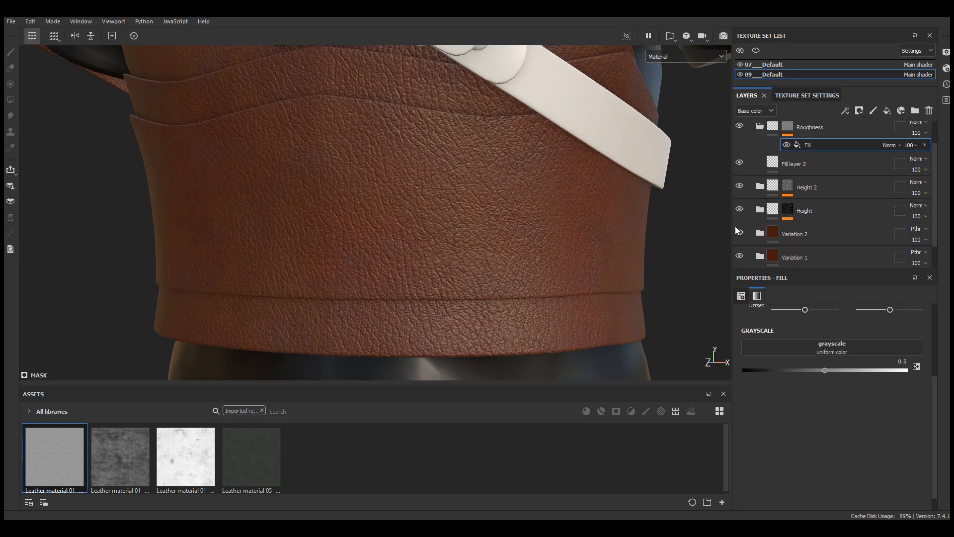
pyautogui.click(740, 210)
pyautogui.click(739, 210)
pyautogui.click(788, 209)
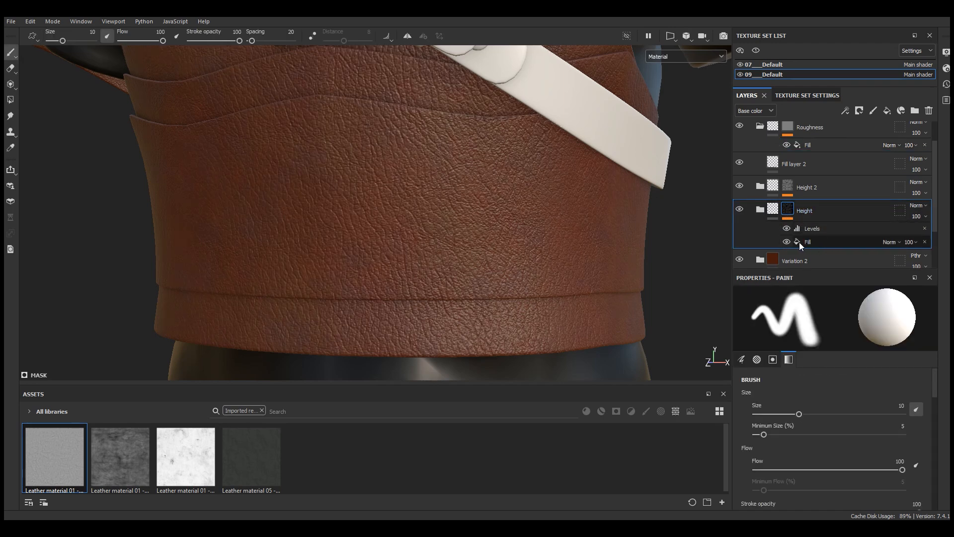
pyautogui.click(816, 241)
pyautogui.keyDown('ctrl'); pyautogui.click(816, 229); pyautogui.keyUp('ctrl')
pyautogui.rightClick(816, 229)
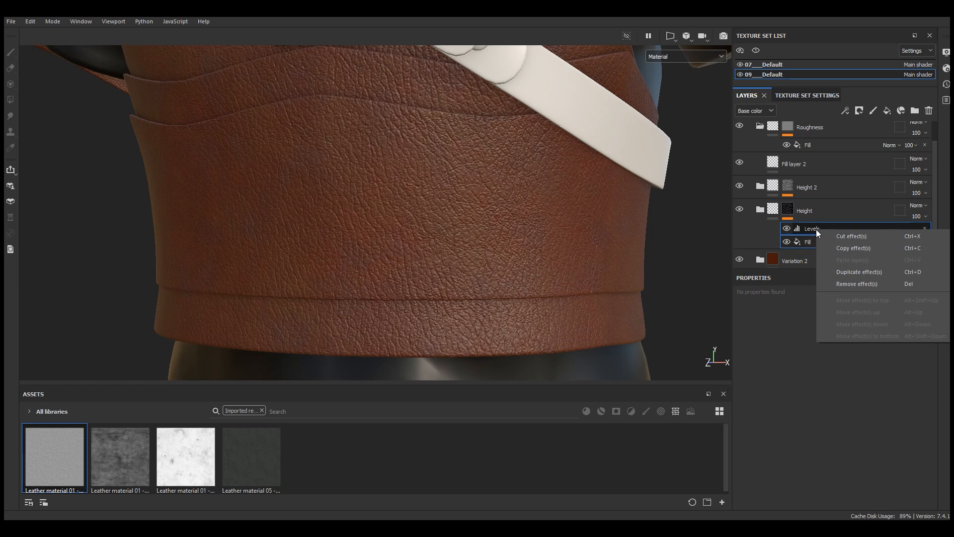
pyautogui.click(845, 248)
# Step: Replace the Roughness mask's plain fill with the copied Levels and Fill effects
pyautogui.scroll(1, 816, 199)
pyautogui.click(787, 156)
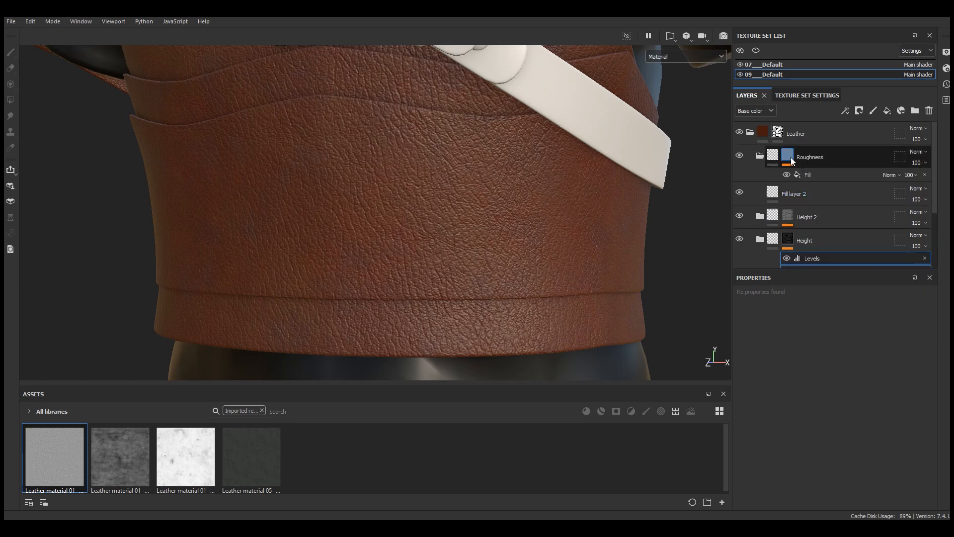
pyautogui.click(840, 174)
pyautogui.click(924, 175)
pyautogui.rightClick(789, 154)
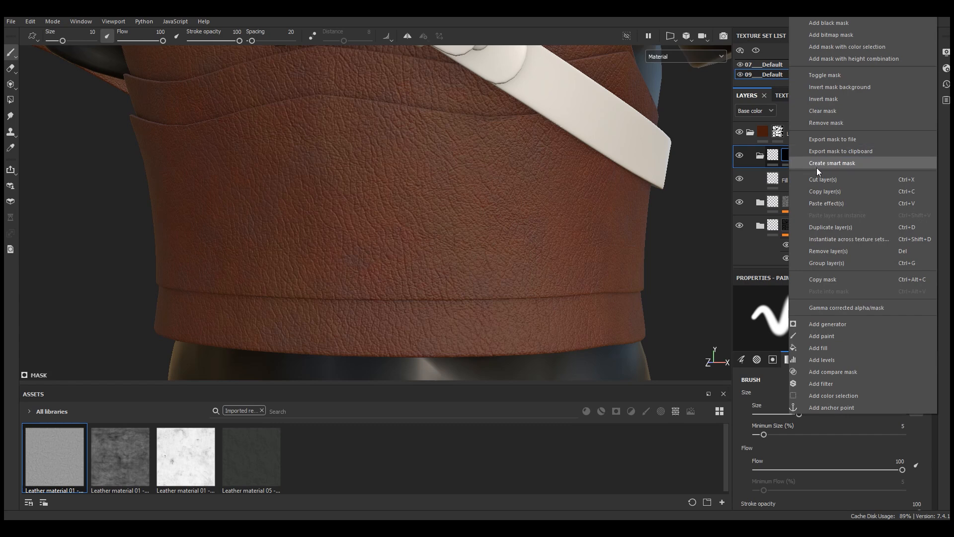
pyautogui.click(827, 199)
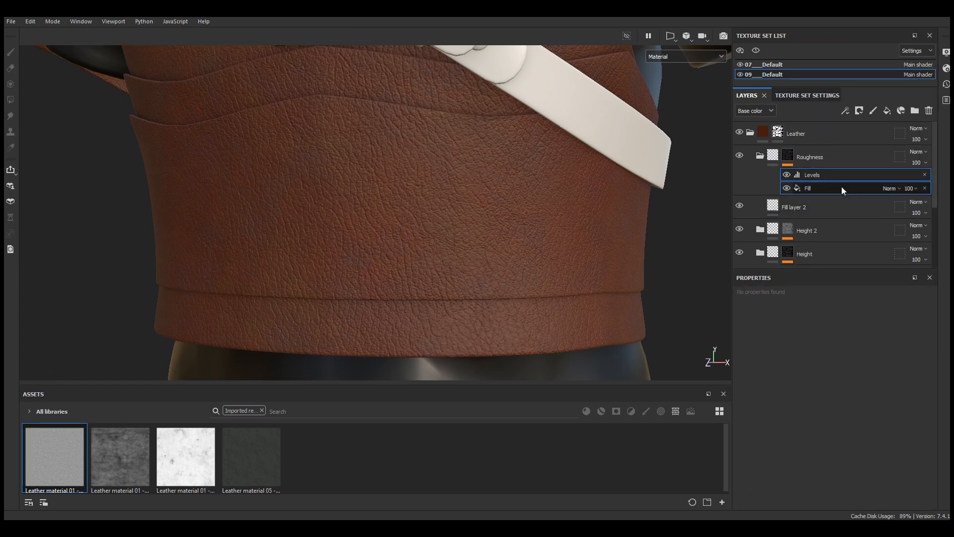
# Step: In the Mask display, set the Roughness mask's Levels input to low 0.169, midtones 0.844, and high 0.347
pyautogui.click(786, 175)
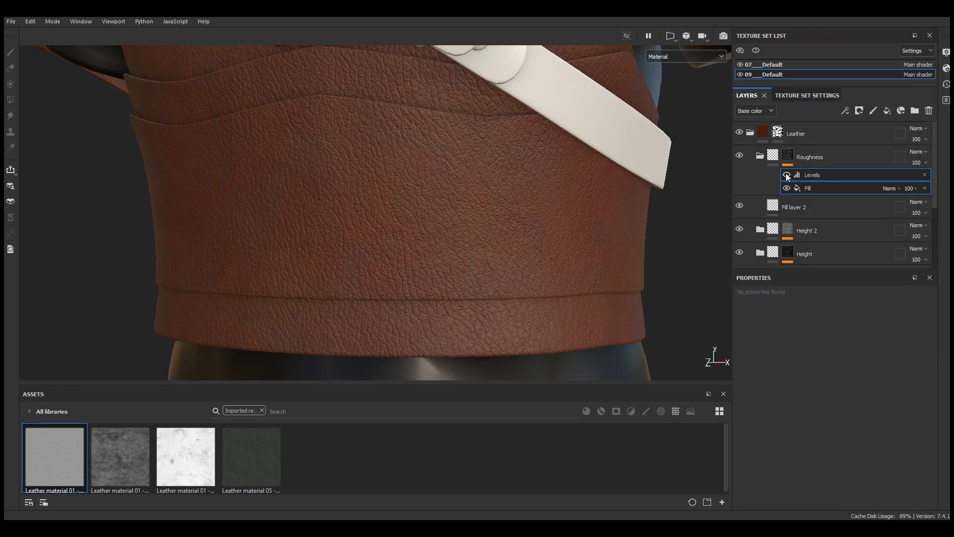
pyautogui.click(828, 189)
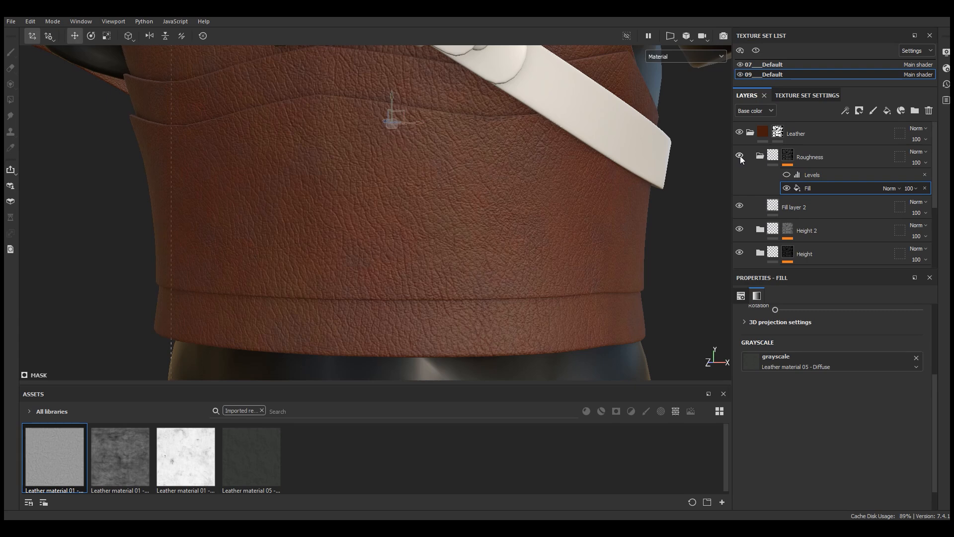
pyautogui.click(786, 175)
pyautogui.click(807, 175)
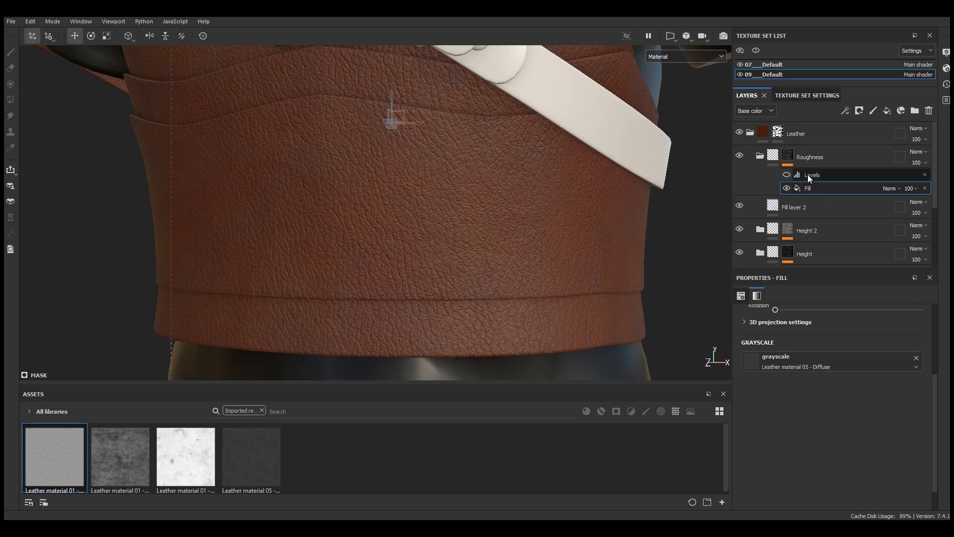
pyautogui.click(680, 56)
pyautogui.click(665, 158)
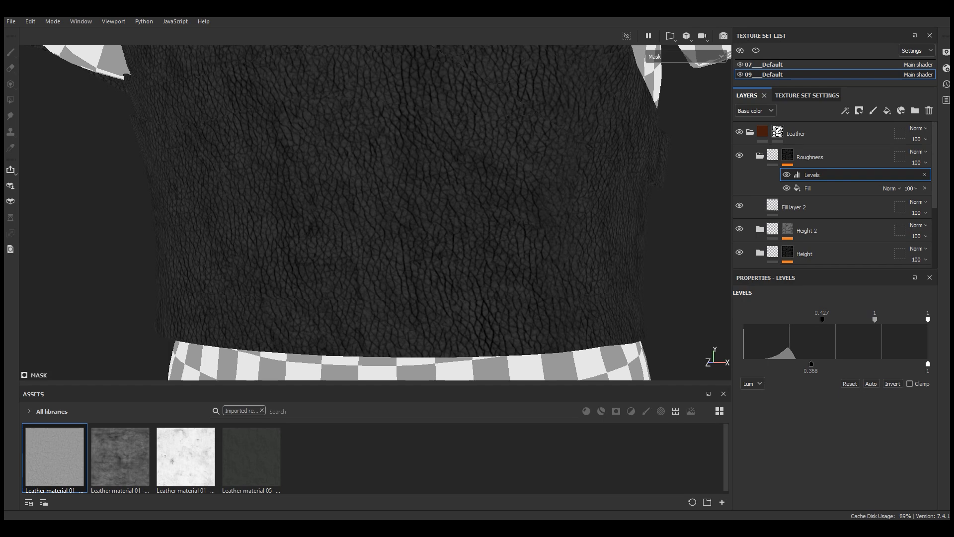
pyautogui.moveTo(823, 320); pyautogui.dragTo(718, 334)
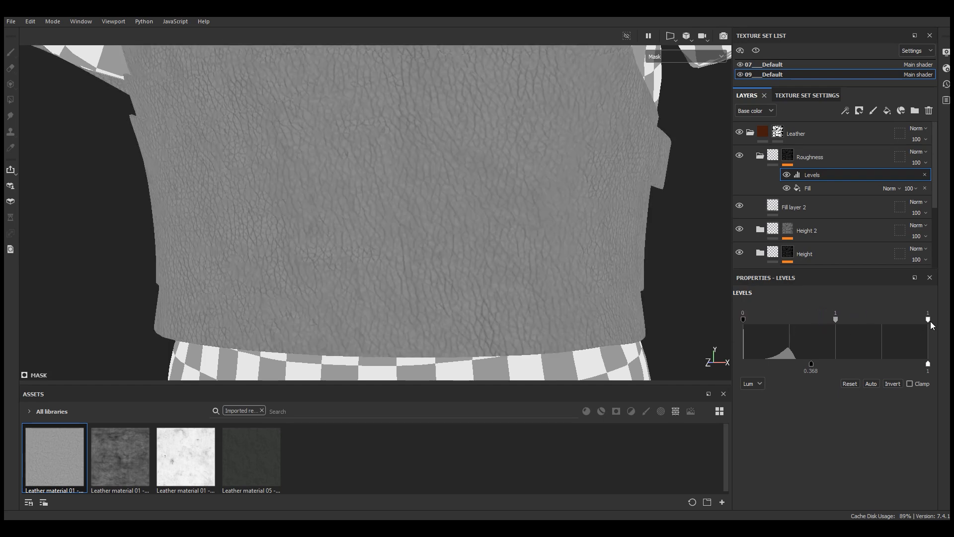
pyautogui.moveTo(928, 320); pyautogui.dragTo(810, 324)
pyautogui.moveTo(744, 320); pyautogui.dragTo(774, 320)
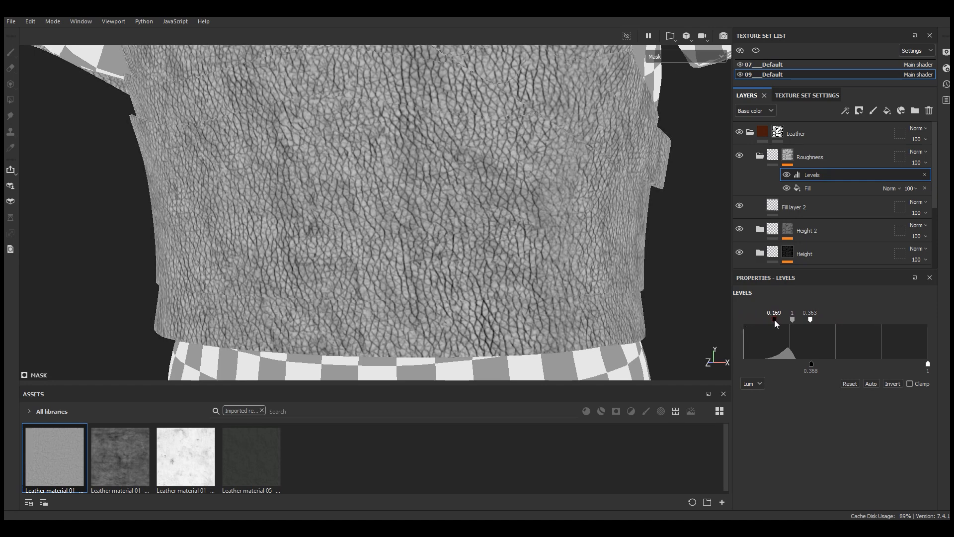
pyautogui.moveTo(791, 321); pyautogui.dragTo(789, 321)
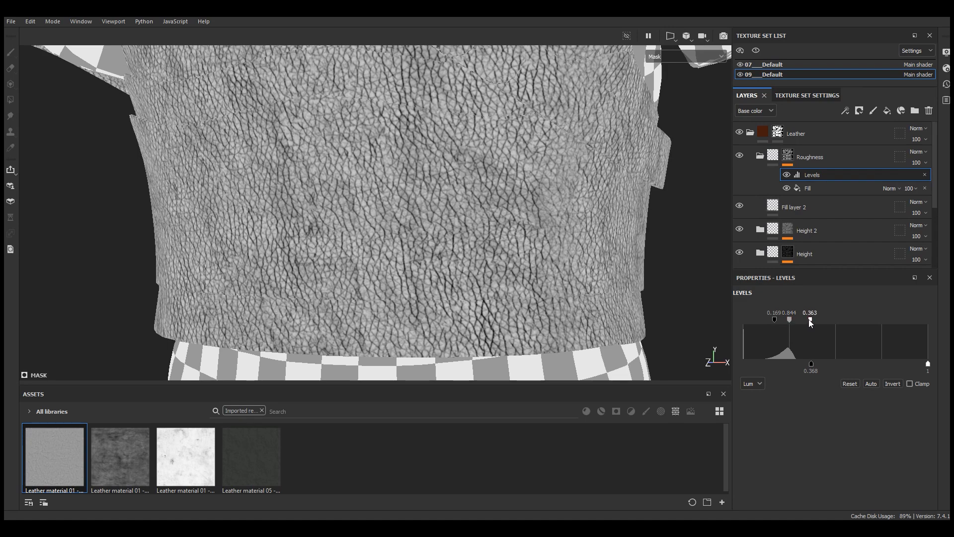
pyautogui.moveTo(813, 321); pyautogui.dragTo(807, 323)
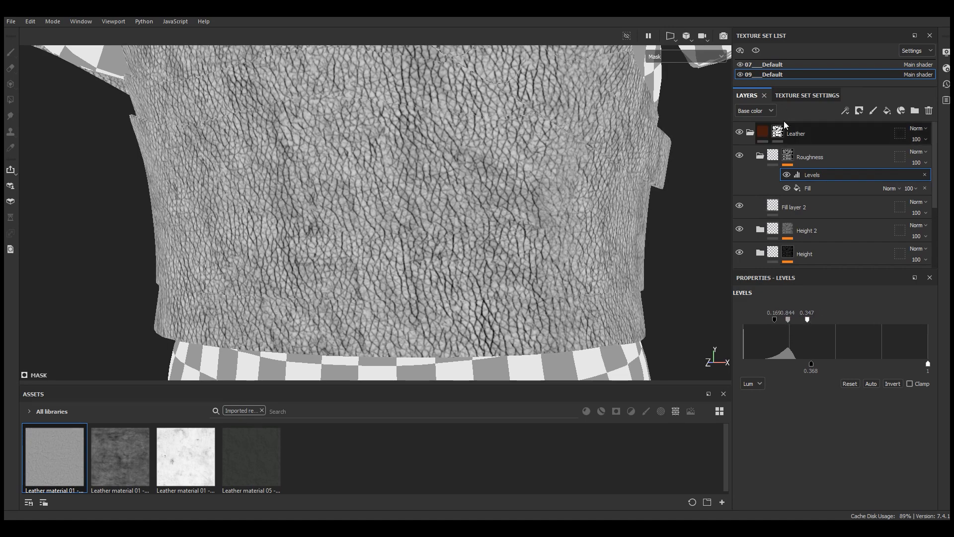
# Step: Return to the Material display and examine the roughness detail on the armor's lower band up close
pyautogui.click(688, 57)
pyautogui.click(663, 79)
pyautogui.keyDown('alt'); pyautogui.moveTo(513, 244); pyautogui.dragTo(494, 221); pyautogui.keyUp('alt')
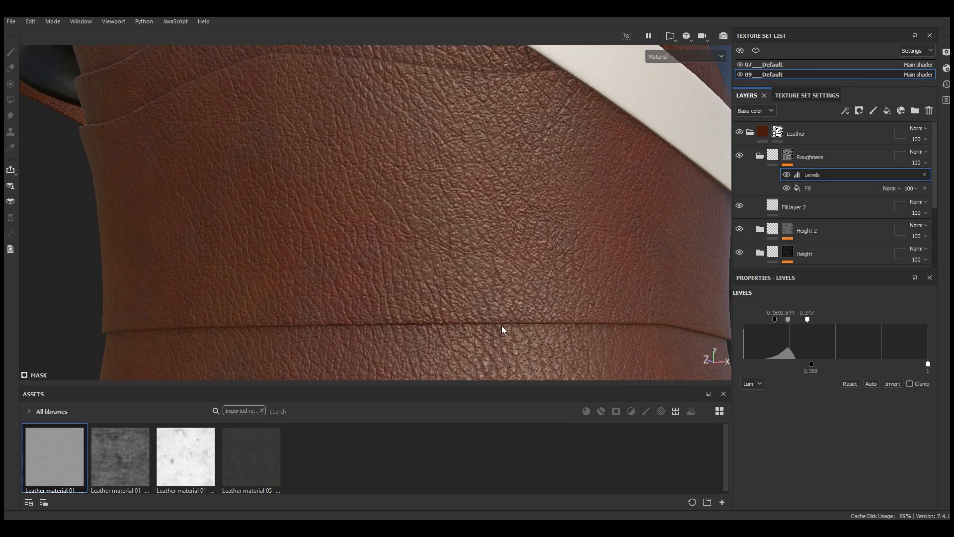
pyautogui.keyDown('alt'); pyautogui.moveTo(501, 328); pyautogui.dragTo(502, 199, button='middle'); pyautogui.keyUp('alt')
pyautogui.scroll(5, 501, 247)
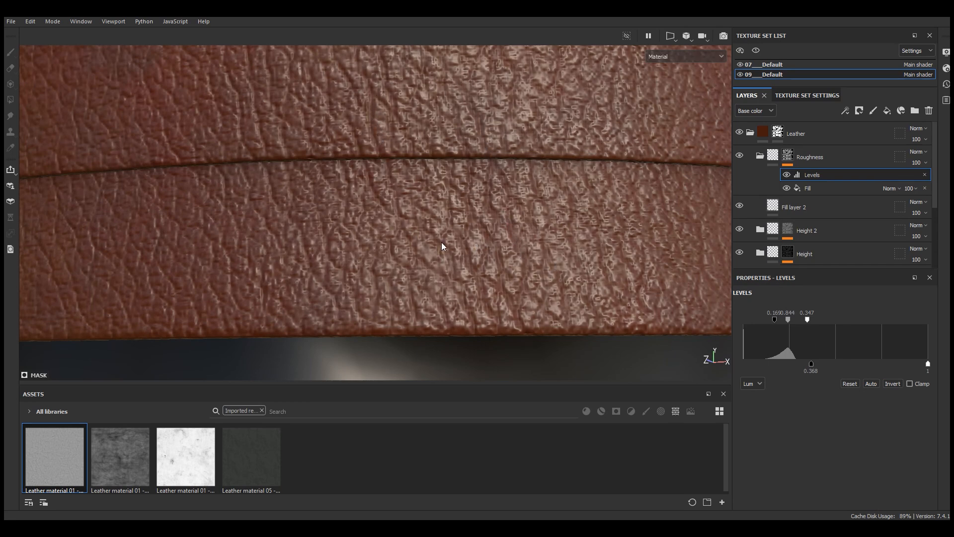
pyautogui.scroll(-5, 441, 242)
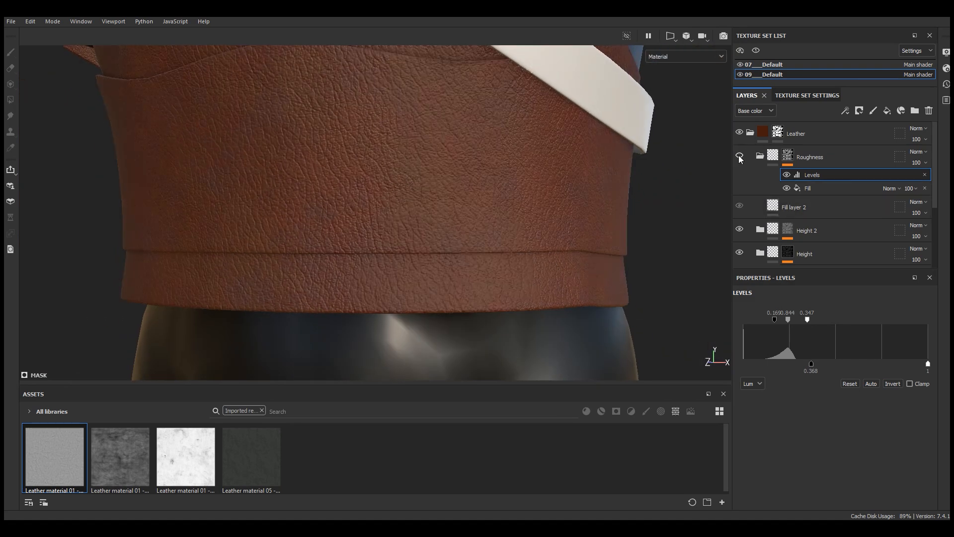
# Step: Set the roughness of the fill layer in the Roughness folder to 0.4505 and examine the chest leather
pyautogui.click(802, 206)
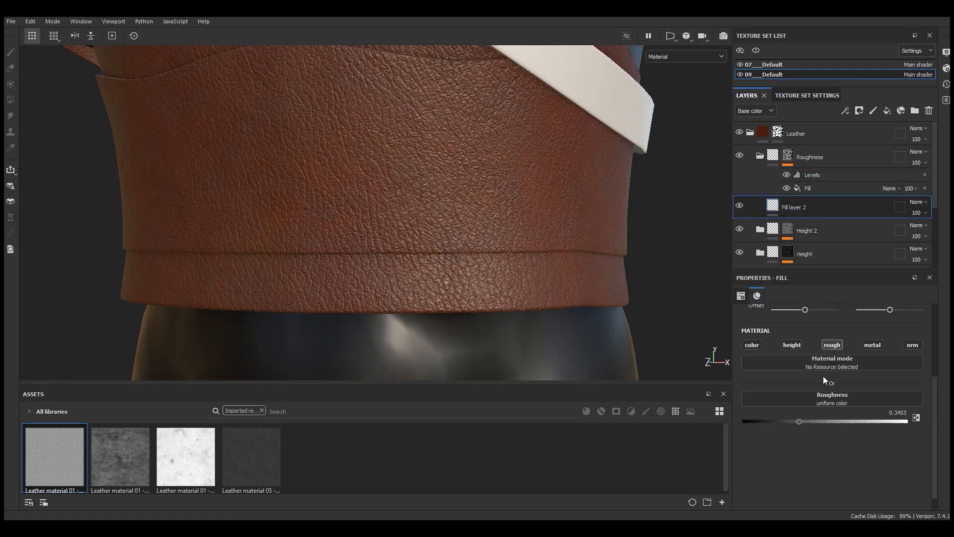
pyautogui.moveTo(800, 422); pyautogui.dragTo(817, 422)
pyautogui.scroll(-5, 467, 333)
pyautogui.moveTo(523, 285)
pyautogui.keyDown('alt'); pyautogui.mouseDown()
pyautogui.moveTo(493, 282)
pyautogui.moveTo(525, 298)
pyautogui.mouseUp(); pyautogui.keyUp('alt')
pyautogui.keyDown('alt'); pyautogui.moveTo(489, 101); pyautogui.dragTo(466, 199, button='middle'); pyautogui.keyUp('alt')
pyautogui.scroll(5, 467, 198)
pyautogui.keyDown('alt'); pyautogui.moveTo(466, 198); pyautogui.dragTo(497, 212); pyautogui.keyUp('alt')
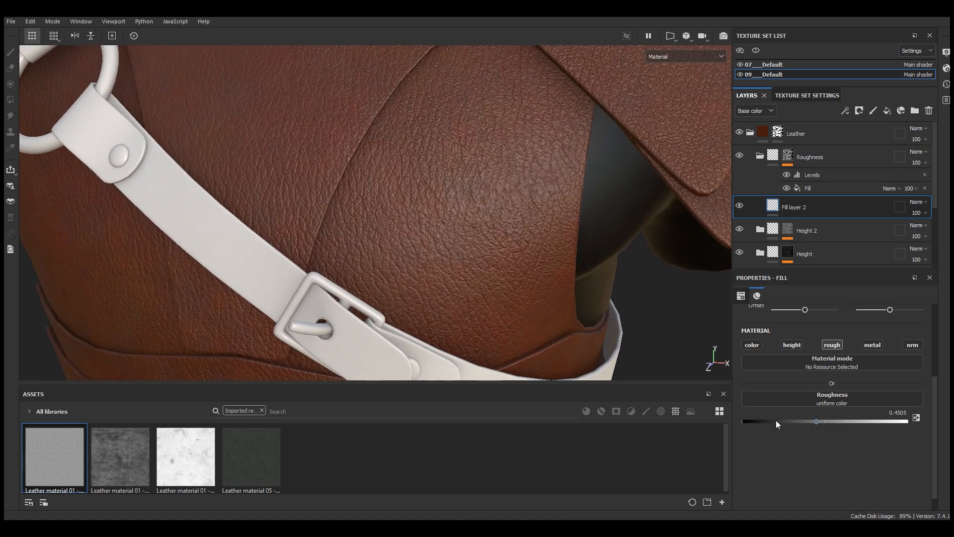
# Step: Collapse the Roughness folder, and expand the Height 2 folder after comparing the leather with Height 2 hidden and shown
pyautogui.click(760, 156)
pyautogui.click(784, 165)
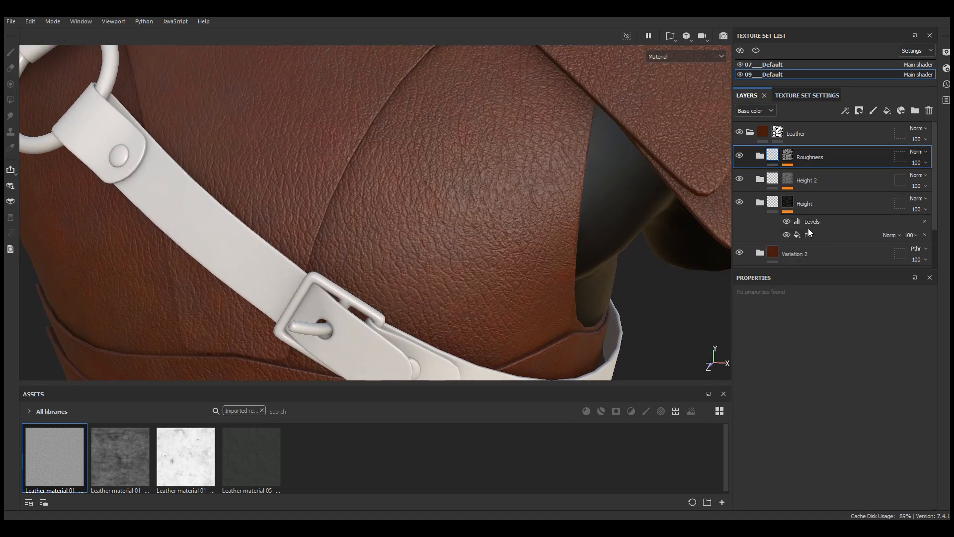
pyautogui.click(792, 177)
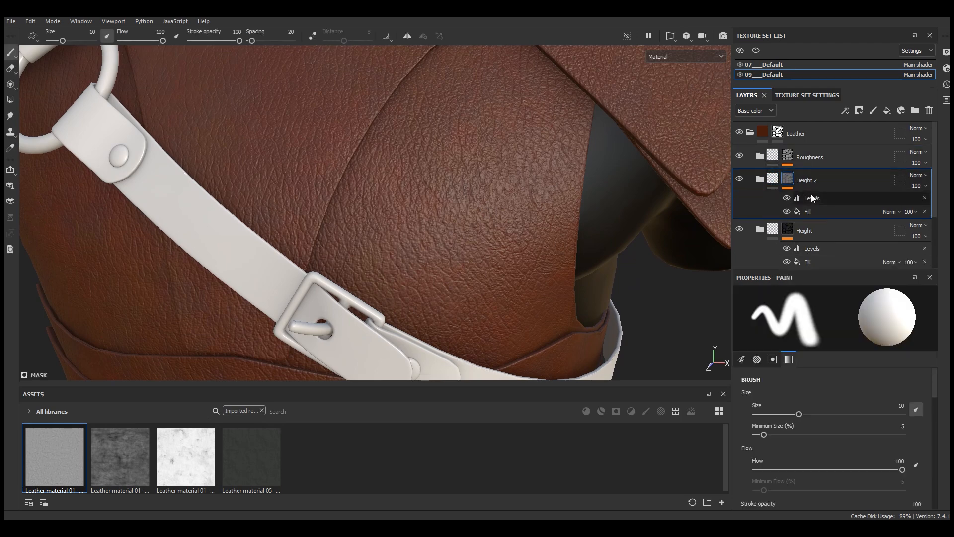
pyautogui.click(810, 198)
pyautogui.click(741, 179)
pyautogui.click(740, 180)
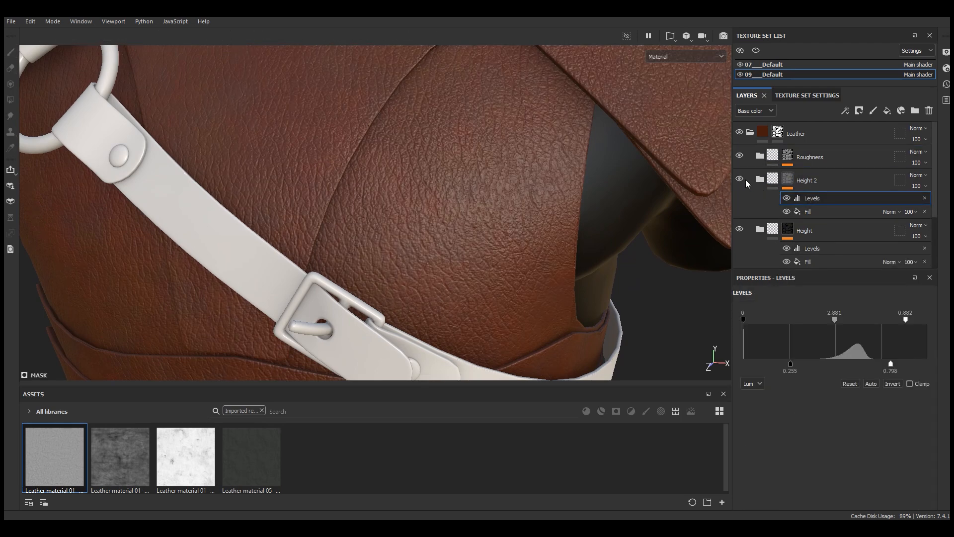
pyautogui.click(761, 179)
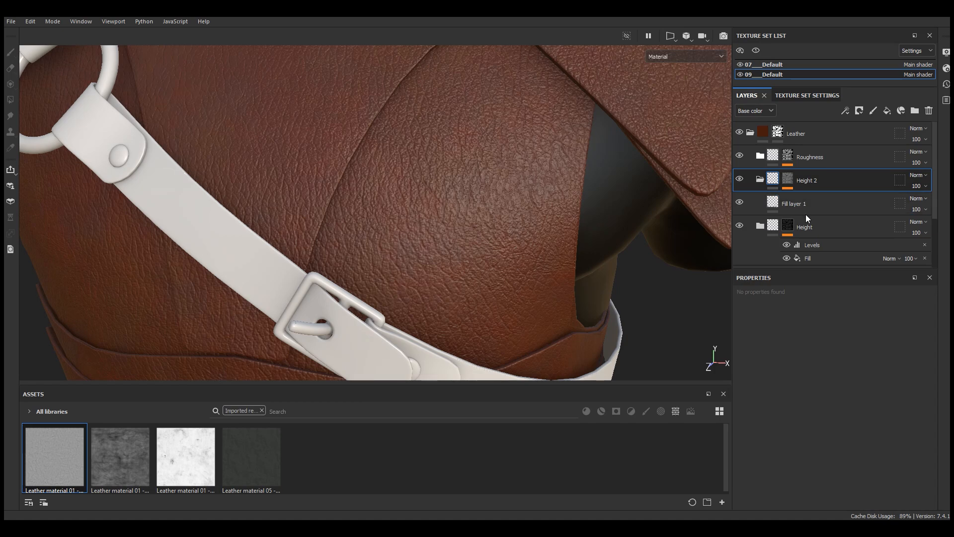
# Step: Set the height of the fill layer in the Height 2 folder to 0.0330, and collapse the Height 2 and Height folders
pyautogui.click(806, 212)
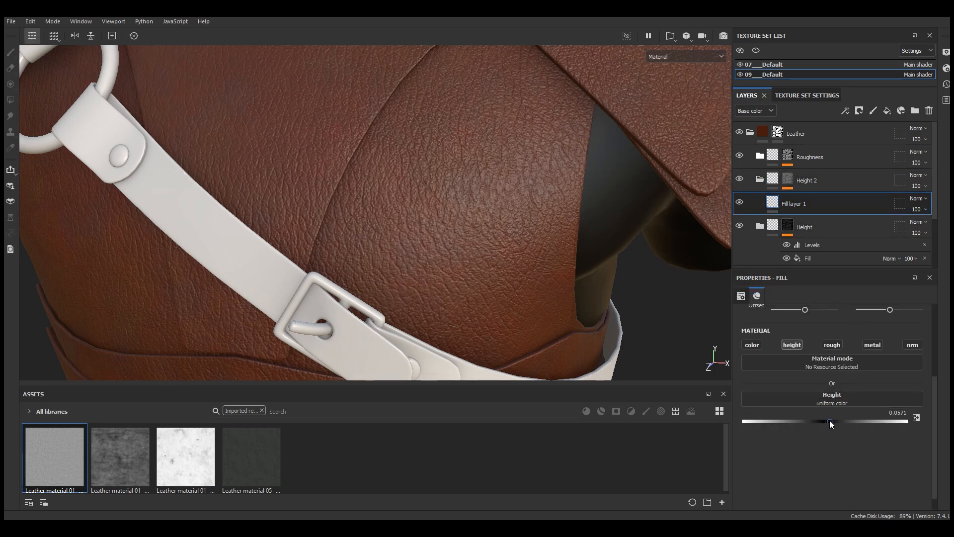
pyautogui.moveTo(830, 420); pyautogui.dragTo(827, 421)
pyautogui.scroll(-4, 487, 169)
pyautogui.keyDown('alt'); pyautogui.moveTo(510, 203); pyautogui.dragTo(476, 170); pyautogui.keyUp('alt')
pyautogui.scroll(5, 476, 170)
pyautogui.click(740, 202)
pyautogui.click(761, 179)
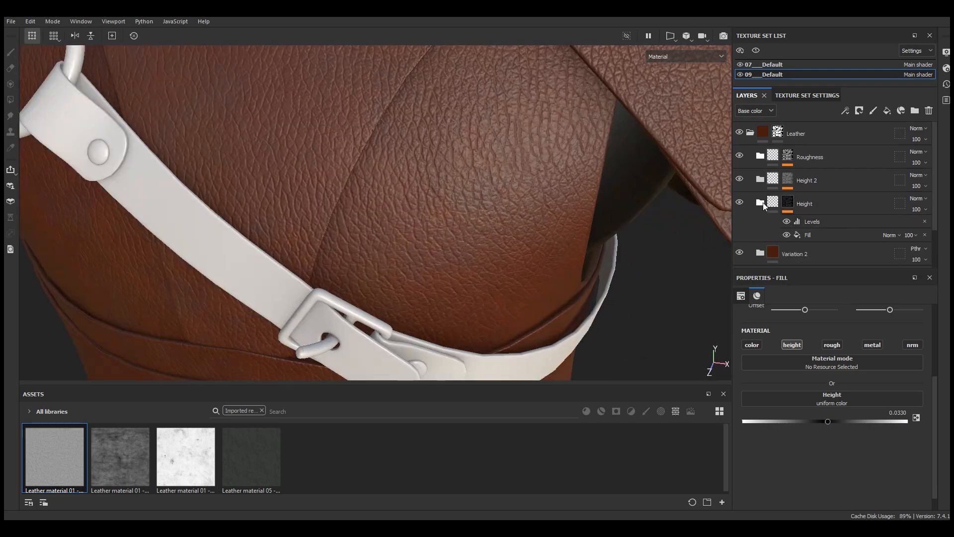
pyautogui.click(762, 202)
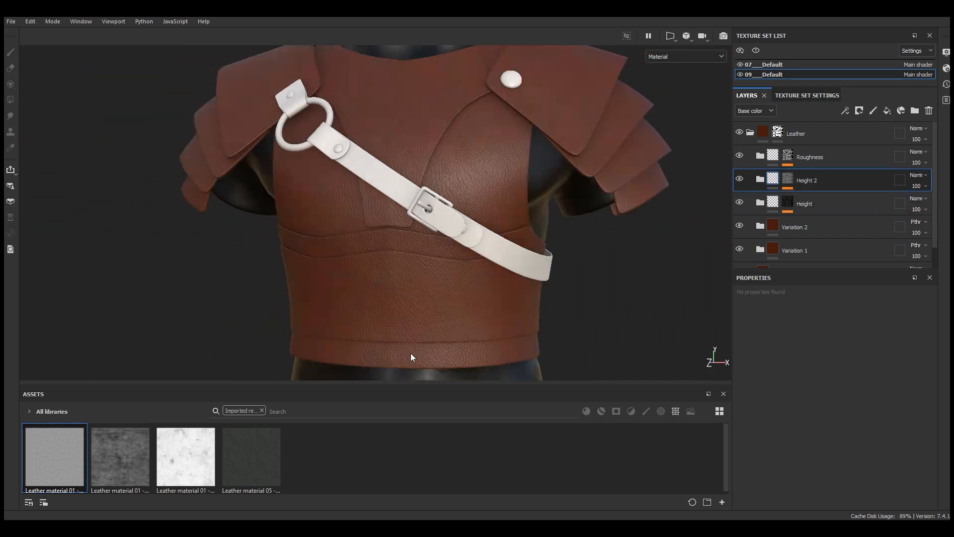
# Step: Clear the imported-resources filter in the assets and add an HSL Perceptive filter layer directly above the Height 2 folder
pyautogui.scroll(5, 410, 353)
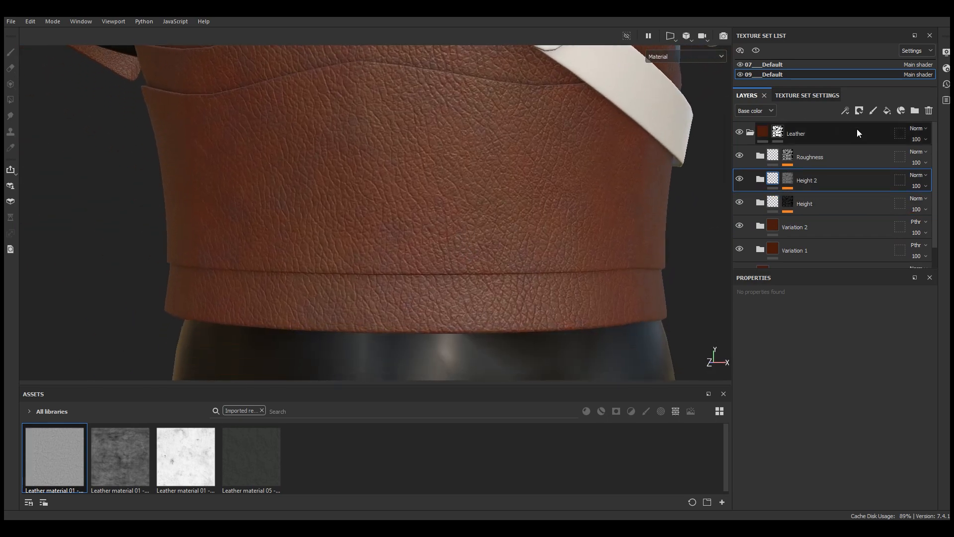
pyautogui.click(262, 410)
pyautogui.click(630, 410)
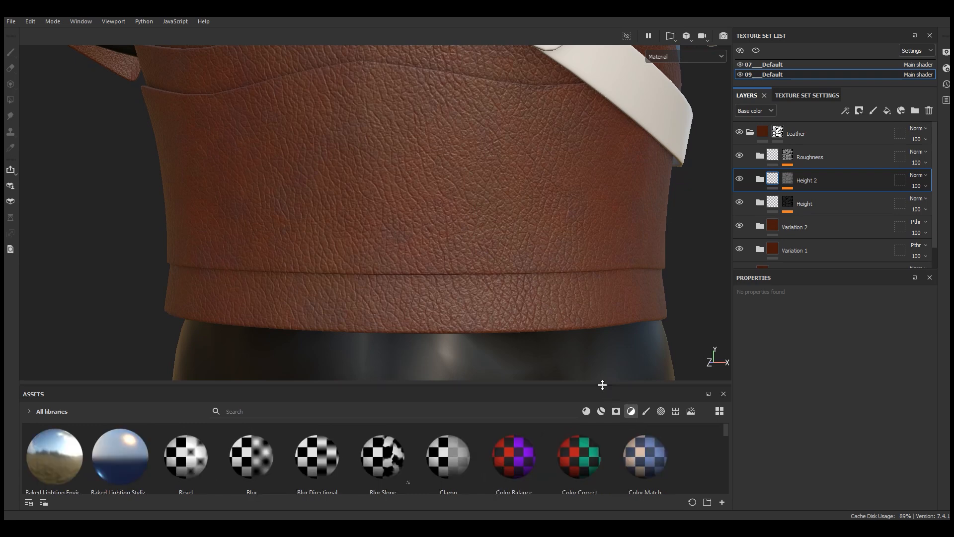
pyautogui.moveTo(304, 384); pyautogui.dragTo(304, 283)
pyautogui.scroll(-3, 283, 392)
pyautogui.moveTo(186, 343); pyautogui.dragTo(803, 171)
pyautogui.moveTo(421, 284); pyautogui.dragTo(426, 384)
# Step: Set the HSL Perceptive filter's lightness to 0.26 and examine the darkened leather
pyautogui.scroll(1, 455, 244)
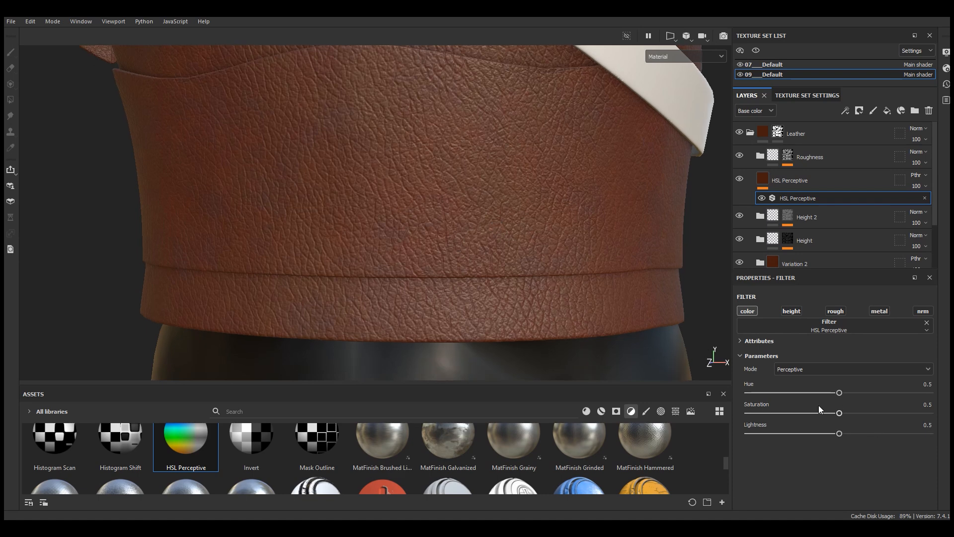
pyautogui.click(807, 433)
pyautogui.moveTo(806, 434); pyautogui.dragTo(795, 433)
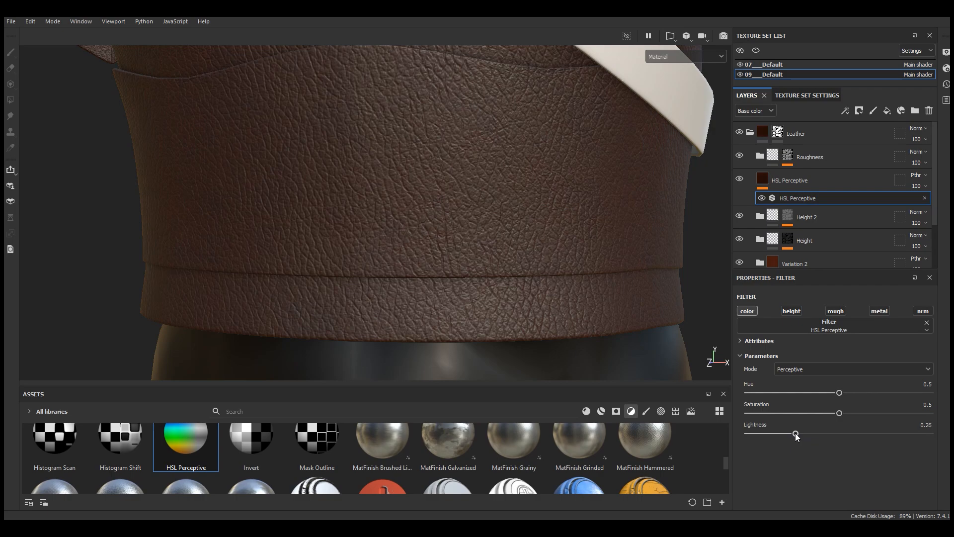
pyautogui.scroll(-8, 387, 365)
pyautogui.scroll(5, 423, 298)
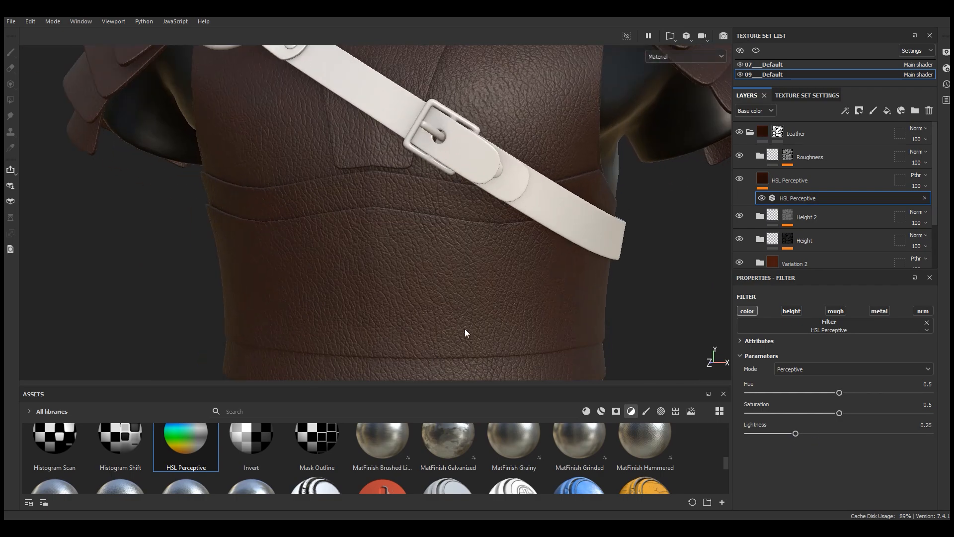
# Step: Add a black mask to the HSL Perceptive layer
pyautogui.click(831, 181)
pyautogui.click(859, 111)
pyautogui.click(872, 138)
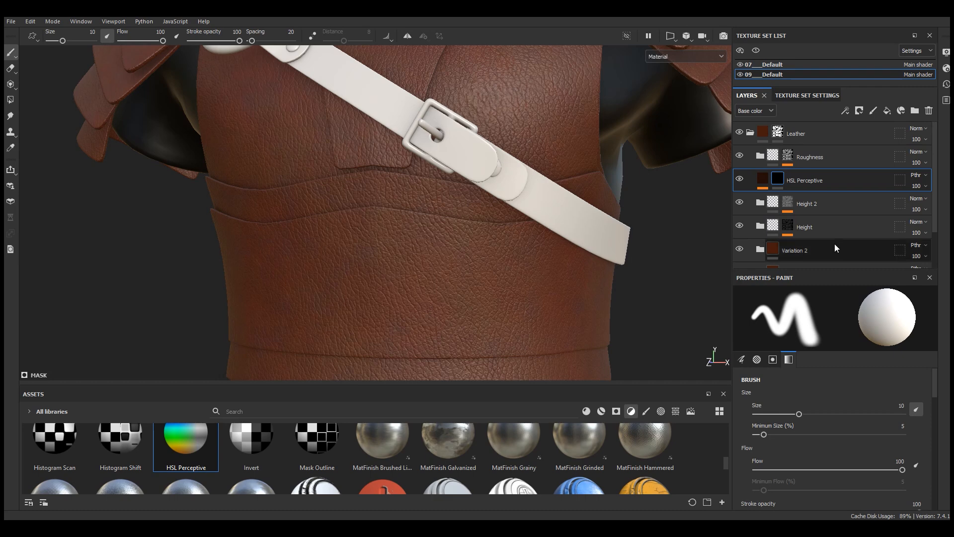
# Step: Copy the Levels and Fill effects from the Height folder's mask into the HSL Perceptive layer's mask
pyautogui.click(788, 226)
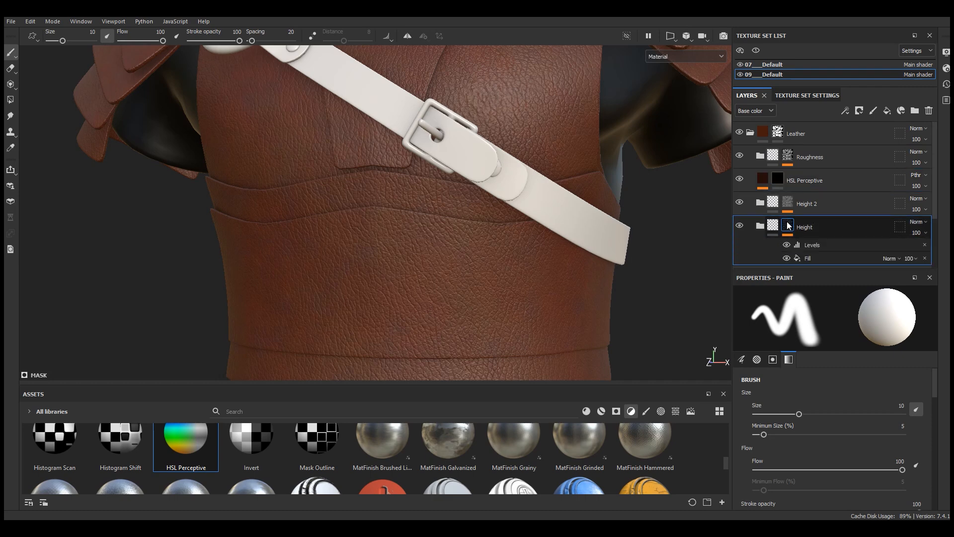
pyautogui.click(806, 245)
pyautogui.keyDown('shift'); pyautogui.click(810, 258); pyautogui.keyUp('shift')
pyautogui.rightClick(809, 258)
pyautogui.click(830, 276)
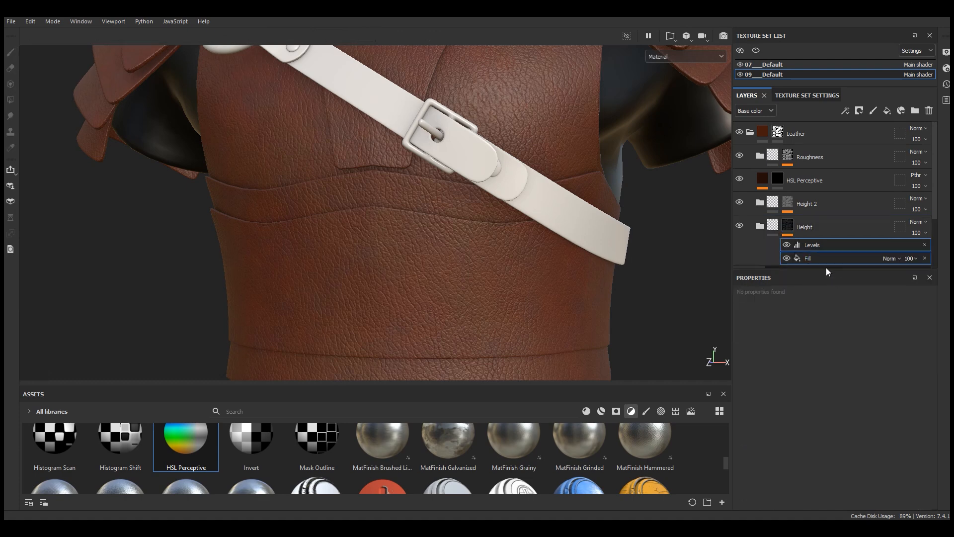
pyautogui.click(777, 178)
pyautogui.rightClick(777, 178)
pyautogui.click(806, 201)
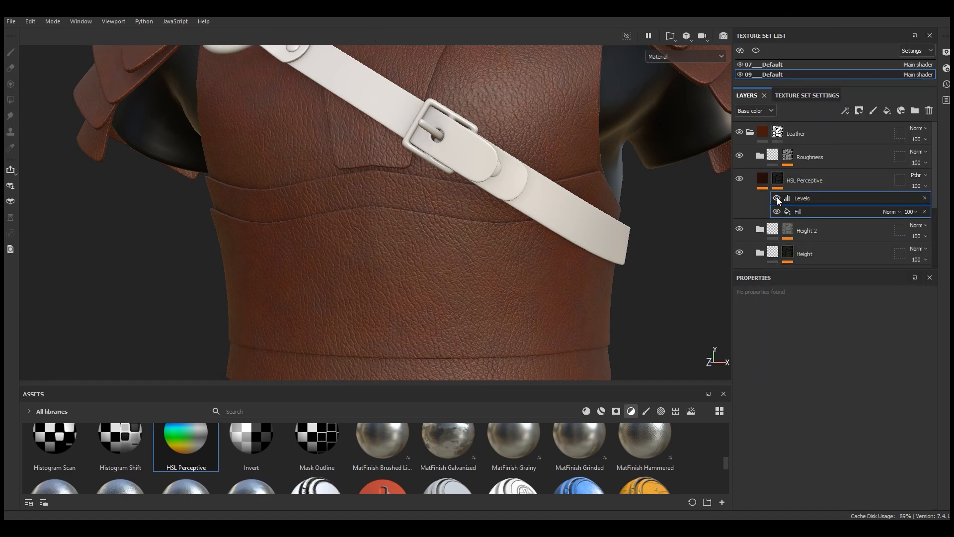
# Step: Widen the HSL Perceptive mask's Levels input range to 0 through 1 and inspect the leather pattern in the Mask display
pyautogui.click(777, 198)
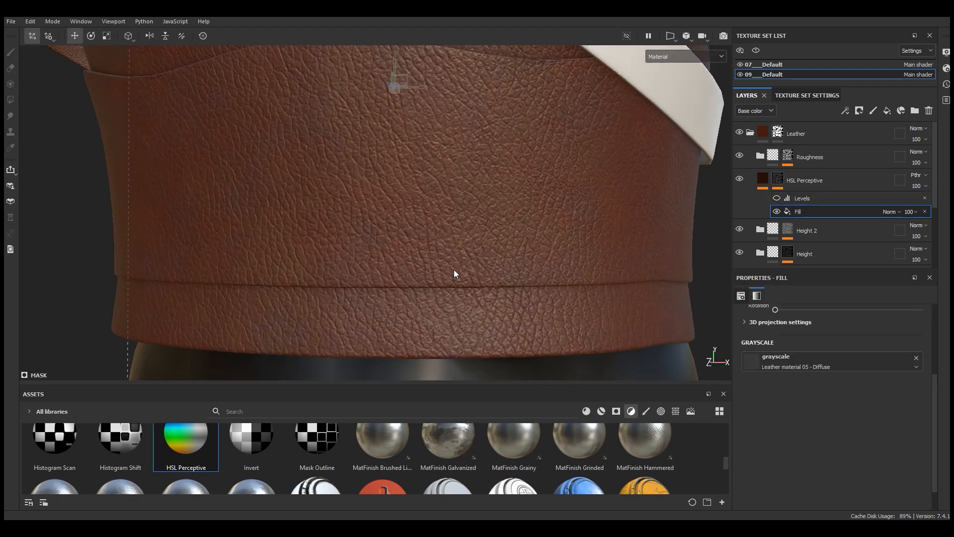
pyautogui.click(814, 200)
pyautogui.moveTo(822, 320); pyautogui.dragTo(698, 328)
pyautogui.click(666, 57)
pyautogui.click(662, 162)
pyautogui.scroll(3, 457, 218)
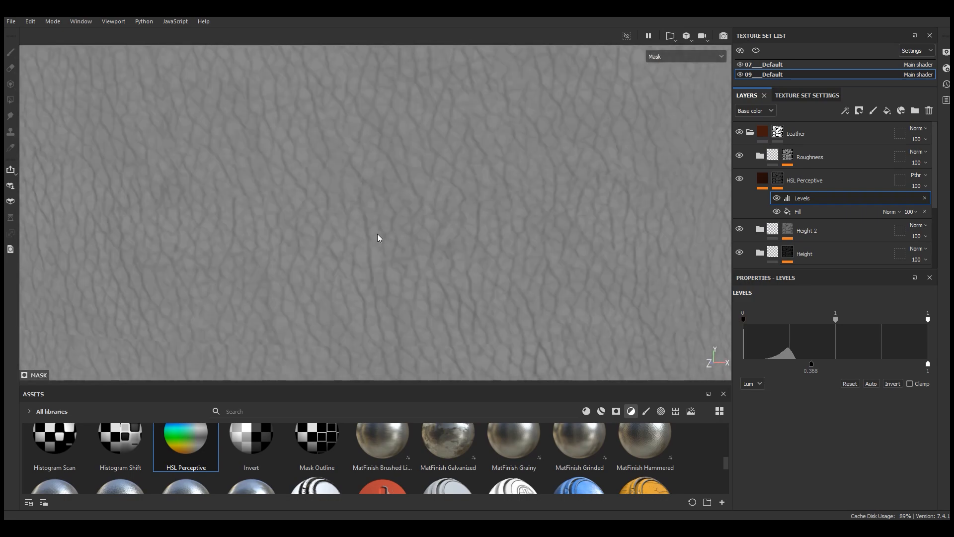
pyautogui.scroll(-3, 398, 251)
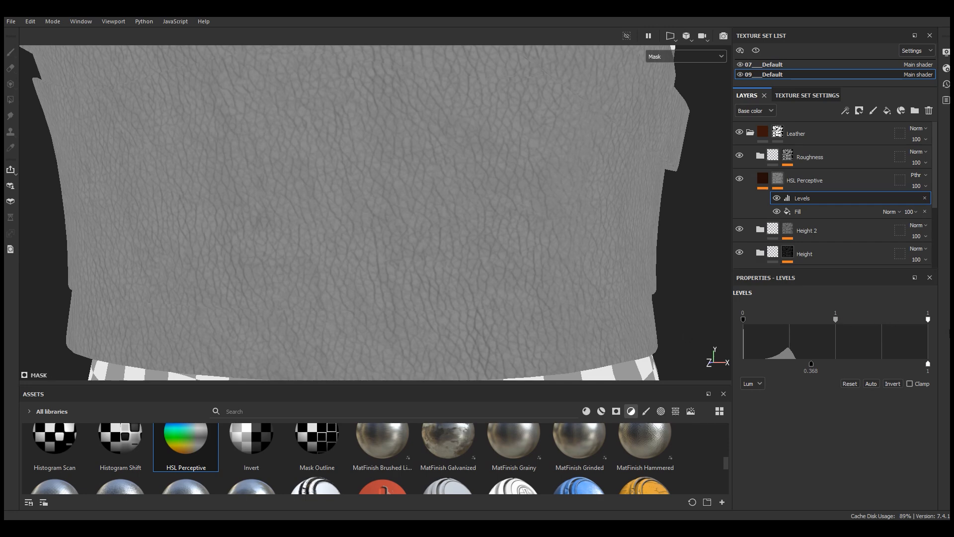
# Step: Set the mask's Levels input to low 0.083 and high 0.218, and invert its output range so the creases are white
pyautogui.moveTo(927, 320); pyautogui.dragTo(758, 321)
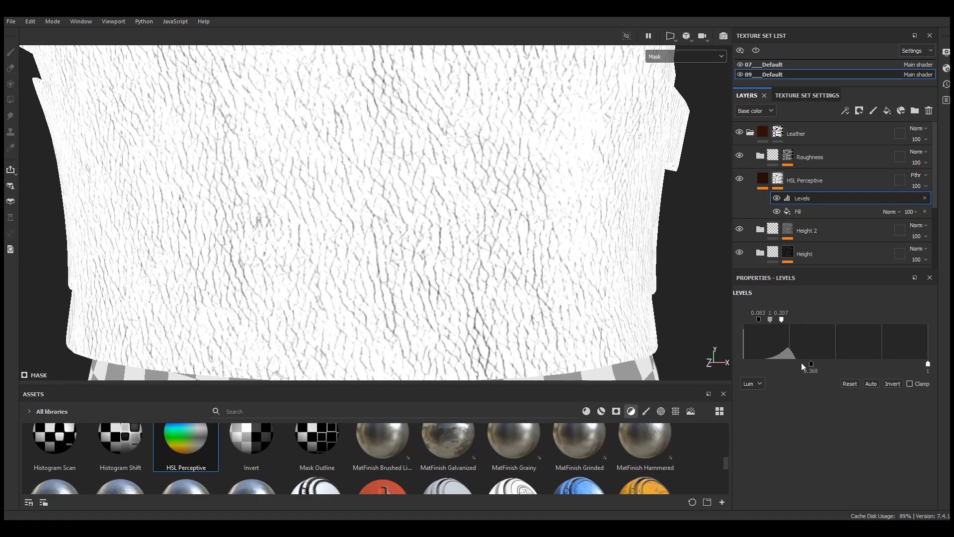
pyautogui.moveTo(927, 363); pyautogui.dragTo(879, 364)
pyautogui.moveTo(809, 364); pyautogui.dragTo(717, 361)
pyautogui.moveTo(880, 364); pyautogui.dragTo(927, 364)
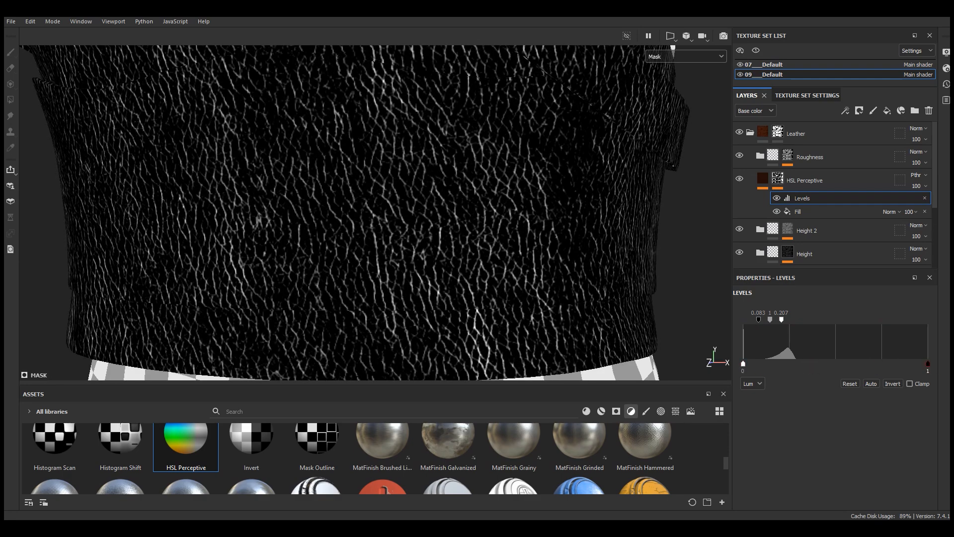
pyautogui.moveTo(781, 319); pyautogui.dragTo(784, 320)
# Step: Return to the Material display and examine the darkened creases on the armor's lower band
pyautogui.click(686, 56)
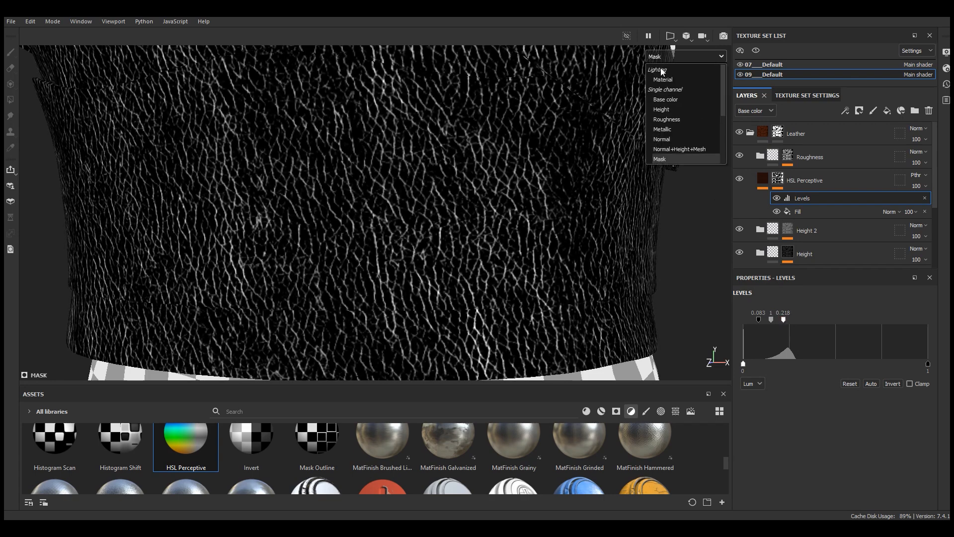
pyautogui.click(658, 157)
pyautogui.scroll(-5, 497, 278)
pyautogui.scroll(5, 490, 283)
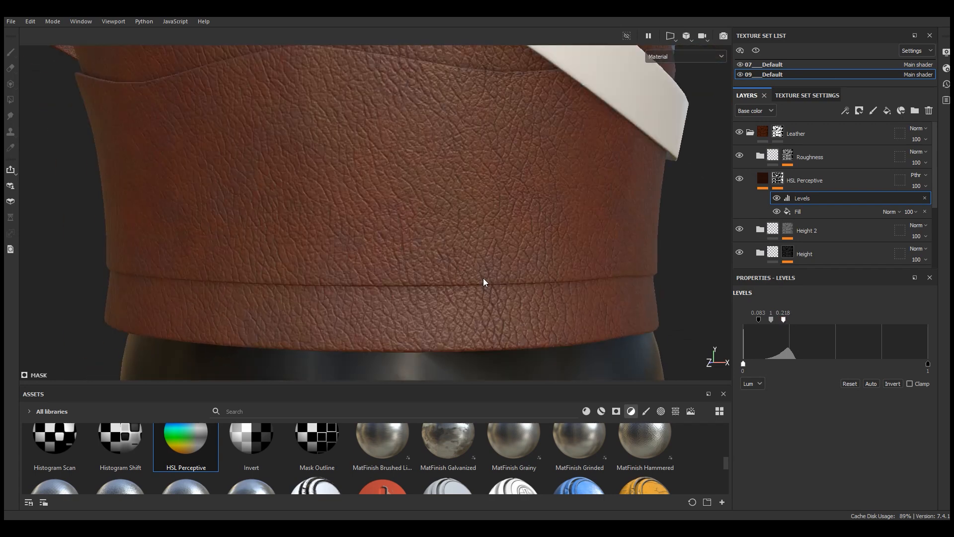
pyautogui.keyDown('alt'); pyautogui.moveTo(483, 278); pyautogui.dragTo(492, 277); pyautogui.keyUp('alt')
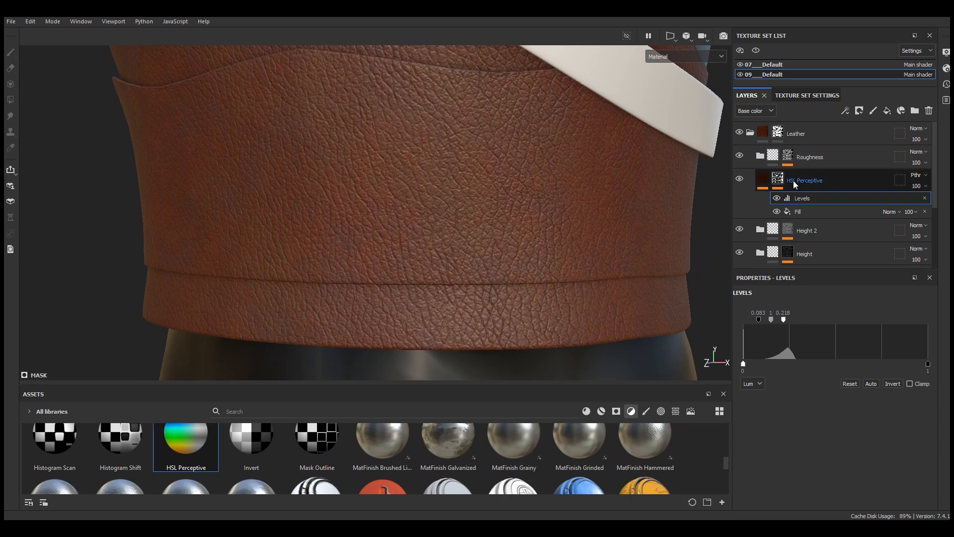
# Step: Set the HSL Perceptive filter's lightness to 0.247 and examine the leather creases around the lower chest
pyautogui.click(763, 180)
pyautogui.click(799, 199)
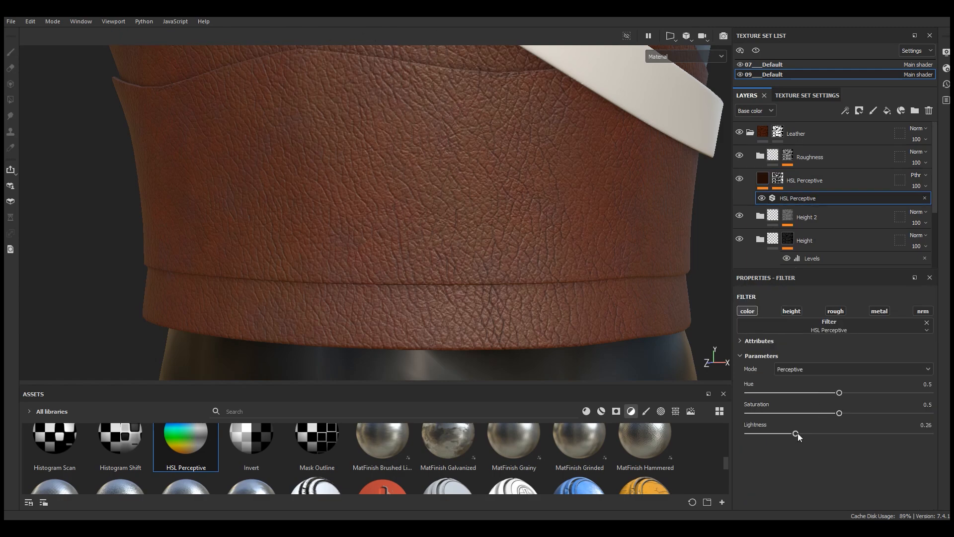
pyautogui.moveTo(796, 434); pyautogui.dragTo(793, 433)
pyautogui.scroll(-5, 630, 271)
pyautogui.keyDown('alt'); pyautogui.moveTo(430, 332); pyautogui.dragTo(541, 254); pyautogui.keyUp('alt')
pyautogui.scroll(4, 326, 240)
pyautogui.keyDown('alt'); pyautogui.moveTo(437, 258); pyautogui.dragTo(601, 281); pyautogui.keyUp('alt')
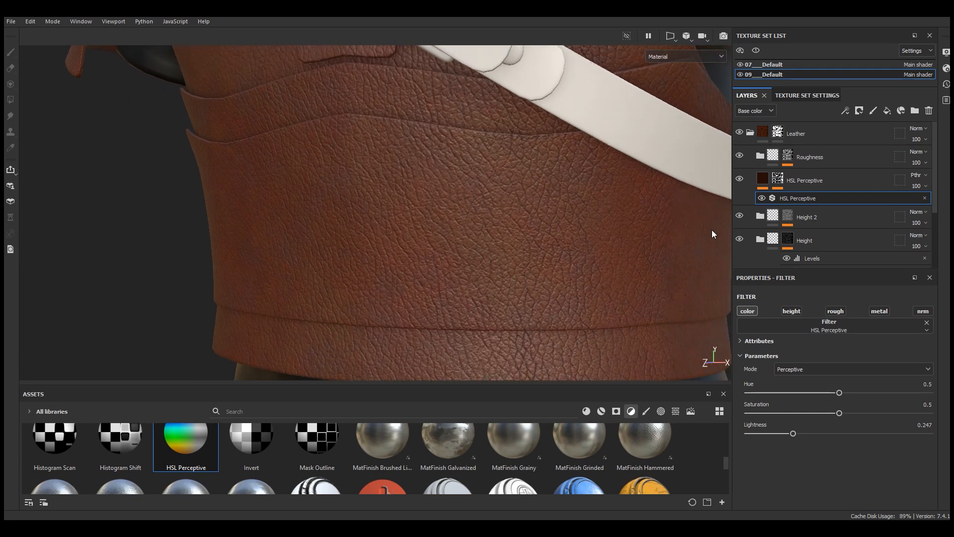
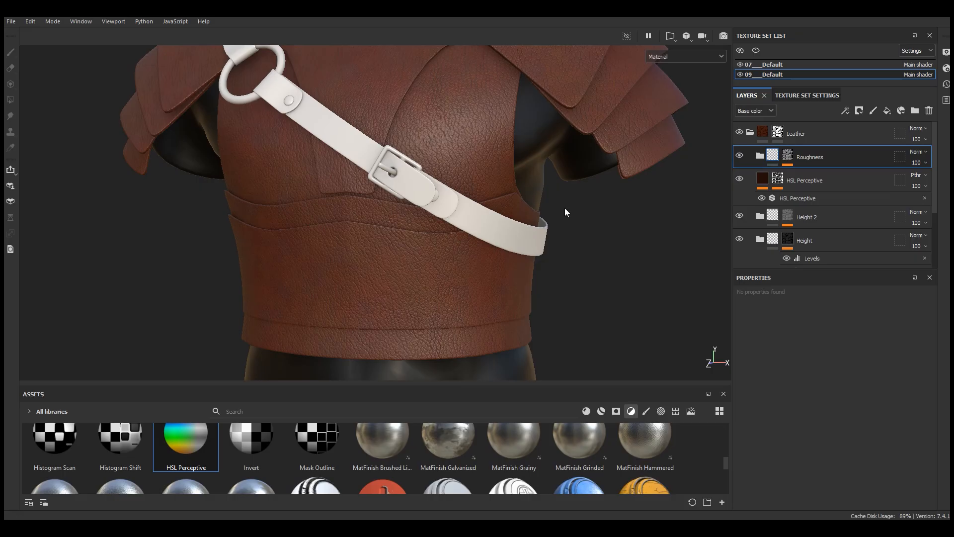
# Step: Add a new folder above the Roughness folder and name it Damage
pyautogui.click(916, 111)
pyautogui.doubleClick(793, 157)
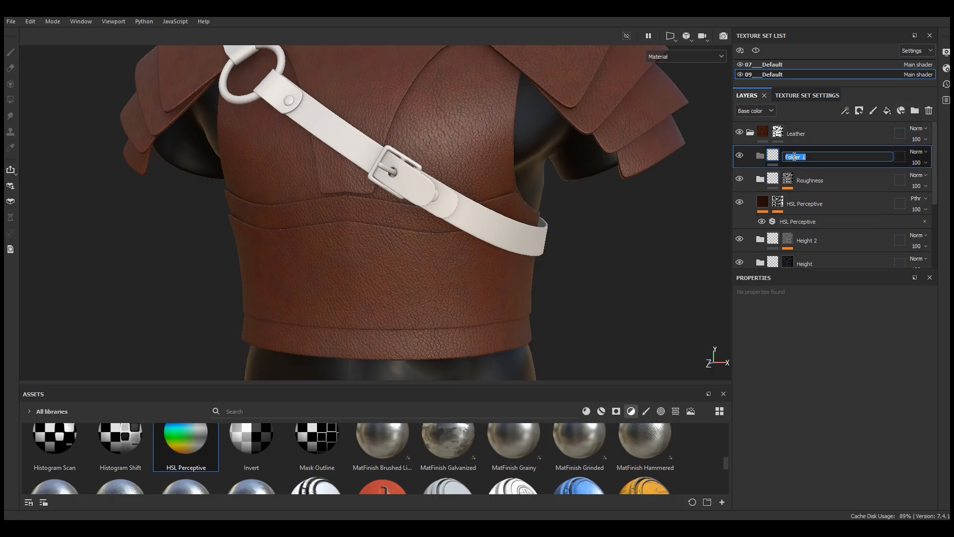
pyautogui.write('Damage')
pyautogui.press('Return')
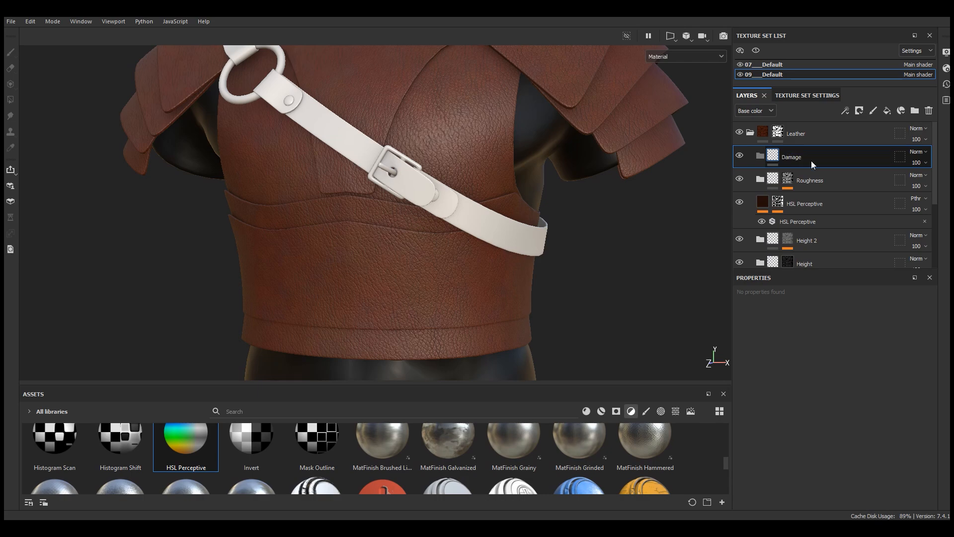
# Step: Add a fill layer in the Damage folder with an orange-brown base color of HSV 0.055, 0.717, 0.548
pyautogui.scroll(3, 412, 339)
pyautogui.keyDown('alt'); pyautogui.moveTo(405, 315); pyautogui.dragTo(421, 312); pyautogui.keyUp('alt')
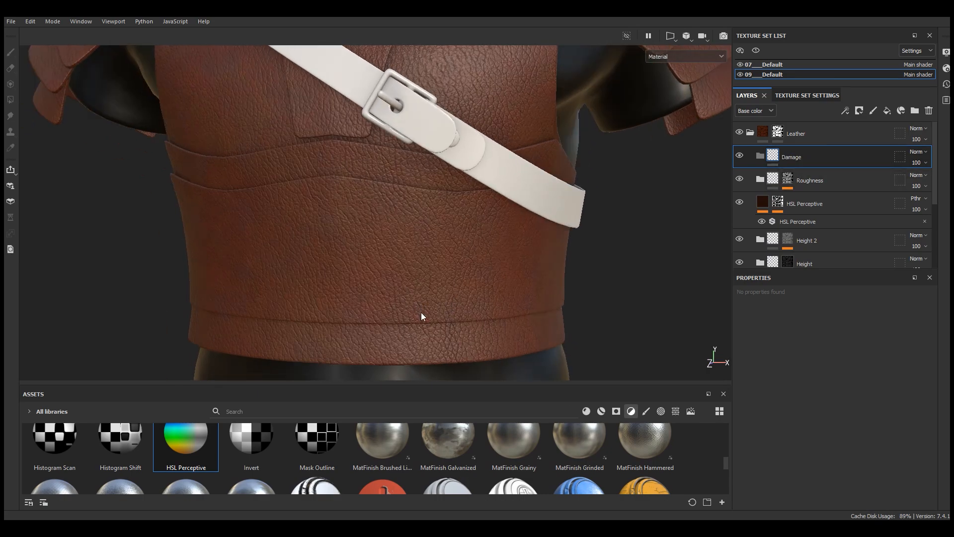
pyautogui.click(887, 111)
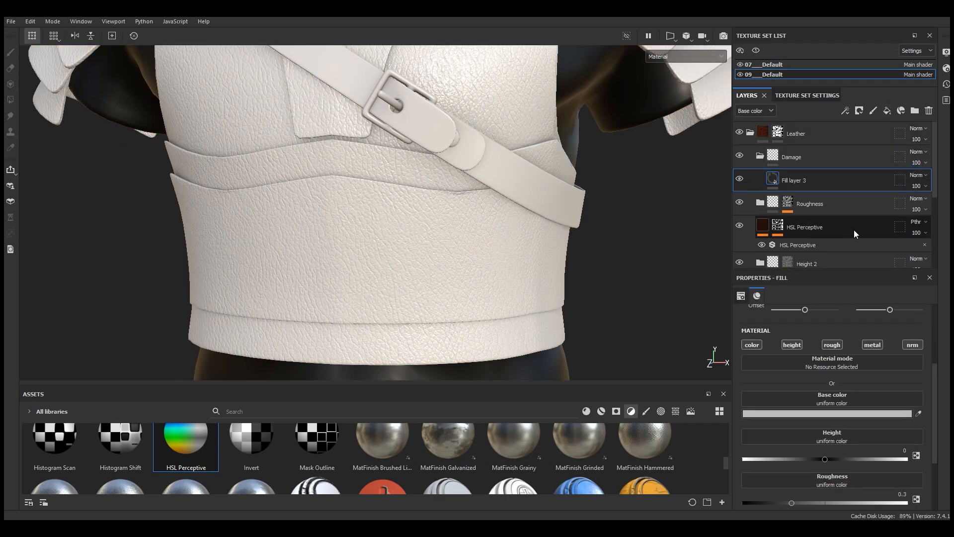
pyautogui.click(824, 413)
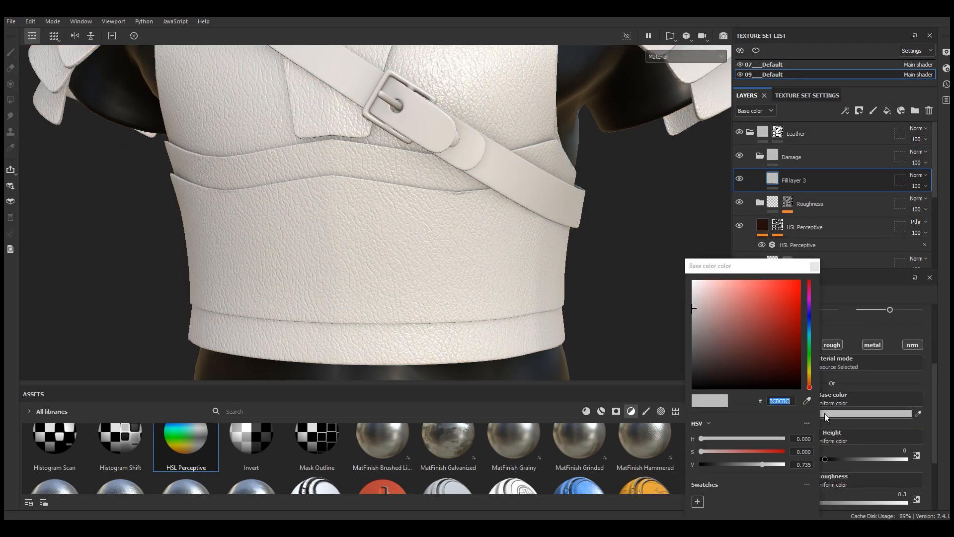
pyautogui.click(809, 384)
pyautogui.moveTo(764, 323)
pyautogui.mouseDown()
pyautogui.moveTo(777, 335)
pyautogui.moveTo(769, 329)
pyautogui.mouseUp()
pyautogui.click(815, 266)
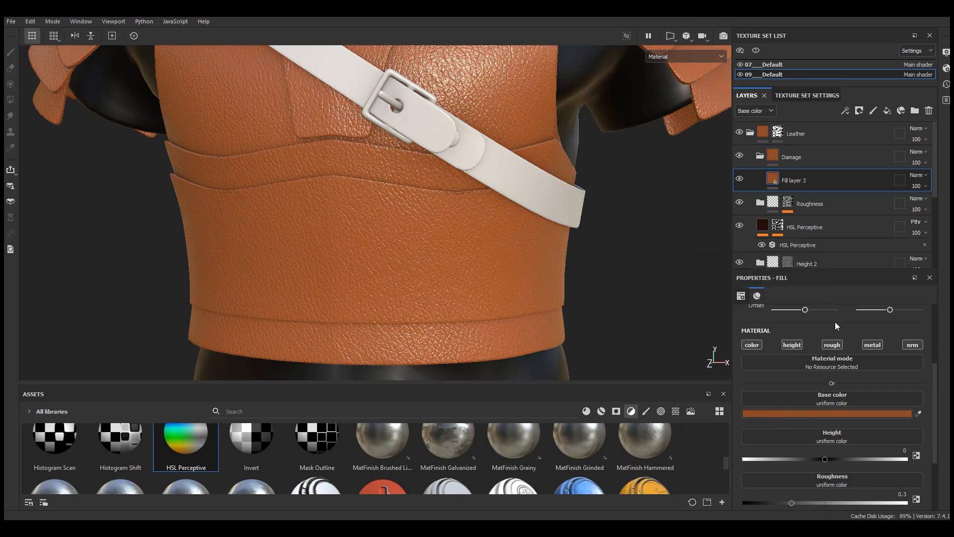
# Step: Disable the damage fill layer's height and normal channels and set its roughness to 0.6096
pyautogui.click(792, 344)
pyautogui.click(912, 344)
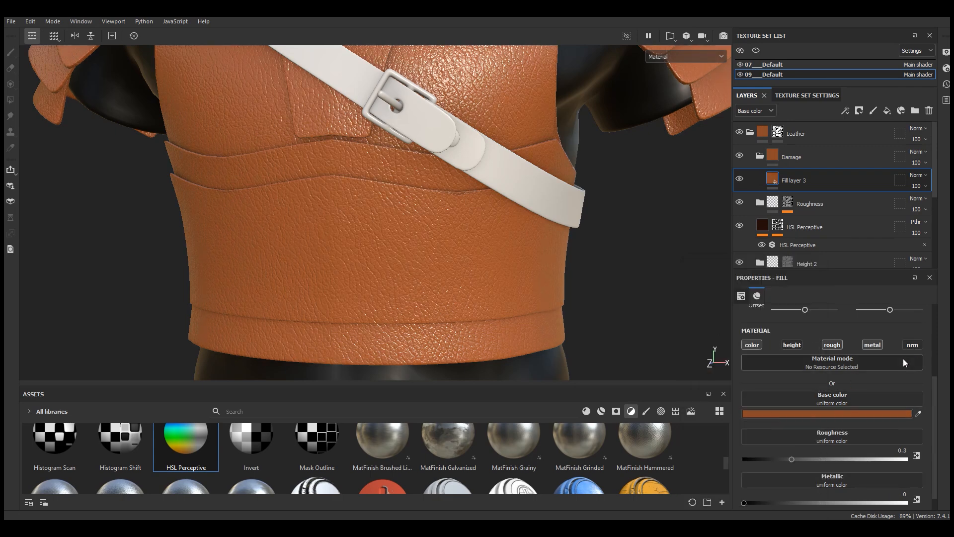
pyautogui.moveTo(839, 457); pyautogui.dragTo(842, 457)
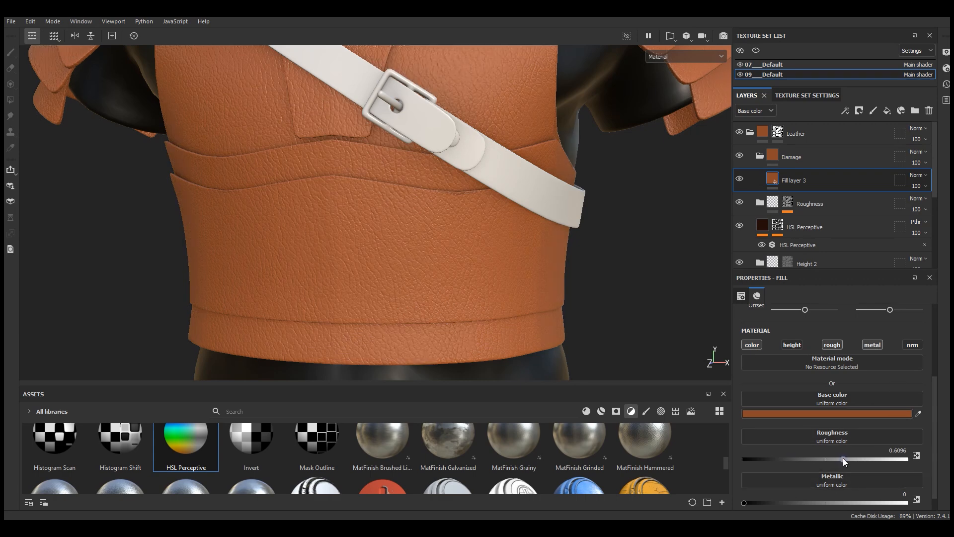
pyautogui.scroll(-3, 497, 278)
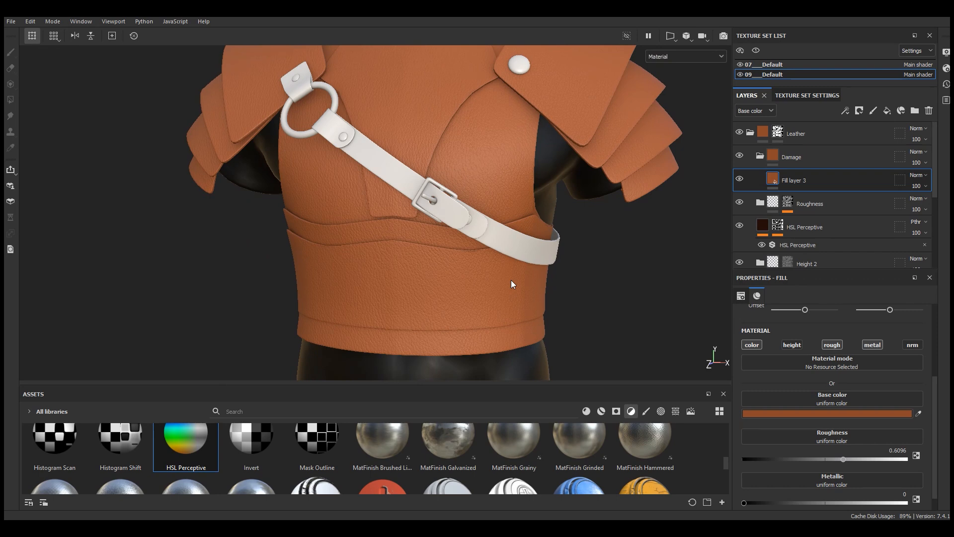
# Step: Slightly increase the saturation of the damage fill layer's orange-brown base color
pyautogui.click(867, 413)
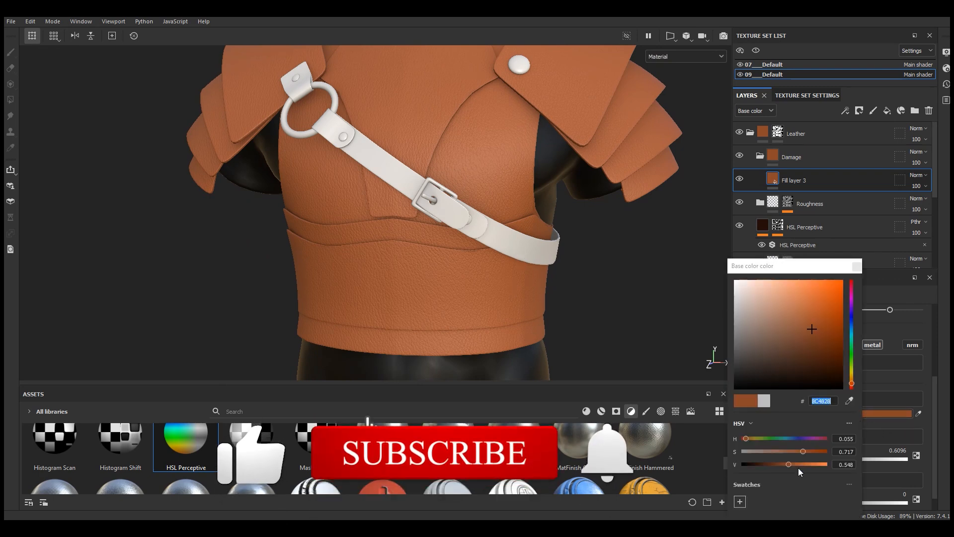
pyautogui.moveTo(806, 451); pyautogui.dragTo(810, 452)
pyautogui.click(857, 267)
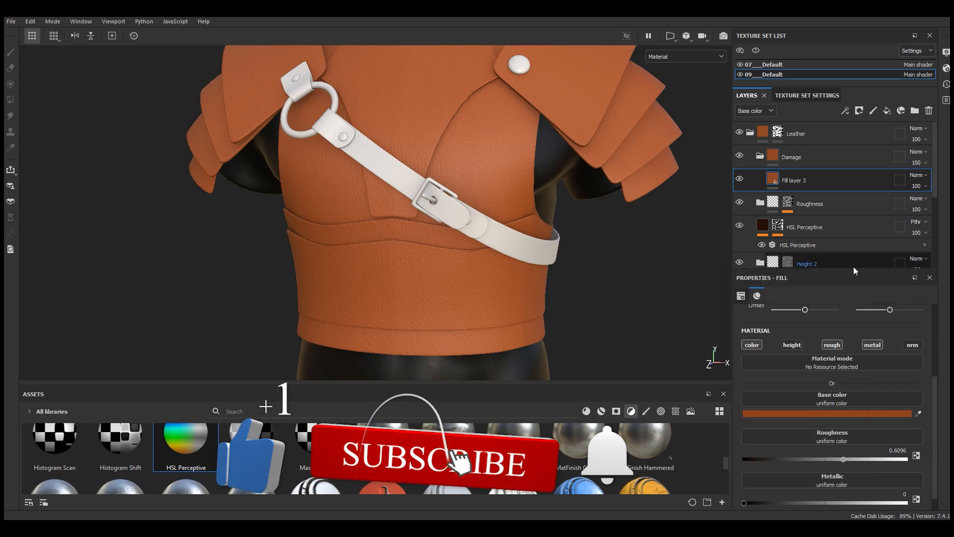
pyautogui.scroll(2, 430, 310)
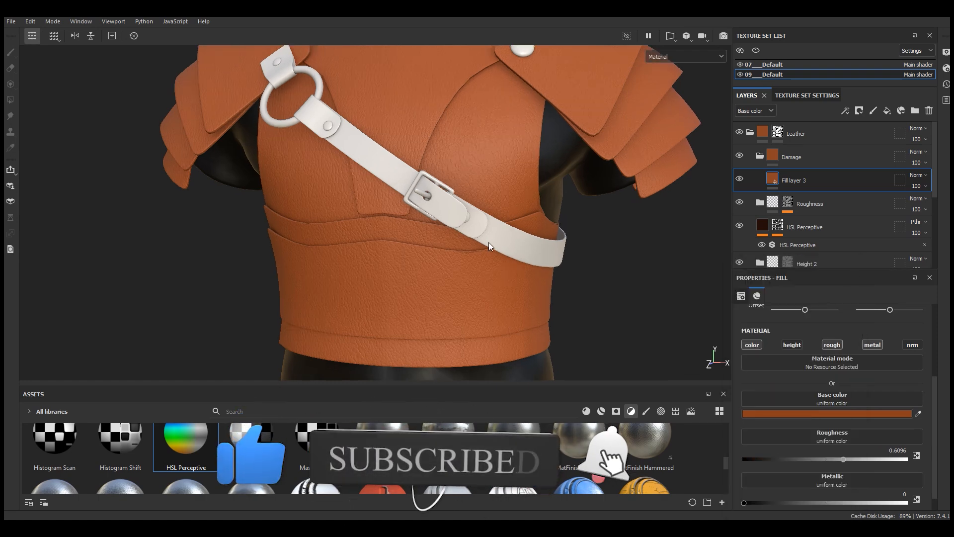
# Step: Add a black mask to the Damage folder and put a fill effect in that mask
pyautogui.click(844, 157)
pyautogui.click(901, 111)
pyautogui.click(869, 134)
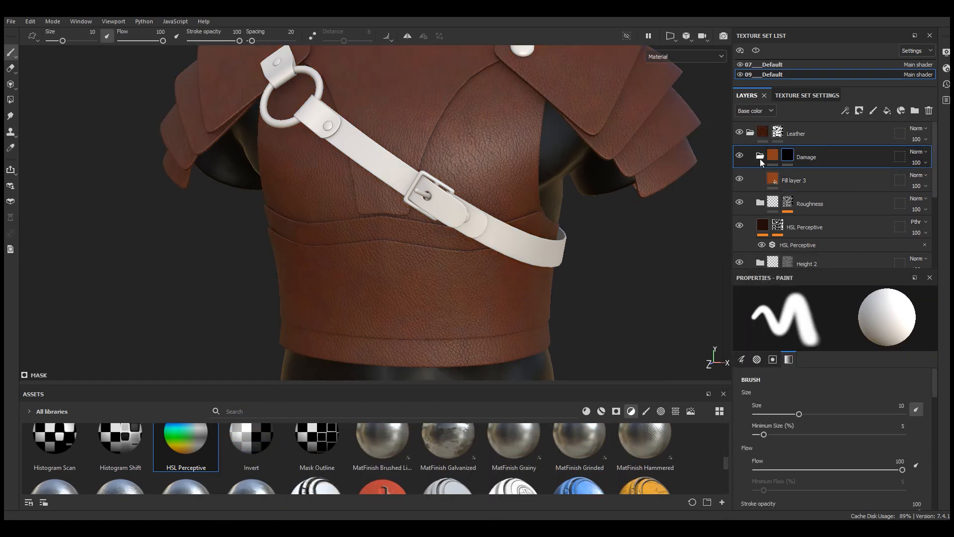
pyautogui.scroll(1, 374, 231)
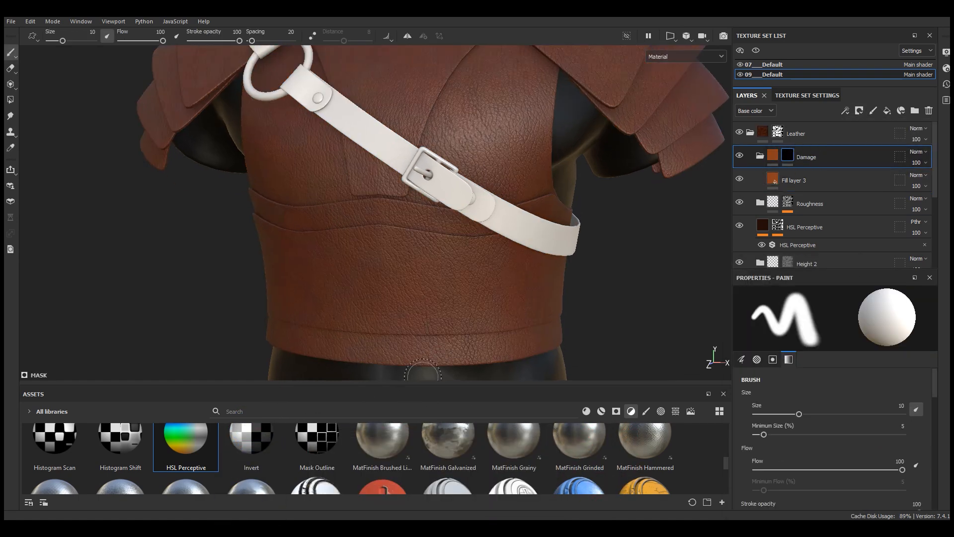
pyautogui.click(845, 111)
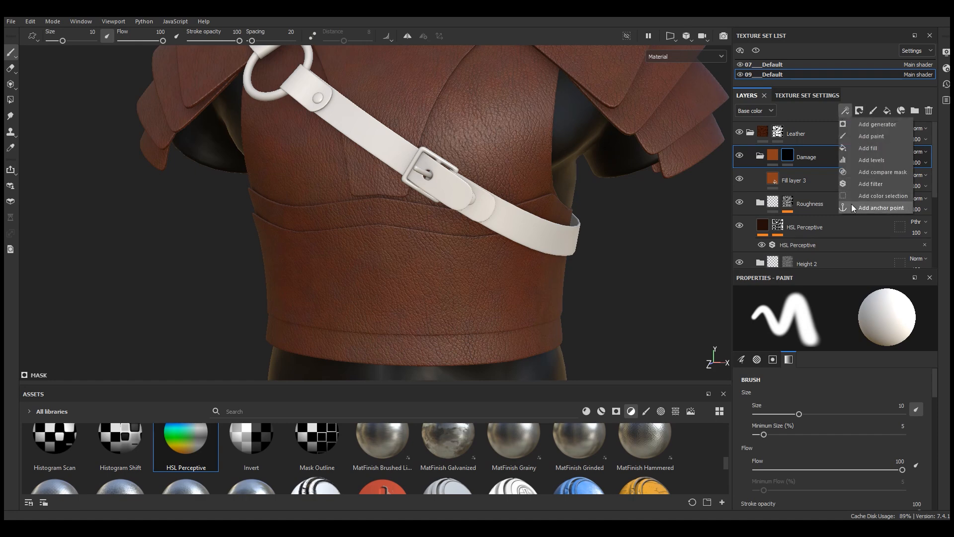
pyautogui.click(869, 148)
# Step: Assign the BnW Spots 1 texture to the grayscale of the Damage mask's fill effect
pyautogui.moveTo(471, 268); pyautogui.dragTo(432, 213, button='middle')
pyautogui.keyDown('alt'); pyautogui.moveTo(432, 214); pyautogui.dragTo(515, 244, button='right'); pyautogui.keyUp('alt')
pyautogui.moveTo(475, 383); pyautogui.dragTo(475, 276)
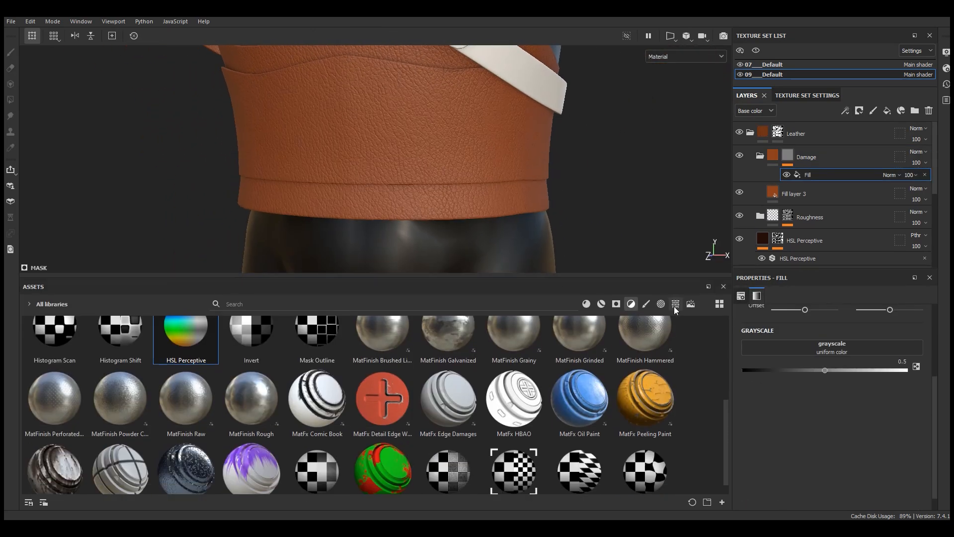
pyautogui.click(675, 305)
pyautogui.click(331, 303)
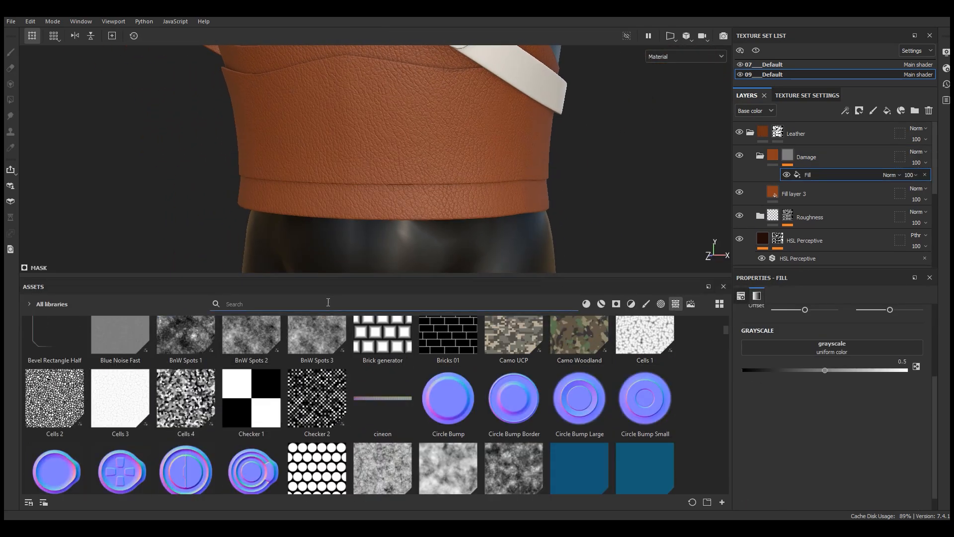
pyautogui.scroll(2, 184, 367)
pyautogui.scroll(-2, 186, 373)
pyautogui.click(195, 338)
pyautogui.moveTo(194, 338); pyautogui.dragTo(815, 351)
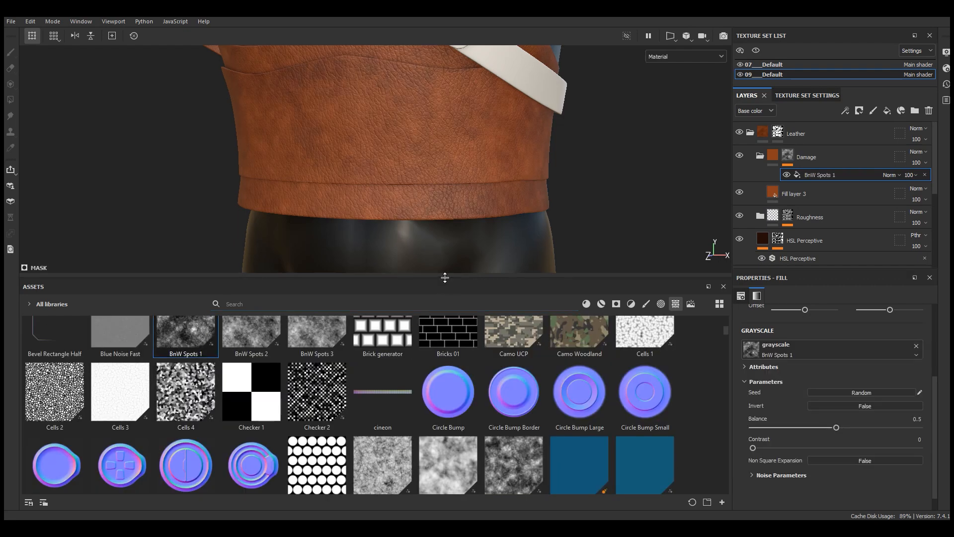
pyautogui.moveTo(444, 278); pyautogui.dragTo(444, 386)
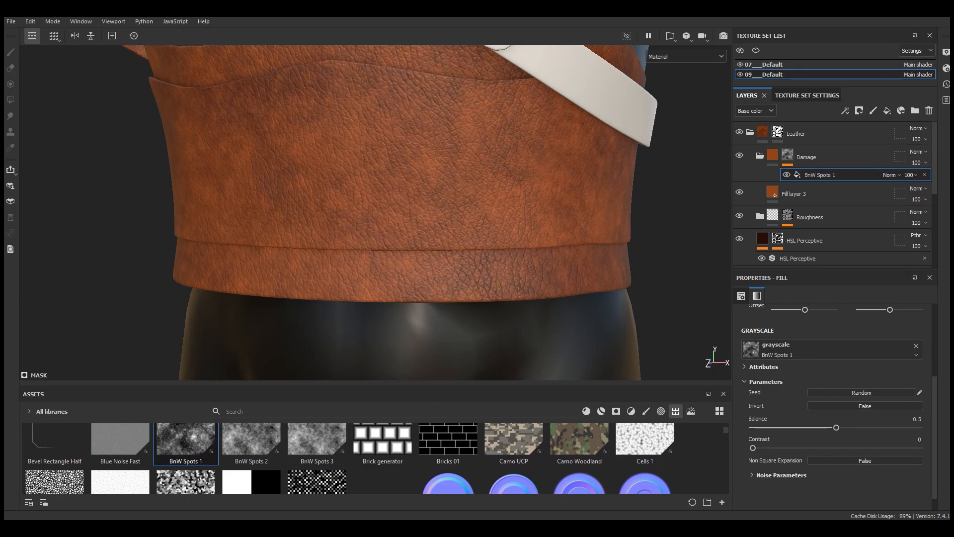
# Step: Switch the BnW Spots 1 mask fill to tri-planar projection
pyautogui.scroll(3, 809, 332)
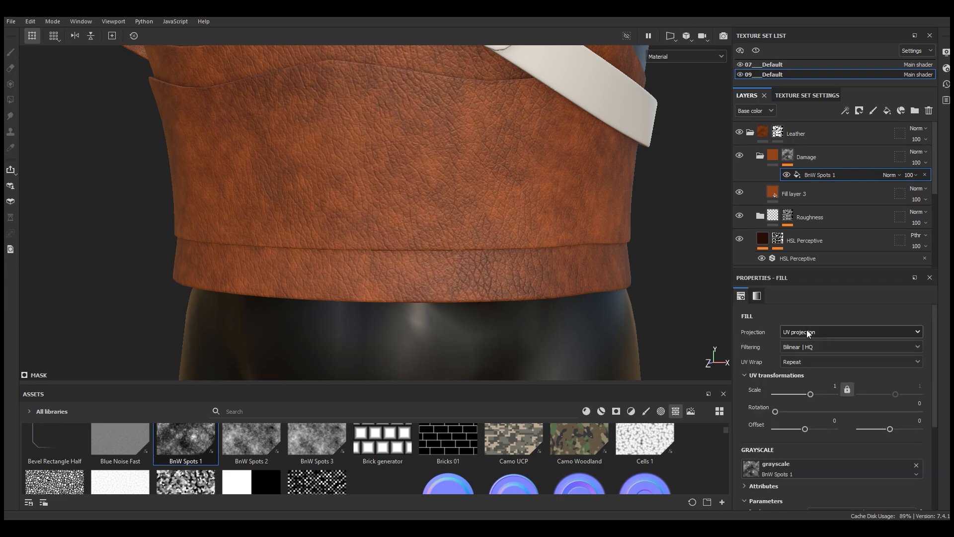
pyautogui.click(807, 332)
pyautogui.click(800, 364)
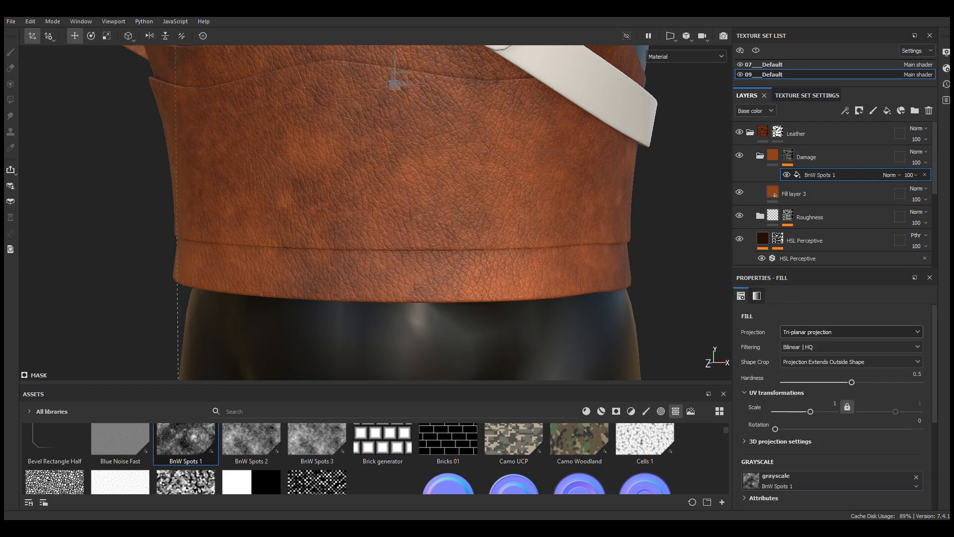
# Step: Set the BnW Spots 1 mask fill's balance to 0.41 and its contrast to 0.67
pyautogui.scroll(-1, 936, 407)
pyautogui.scroll(-4, 936, 407)
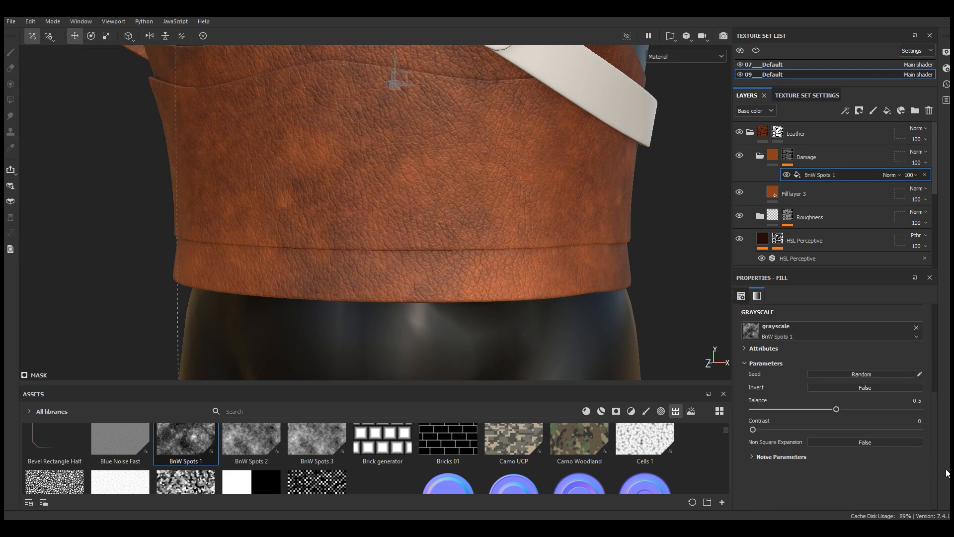
pyautogui.moveTo(817, 414); pyautogui.dragTo(815, 411)
pyautogui.moveTo(754, 429); pyautogui.dragTo(864, 431)
pyautogui.moveTo(811, 410)
pyautogui.mouseDown()
pyautogui.moveTo(801, 410)
pyautogui.moveTo(820, 409)
pyautogui.mouseUp()
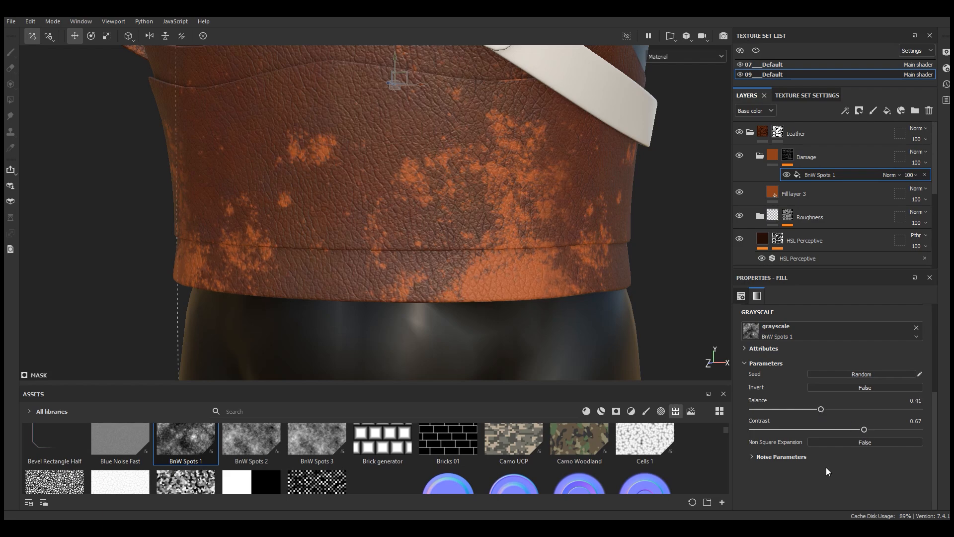
pyautogui.scroll(-5, 440, 365)
pyautogui.keyDown('alt'); pyautogui.moveTo(440, 367); pyautogui.dragTo(432, 410, button='middle'); pyautogui.keyUp('alt')
pyautogui.scroll(3, 480, 337)
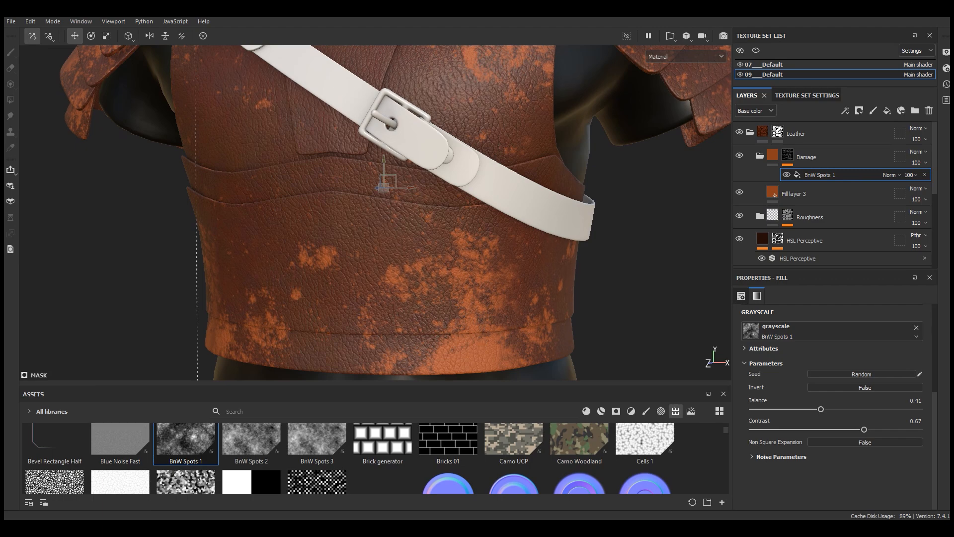
# Step: Add a Metal Edge Wear generator above BnW Spots 1 in the Damage folder's mask
pyautogui.click(845, 112)
pyautogui.keyDown('alt'); pyautogui.moveTo(475, 339); pyautogui.dragTo(477, 333, button='middle'); pyautogui.keyUp('alt')
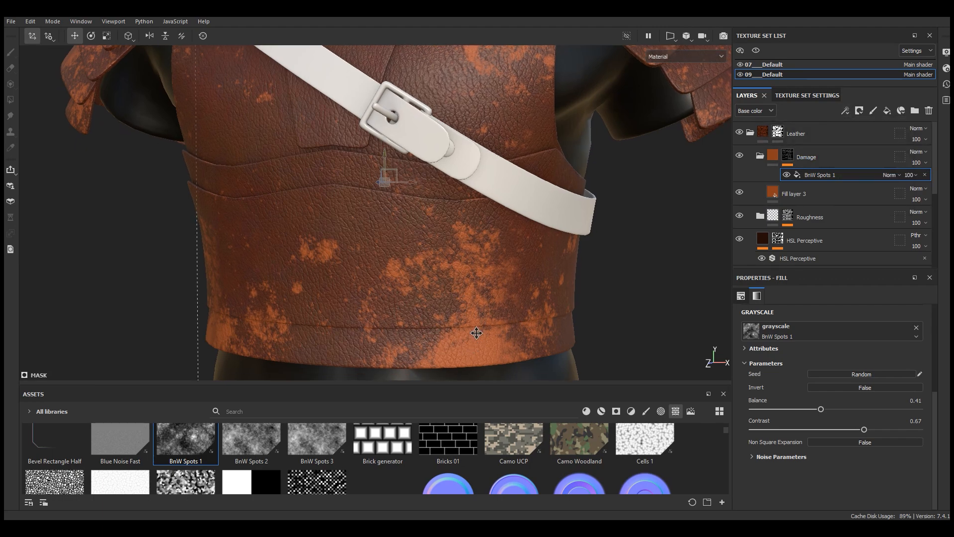
pyautogui.scroll(3, 476, 330)
pyautogui.scroll(-6, 479, 305)
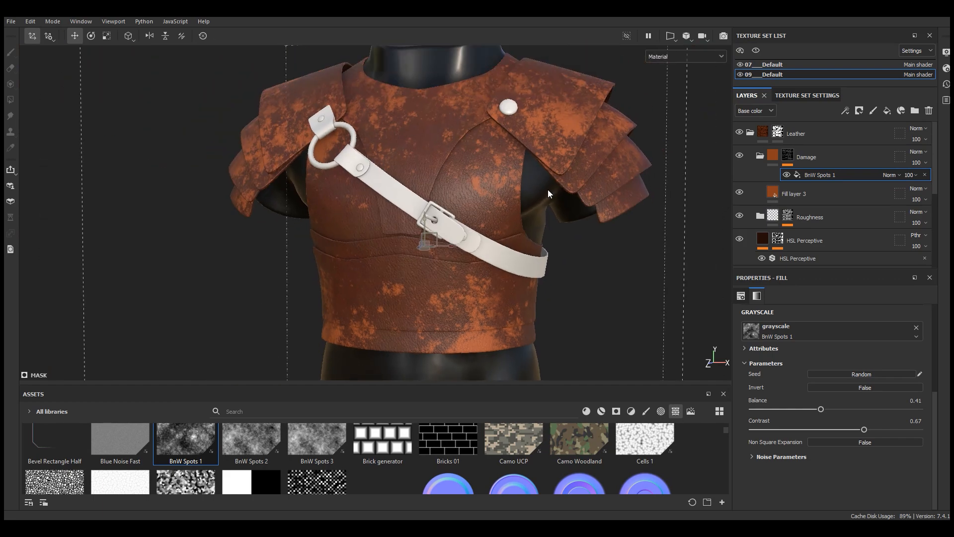
pyautogui.scroll(3, 565, 113)
pyautogui.click(845, 111)
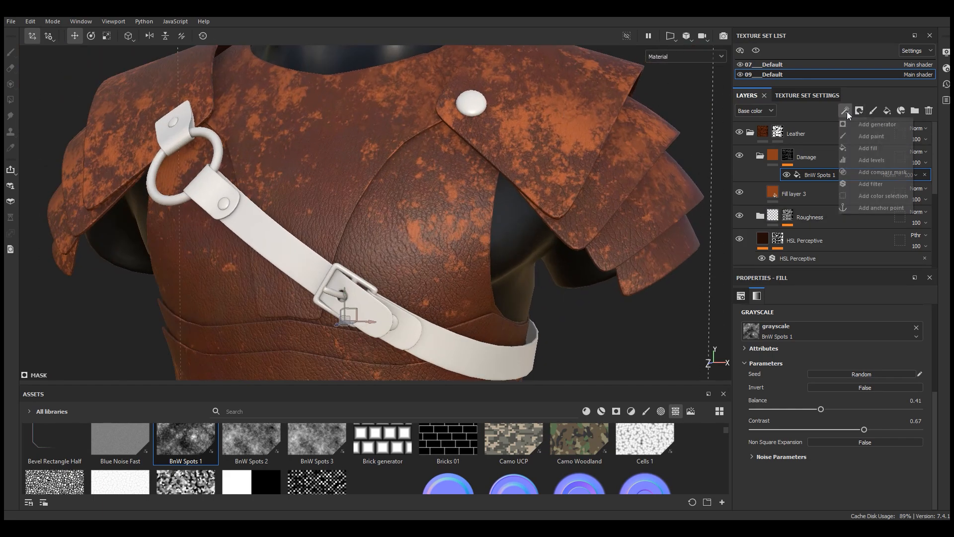
pyautogui.click(876, 124)
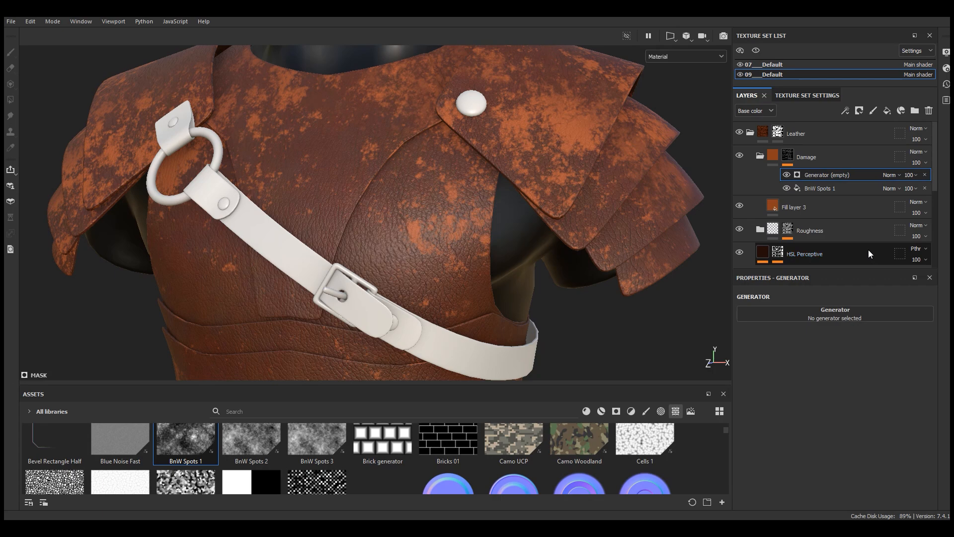
pyautogui.click(833, 316)
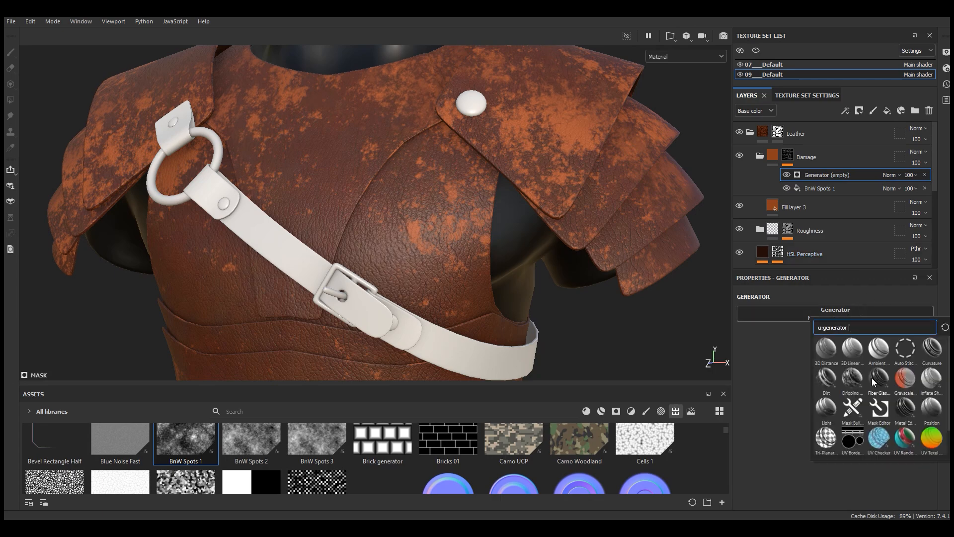
pyautogui.click(905, 409)
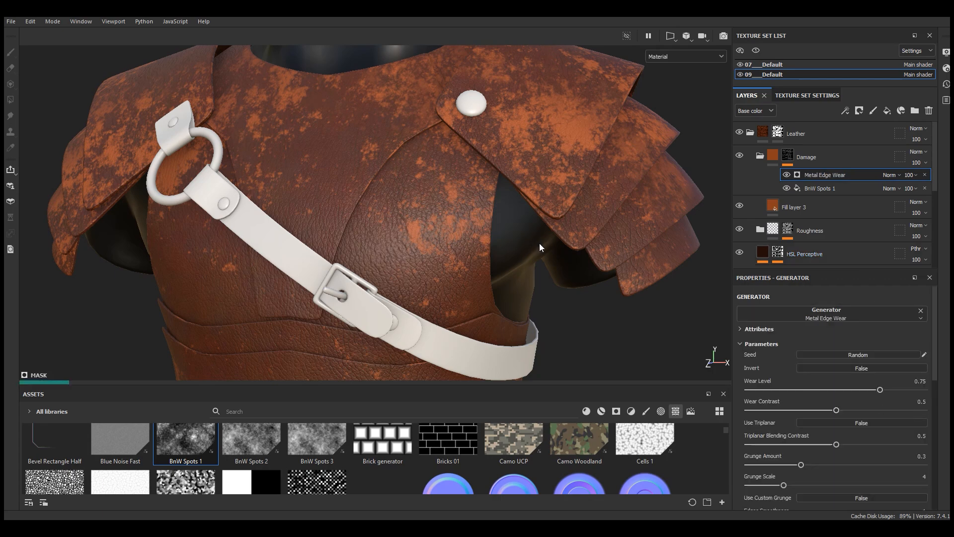
# Step: Set the Metal Edge Wear generator's blending mode to Screen
pyautogui.scroll(-3, 540, 243)
pyautogui.scroll(3, 446, 234)
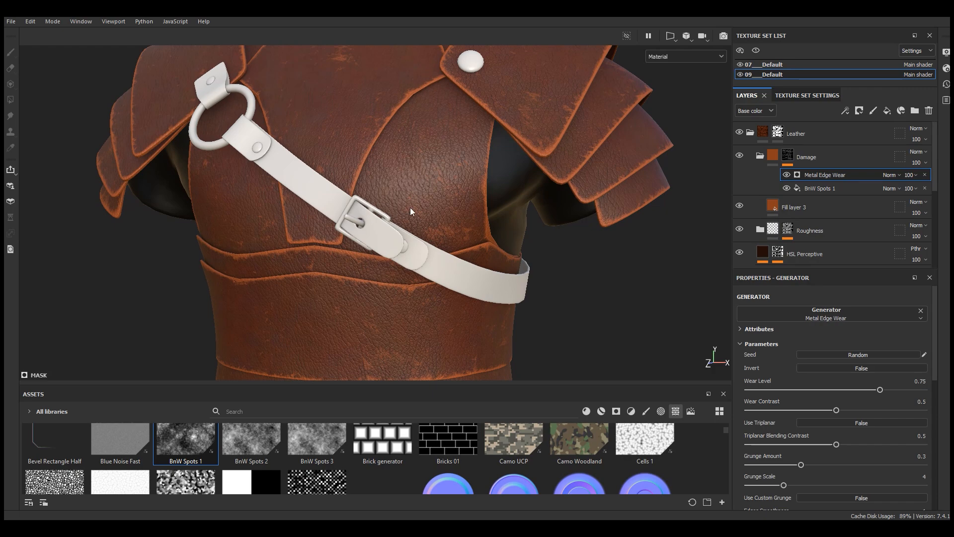
pyautogui.click(889, 175)
pyautogui.click(898, 339)
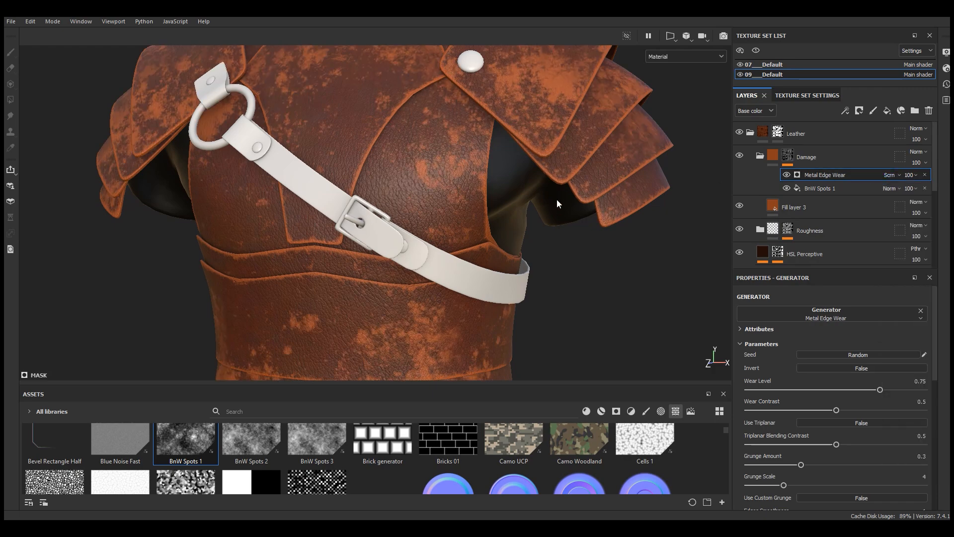
pyautogui.scroll(-3, 557, 196)
pyautogui.scroll(7, 571, 100)
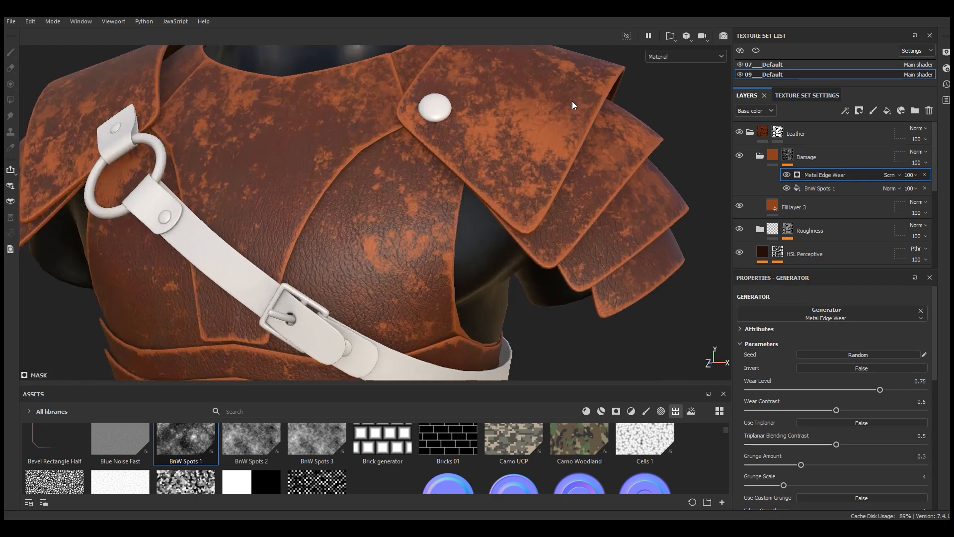
# Step: Darken the damage fill layer's base color to about HSV 0.055, 0.837, 0.337
pyautogui.click(804, 207)
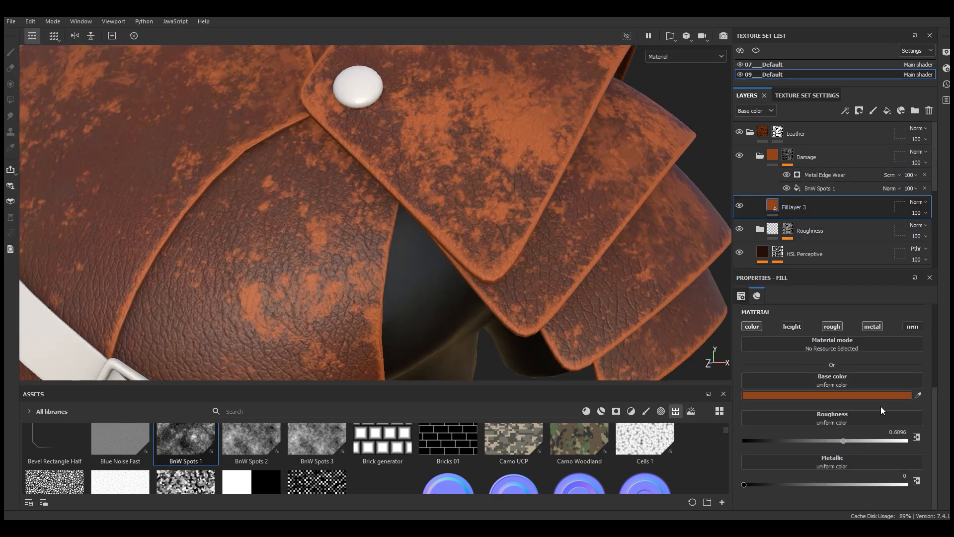
pyautogui.click(863, 396)
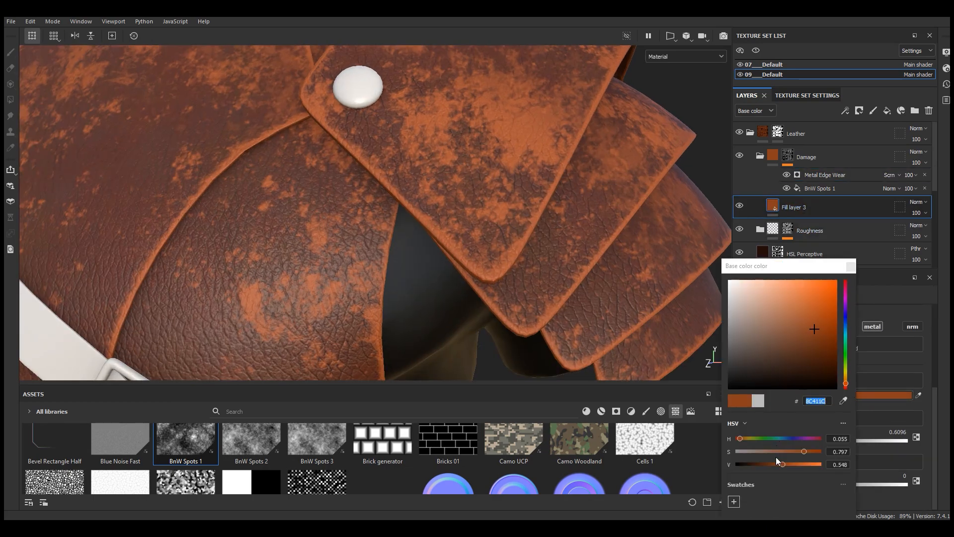
pyautogui.moveTo(773, 463)
pyautogui.mouseDown()
pyautogui.moveTo(765, 465)
pyautogui.moveTo(806, 450)
pyautogui.moveTo(764, 464)
pyautogui.mouseUp()
pyautogui.press('f')
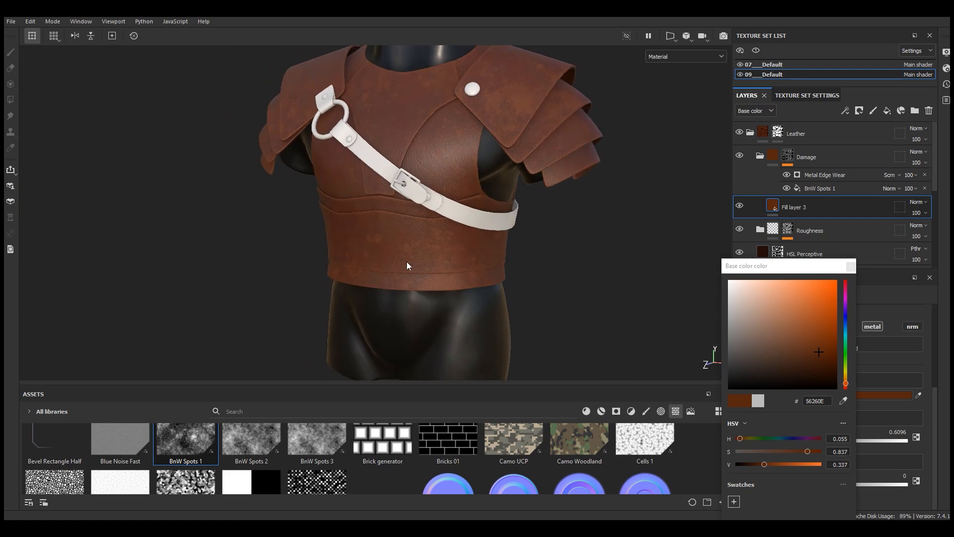
pyautogui.scroll(5, 425, 254)
pyautogui.moveTo(762, 464); pyautogui.dragTo(765, 463)
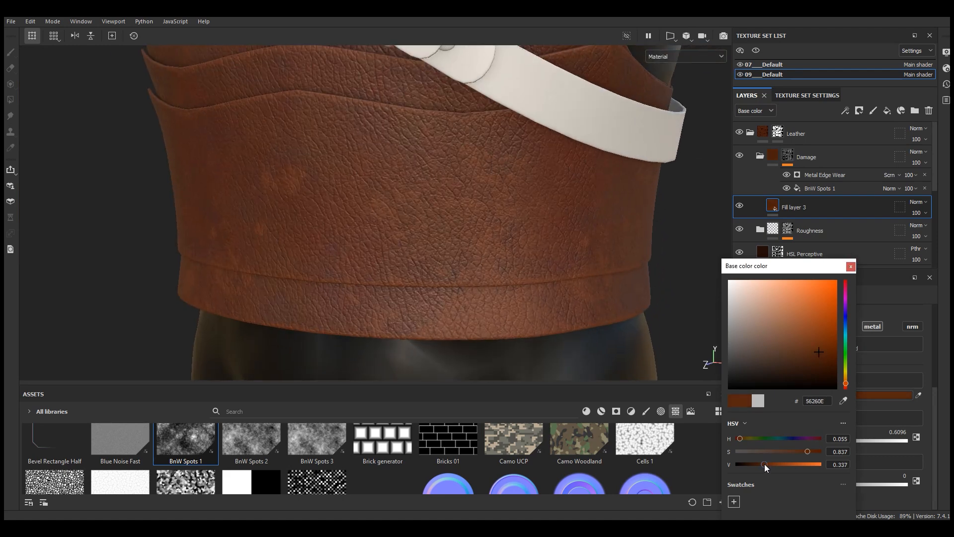
pyautogui.moveTo(764, 464); pyautogui.dragTo(765, 464)
pyautogui.click(851, 267)
pyautogui.scroll(-5, 455, 349)
pyautogui.keyDown('alt'); pyautogui.moveTo(546, 244); pyautogui.dragTo(591, 232); pyautogui.keyUp('alt')
pyautogui.scroll(5, 546, 124)
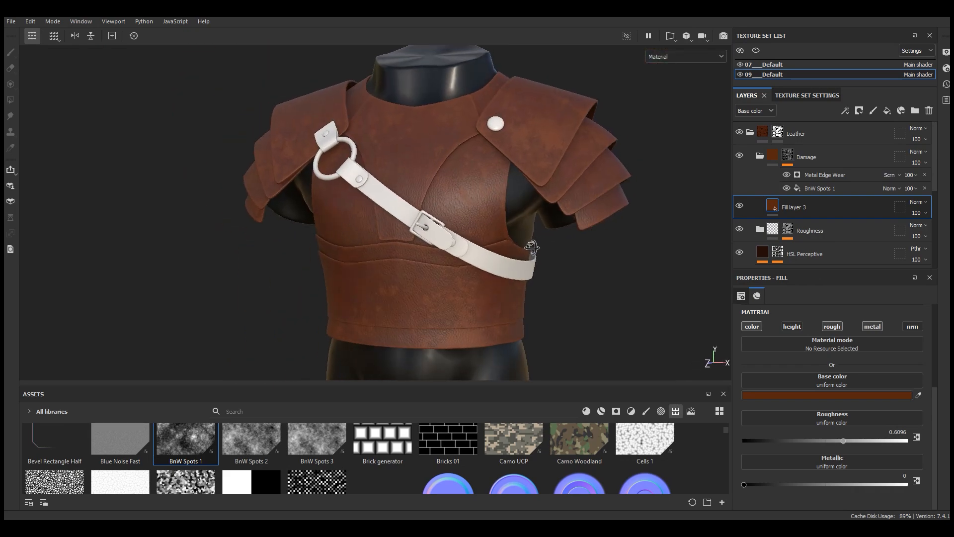
# Step: Set the Metal Edge Wear generator's wear level to 0.77 and its wear contrast to 0.71
pyautogui.click(824, 174)
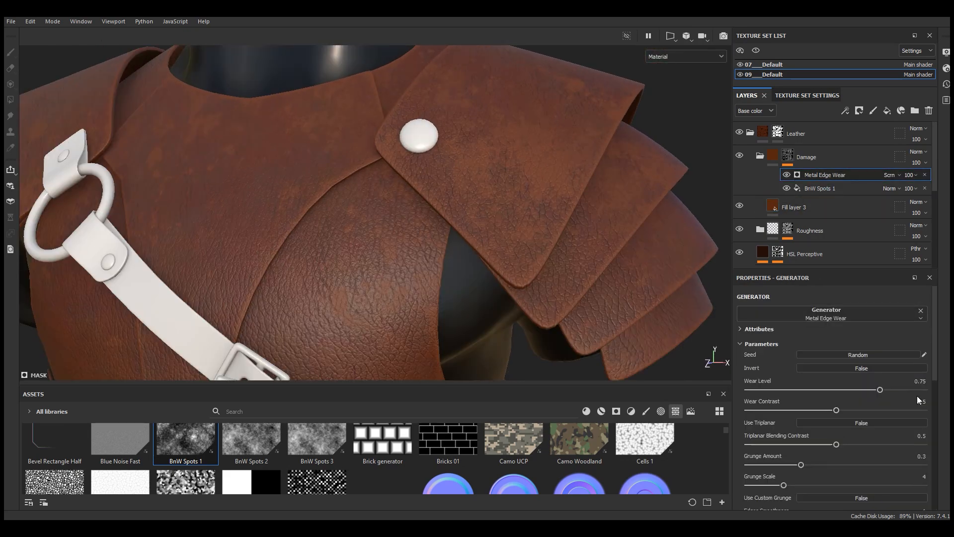
pyautogui.moveTo(836, 411); pyautogui.dragTo(883, 389)
pyautogui.scroll(-1, 937, 393)
pyautogui.scroll(-3, 936, 398)
pyautogui.scroll(-3, 937, 415)
pyautogui.scroll(2, 937, 415)
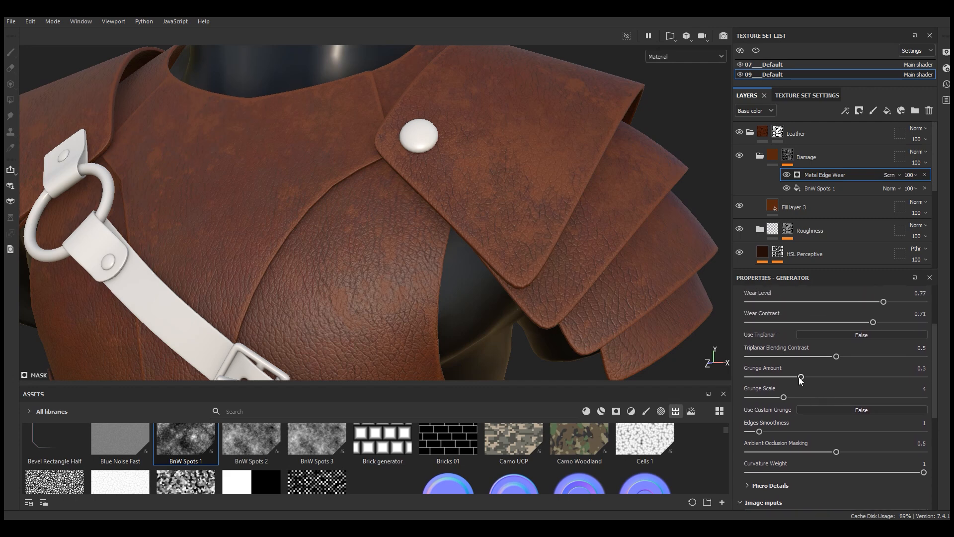
# Step: Reduce the opacity of BnW Spots 1 in the Damage mask to 50
pyautogui.click(840, 188)
pyautogui.click(909, 188)
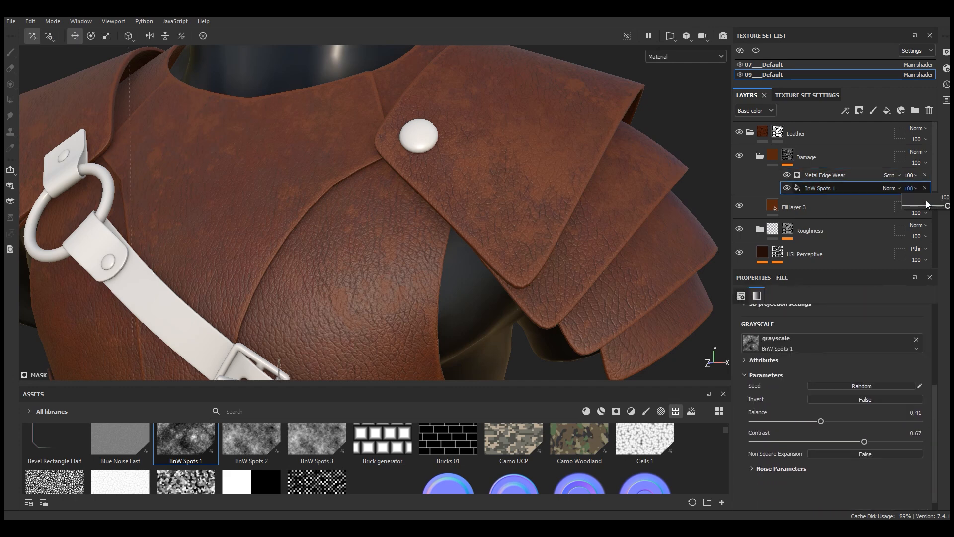
pyautogui.moveTo(948, 209); pyautogui.dragTo(926, 208)
pyautogui.scroll(-5, 531, 137)
pyautogui.keyDown('alt'); pyautogui.moveTo(531, 137); pyautogui.dragTo(564, 174); pyautogui.keyUp('alt')
pyautogui.scroll(6, 387, 115)
pyautogui.keyDown('alt'); pyautogui.moveTo(427, 132); pyautogui.dragTo(467, 145); pyautogui.keyUp('alt')
# Step: Raise the Metal Edge Wear generator's wear level to 0.8
pyautogui.click(840, 175)
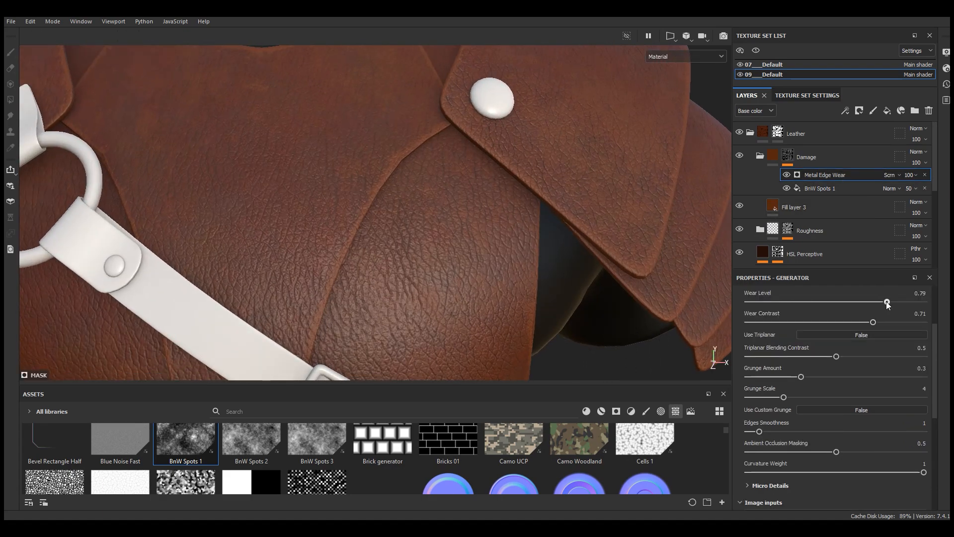
pyautogui.moveTo(889, 304); pyautogui.dragTo(890, 305)
pyautogui.scroll(-4, 580, 209)
pyautogui.keyDown('alt'); pyautogui.moveTo(607, 197); pyautogui.dragTo(561, 194); pyautogui.keyUp('alt')
pyautogui.scroll(6, 349, 168)
pyautogui.keyDown('alt'); pyautogui.moveTo(477, 191); pyautogui.dragTo(507, 222); pyautogui.keyUp('alt')
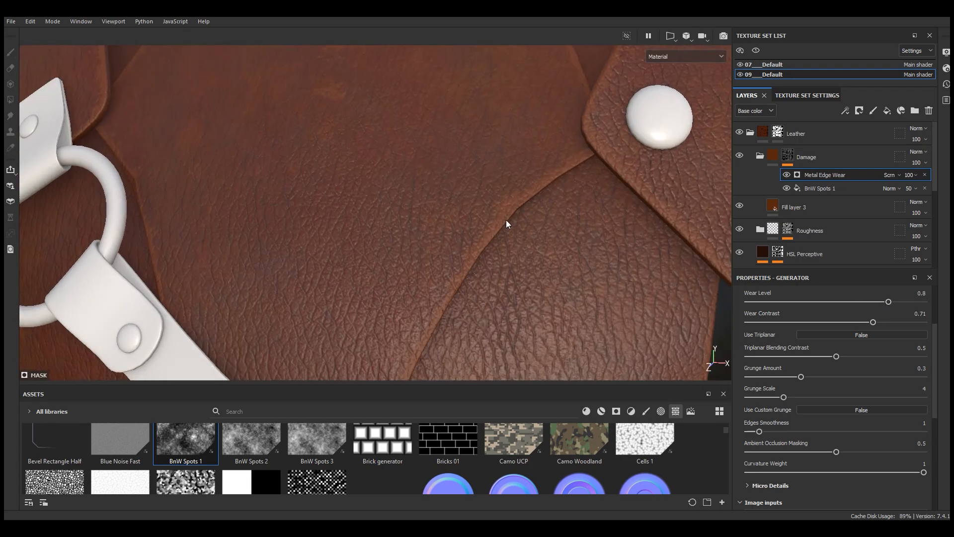
# Step: Compare the chest armor with the Damage folder hidden and shown, close up and as a whole
pyautogui.click(739, 156)
pyautogui.click(740, 156)
pyautogui.click(739, 156)
pyautogui.click(739, 156)
pyautogui.click(739, 156)
pyautogui.click(739, 156)
pyautogui.keyDown('alt'); pyautogui.moveTo(572, 156); pyautogui.dragTo(475, 181, button='right'); pyautogui.keyUp('alt')
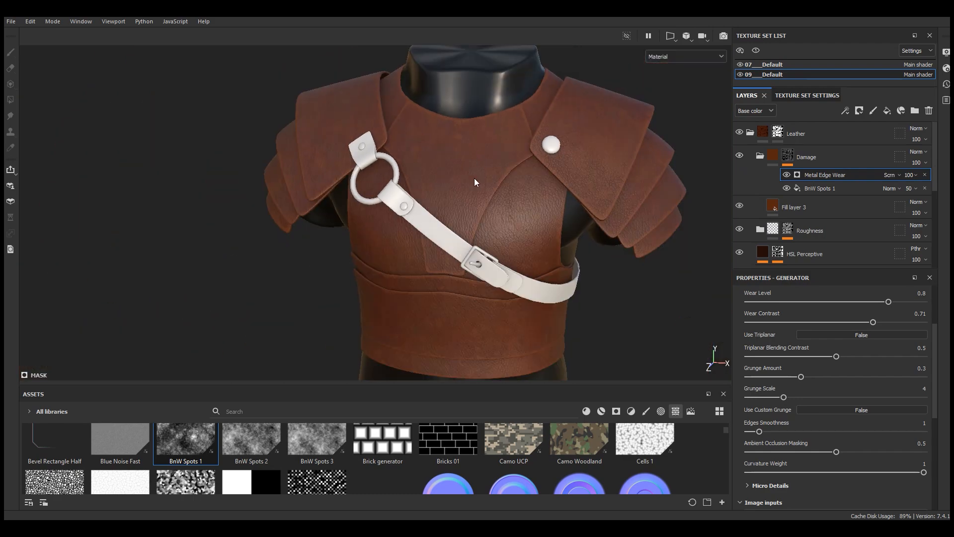
pyautogui.keyDown('alt'); pyautogui.moveTo(475, 181); pyautogui.dragTo(505, 211); pyautogui.keyUp('alt')
pyautogui.keyDown('alt'); pyautogui.moveTo(516, 232); pyautogui.dragTo(488, 221, button='middle'); pyautogui.keyUp('alt')
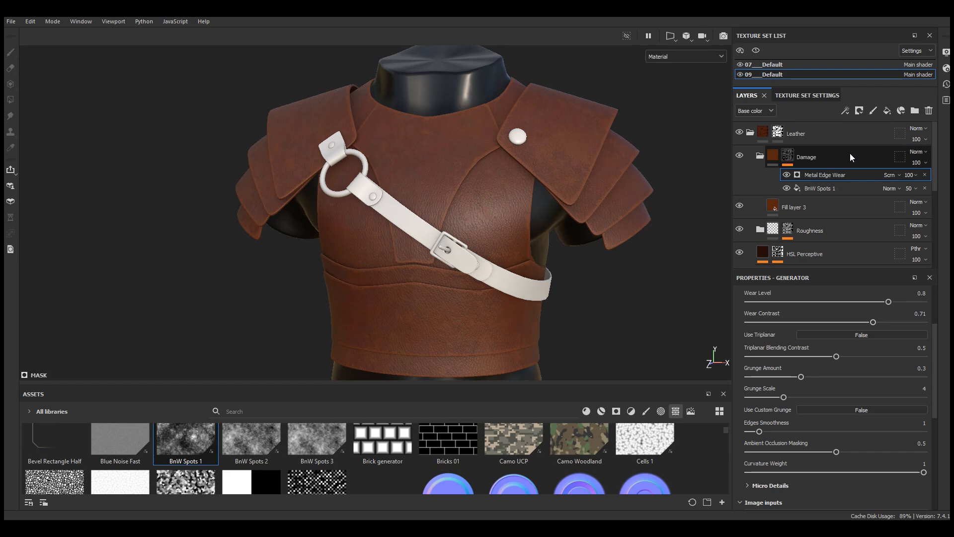
# Step: Rename the fill layer in the Damage folder as Base
pyautogui.doubleClick(799, 206)
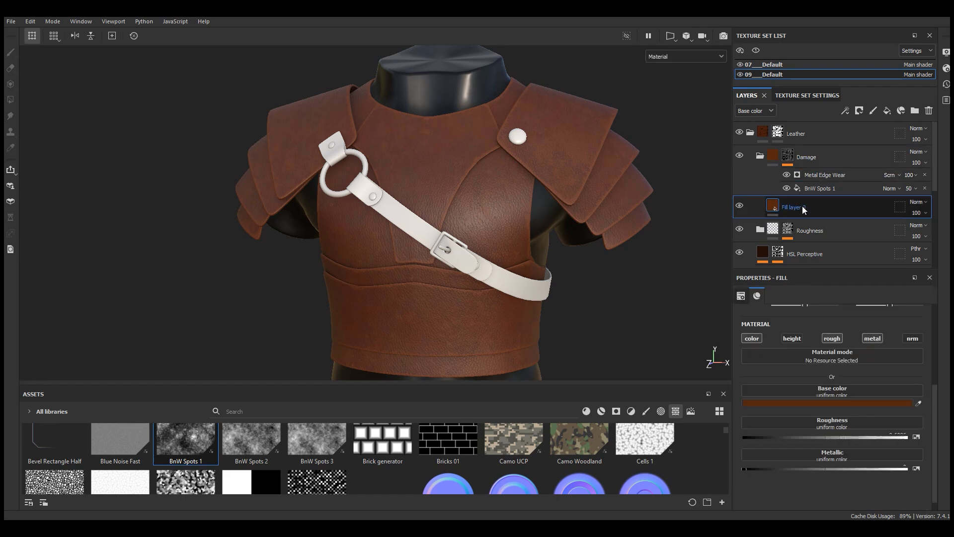
pyautogui.write('Base')
pyautogui.press('Return')
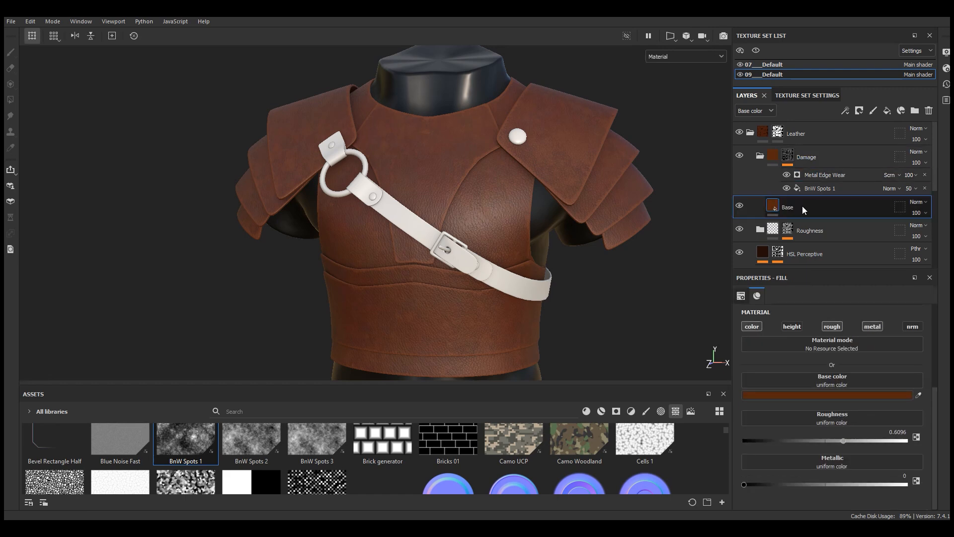
# Step: Duplicate the Height 2 folder into the Damage folder, directly above the Base fill layer
pyautogui.scroll(-3, 815, 218)
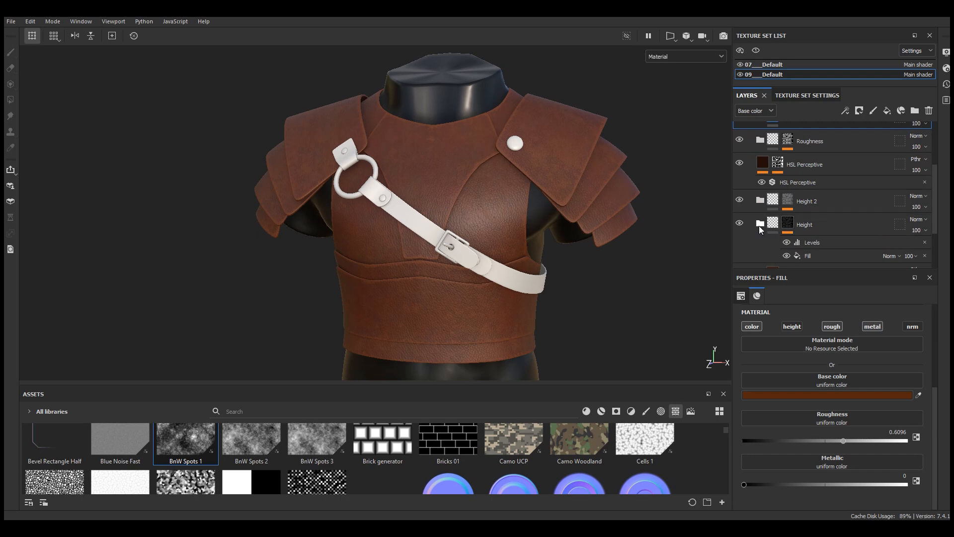
pyautogui.click(739, 199)
pyautogui.scroll(5, 472, 192)
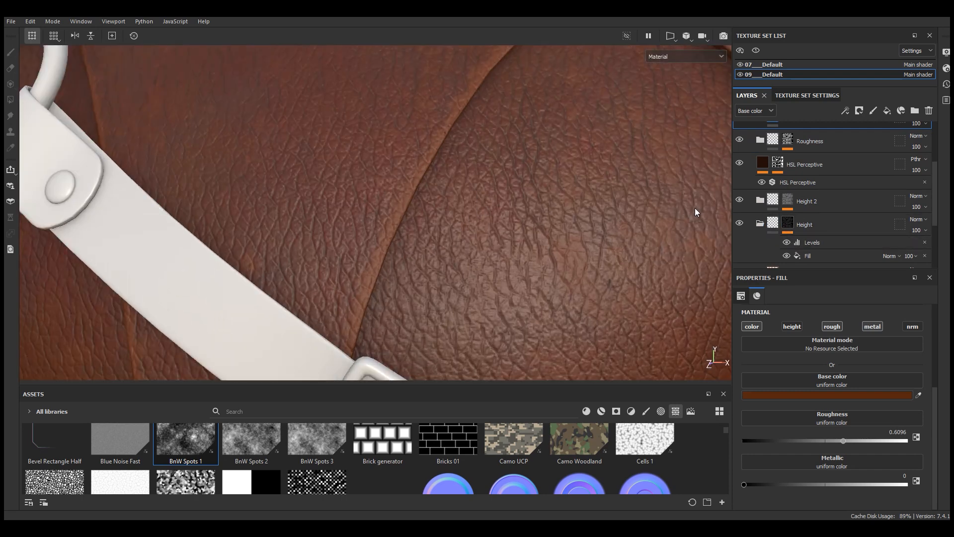
pyautogui.click(774, 201)
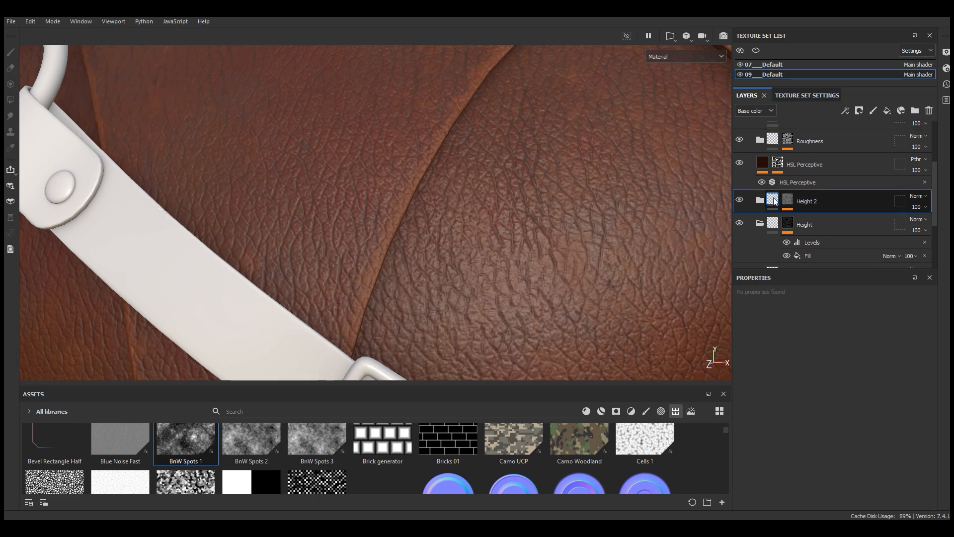
pyautogui.scroll(3, 790, 211)
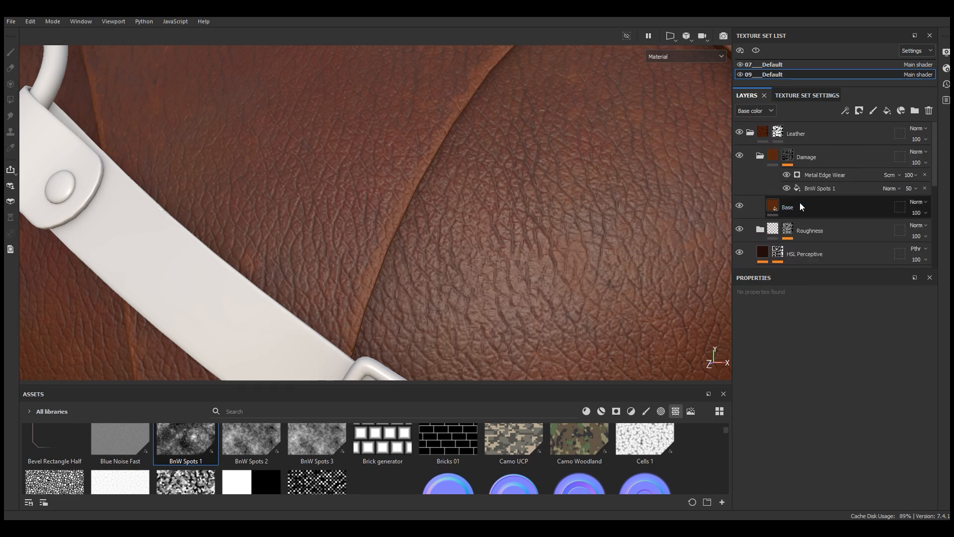
pyautogui.click(799, 203)
pyautogui.hotkey('ctrl', 'z')
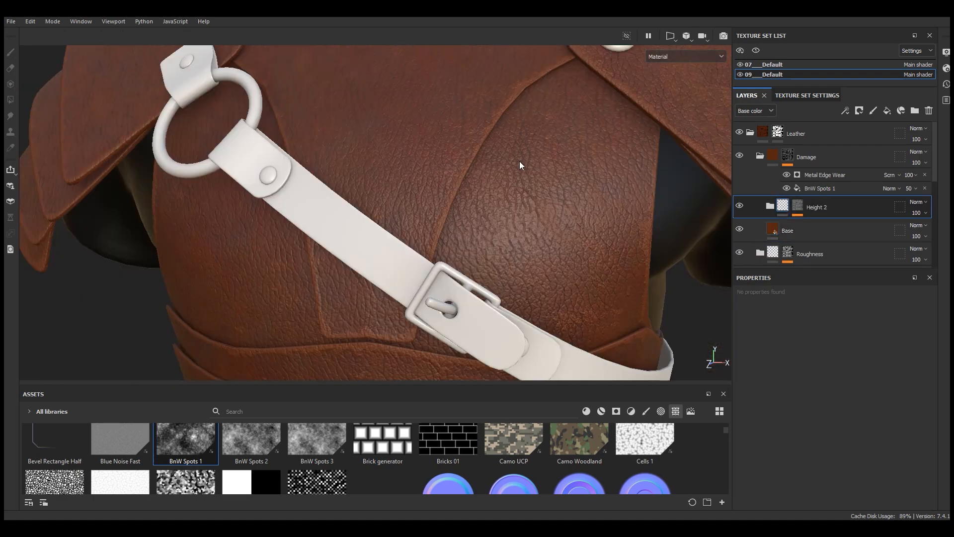
# Step: Compare the chest leather with the copied Height 2 folder hidden and shown
pyautogui.scroll(-5, 520, 160)
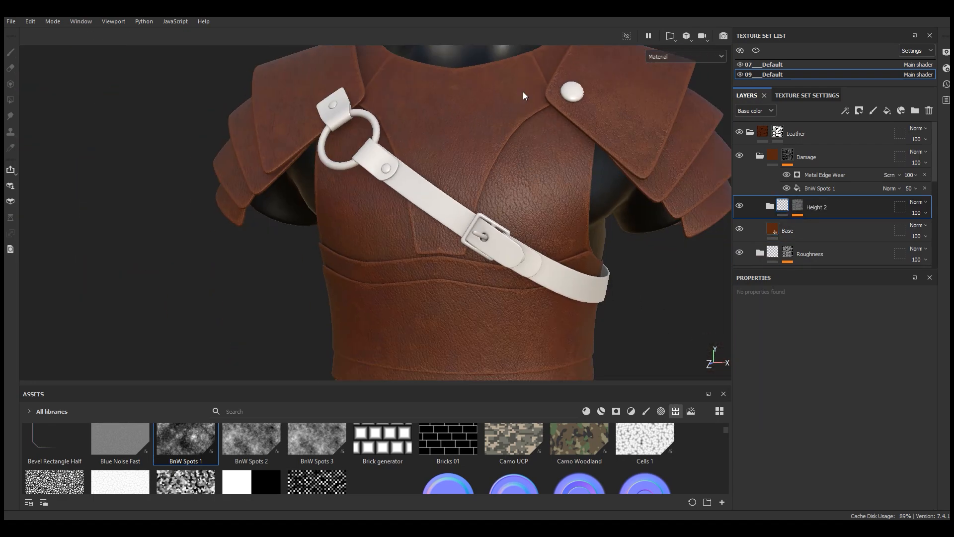
pyautogui.scroll(6, 532, 100)
pyautogui.click(739, 205)
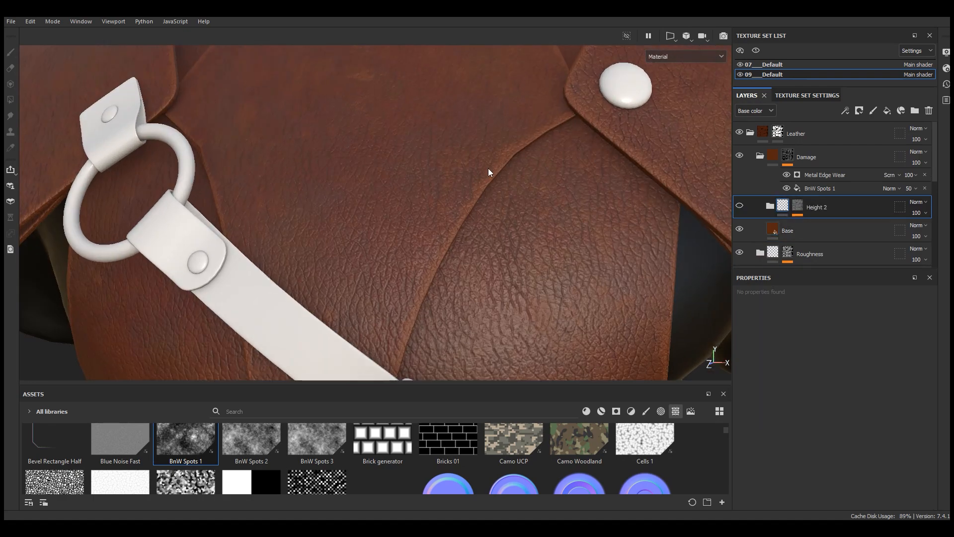
pyautogui.keyDown('alt'); pyautogui.moveTo(595, 289); pyautogui.dragTo(491, 216, button='middle'); pyautogui.keyUp('alt')
pyautogui.keyDown('alt'); pyautogui.moveTo(491, 216); pyautogui.dragTo(531, 216, button='right'); pyautogui.keyUp('alt')
pyautogui.click(740, 206)
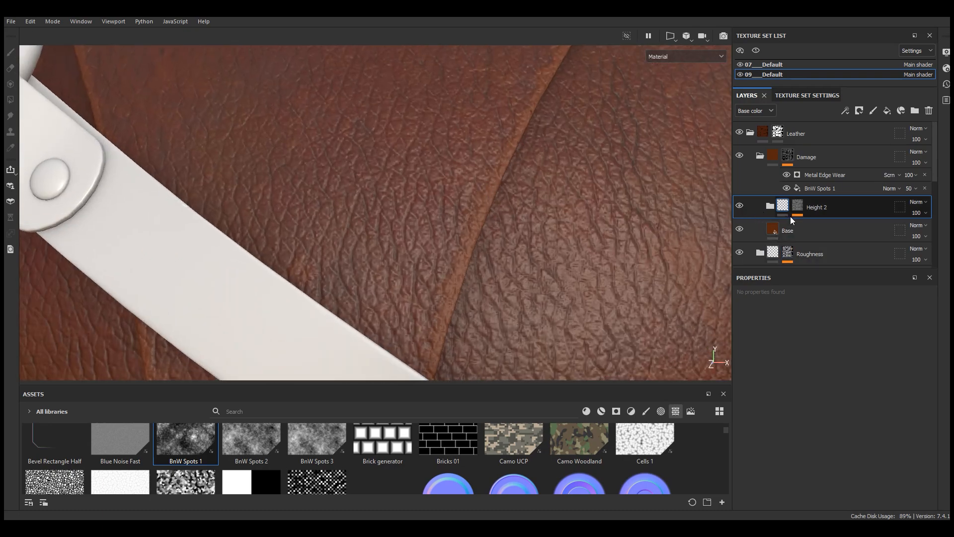
# Step: Set the height of the fill layer in the copied Height 2 folder to -0.0631
pyautogui.click(770, 206)
pyautogui.click(784, 229)
pyautogui.moveTo(820, 403)
pyautogui.mouseDown()
pyautogui.moveTo(807, 406)
pyautogui.moveTo(821, 404)
pyautogui.mouseUp()
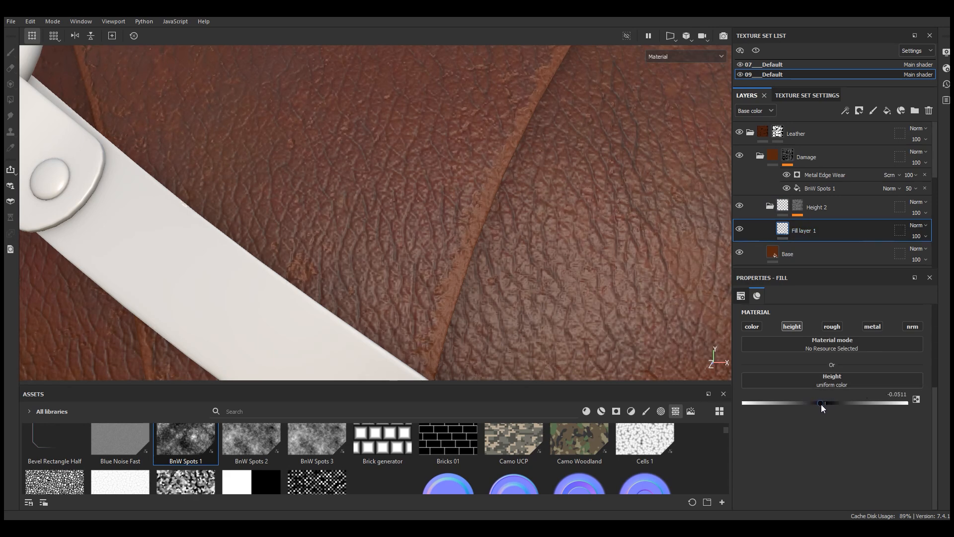
# Step: Set the scale of the leather bump fill in the copied Height 2 mask to 3 and inspect the grain
pyautogui.scroll(3, 826, 430)
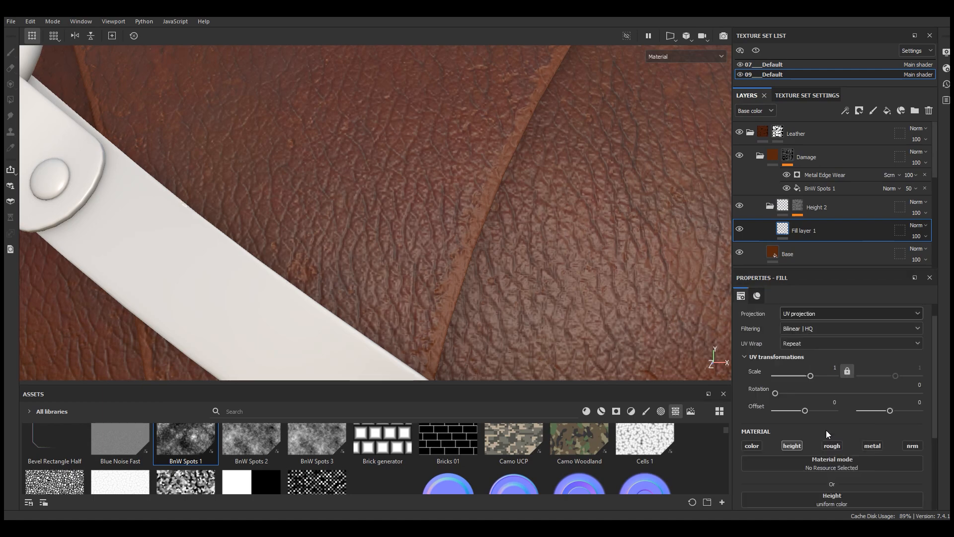
pyautogui.click(798, 205)
pyautogui.click(819, 238)
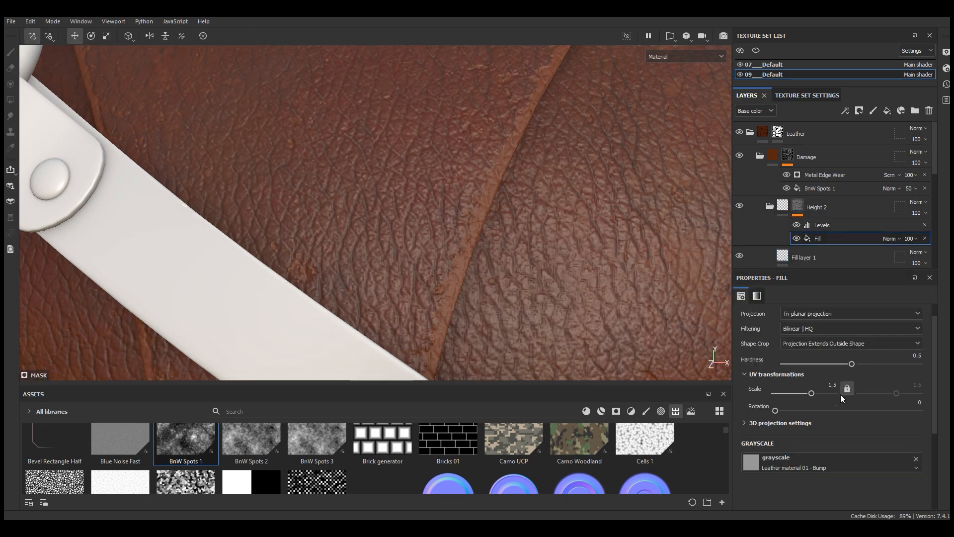
pyautogui.press('Return')
pyautogui.scroll(-6, 451, 204)
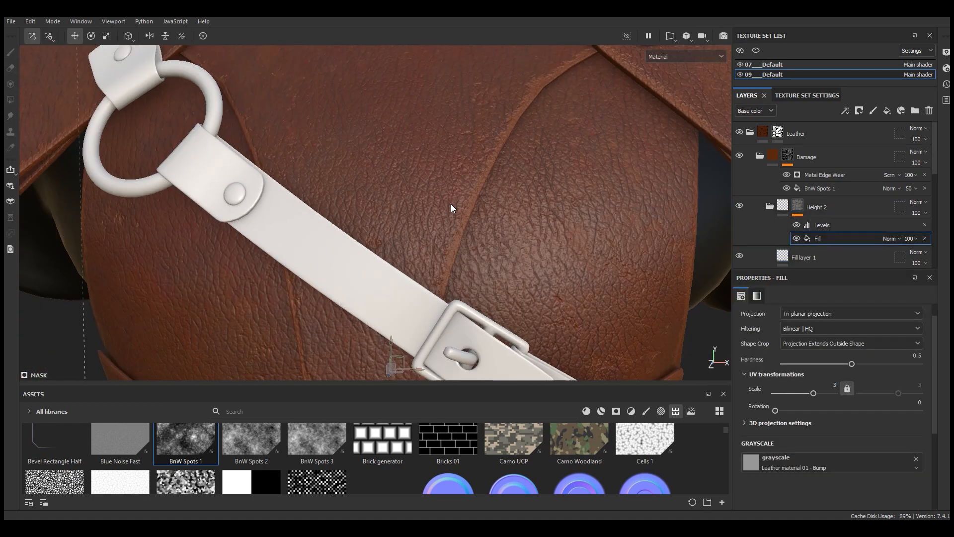
pyautogui.keyDown('alt'); pyautogui.moveTo(602, 250); pyautogui.dragTo(588, 264); pyautogui.keyUp('alt')
pyautogui.scroll(8, 587, 263)
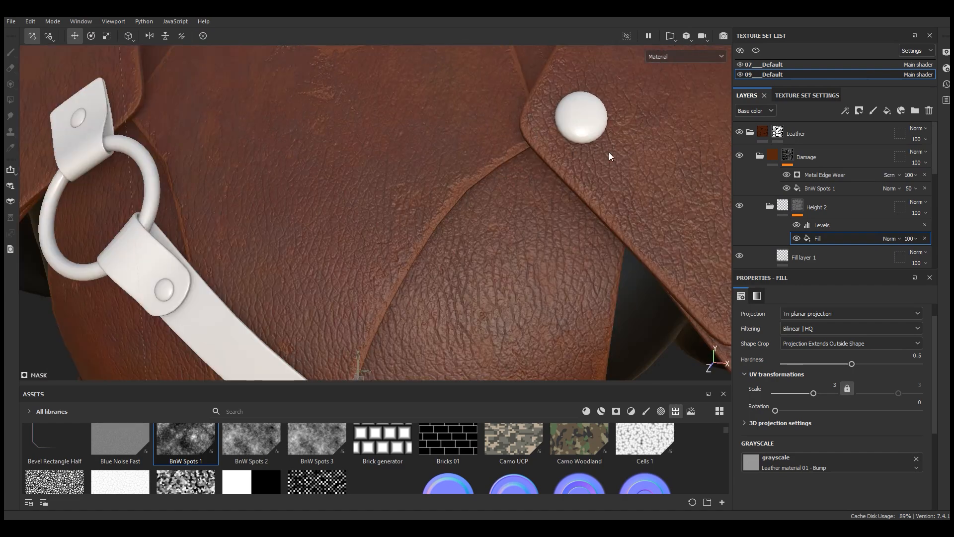
pyautogui.keyDown('alt'); pyautogui.moveTo(599, 159); pyautogui.dragTo(607, 197); pyautogui.keyUp('alt')
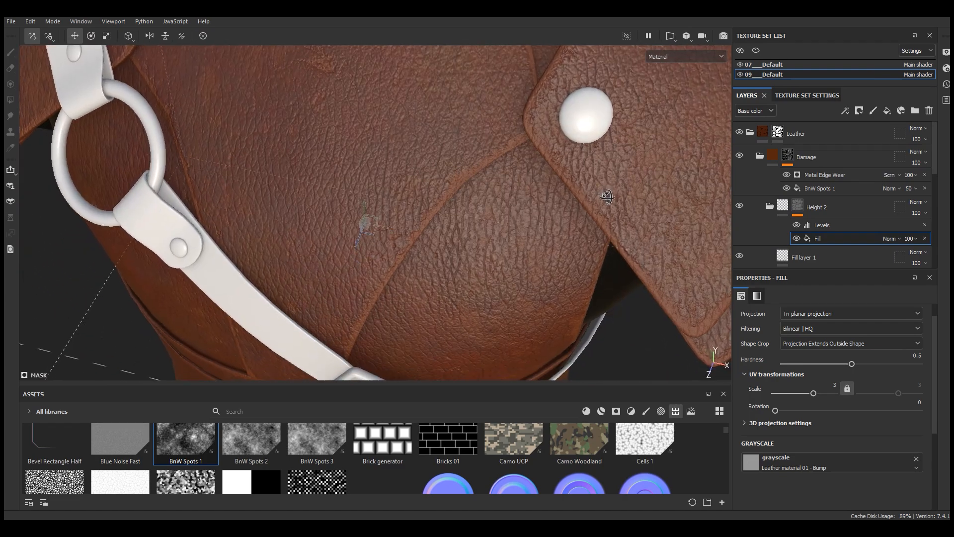
pyautogui.scroll(3, 607, 198)
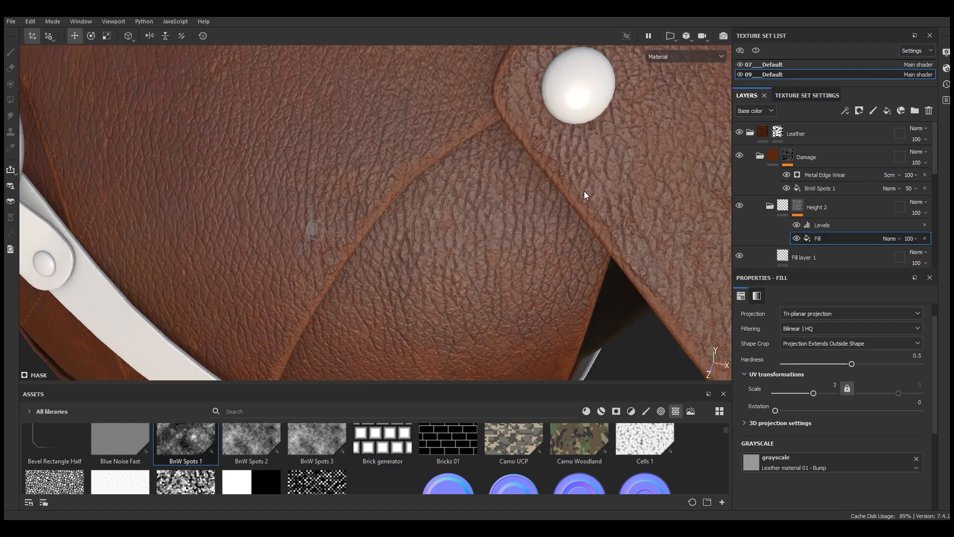
# Step: Set the height of the copied Height 2 folder's fill layer to -0.02 and check the whole armor
pyautogui.click(819, 258)
pyautogui.scroll(-3, 864, 462)
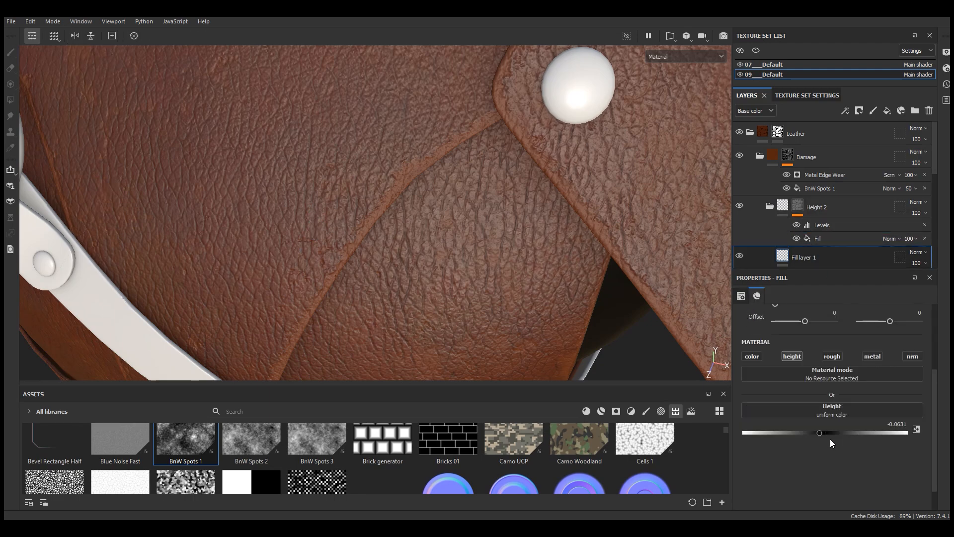
pyautogui.moveTo(898, 425); pyautogui.dragTo(916, 428)
pyautogui.write('2')
pyautogui.press('Return')
pyautogui.scroll(-6, 525, 229)
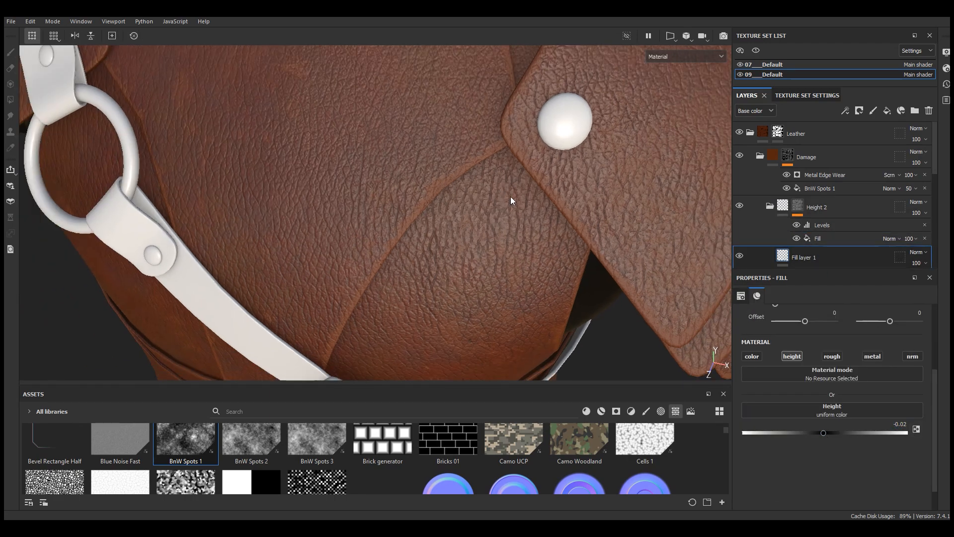
pyautogui.keyDown('alt'); pyautogui.moveTo(573, 222); pyautogui.dragTo(578, 180); pyautogui.keyUp('alt')
pyautogui.keyDown('alt'); pyautogui.moveTo(484, 241); pyautogui.dragTo(504, 178, button='middle'); pyautogui.keyUp('alt')
pyautogui.scroll(-3, 505, 179)
pyautogui.moveTo(505, 178)
pyautogui.keyDown('alt'); pyautogui.mouseDown()
pyautogui.moveTo(562, 154)
pyautogui.moveTo(413, 177)
pyautogui.moveTo(503, 185)
pyautogui.mouseUp(); pyautogui.keyUp('alt')
pyautogui.scroll(3, 471, 343)
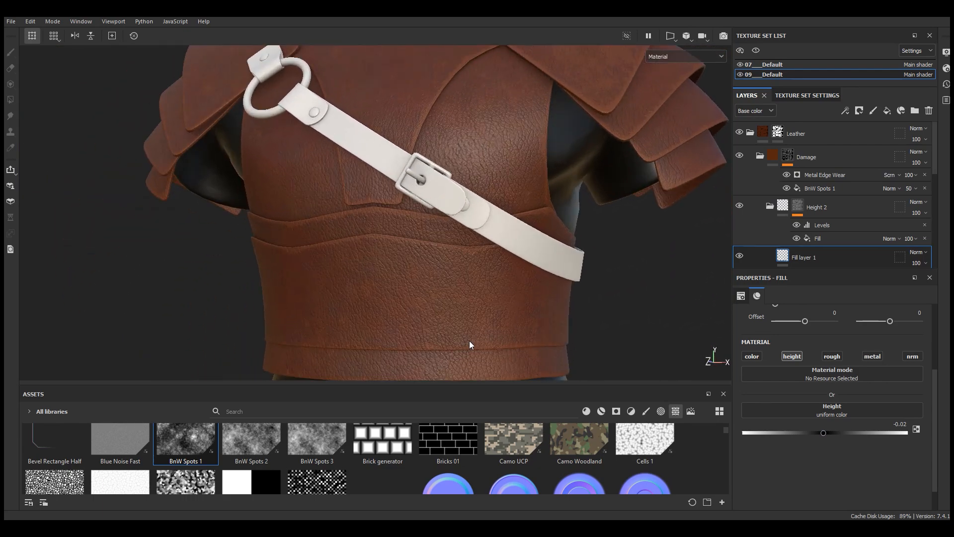
# Step: Collapse the copied Height 2 folder and the Damage folder along with their mask effects
pyautogui.click(797, 215)
pyautogui.click(770, 206)
pyautogui.click(759, 156)
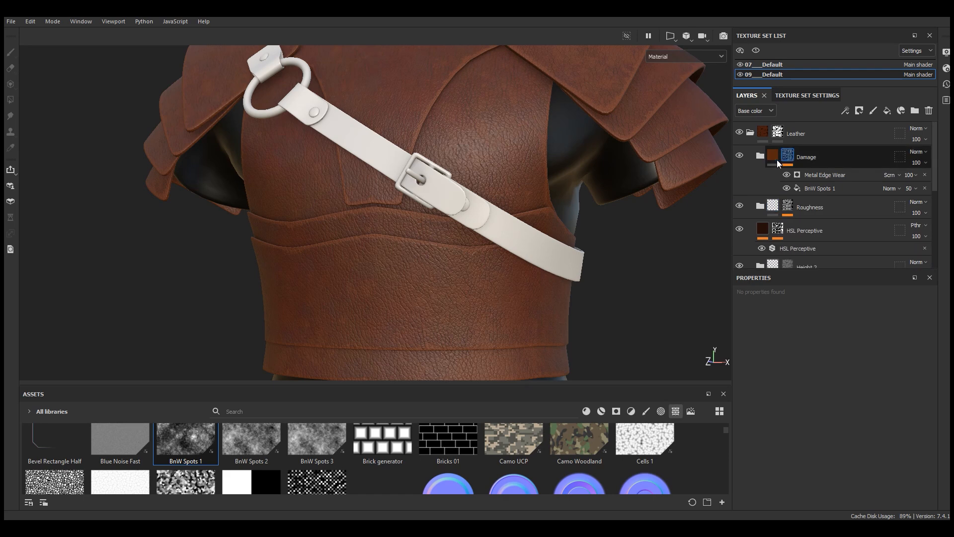
pyautogui.click(788, 164)
# Step: Add a second HSL Perceptive filter layer above the existing one, below the Roughness folder
pyautogui.click(750, 207)
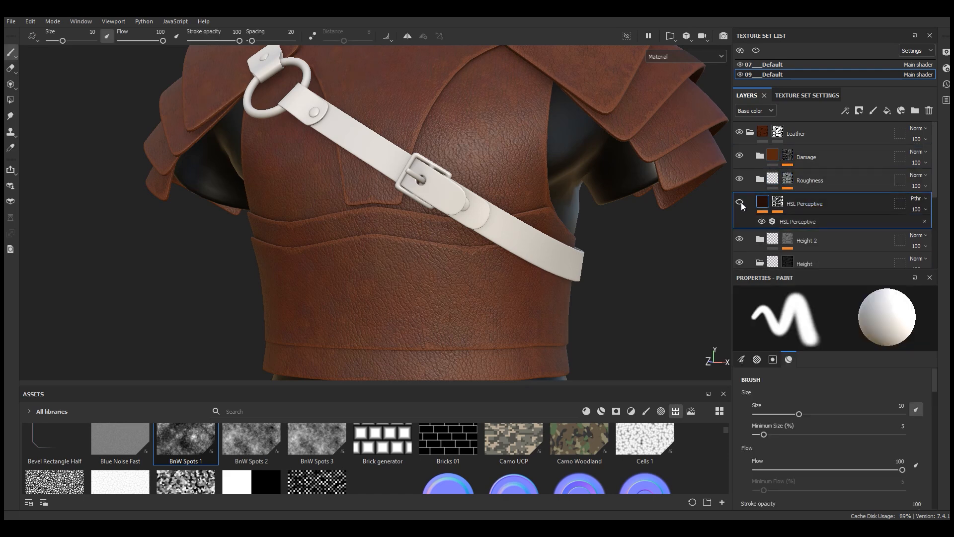
pyautogui.keyDown('alt'); pyautogui.moveTo(532, 326); pyautogui.dragTo(517, 263, button='middle'); pyautogui.keyUp('alt')
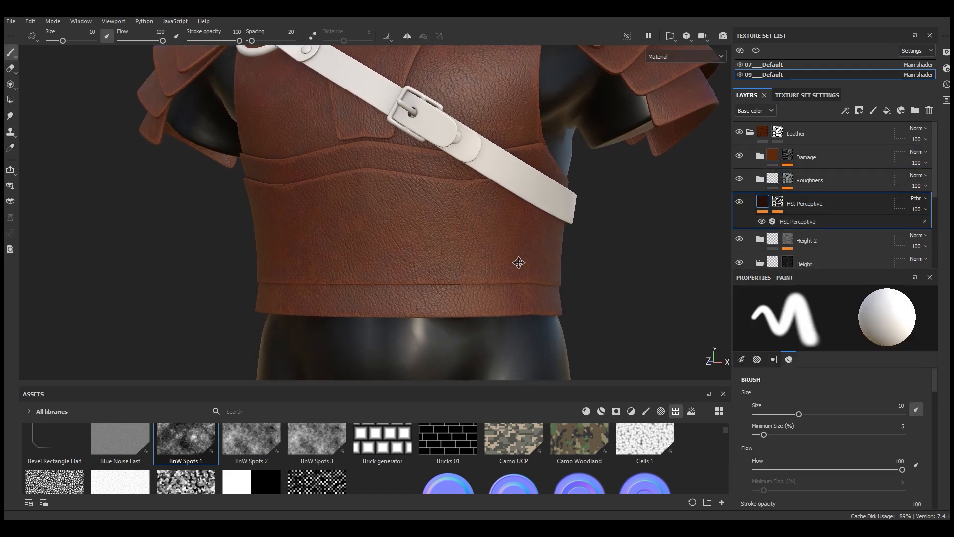
pyautogui.moveTo(395, 383); pyautogui.dragTo(404, 331)
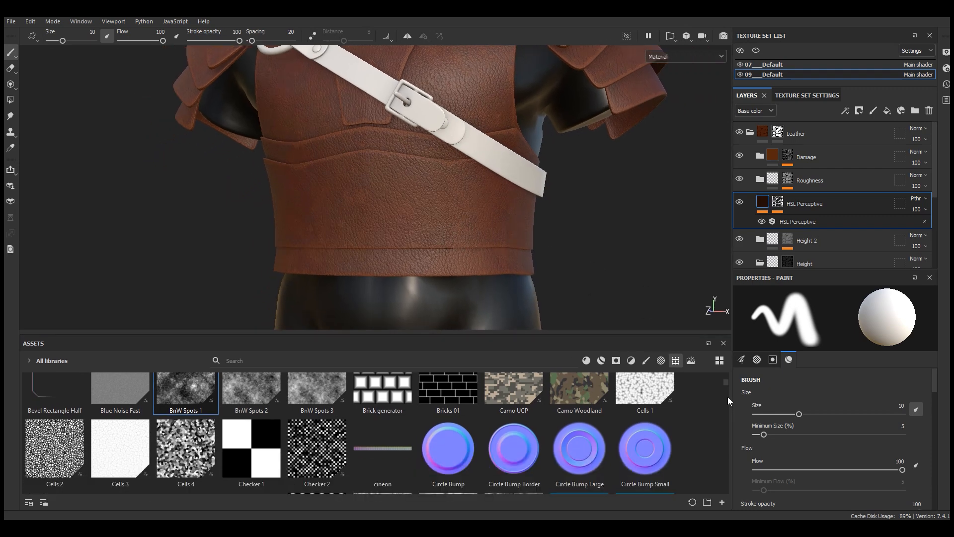
pyautogui.click(631, 360)
pyautogui.moveTo(186, 390); pyautogui.dragTo(802, 197)
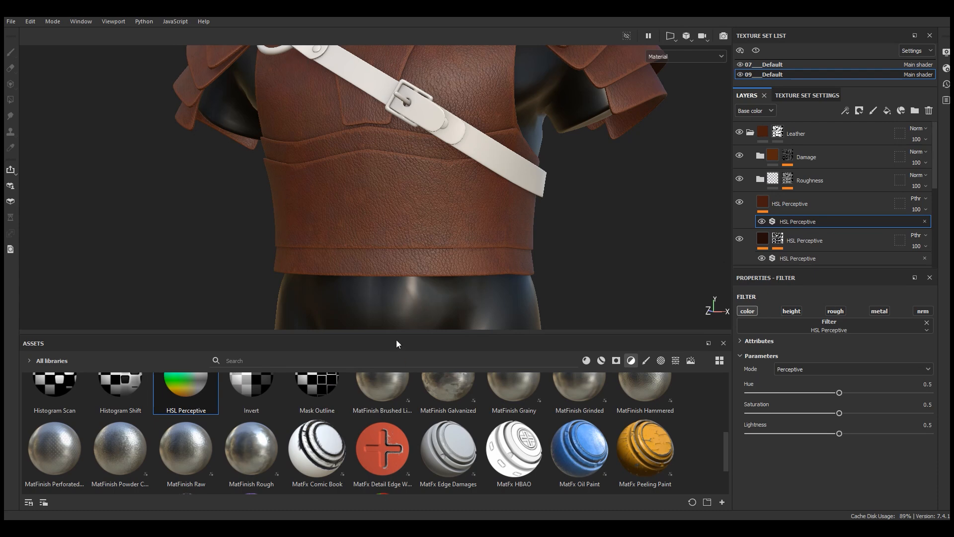
pyautogui.moveTo(396, 336); pyautogui.dragTo(397, 386)
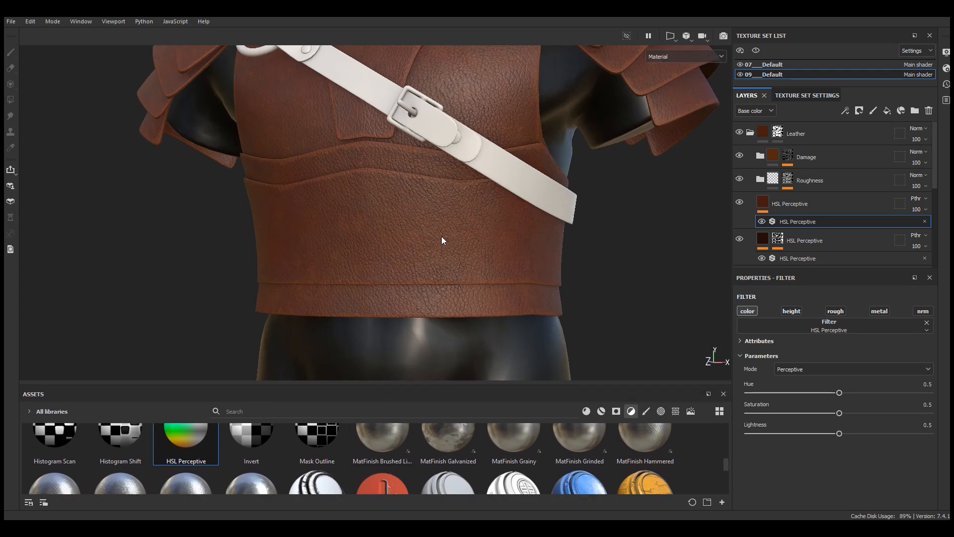
# Step: Set the new HSL Perceptive filter's saturation to 0.619 and lightness to 0.277 for darker leather
pyautogui.keyDown('alt'); pyautogui.moveTo(441, 239); pyautogui.dragTo(475, 236); pyautogui.keyUp('alt')
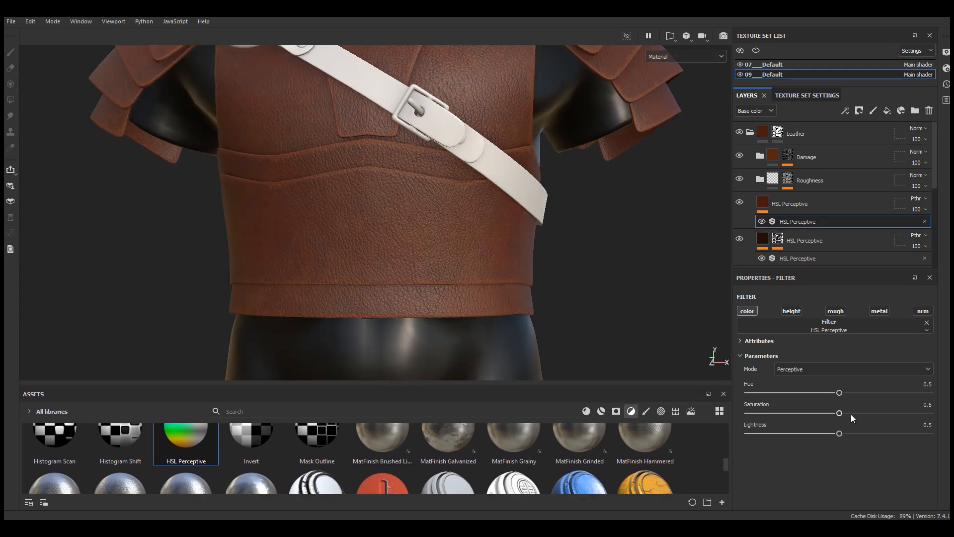
pyautogui.moveTo(842, 433); pyautogui.dragTo(801, 435)
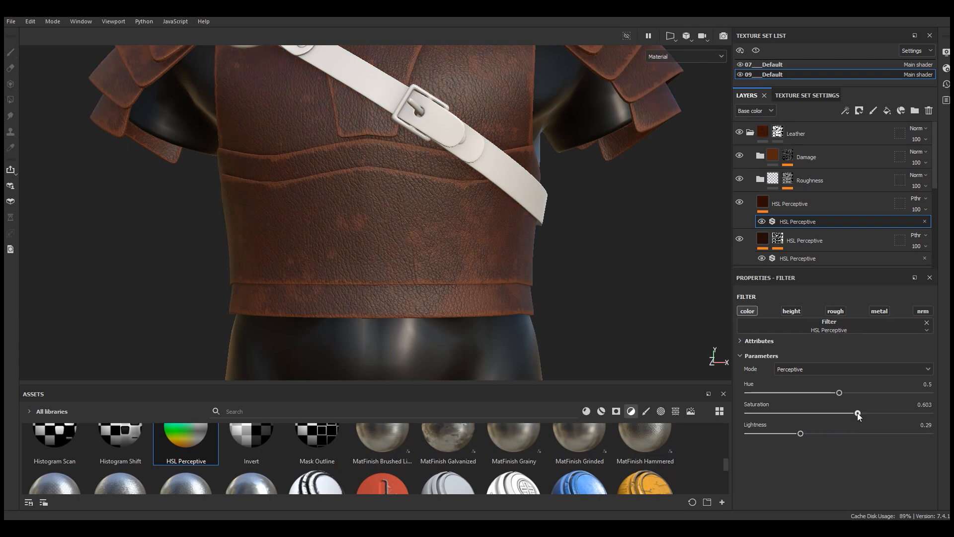
pyautogui.scroll(-3, 432, 331)
pyautogui.keyDown('alt'); pyautogui.moveTo(433, 332); pyautogui.dragTo(419, 292); pyautogui.keyUp('alt')
pyautogui.scroll(3, 419, 296)
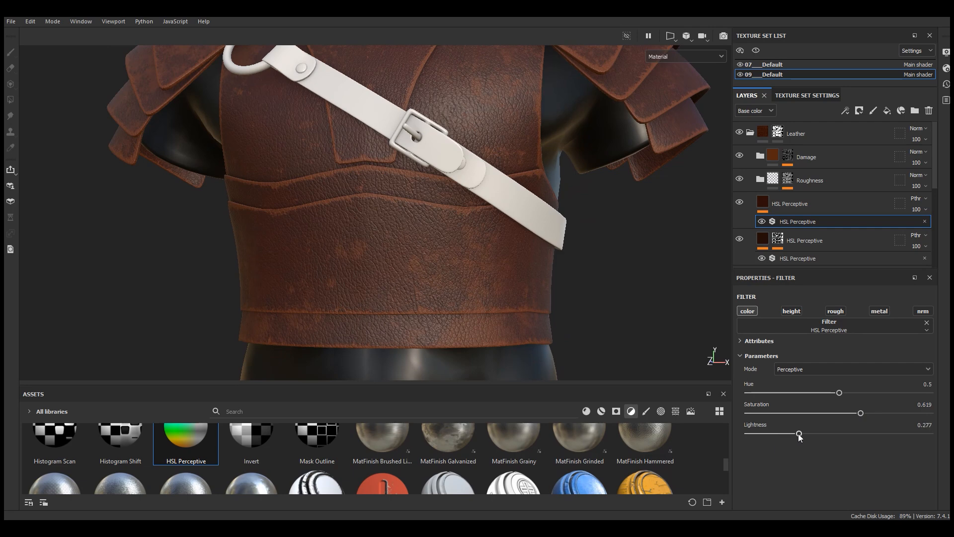
# Step: Add a black mask to the new HSL Perceptive layer
pyautogui.click(824, 194)
pyautogui.click(859, 110)
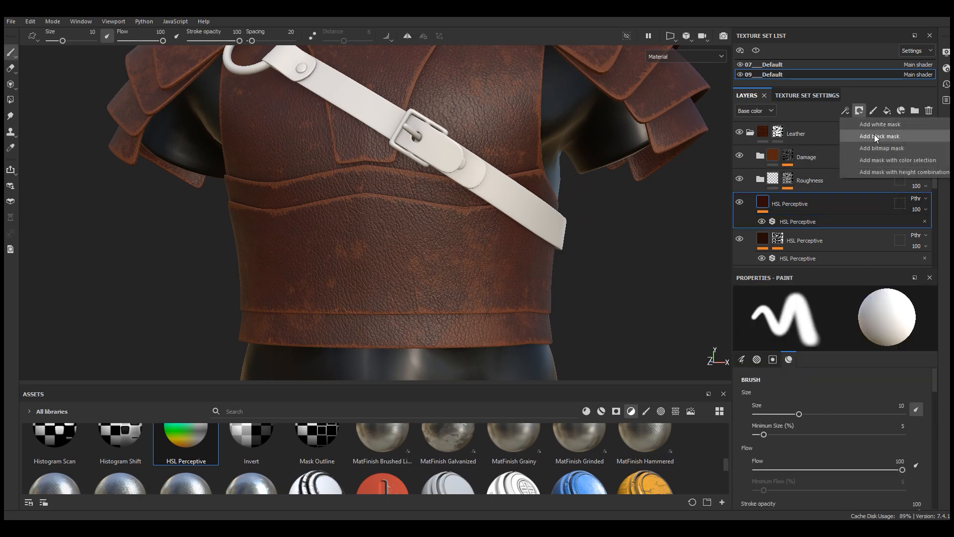
pyautogui.click(874, 132)
pyautogui.click(849, 112)
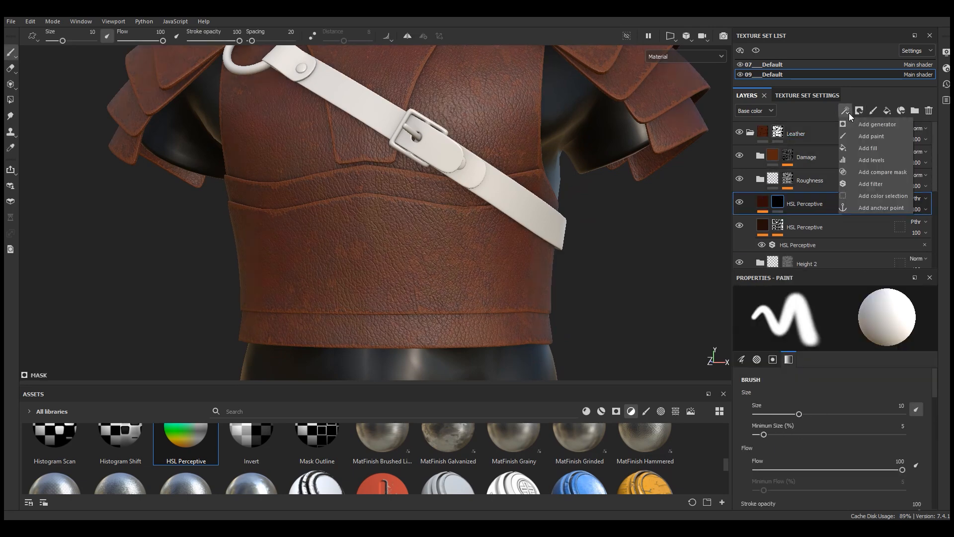
# Step: Apply the Edges Strong Scratched smart mask to the new HSL Perceptive layer
pyautogui.click(601, 410)
pyautogui.moveTo(596, 383); pyautogui.dragTo(596, 281)
pyautogui.click(616, 309)
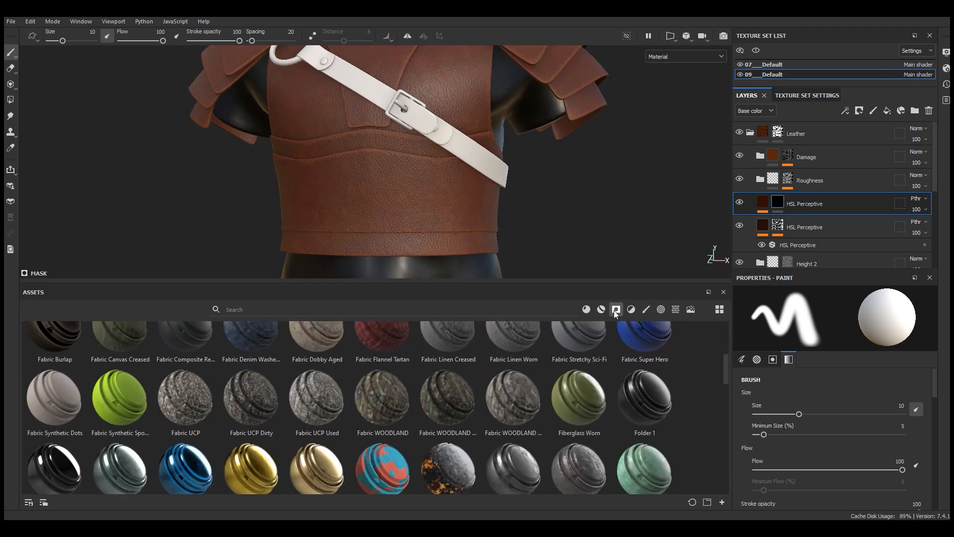
pyautogui.moveTo(726, 397); pyautogui.dragTo(726, 404)
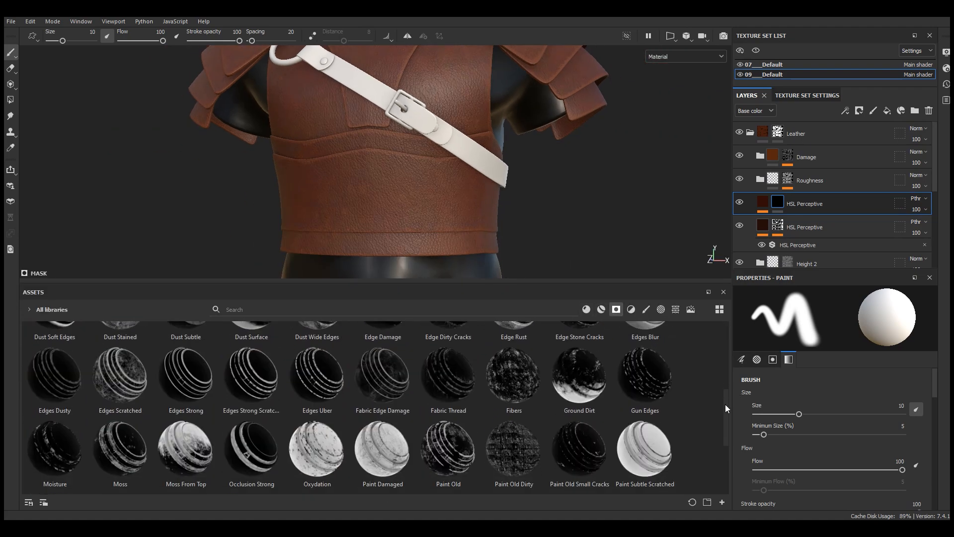
pyautogui.moveTo(178, 374)
pyautogui.moveTo(266, 377)
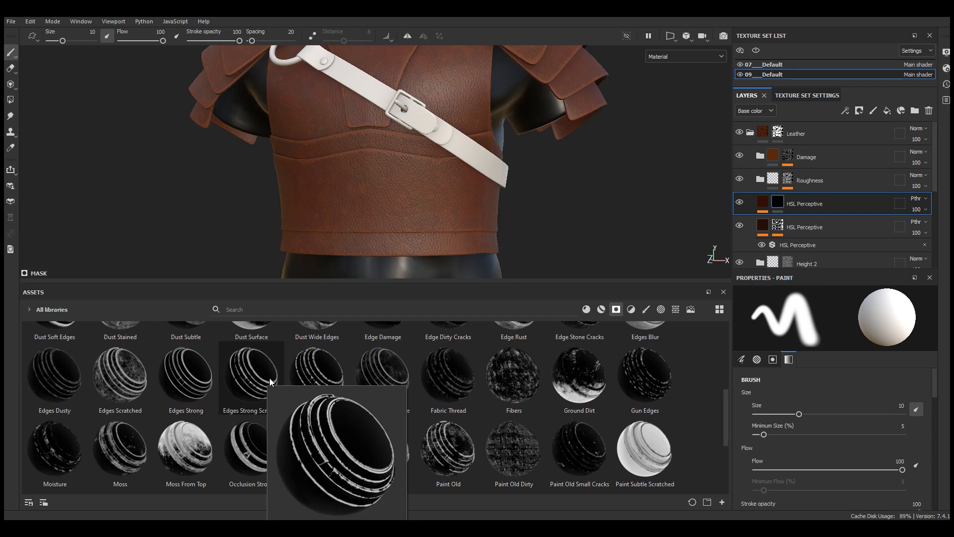
pyautogui.moveTo(269, 380); pyautogui.dragTo(819, 204)
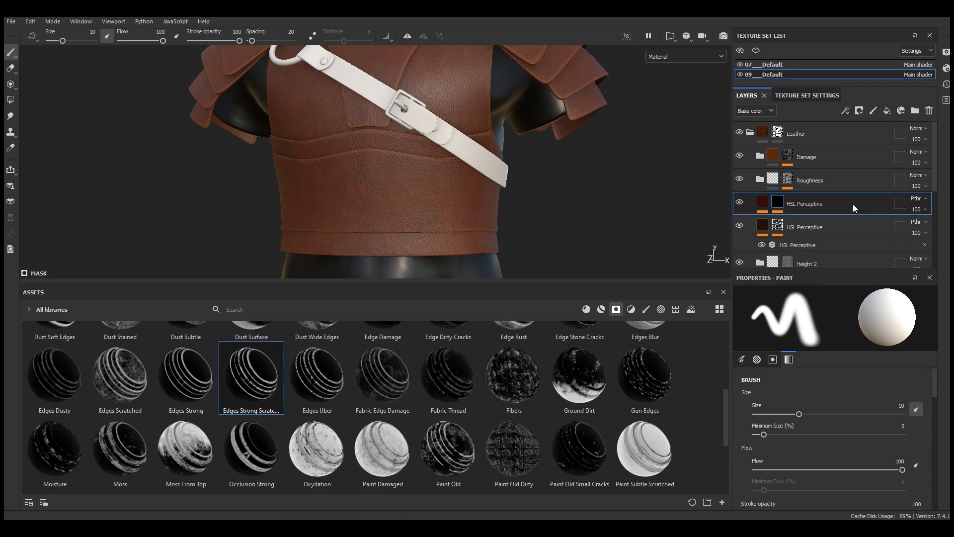
# Step: Set the Curvature generator's global balance to 0.88 and global contrast to 0.77 in the upper HSL Perceptive layer's mask
pyautogui.moveTo(570, 292); pyautogui.dragTo(570, 394)
pyautogui.click(807, 221)
pyautogui.scroll(3, 852, 384)
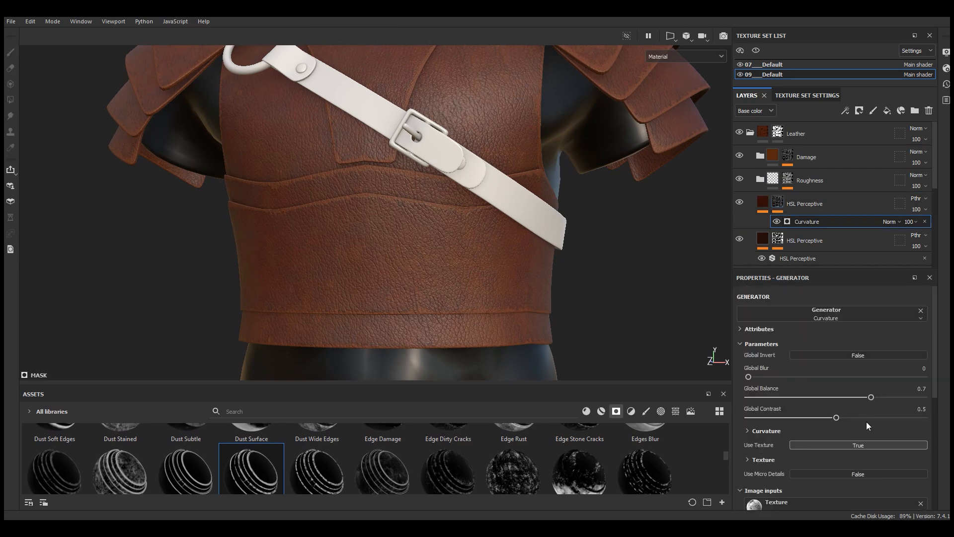
pyautogui.moveTo(871, 397); pyautogui.dragTo(902, 397)
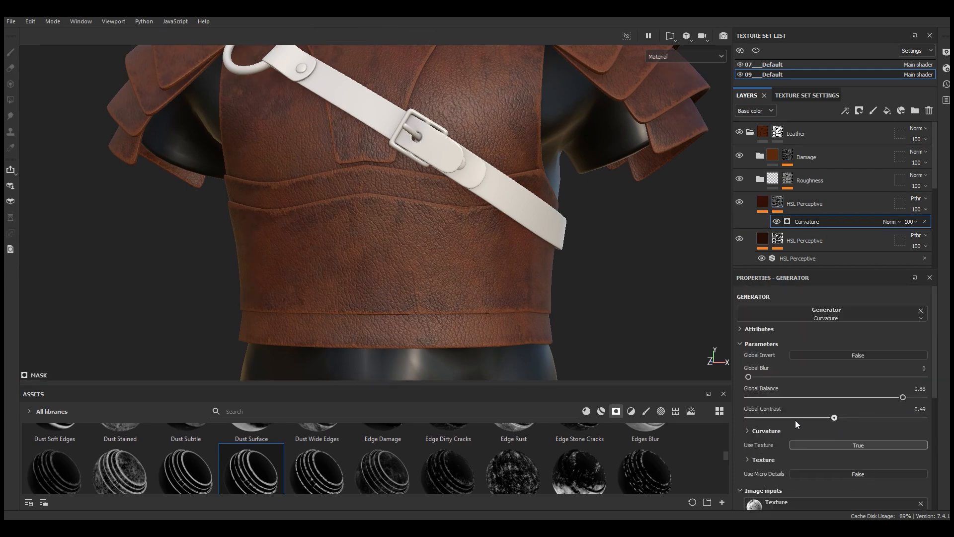
pyautogui.moveTo(748, 418); pyautogui.dragTo(883, 420)
pyautogui.scroll(-1, 853, 441)
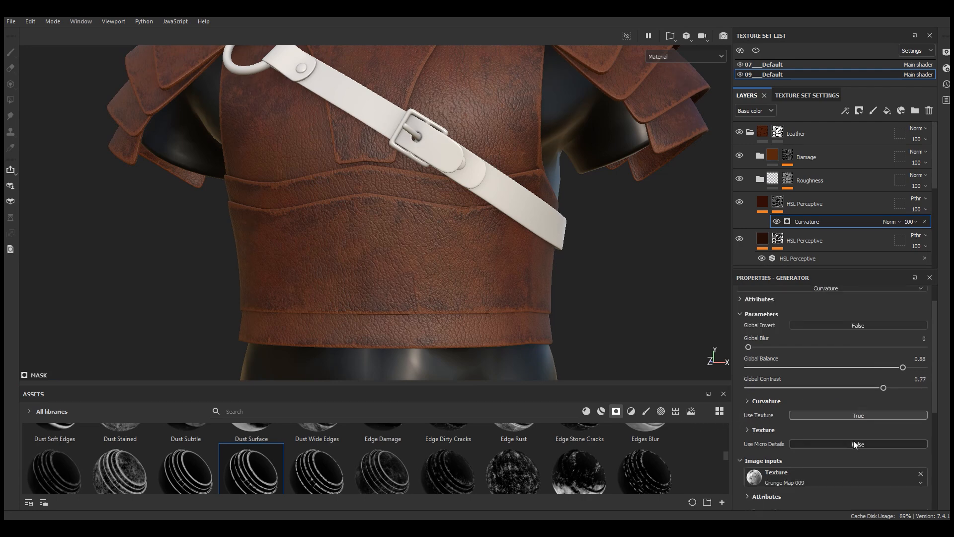
# Step: Remove the Grunge Map 009 texture from the Curvature generator and lower its texture opacity
pyautogui.click(922, 474)
pyautogui.scroll(-5, 456, 318)
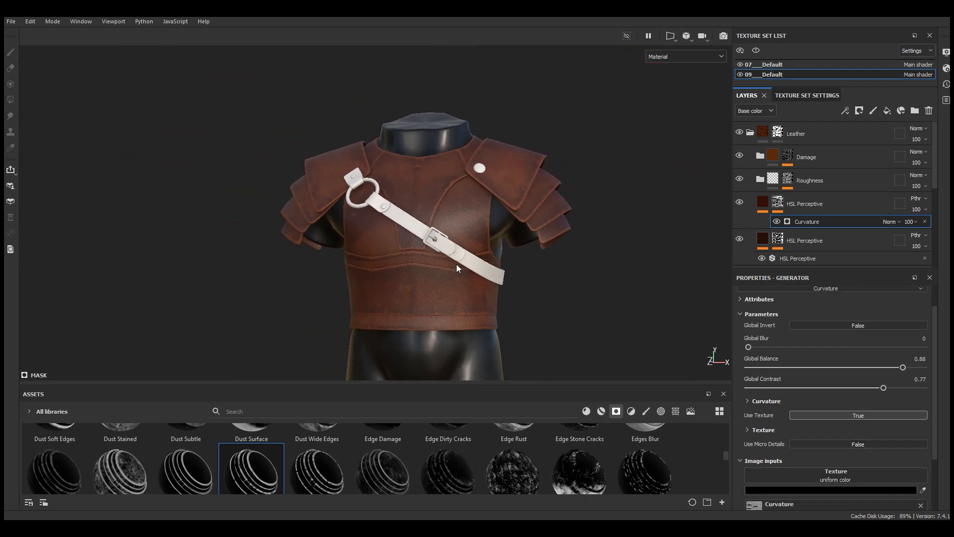
pyautogui.keyDown('alt'); pyautogui.moveTo(456, 263); pyautogui.dragTo(453, 303); pyautogui.keyUp('alt')
pyautogui.scroll(3, 454, 304)
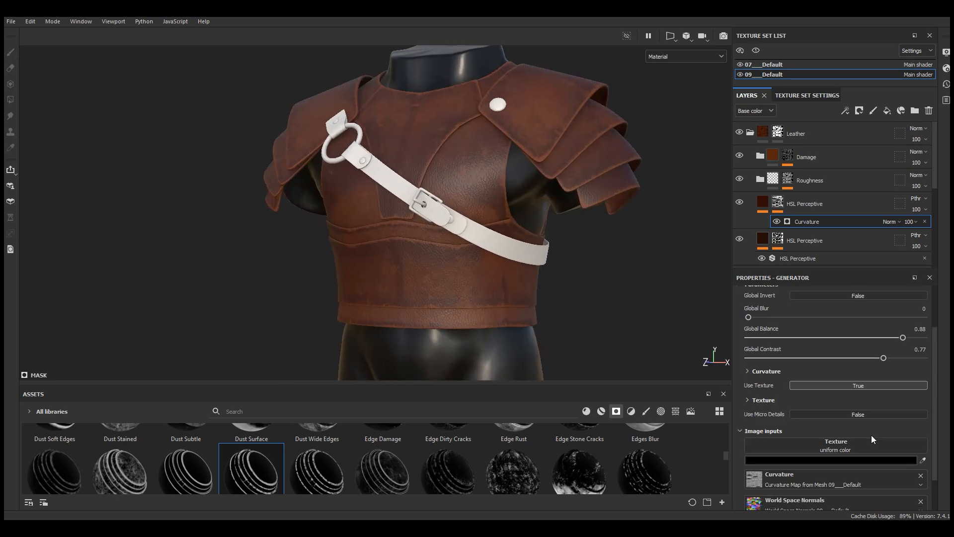
pyautogui.scroll(-1, 871, 434)
pyautogui.click(763, 387)
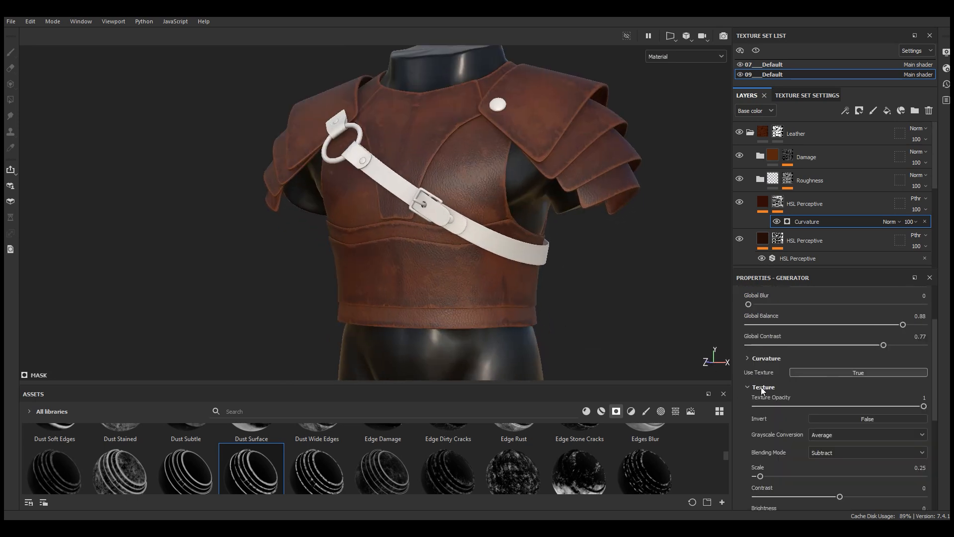
pyautogui.moveTo(923, 406); pyautogui.dragTo(756, 408)
pyautogui.scroll(3, 492, 286)
pyautogui.moveTo(492, 287)
pyautogui.keyDown('alt'); pyautogui.mouseDown()
pyautogui.moveTo(498, 294)
pyautogui.moveTo(490, 292)
pyautogui.mouseUp(); pyautogui.keyUp('alt')
# Step: Replace the smart mask's Curvature generator with a fresh default Curvature generator on the upper HSL Perceptive mask
pyautogui.click(924, 222)
pyautogui.click(845, 111)
pyautogui.click(859, 127)
pyautogui.click(850, 314)
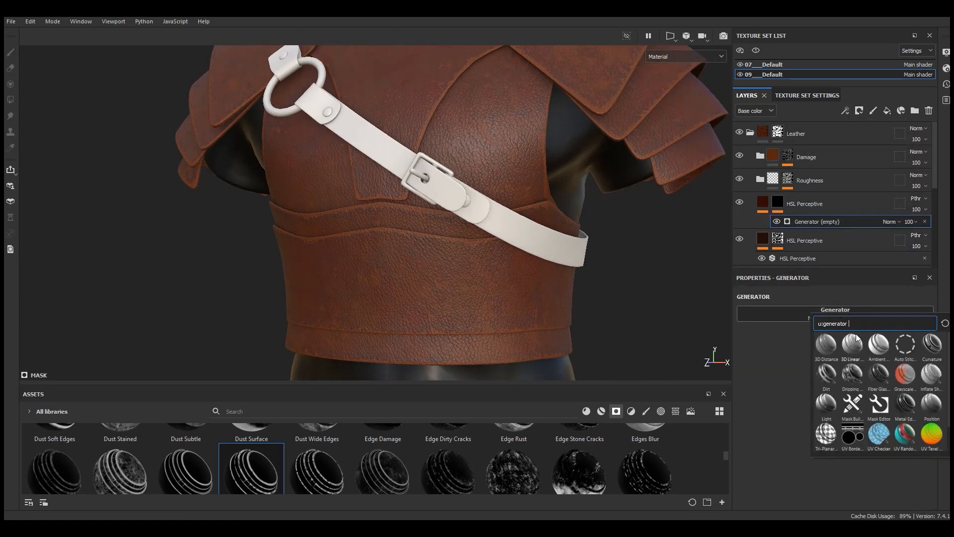
pyautogui.click(932, 346)
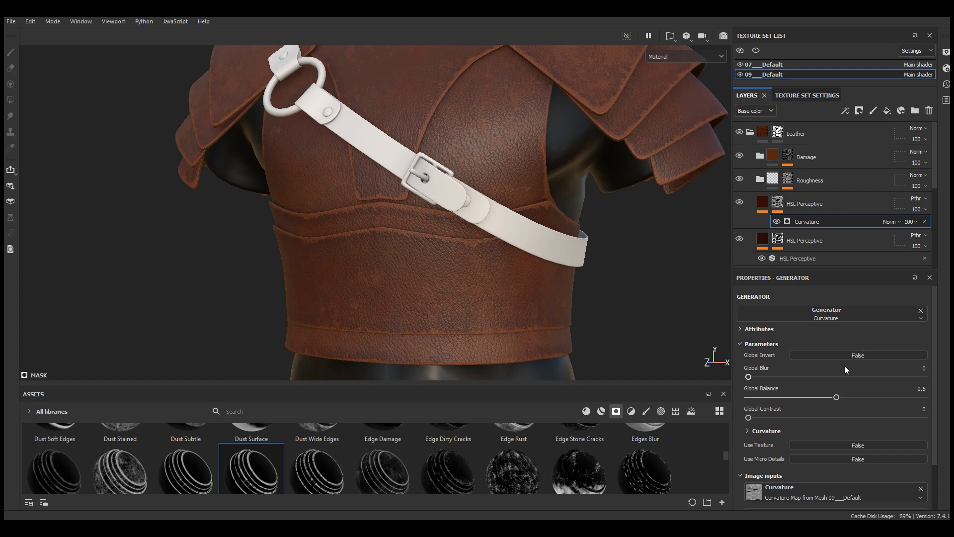
# Step: Preview the mask alone while setting the Curvature generator's global balance to 0.7 and global contrast to 0.53, then return to the material view
pyautogui.click(674, 58)
pyautogui.click(666, 156)
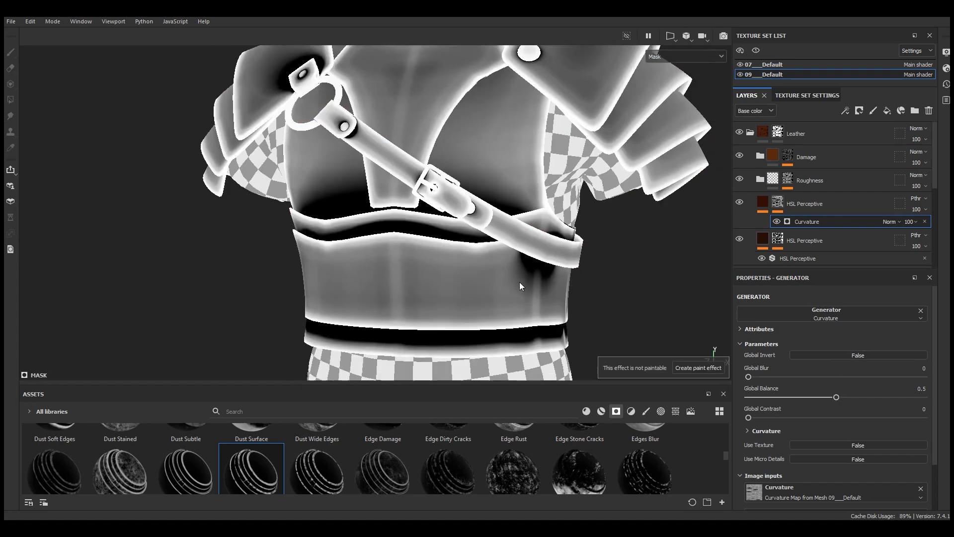
pyautogui.keyDown('alt'); pyautogui.moveTo(508, 296); pyautogui.dragTo(506, 296); pyautogui.keyUp('alt')
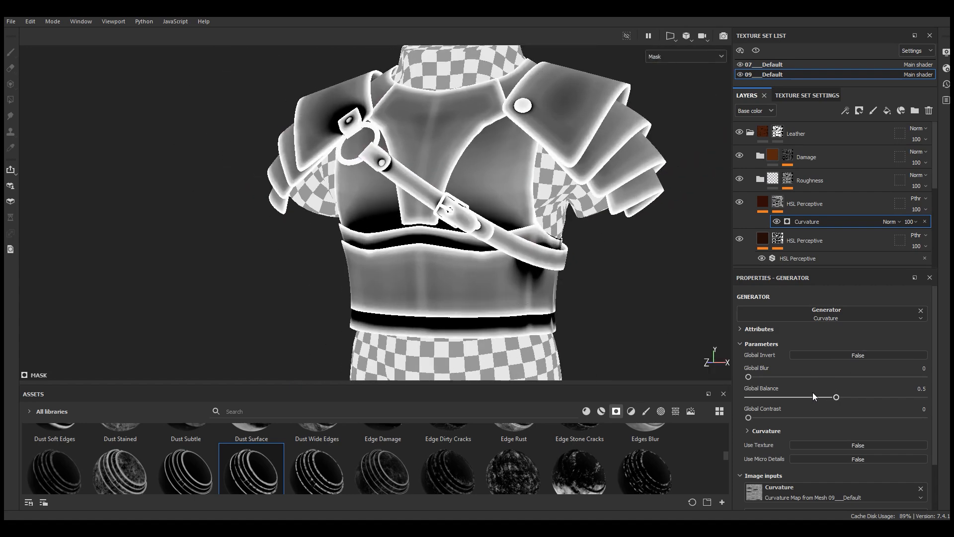
pyautogui.moveTo(867, 398)
pyautogui.mouseDown()
pyautogui.moveTo(885, 401)
pyautogui.moveTo(870, 404)
pyautogui.mouseUp()
pyautogui.moveTo(748, 418); pyautogui.dragTo(844, 421)
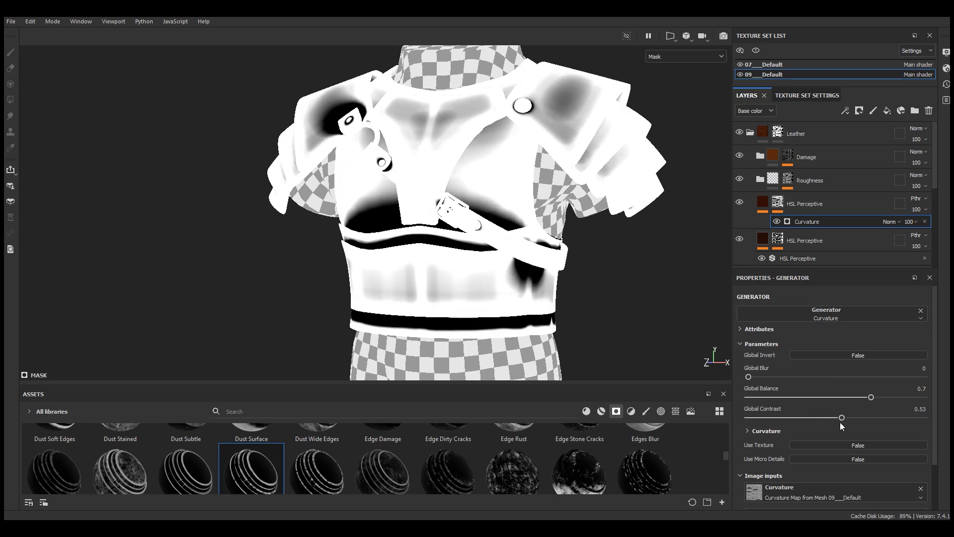
pyautogui.click(679, 56)
pyautogui.click(673, 78)
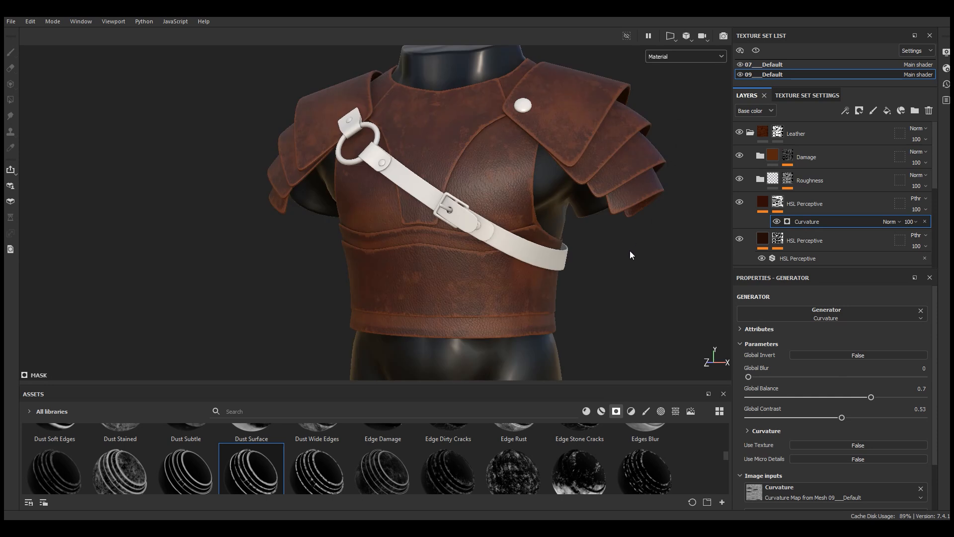
# Step: Hide the Damage folder and toggle the Roughness folder to examine the darkened leather underneath
pyautogui.keyDown('alt'); pyautogui.moveTo(652, 251); pyautogui.dragTo(725, 218); pyautogui.keyUp('alt')
pyautogui.click(739, 156)
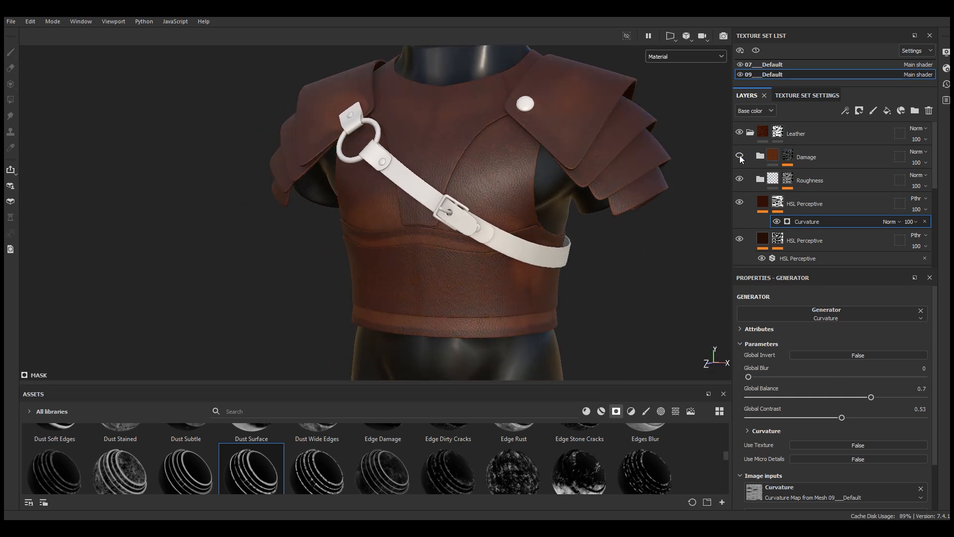
pyautogui.click(740, 179)
pyautogui.click(740, 179)
pyautogui.scroll(2, 492, 338)
pyautogui.keyDown('alt'); pyautogui.moveTo(479, 332); pyautogui.dragTo(512, 330); pyautogui.keyUp('alt')
# Step: Set the Curvature generator's global contrast to 0 and readjust its global balance
pyautogui.moveTo(779, 419)
pyautogui.mouseDown()
pyautogui.moveTo(715, 423)
pyautogui.moveTo(829, 419)
pyautogui.mouseUp()
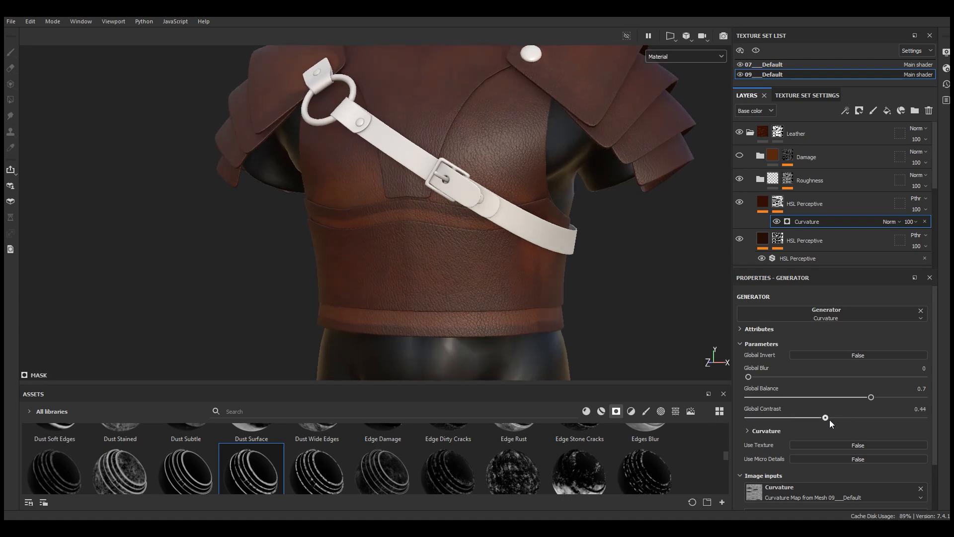
pyautogui.moveTo(944, 430); pyautogui.dragTo(686, 431)
pyautogui.click(765, 430)
pyautogui.scroll(-4, 941, 422)
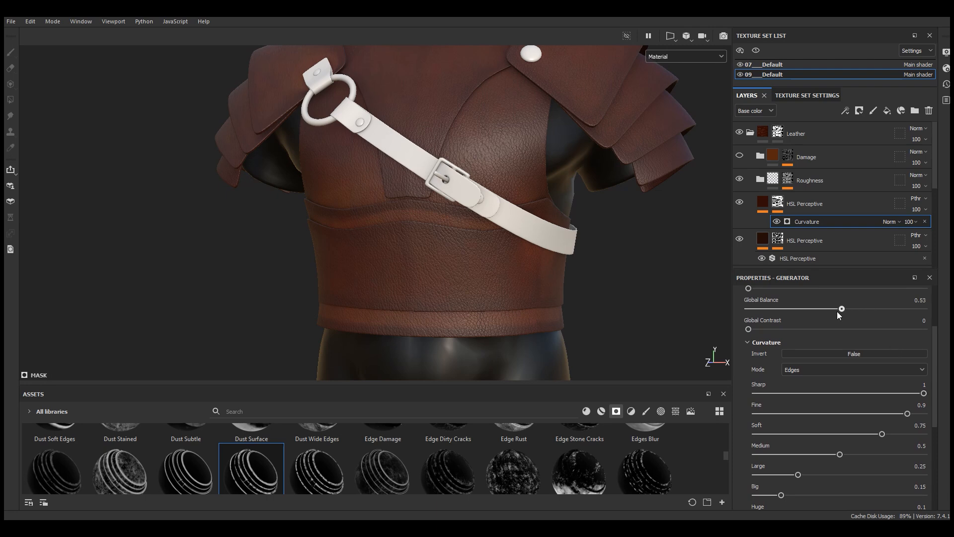
pyautogui.moveTo(822, 315); pyautogui.dragTo(854, 322)
# Step: Set the curvature details to sharp 0.92, fine 0.64, soft 0.11, medium 0.69, large 0, big 0.44, huge 0.17 and brightness 0.05
pyautogui.moveTo(901, 393); pyautogui.dragTo(923, 393)
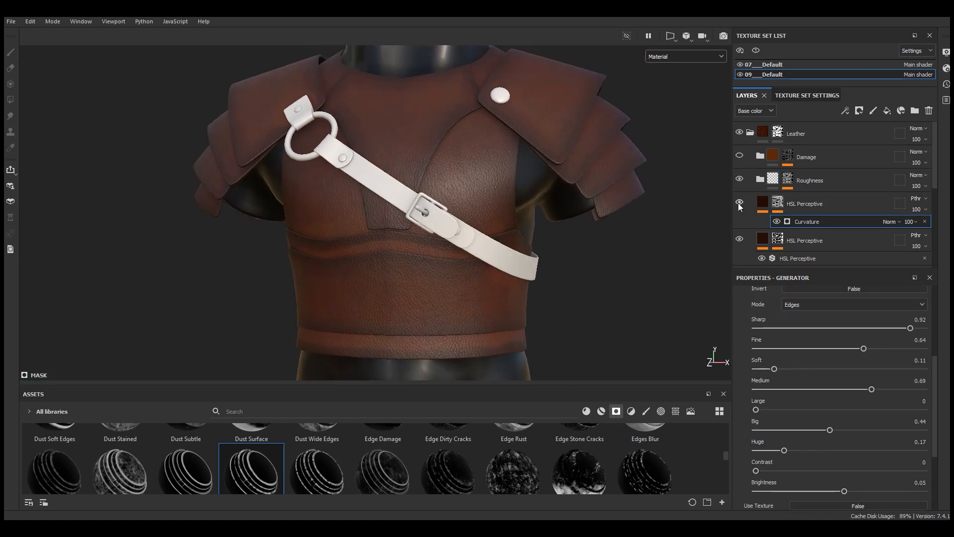
pyautogui.click(742, 203)
# Step: Show the Damage folder again and examine the leather up close around the shoulder plate
pyautogui.keyDown('alt'); pyautogui.moveTo(481, 278); pyautogui.dragTo(477, 199, button='right'); pyautogui.keyUp('alt')
pyautogui.moveTo(477, 199)
pyautogui.keyDown('alt'); pyautogui.mouseDown()
pyautogui.moveTo(499, 300)
pyautogui.moveTo(497, 173)
pyautogui.moveTo(486, 183)
pyautogui.mouseUp(); pyautogui.keyUp('alt')
pyautogui.keyDown('alt'); pyautogui.moveTo(486, 184); pyautogui.dragTo(584, 203, button='right'); pyautogui.keyUp('alt')
pyautogui.keyDown('alt'); pyautogui.moveTo(584, 203); pyautogui.dragTo(565, 189); pyautogui.keyUp('alt')
pyautogui.click(739, 158)
pyautogui.keyDown('alt'); pyautogui.moveTo(561, 169); pyautogui.dragTo(530, 176, button='right'); pyautogui.keyUp('alt')
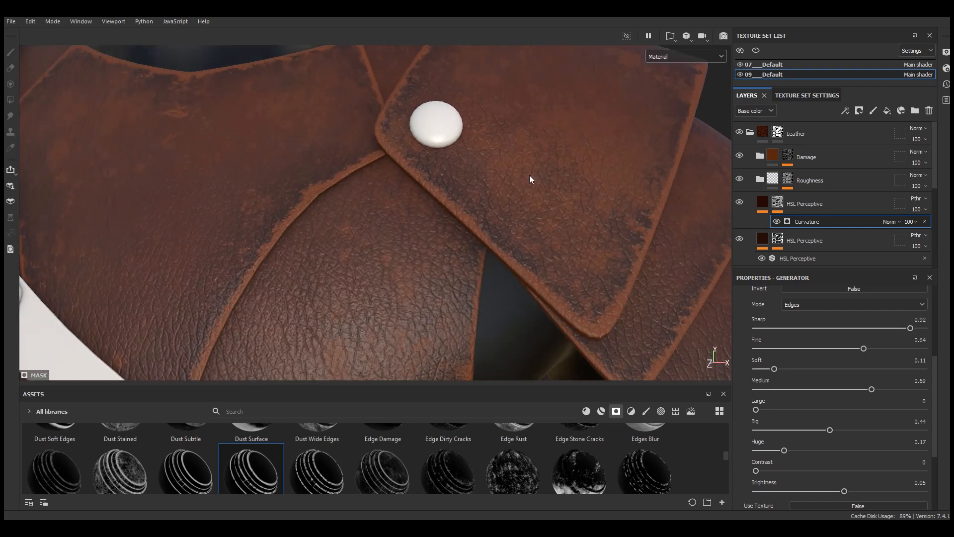
# Step: Darken the Damage folder's Base fill to color 461F0B and set its roughness to 0.6727
pyautogui.click(760, 158)
pyautogui.click(788, 206)
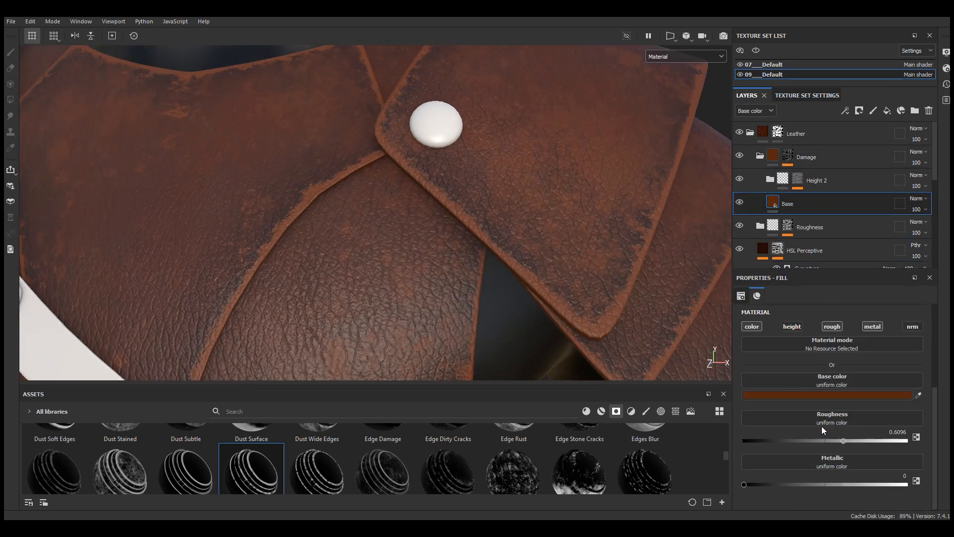
pyautogui.click(821, 396)
pyautogui.moveTo(722, 461); pyautogui.dragTo(719, 463)
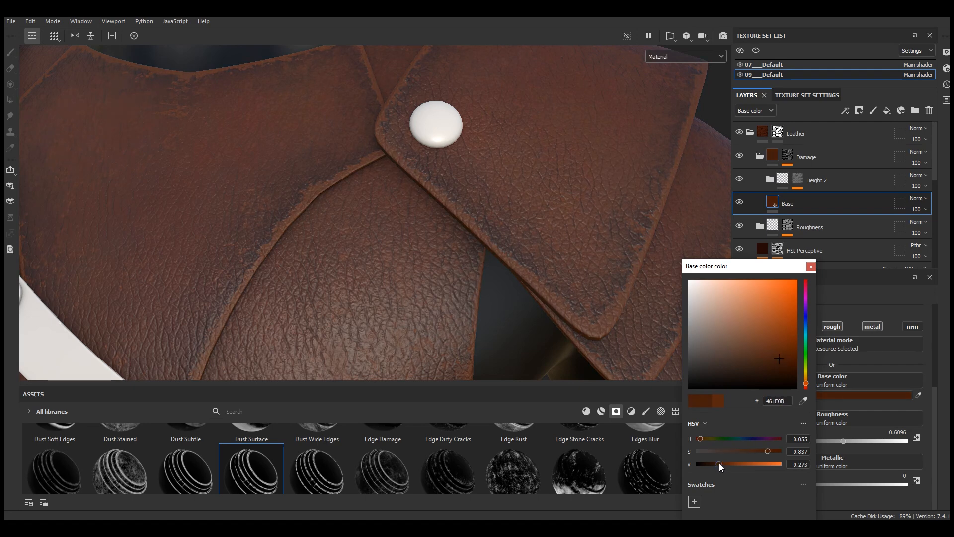
pyautogui.click(813, 267)
pyautogui.click(854, 440)
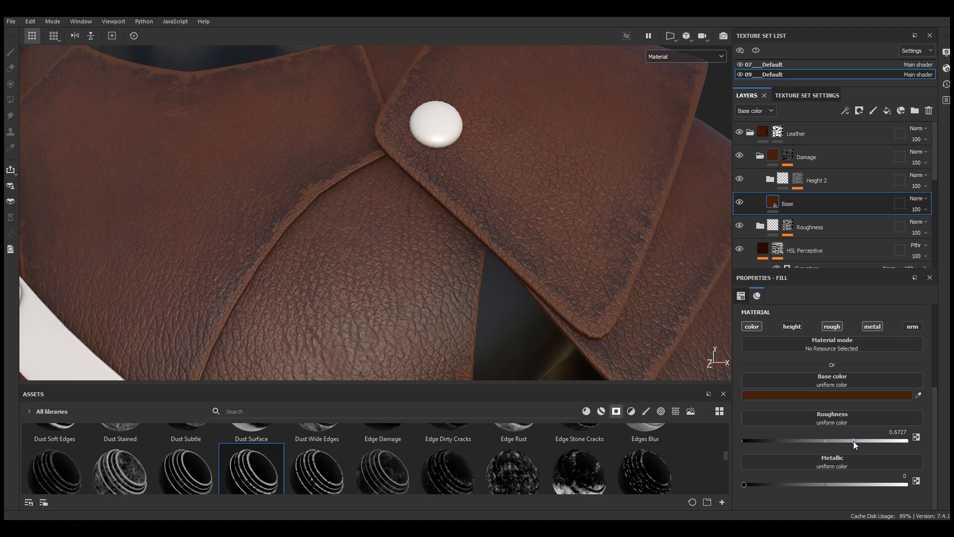
# Step: Set the wear level of the Damage mask's Metal Edge Wear generator to 0.75
pyautogui.click(797, 180)
pyautogui.click(790, 155)
pyautogui.click(817, 175)
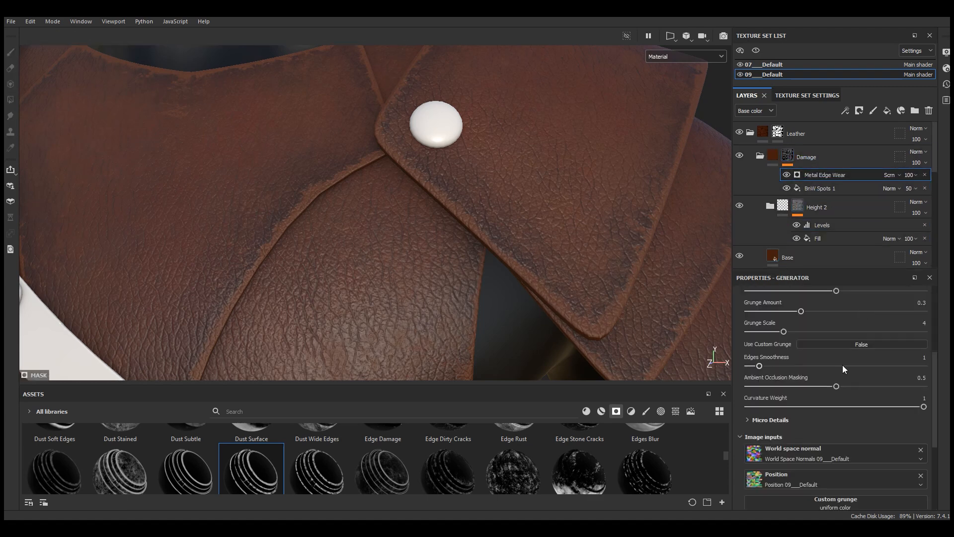
pyautogui.scroll(3, 834, 390)
pyautogui.moveTo(887, 390); pyautogui.dragTo(878, 389)
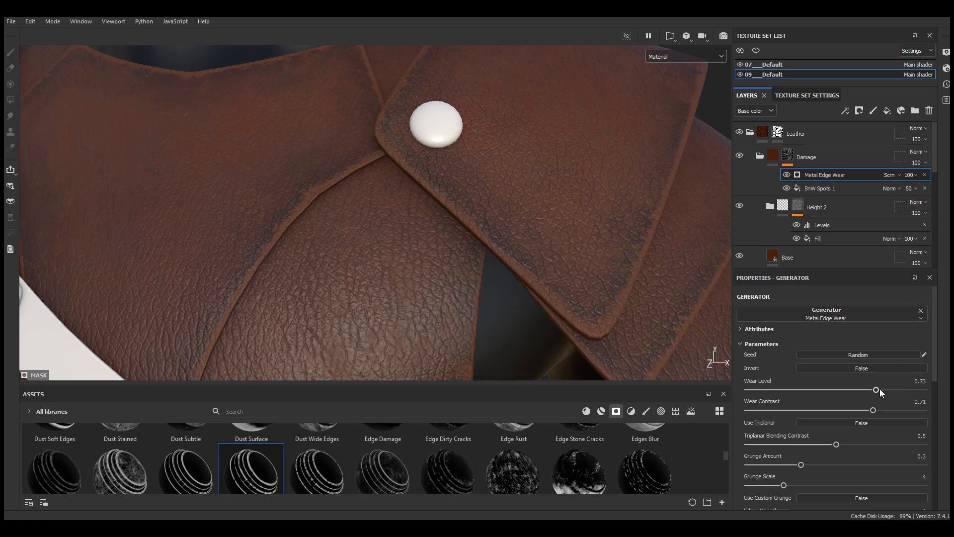
# Step: Set the opacity of the Damage mask's Metal Edge Wear and BnW Spots 1 effects to 82
pyautogui.click(915, 175)
pyautogui.moveTo(948, 192)
pyautogui.mouseDown()
pyautogui.moveTo(937, 194)
pyautogui.moveTo(942, 207)
pyautogui.mouseUp()
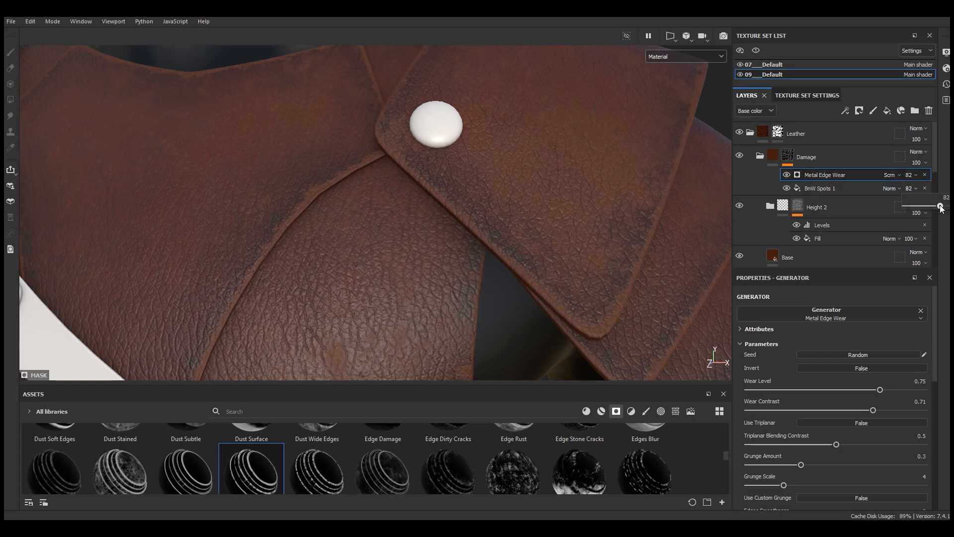
pyautogui.scroll(-8, 467, 127)
pyautogui.keyDown('alt'); pyautogui.moveTo(520, 222); pyautogui.dragTo(650, 246); pyautogui.keyUp('alt')
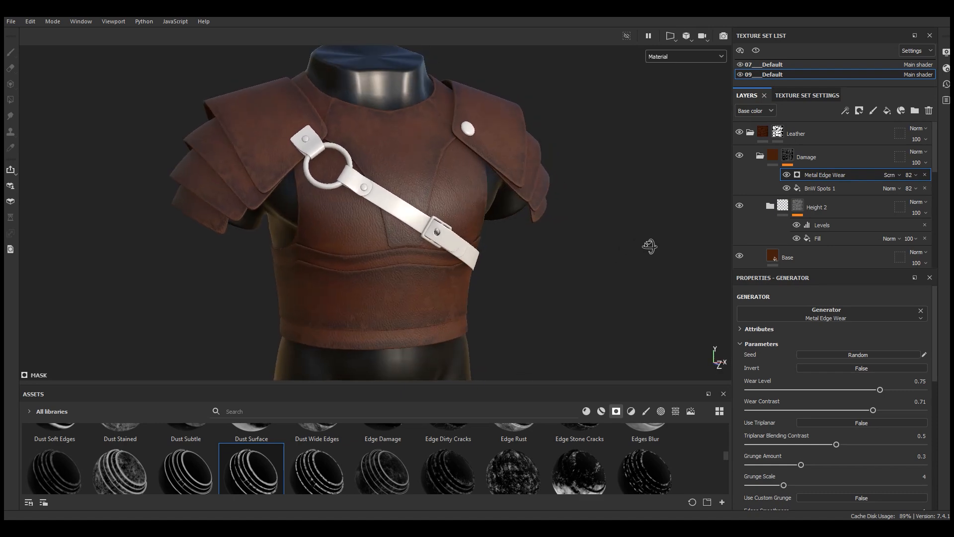
# Step: Lower the opacity of the BnW Spots 1 fill in the Damage mask to 55 and check the leather armour
pyautogui.scroll(10, 226, 200)
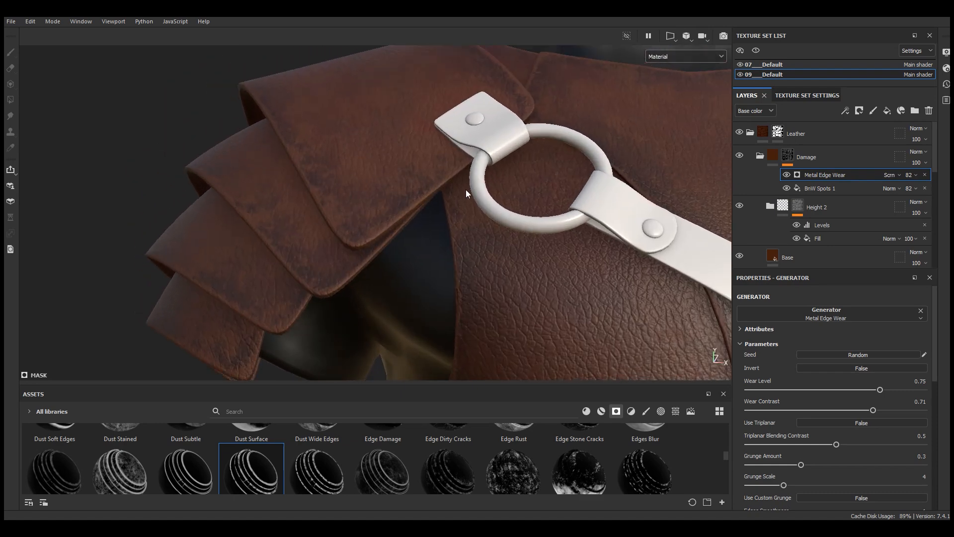
pyautogui.click(911, 187)
pyautogui.moveTo(940, 205); pyautogui.dragTo(929, 206)
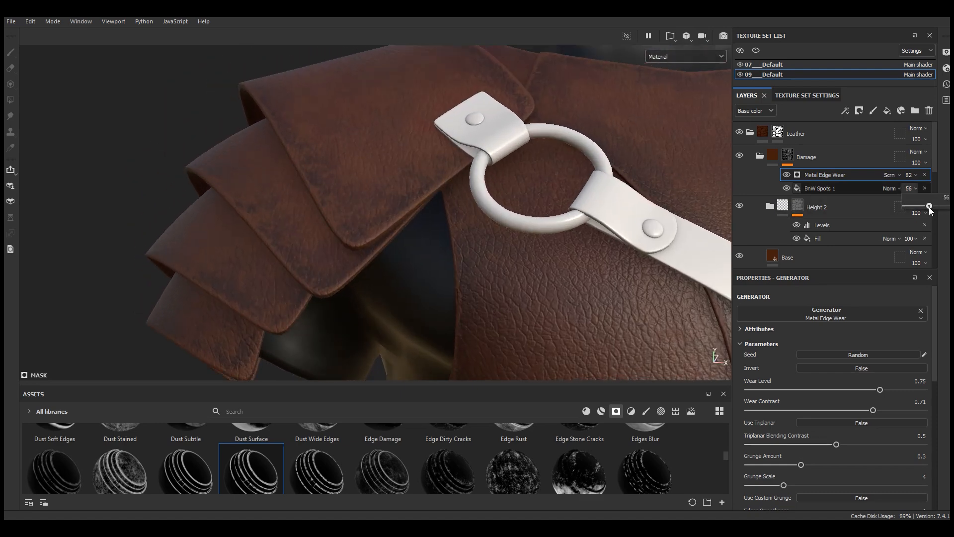
pyautogui.scroll(-6, 306, 228)
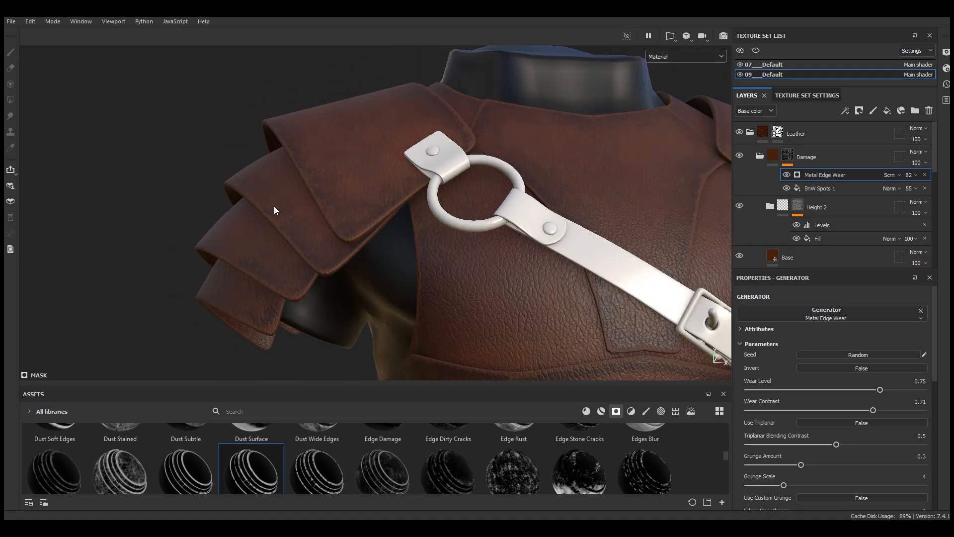
pyautogui.keyDown('alt'); pyautogui.moveTo(404, 254); pyautogui.dragTo(373, 163, button='middle'); pyautogui.keyUp('alt')
pyautogui.keyDown('alt'); pyautogui.moveTo(467, 228); pyautogui.dragTo(454, 270); pyautogui.keyUp('alt')
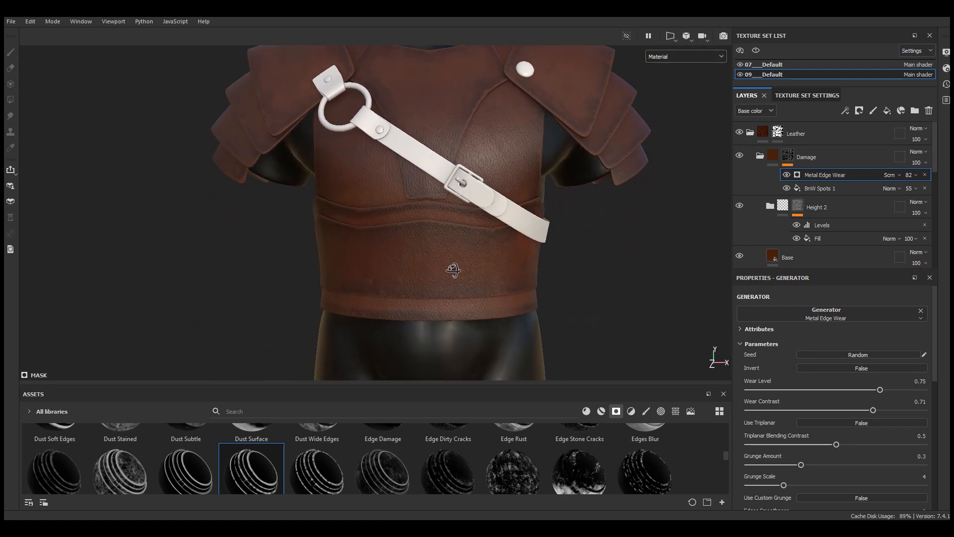
pyautogui.keyDown('alt'); pyautogui.moveTo(451, 192); pyautogui.dragTo(401, 247, button='middle'); pyautogui.keyUp('alt')
pyautogui.keyDown('alt'); pyautogui.moveTo(401, 247); pyautogui.dragTo(419, 268); pyautogui.keyUp('alt')
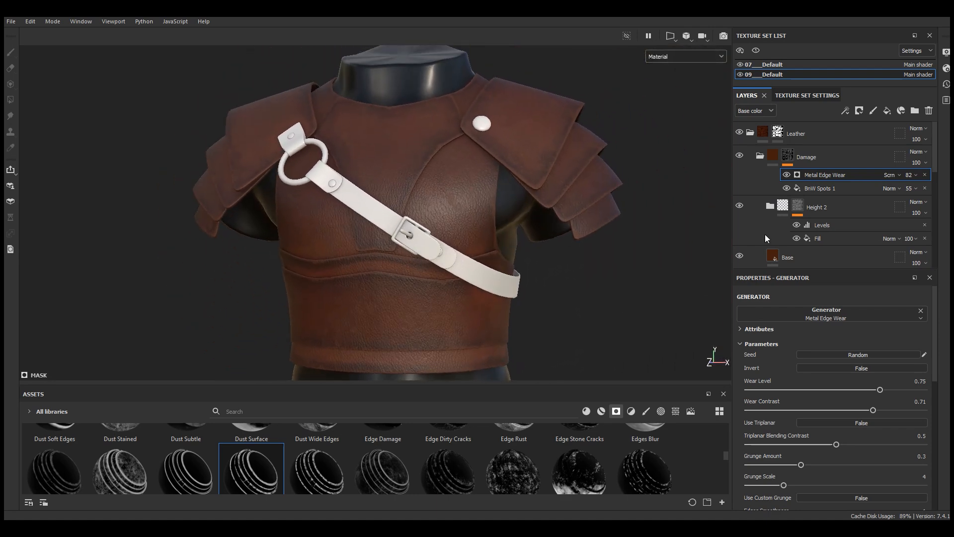
# Step: Add a fill layer above the collapsed Damage folder in the Leather group, with orange-brown base colour 9D5A38
pyautogui.click(759, 156)
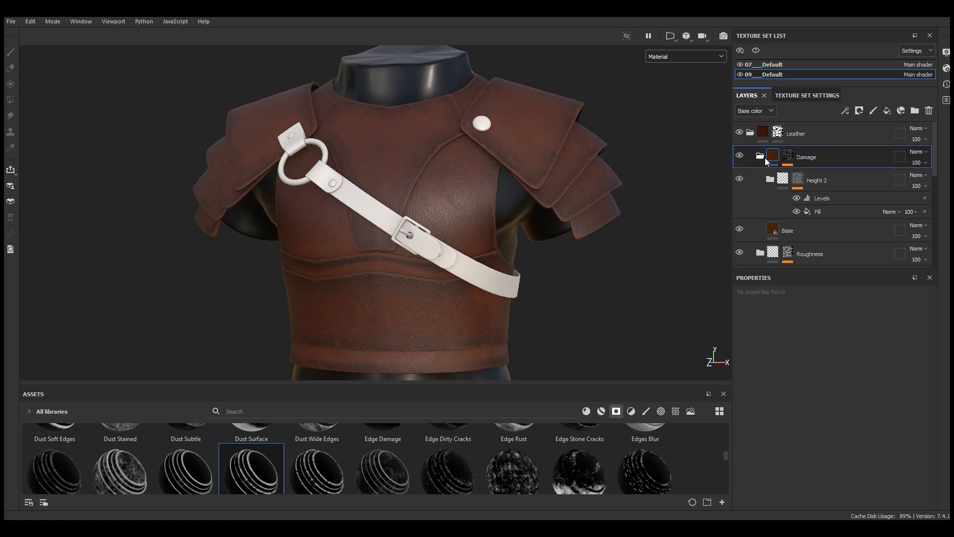
pyautogui.click(887, 112)
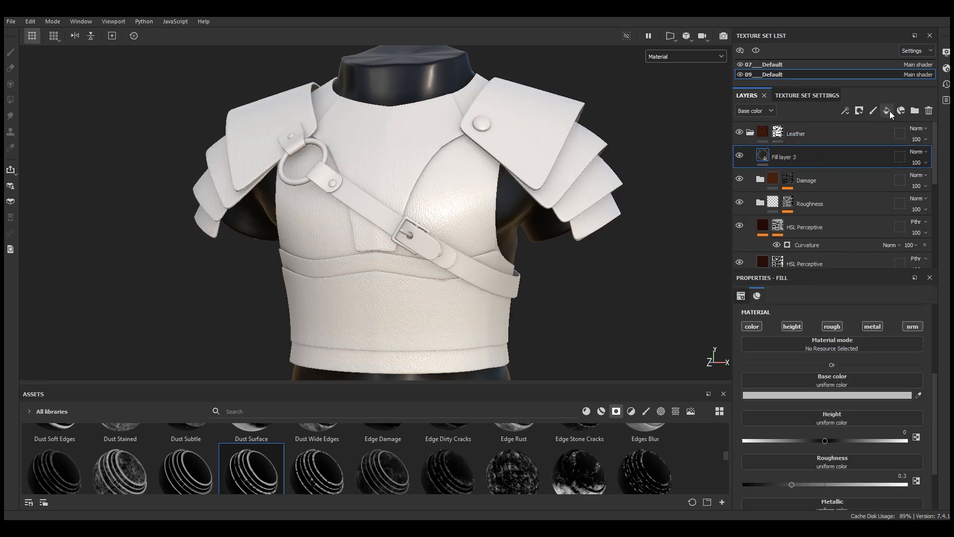
pyautogui.click(823, 395)
pyautogui.click(675, 343)
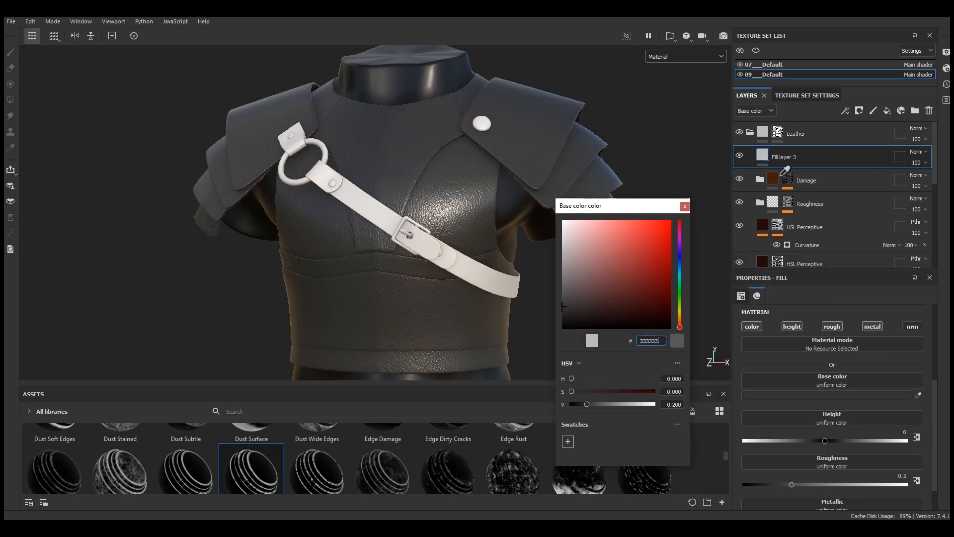
pyautogui.click(773, 179)
pyautogui.click(639, 259)
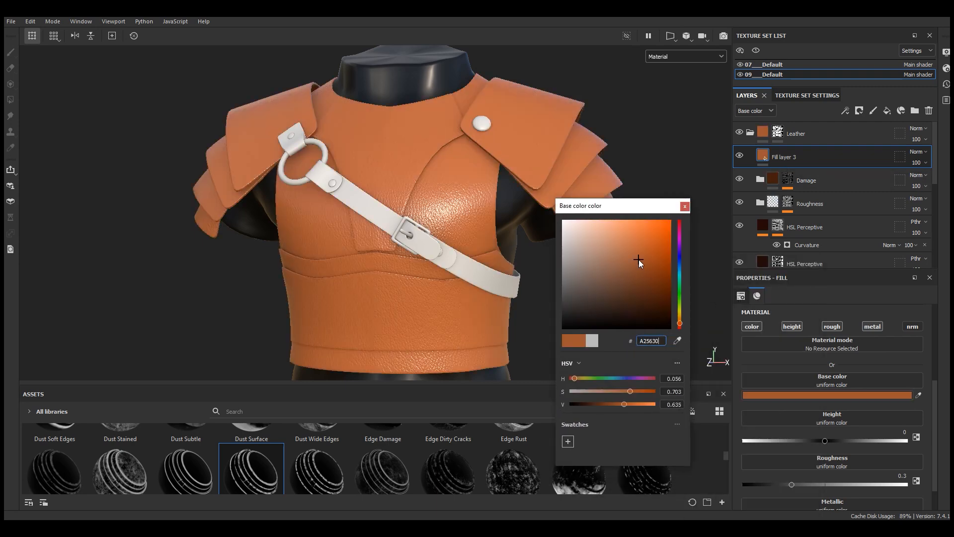
pyautogui.click(625, 253)
pyautogui.click(627, 246)
pyautogui.click(632, 262)
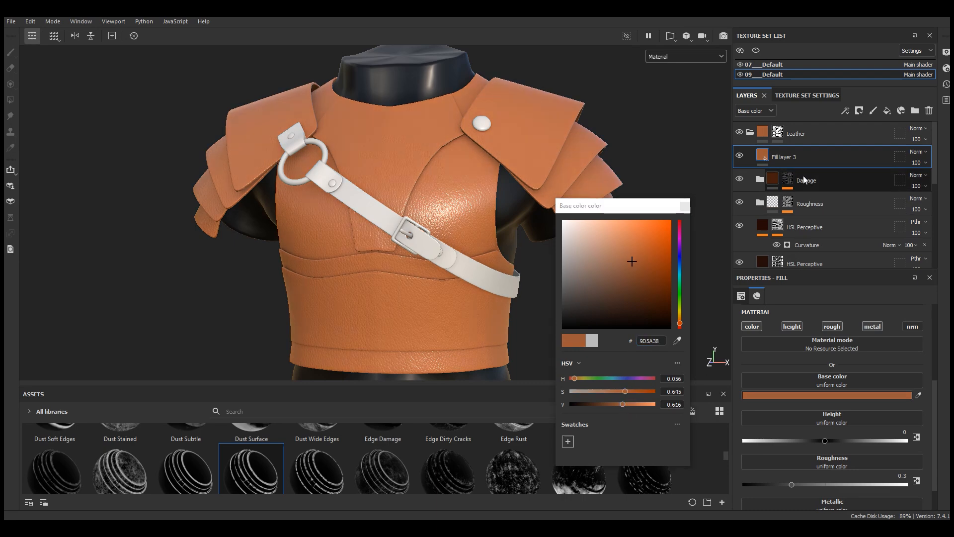
pyautogui.click(684, 206)
# Step: Set the new fill layer's roughness to 0.6456 and its height to -0.0210
pyautogui.scroll(-1, 825, 397)
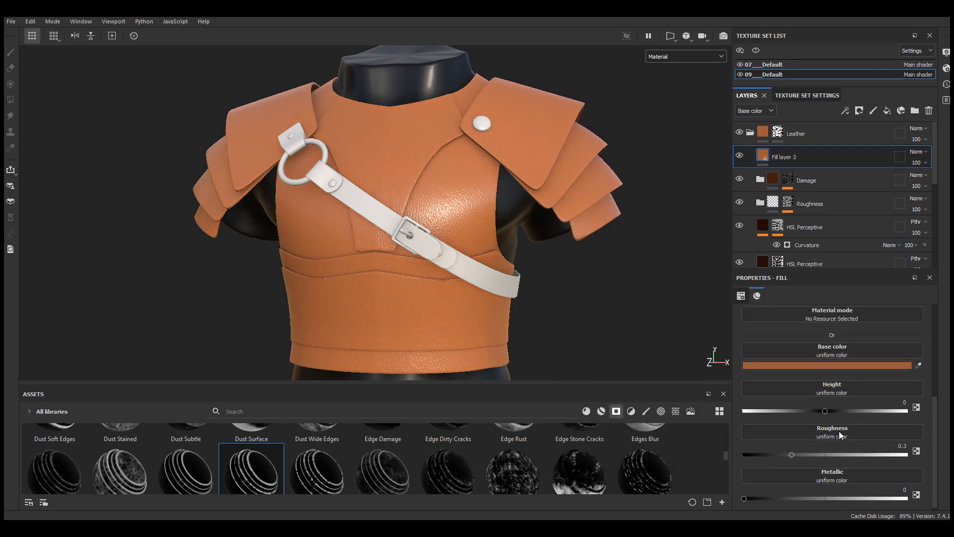
pyautogui.click(848, 454)
pyautogui.moveTo(848, 454); pyautogui.dragTo(849, 457)
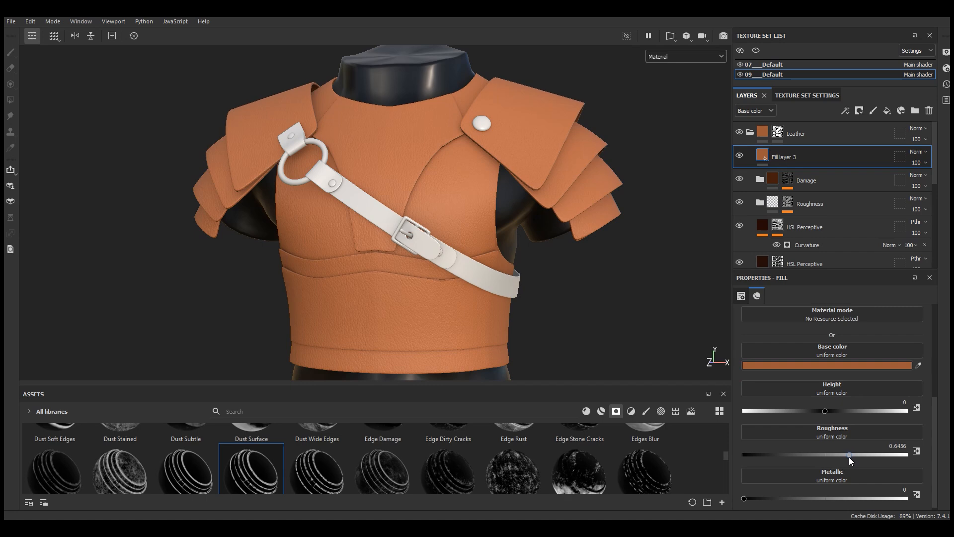
pyautogui.click(823, 410)
pyautogui.scroll(4, 447, 174)
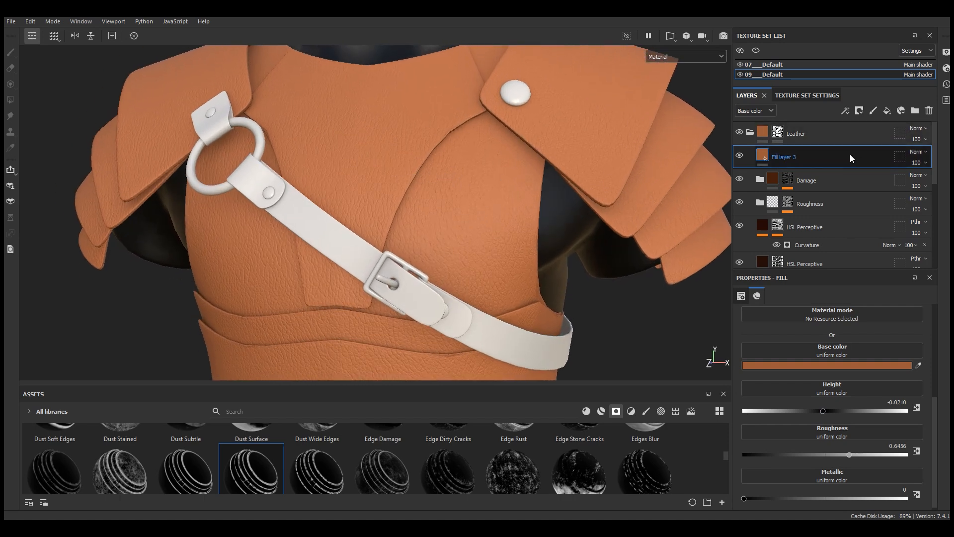
# Step: Give the fill layer a black mask driven by a Metal Edge Wear generator
pyautogui.click(860, 112)
pyautogui.click(863, 133)
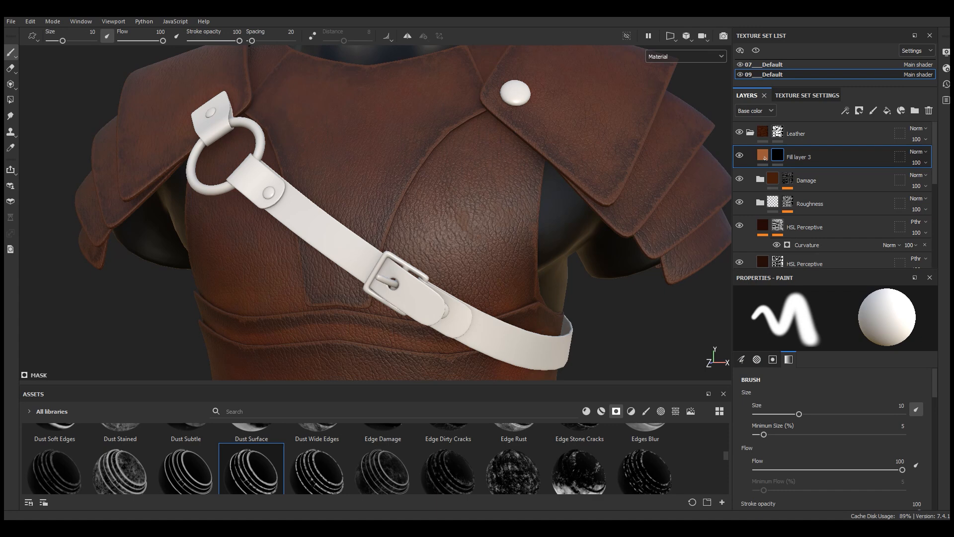
pyautogui.click(844, 110)
pyautogui.click(868, 124)
pyautogui.click(825, 310)
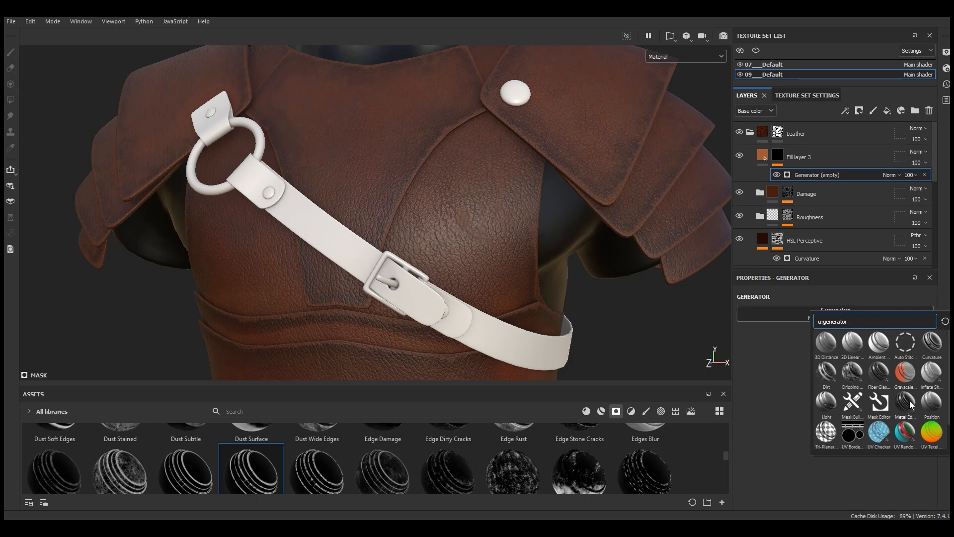
pyautogui.moveTo(905, 402)
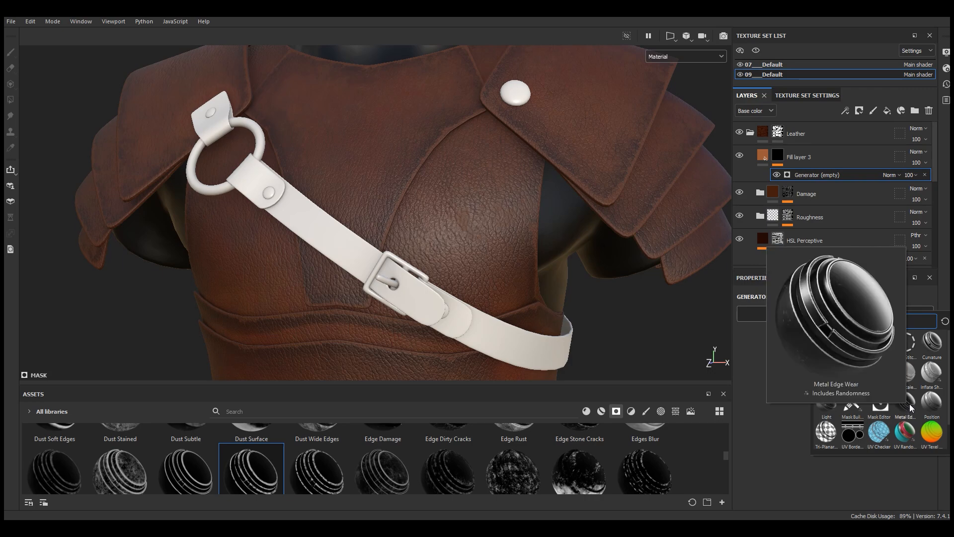
pyautogui.click(906, 402)
pyautogui.scroll(-4, 425, 82)
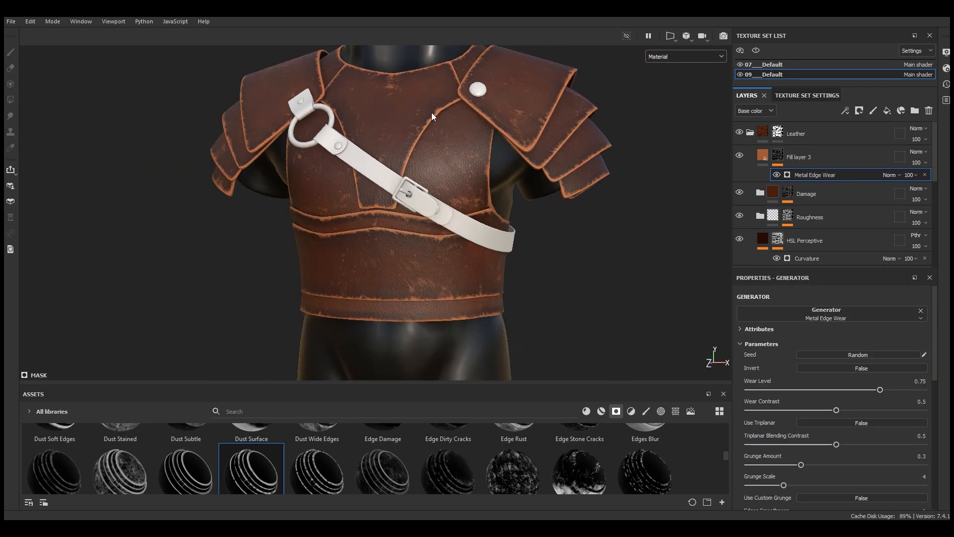
# Step: Set the Metal Edge Wear generator's Wear Level to 0.77 and Wear Contrast to 0.87
pyautogui.scroll(7, 437, 255)
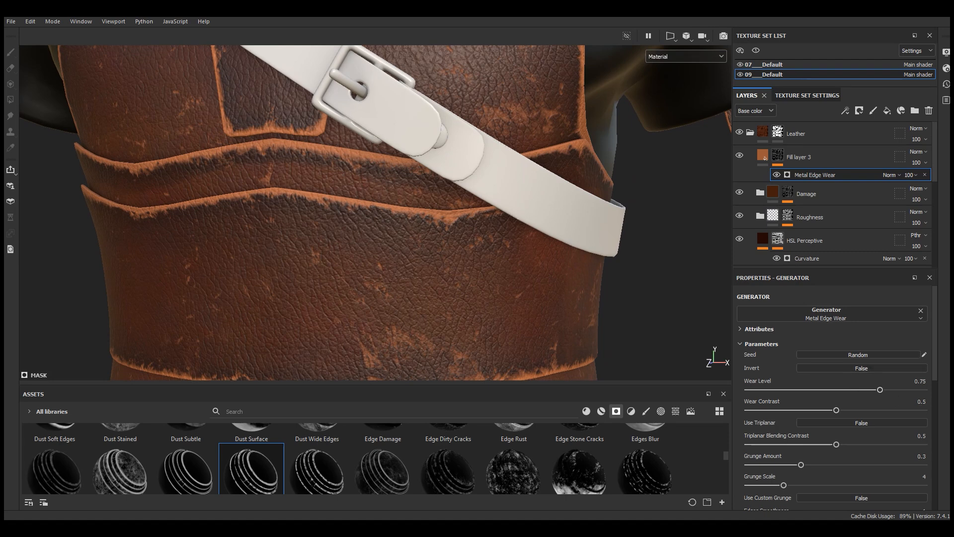
pyautogui.moveTo(880, 391); pyautogui.dragTo(883, 391)
pyautogui.moveTo(837, 410); pyautogui.dragTo(899, 411)
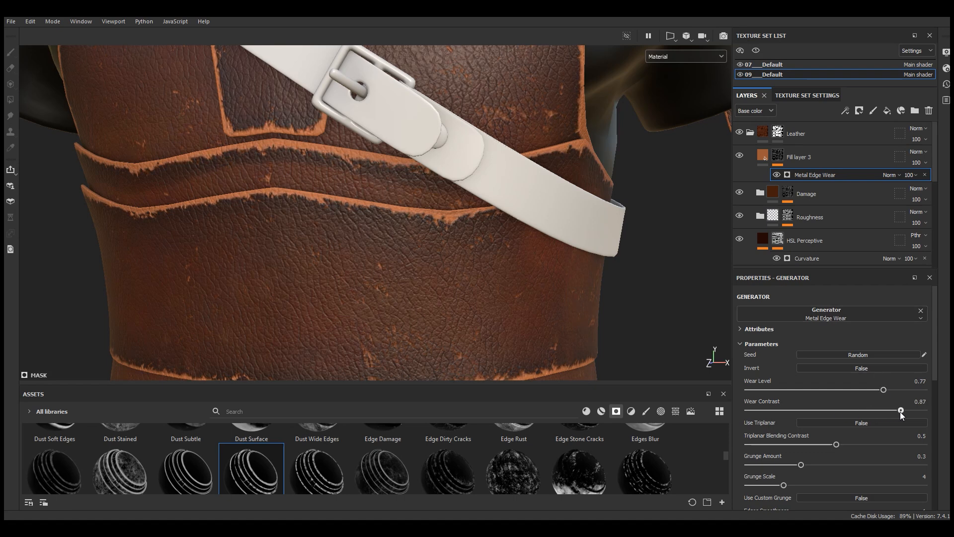
# Step: Set the generator's Triplanar Blending Contrast to 0.68, Grunge Amount to 0.34 and Ambient Occlusion Masking to 0.17
pyautogui.scroll(-3, 863, 408)
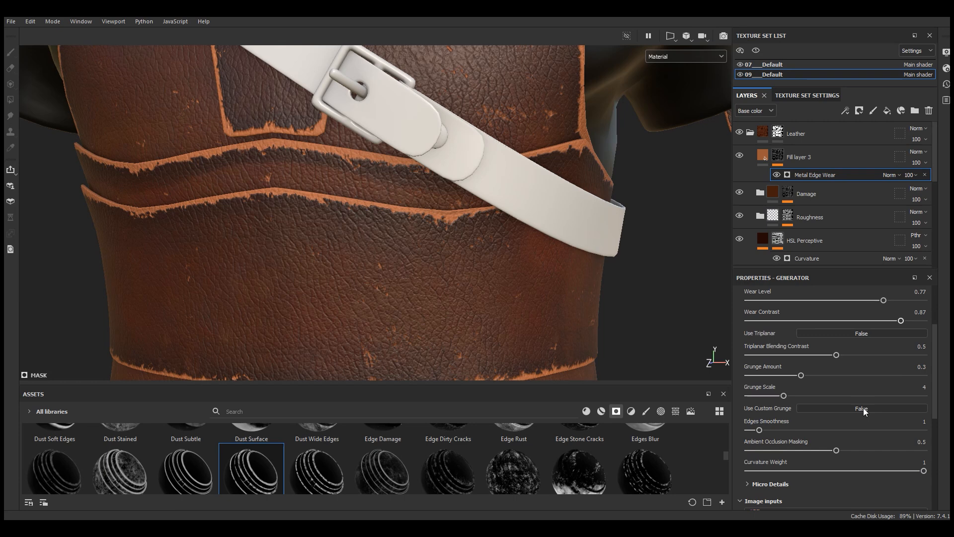
pyautogui.moveTo(836, 355); pyautogui.dragTo(855, 355)
pyautogui.moveTo(805, 376); pyautogui.dragTo(809, 376)
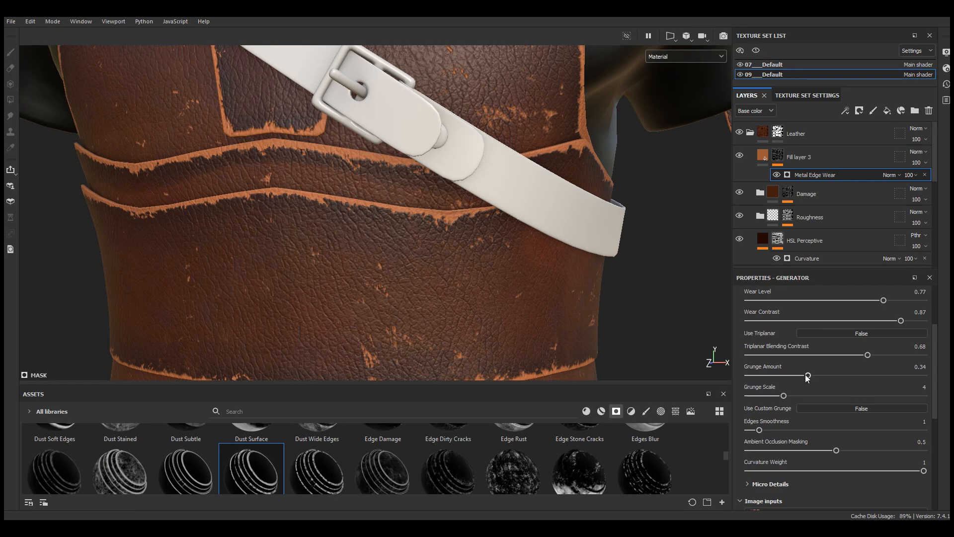
pyautogui.moveTo(936, 344); pyautogui.dragTo(937, 373)
pyautogui.moveTo(836, 387); pyautogui.dragTo(763, 382)
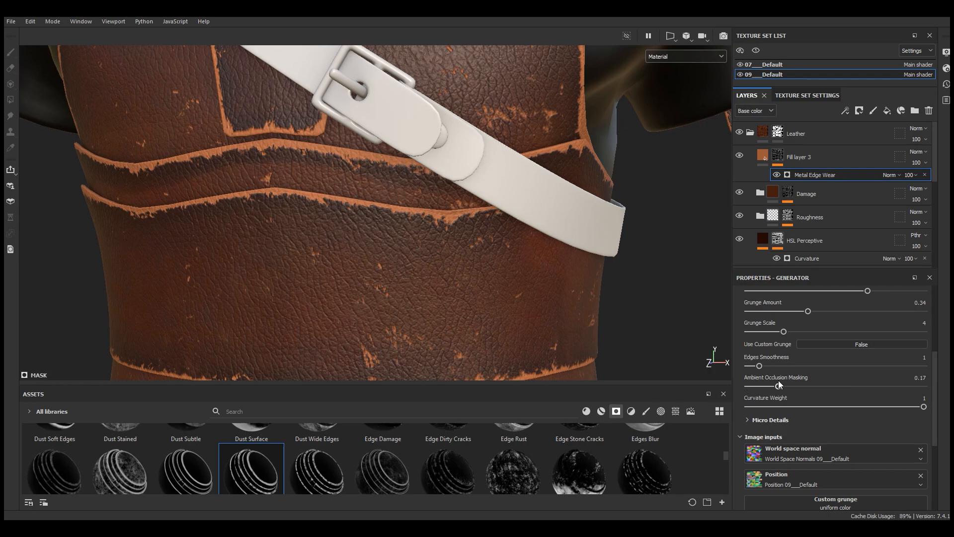
pyautogui.scroll(-7, 397, 296)
pyautogui.scroll(4, 401, 315)
pyautogui.scroll(2, 402, 316)
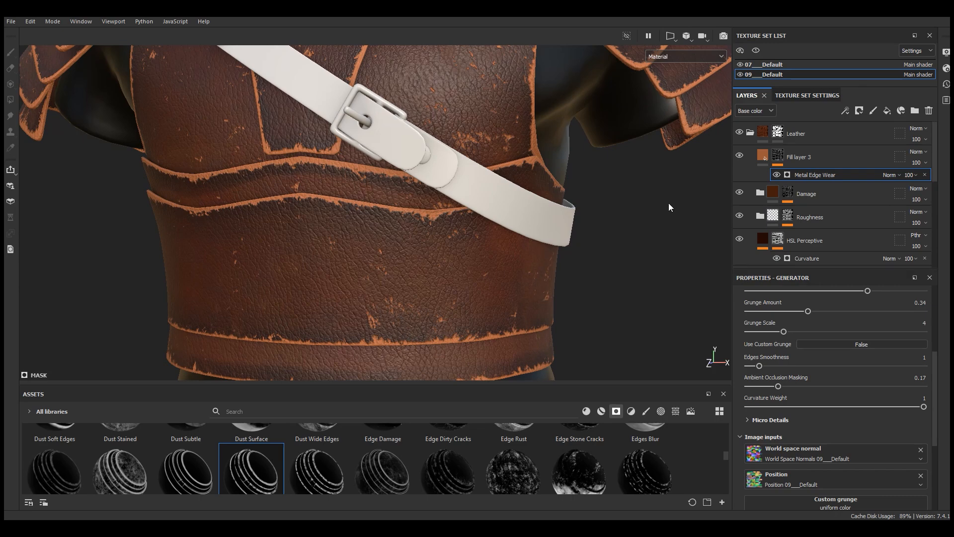
# Step: Darken Fill layer 3's base colour to value 0.535, reduce its saturation slightly, and lower the layer's opacity to 40
pyautogui.scroll(3, 517, 197)
pyautogui.click(765, 157)
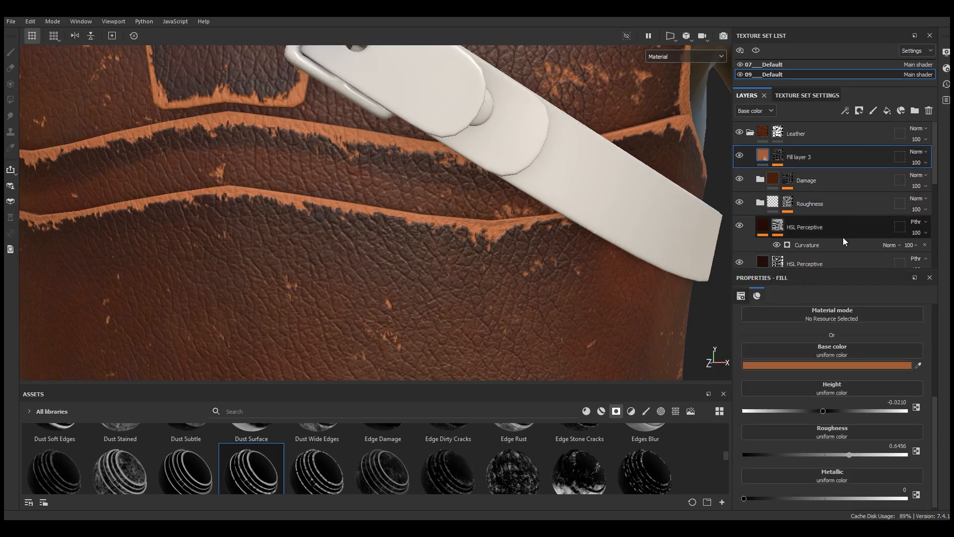
pyautogui.click(824, 363)
pyautogui.click(759, 450)
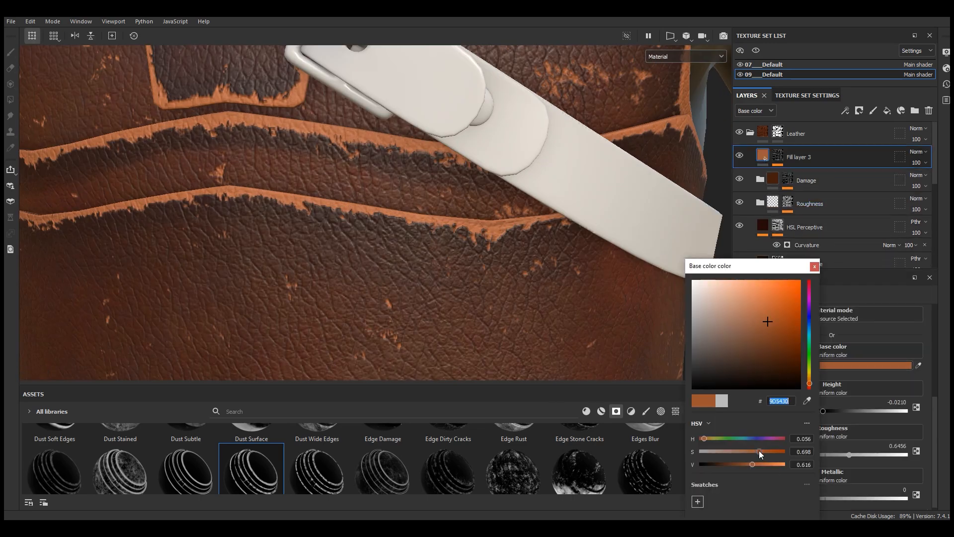
pyautogui.click(745, 464)
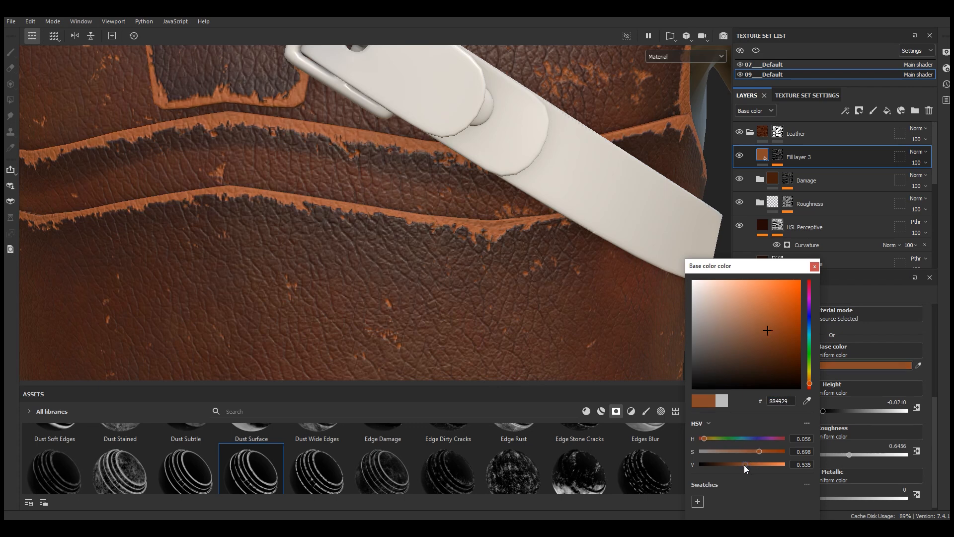
pyautogui.click(749, 451)
pyautogui.click(814, 267)
pyautogui.click(916, 162)
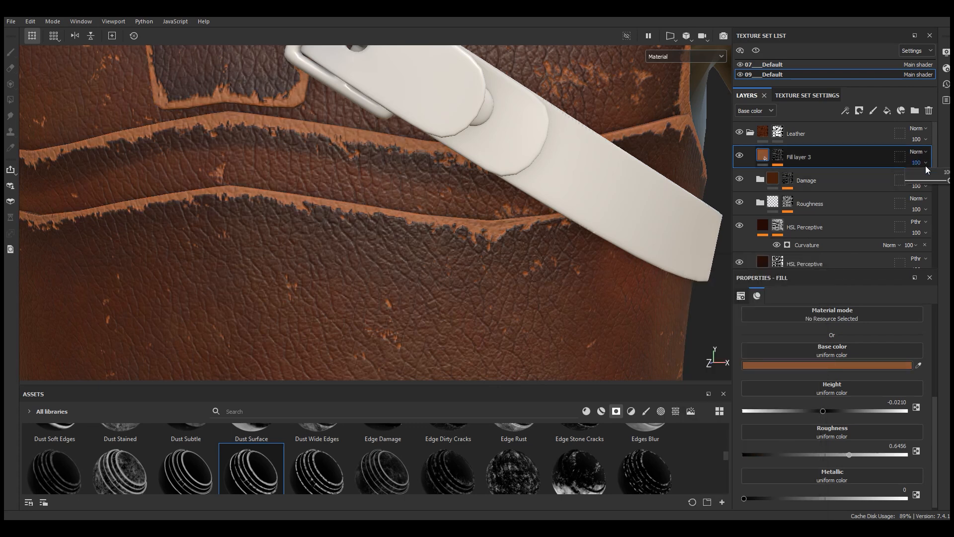
pyautogui.moveTo(949, 180); pyautogui.dragTo(925, 183)
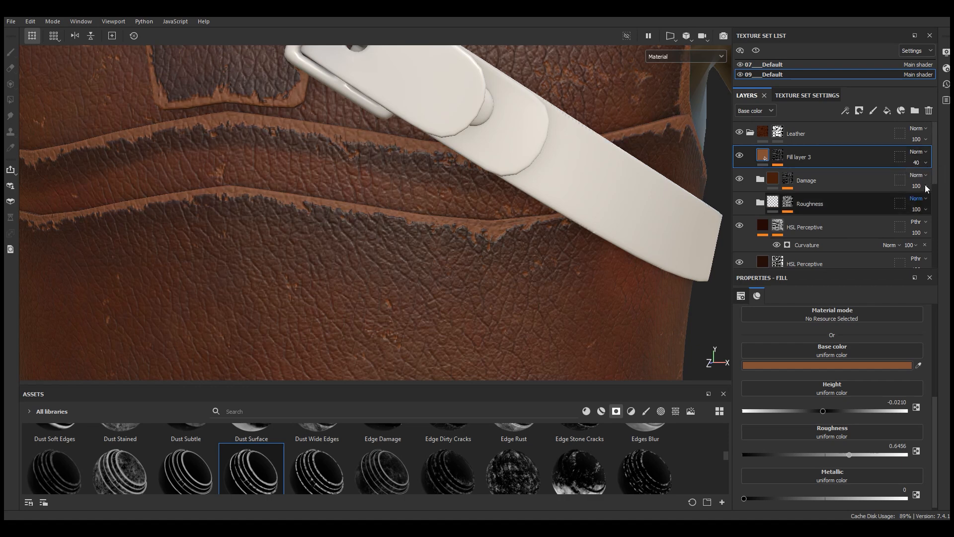
# Step: In Fill layer 3's Metal Edge Wear generator, set Wear Level to 0.54 and Grunge Amount to 0.5
pyautogui.click(780, 154)
pyautogui.click(806, 171)
pyautogui.scroll(4, 892, 378)
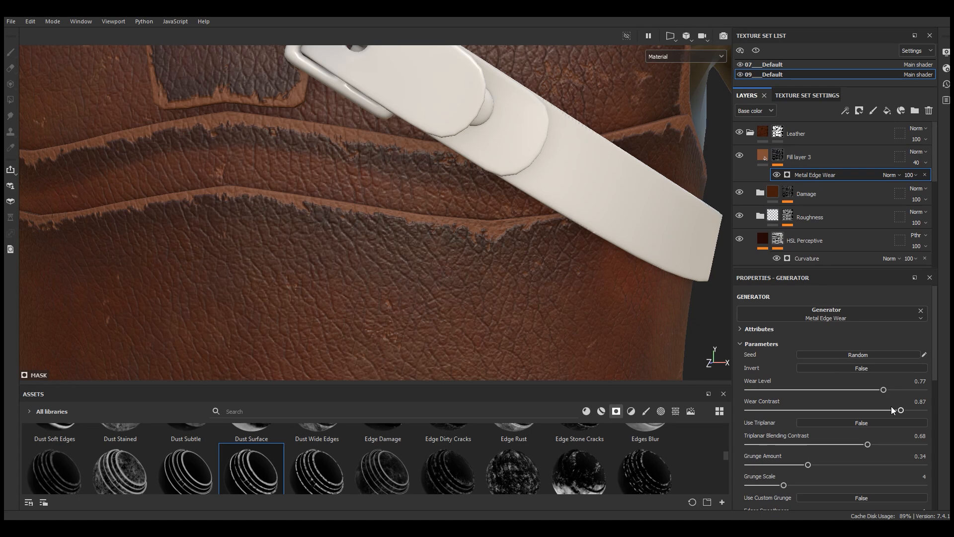
pyautogui.moveTo(882, 390); pyautogui.dragTo(842, 396)
pyautogui.moveTo(808, 465); pyautogui.dragTo(820, 467)
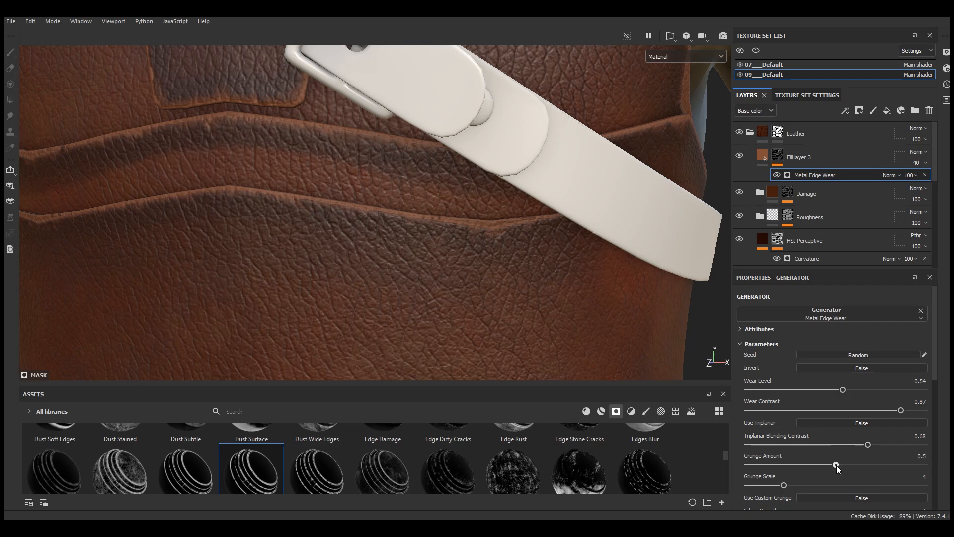
pyautogui.scroll(-6, 480, 189)
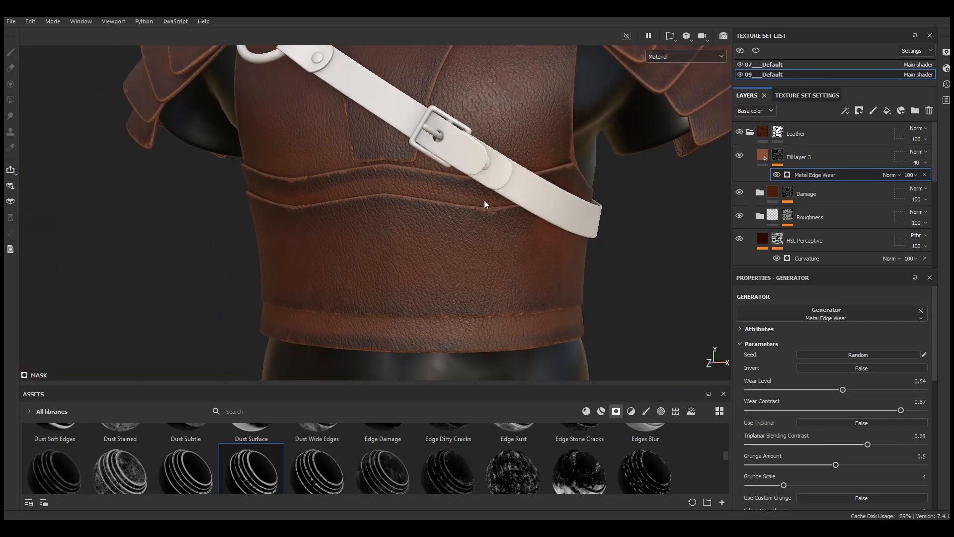
pyautogui.scroll(6, 502, 325)
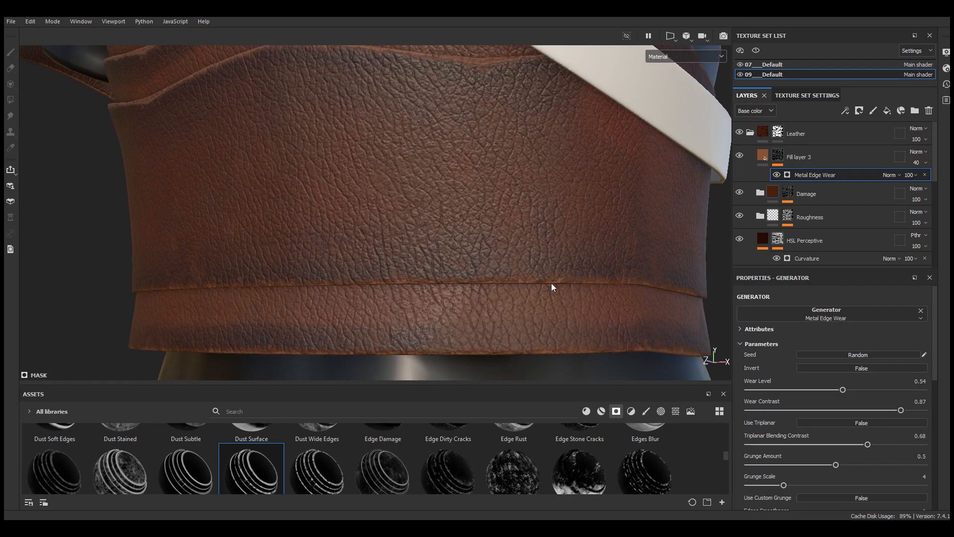
pyautogui.keyDown('alt'); pyautogui.moveTo(514, 357); pyautogui.dragTo(528, 336); pyautogui.keyUp('alt')
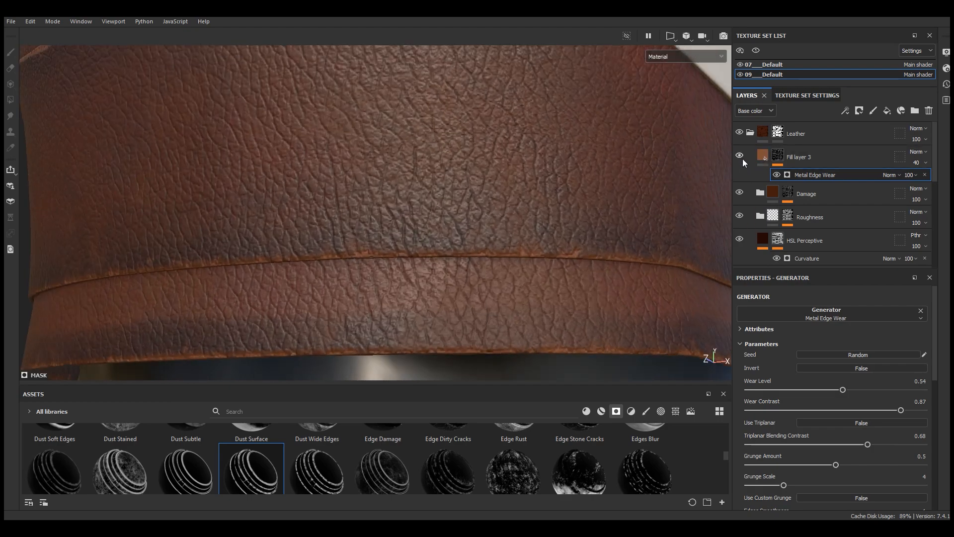
# Step: Set the height of Fill layer 3 to -0.02
pyautogui.click(765, 157)
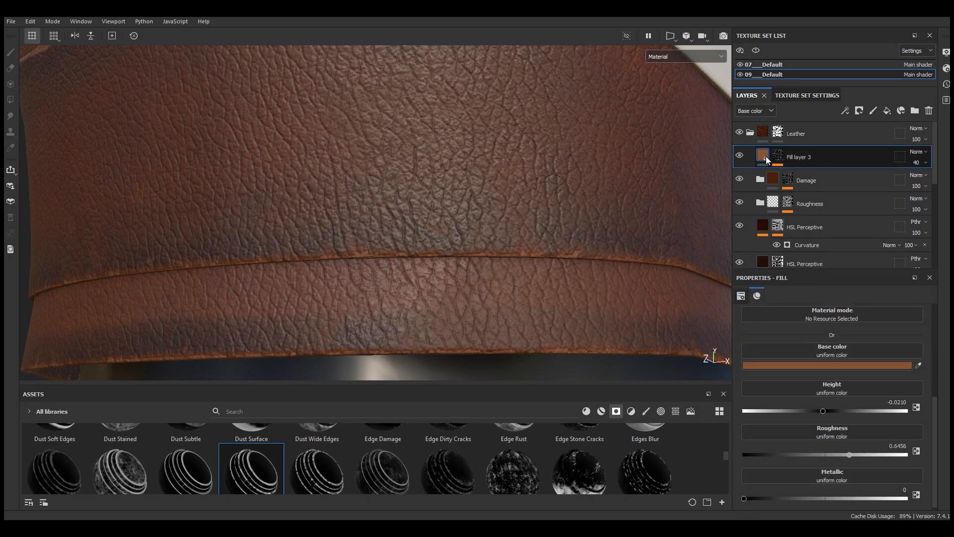
pyautogui.doubleClick(897, 402)
pyautogui.write('-0.02')
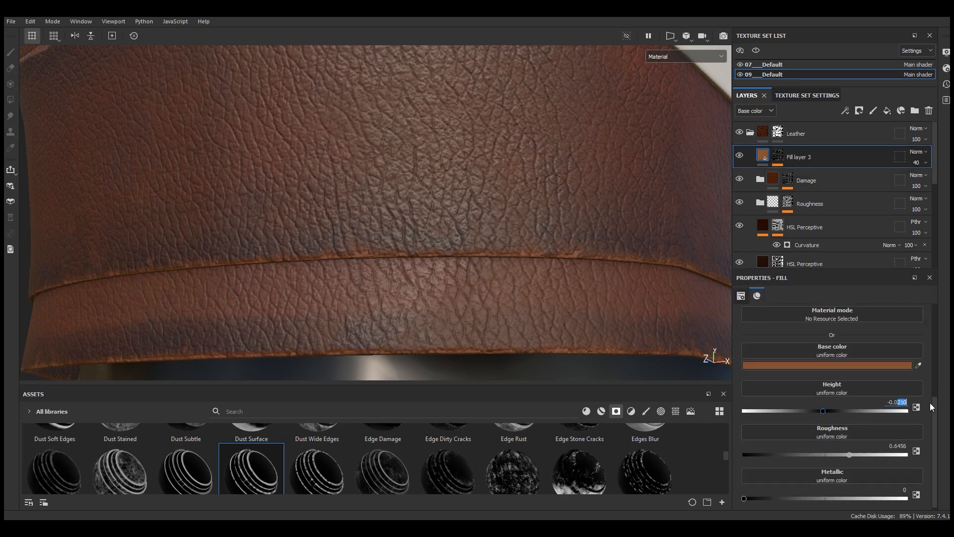
pyautogui.keyDown('alt'); pyautogui.moveTo(596, 343); pyautogui.dragTo(440, 300, button='right'); pyautogui.keyUp('alt')
pyautogui.keyDown('alt'); pyautogui.moveTo(439, 300); pyautogui.dragTo(510, 213); pyautogui.keyUp('alt')
pyautogui.keyDown('alt'); pyautogui.moveTo(449, 227); pyautogui.dragTo(440, 259, button='middle'); pyautogui.keyUp('alt')
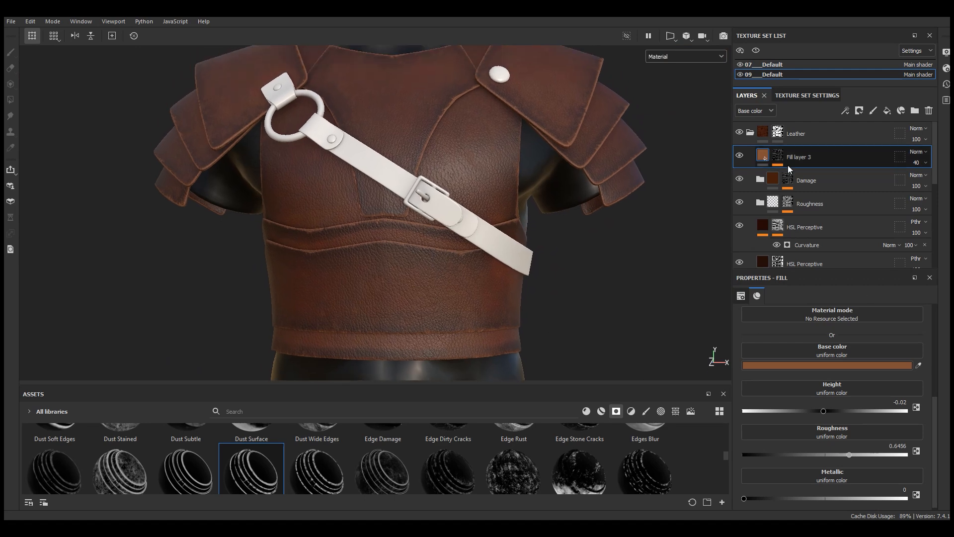
# Step: Lower Fill layer 3's opacity to 38 and set its Metal Edge Wear generator's Grunge Amount to 0.52
pyautogui.click(777, 155)
pyautogui.click(925, 164)
pyautogui.moveTo(925, 181); pyautogui.dragTo(925, 182)
pyautogui.click(820, 175)
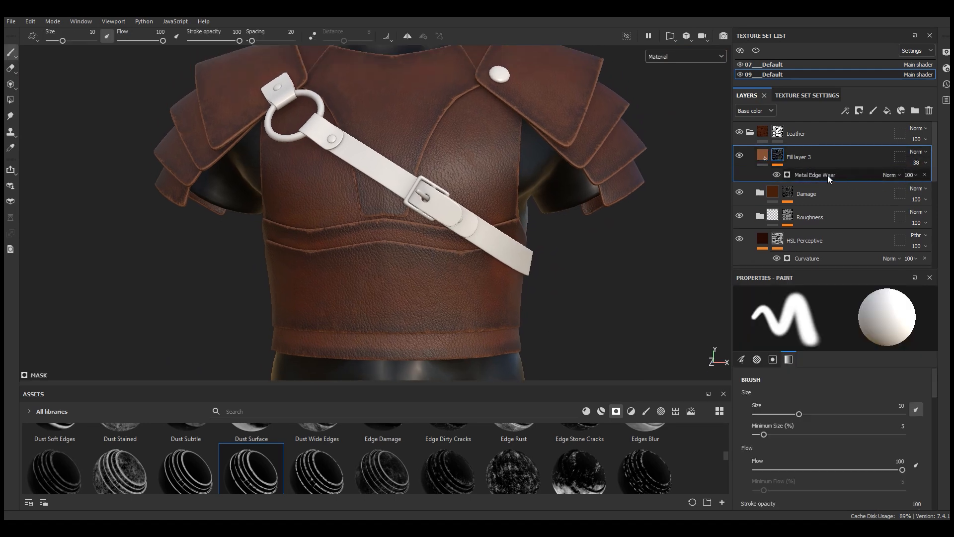
pyautogui.moveTo(834, 465); pyautogui.dragTo(840, 465)
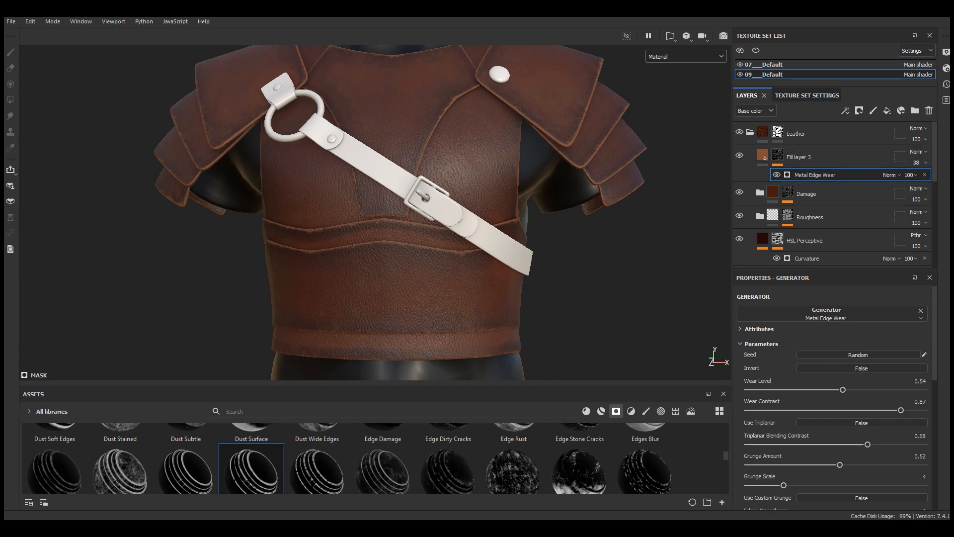
# Step: Add a Sharpen filter to Fill layer 3's mask with Sharpen Intensity 0.79 and check its effect on the edges
pyautogui.scroll(10, 439, 303)
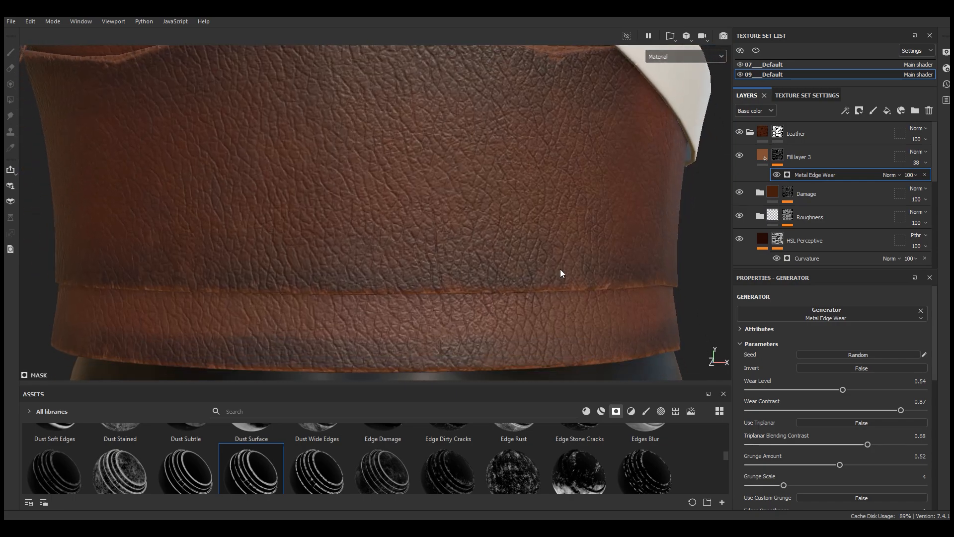
pyautogui.click(845, 110)
pyautogui.click(867, 169)
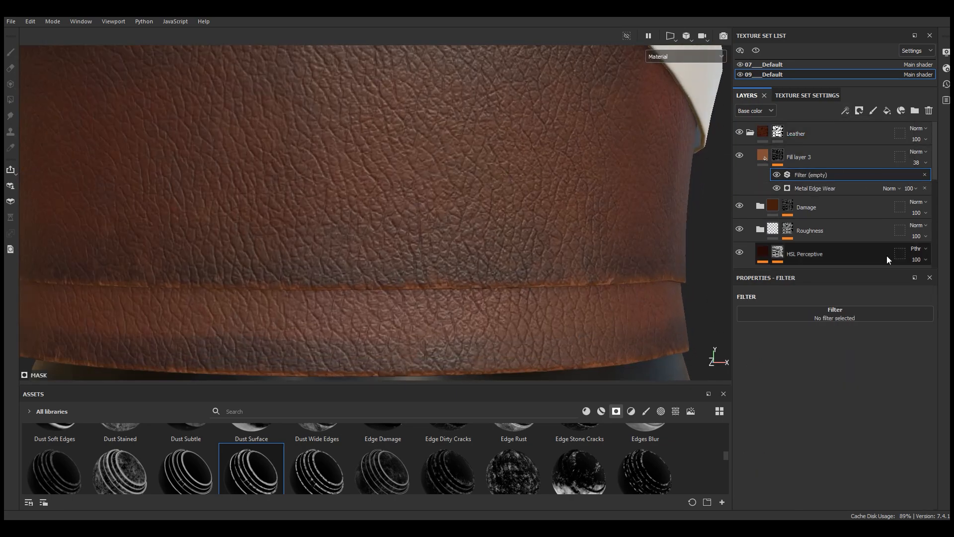
pyautogui.click(816, 316)
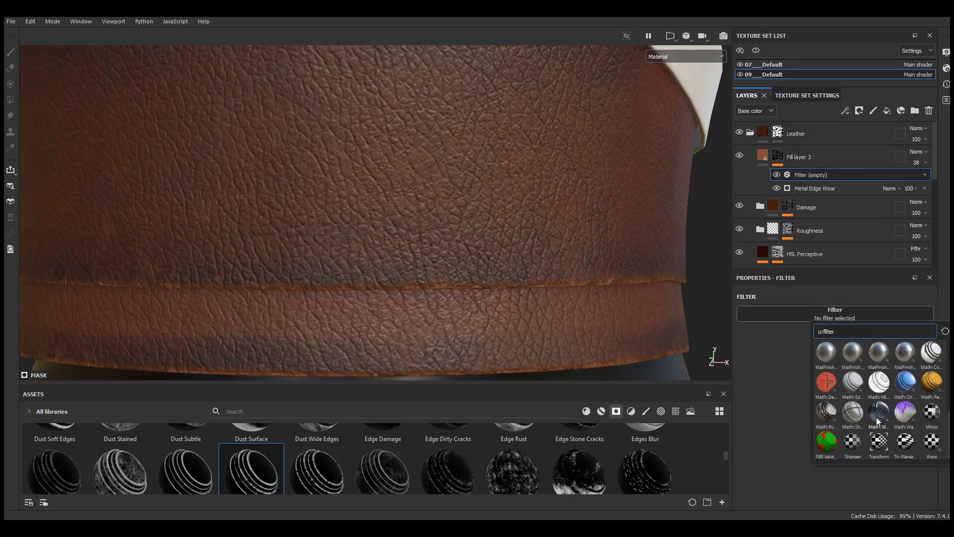
pyautogui.click(853, 443)
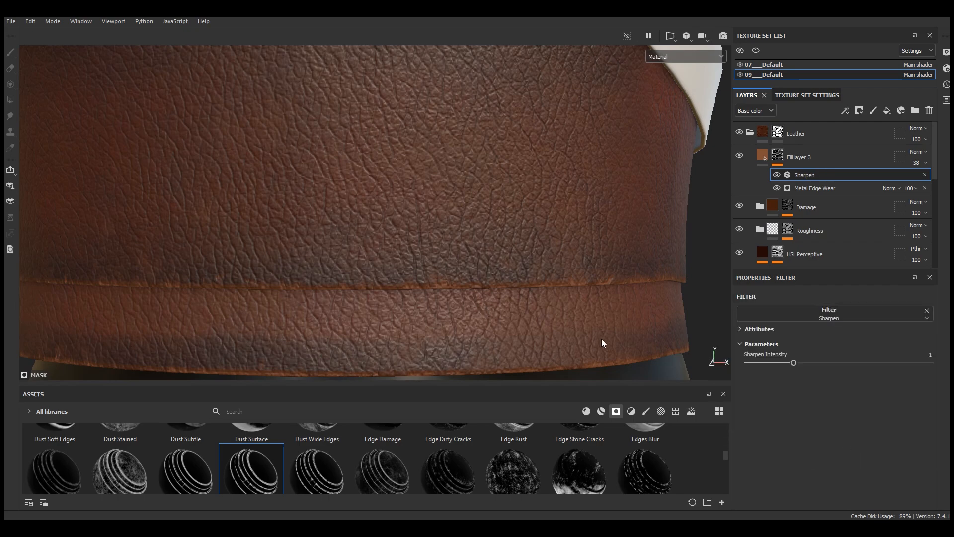
pyautogui.keyDown('alt'); pyautogui.moveTo(601, 339); pyautogui.dragTo(648, 356); pyautogui.keyUp('alt')
pyautogui.moveTo(794, 363); pyautogui.dragTo(783, 363)
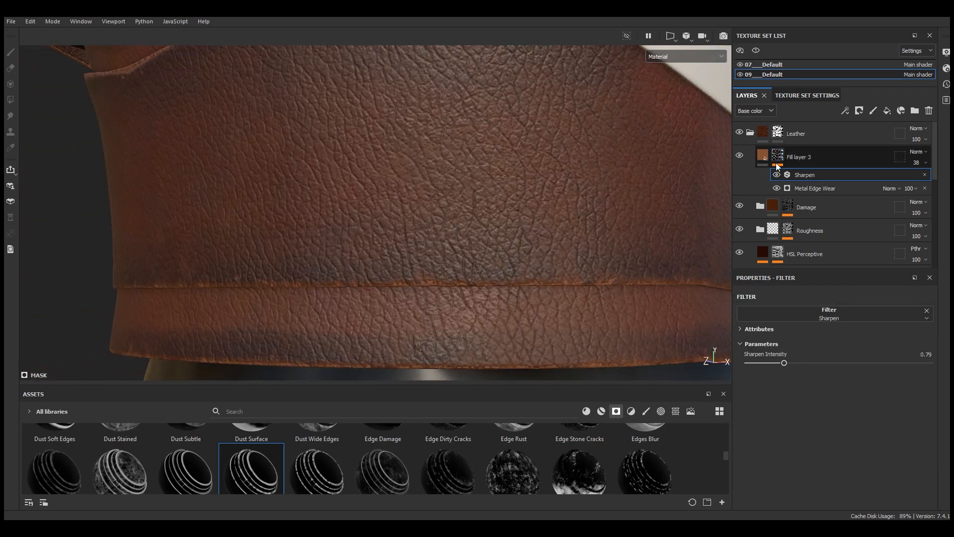
pyautogui.scroll(3, 418, 283)
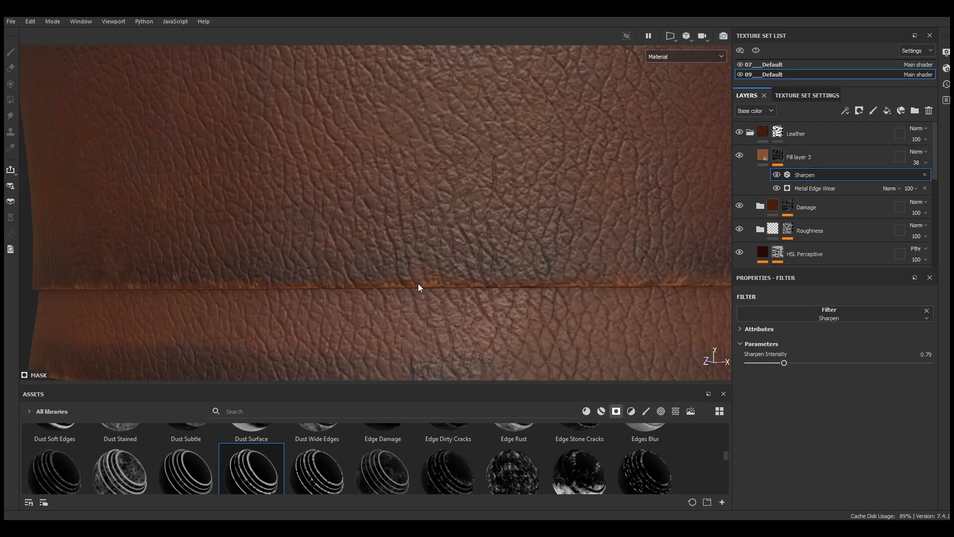
pyautogui.click(776, 174)
pyautogui.scroll(-8, 636, 243)
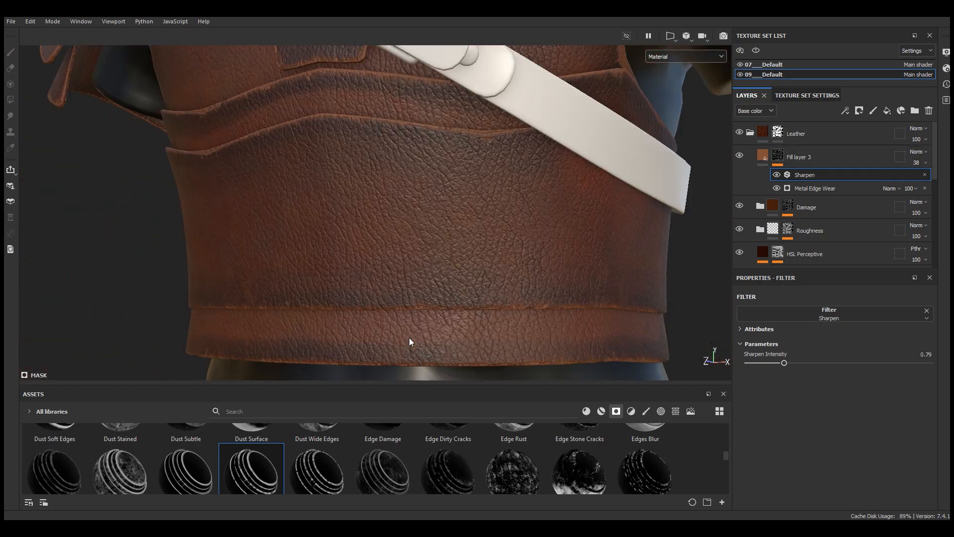
# Step: Adjust Fill layer 3's base colour to saturation 0.645 and value 0.541
pyautogui.keyDown('alt'); pyautogui.moveTo(447, 326); pyautogui.dragTo(500, 307); pyautogui.keyUp('alt')
pyautogui.keyDown('alt'); pyautogui.moveTo(405, 203); pyautogui.dragTo(426, 296, button='middle'); pyautogui.keyUp('alt')
pyautogui.scroll(4, 417, 292)
pyautogui.keyDown('alt'); pyautogui.moveTo(413, 291); pyautogui.dragTo(422, 337); pyautogui.keyUp('alt')
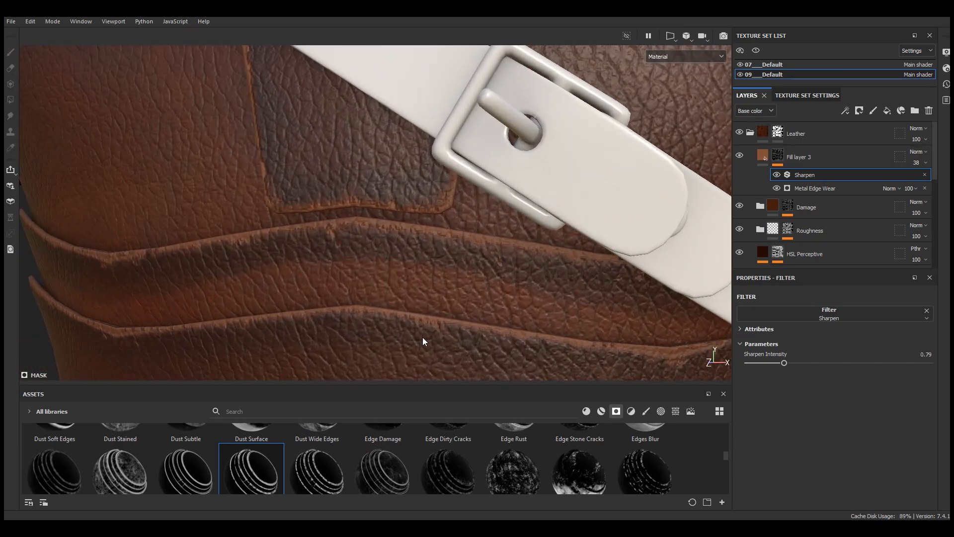
pyautogui.click(763, 156)
pyautogui.click(812, 365)
pyautogui.click(874, 463)
pyautogui.click(883, 451)
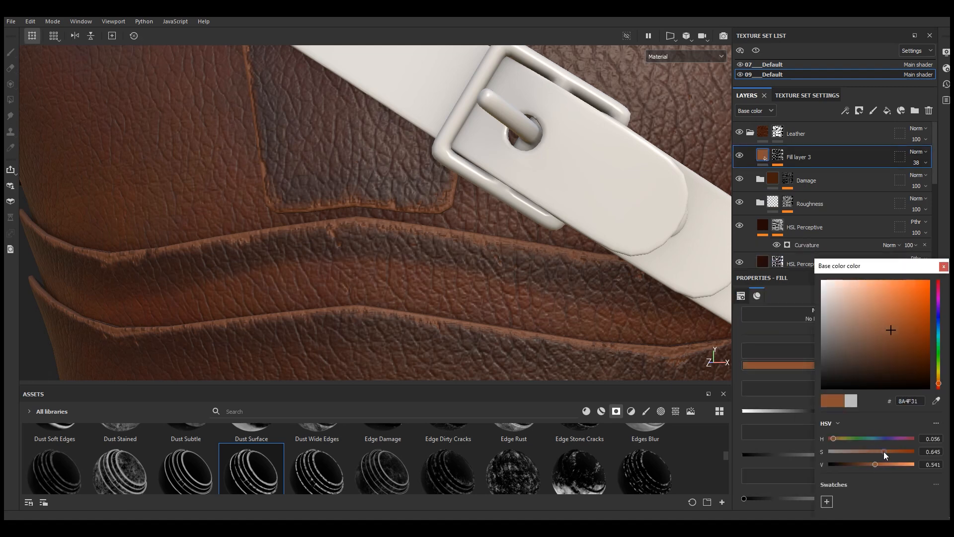
pyautogui.click(943, 266)
# Step: Compare the armour with and without Fill layer 3, then darken its base colour to saturation 0.680 and value 0.483
pyautogui.click(739, 157)
pyautogui.click(739, 156)
pyautogui.click(739, 156)
pyautogui.click(739, 156)
pyautogui.click(809, 366)
pyautogui.click(869, 464)
pyautogui.click(884, 452)
pyautogui.click(867, 464)
pyautogui.click(940, 267)
# Step: Lower Fill layer 3's opacity to 18 and check the edge wear on the whole armour
pyautogui.scroll(-1, 308, 197)
pyautogui.scroll(-8, 308, 200)
pyautogui.keyDown('alt'); pyautogui.moveTo(387, 300); pyautogui.dragTo(476, 277); pyautogui.keyUp('alt')
pyautogui.scroll(8, 412, 65)
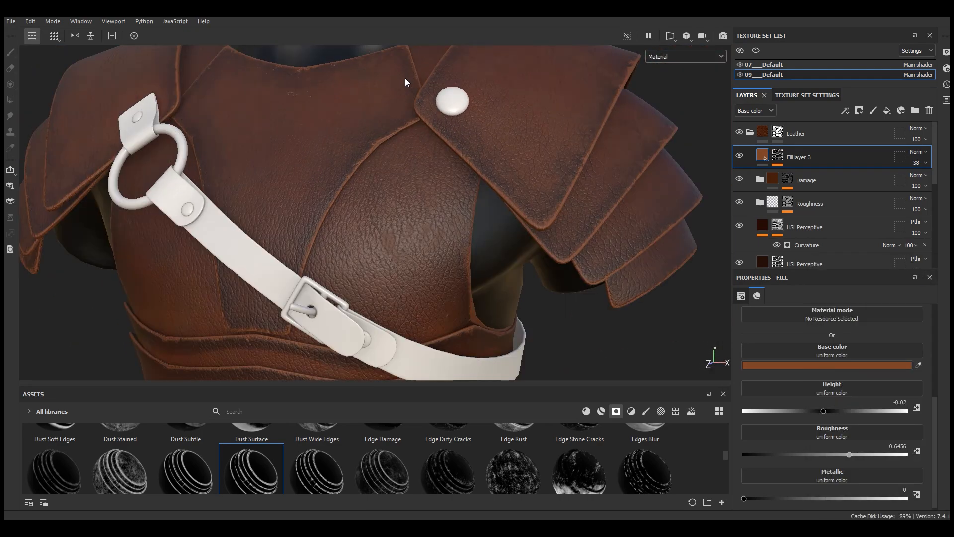
pyautogui.click(925, 162)
pyautogui.moveTo(925, 180); pyautogui.dragTo(917, 185)
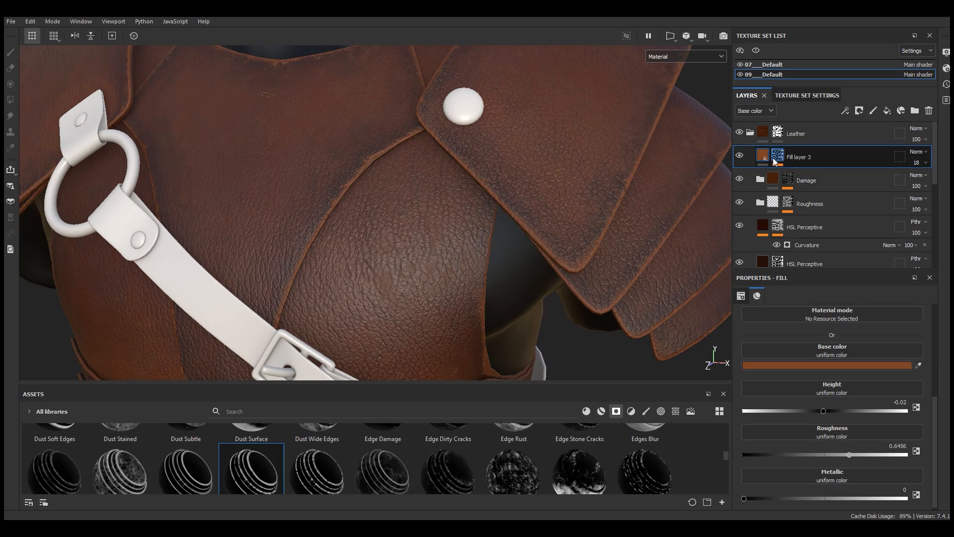
pyautogui.scroll(-8, 672, 215)
pyautogui.keyDown('alt'); pyautogui.moveTo(440, 236); pyautogui.dragTo(476, 257); pyautogui.keyUp('alt')
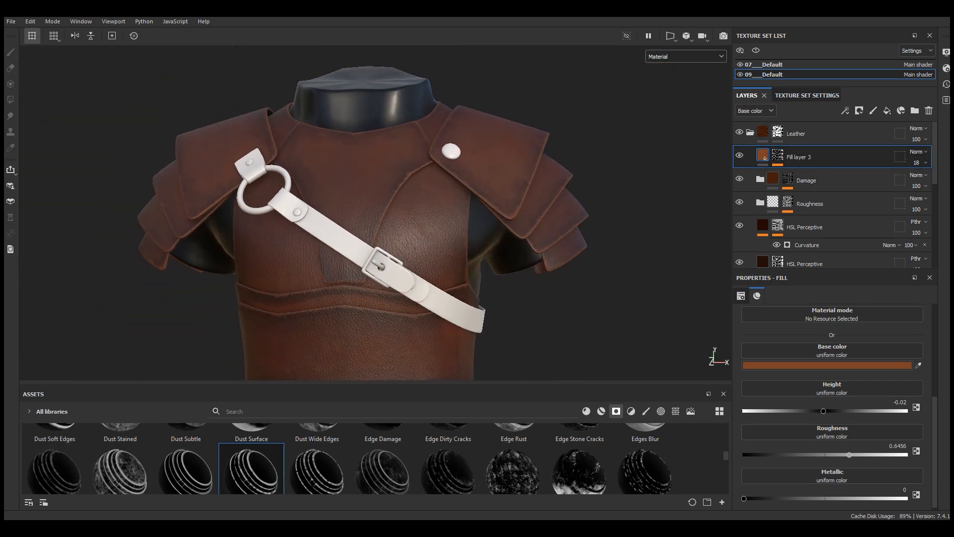
# Step: Duplicate Fill layer 3, naming the lower copy "Damage 2" and the upper one "Scratches"
pyautogui.hotkey('ctrl', 'd')
pyautogui.doubleClick(815, 186)
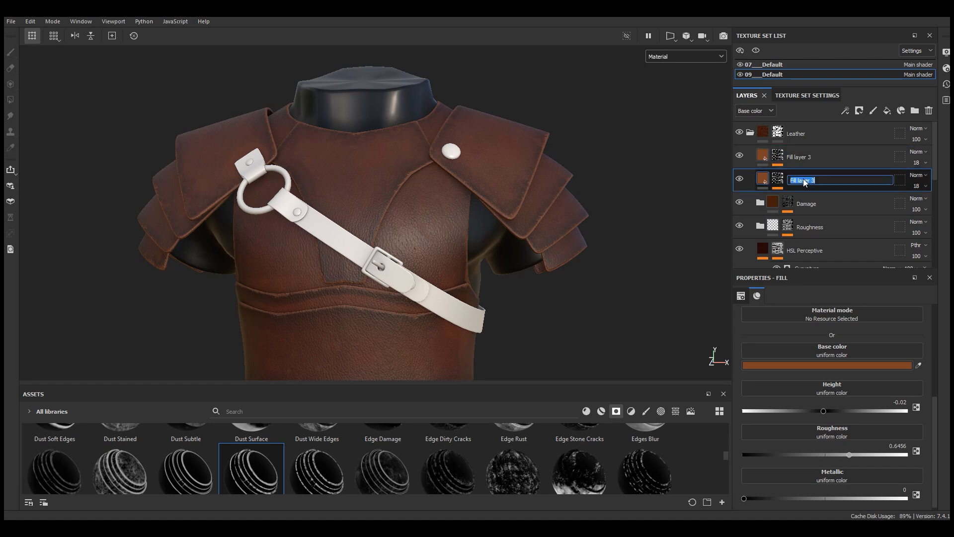
pyautogui.write('Damage 2')
pyautogui.press('Return')
pyautogui.doubleClick(808, 157)
pyautogui.write('Scratches')
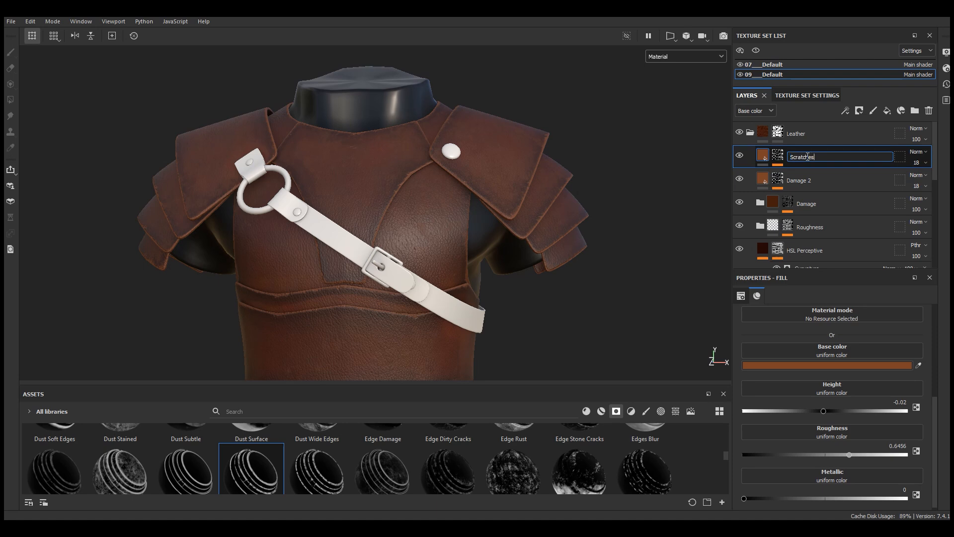
pyautogui.press('Return')
# Step: Lighten the Scratches layer's base colour to saturation 0.552 and value 0.610
pyautogui.click(818, 365)
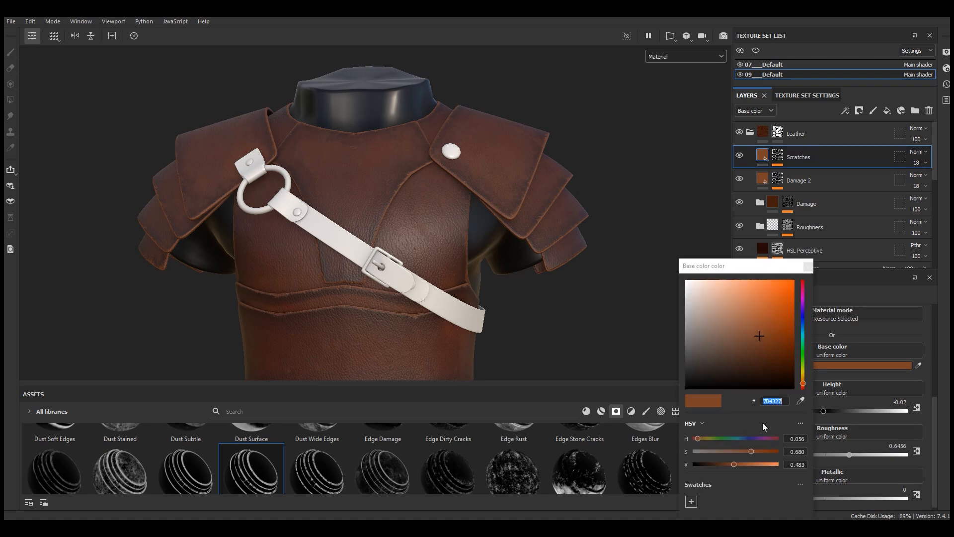
pyautogui.moveTo(749, 463); pyautogui.dragTo(740, 451)
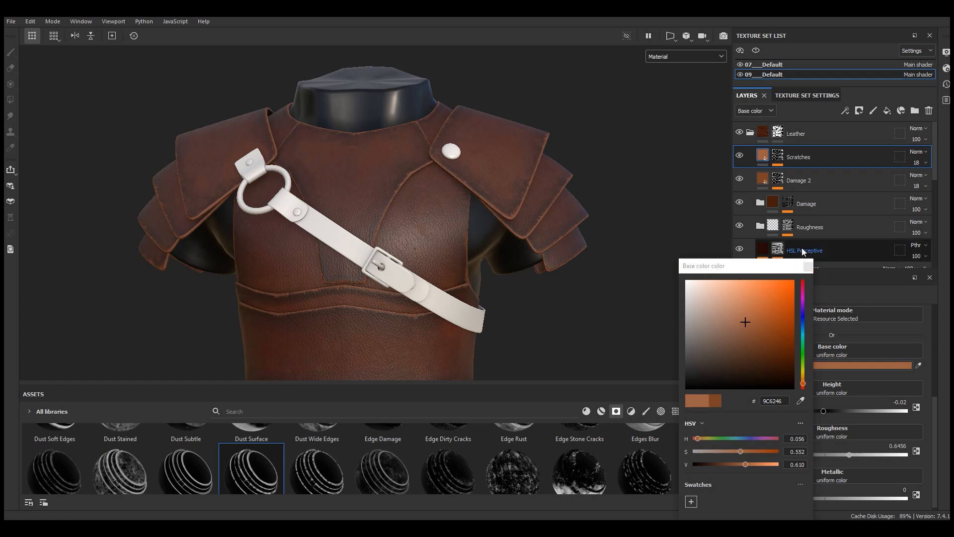
pyautogui.click(807, 267)
# Step: Replace the Metal Edge Wear generator in the Scratches mask with a fill placed beneath the switched-off Sharpen filter
pyautogui.keyDown('alt'); pyautogui.moveTo(396, 267); pyautogui.dragTo(478, 108, button='middle'); pyautogui.keyUp('alt')
pyautogui.scroll(2, 479, 107)
pyautogui.click(778, 156)
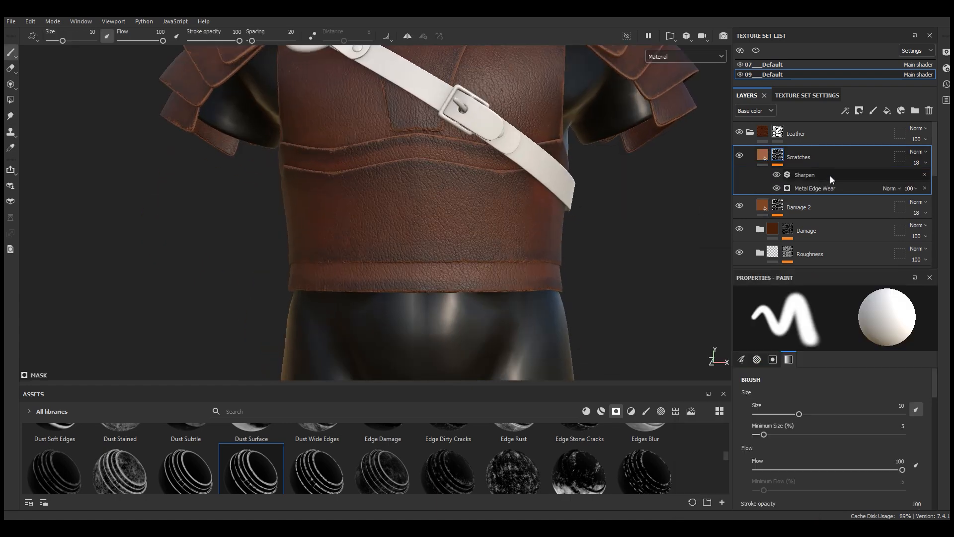
pyautogui.click(823, 189)
pyautogui.click(924, 188)
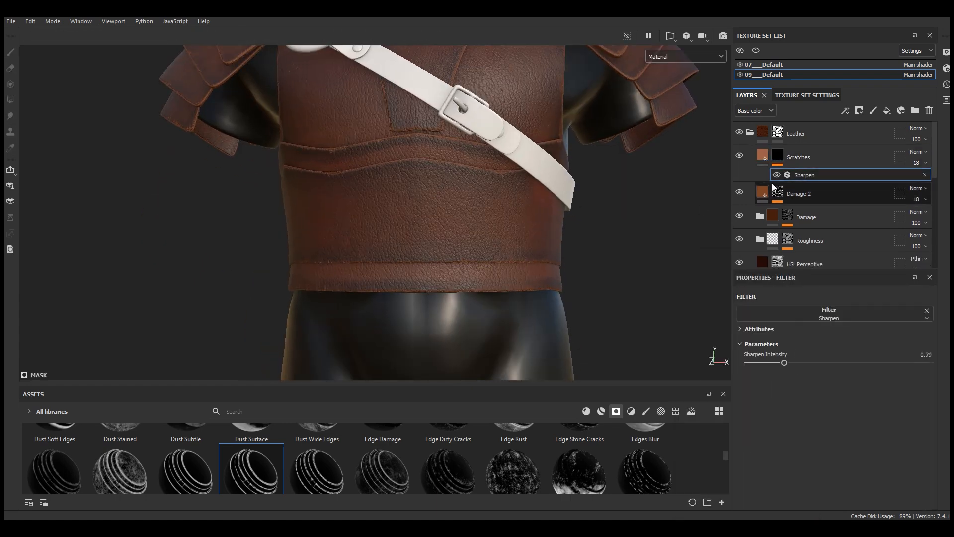
pyautogui.click(858, 110)
pyautogui.click(866, 149)
pyautogui.moveTo(802, 172); pyautogui.dragTo(805, 190)
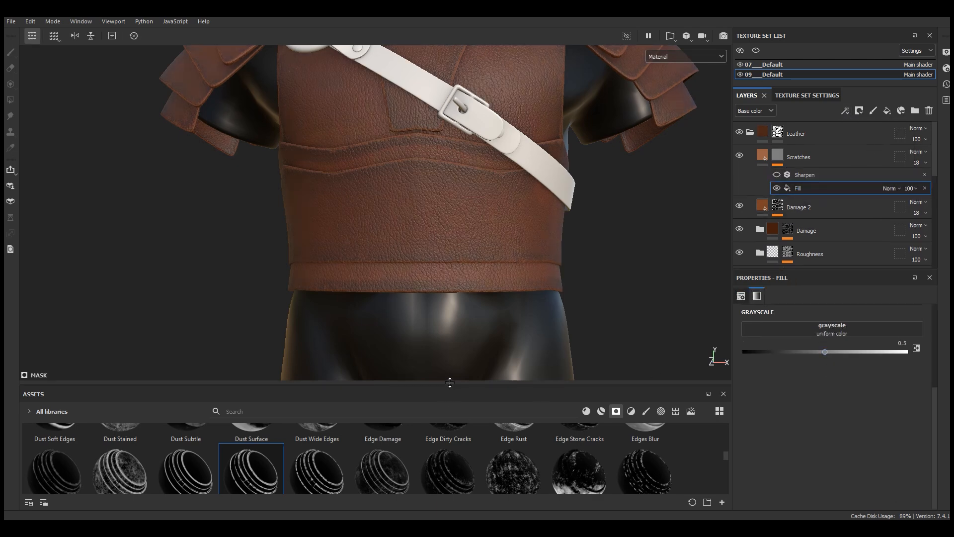
# Step: Search the texture assets for "scratch" and apply Grunge Scratches Rough to the Scratches mask fill
pyautogui.moveTo(448, 385); pyautogui.dragTo(467, 315)
pyautogui.click(675, 342)
pyautogui.click(333, 341)
pyautogui.write('scratch')
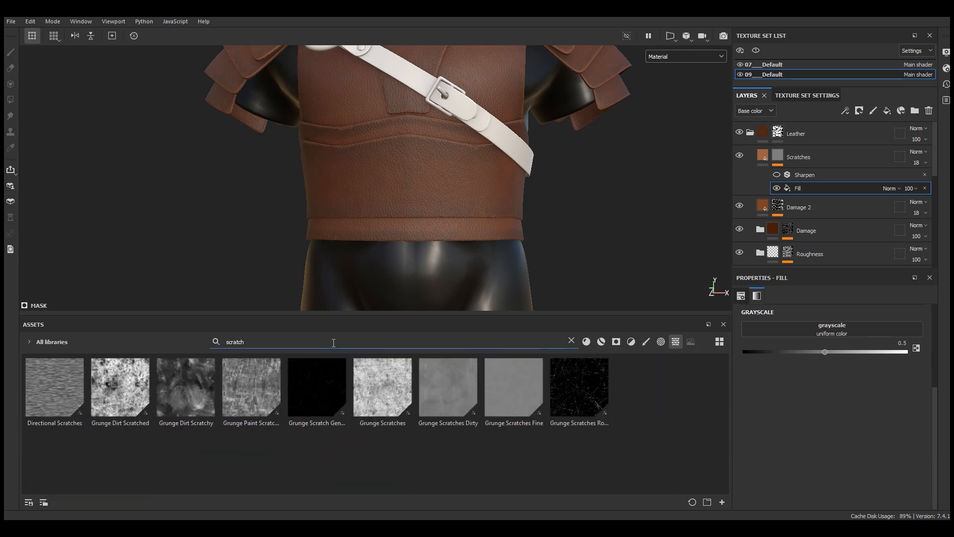
pyautogui.moveTo(579, 388); pyautogui.dragTo(869, 330)
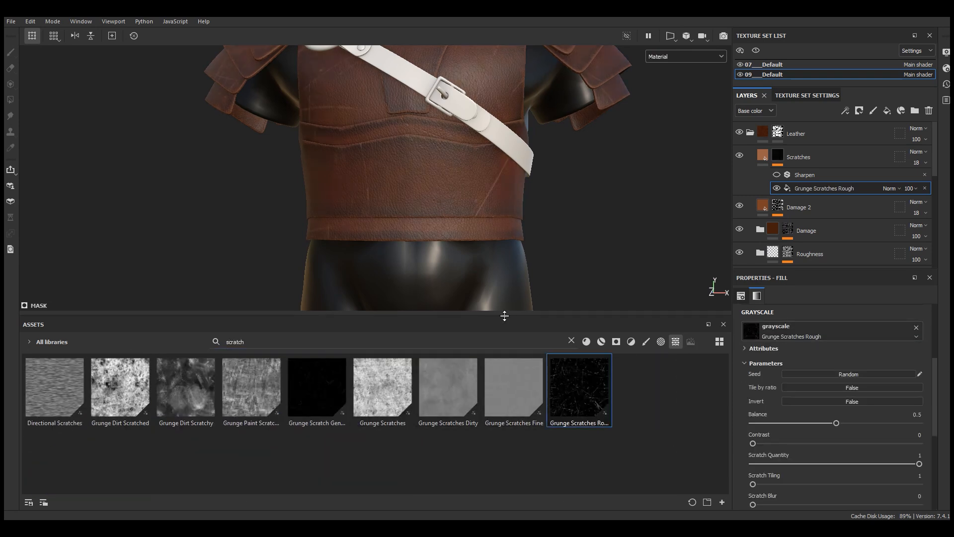
pyautogui.moveTo(504, 315); pyautogui.dragTo(504, 385)
# Step: Switch the Grunge Scratches Rough fill to tri-planar projection and set its scale to 3
pyautogui.scroll(3, 839, 404)
pyautogui.click(806, 332)
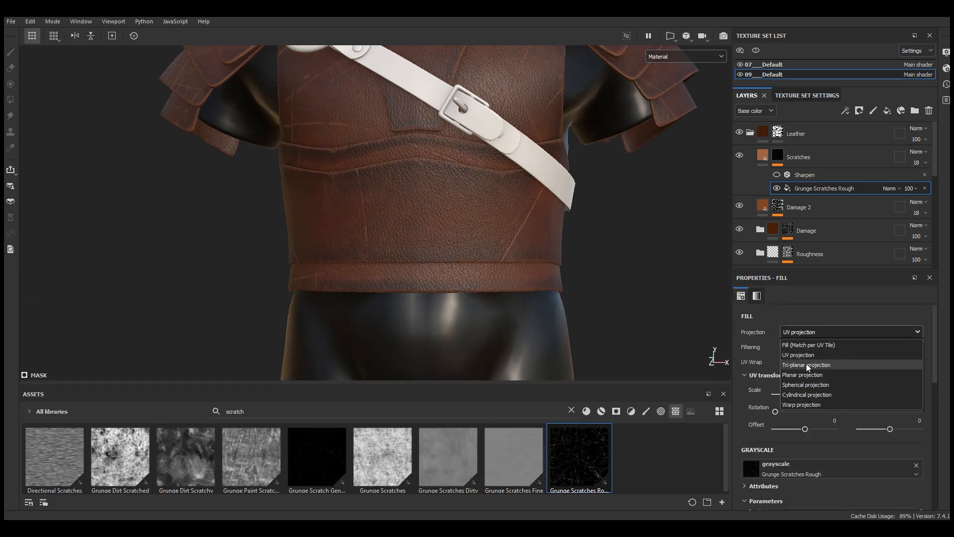
pyautogui.click(806, 364)
pyautogui.scroll(5, 433, 261)
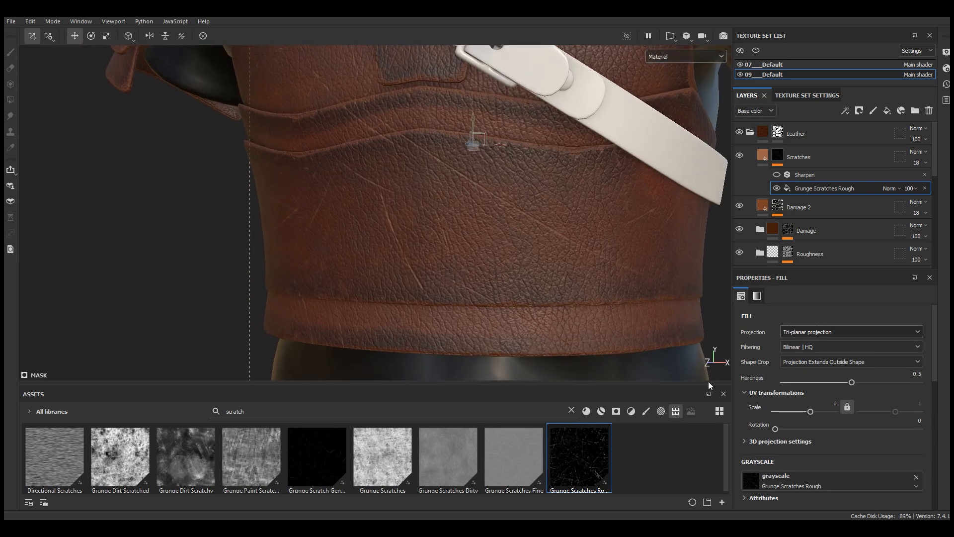
pyautogui.click(838, 406)
pyautogui.write('3')
pyautogui.press('Return')
# Step: With the mask displayed, set the scratches' Scratch Length to 0.57, Scratch Width to 0.6 and Contrast to 0.16
pyautogui.click(686, 56)
pyautogui.click(660, 160)
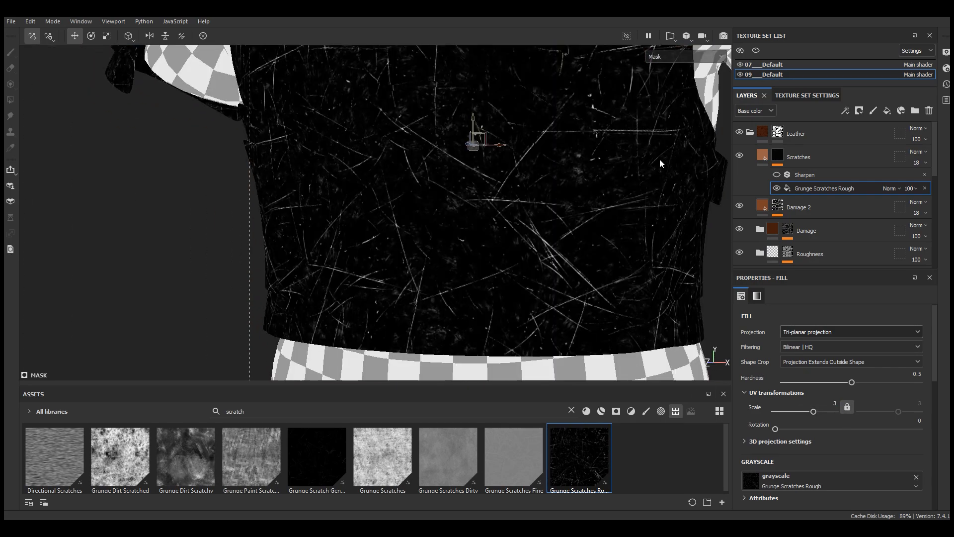
pyautogui.scroll(-5, 880, 430)
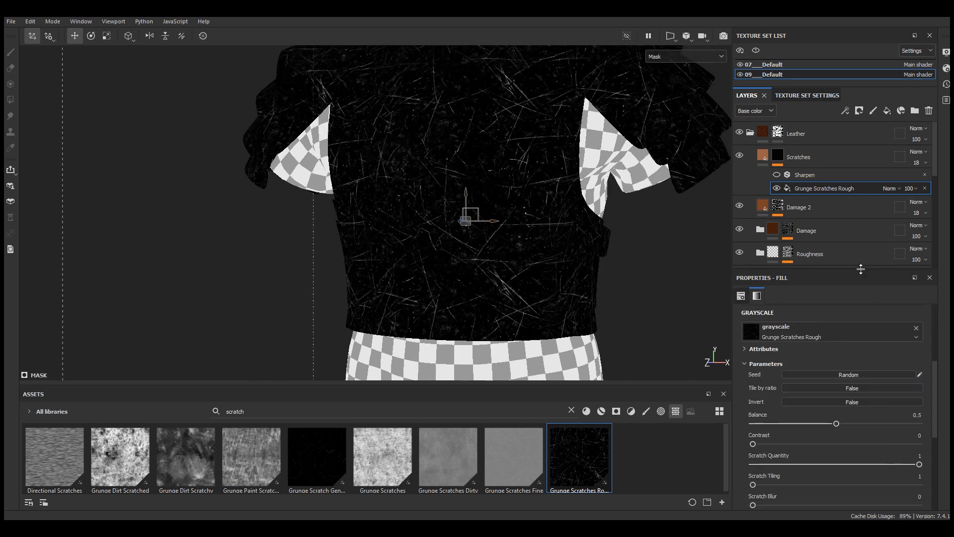
pyautogui.moveTo(860, 279); pyautogui.dragTo(859, 213)
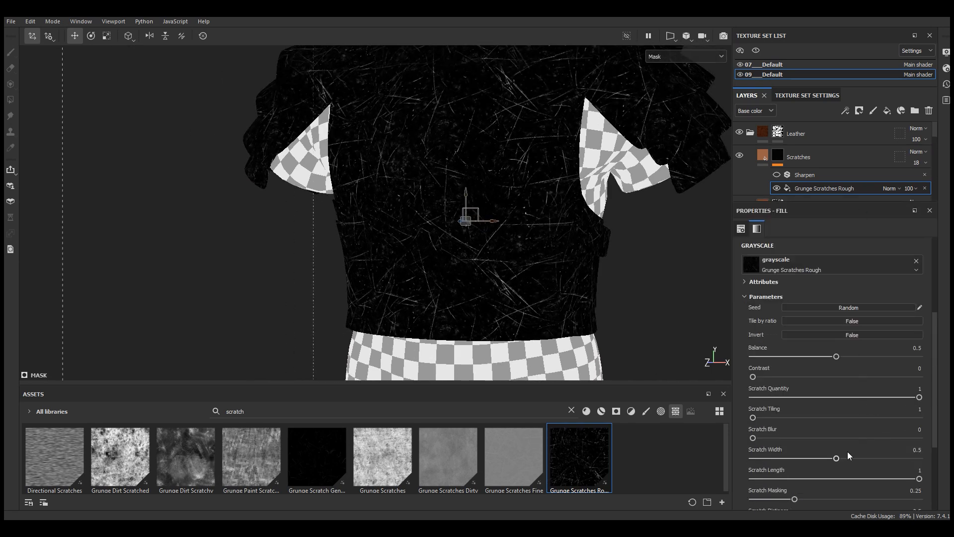
pyautogui.moveTo(917, 478); pyautogui.dragTo(848, 489)
pyautogui.scroll(3, 497, 298)
pyautogui.moveTo(837, 458)
pyautogui.mouseDown()
pyautogui.moveTo(872, 457)
pyautogui.moveTo(853, 458)
pyautogui.mouseUp()
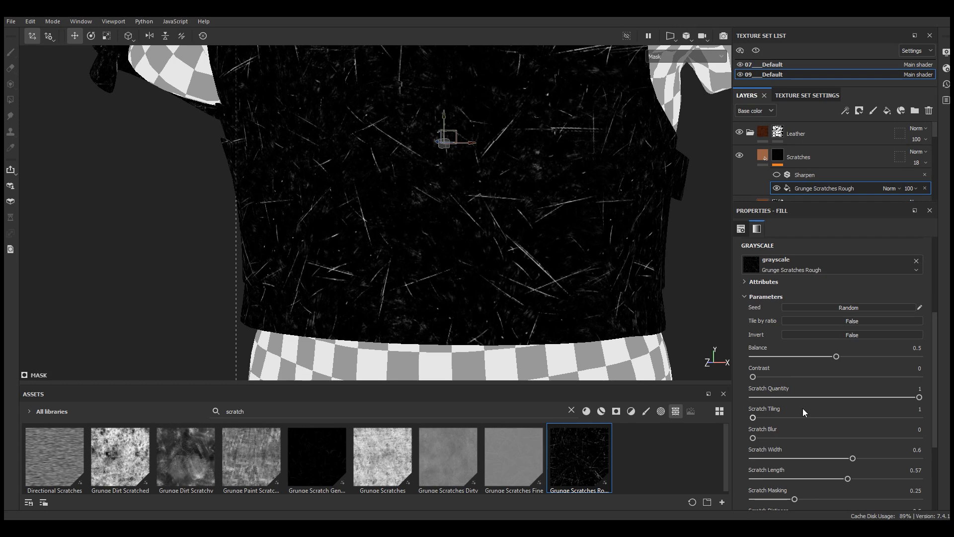
pyautogui.moveTo(752, 376); pyautogui.dragTo(779, 377)
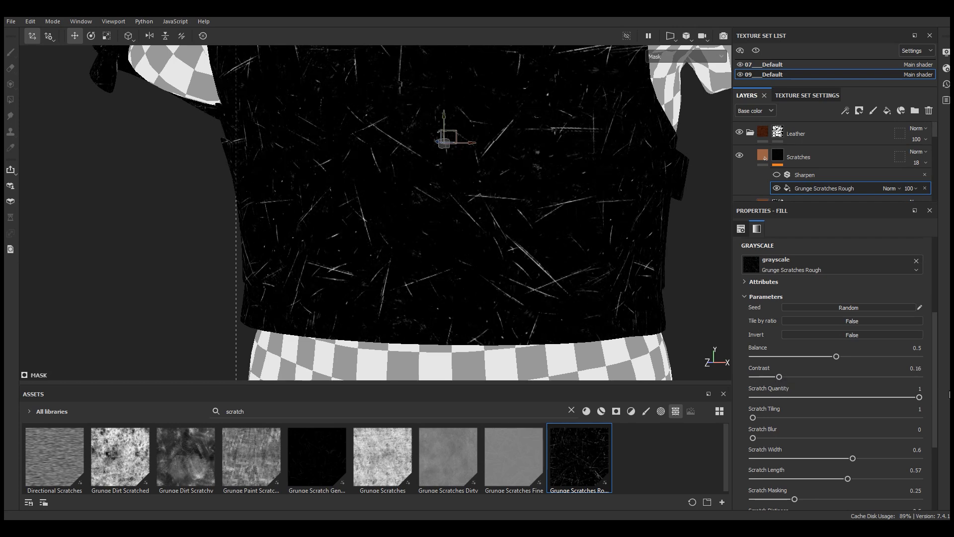
# Step: Return the viewport to Material display and lighten the Scratches base colour to saturation 0.471 and value 0.738
pyautogui.scroll(-3, 939, 426)
pyautogui.click(661, 56)
pyautogui.click(662, 70)
pyautogui.keyDown('alt'); pyautogui.moveTo(508, 319); pyautogui.dragTo(396, 273); pyautogui.keyUp('alt')
pyautogui.scroll(4, 541, 277)
pyautogui.keyDown('alt'); pyautogui.moveTo(541, 277); pyautogui.dragTo(526, 279); pyautogui.keyUp('alt')
pyautogui.click(763, 155)
pyautogui.click(829, 329)
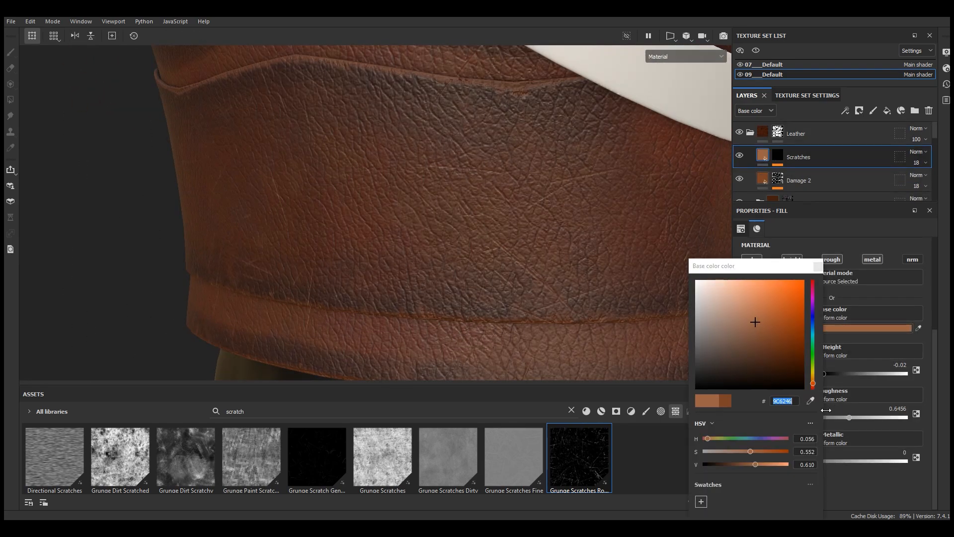
pyautogui.moveTo(760, 464); pyautogui.dragTo(744, 450)
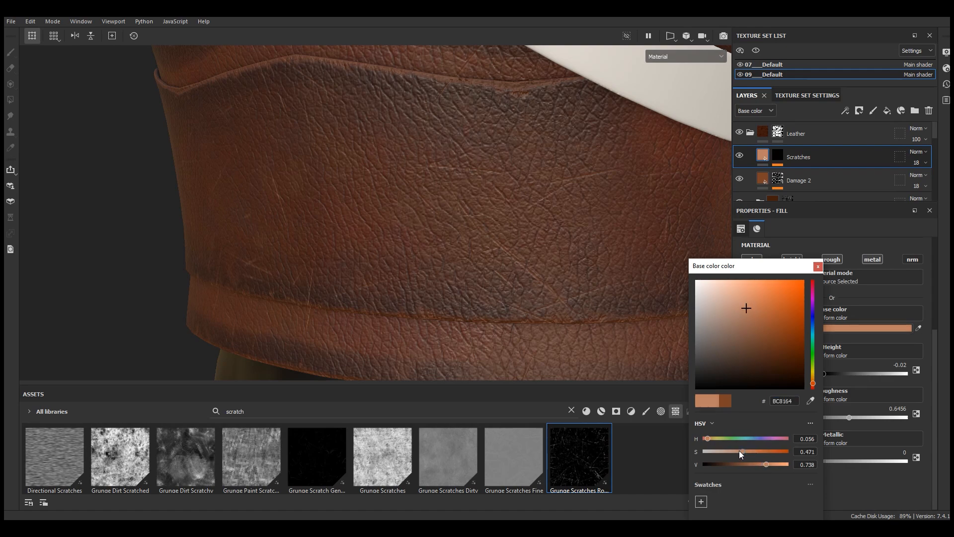
# Step: Close the colour picker and raise the Scratches layer's opacity to 44
pyautogui.click(817, 267)
pyautogui.scroll(-6, 447, 340)
pyautogui.keyDown('alt'); pyautogui.moveTo(581, 319); pyautogui.dragTo(591, 308); pyautogui.keyUp('alt')
pyautogui.scroll(8, 454, 107)
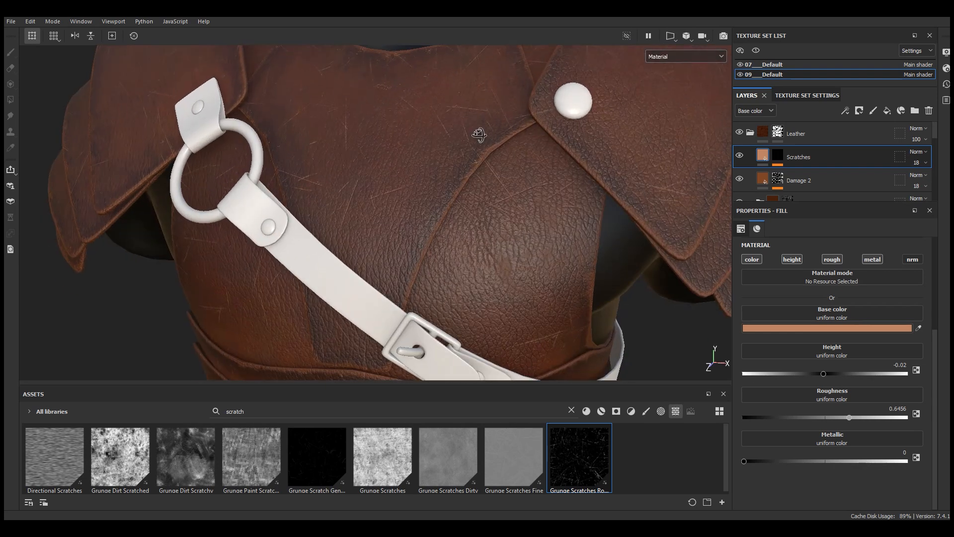
pyautogui.click(918, 163)
pyautogui.moveTo(916, 180); pyautogui.dragTo(927, 180)
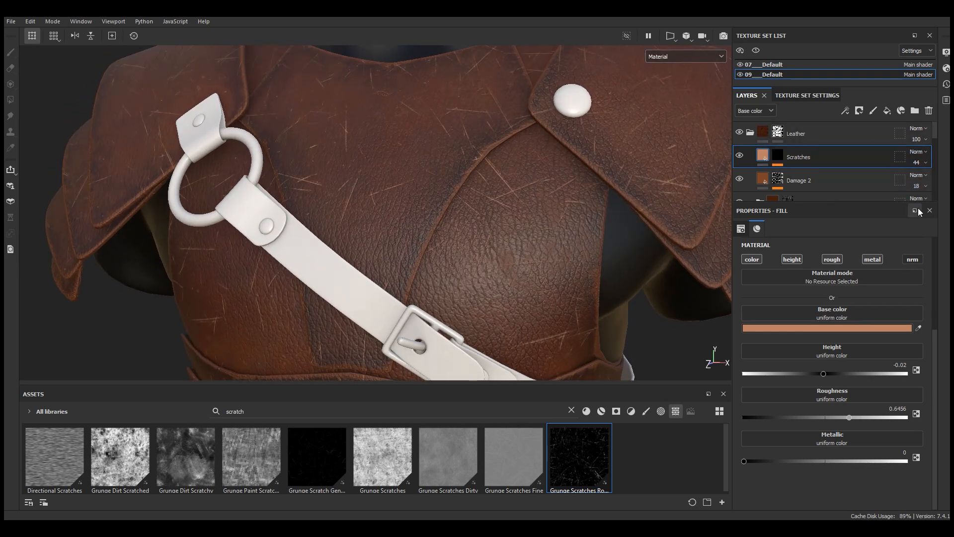
# Step: Darken the Scratches base colour to saturation 0.558 and value 0.500
pyautogui.click(827, 328)
pyautogui.click(751, 464)
pyautogui.click(748, 451)
pyautogui.click(746, 464)
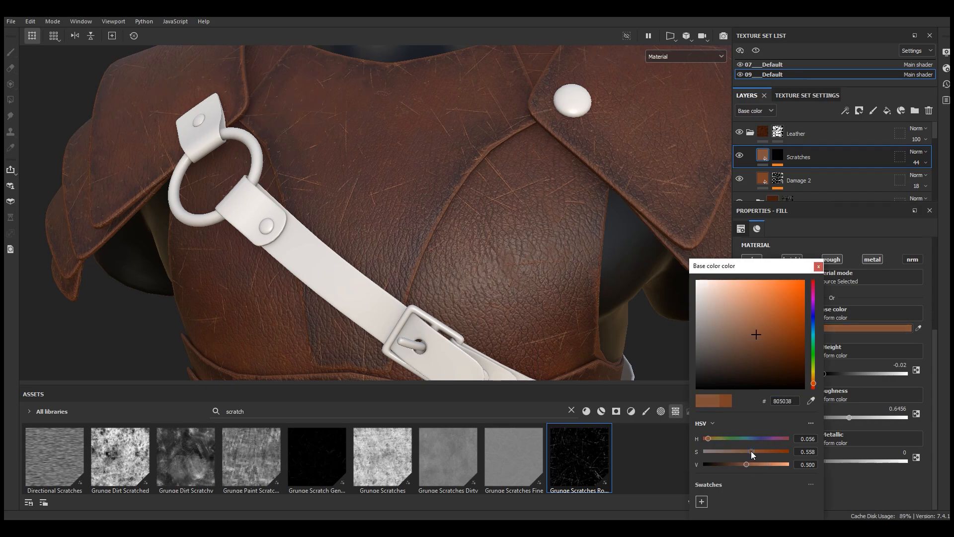
pyautogui.click(818, 267)
pyautogui.scroll(-5, 447, 139)
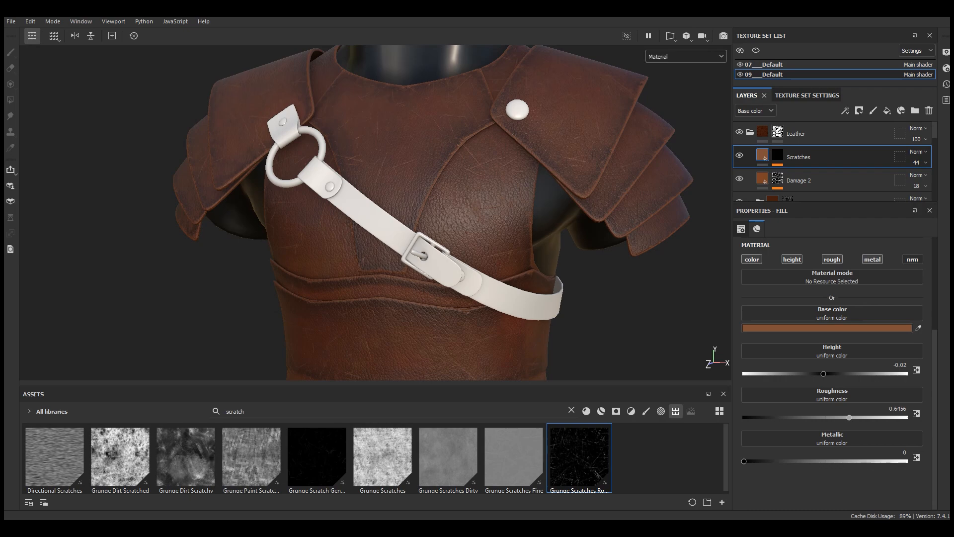
pyautogui.scroll(5, 451, 110)
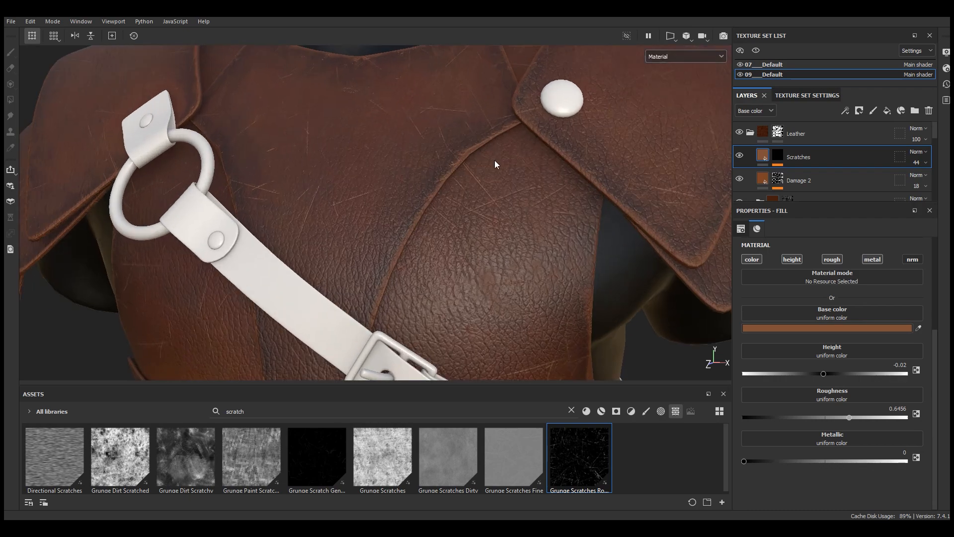
# Step: Lighten the base colour of the Damage 2 layer by raising its brightness value
pyautogui.click(854, 180)
pyautogui.click(804, 328)
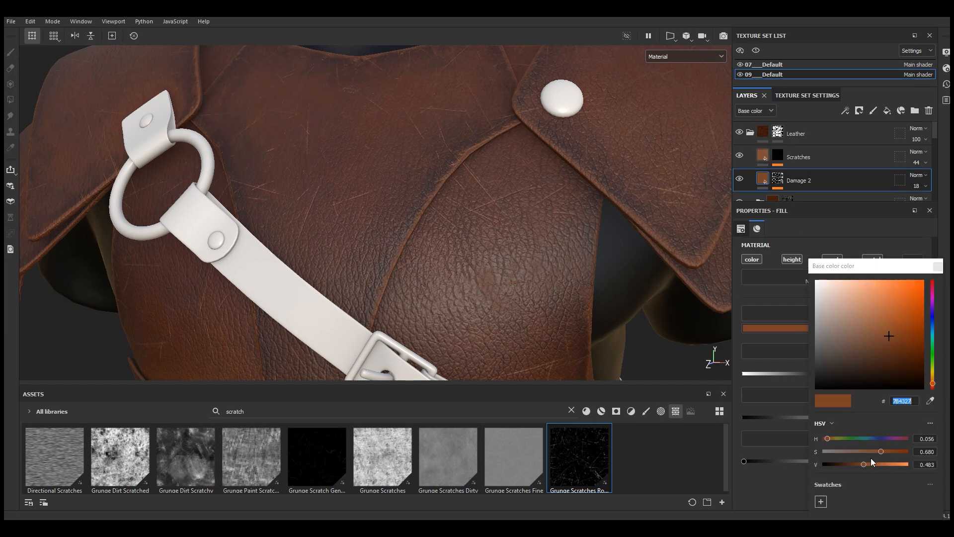
pyautogui.moveTo(869, 463)
pyautogui.mouseDown()
pyautogui.moveTo(875, 450)
pyautogui.moveTo(878, 463)
pyautogui.mouseUp()
pyautogui.click(938, 267)
pyautogui.keyDown('alt'); pyautogui.moveTo(677, 286); pyautogui.dragTo(420, 149, button='right'); pyautogui.keyUp('alt')
pyautogui.keyDown('alt'); pyautogui.moveTo(546, 277); pyautogui.dragTo(502, 276); pyautogui.keyUp('alt')
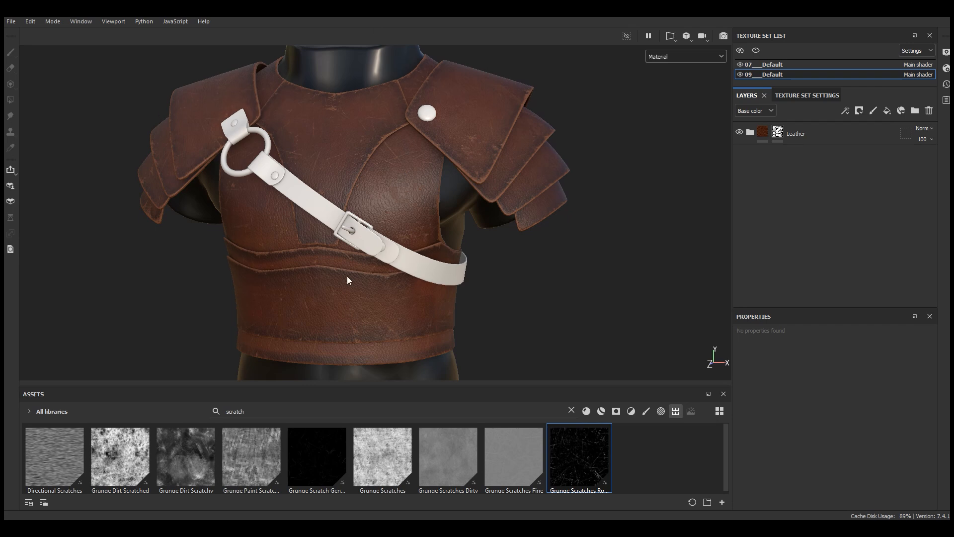
# Step: Rename the Leather folder to "Leather 1"
pyautogui.doubleClick(799, 134)
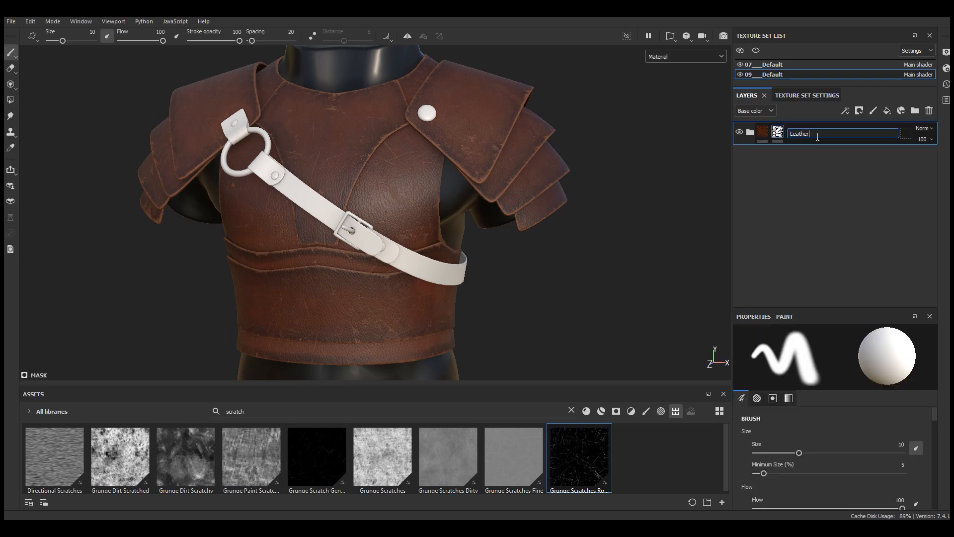
pyautogui.write('1')
pyautogui.press('Return')
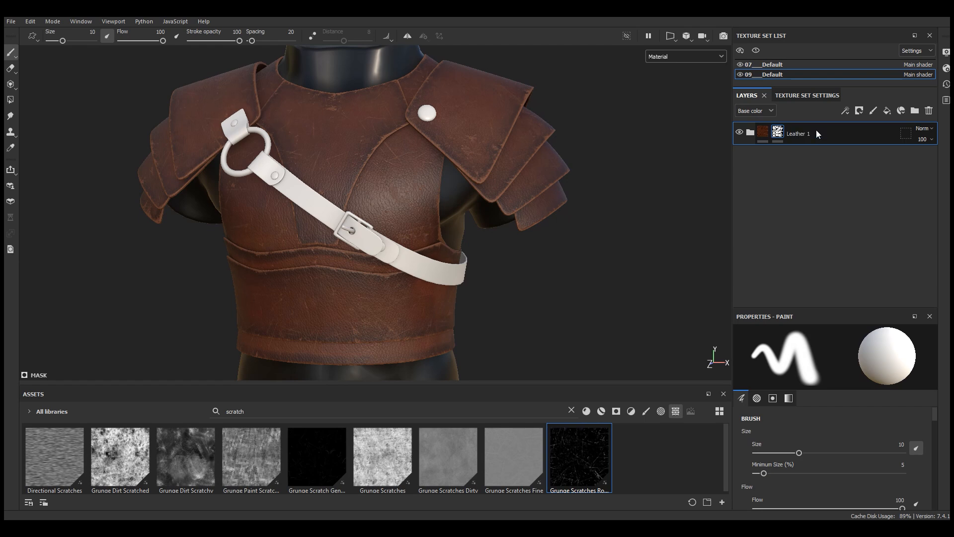
# Step: Duplicate the Leather 1 folder and name the copy "Leather 2"
pyautogui.hotkey('ctrl', 'd')
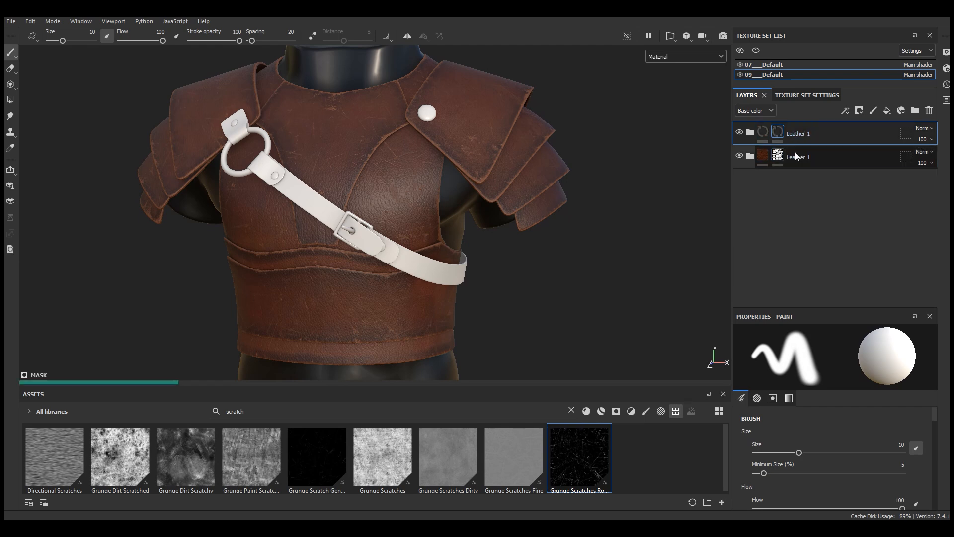
pyautogui.doubleClick(814, 135)
pyautogui.doubleClick(813, 135)
pyautogui.write('2')
pyautogui.press('Return')
# Step: With Leather 2 hidden, remove the centre chest panel and waist bands from the Leather 1 mask using mesh Polygon Fill at colour 0
pyautogui.click(739, 131)
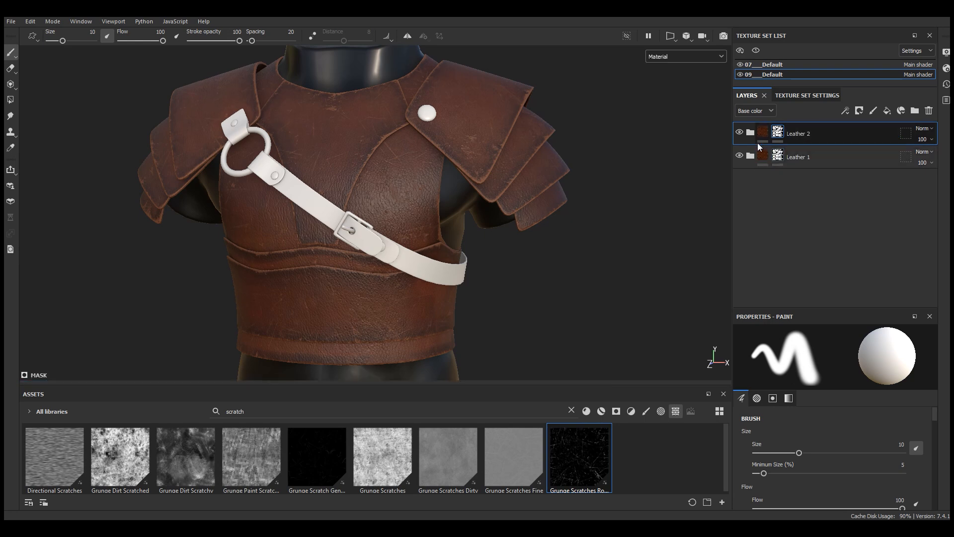
pyautogui.click(11, 99)
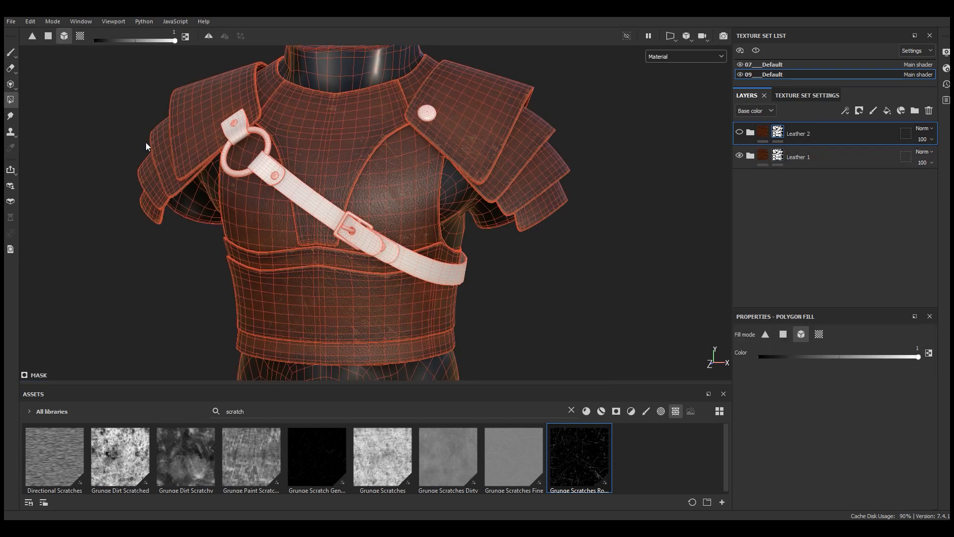
pyautogui.click(813, 164)
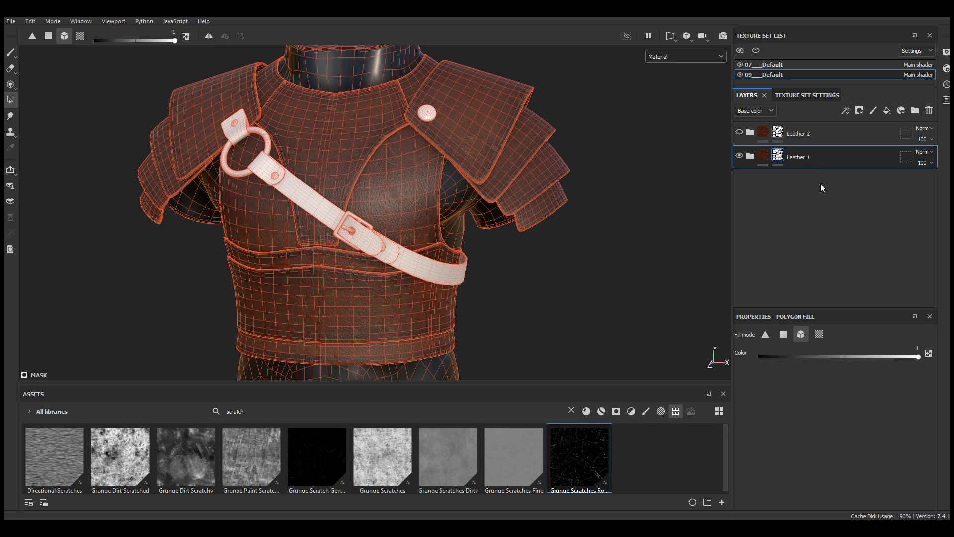
pyautogui.moveTo(919, 358); pyautogui.dragTo(749, 366)
pyautogui.keyDown('alt'); pyautogui.moveTo(305, 260); pyautogui.dragTo(410, 269); pyautogui.keyUp('alt')
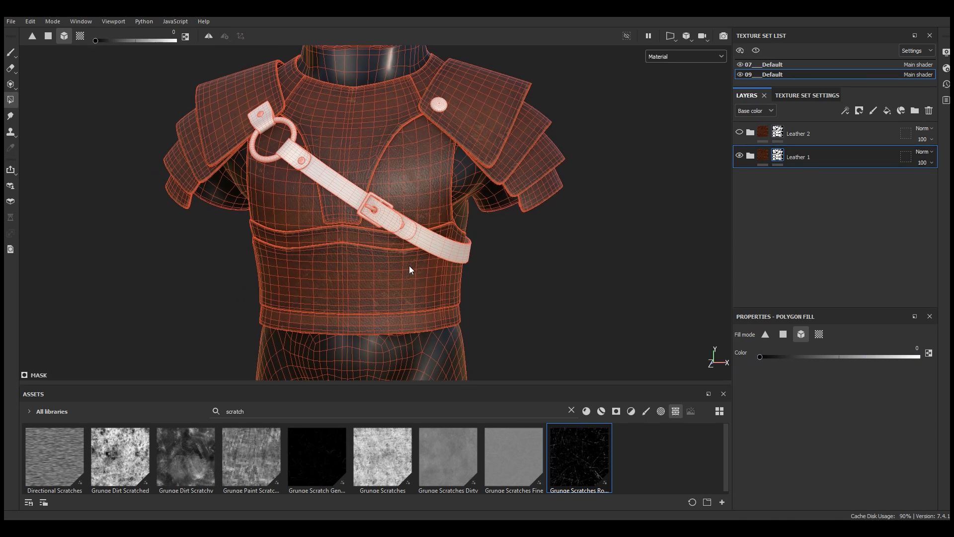
pyautogui.click(380, 133)
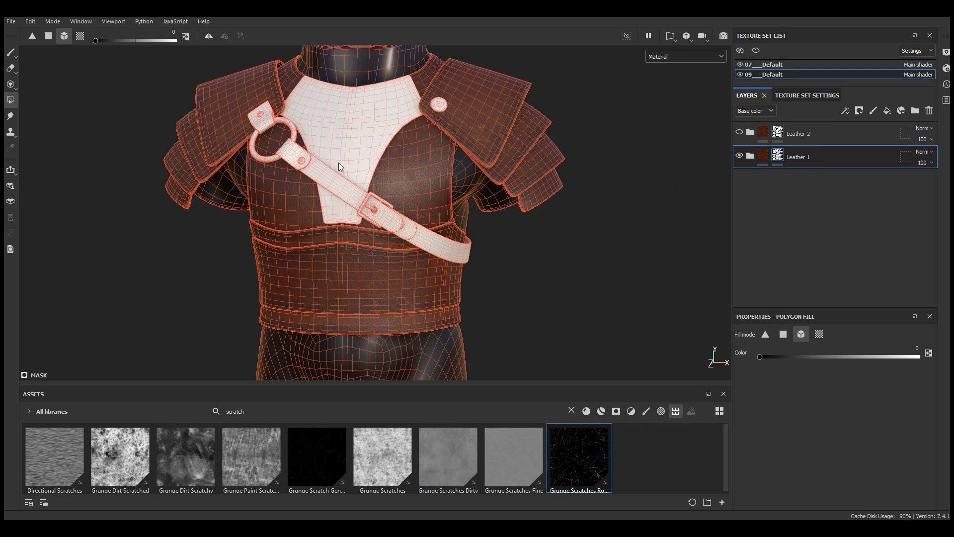
pyautogui.click(368, 237)
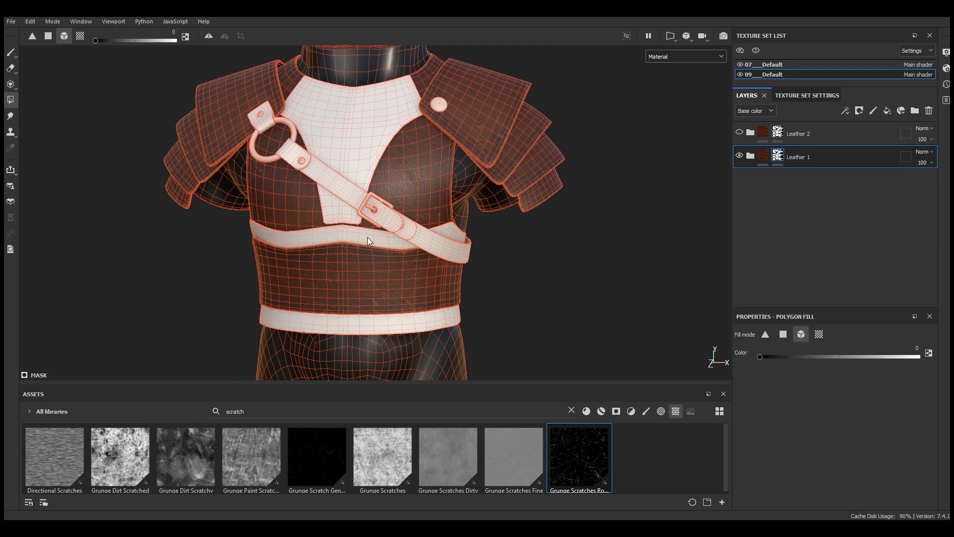
# Step: Remove the lower shoulder plates on both sides from the Leather 1 mask, then return to the Paint tool
pyautogui.click(528, 141)
pyautogui.click(537, 155)
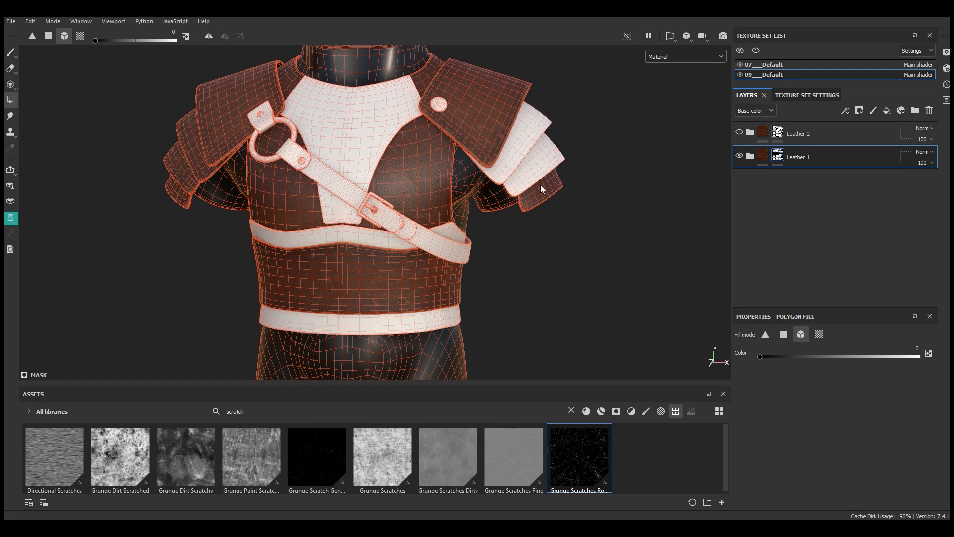
pyautogui.click(186, 156)
pyautogui.click(179, 170)
pyautogui.moveTo(395, 127)
pyautogui.keyDown('alt'); pyautogui.mouseDown()
pyautogui.moveTo(512, 166)
pyautogui.moveTo(202, 170)
pyautogui.moveTo(42, 149)
pyautogui.moveTo(585, 159)
pyautogui.moveTo(532, 168)
pyautogui.moveTo(545, 165)
pyautogui.mouseUp(); pyautogui.keyUp('alt')
pyautogui.click(11, 53)
pyautogui.keyDown('alt'); pyautogui.moveTo(419, 126); pyautogui.dragTo(419, 167, button='middle'); pyautogui.keyUp('alt')
pyautogui.scroll(2, 418, 167)
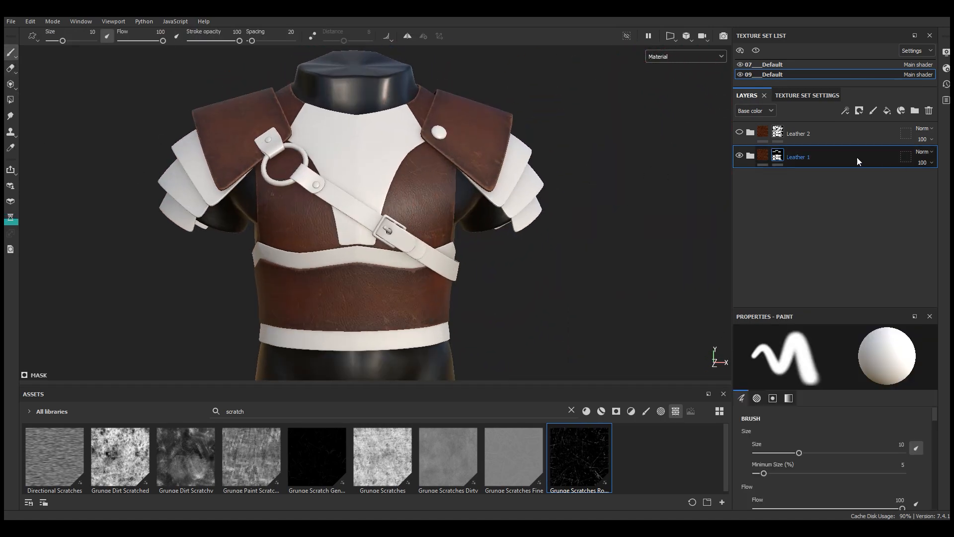
# Step: Show Leather 2, hide Leather 1, and clear all the armour pieces from the Leather 2 mask with mesh Polygon Fill at colour 0
pyautogui.click(750, 133)
pyautogui.click(740, 133)
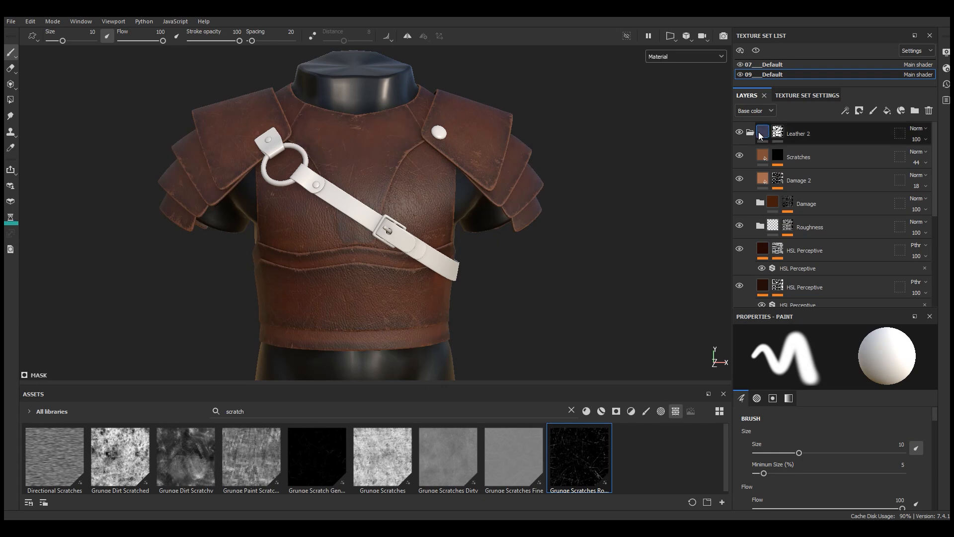
pyautogui.click(750, 133)
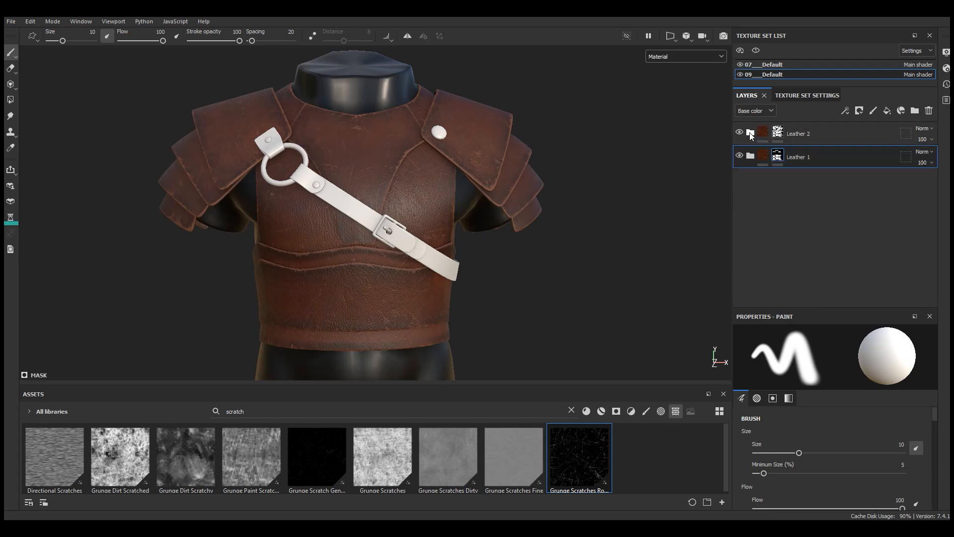
pyautogui.click(777, 134)
pyautogui.press('4')
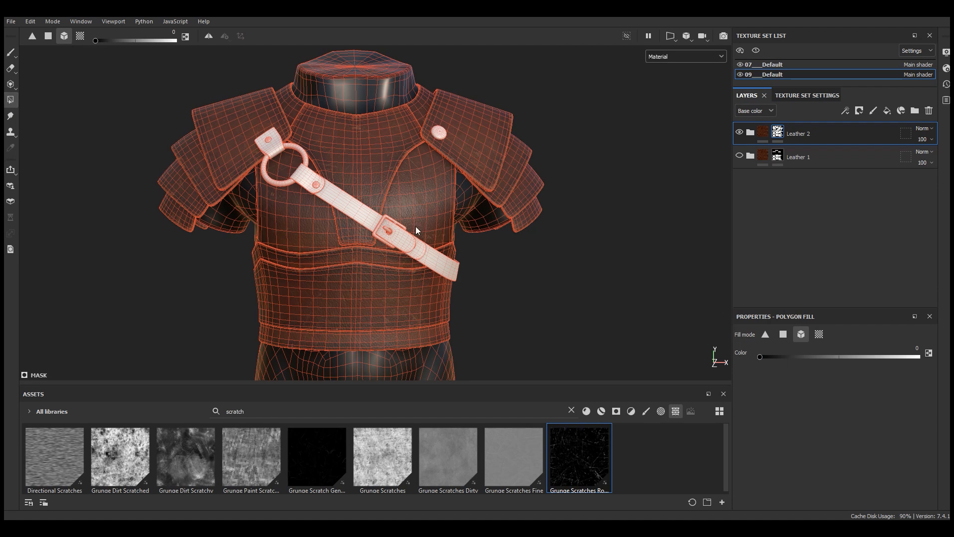
pyautogui.keyDown('alt'); pyautogui.moveTo(432, 206); pyautogui.dragTo(408, 208); pyautogui.keyUp('alt')
pyautogui.moveTo(548, 213)
pyautogui.mouseDown()
pyautogui.moveTo(525, 184)
pyautogui.moveTo(392, 146)
pyautogui.moveTo(305, 148)
pyautogui.moveTo(193, 192)
pyautogui.moveTo(197, 222)
pyautogui.mouseUp()
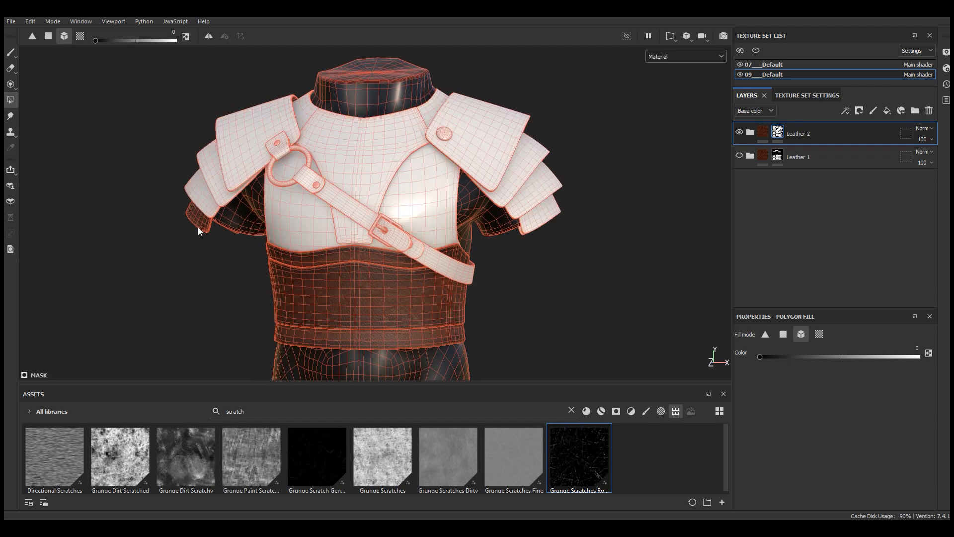
pyautogui.click(337, 270)
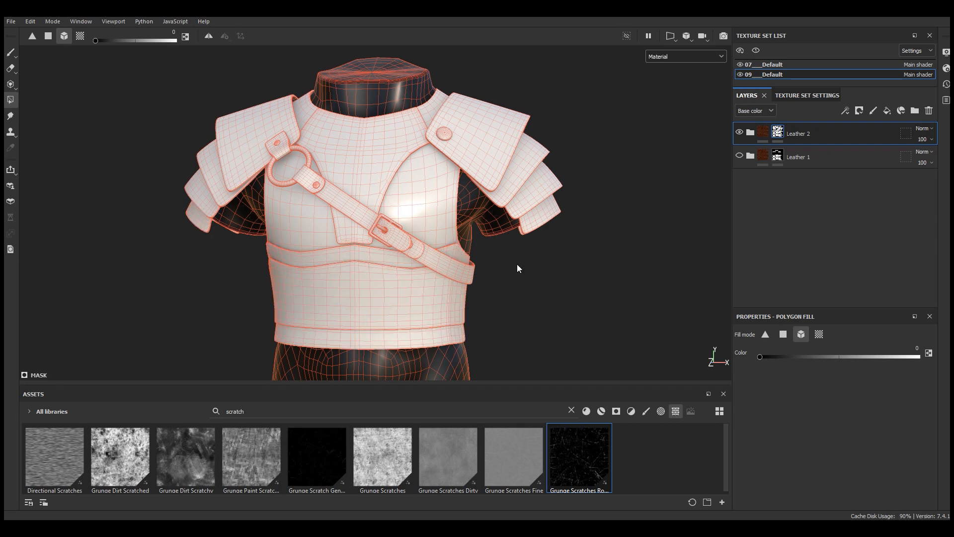
# Step: Add the centre chest panel to the Leather 2 mask with fill colour 1, undoing the fill on the large shoulder pad
pyautogui.click(375, 164)
pyautogui.click(472, 129)
pyautogui.keyDown('alt'); pyautogui.moveTo(422, 166); pyautogui.dragTo(435, 166); pyautogui.keyUp('alt')
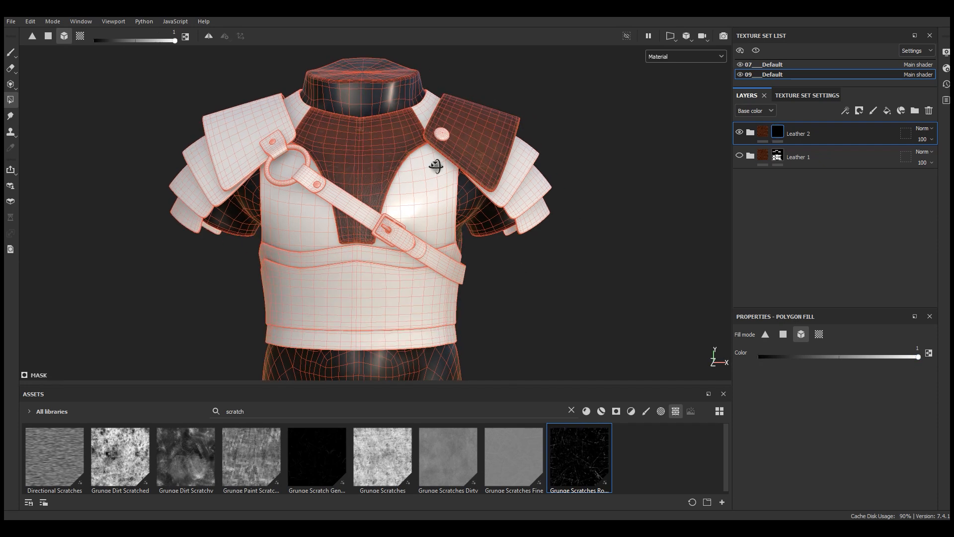
pyautogui.hotkey('ctrl', 'z')
pyautogui.click(741, 156)
pyautogui.click(740, 156)
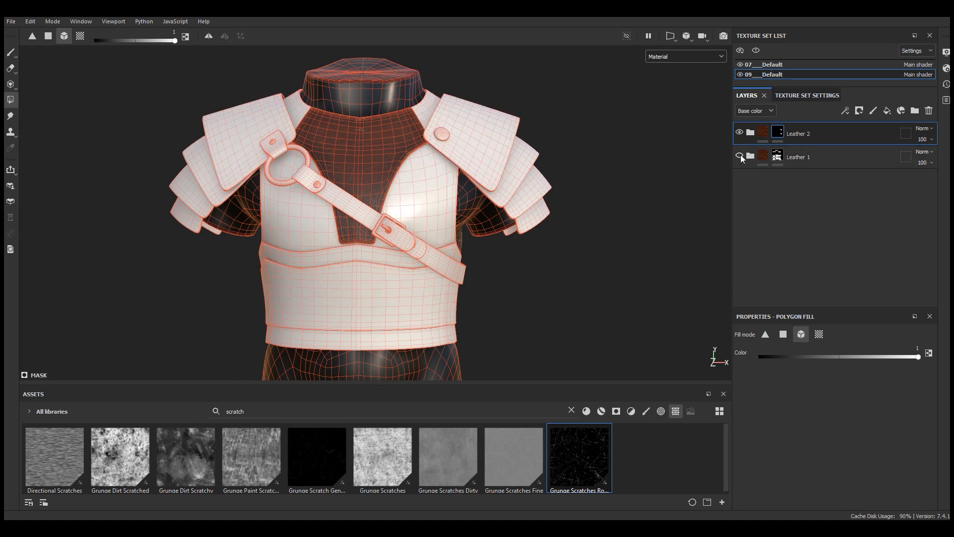
# Step: Add the lower shoulder plates on both sides and both waist bands to the Leather 2 mask, and compare it with Leather 1
pyautogui.click(523, 168)
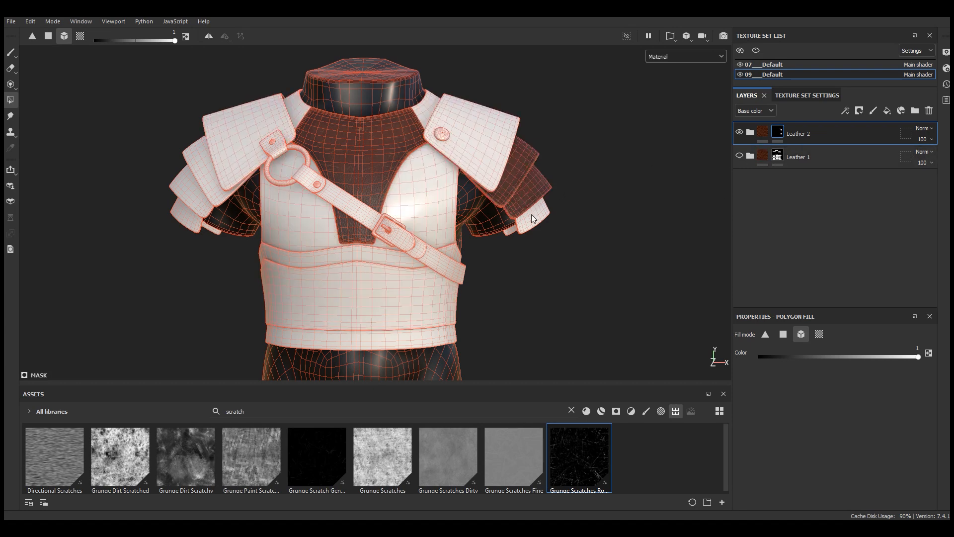
pyautogui.click(195, 186)
pyautogui.click(342, 255)
pyautogui.click(359, 339)
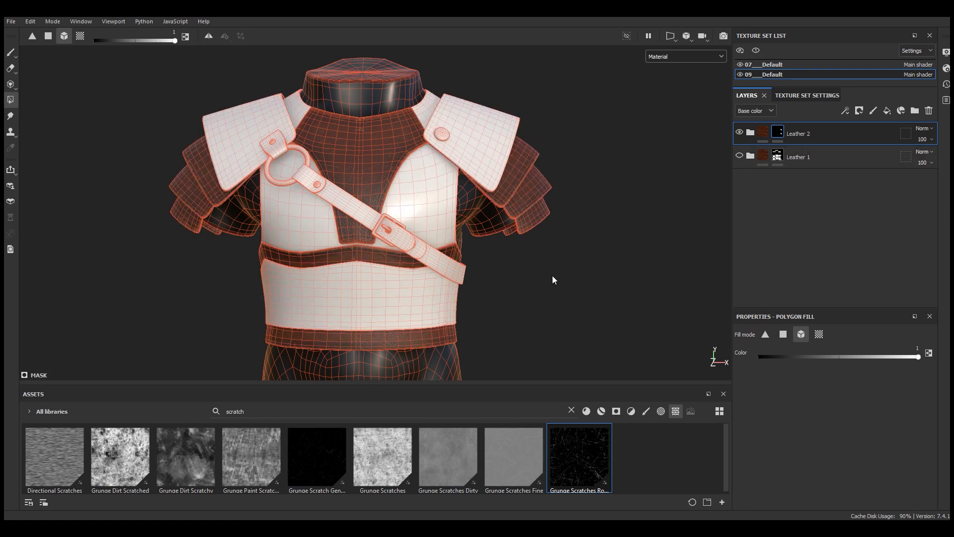
pyautogui.keyDown('alt'); pyautogui.moveTo(553, 276); pyautogui.dragTo(529, 284); pyautogui.keyUp('alt')
pyautogui.click(10, 52)
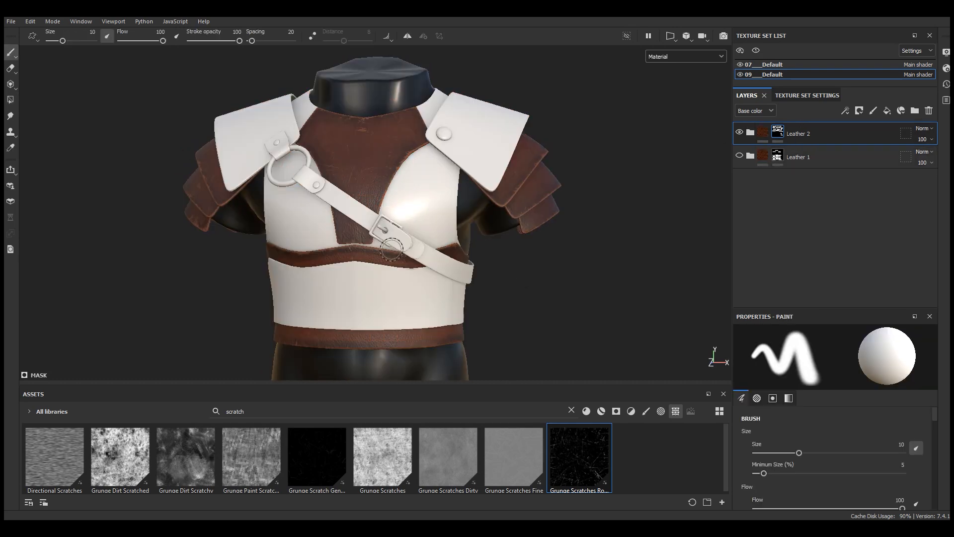
pyautogui.click(739, 156)
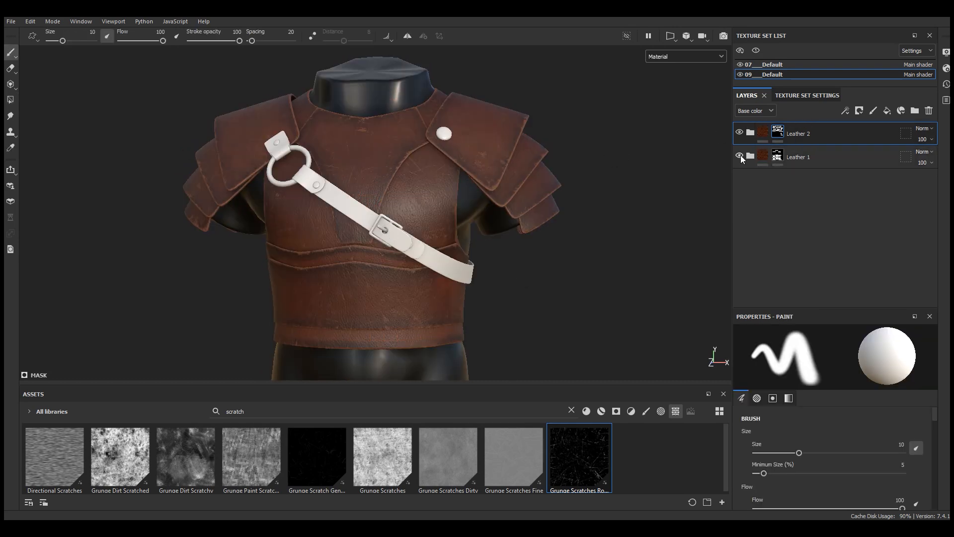
pyautogui.click(739, 132)
pyautogui.click(740, 132)
pyautogui.click(739, 155)
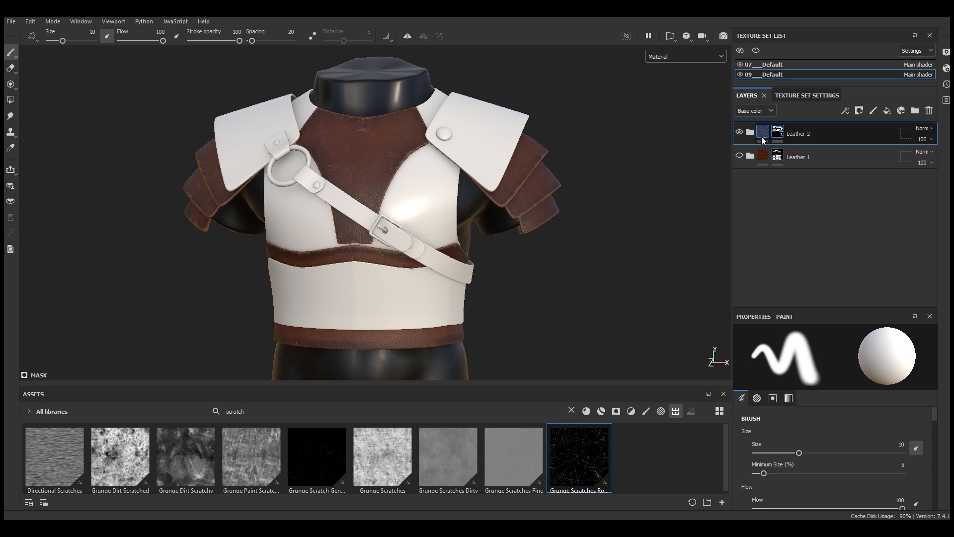
# Step: Darken the base colour of the Base fill layer inside Leather 2 to a very dark brown and collapse the folder
pyautogui.click(750, 134)
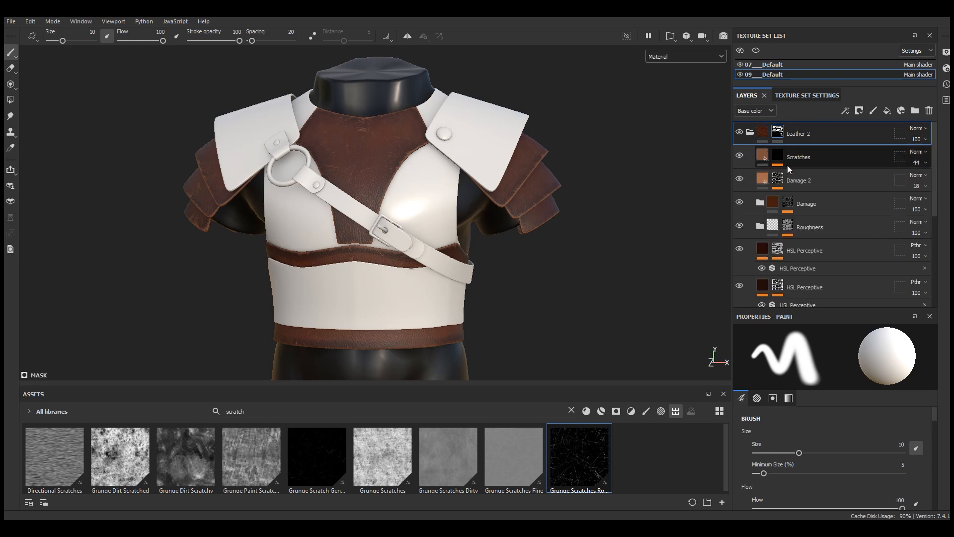
pyautogui.scroll(-1, 839, 232)
pyautogui.scroll(-3, 839, 231)
pyautogui.click(801, 300)
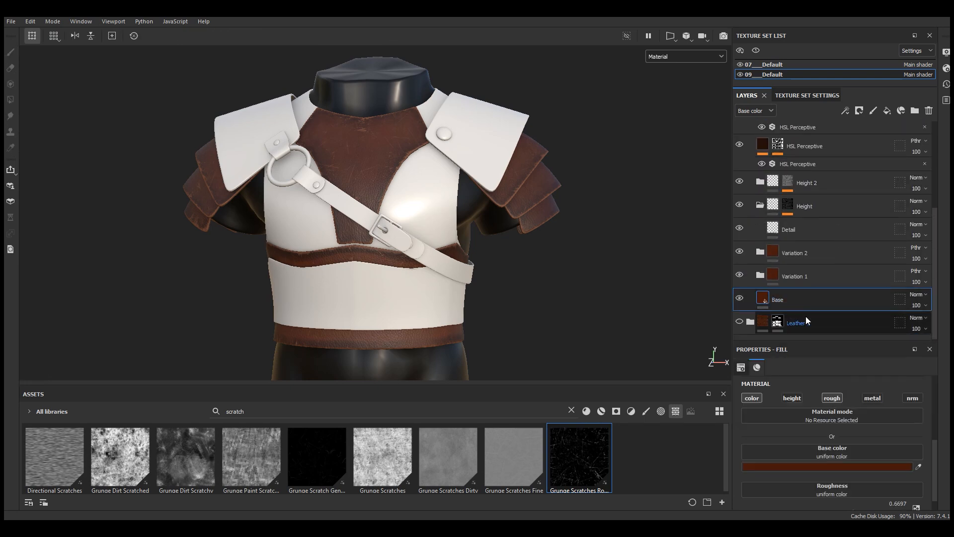
pyautogui.moveTo(822, 341); pyautogui.dragTo(829, 229)
pyautogui.scroll(-3, 829, 195)
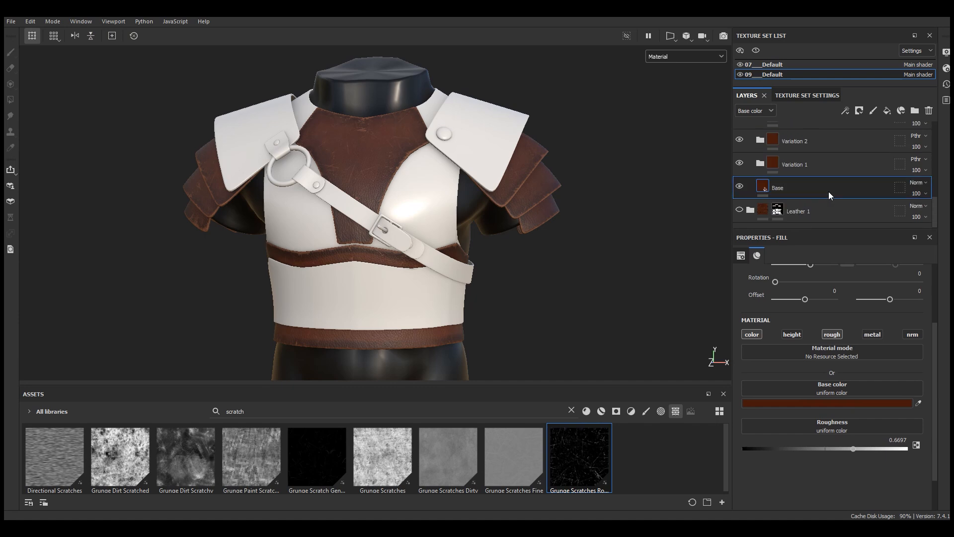
pyautogui.click(806, 403)
pyautogui.moveTo(875, 267); pyautogui.dragTo(629, 194)
pyautogui.moveTo(595, 391); pyautogui.dragTo(588, 390)
pyautogui.click(691, 192)
pyautogui.scroll(5, 809, 175)
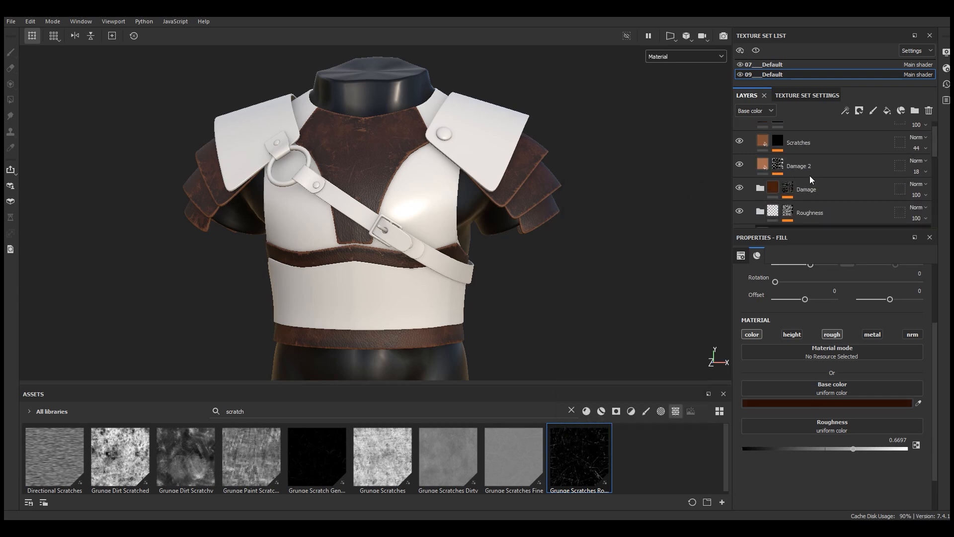
pyautogui.click(749, 132)
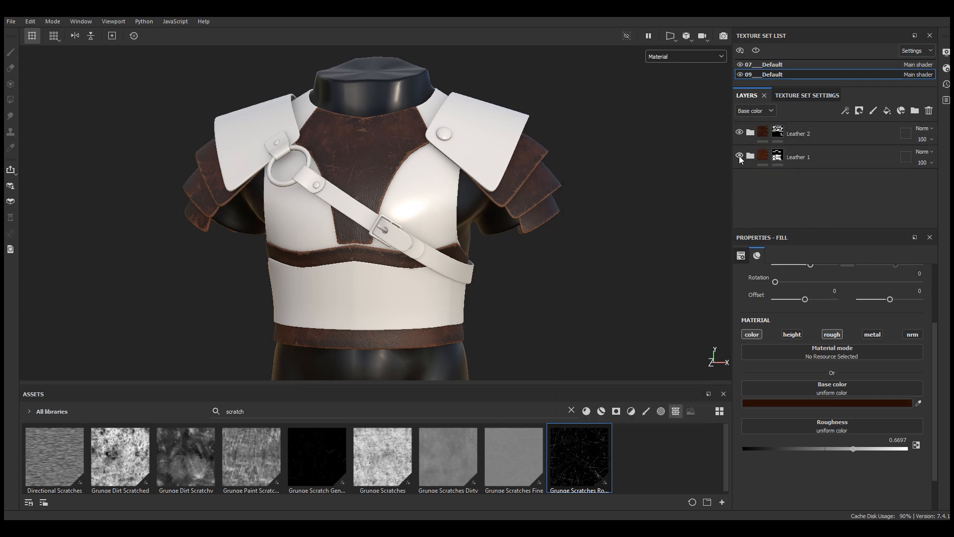
# Step: Show the Leather 1 folder together with Leather 2 and check the contrast between both leathers on the chest
pyautogui.click(739, 156)
pyautogui.moveTo(518, 259)
pyautogui.keyDown('alt'); pyautogui.mouseDown()
pyautogui.moveTo(556, 261)
pyautogui.moveTo(510, 260)
pyautogui.moveTo(525, 259)
pyautogui.mouseUp(); pyautogui.keyUp('alt')
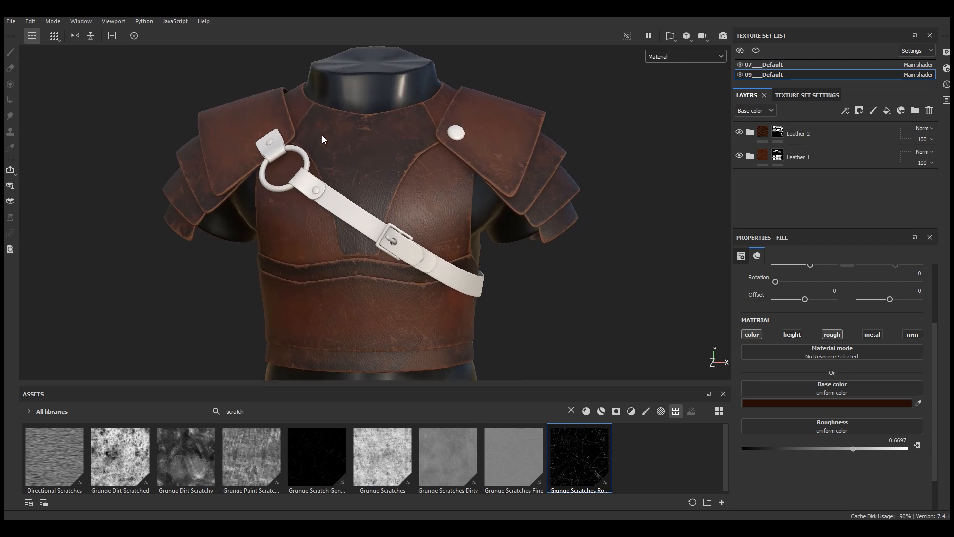
pyautogui.scroll(3, 334, 151)
pyautogui.keyDown('alt'); pyautogui.moveTo(432, 221); pyautogui.dragTo(424, 179, button='middle'); pyautogui.keyUp('alt')
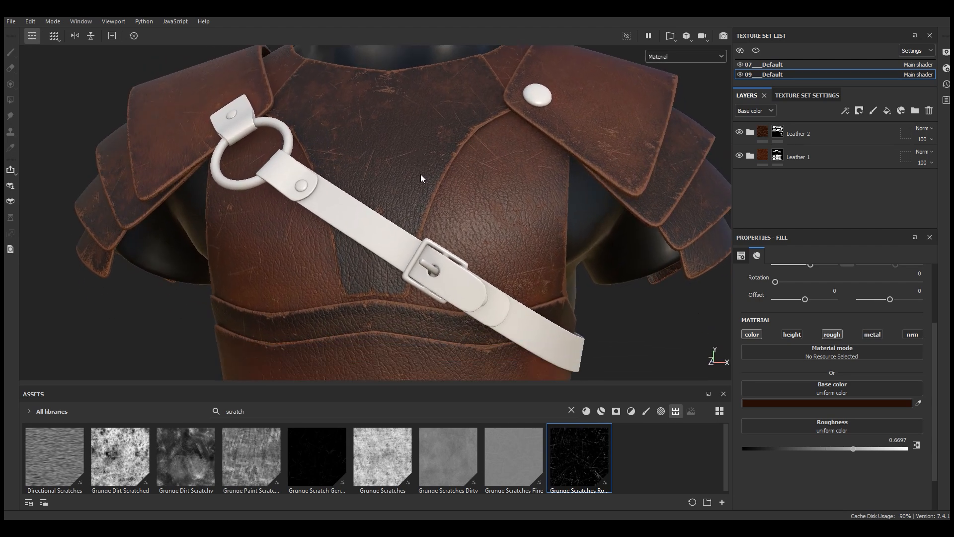
# Step: Darken the base colour of the Base fill layer inside Leather 2 to 1C0903
pyautogui.click(750, 132)
pyautogui.scroll(-3, 809, 179)
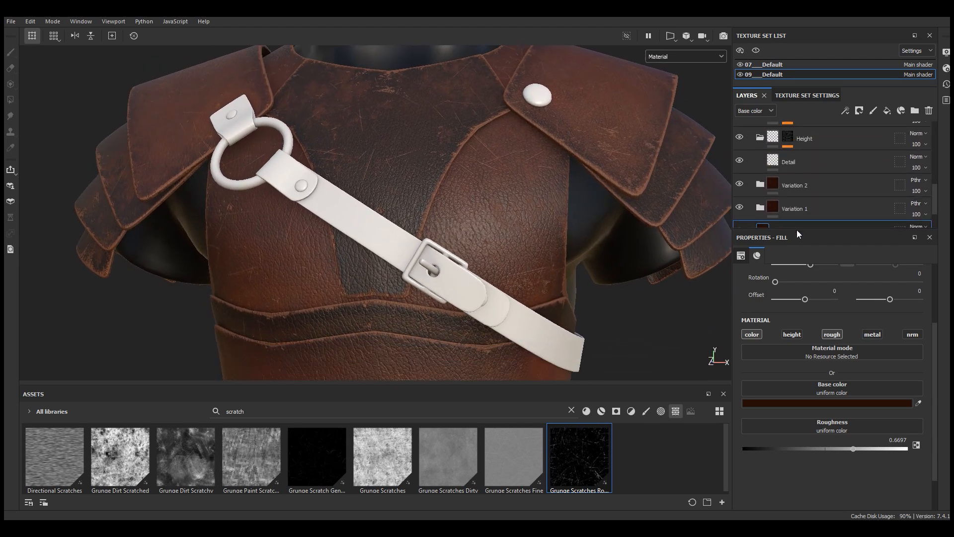
pyautogui.moveTo(797, 231); pyautogui.dragTo(829, 273)
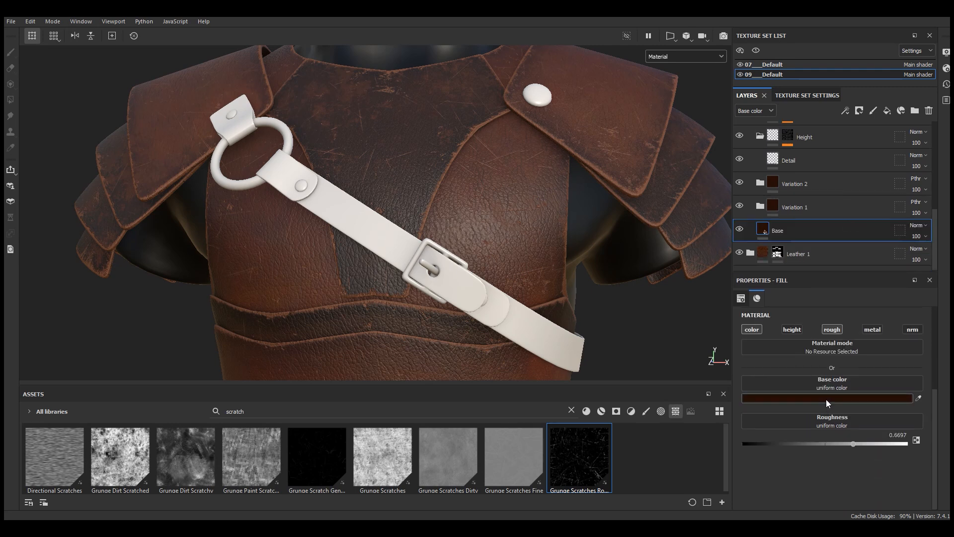
pyautogui.click(828, 403)
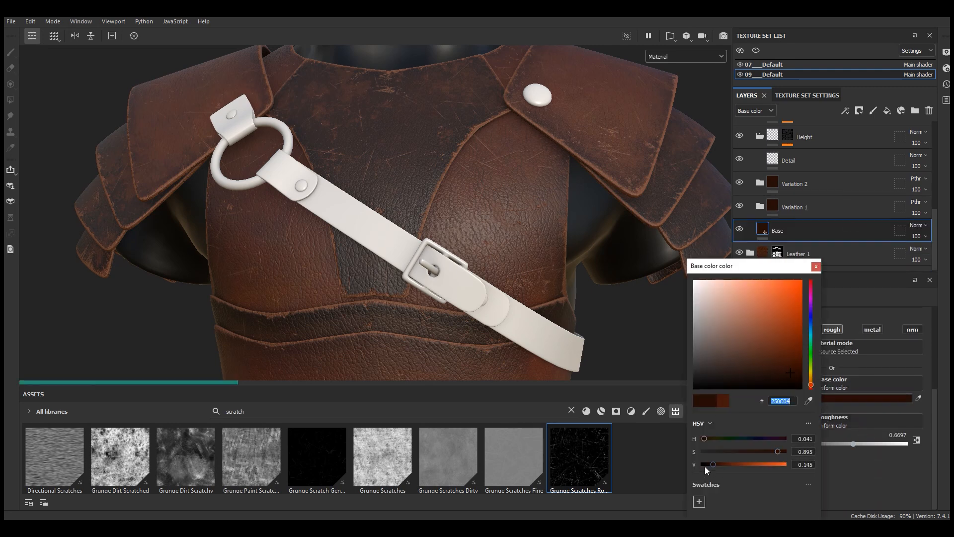
pyautogui.moveTo(713, 464); pyautogui.dragTo(709, 464)
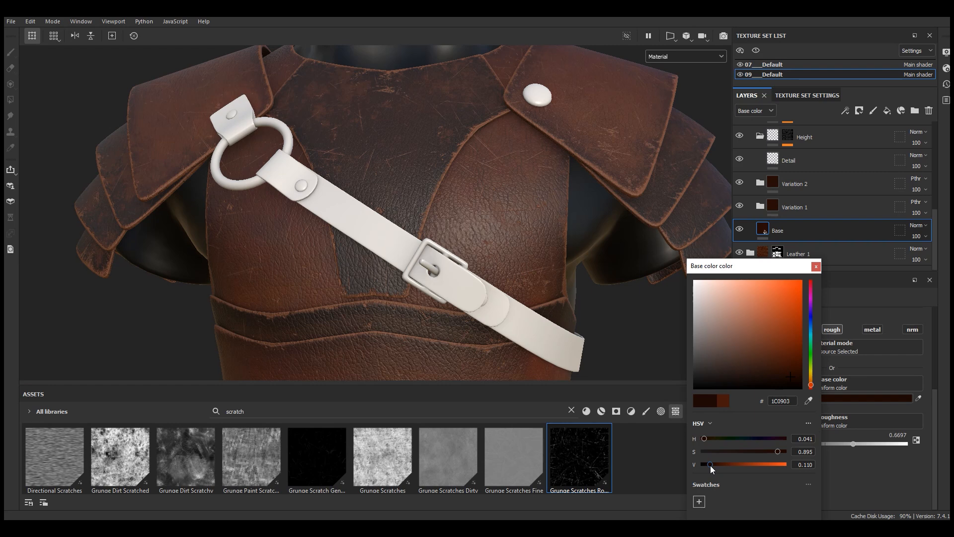
pyautogui.click(816, 267)
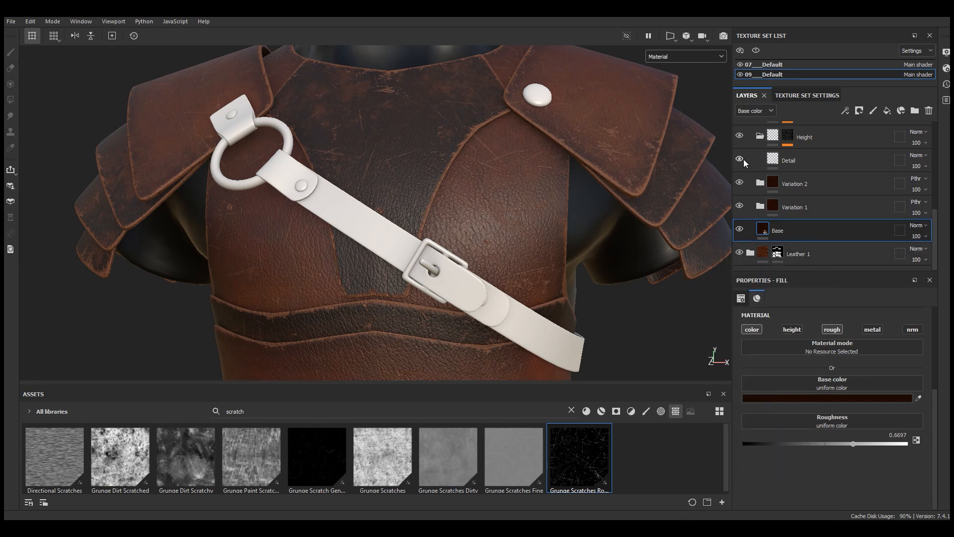
# Step: Set the lower HSL Perceptive filter in Leather 2, just above Height 2, to lightness 0.036 and saturation 0.655
pyautogui.scroll(3, 755, 169)
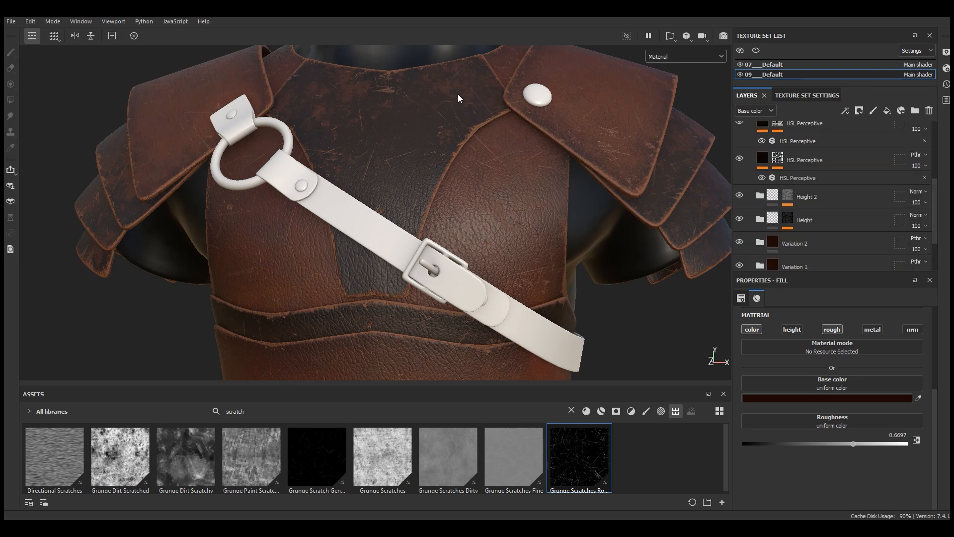
pyautogui.scroll(3, 458, 93)
pyautogui.scroll(2, 805, 228)
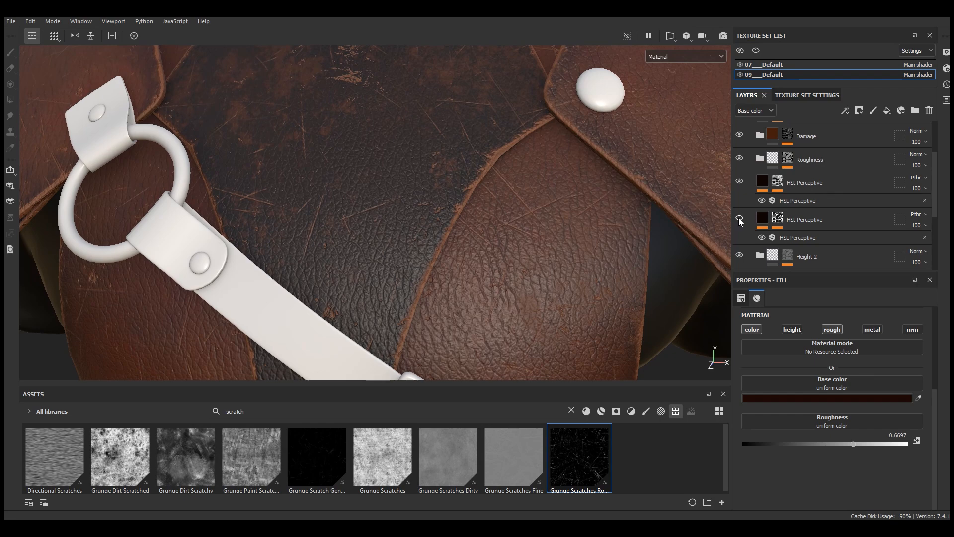
pyautogui.scroll(5, 437, 160)
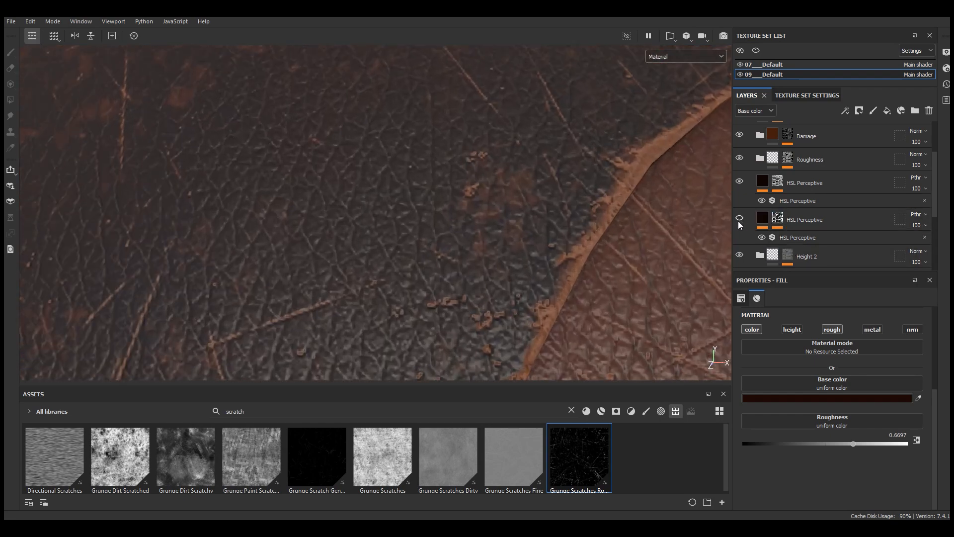
pyautogui.click(805, 237)
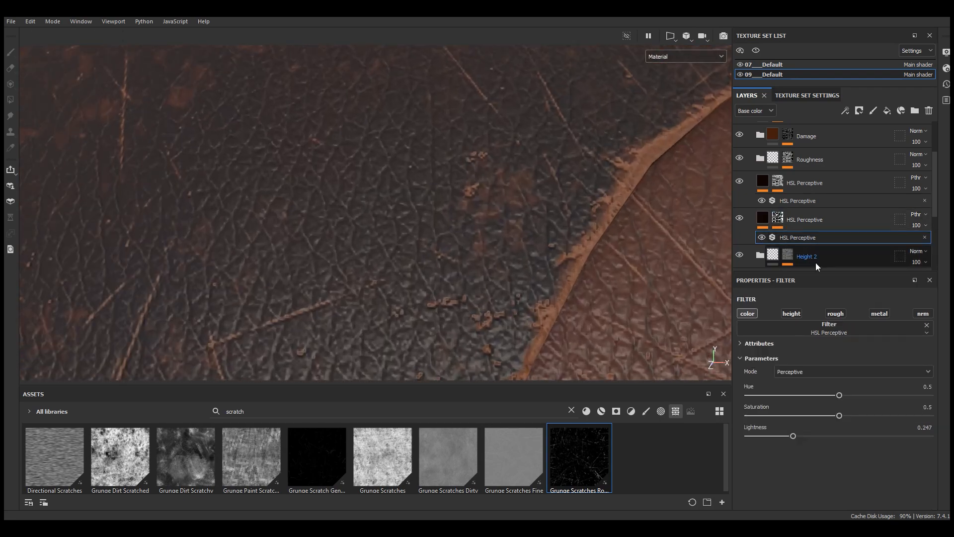
pyautogui.moveTo(769, 438); pyautogui.dragTo(900, 436)
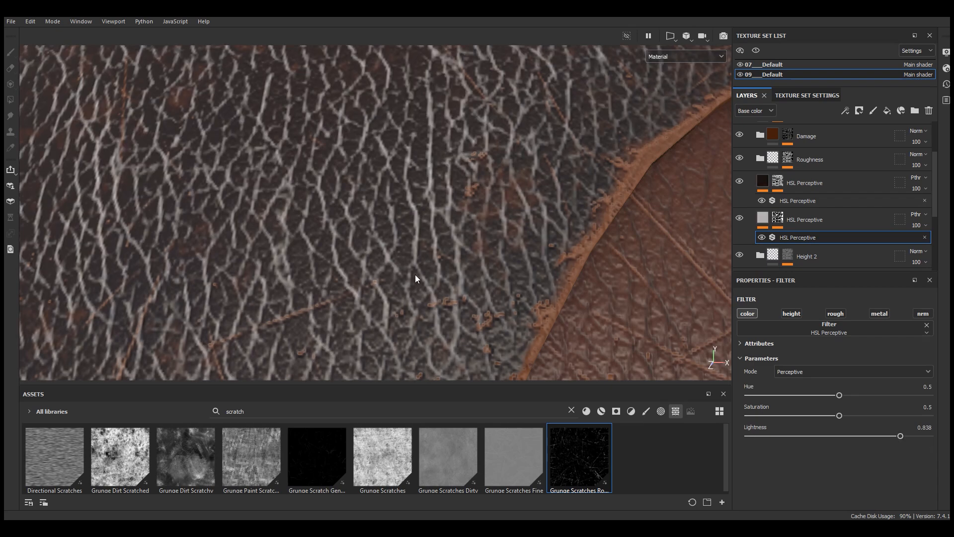
pyautogui.click(758, 433)
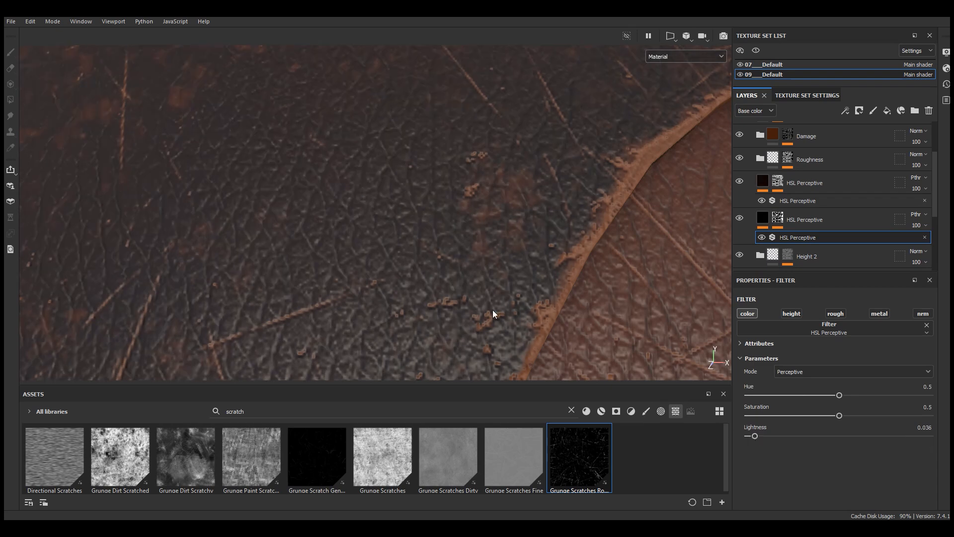
pyautogui.moveTo(864, 415); pyautogui.dragTo(868, 416)
pyautogui.scroll(-3, 505, 236)
pyautogui.keyDown('alt'); pyautogui.moveTo(505, 237); pyautogui.dragTo(513, 231); pyautogui.keyUp('alt')
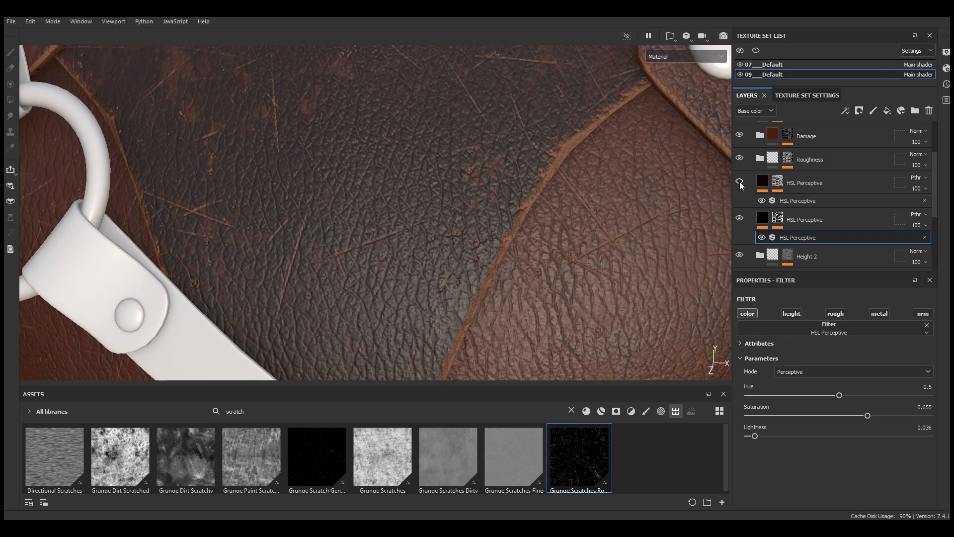
# Step: Compare the armour with the Damage 2 layer of Leather 2 hidden and shown
pyautogui.scroll(-5, 508, 239)
pyautogui.keyDown('alt'); pyautogui.moveTo(508, 238); pyautogui.dragTo(533, 193); pyautogui.keyUp('alt')
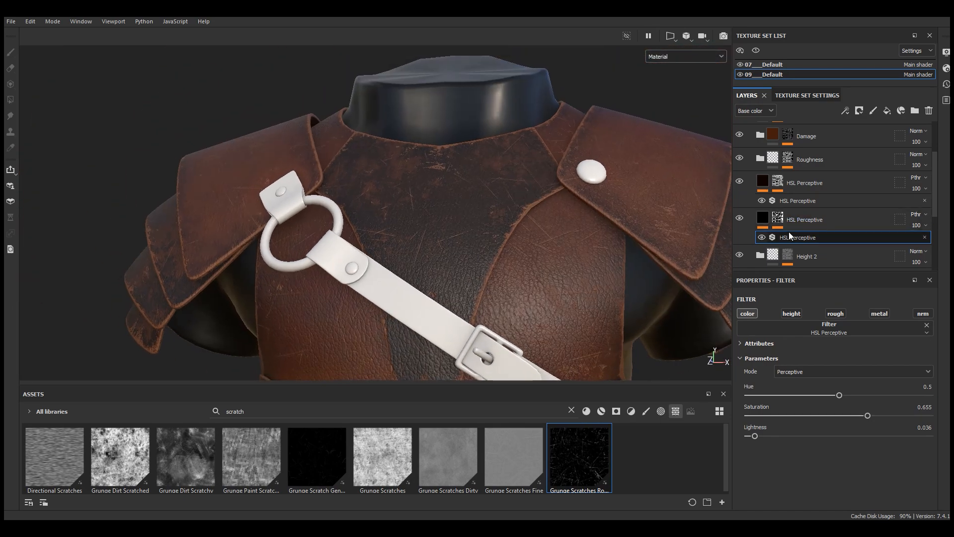
pyautogui.click(775, 187)
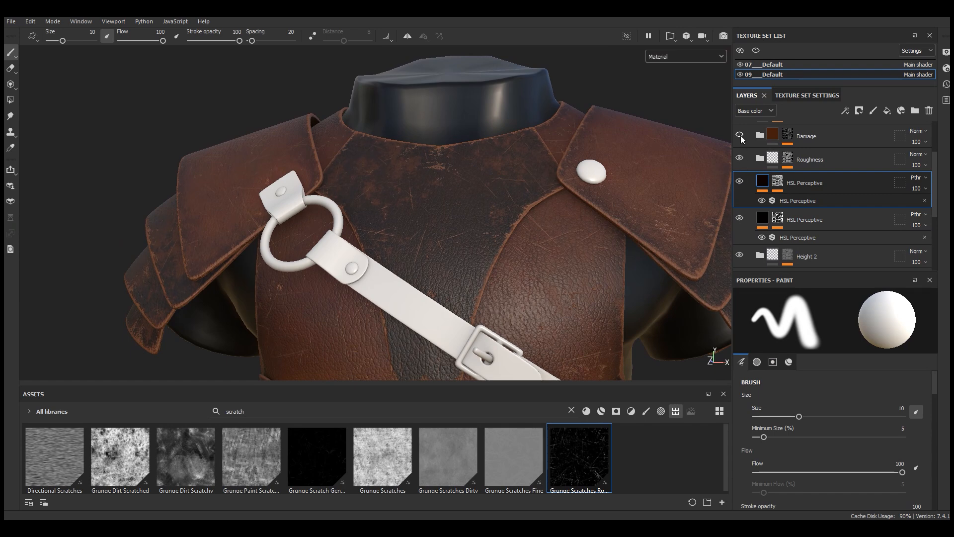
pyautogui.scroll(3, 794, 169)
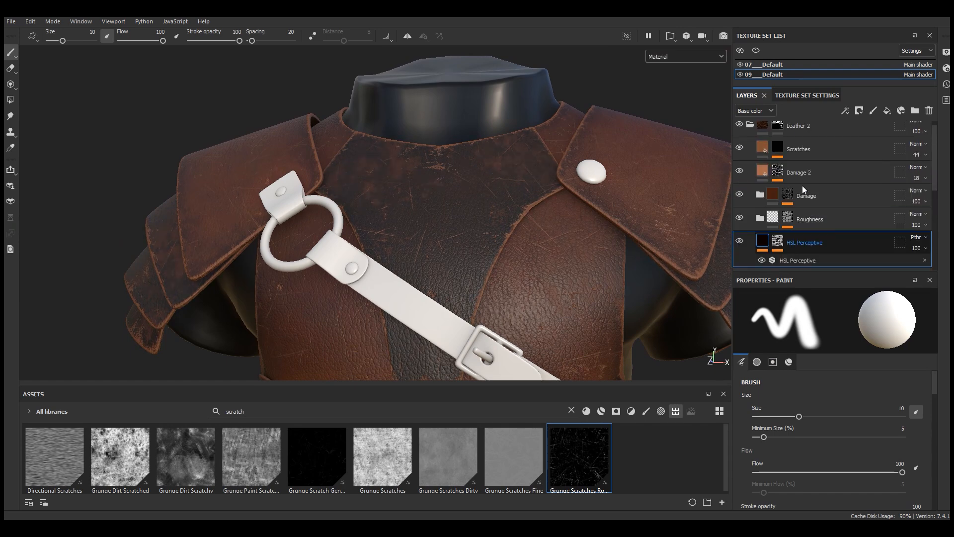
pyautogui.click(739, 180)
pyautogui.click(740, 179)
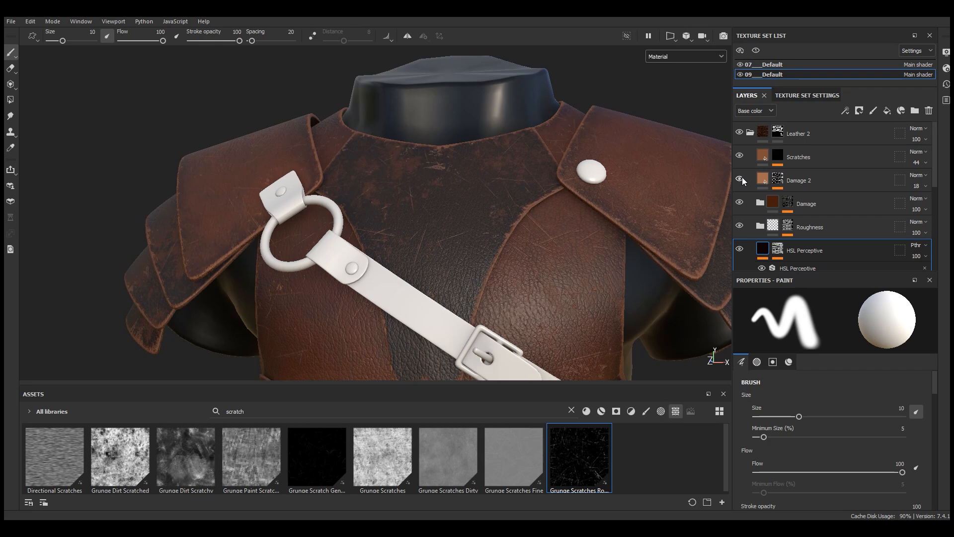
pyautogui.click(740, 180)
pyautogui.scroll(-5, 540, 135)
pyautogui.keyDown('alt'); pyautogui.moveTo(539, 135); pyautogui.dragTo(546, 193); pyautogui.keyUp('alt')
pyautogui.scroll(5, 546, 193)
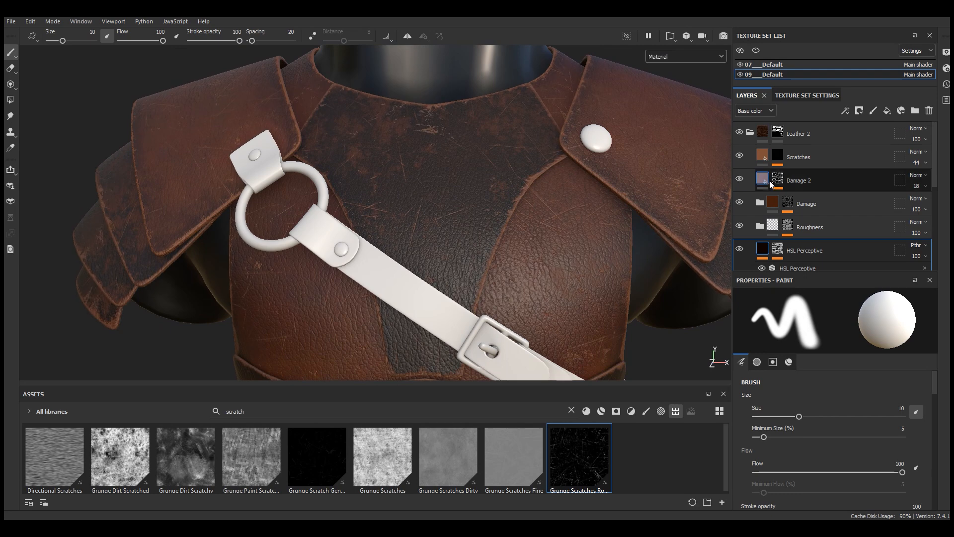
# Step: Lower the opacity of the Metal Edge Wear generator in the Damage 2 mask to 42
pyautogui.click(778, 179)
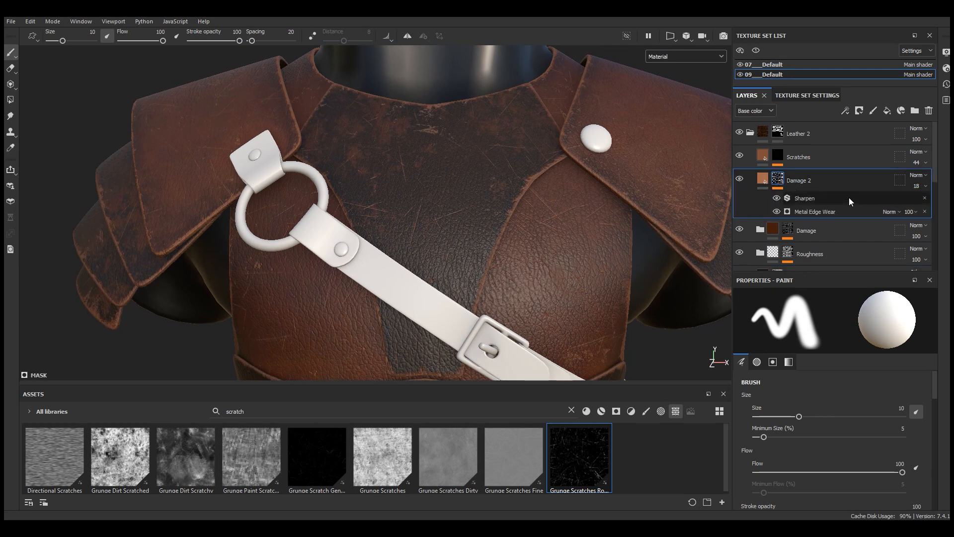
pyautogui.click(915, 212)
pyautogui.moveTo(946, 230); pyautogui.dragTo(924, 231)
pyautogui.click(765, 157)
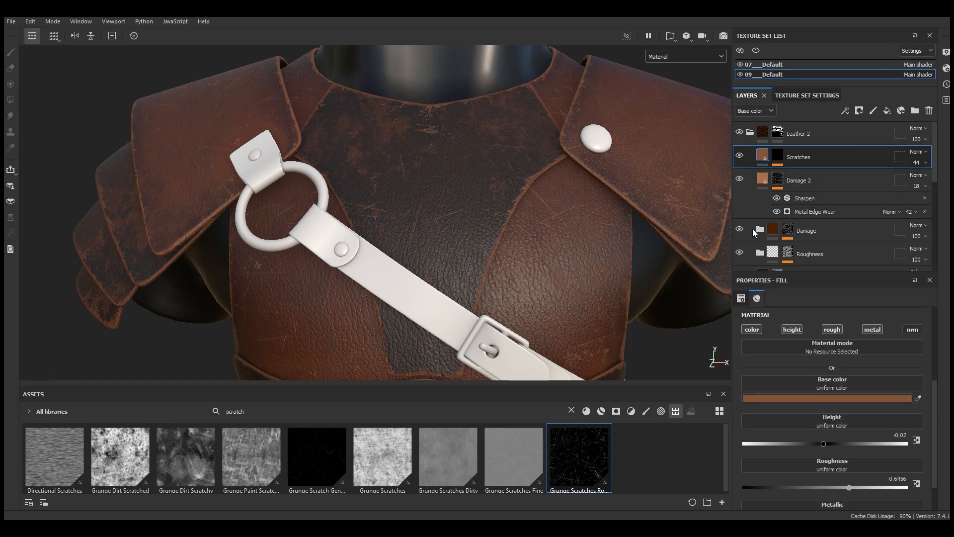
# Step: In the Damage folder's mask, reduce the opacity of Metal Edge Wear to 44 and of BnW Spots 1 to 23
pyautogui.click(787, 230)
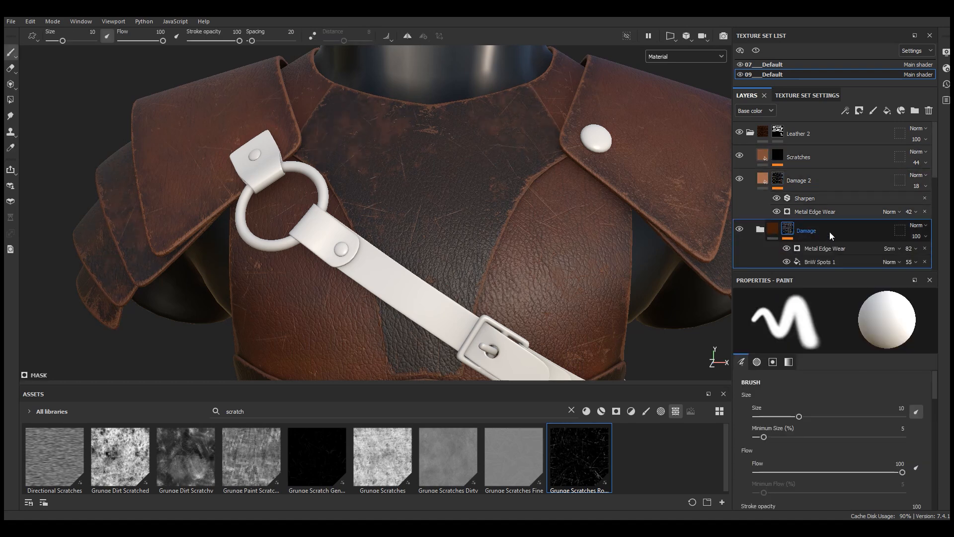
pyautogui.scroll(-1, 898, 220)
pyautogui.click(916, 220)
pyautogui.moveTo(941, 238); pyautogui.dragTo(921, 250)
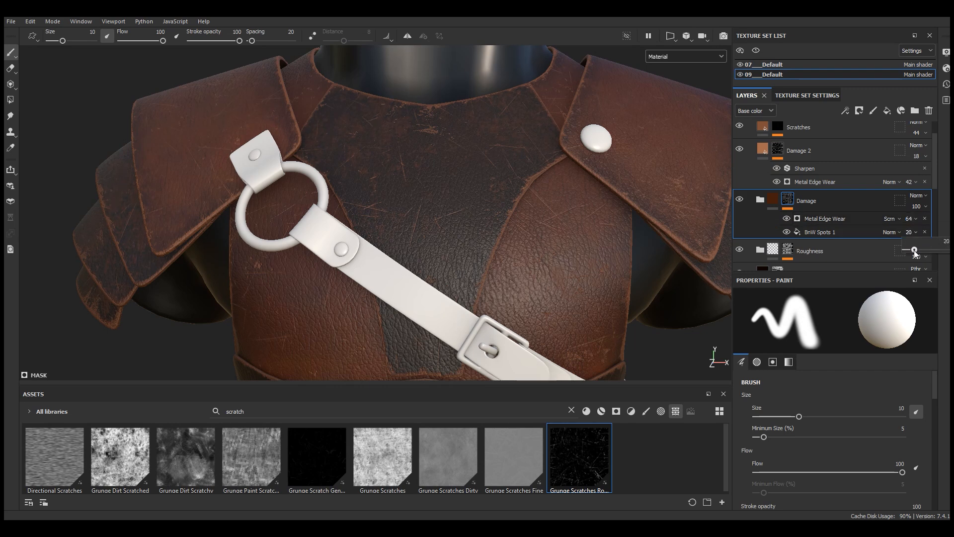
pyautogui.click(908, 218)
# Step: Reduce the Metal Edge Wear opacity in the Damage 2 mask to 31 and the Scratches layer's opacity to 17
pyautogui.click(811, 183)
pyautogui.click(812, 183)
pyautogui.click(908, 182)
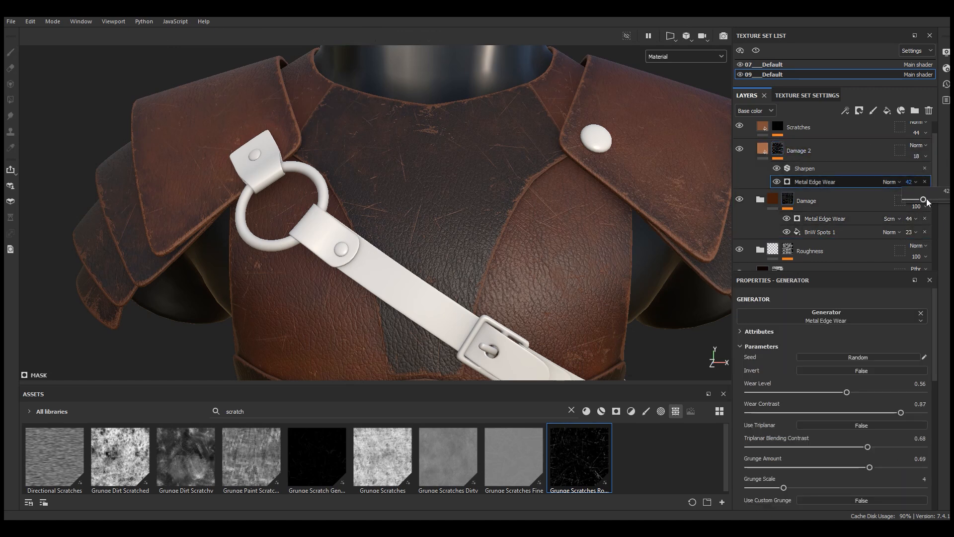
pyautogui.moveTo(918, 200); pyautogui.dragTo(919, 199)
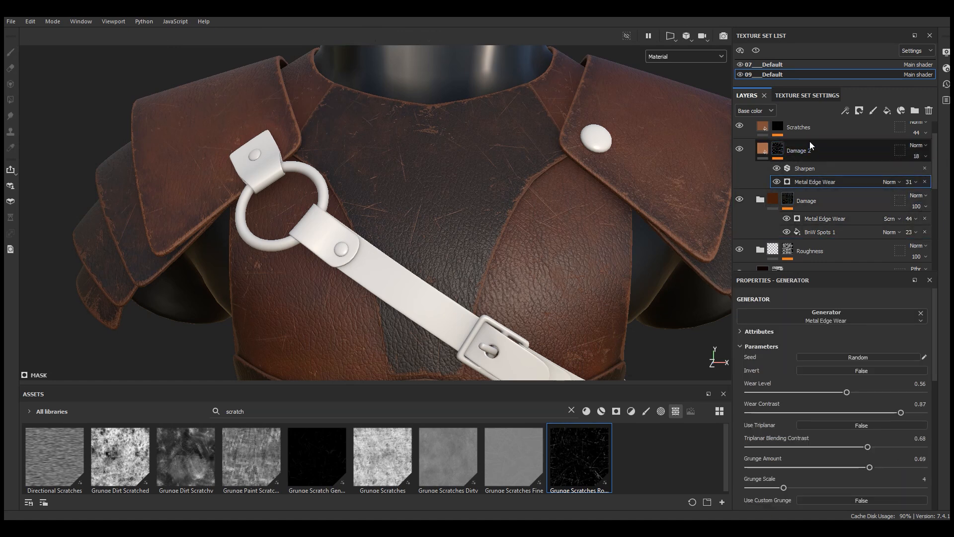
pyautogui.click(815, 131)
pyautogui.click(917, 133)
pyautogui.moveTo(927, 150); pyautogui.dragTo(923, 151)
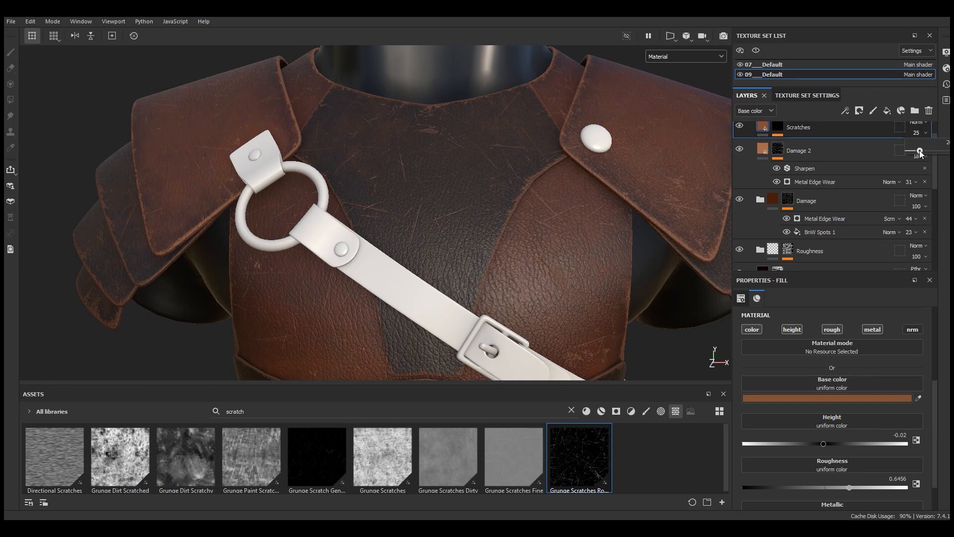
# Step: Look over the whole armour and check the contents of the Damage folder inside Leather 2
pyautogui.scroll(-4, 383, 203)
pyautogui.keyDown('alt'); pyautogui.moveTo(383, 203); pyautogui.dragTo(428, 190); pyautogui.keyUp('alt')
pyautogui.scroll(-4, 462, 128)
pyautogui.keyDown('alt'); pyautogui.moveTo(462, 128); pyautogui.dragTo(492, 218); pyautogui.keyUp('alt')
pyautogui.scroll(4, 476, 171)
pyautogui.click(760, 200)
pyautogui.scroll(-3, 828, 199)
pyautogui.scroll(3, 830, 199)
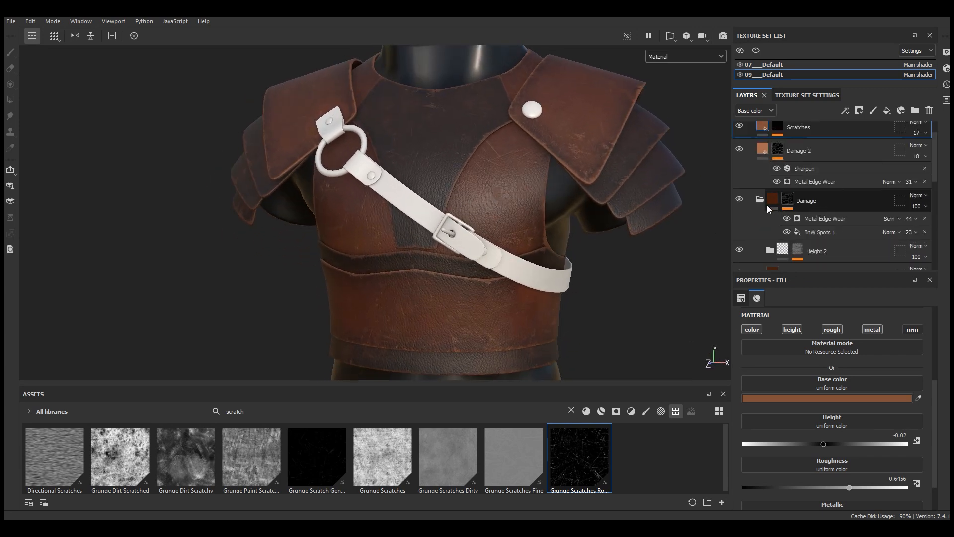
pyautogui.click(771, 201)
pyautogui.click(760, 201)
pyautogui.scroll(2, 756, 149)
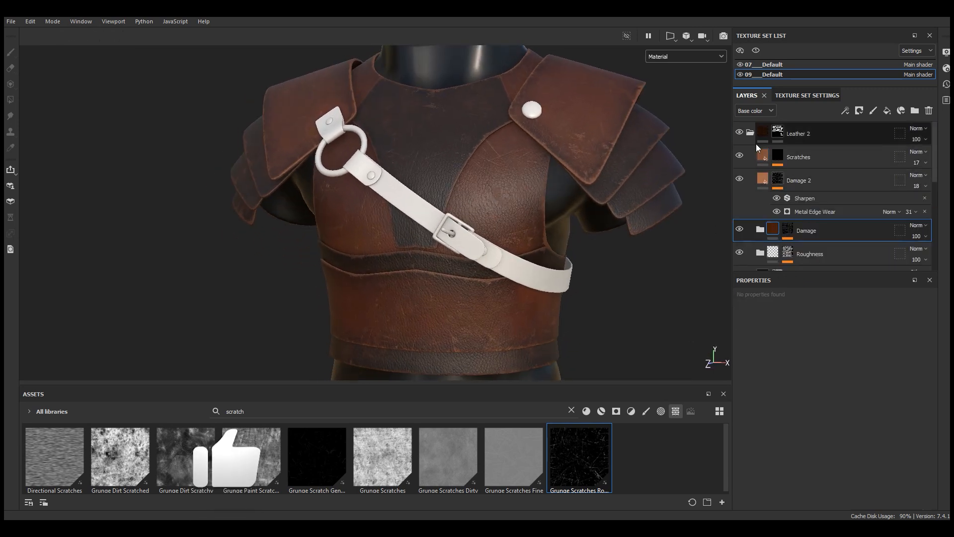
# Step: Collapse the Leather 2 folder and compare the armour with Leather 1 hidden and shown
pyautogui.click(753, 132)
pyautogui.click(739, 155)
pyautogui.click(739, 156)
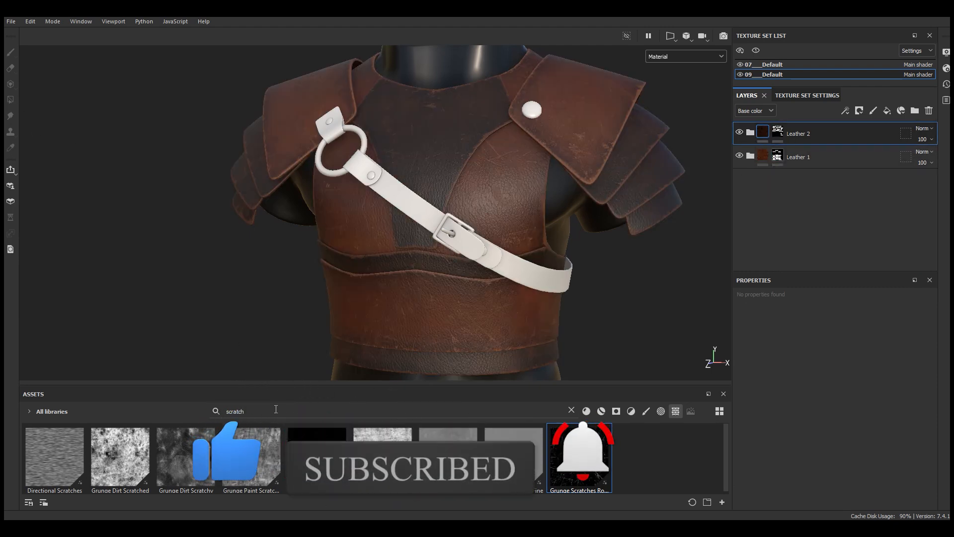
# Step: Clear the asset search, list the smart materials, and add Bronze Armor above the Leather 2 folder
pyautogui.click(571, 410)
pyautogui.click(601, 410)
pyautogui.moveTo(580, 383); pyautogui.dragTo(573, 345)
pyautogui.moveTo(317, 419); pyautogui.dragTo(801, 122)
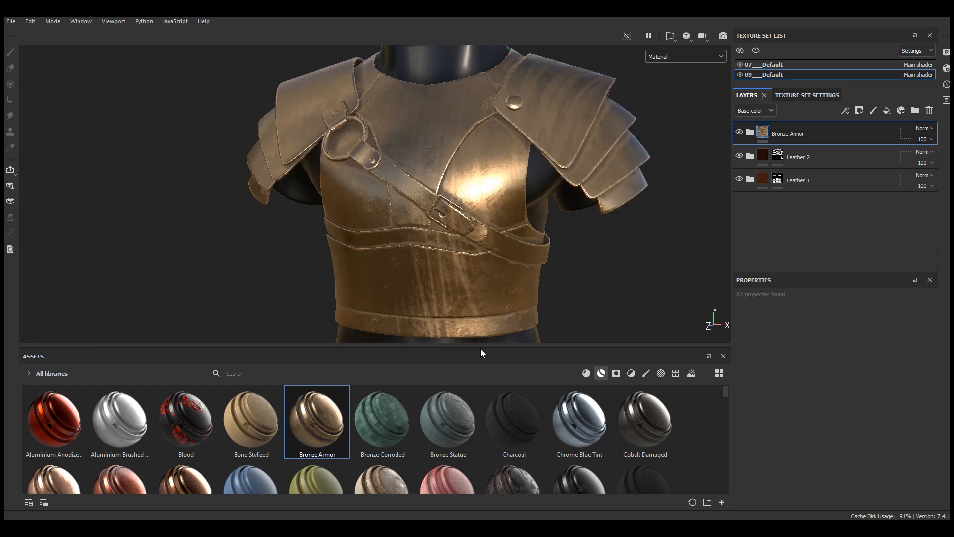
pyautogui.moveTo(481, 344); pyautogui.dragTo(481, 386)
pyautogui.keyDown('alt'); pyautogui.moveTo(473, 283); pyautogui.dragTo(504, 279); pyautogui.keyUp('alt')
# Step: Expand the Bronze Armor folder, hide its Sharpen layer, and compare the result with and without Edges Damages
pyautogui.click(750, 133)
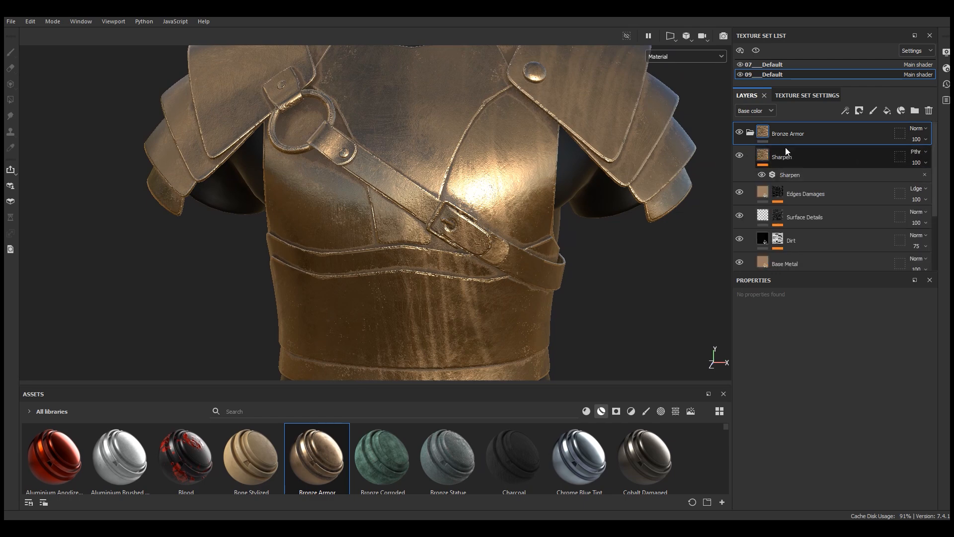
pyautogui.moveTo(800, 274); pyautogui.dragTo(800, 384)
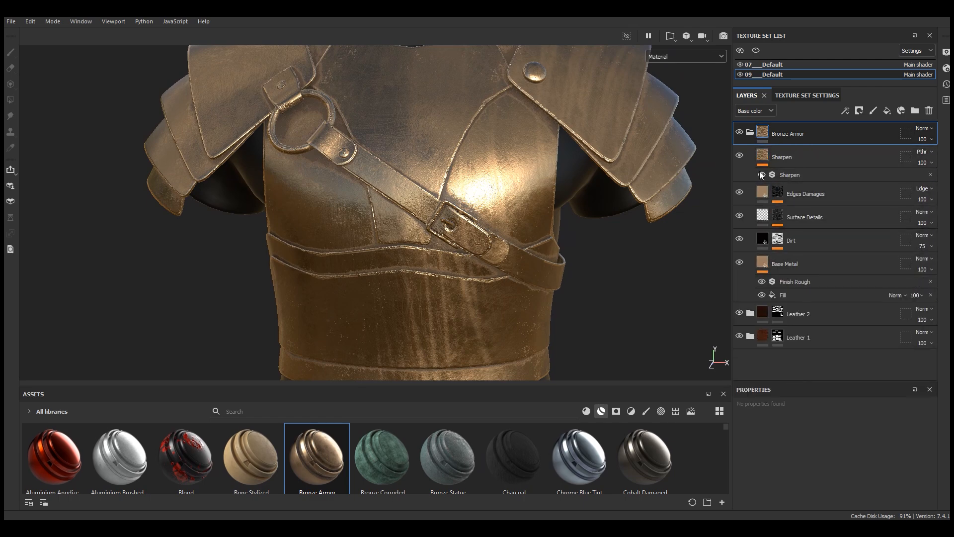
pyautogui.click(740, 192)
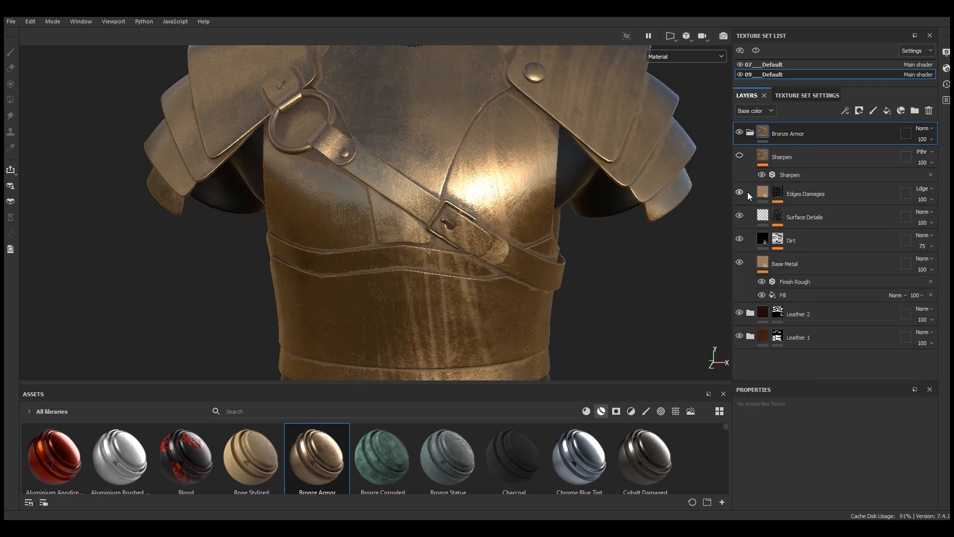
# Step: Inspect the masks of the Edges Damages and Surface Details layers and what Surface Details adds to the bronze
pyautogui.click(778, 193)
pyautogui.click(764, 194)
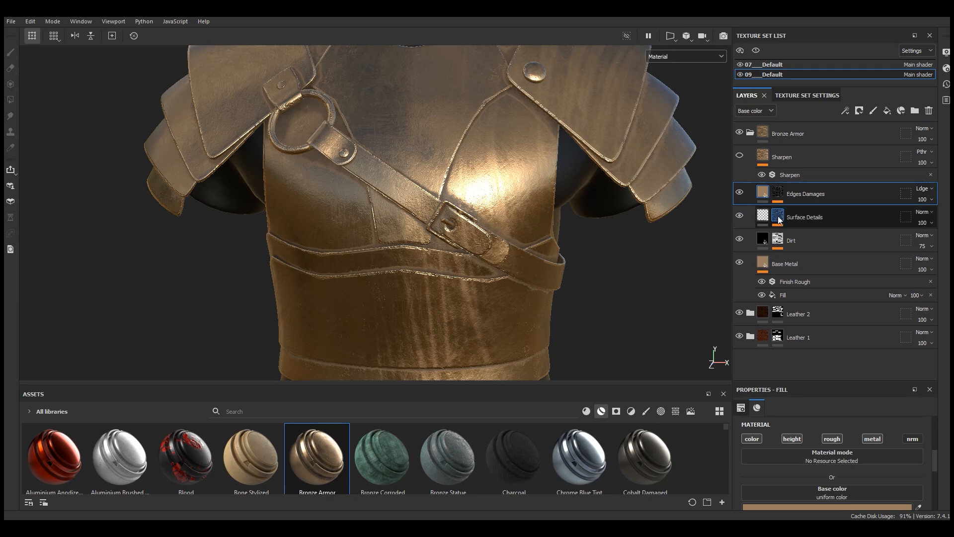
pyautogui.click(777, 217)
pyautogui.click(741, 216)
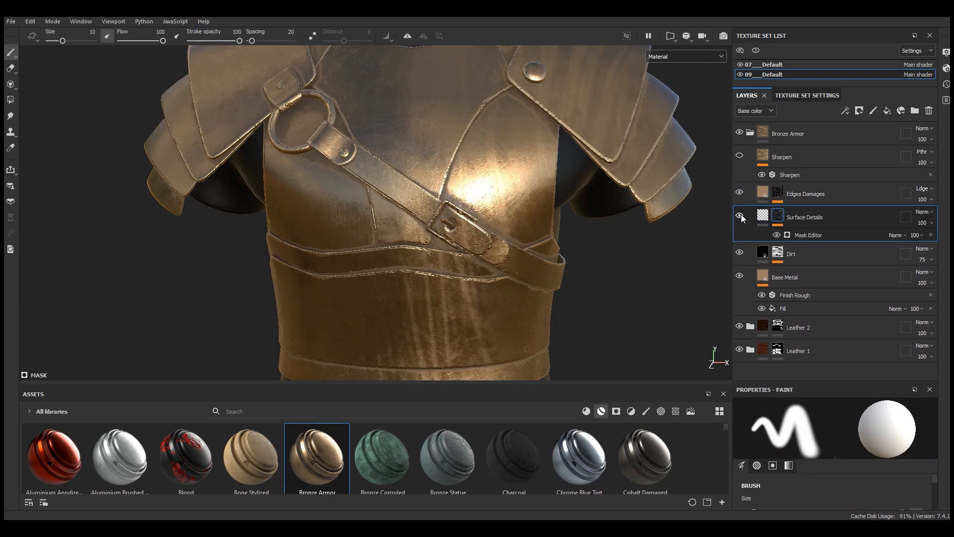
# Step: Examine the Surface Details layer's height and roughness settings and the parameters and image inputs of its Mask Editor generator
pyautogui.click(763, 218)
pyautogui.scroll(-2, 883, 471)
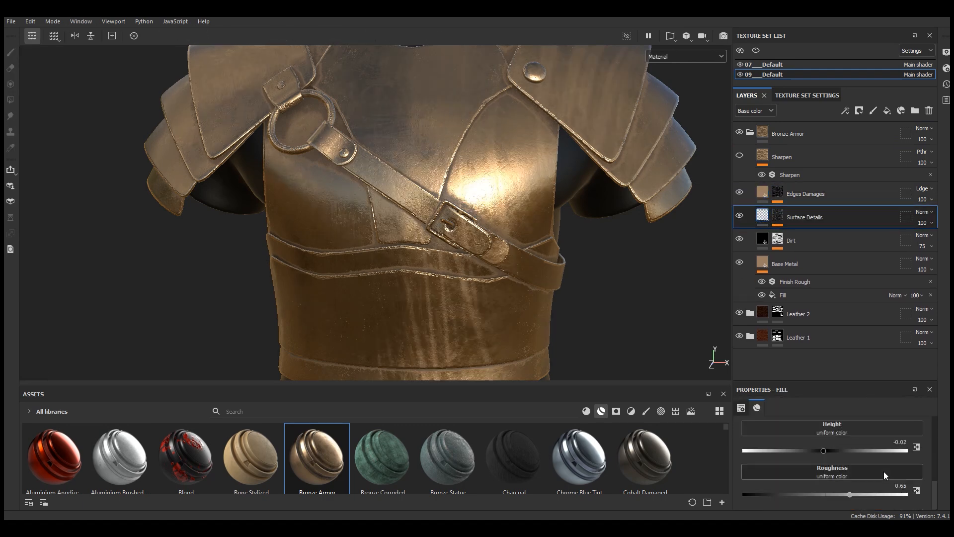
pyautogui.moveTo(835, 380); pyautogui.dragTo(835, 269)
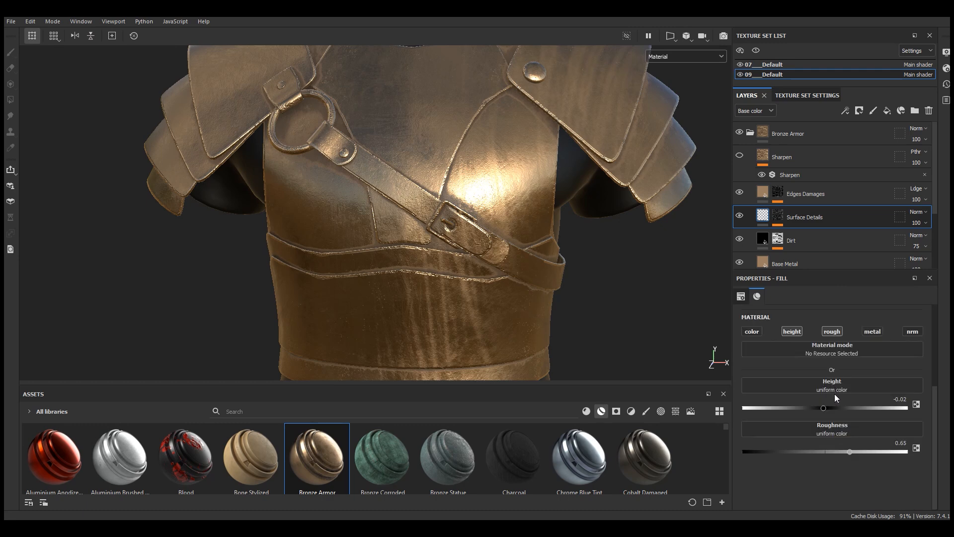
pyautogui.click(781, 221)
pyautogui.click(810, 235)
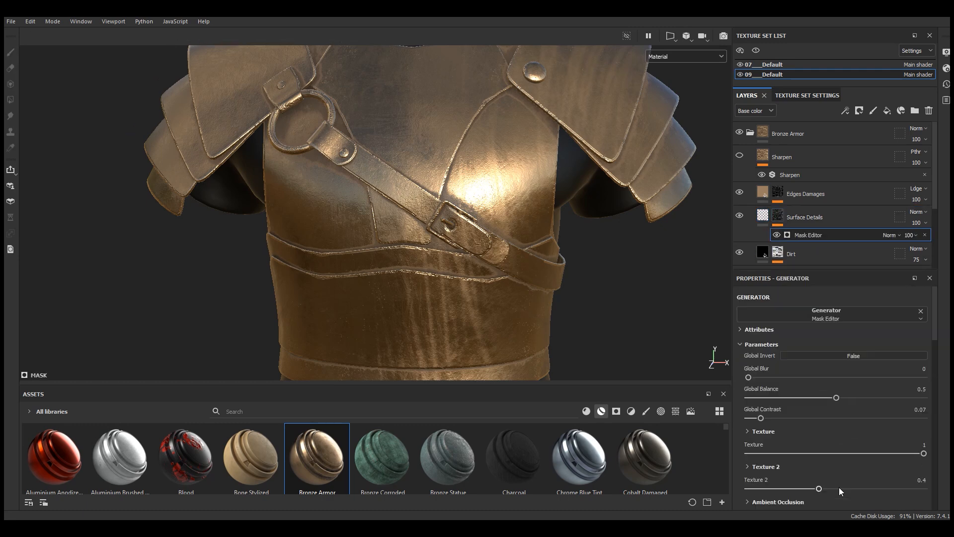
pyautogui.scroll(-5, 803, 434)
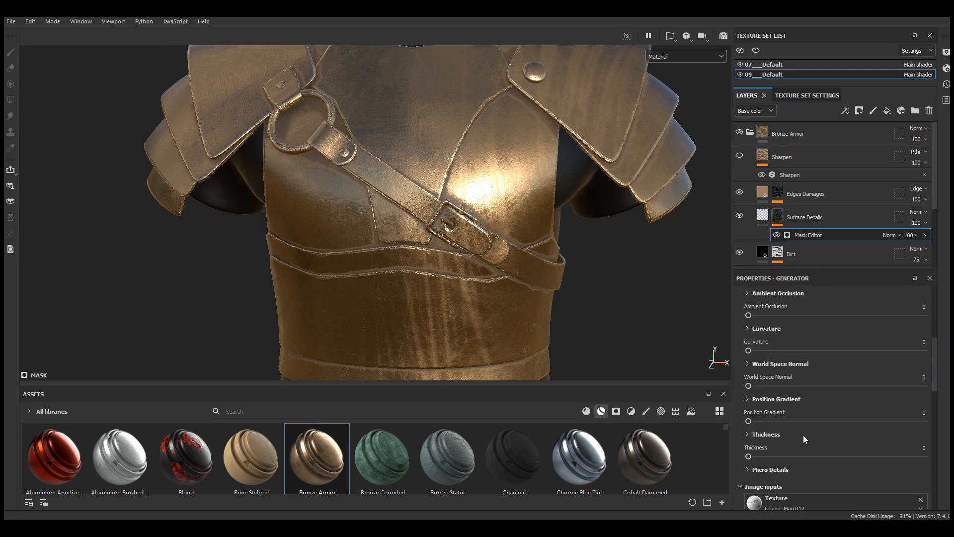
pyautogui.scroll(4, 803, 434)
pyautogui.scroll(-9, 803, 435)
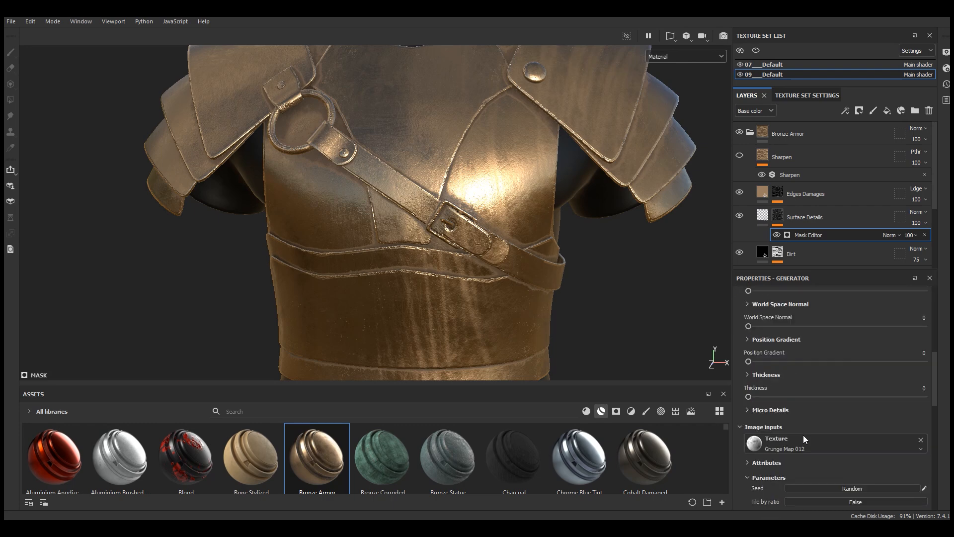
pyautogui.scroll(3, 802, 435)
pyautogui.scroll(2, 803, 434)
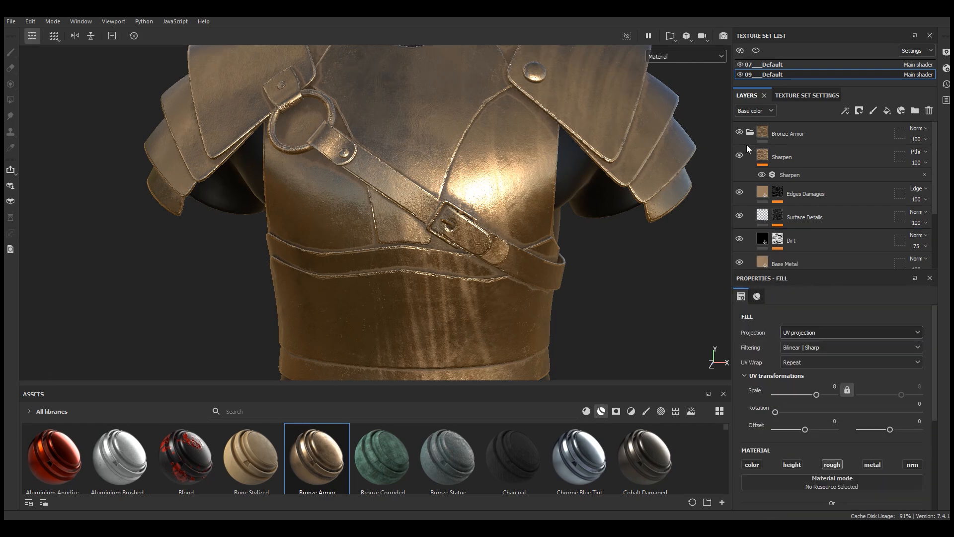
# Step: Show the Sharpen layer again and add a black mask to the collapsed Bronze Armor folder
pyautogui.click(750, 133)
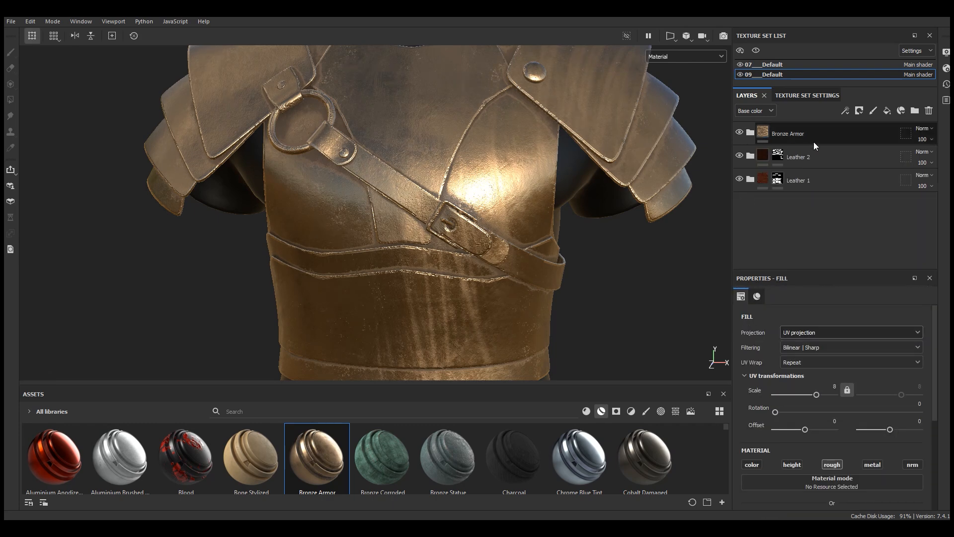
pyautogui.click(811, 138)
pyautogui.click(860, 111)
pyautogui.click(870, 136)
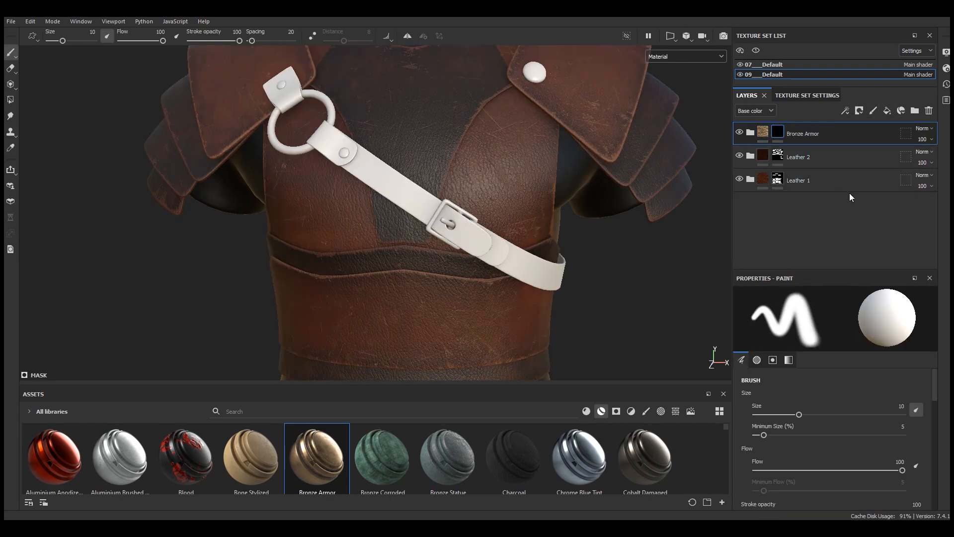
# Step: Polygon-fill the strap rivets, the buckle with its pin, and the front and back shoulder studs into the Bronze Armor mask
pyautogui.click(10, 100)
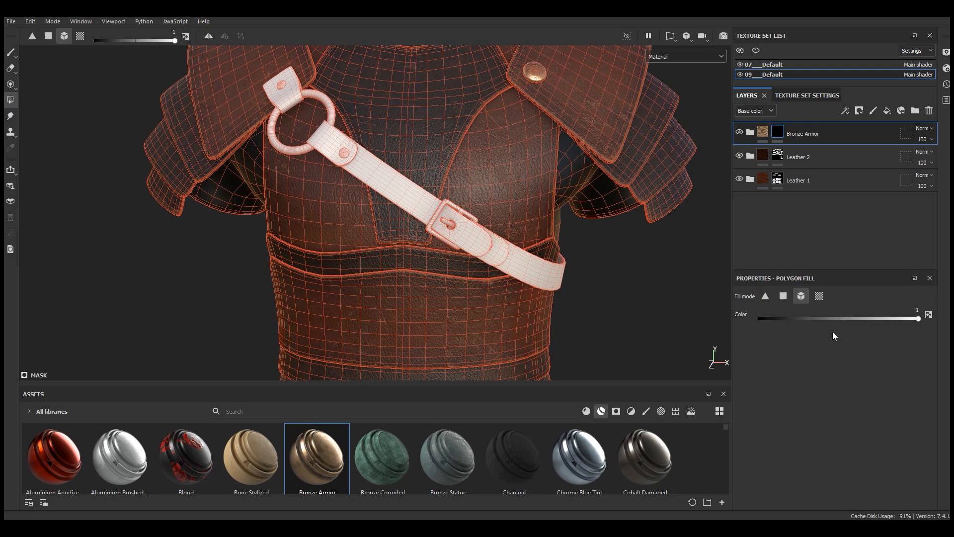
pyautogui.click(343, 152)
pyautogui.scroll(3, 437, 208)
pyautogui.click(444, 228)
pyautogui.scroll(-5, 433, 279)
pyautogui.keyDown('alt'); pyautogui.moveTo(710, 252); pyautogui.dragTo(178, 230); pyautogui.keyUp('alt')
pyautogui.scroll(3, 552, 196)
pyautogui.click(630, 176)
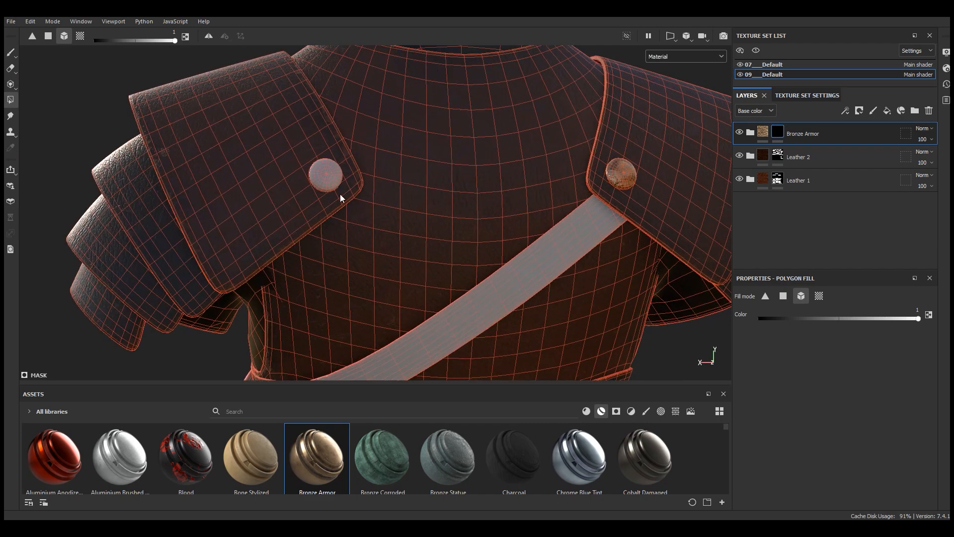
pyautogui.click(328, 175)
pyautogui.click(11, 54)
# Step: Expand the Bronze Armor folder and compare the buckle up close with the Edges Damages layer hidden and shown
pyautogui.keyDown('alt'); pyautogui.moveTo(441, 213); pyautogui.dragTo(688, 251); pyautogui.keyUp('alt')
pyautogui.keyDown('alt'); pyautogui.moveTo(248, 299); pyautogui.dragTo(561, 298, button='middle'); pyautogui.keyUp('alt')
pyautogui.scroll(6, 561, 298)
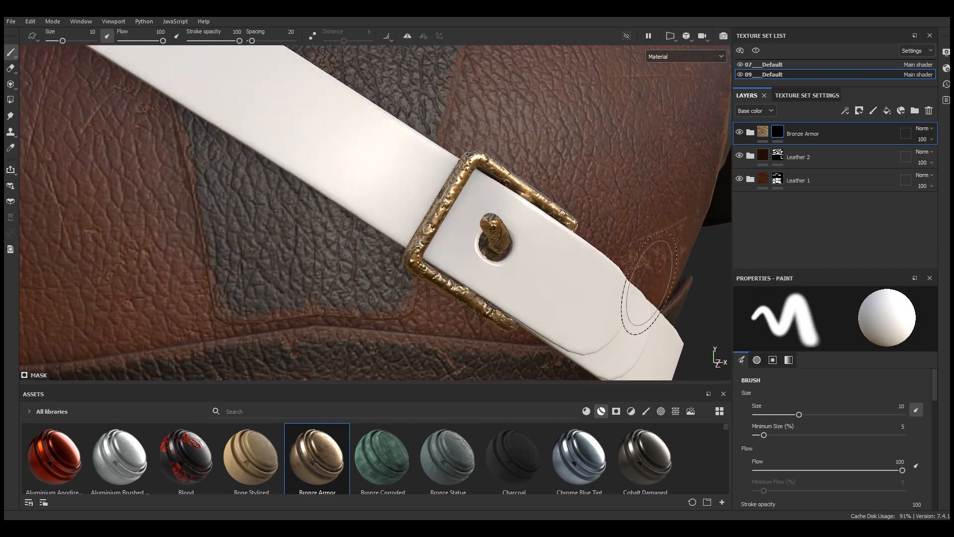
pyautogui.scroll(3, 420, 232)
pyautogui.scroll(-1, 446, 214)
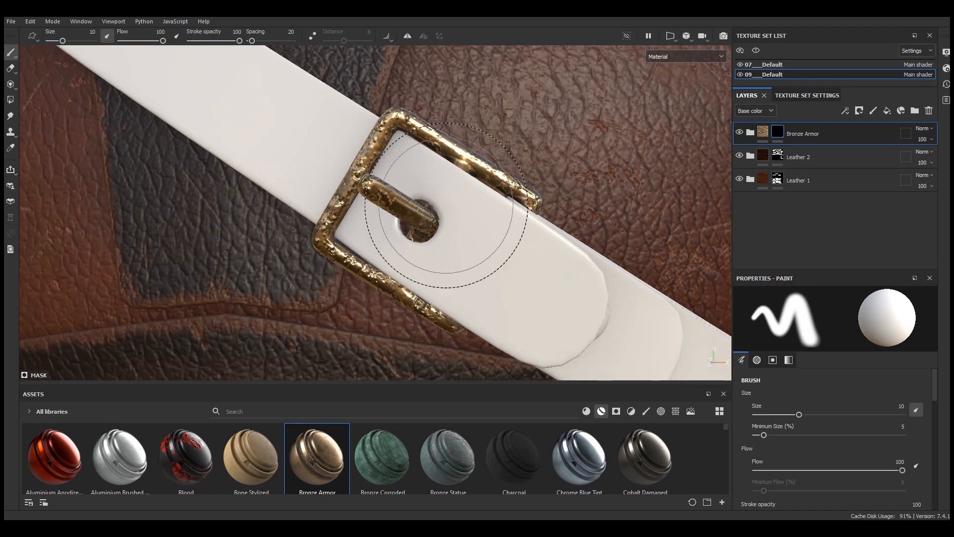
pyautogui.click(750, 132)
pyautogui.moveTo(825, 269); pyautogui.dragTo(825, 336)
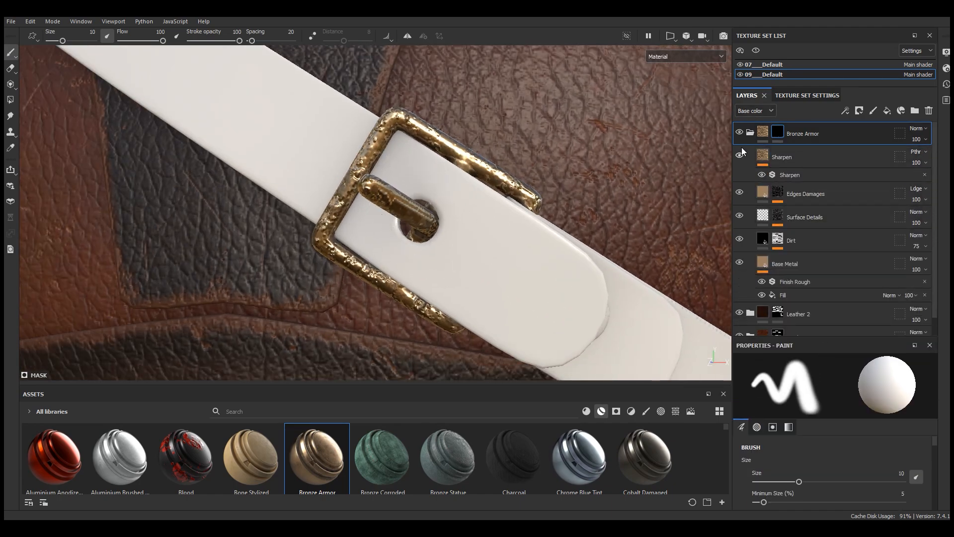
pyautogui.click(740, 193)
pyautogui.click(739, 194)
pyautogui.click(740, 193)
pyautogui.click(740, 193)
pyautogui.click(740, 193)
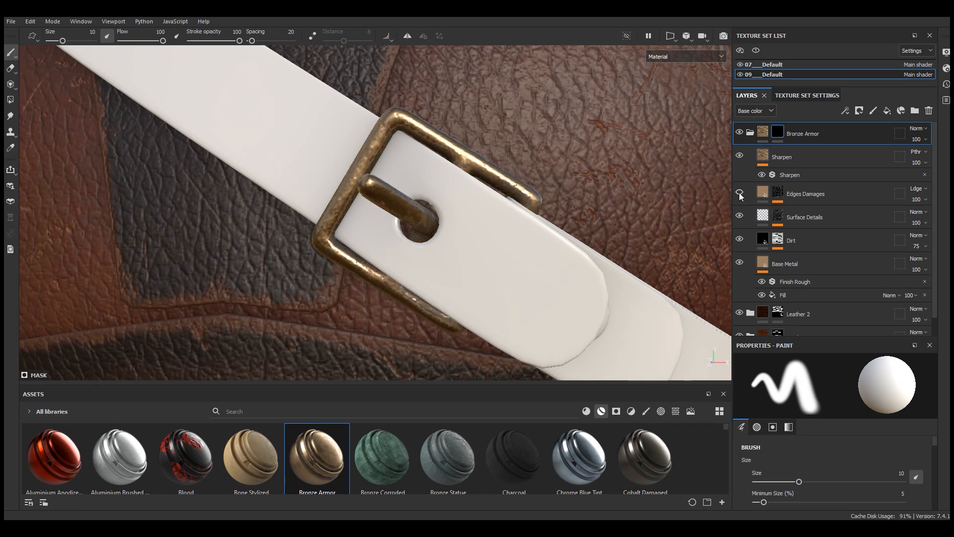
pyautogui.click(740, 194)
# Step: Soften the Edges Damages layer with a shallower negative height and set its Mask Editor opacity to 11
pyautogui.click(805, 194)
pyautogui.scroll(-3, 840, 417)
pyautogui.scroll(-1, 851, 453)
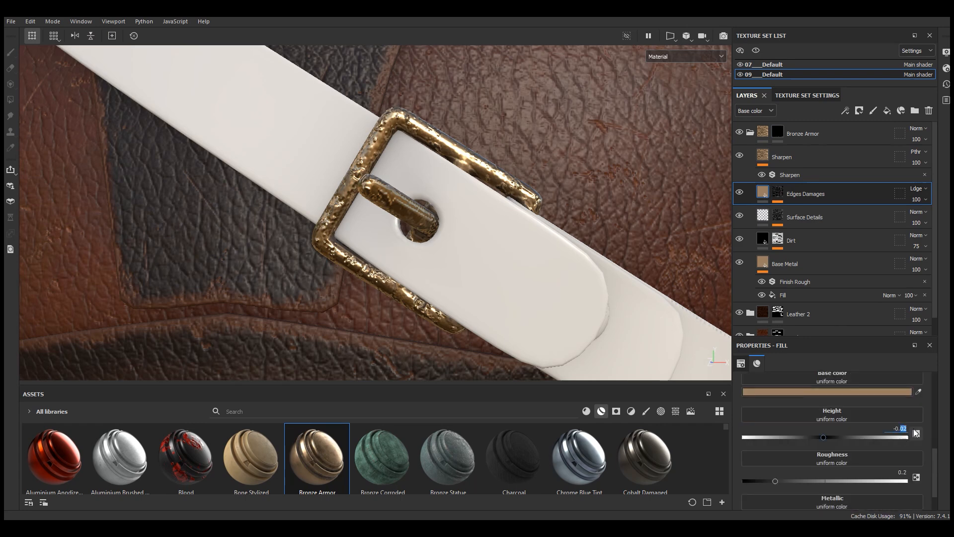
pyautogui.press('Return')
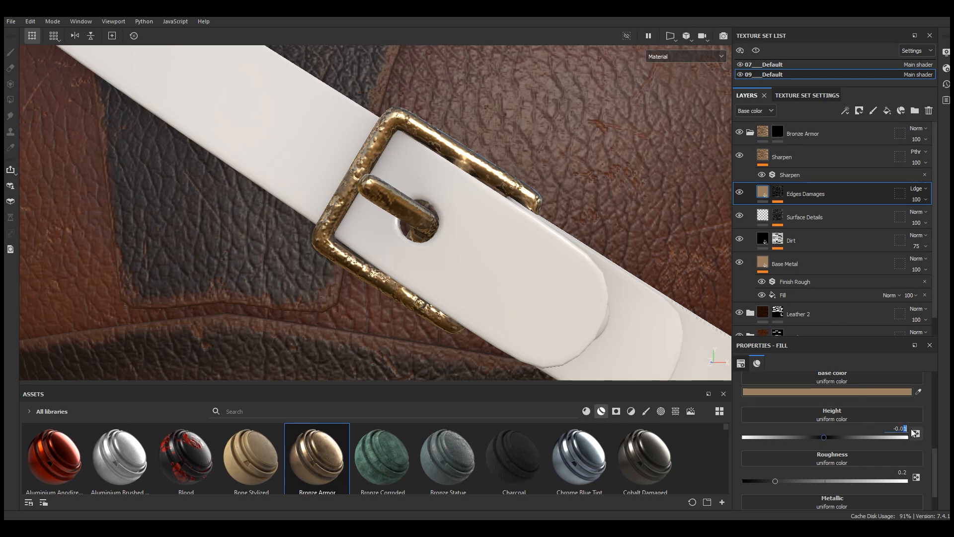
pyautogui.click(778, 193)
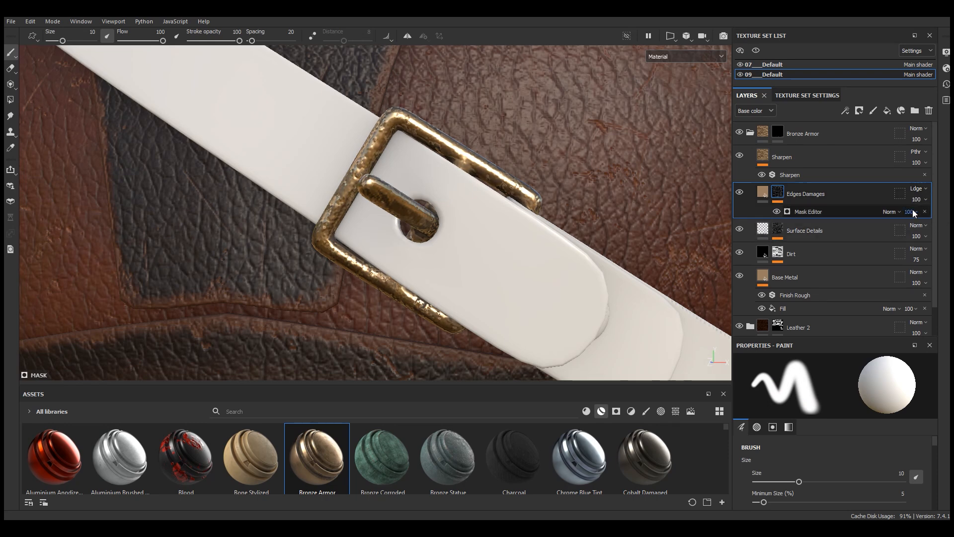
pyautogui.moveTo(948, 233); pyautogui.dragTo(910, 236)
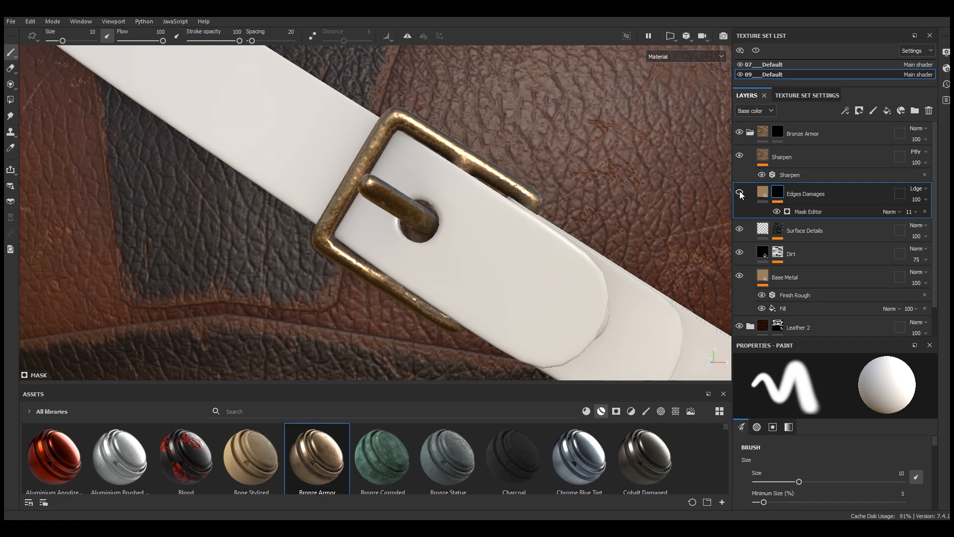
# Step: Collapse the Bronze Armor folder and polygon-fill the diagonal strap pieces and the shoulder loop holding the ring into the Leather 1 mask
pyautogui.scroll(-10, 379, 207)
pyautogui.keyDown('alt'); pyautogui.moveTo(395, 223); pyautogui.dragTo(437, 251); pyautogui.keyUp('alt')
pyautogui.scroll(-4, 420, 184)
pyautogui.keyDown('alt'); pyautogui.moveTo(418, 183); pyautogui.dragTo(451, 188); pyautogui.keyUp('alt')
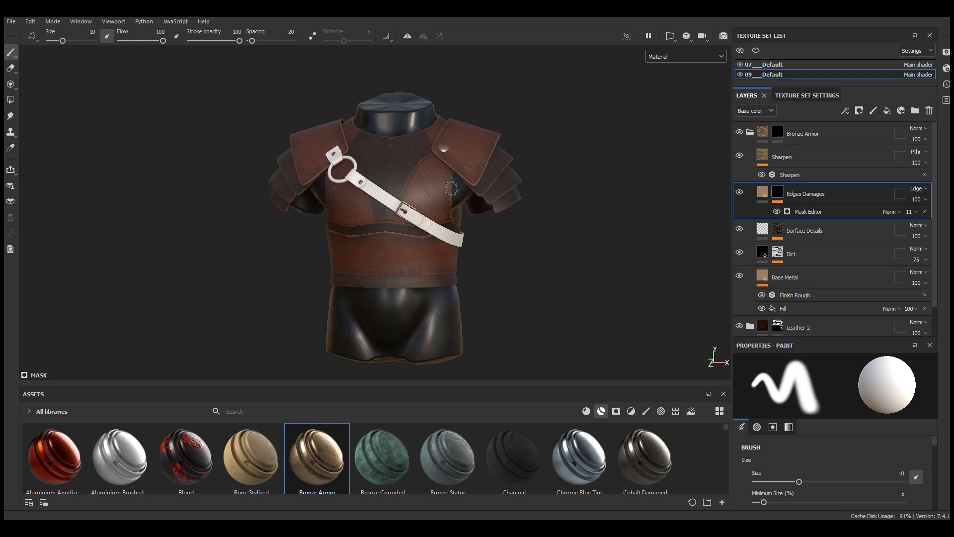
pyautogui.scroll(3, 451, 189)
pyautogui.click(750, 134)
pyautogui.click(795, 180)
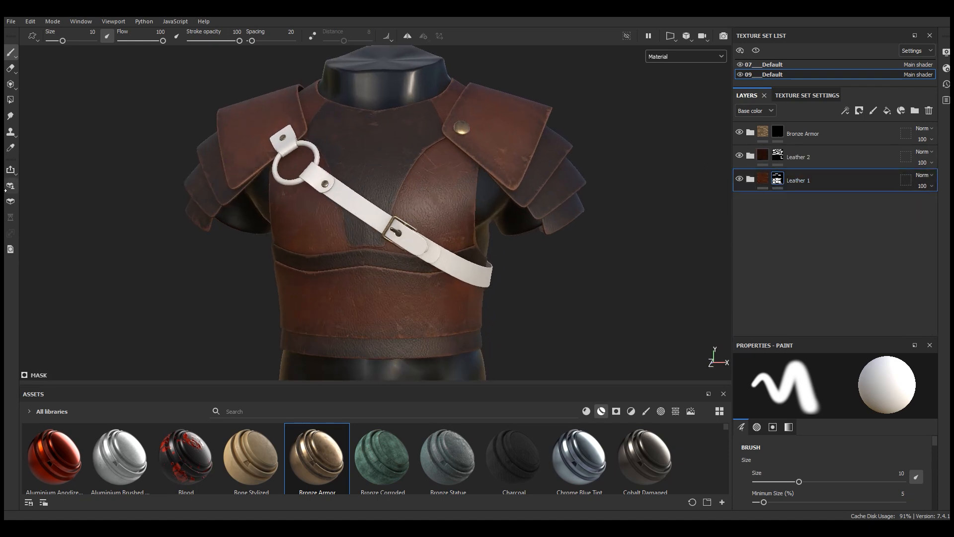
pyautogui.click(10, 101)
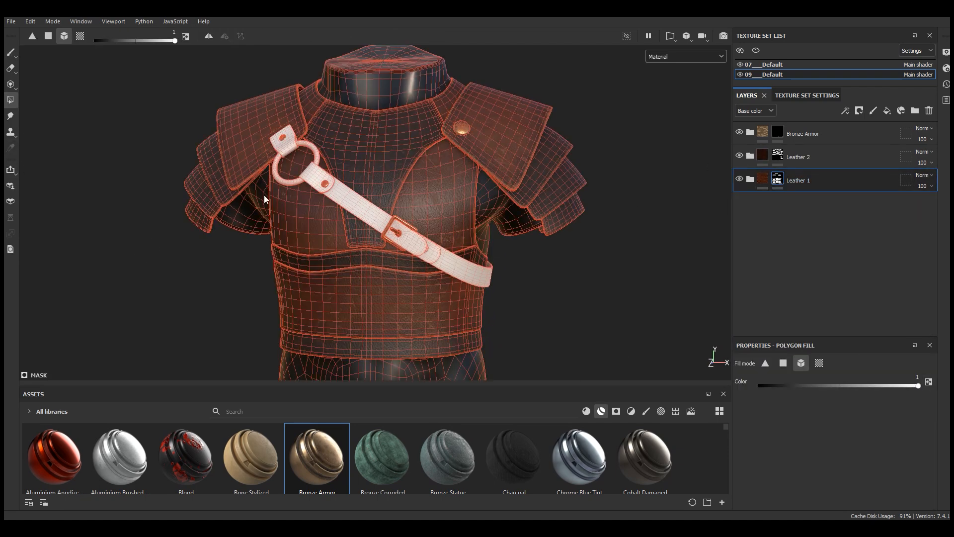
pyautogui.scroll(4, 333, 186)
pyautogui.click(318, 168)
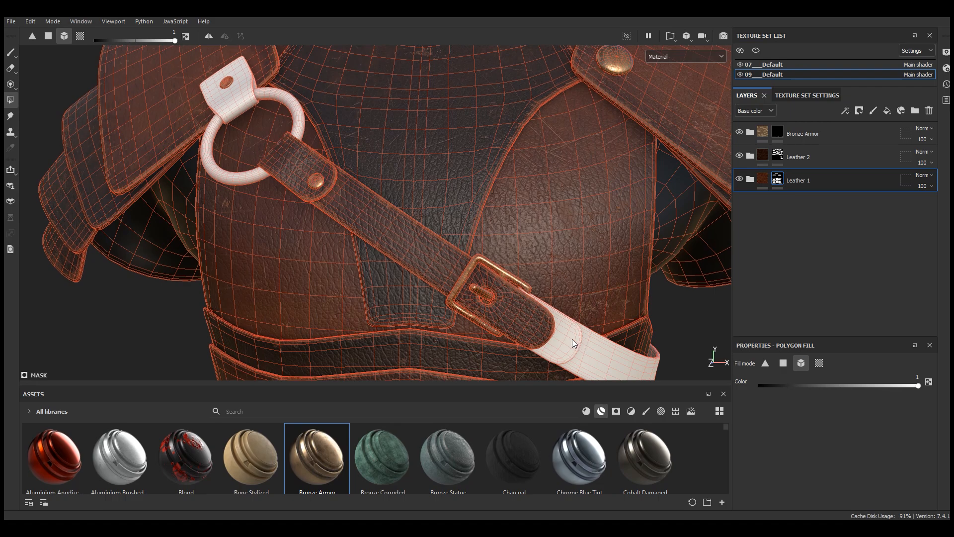
pyautogui.click(574, 343)
pyautogui.click(233, 101)
pyautogui.scroll(-5, 331, 286)
pyautogui.moveTo(331, 286)
pyautogui.keyDown('alt'); pyautogui.mouseDown()
pyautogui.moveTo(192, 268)
pyautogui.moveTo(584, 285)
pyautogui.mouseUp(); pyautogui.keyUp('alt')
pyautogui.click(11, 53)
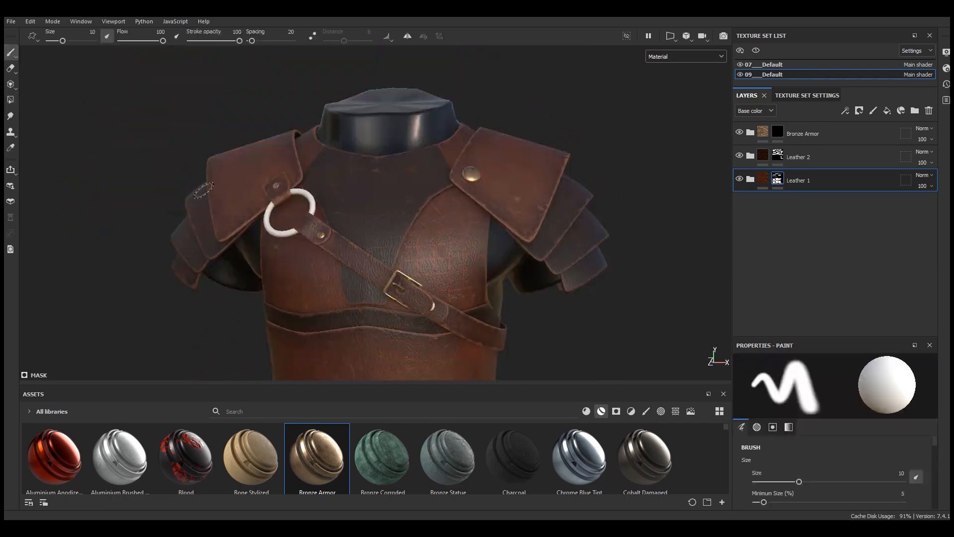
# Step: Examine the leather strap and its bronze fittings up close and together with the whole armour
pyautogui.scroll(4, 441, 304)
pyautogui.moveTo(443, 305)
pyautogui.keyDown('alt'); pyautogui.mouseDown()
pyautogui.moveTo(421, 304)
pyautogui.moveTo(447, 228)
pyautogui.moveTo(398, 251)
pyautogui.mouseUp(); pyautogui.keyUp('alt')
pyautogui.scroll(4, 422, 304)
pyautogui.scroll(-2, 385, 233)
pyautogui.scroll(-2, 384, 233)
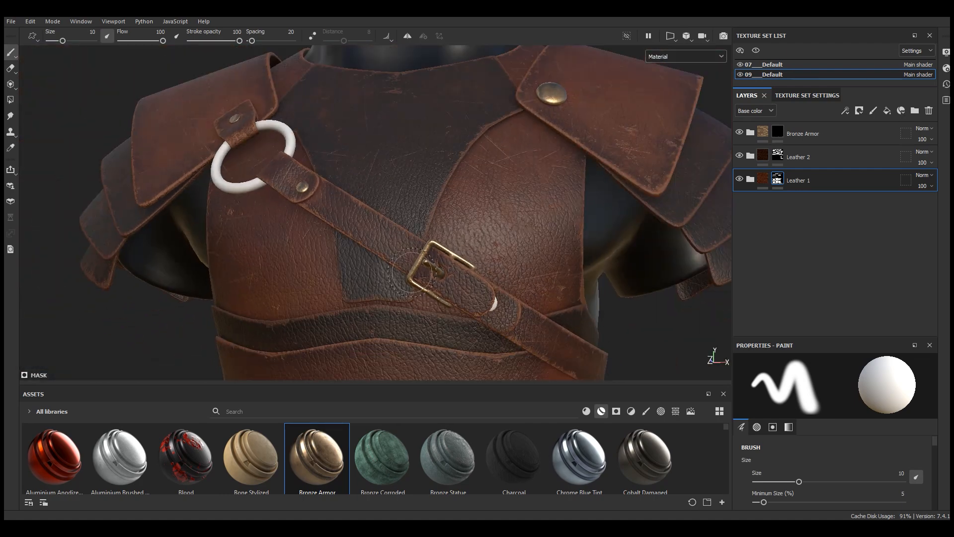
pyautogui.scroll(-4, 602, 336)
pyautogui.moveTo(602, 336)
pyautogui.keyDown('alt'); pyautogui.mouseDown()
pyautogui.moveTo(353, 305)
pyautogui.moveTo(619, 351)
pyautogui.moveTo(617, 343)
pyautogui.mouseUp(); pyautogui.keyUp('alt')
pyautogui.keyDown('alt'); pyautogui.moveTo(616, 343); pyautogui.dragTo(580, 275, button='middle'); pyautogui.keyUp('alt')
pyautogui.keyDown('alt'); pyautogui.moveTo(580, 275); pyautogui.dragTo(589, 279); pyautogui.keyUp('alt')
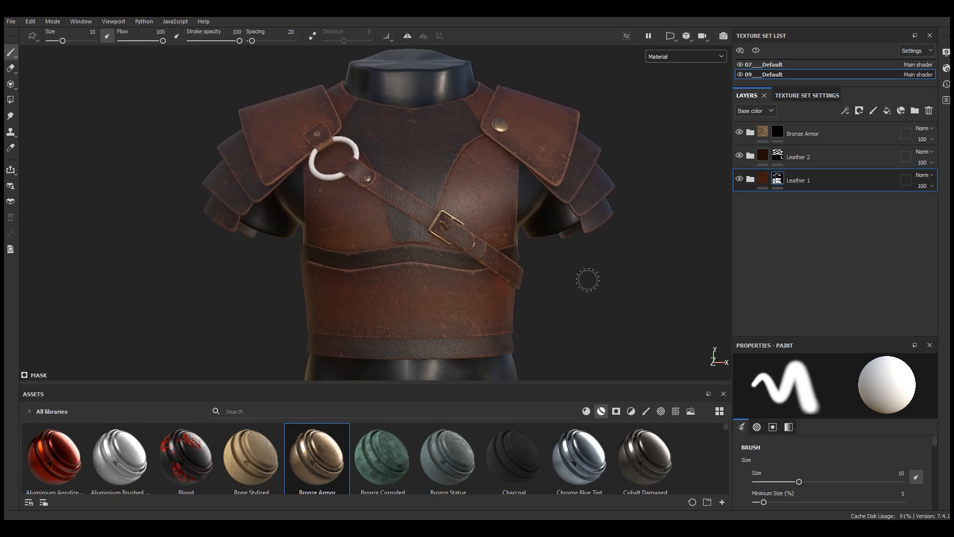
# Step: Polygon-fill the strap's large ring into the Bronze Armor mask
pyautogui.click(777, 132)
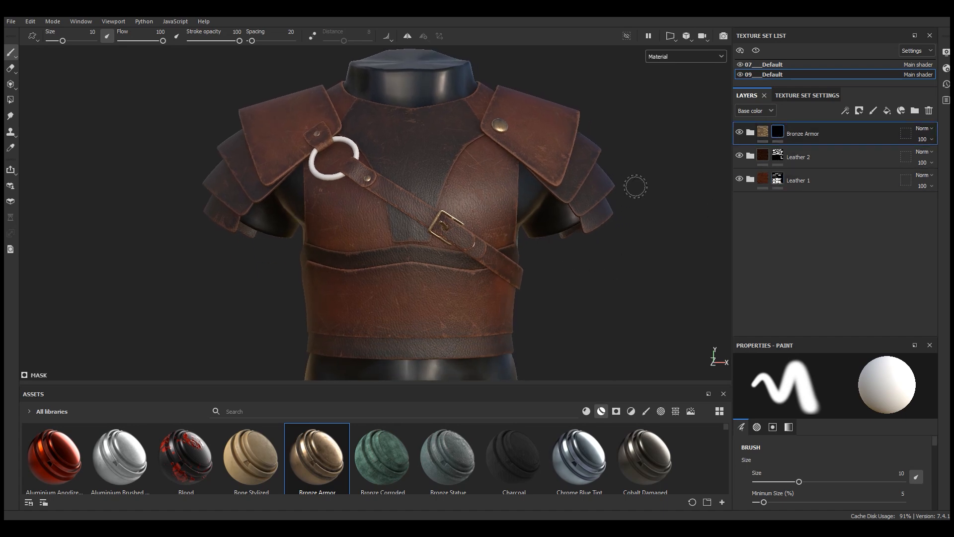
pyautogui.click(11, 100)
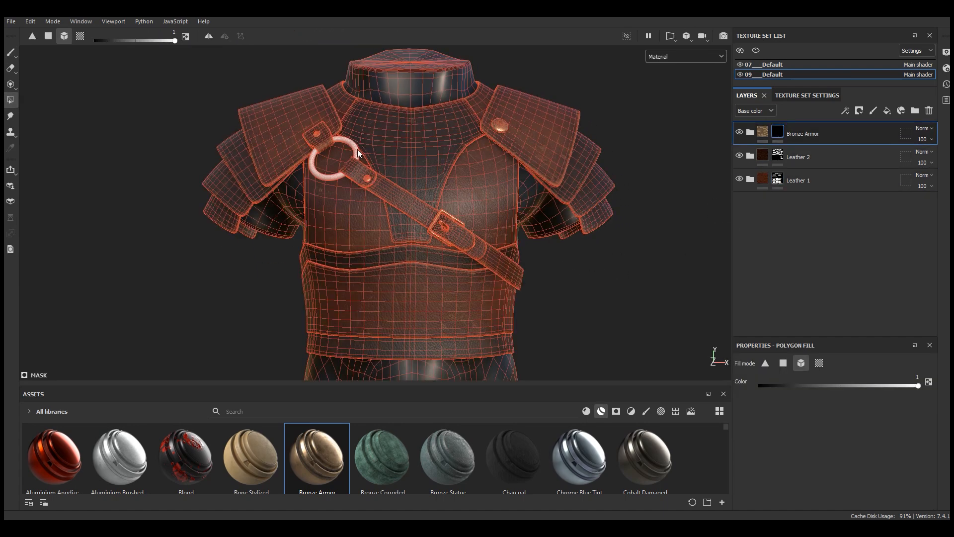
pyautogui.click(8, 56)
# Step: Expand the Leather 2 folder and add a fill layer directly above its upper HSL Perceptive layer
pyautogui.scroll(-2, 468, 293)
pyautogui.moveTo(465, 296)
pyautogui.keyDown('alt'); pyautogui.mouseDown()
pyautogui.moveTo(443, 341)
pyautogui.moveTo(440, 297)
pyautogui.moveTo(424, 294)
pyautogui.moveTo(441, 302)
pyautogui.mouseUp(); pyautogui.keyUp('alt')
pyautogui.keyDown('alt'); pyautogui.moveTo(441, 302); pyautogui.dragTo(411, 313, button='middle'); pyautogui.keyUp('alt')
pyautogui.scroll(3, 403, 320)
pyautogui.moveTo(391, 330)
pyautogui.keyDown('alt'); pyautogui.mouseDown()
pyautogui.moveTo(407, 322)
pyautogui.moveTo(375, 321)
pyautogui.mouseUp(); pyautogui.keyUp('alt')
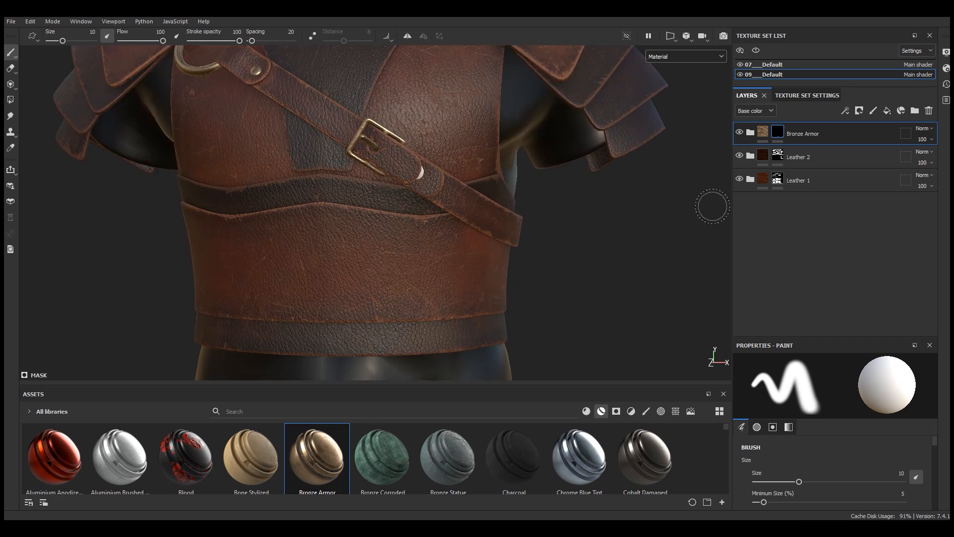
pyautogui.click(749, 148)
pyautogui.click(751, 156)
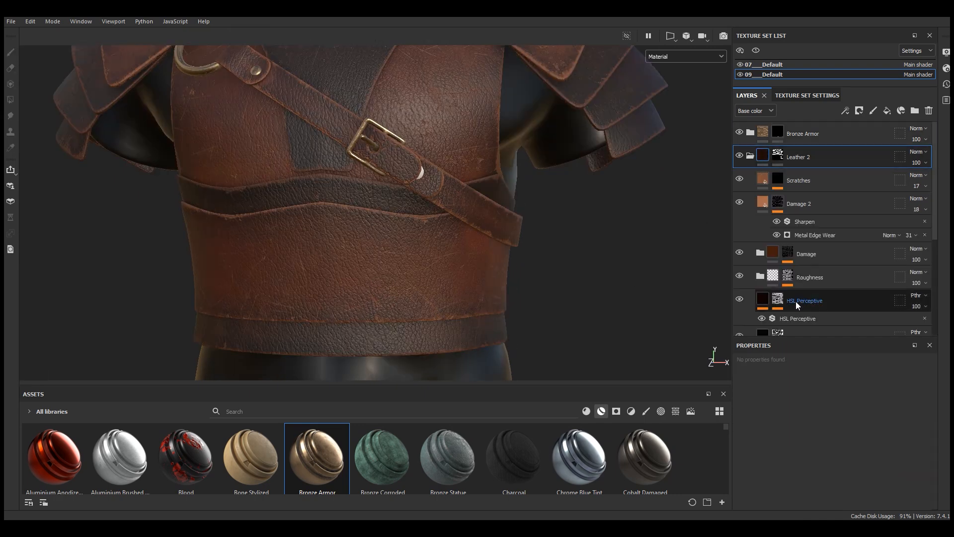
pyautogui.moveTo(806, 339); pyautogui.dragTo(807, 411)
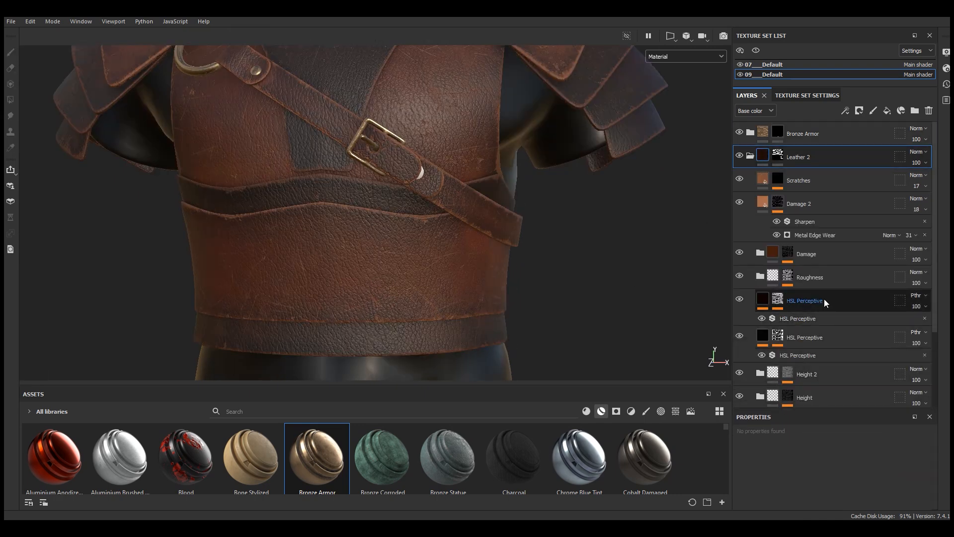
pyautogui.click(770, 298)
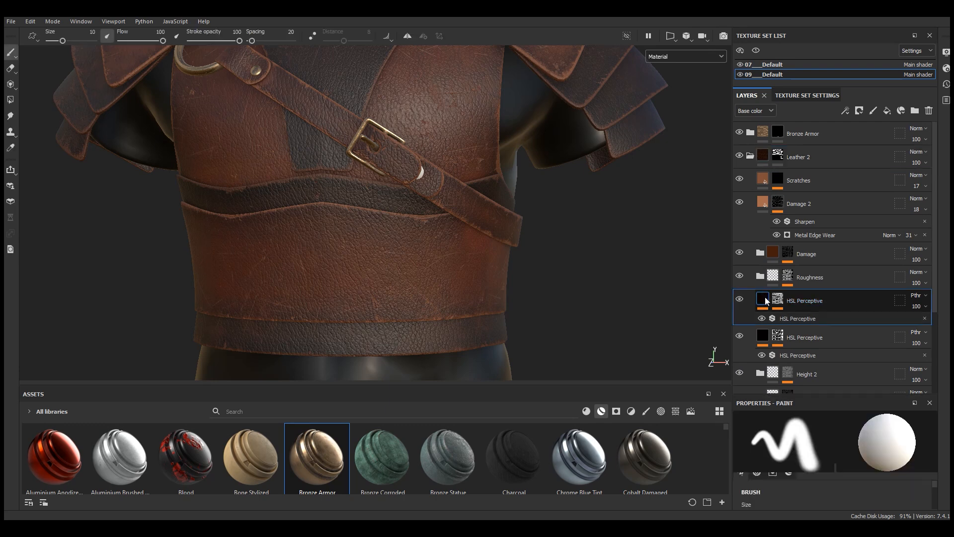
pyautogui.click(886, 112)
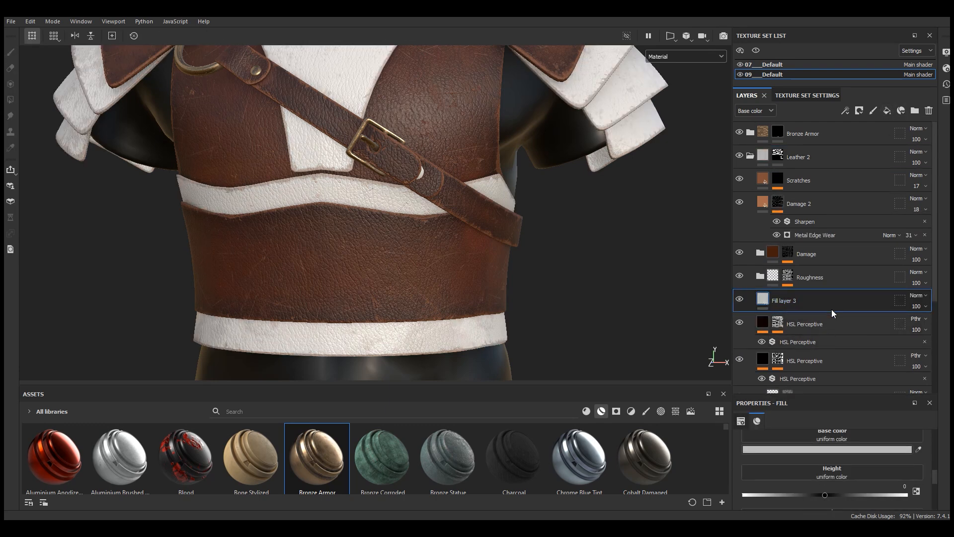
# Step: Enlarge the fill properties and give Fill layer 3 a dark brown base color
pyautogui.scroll(-1, 819, 309)
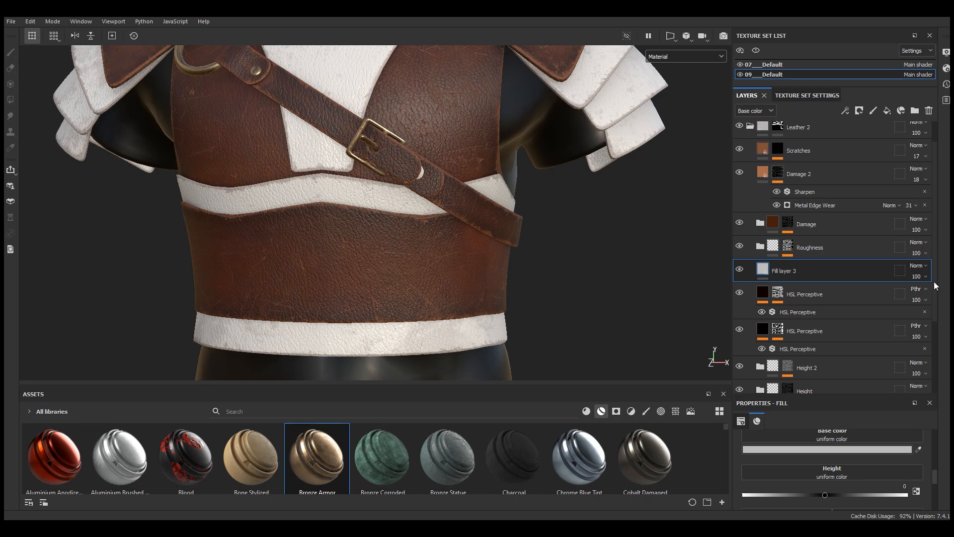
pyautogui.moveTo(935, 274); pyautogui.dragTo(934, 347)
pyautogui.moveTo(839, 394); pyautogui.dragTo(853, 192)
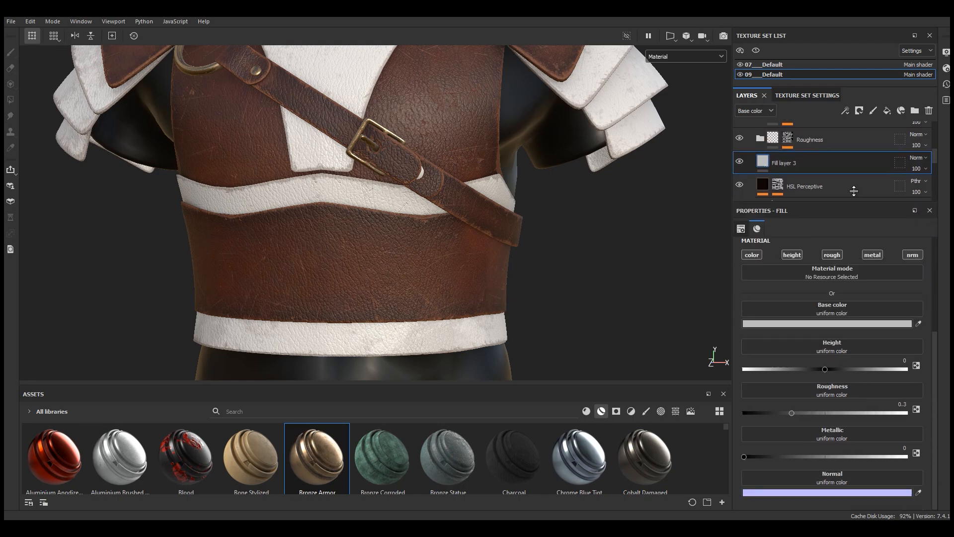
pyautogui.click(759, 255)
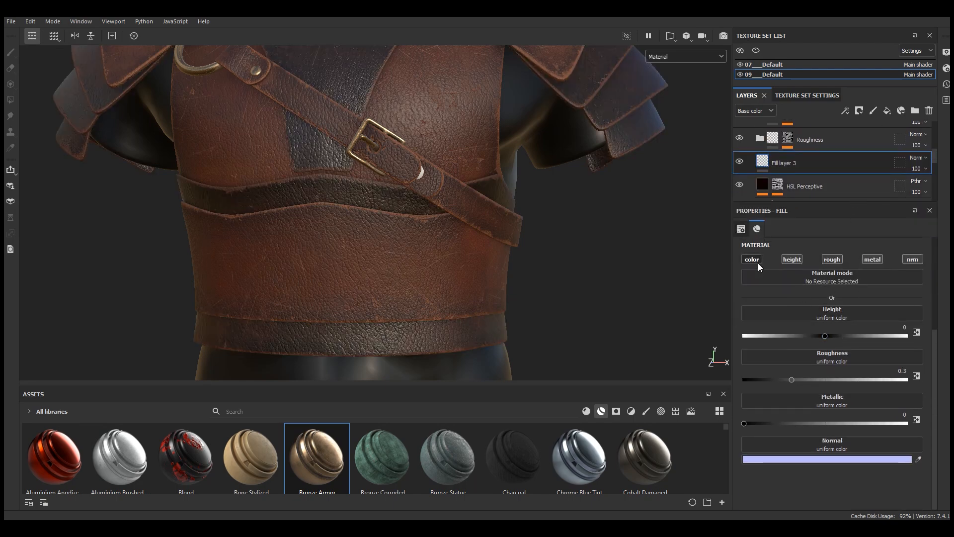
pyautogui.click(756, 260)
pyautogui.click(839, 328)
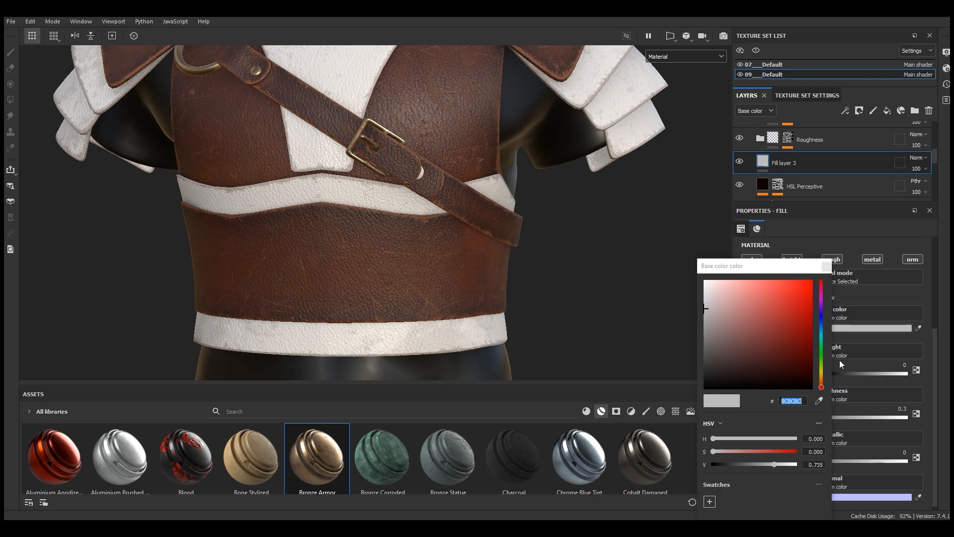
pyautogui.click(787, 306)
pyautogui.click(821, 383)
pyautogui.click(791, 364)
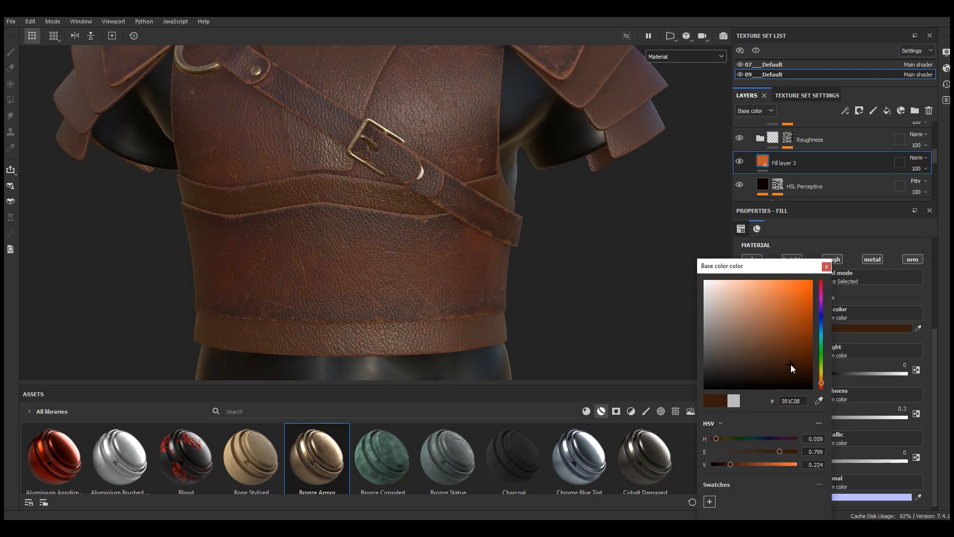
pyautogui.click(793, 366)
pyautogui.click(826, 267)
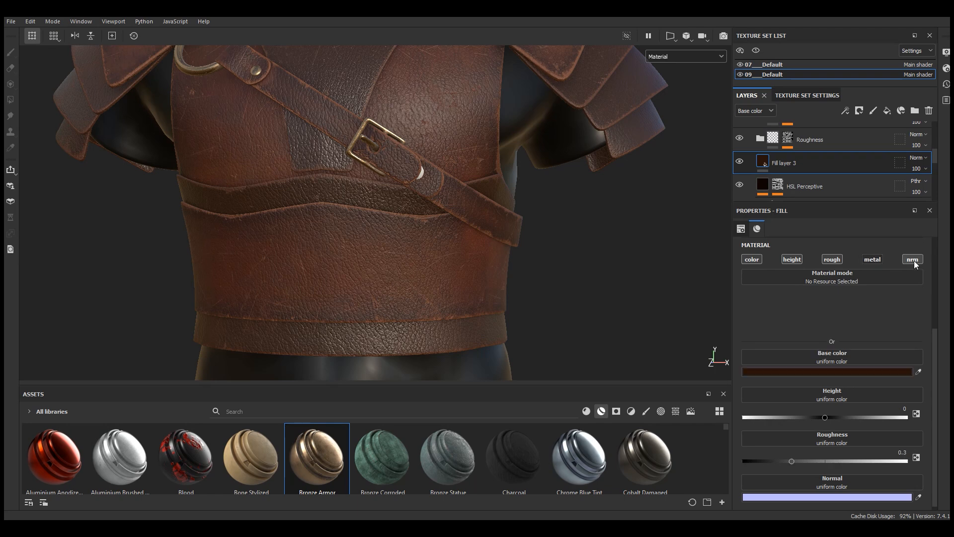
# Step: Limit Fill layer 3 to color, height and roughness, with a near-black brown base color, height -0.1171 and roughness 0.7147
pyautogui.click(914, 260)
pyautogui.moveTo(849, 416); pyautogui.dragTo(859, 417)
pyautogui.click(832, 327)
pyautogui.moveTo(715, 464); pyautogui.dragTo(713, 464)
pyautogui.click(822, 266)
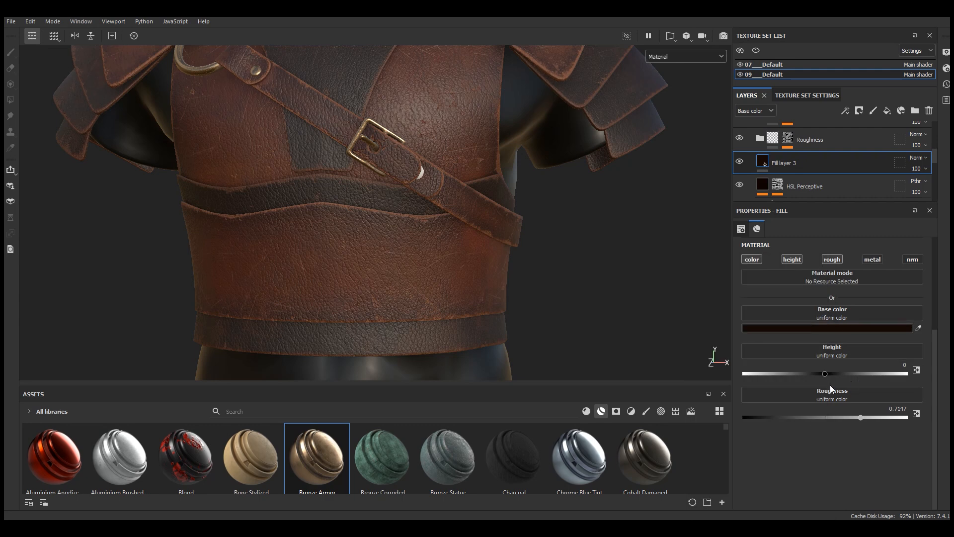
# Step: Add a black mask with a paint effect to Fill layer 3
pyautogui.click(858, 110)
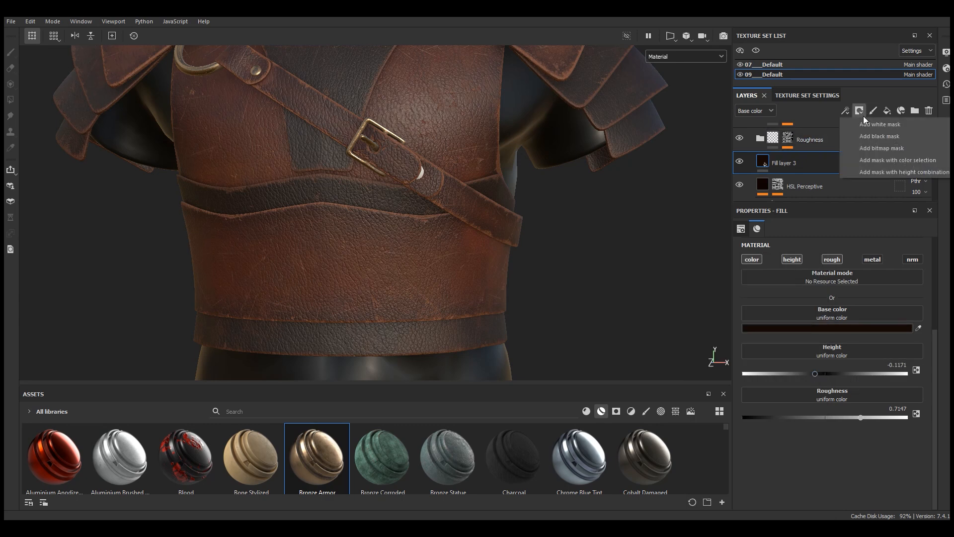
pyautogui.click(875, 136)
pyautogui.click(845, 110)
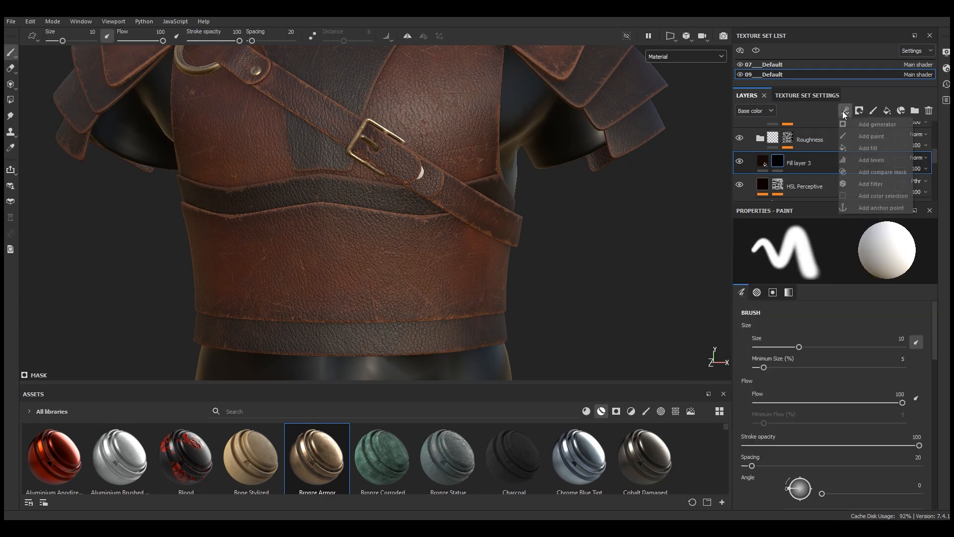
pyautogui.click(867, 136)
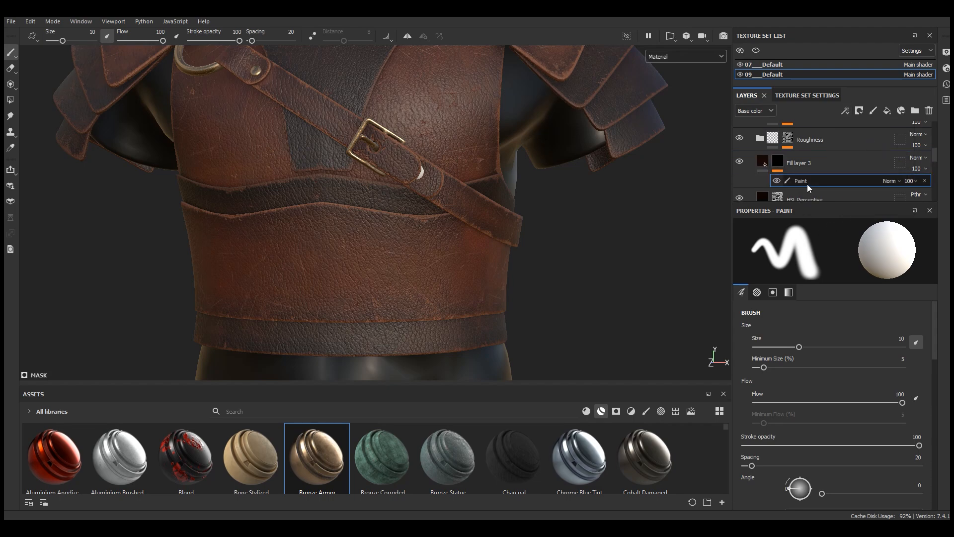
# Step: Reduce the brush size to 2.95 for painting on the armour's lowest leather band
pyautogui.scroll(2, 321, 369)
pyautogui.scroll(1, 321, 369)
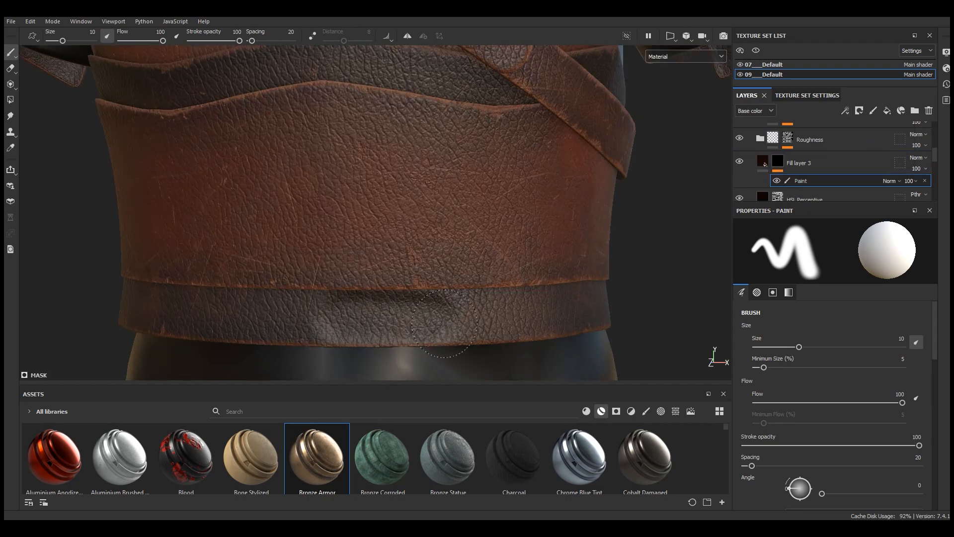
pyautogui.rightClick(434, 249)
pyautogui.moveTo(438, 274); pyautogui.dragTo(422, 276)
# Step: Try a plain horizontal groove stroke on the lowest leather band and undo it
pyautogui.moveTo(321, 316); pyautogui.dragTo(449, 316)
pyautogui.scroll(-3, 521, 254)
pyautogui.moveTo(520, 255)
pyautogui.keyDown('alt'); pyautogui.mouseDown()
pyautogui.moveTo(381, 319)
pyautogui.moveTo(501, 278)
pyautogui.mouseUp(); pyautogui.keyUp('alt')
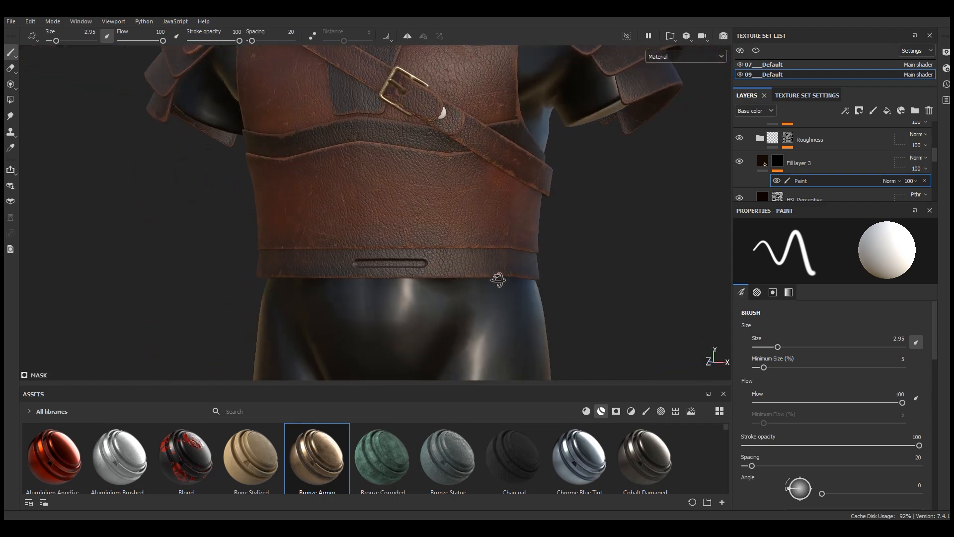
pyautogui.hotkey('ctrl', 'z')
# Step: Browse the brush presets and alphas in the enlarged asset library and load Shape Crescent as the brush alpha
pyautogui.scroll(2, 417, 287)
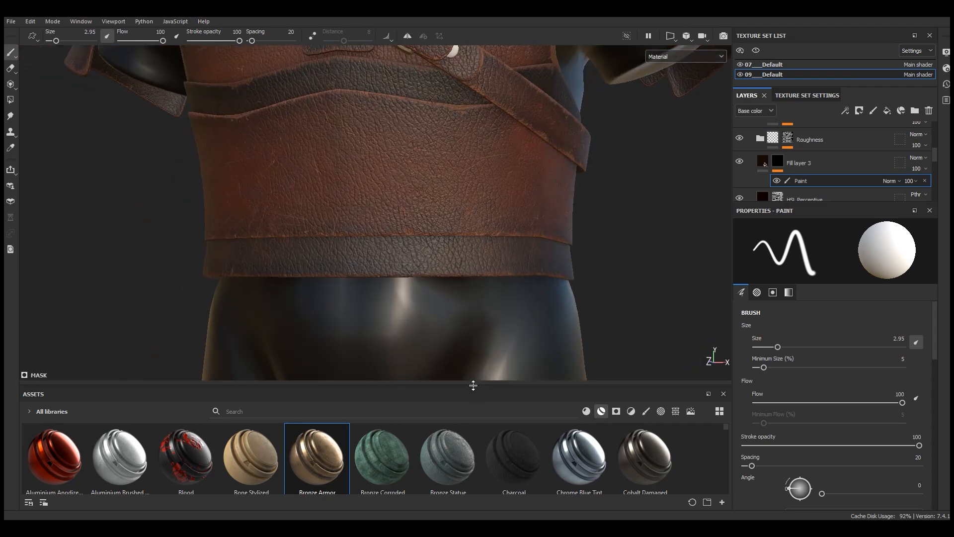
pyautogui.moveTo(473, 385); pyautogui.dragTo(472, 277)
pyautogui.click(646, 303)
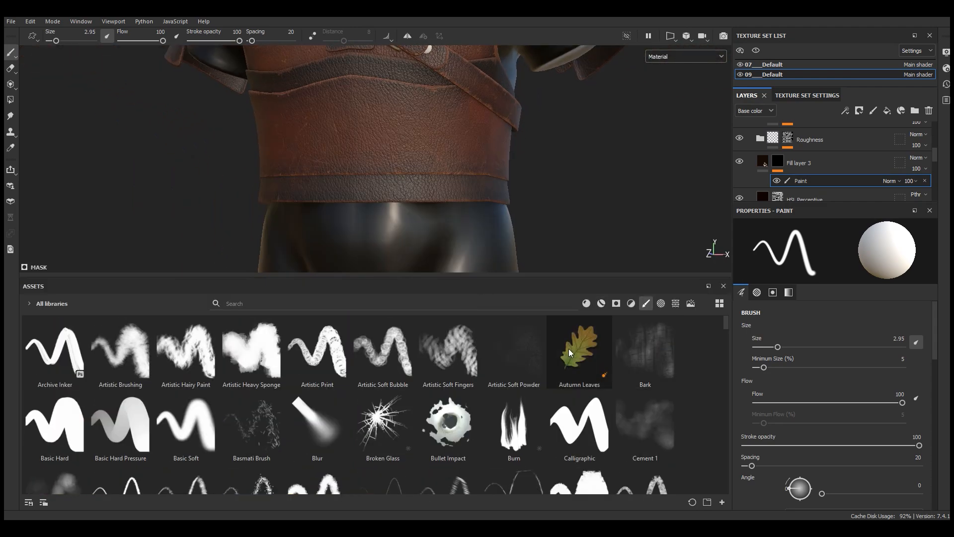
pyautogui.moveTo(675, 277); pyautogui.dragTo(676, 258)
pyautogui.moveTo(724, 304); pyautogui.dragTo(733, 349)
pyautogui.moveTo(741, 385)
pyautogui.mouseDown()
pyautogui.moveTo(744, 476)
pyautogui.moveTo(745, 444)
pyautogui.mouseUp()
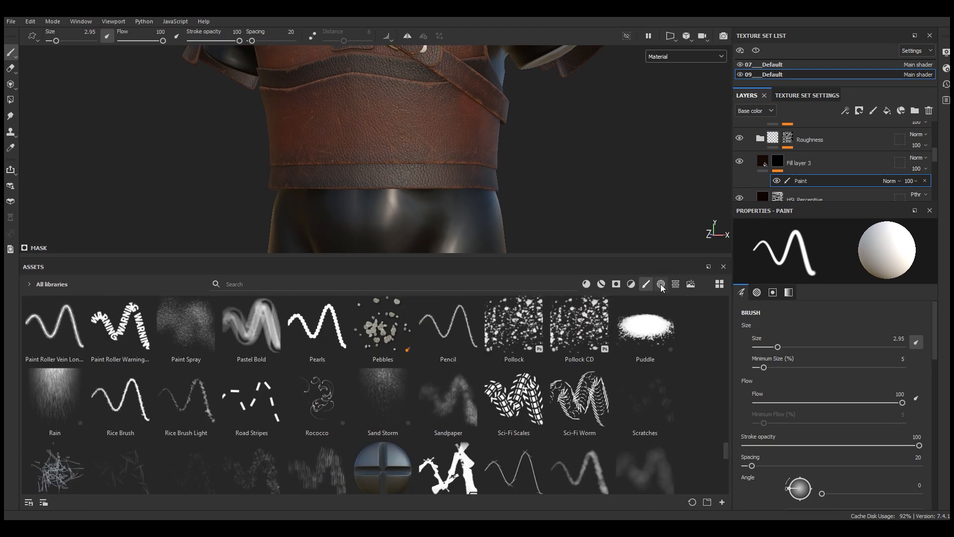
pyautogui.click(660, 284)
pyautogui.click(675, 285)
pyautogui.click(661, 284)
pyautogui.moveTo(724, 380)
pyautogui.mouseDown()
pyautogui.moveTo(729, 299)
pyautogui.moveTo(731, 430)
pyautogui.mouseUp()
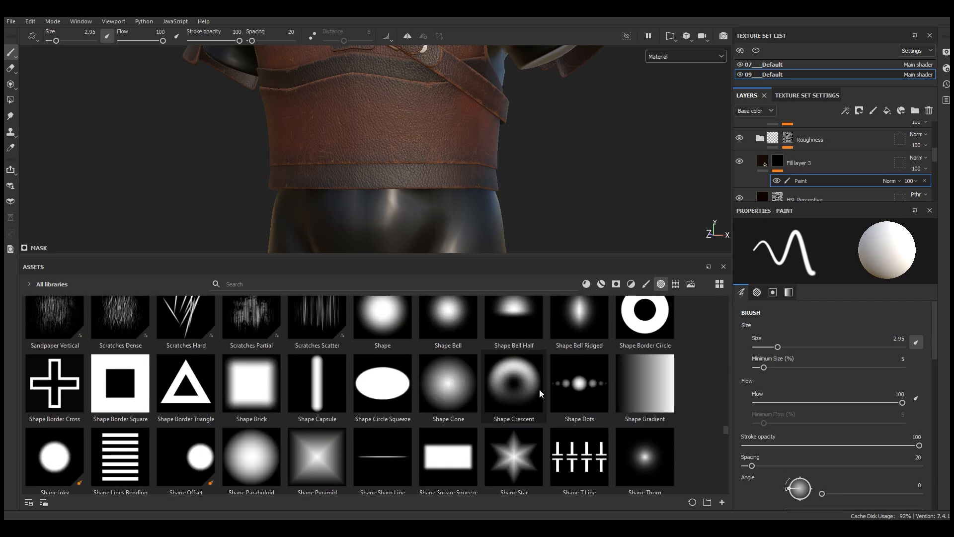
pyautogui.moveTo(538, 390)
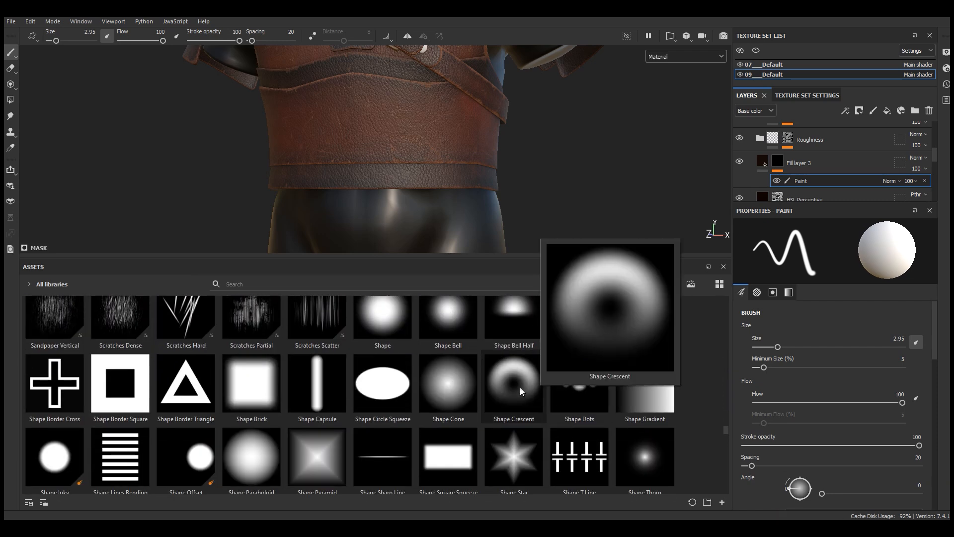
pyautogui.click(516, 384)
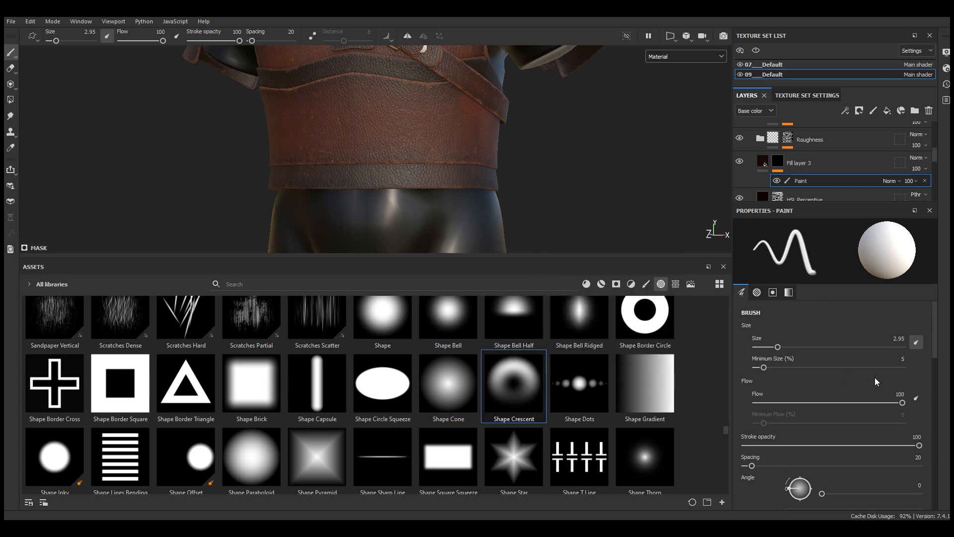
pyautogui.scroll(-10, 744, 382)
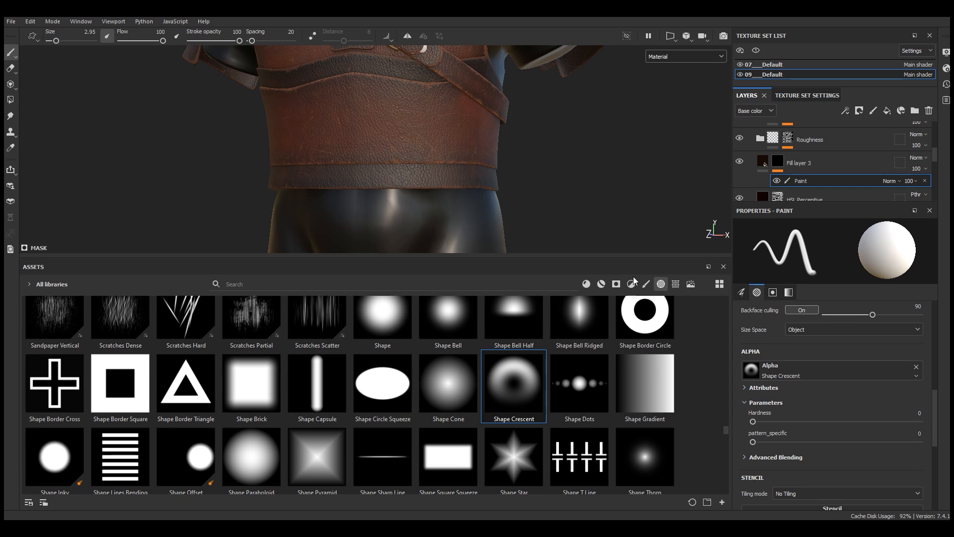
pyautogui.moveTo(627, 257); pyautogui.dragTo(627, 385)
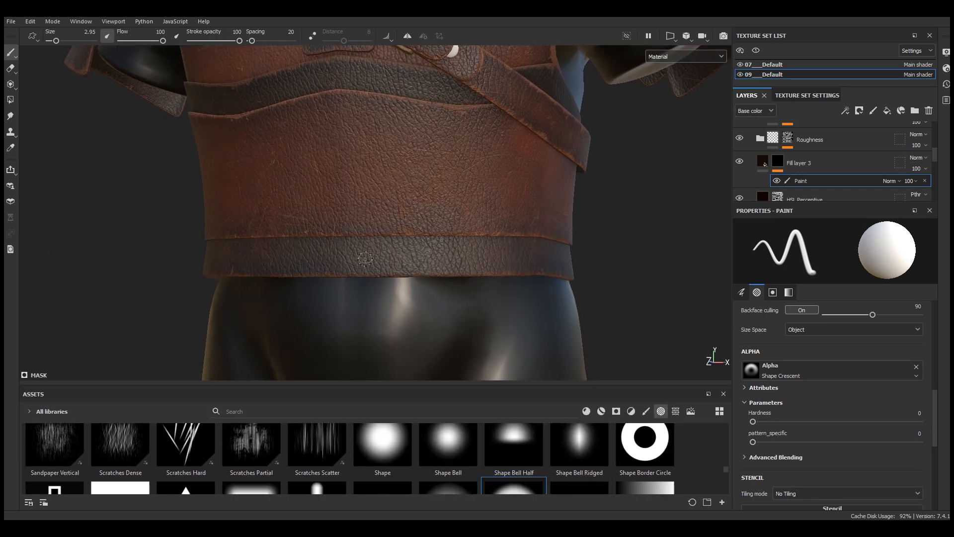
# Step: Try a straight stroke with the crescent alpha on the lowest leather band and undo it
pyautogui.scroll(3, 366, 258)
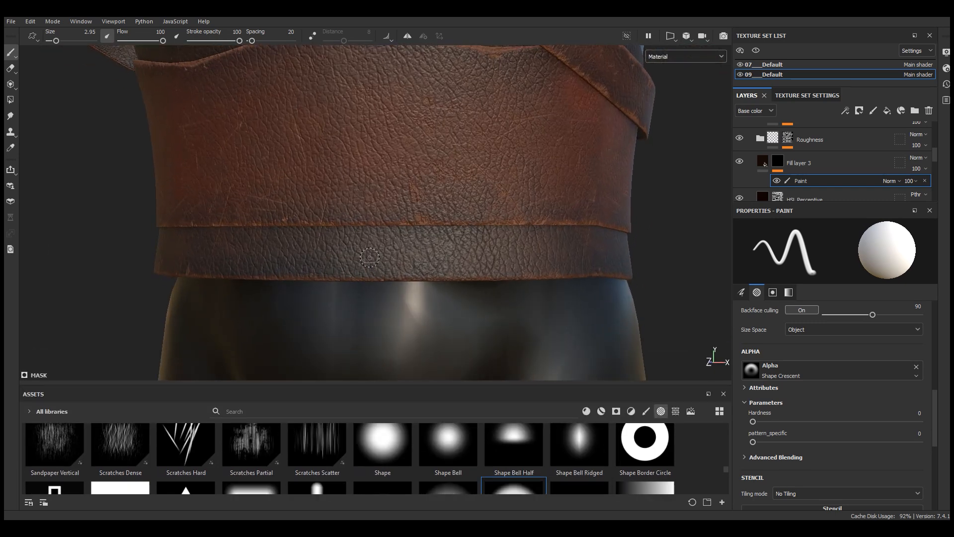
pyautogui.click(371, 253)
pyautogui.keyDown('shift'); pyautogui.click(496, 254); pyautogui.keyUp('shift')
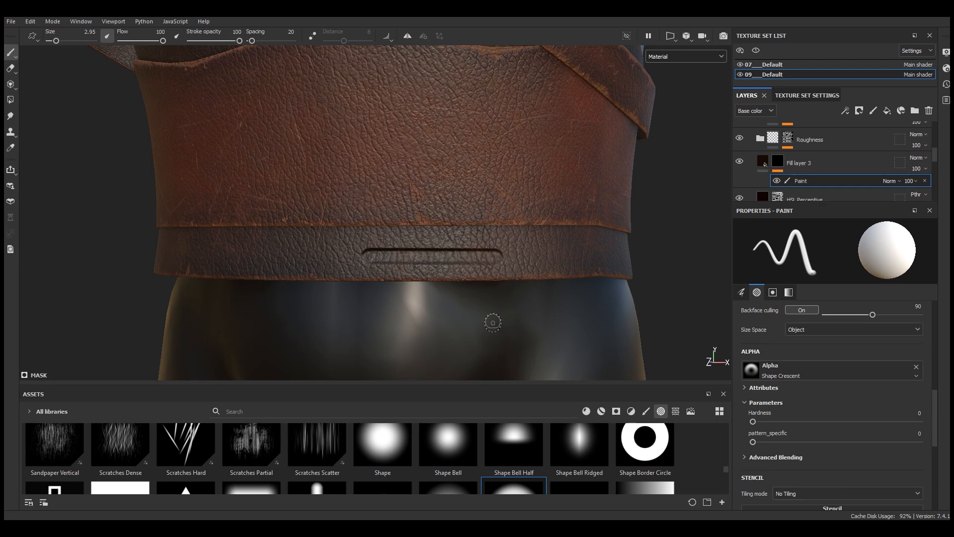
pyautogui.hotkey('ctrl', 'z')
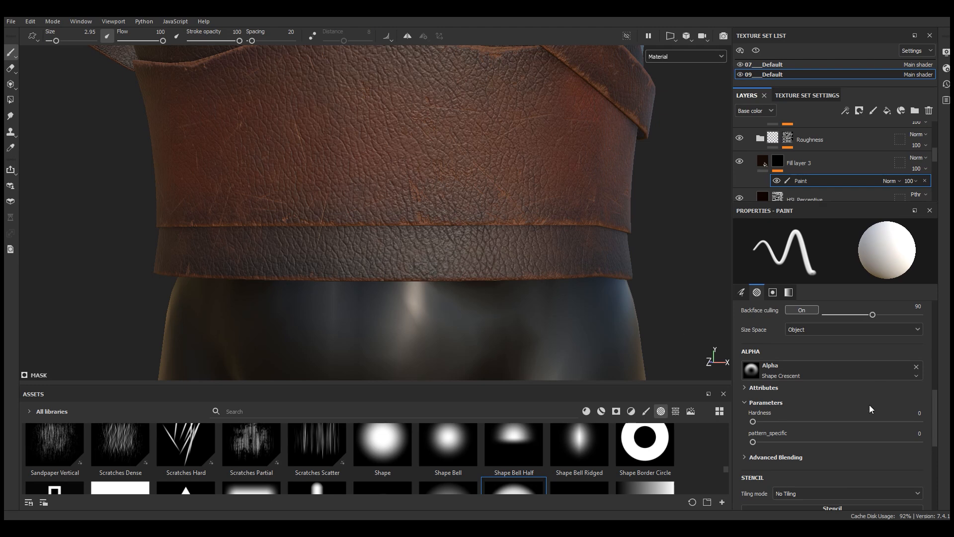
# Step: Set the brush spacing to 101, test a row of crescents on the lowest band and undo the stroke
pyautogui.moveTo(933, 412)
pyautogui.mouseDown()
pyautogui.moveTo(936, 435)
pyautogui.moveTo(936, 342)
pyautogui.mouseUp()
pyautogui.scroll(2, 777, 417)
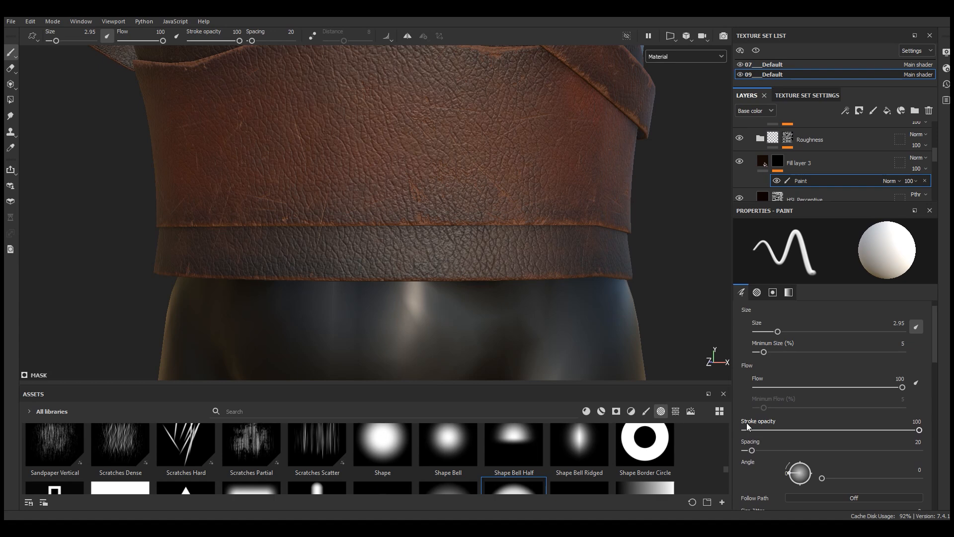
pyautogui.moveTo(753, 452); pyautogui.dragTo(787, 451)
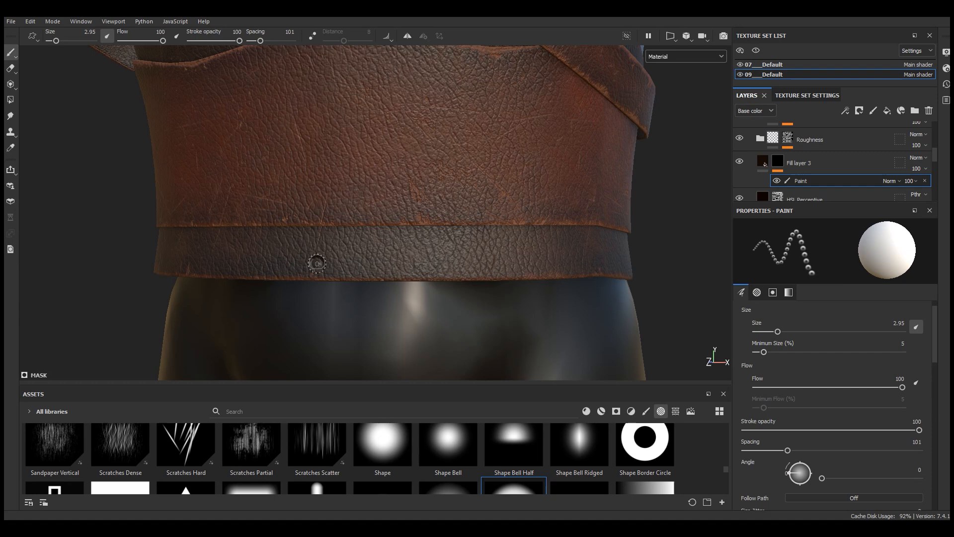
pyautogui.moveTo(316, 259); pyautogui.dragTo(457, 258)
pyautogui.hotkey('ctrl', 'z')
# Step: Lower the brush spacing to 82, test another crescent row on the lowest band and undo it
pyautogui.moveTo(788, 451); pyautogui.dragTo(779, 450)
pyautogui.moveTo(316, 247); pyautogui.dragTo(479, 254)
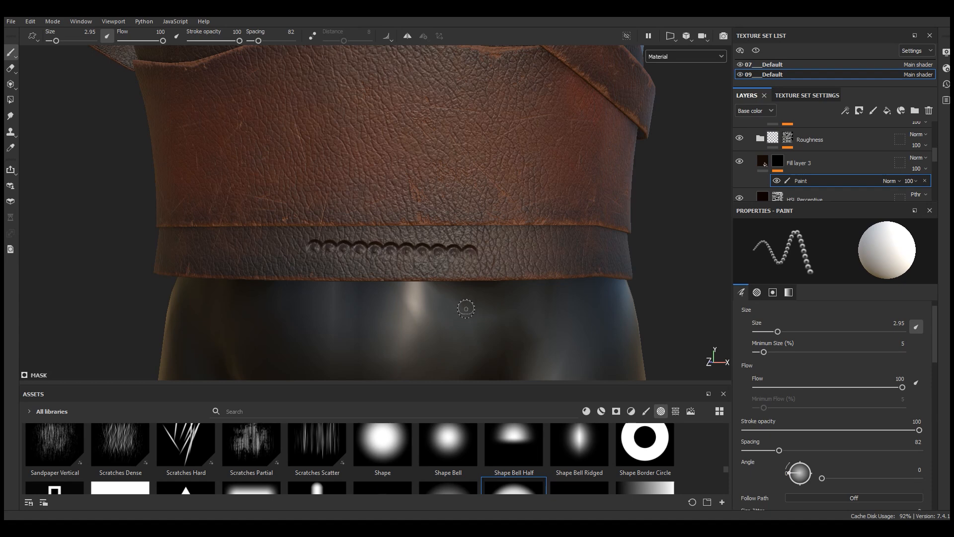
pyautogui.press('ctrl')
pyautogui.hotkey('ctrl', 'z')
# Step: Set the brush spacing to 85, test a straight crescent row on the lowest band and undo it
pyautogui.moveTo(778, 450); pyautogui.dragTo(780, 451)
pyautogui.click(315, 251)
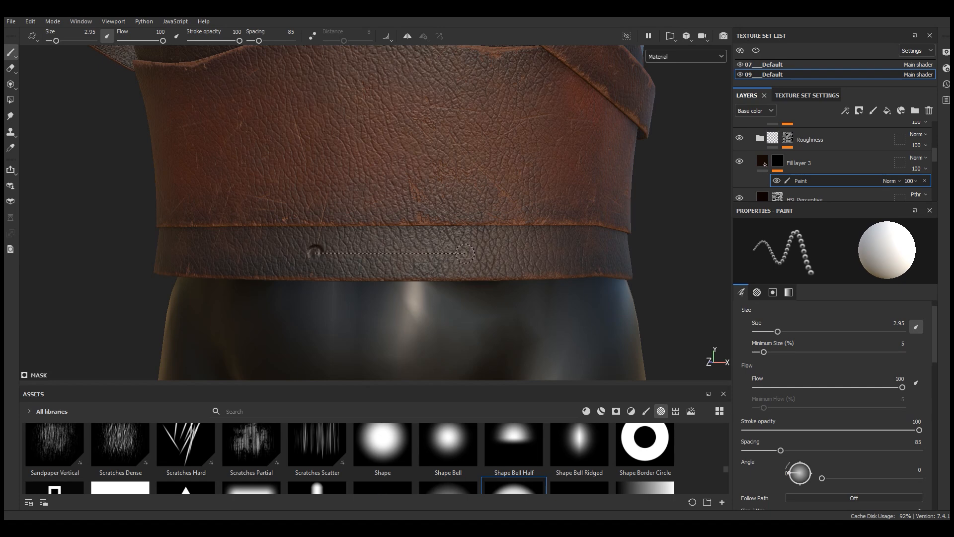
pyautogui.keyDown('shift'); pyautogui.click(467, 251); pyautogui.keyUp('shift')
pyautogui.hotkey('ctrl', 'z')
# Step: Set the brush spacing to 91, test a straight crescent row on the lowest band and undo the test marks
pyautogui.moveTo(781, 451); pyautogui.dragTo(783, 451)
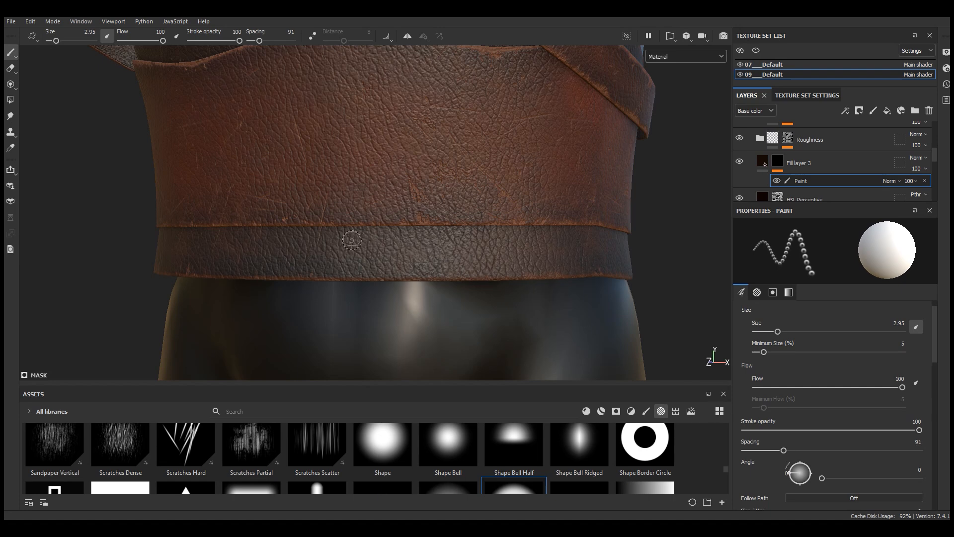
pyautogui.click(319, 249)
pyautogui.keyDown('shift'); pyautogui.click(490, 251); pyautogui.keyUp('shift')
pyautogui.keyDown('alt'); pyautogui.moveTo(361, 296); pyautogui.dragTo(438, 302); pyautogui.keyUp('alt')
pyautogui.hotkey('ctrl', 'z')
pyautogui.hotkey('ctrl', 'z')
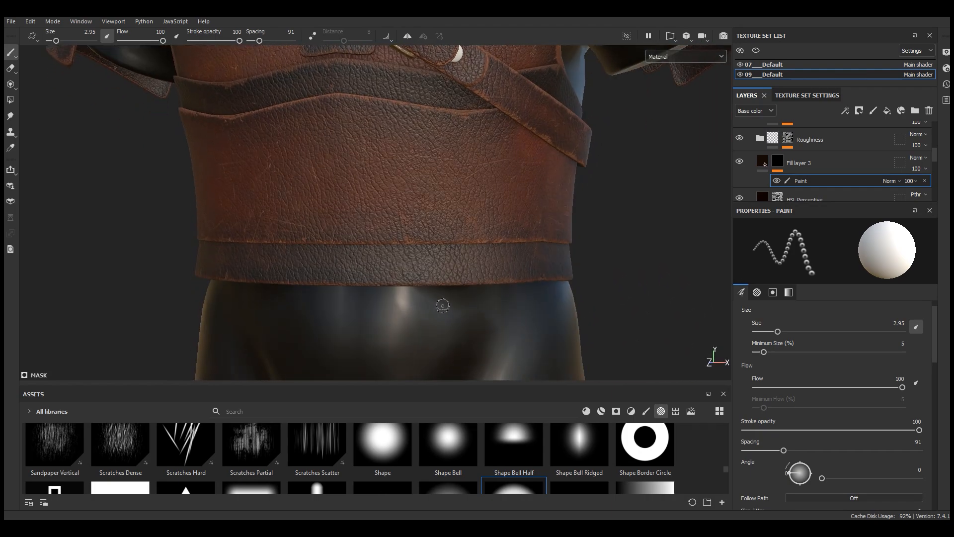
# Step: Paint a continuous row of crescent indents in connected straight segments along the lowest band's front and around its side
pyautogui.scroll(-4, 265, 306)
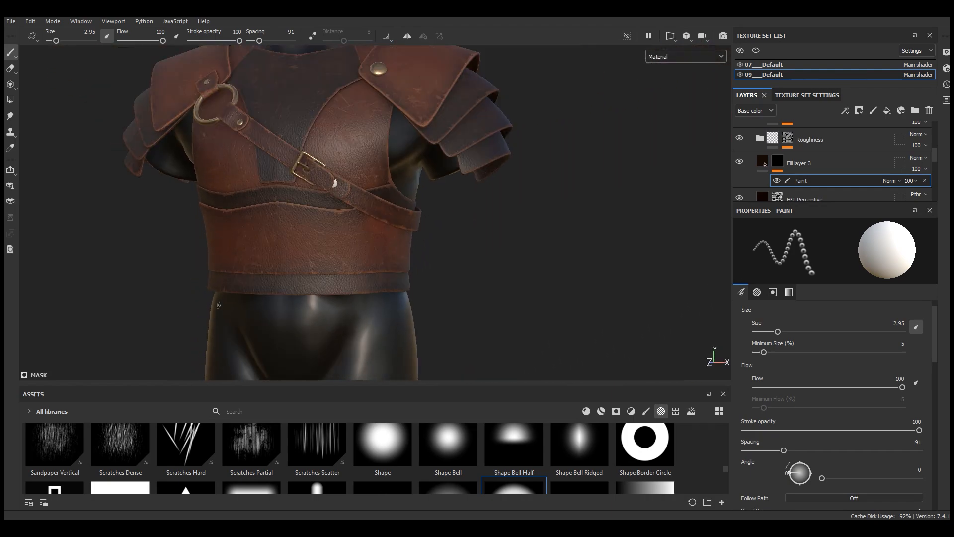
pyautogui.scroll(4, 228, 299)
pyautogui.keyDown('alt'); pyautogui.moveTo(312, 152); pyautogui.dragTo(398, 249); pyautogui.keyUp('alt')
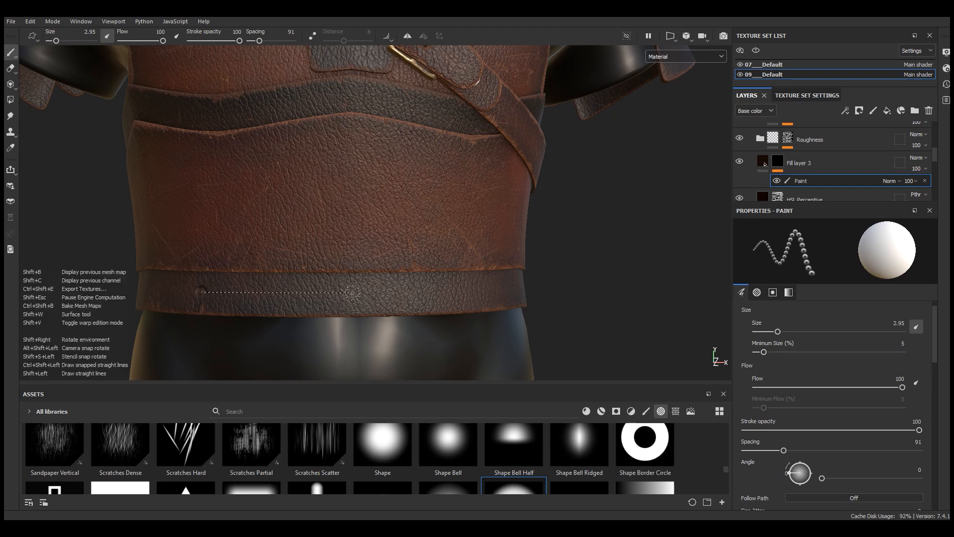
pyautogui.keyDown('shift'); pyautogui.click(285, 294); pyautogui.keyUp('shift')
pyautogui.keyDown('shift'); pyautogui.click(380, 294); pyautogui.keyUp('shift')
pyautogui.keyDown('shift'); pyautogui.click(453, 293); pyautogui.keyUp('shift')
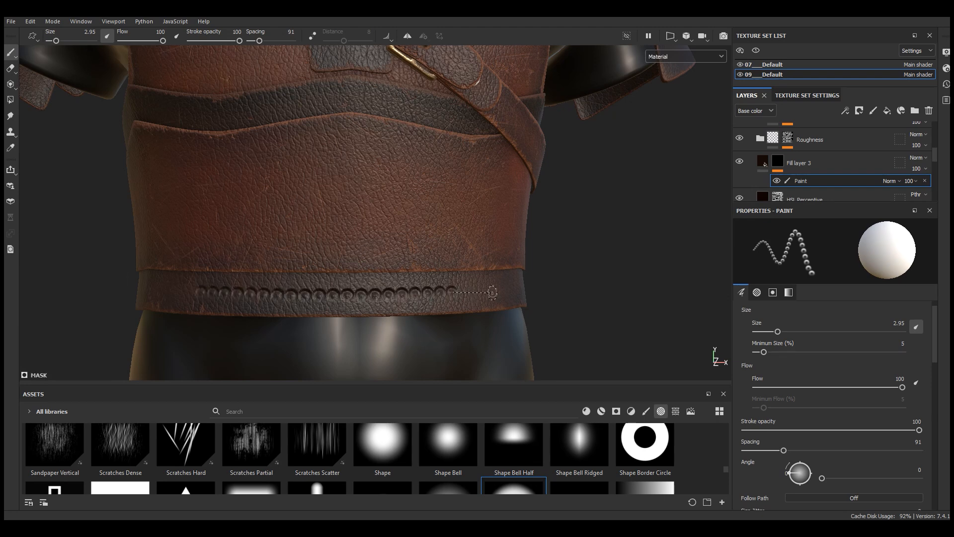
pyautogui.keyDown('shift'); pyautogui.click(501, 290); pyautogui.keyUp('shift')
pyautogui.keyDown('alt'); pyautogui.moveTo(598, 292); pyautogui.dragTo(297, 283); pyautogui.keyUp('alt')
pyautogui.keyDown('shift'); pyautogui.click(394, 284); pyautogui.keyUp('shift')
pyautogui.keyDown('shift'); pyautogui.click(463, 284); pyautogui.keyUp('shift')
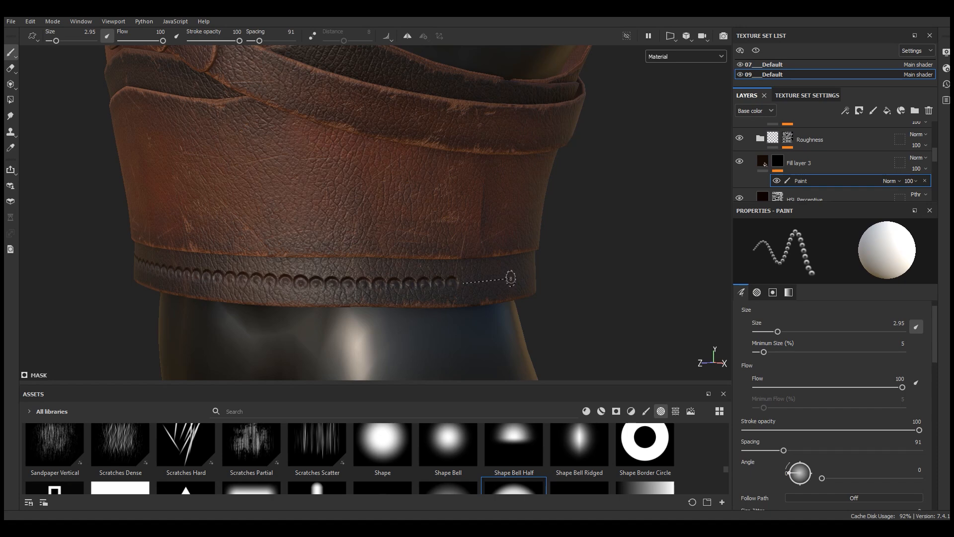
# Step: Examine the crescent row together with the whole armour from the front
pyautogui.keyDown('alt'); pyautogui.moveTo(498, 294); pyautogui.dragTo(318, 234, button='right'); pyautogui.keyUp('alt')
pyautogui.keyDown('alt'); pyautogui.moveTo(318, 298); pyautogui.dragTo(462, 347); pyautogui.keyUp('alt')
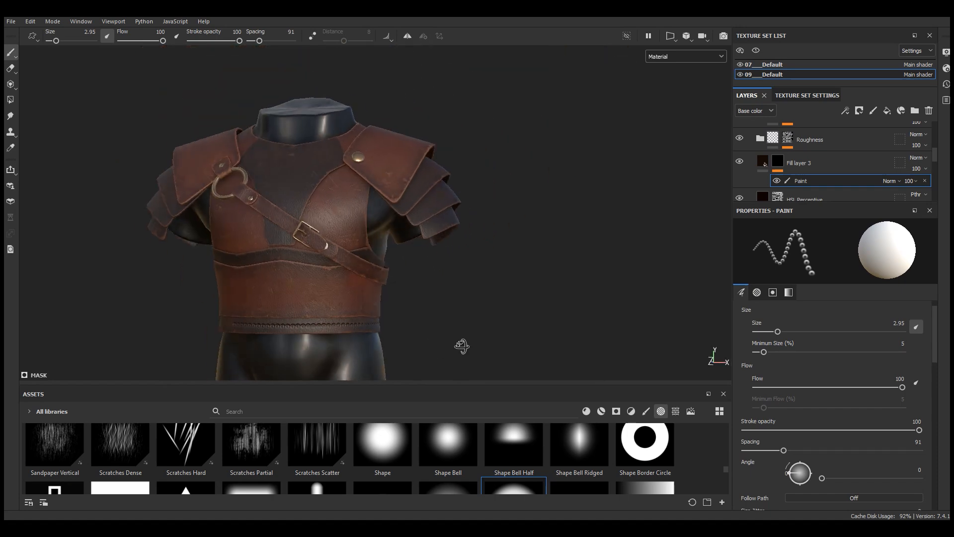
pyautogui.keyDown('alt'); pyautogui.moveTo(462, 347); pyautogui.dragTo(566, 342, button='middle'); pyautogui.keyUp('alt')
pyautogui.keyDown('alt'); pyautogui.moveTo(422, 278); pyautogui.dragTo(462, 296, button='right'); pyautogui.keyUp('alt')
pyautogui.keyDown('alt'); pyautogui.moveTo(459, 235); pyautogui.dragTo(441, 240); pyautogui.keyUp('alt')
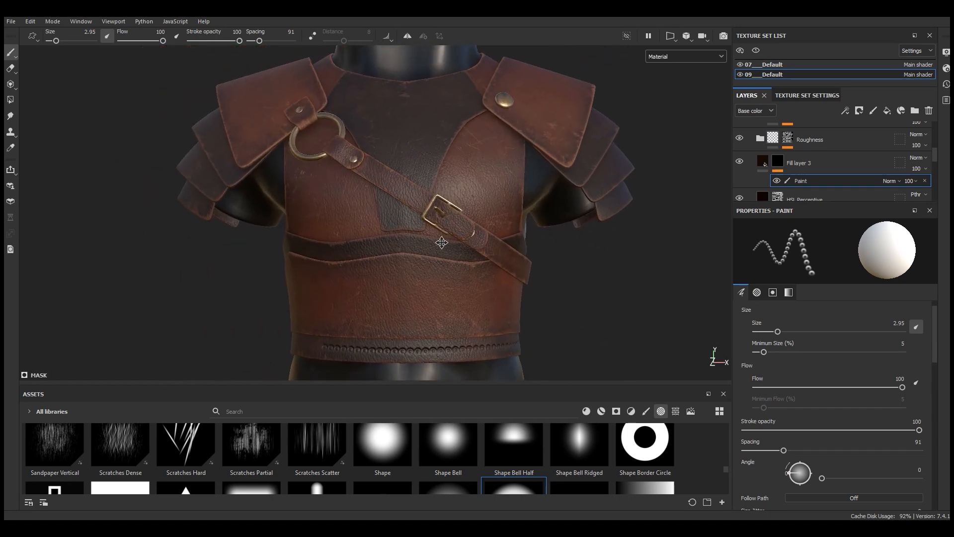
# Step: Examine the crescent decoration on the waist band, shoulder plates and chest panel up close
pyautogui.keyDown('alt'); pyautogui.moveTo(450, 214); pyautogui.dragTo(428, 233, button='middle'); pyautogui.keyUp('alt')
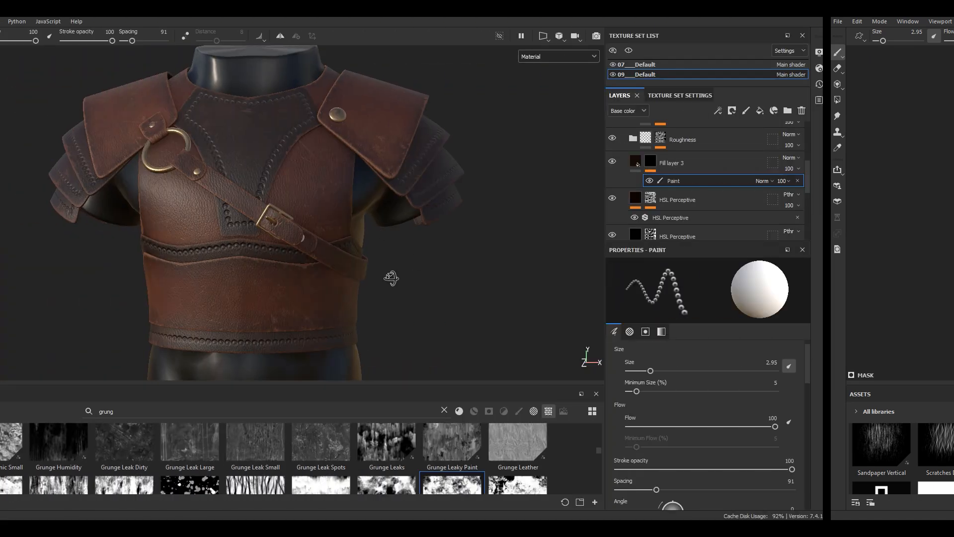
pyautogui.scroll(5, 328, 240)
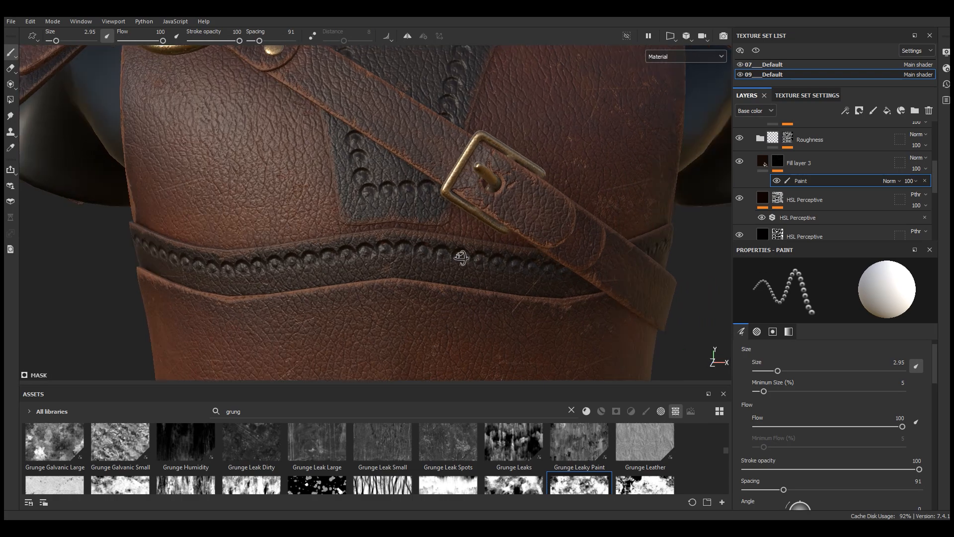
pyautogui.scroll(-5, 397, 279)
pyautogui.keyDown('alt'); pyautogui.moveTo(434, 172); pyautogui.dragTo(530, 136); pyautogui.keyUp('alt')
pyautogui.scroll(5, 530, 136)
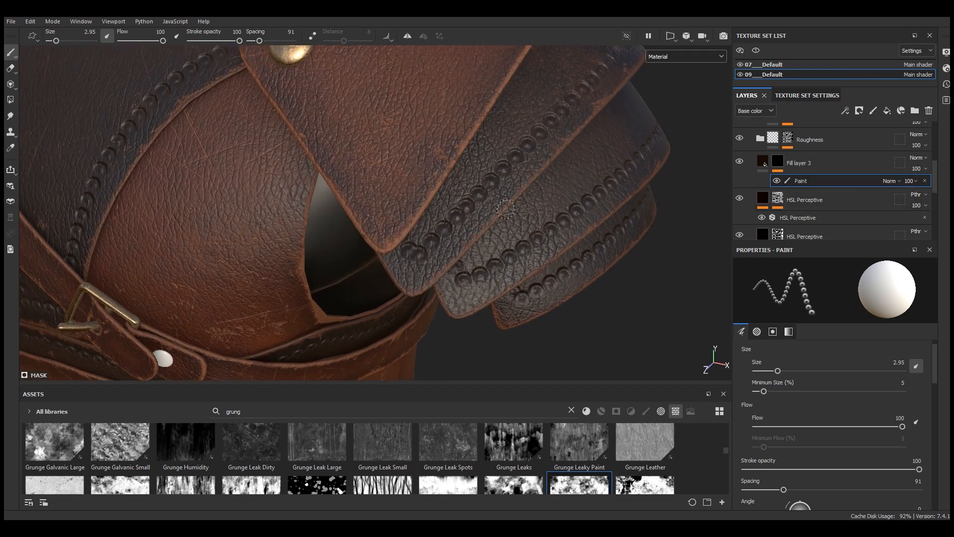
pyautogui.scroll(-6, 506, 206)
pyautogui.keyDown('alt'); pyautogui.moveTo(508, 205); pyautogui.dragTo(555, 195); pyautogui.keyUp('alt')
pyautogui.scroll(6, 412, 138)
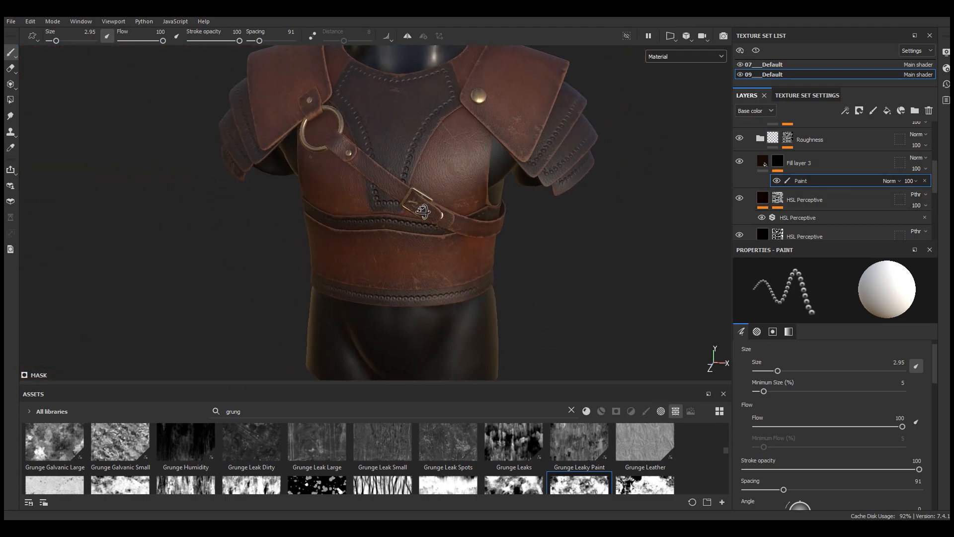
pyautogui.scroll(5, 412, 138)
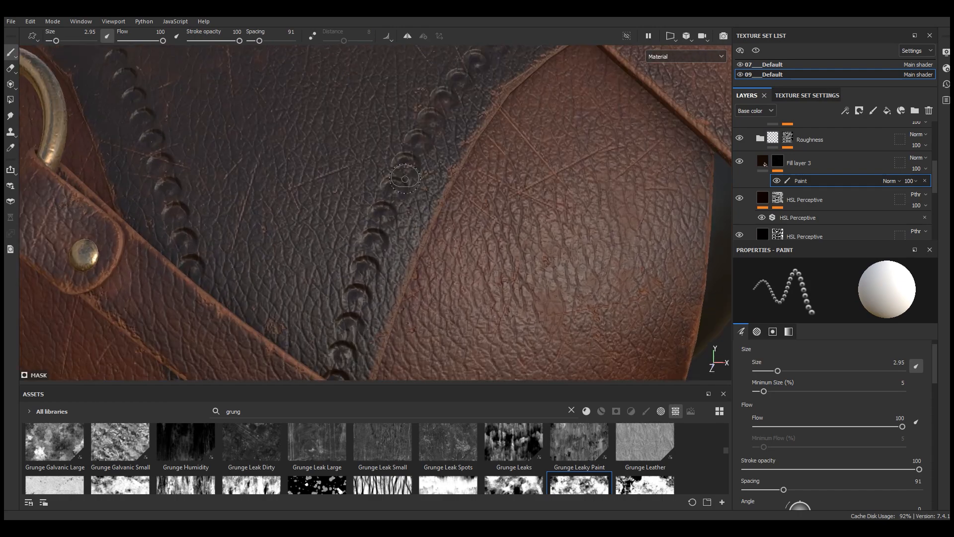
# Step: Add an anchor point to the mask of Fill layer 3 above its paint effect
pyautogui.scroll(-2, 420, 153)
pyautogui.click(843, 111)
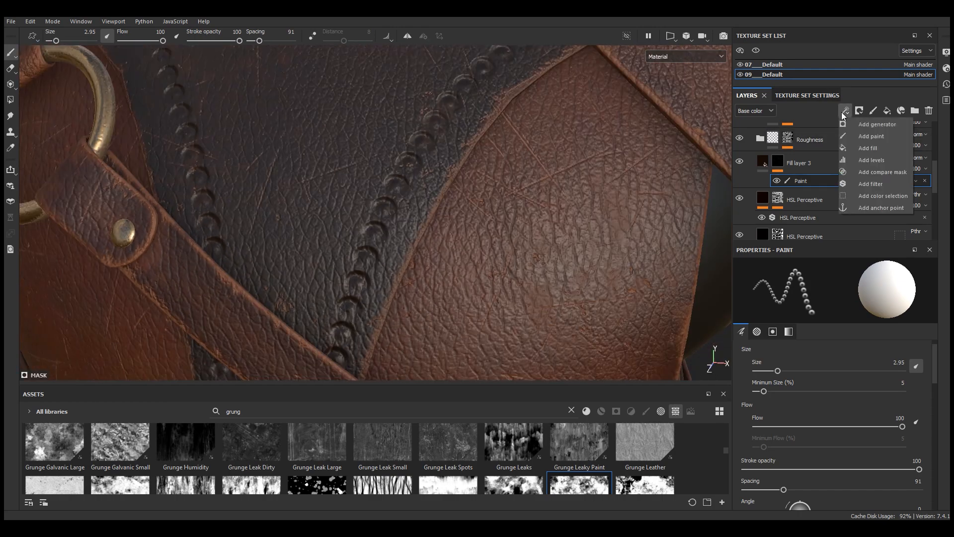
pyautogui.click(876, 208)
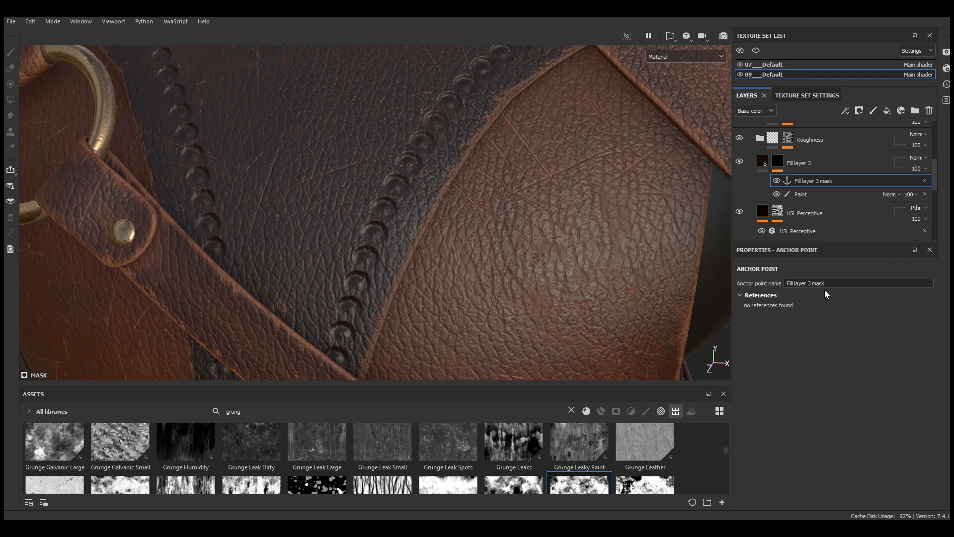
# Step: Add a fill layer above Fill layer 3 and disable its metal and normal channels
pyautogui.click(812, 163)
pyautogui.click(887, 110)
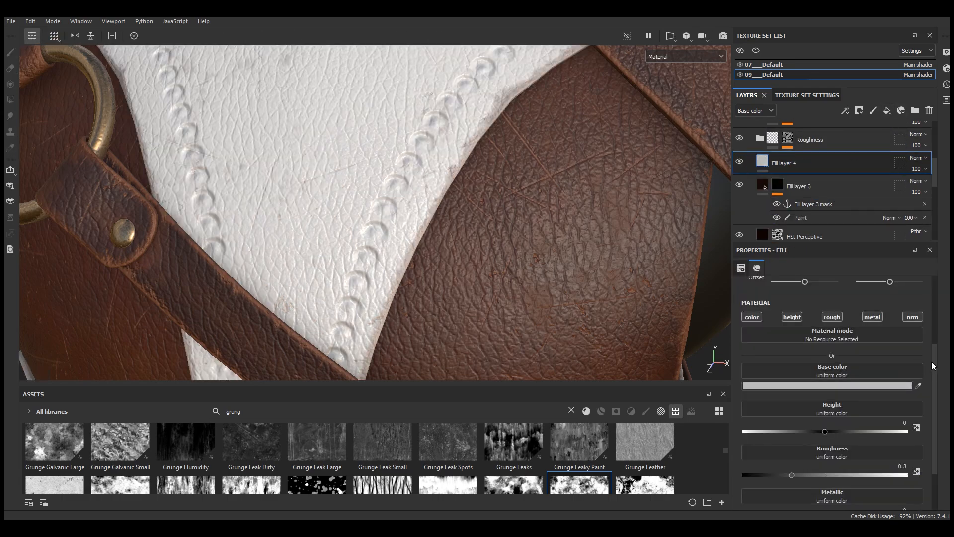
pyautogui.scroll(1, 931, 362)
pyautogui.click(912, 335)
pyautogui.click(874, 338)
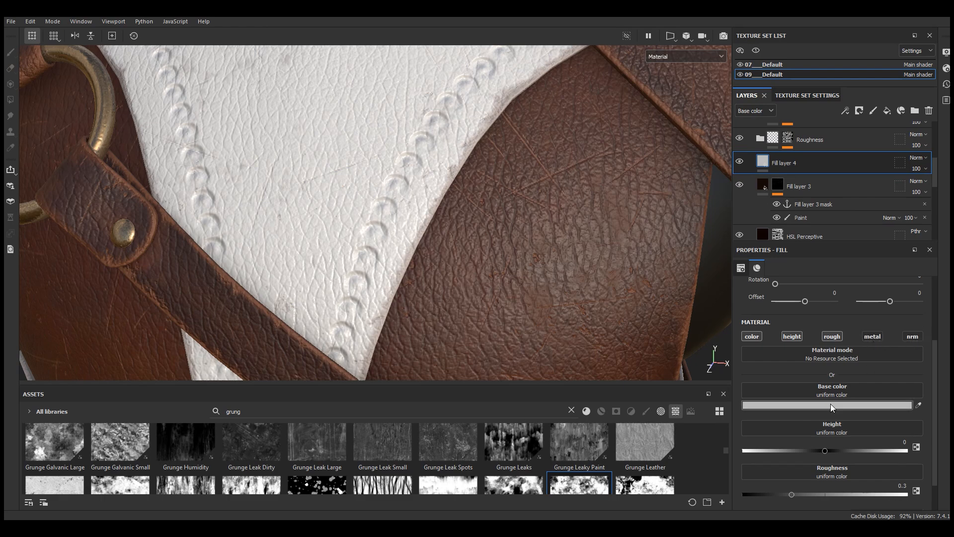
# Step: Give the new fill layer an orange-brown base color
pyautogui.click(827, 405)
pyautogui.click(815, 383)
pyautogui.click(767, 323)
pyautogui.moveTo(768, 323); pyautogui.dragTo(777, 343)
pyautogui.click(746, 464)
pyautogui.click(819, 267)
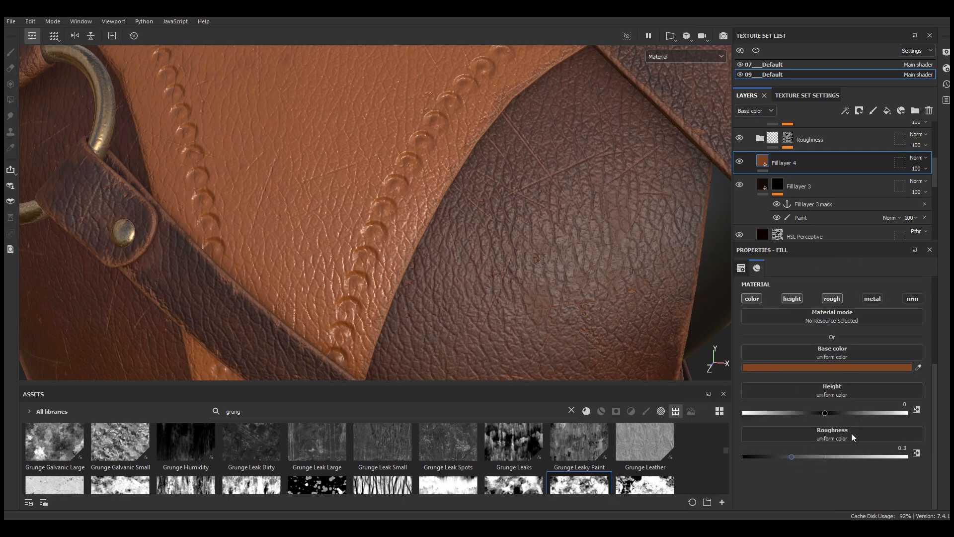
# Step: Set the new fill layer's roughness to 0.6907 and darken its base color to a medium brown
pyautogui.click(847, 457)
pyautogui.click(839, 367)
pyautogui.click(769, 464)
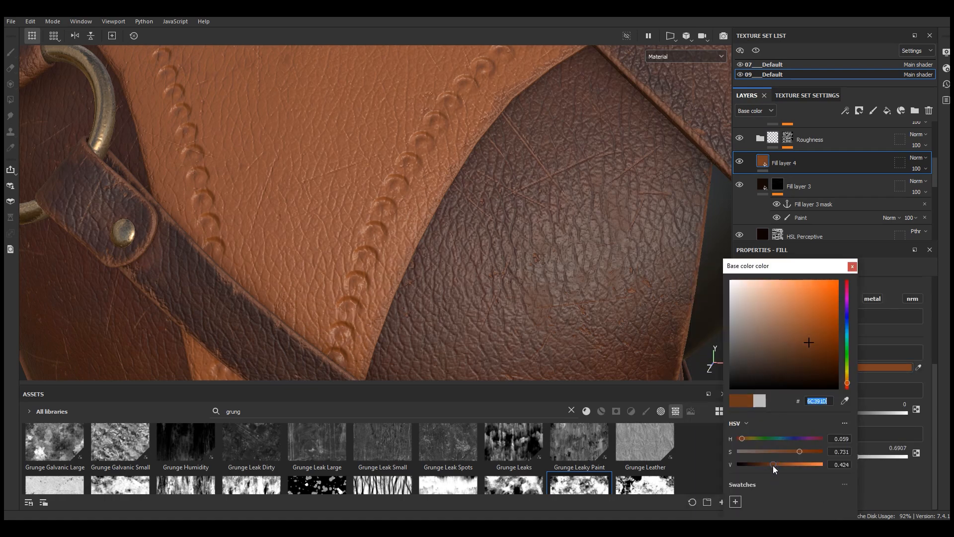
pyautogui.click(852, 266)
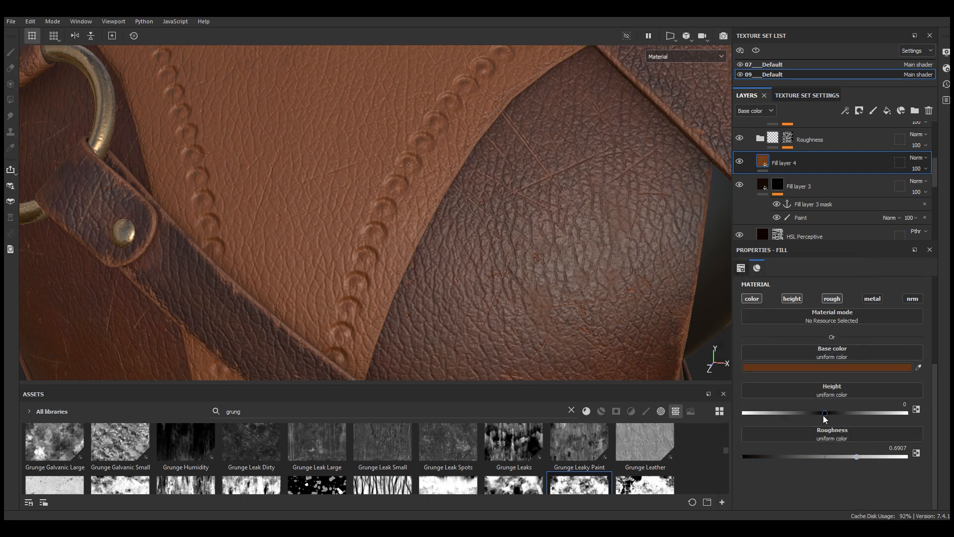
# Step: Add a black mask to the brown fill layer and rename the layer Edge
pyautogui.click(859, 110)
pyautogui.click(879, 122)
pyautogui.doubleClick(803, 165)
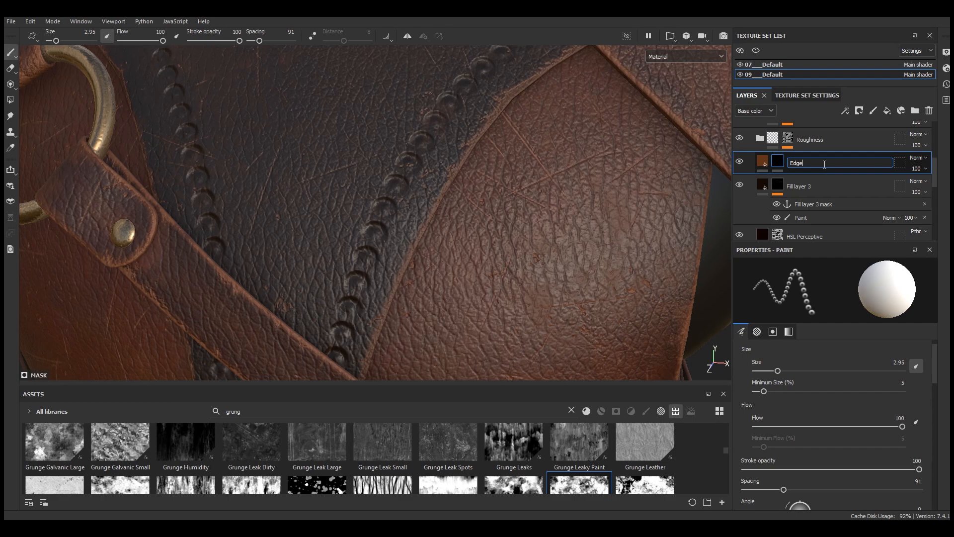
pyautogui.press('Return')
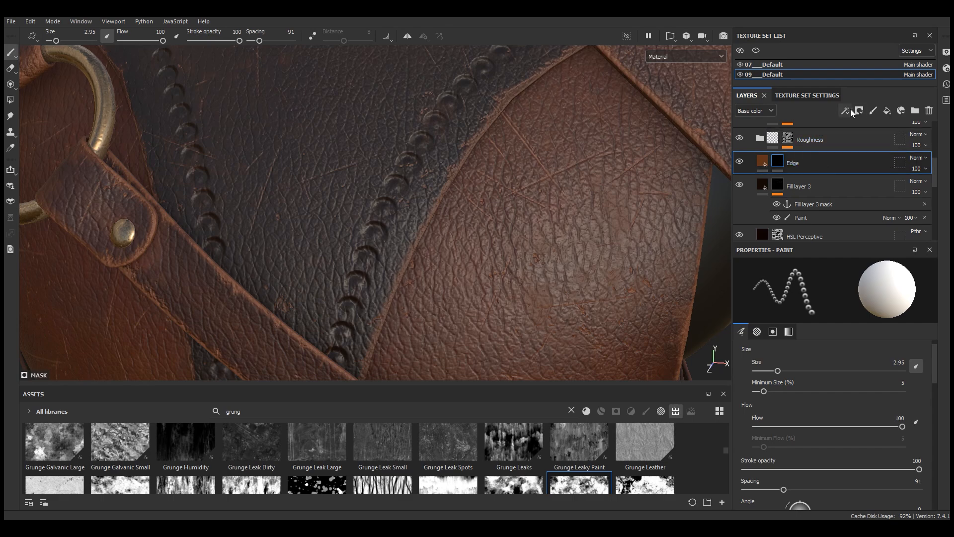
# Step: Add a fill to the Edge layer's mask with the Fill layer 3 mask anchor point as its grayscale source
pyautogui.click(845, 110)
pyautogui.click(874, 148)
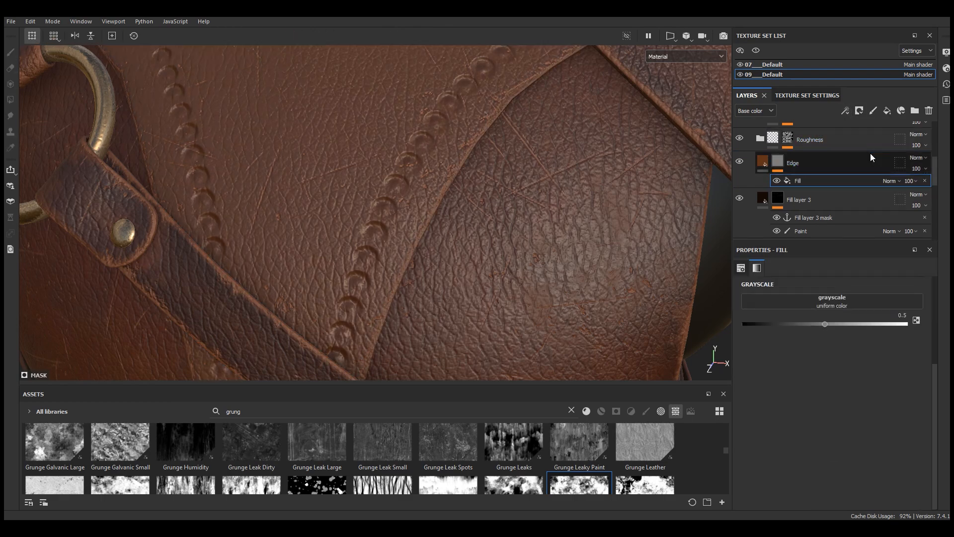
pyautogui.click(835, 304)
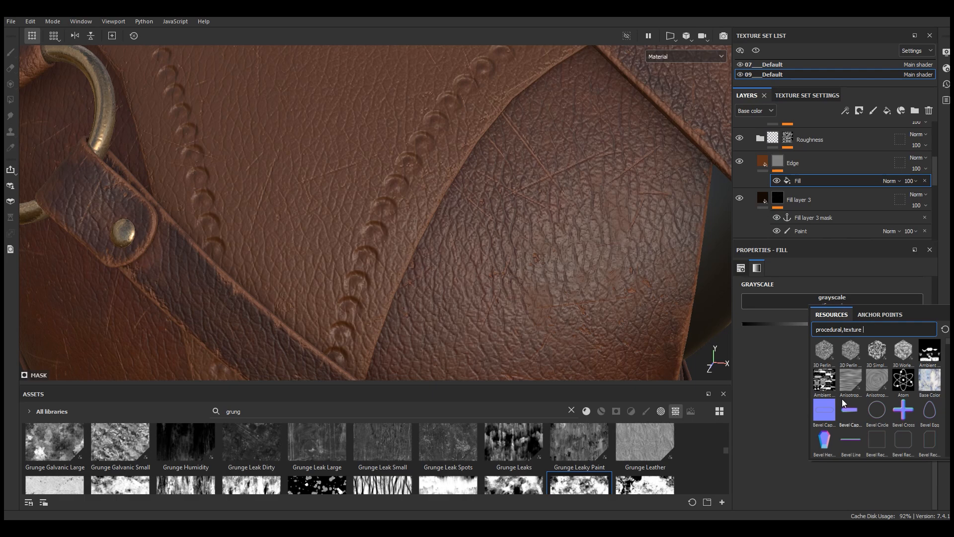
pyautogui.click(877, 314)
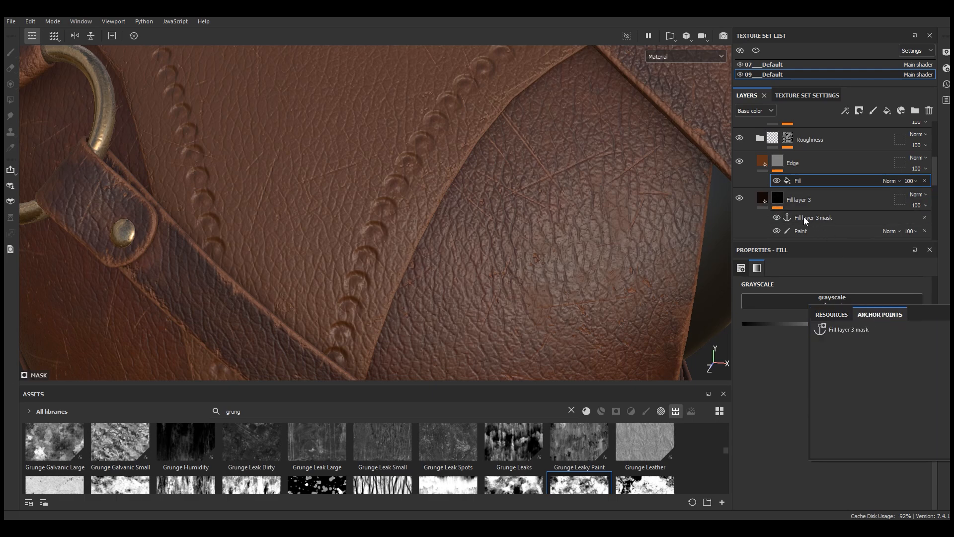
pyautogui.click(849, 329)
pyautogui.scroll(-5, 445, 202)
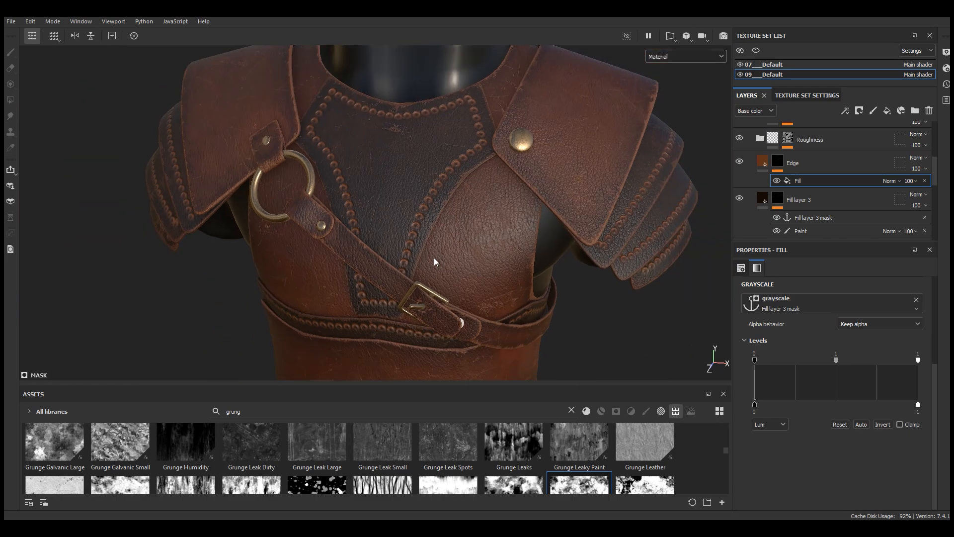
pyautogui.scroll(6, 481, 116)
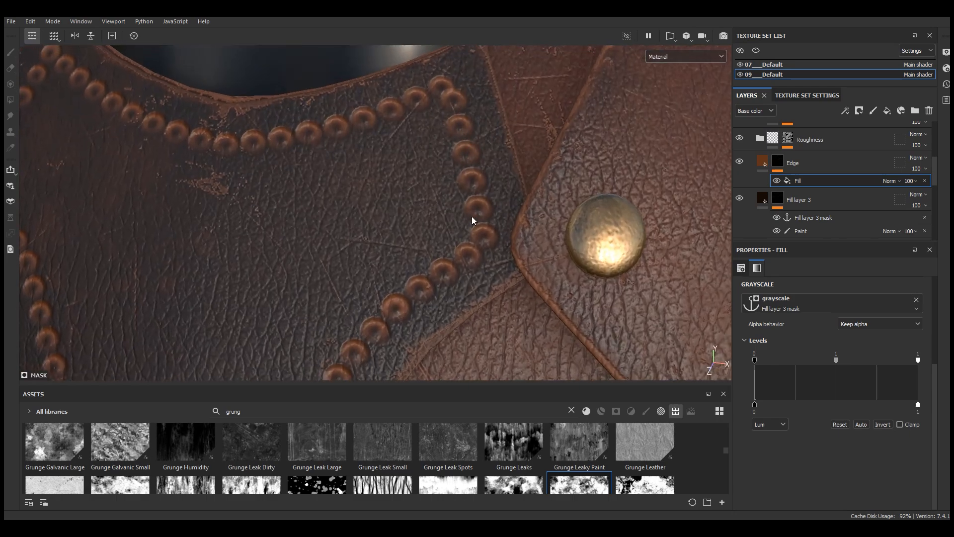
# Step: Set the Edge layer's roughness to 0.8318 and try a slight height adjustment
pyautogui.click(739, 198)
pyautogui.scroll(-6, 411, 95)
pyautogui.scroll(6, 402, 159)
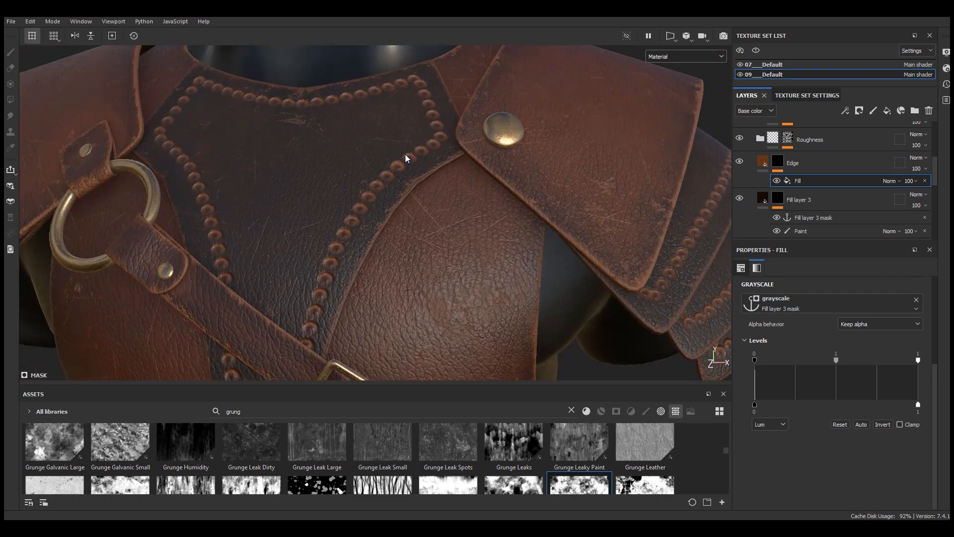
pyautogui.click(764, 161)
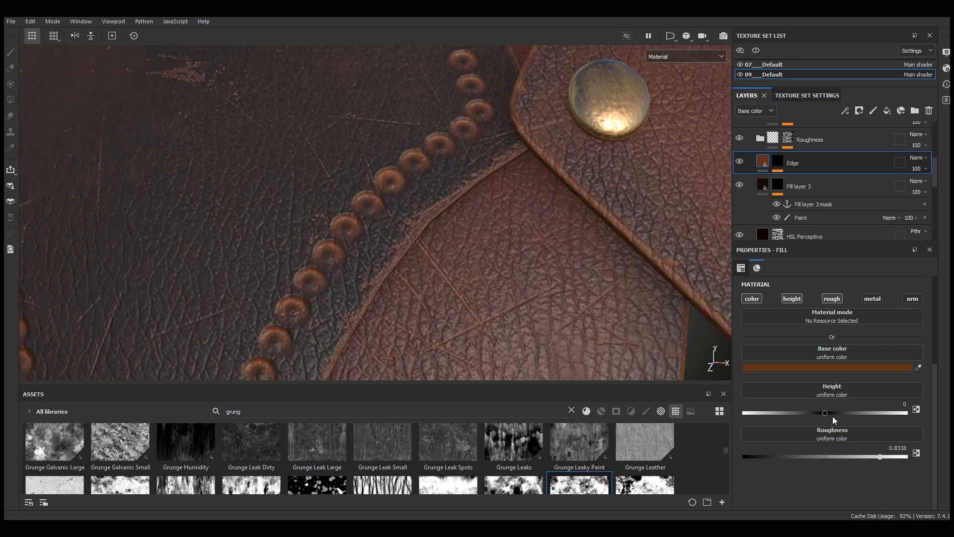
pyautogui.moveTo(824, 412); pyautogui.dragTo(818, 413)
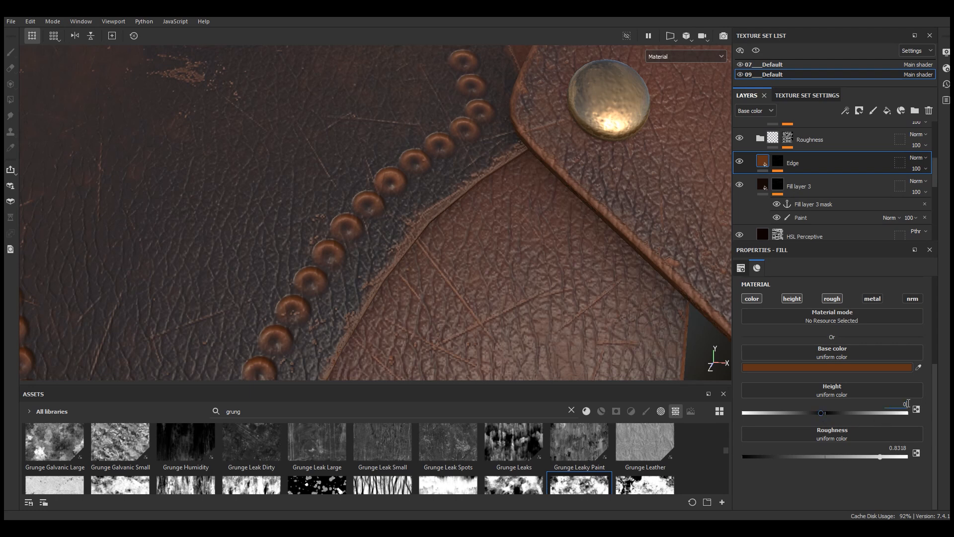
# Step: Add a Blur filter above the fill in the Edge layer's mask
pyautogui.click(778, 165)
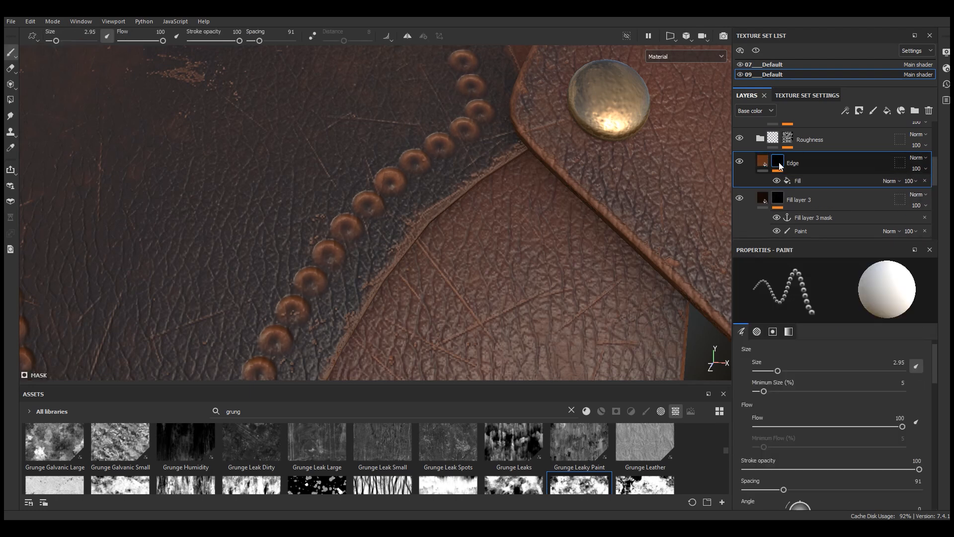
pyautogui.click(805, 180)
pyautogui.click(843, 111)
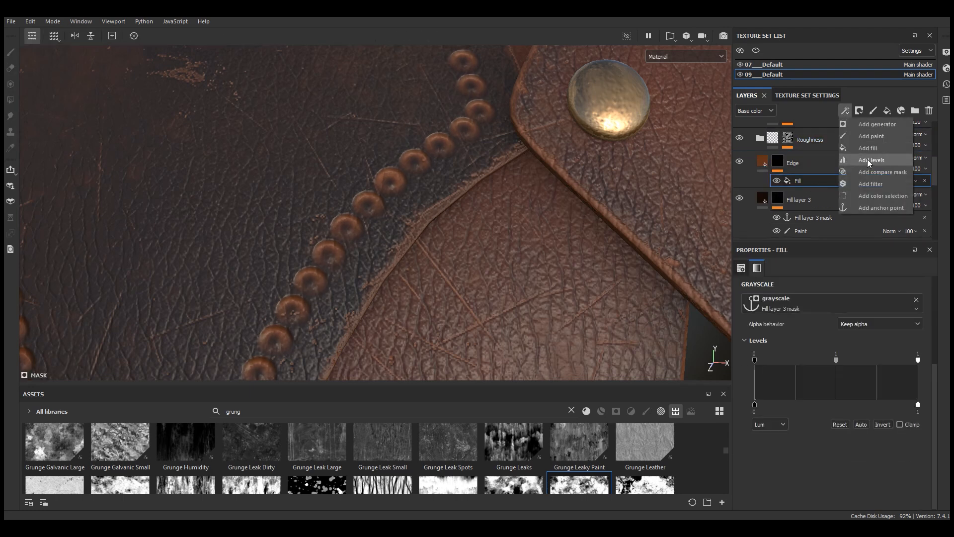
pyautogui.click(871, 183)
pyautogui.click(842, 284)
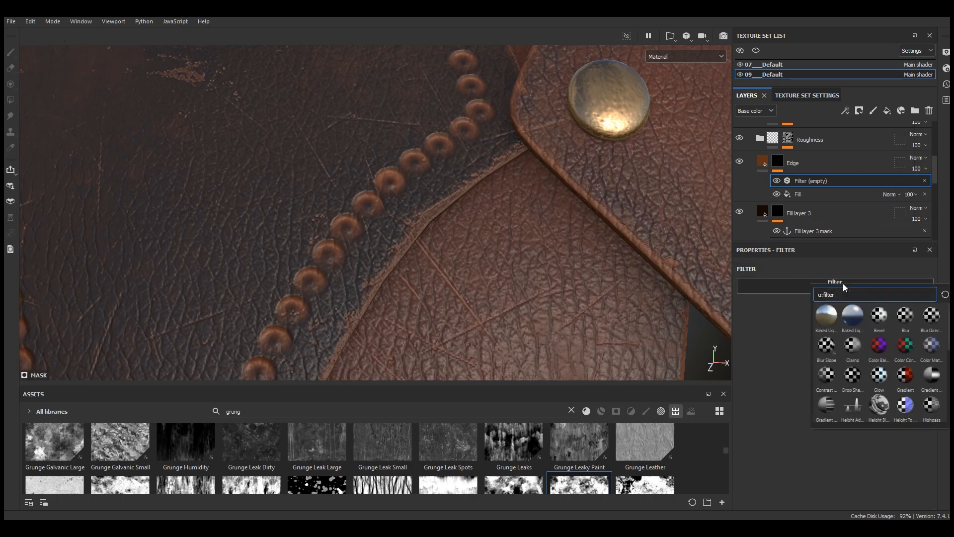
pyautogui.click(905, 316)
# Step: Set the Edge mask's Blur Intensity to 0.83 and check the softened crescents on the chest
pyautogui.scroll(2, 387, 209)
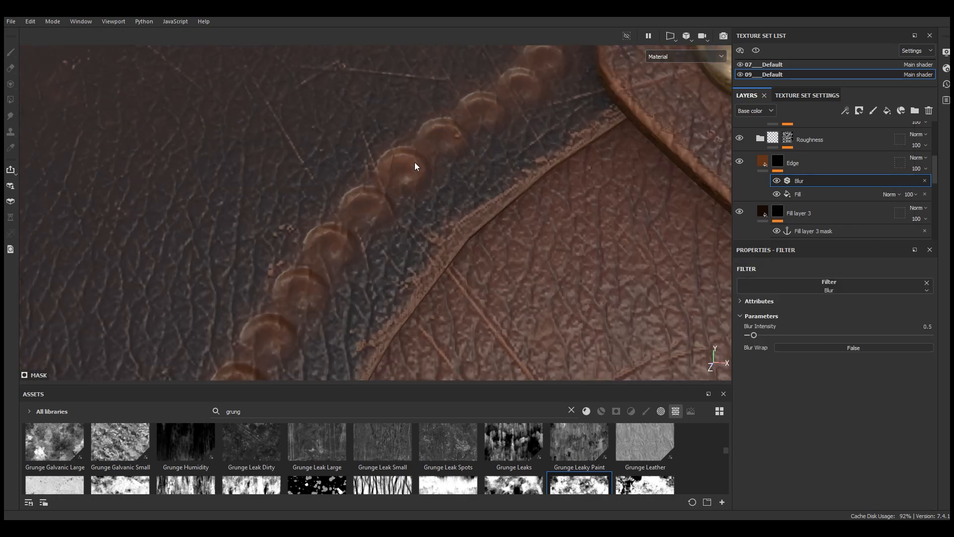
pyautogui.moveTo(438, 175)
pyautogui.keyDown('alt'); pyautogui.mouseDown()
pyautogui.moveTo(438, 191)
pyautogui.moveTo(440, 174)
pyautogui.mouseUp(); pyautogui.keyUp('alt')
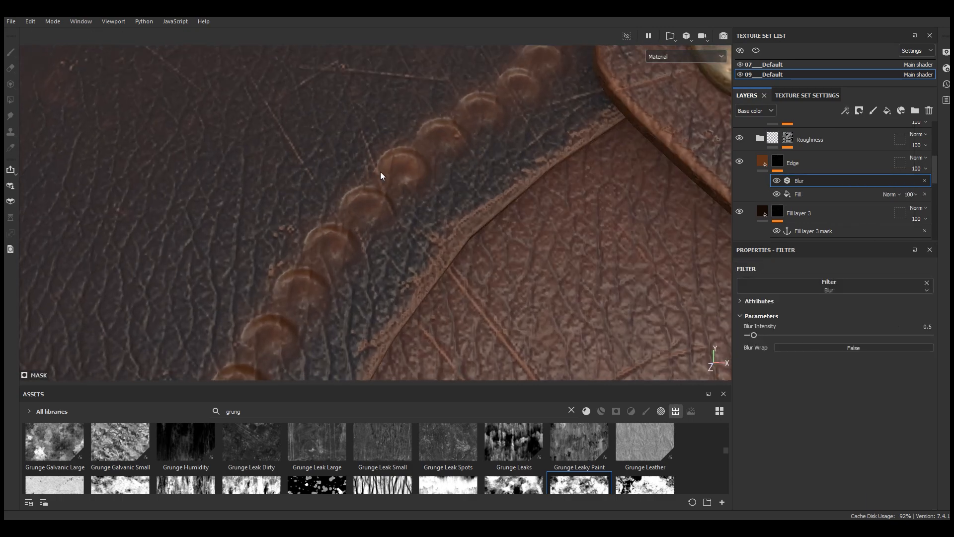
pyautogui.moveTo(754, 335); pyautogui.dragTo(755, 337)
pyautogui.scroll(-5, 481, 145)
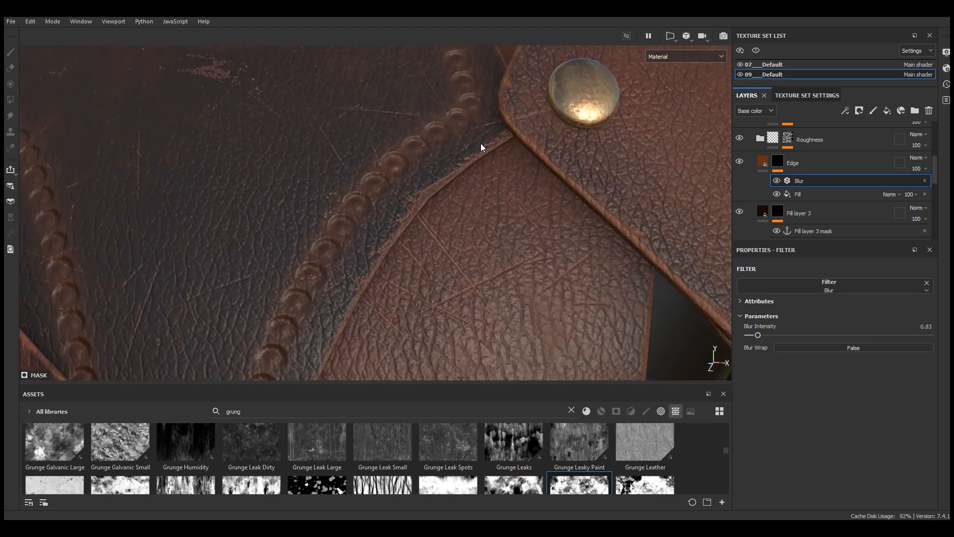
pyautogui.scroll(2, 465, 171)
pyautogui.scroll(6, 466, 171)
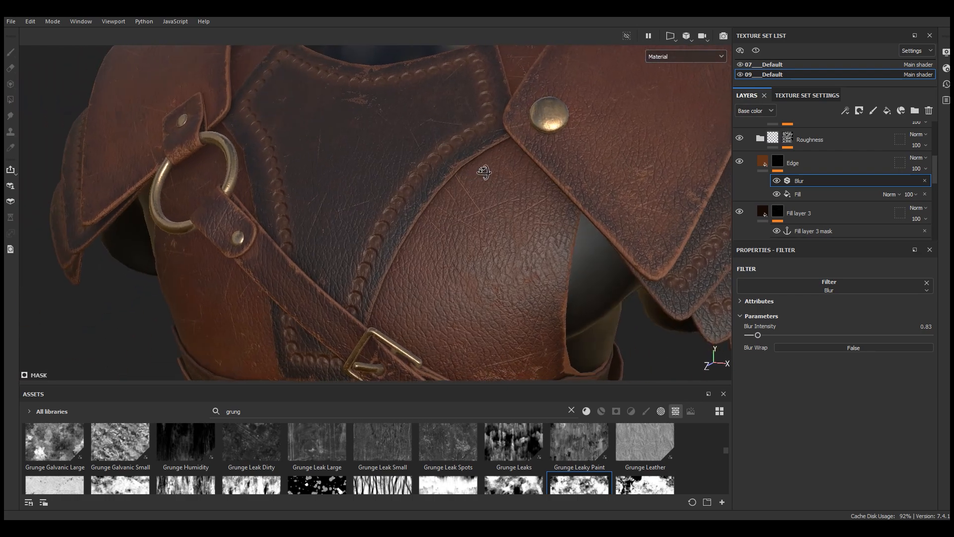
# Step: Add a second fill above the Blur in the Edge mask, sourced from the Fill layer 3 mask anchor point
pyautogui.click(864, 110)
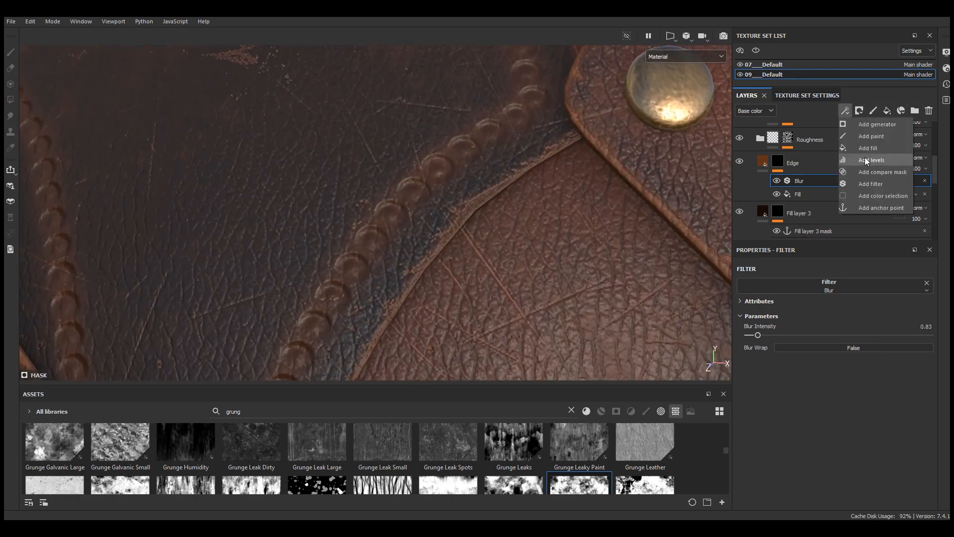
pyautogui.click(867, 148)
pyautogui.click(833, 303)
pyautogui.click(880, 313)
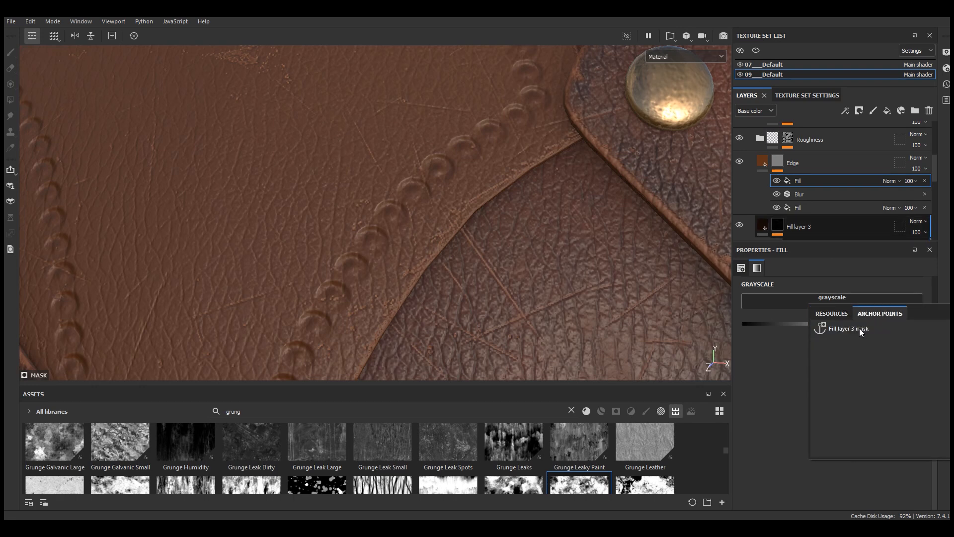
pyautogui.click(860, 329)
# Step: Set the blend mode of the Edge mask's upper fill to Subtract
pyautogui.scroll(3, 442, 202)
pyautogui.click(890, 181)
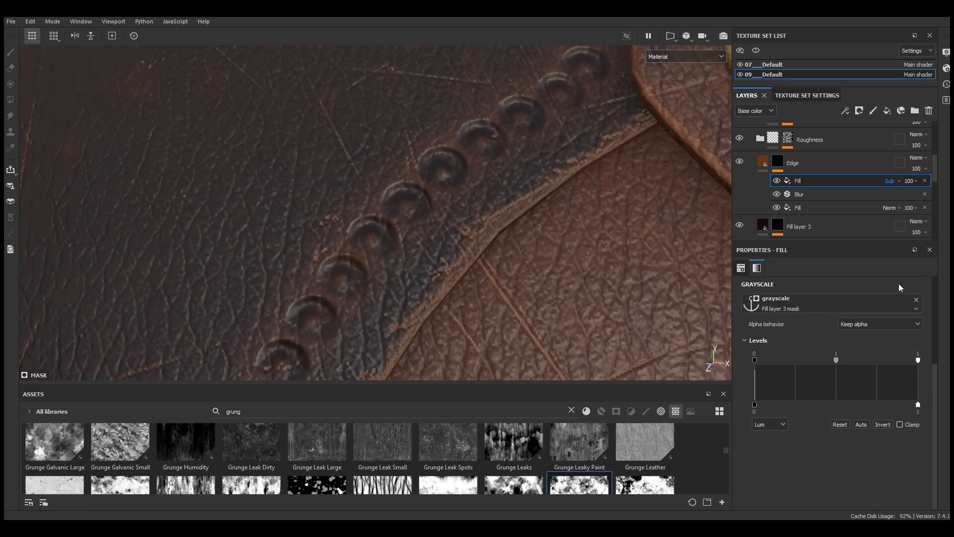
pyautogui.click(893, 182)
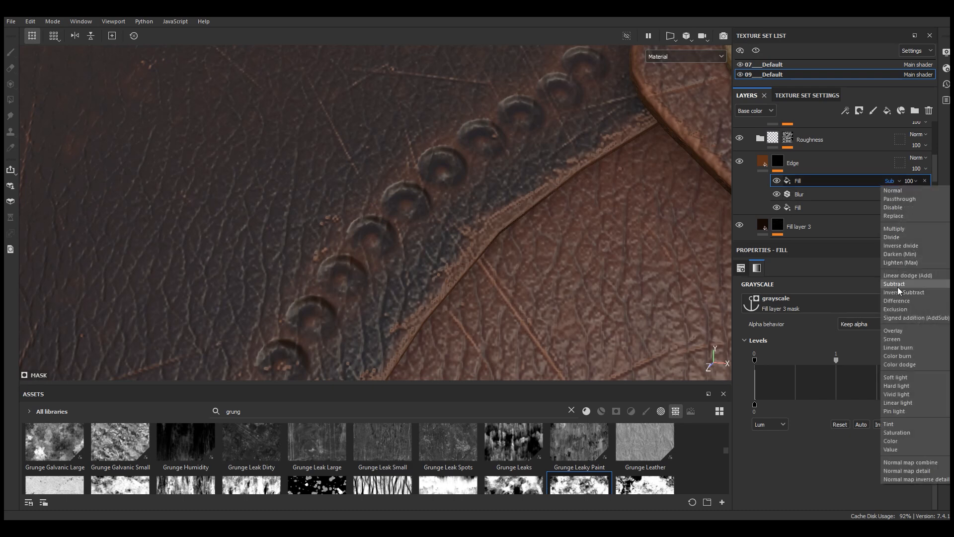
pyautogui.click(895, 180)
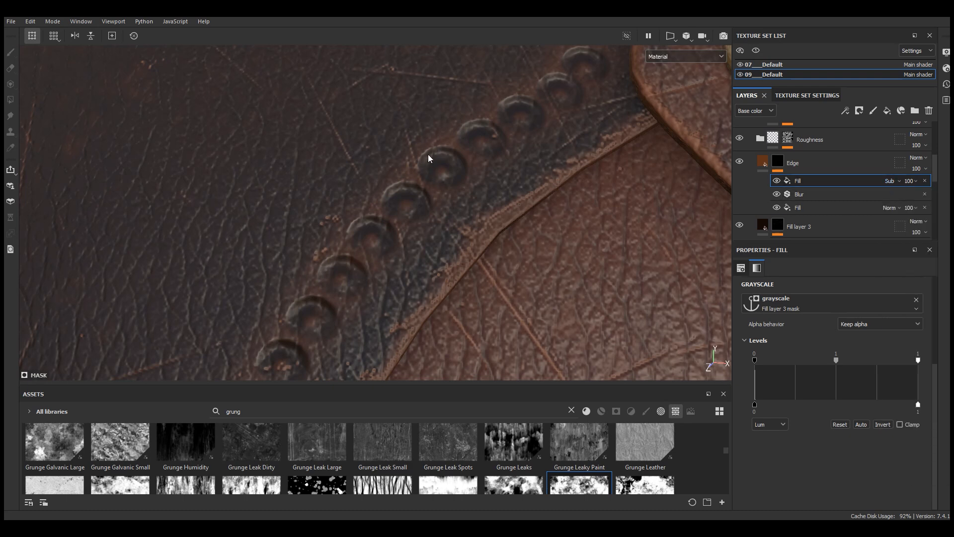
# Step: Compare the shoulder bands' crescents up close with and without the Edge mask's subtracting fill
pyautogui.scroll(-8, 481, 141)
pyautogui.keyDown('alt'); pyautogui.moveTo(479, 141); pyautogui.dragTo(611, 216); pyautogui.keyUp('alt')
pyautogui.keyDown('alt'); pyautogui.moveTo(610, 216); pyautogui.dragTo(595, 204, button='middle'); pyautogui.keyUp('alt')
pyautogui.keyDown('alt'); pyautogui.moveTo(594, 204); pyautogui.dragTo(569, 205); pyautogui.keyUp('alt')
pyautogui.scroll(5, 566, 203)
pyautogui.keyDown('alt'); pyautogui.moveTo(493, 169); pyautogui.dragTo(505, 196); pyautogui.keyUp('alt')
pyautogui.scroll(3, 505, 196)
pyautogui.click(777, 181)
pyautogui.click(777, 181)
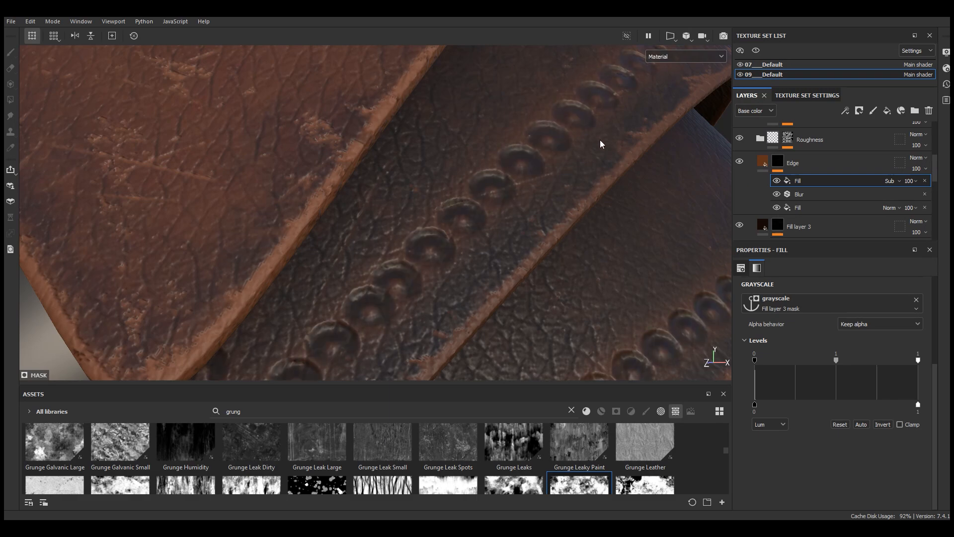
# Step: Check the shoulder bands' crescents from further out after switching the Edge mask's subtracting fill off and on
pyautogui.click(777, 180)
pyautogui.click(777, 182)
pyautogui.scroll(3, 534, 177)
pyautogui.keyDown('alt'); pyautogui.moveTo(537, 178); pyautogui.dragTo(564, 164); pyautogui.keyUp('alt')
pyautogui.scroll(-3, 561, 151)
pyautogui.scroll(-3, 561, 152)
pyautogui.scroll(2, 565, 164)
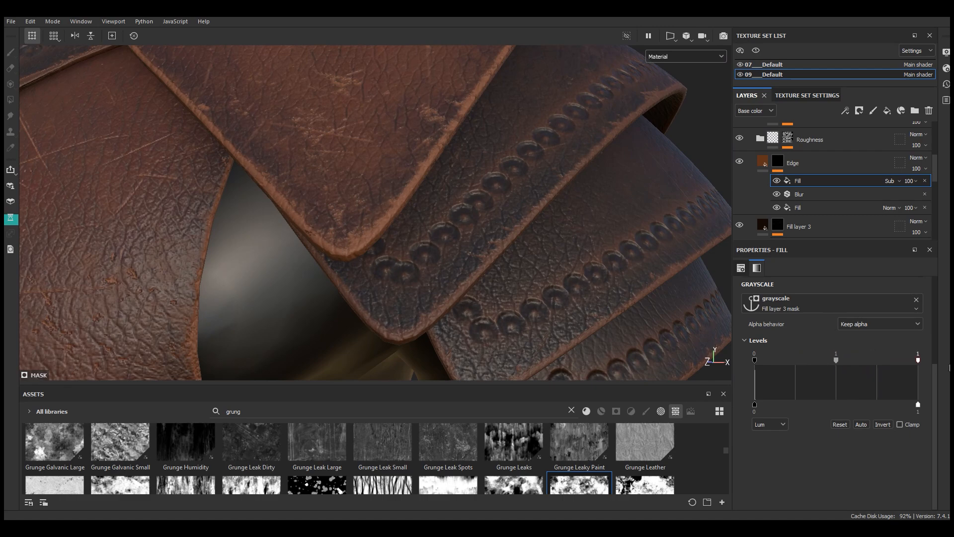
# Step: Set the Edge mask's Blur Intensity to 0.79 after checking the crescents on the shoulders and chest
pyautogui.moveTo(755, 361); pyautogui.dragTo(670, 374)
pyautogui.click(802, 194)
pyautogui.moveTo(641, 180)
pyautogui.keyDown('alt'); pyautogui.mouseDown()
pyautogui.moveTo(624, 170)
pyautogui.moveTo(629, 188)
pyautogui.mouseUp(); pyautogui.keyUp('alt')
pyautogui.scroll(-5, 616, 201)
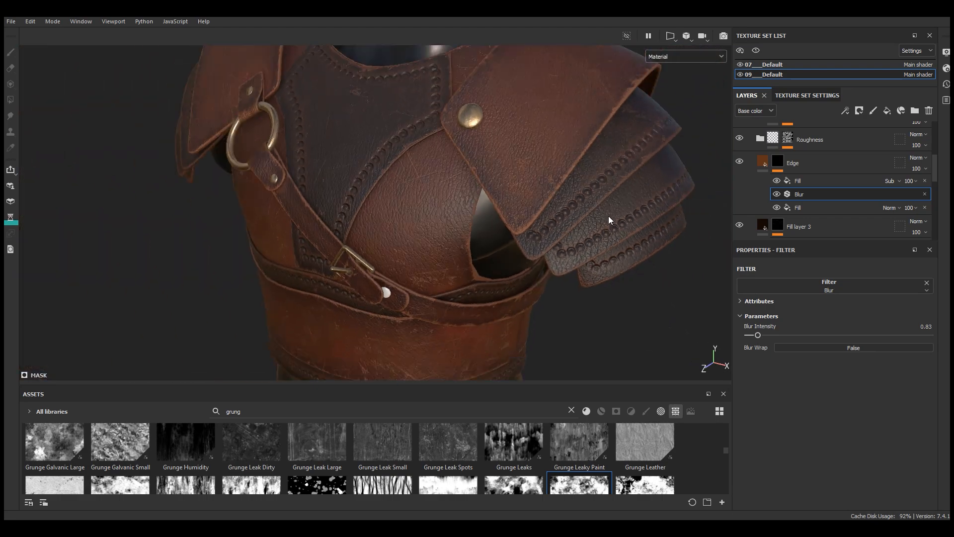
pyautogui.scroll(3, 424, 357)
pyautogui.keyDown('alt'); pyautogui.moveTo(385, 274); pyautogui.dragTo(462, 138); pyautogui.keyUp('alt')
pyautogui.keyDown('alt'); pyautogui.moveTo(463, 139); pyautogui.dragTo(475, 232, button='middle'); pyautogui.keyUp('alt')
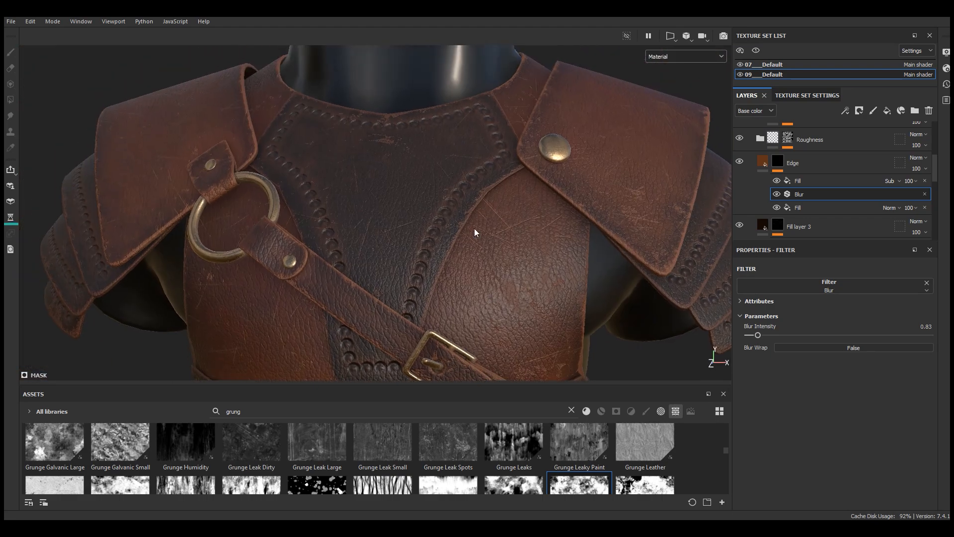
pyautogui.scroll(5, 473, 208)
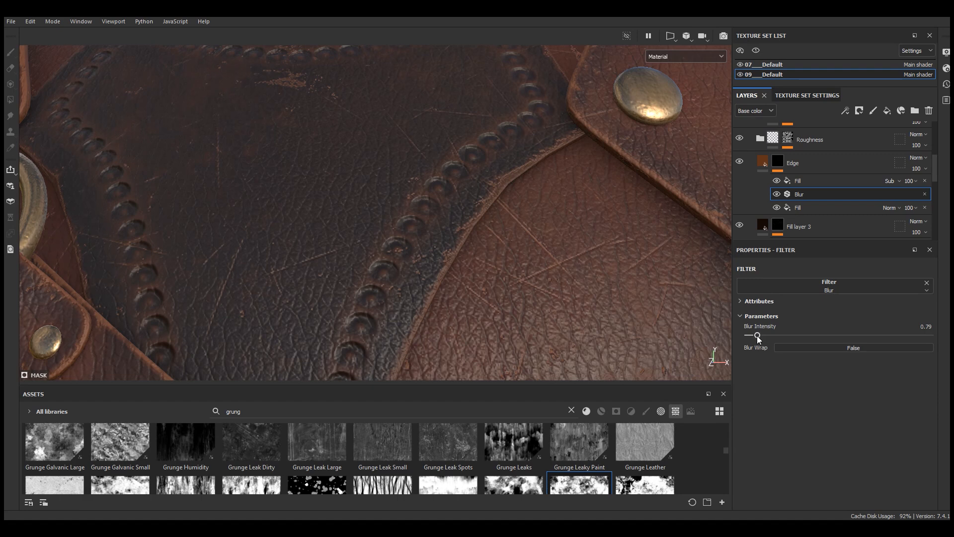
# Step: Add a third fill at the top of the Edge mask, sourced from the Fill layer 3 mask anchor point
pyautogui.click(804, 180)
pyautogui.click(845, 111)
pyautogui.click(862, 147)
pyautogui.click(834, 301)
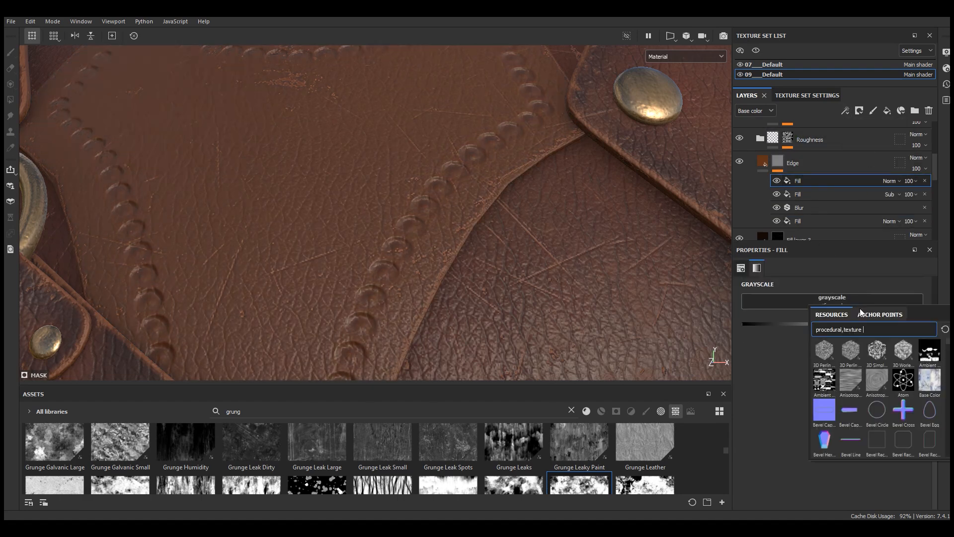
pyautogui.click(879, 314)
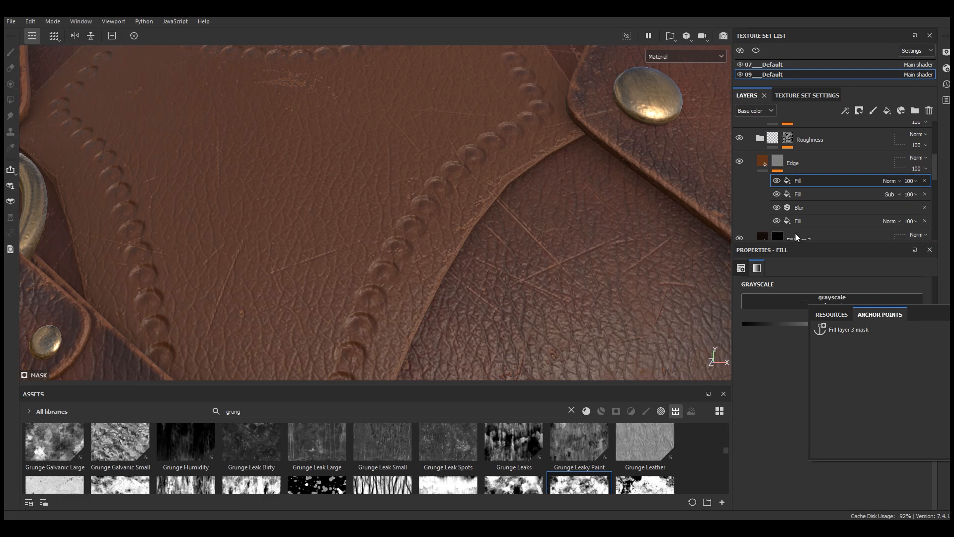
pyautogui.click(851, 329)
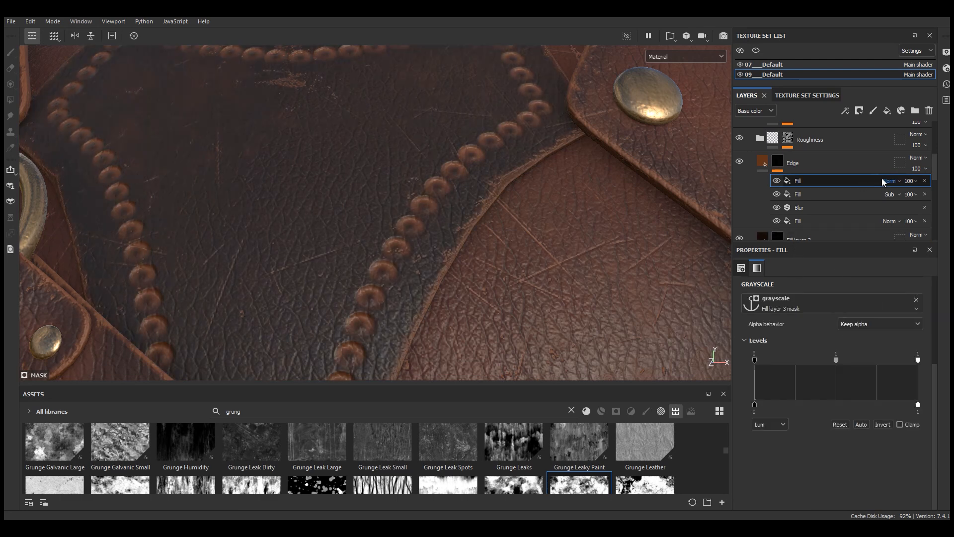
# Step: Set the blend mode of the Edge mask's topmost fill to Screen and check the chest crescents
pyautogui.click(890, 181)
pyautogui.click(897, 339)
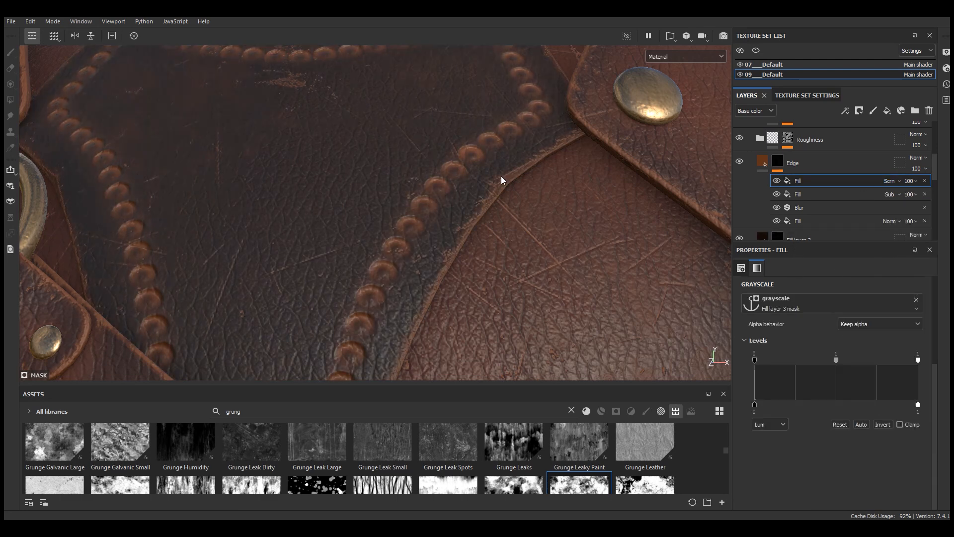
pyautogui.scroll(-5, 510, 142)
pyautogui.keyDown('alt'); pyautogui.moveTo(520, 152); pyautogui.dragTo(532, 181); pyautogui.keyUp('alt')
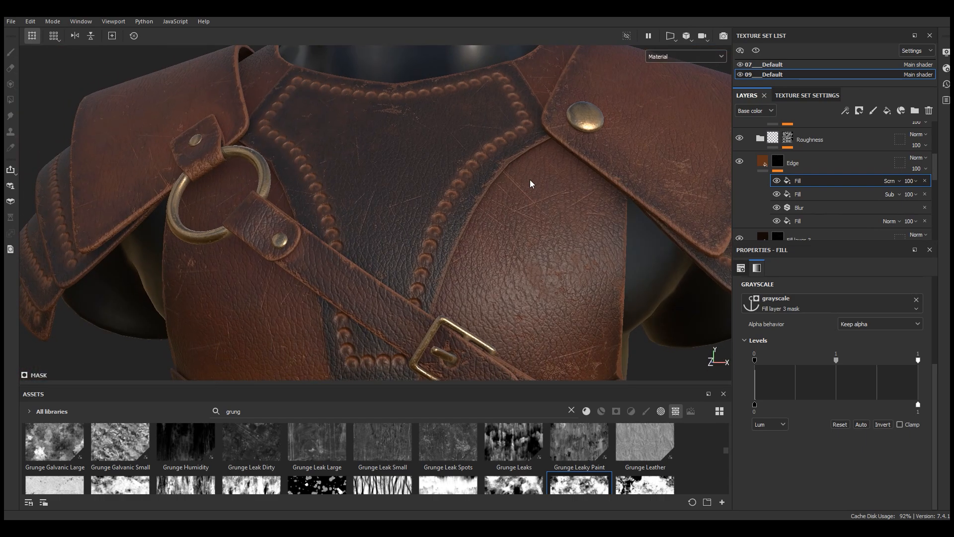
pyautogui.scroll(7, 486, 153)
# Step: Lower the opacity of the Edge mask's topmost fill to 48 and check the crescents across the whole armour
pyautogui.click(911, 182)
pyautogui.moveTo(948, 198); pyautogui.dragTo(916, 201)
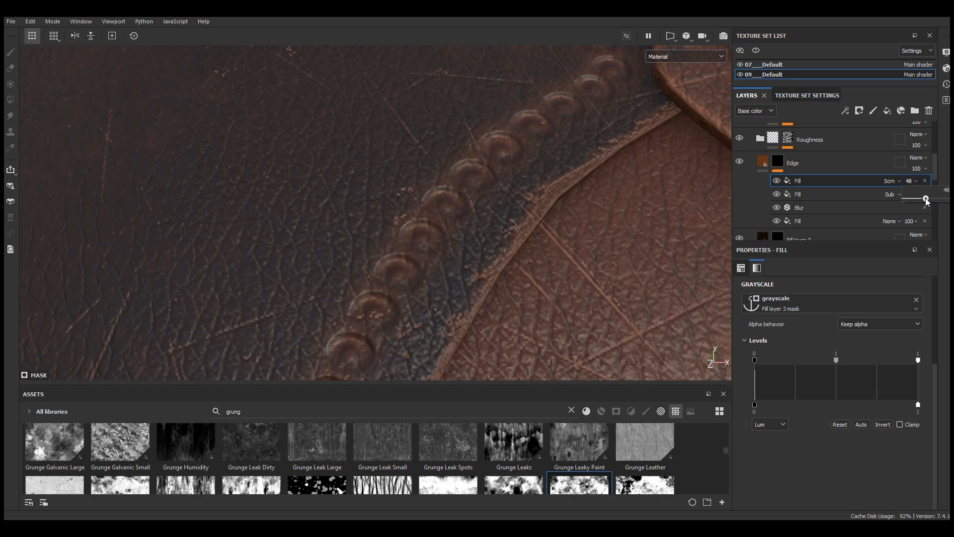
pyautogui.moveTo(925, 201); pyautogui.dragTo(927, 200)
pyautogui.scroll(-7, 437, 98)
pyautogui.keyDown('alt'); pyautogui.moveTo(534, 172); pyautogui.dragTo(426, 214); pyautogui.keyUp('alt')
pyautogui.scroll(-5, 426, 119)
pyautogui.scroll(3, 562, 142)
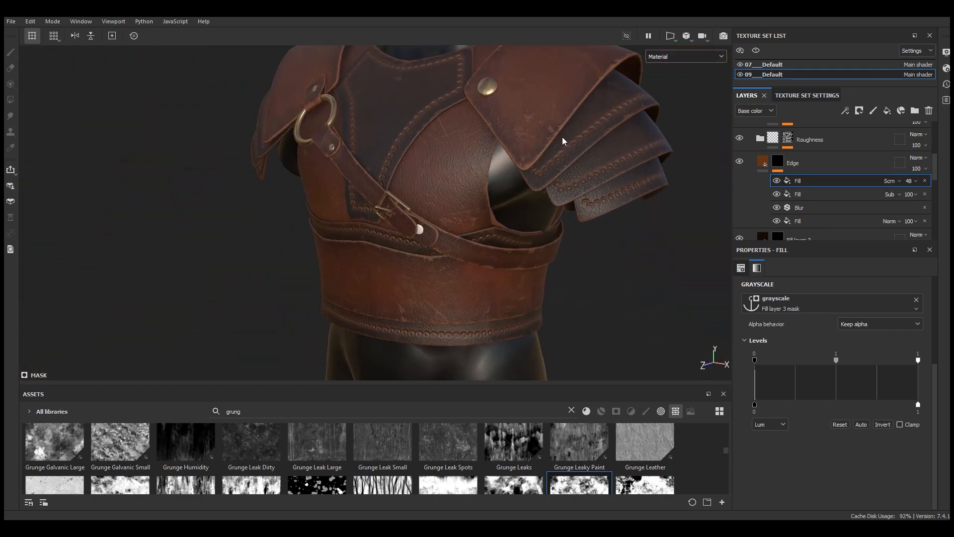
pyautogui.scroll(4, 562, 142)
pyautogui.scroll(-5, 562, 192)
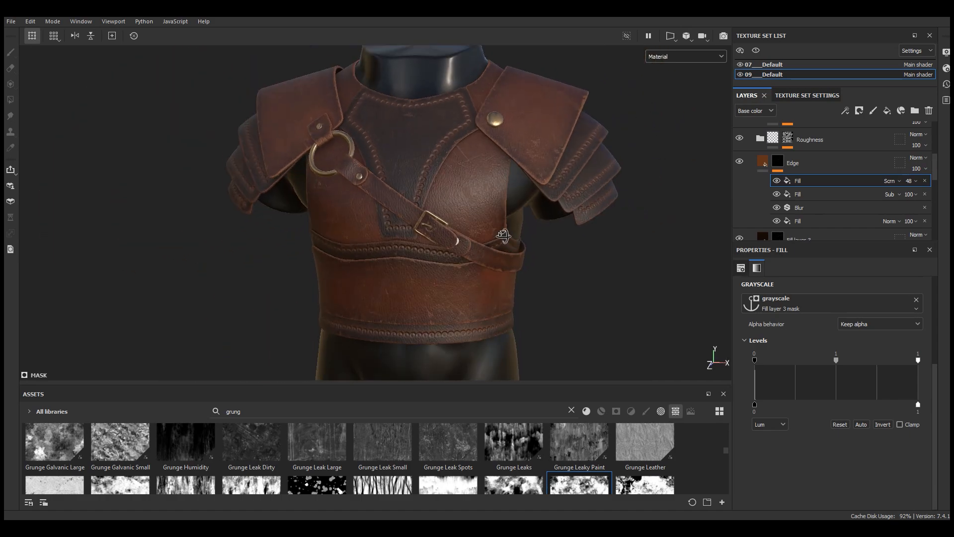
pyautogui.scroll(4, 399, 134)
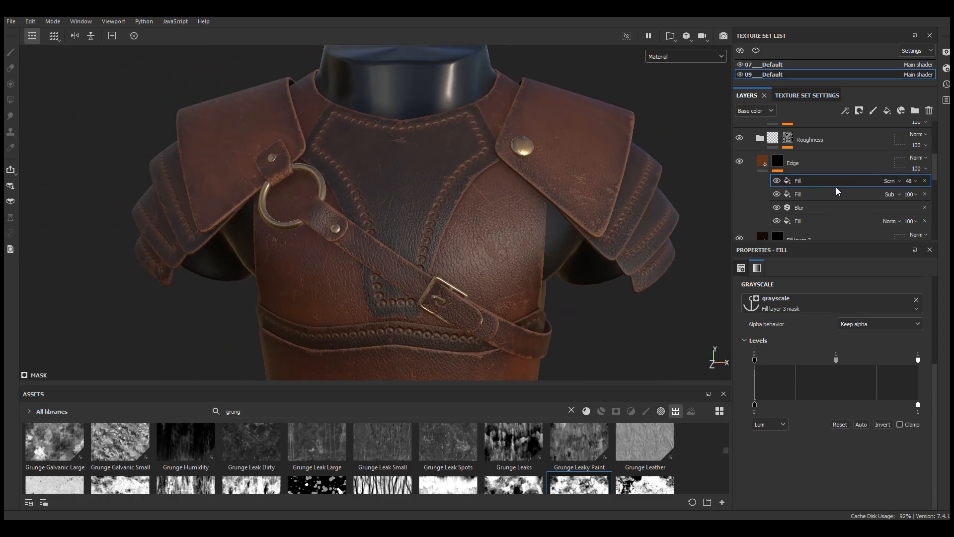
# Step: Compare the armour with and without the Edge layer, and duplicate that layer directly above the original
pyautogui.click(763, 163)
pyautogui.click(779, 163)
pyautogui.click(740, 162)
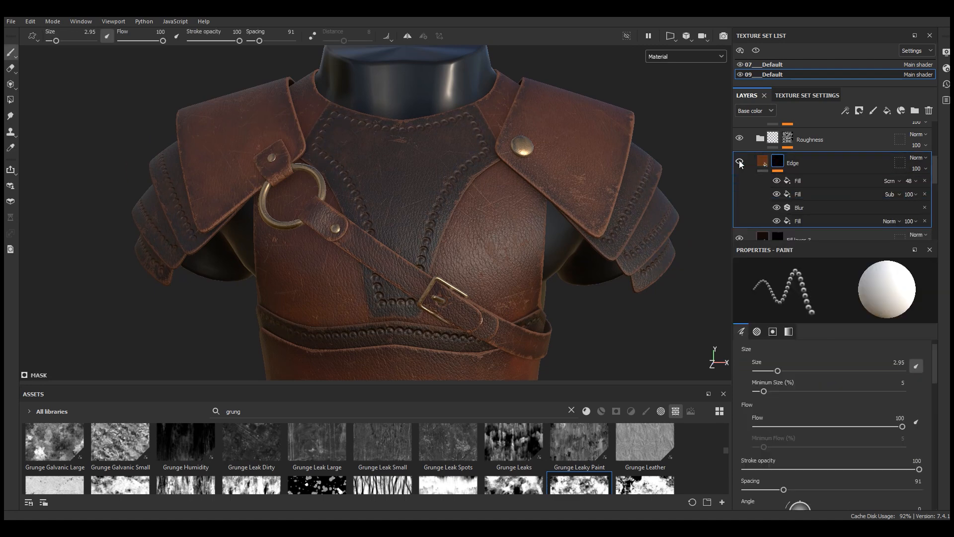
pyautogui.click(763, 162)
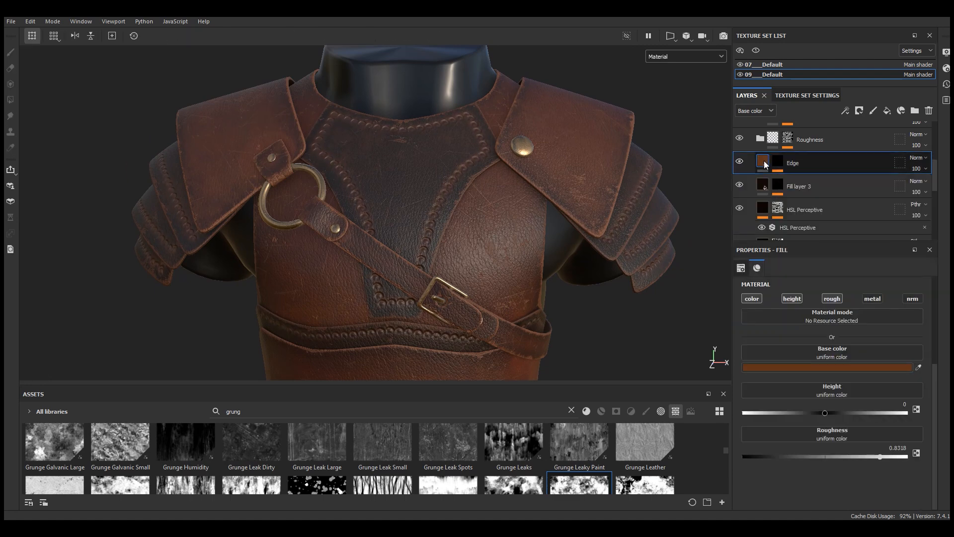
pyautogui.rightClick(764, 164)
pyautogui.click(795, 237)
pyautogui.rightClick(762, 160)
pyautogui.click(794, 248)
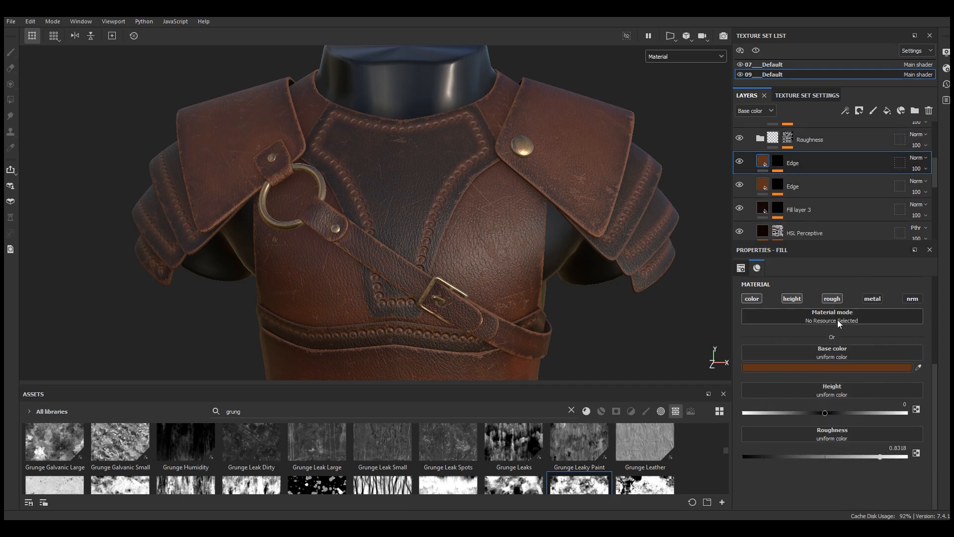
# Step: Set the upper Edge layer's base colour to the lighter orange-brown 814423
pyautogui.click(830, 368)
pyautogui.click(744, 464)
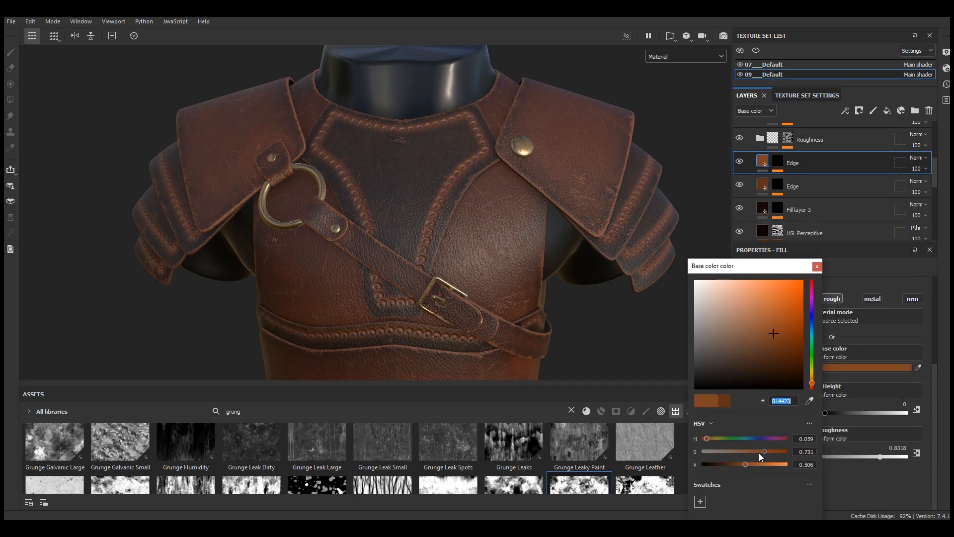
pyautogui.click(816, 267)
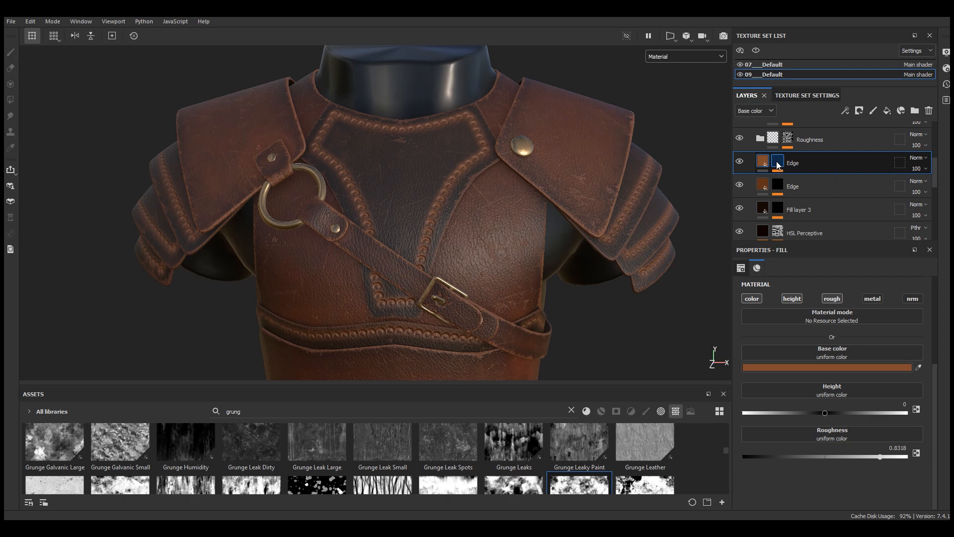
# Step: Remove the fills and the Blur from the upper Edge layer's mask and add a Paint effect to the mask
pyautogui.click(778, 166)
pyautogui.scroll(-1, 798, 183)
pyautogui.click(926, 150)
pyautogui.click(926, 150)
pyautogui.click(925, 150)
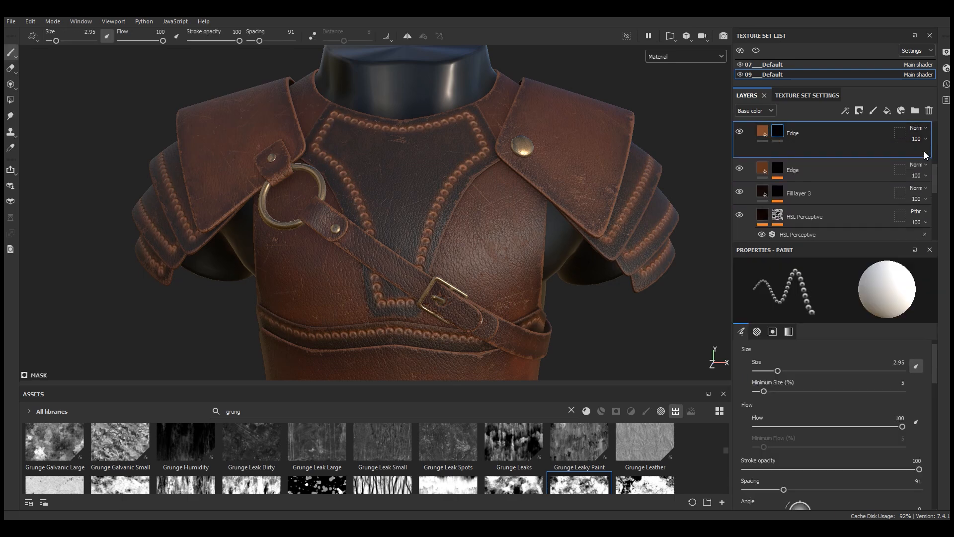
pyautogui.click(924, 151)
pyautogui.click(845, 109)
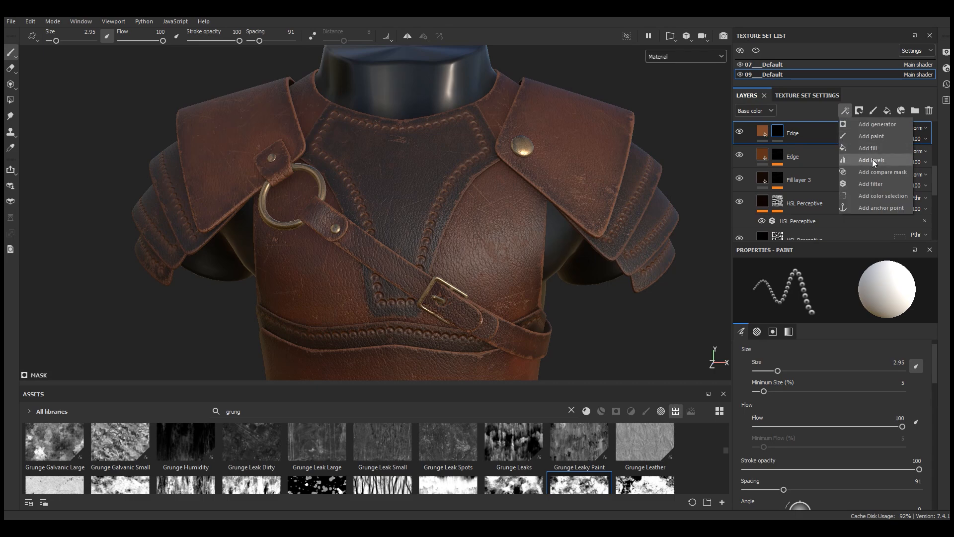
pyautogui.click(874, 136)
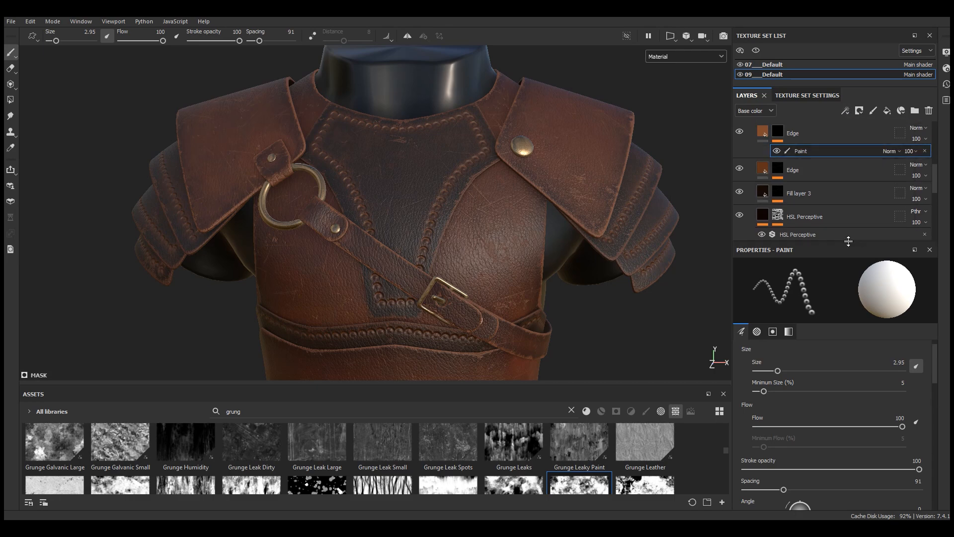
# Step: Search the brush alphas for "shap" and replace Shape Crescent with the soft round shape
pyautogui.moveTo(848, 241); pyautogui.dragTo(849, 202)
pyautogui.scroll(-6, 801, 459)
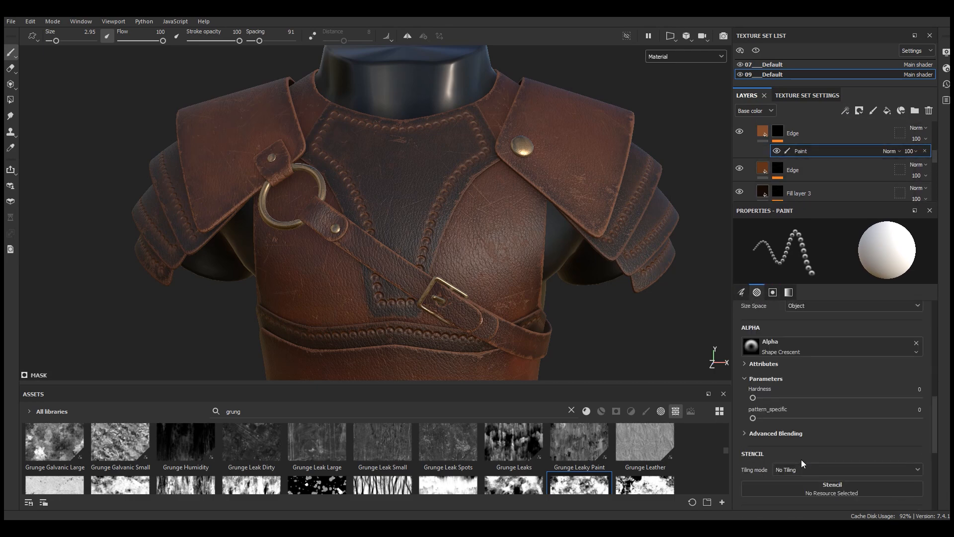
pyautogui.moveTo(560, 382); pyautogui.dragTo(560, 279)
pyautogui.click(803, 350)
pyautogui.scroll(-3, 844, 428)
pyautogui.write('s')
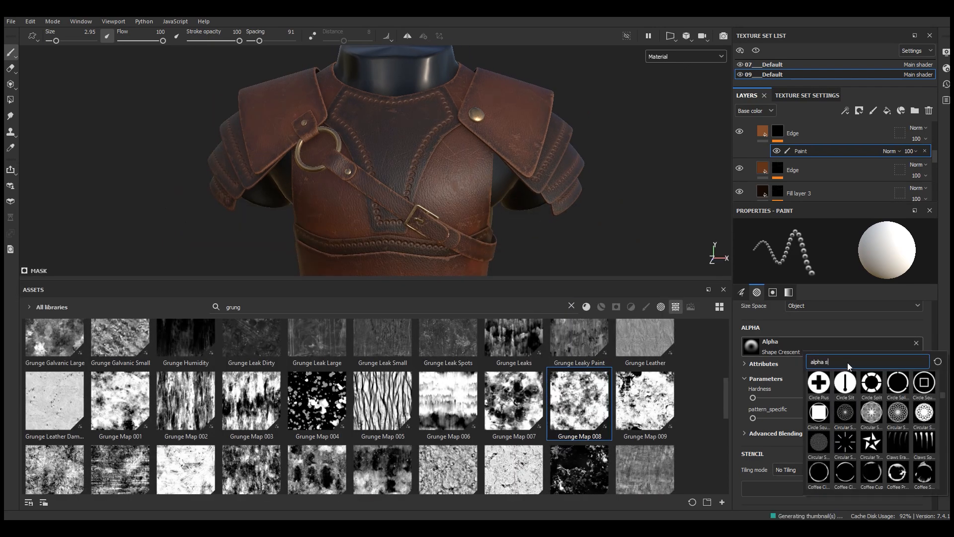
pyautogui.write('hap')
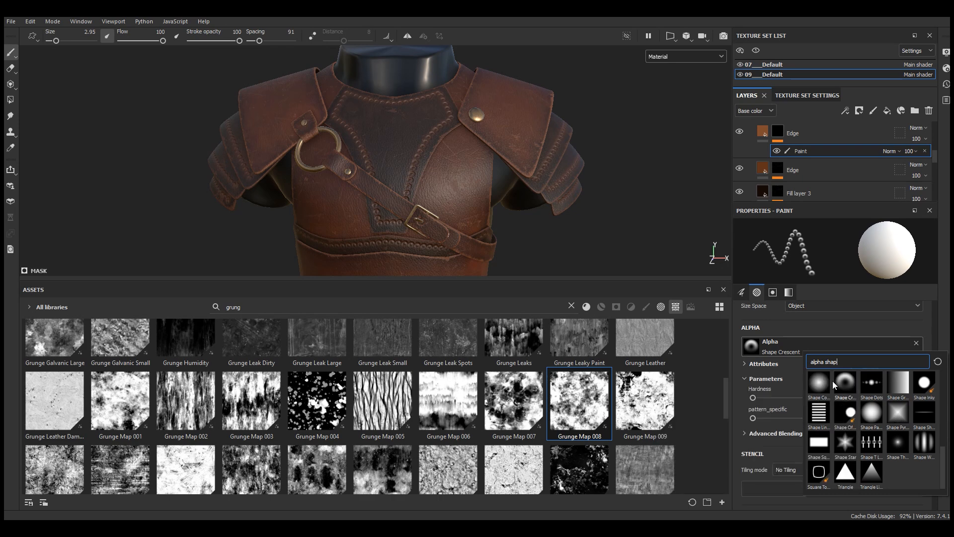
pyautogui.click(821, 383)
# Step: Import the four ornament JPG images into the assets as textures
pyautogui.scroll(-5, 845, 451)
pyautogui.moveTo(503, 484); pyautogui.dragTo(504, 485)
pyautogui.moveTo(541, 167); pyautogui.dragTo(461, 209)
pyautogui.click(600, 167)
pyautogui.click(619, 206)
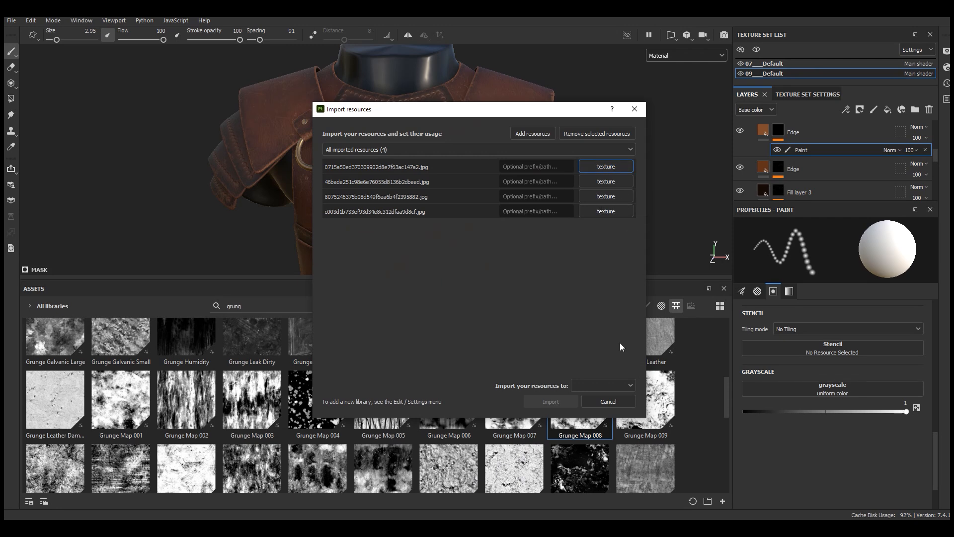
pyautogui.click(602, 385)
pyautogui.click(597, 410)
pyautogui.click(539, 405)
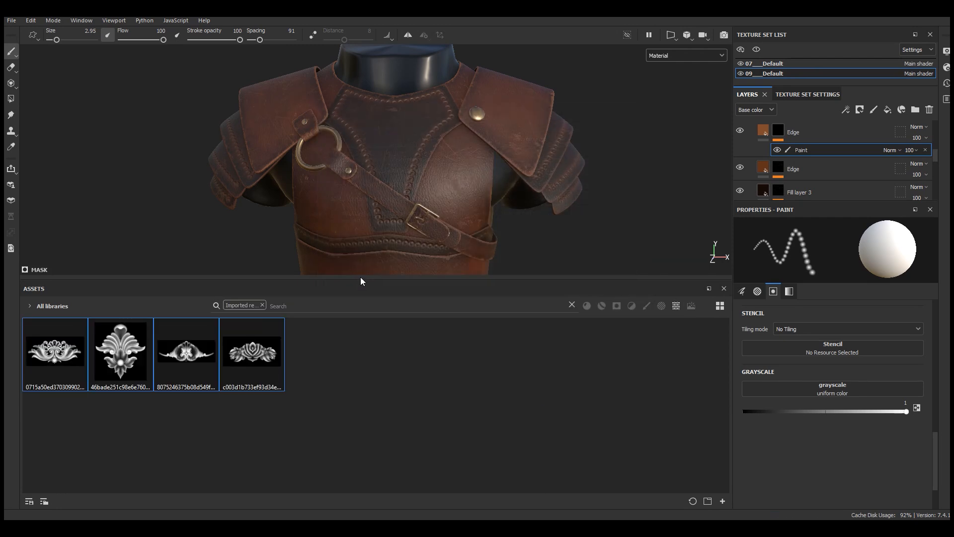
# Step: Load the imported tall leaf-and-flower ornament as the brush's stencil over the chest
pyautogui.moveTo(361, 276); pyautogui.dragTo(362, 320)
pyautogui.scroll(5, 394, 155)
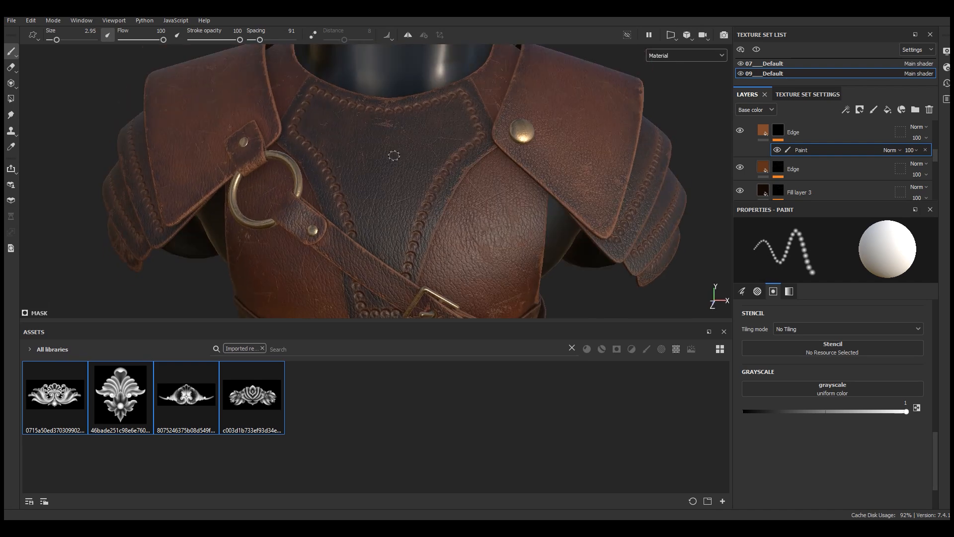
pyautogui.scroll(3, 394, 155)
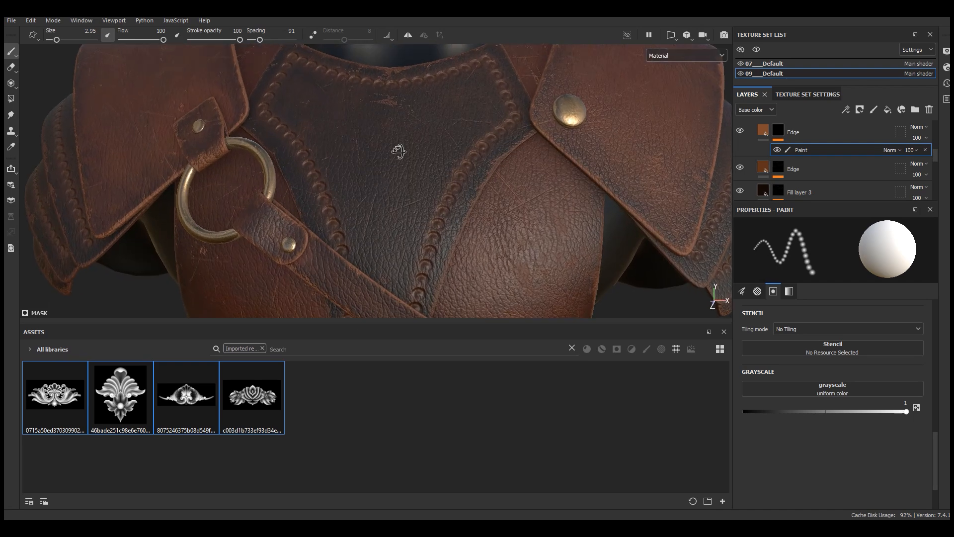
pyautogui.click(119, 401)
pyautogui.moveTo(126, 394); pyautogui.dragTo(833, 349)
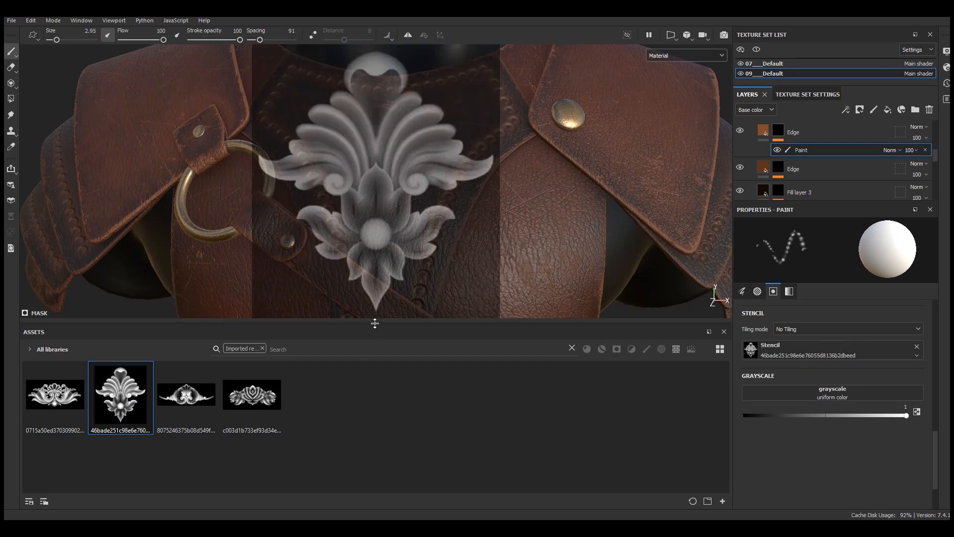
# Step: Enlarge the viewport and show the 3D and 2D views side by side
pyautogui.moveTo(374, 323); pyautogui.dragTo(375, 385)
pyautogui.click(672, 36)
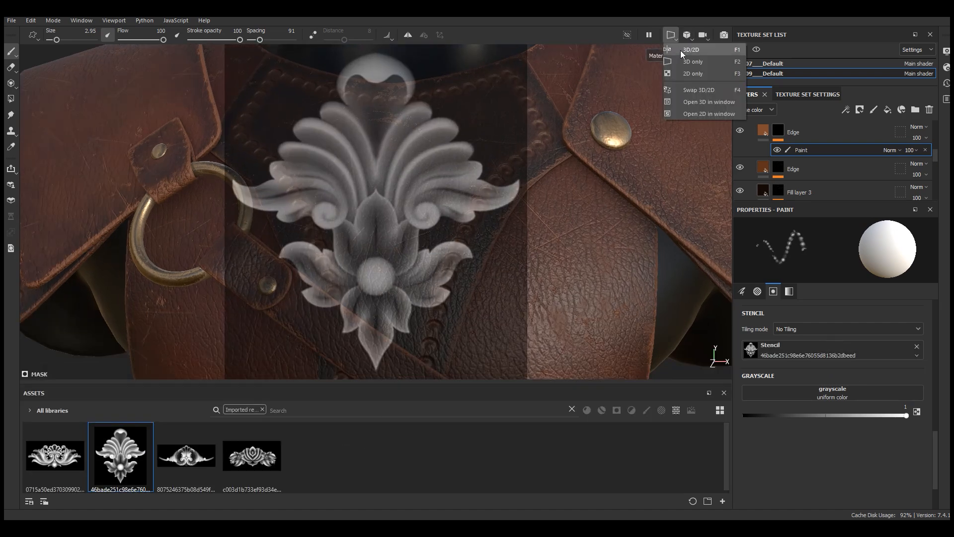
pyautogui.click(691, 49)
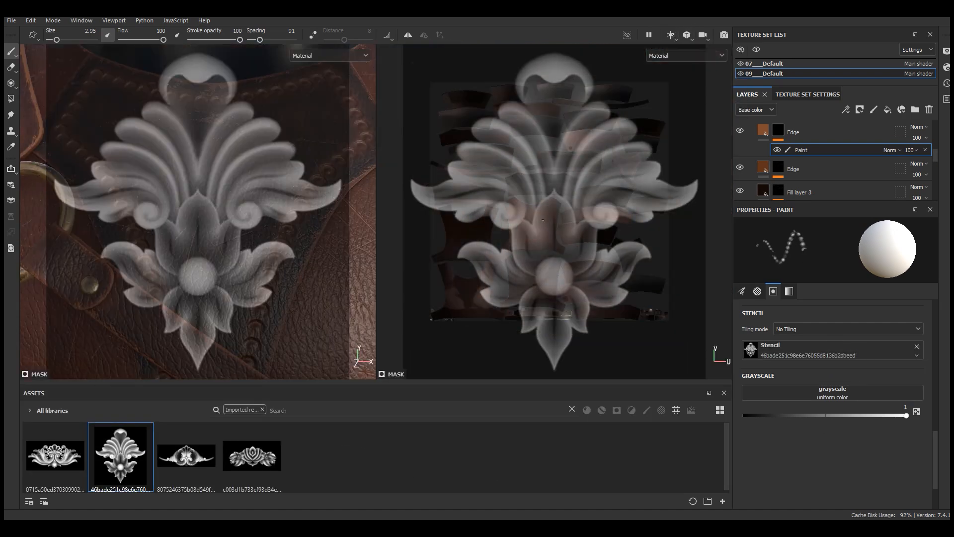
# Step: Lower the stencil display opacity to 12 in the viewport settings
pyautogui.click(946, 51)
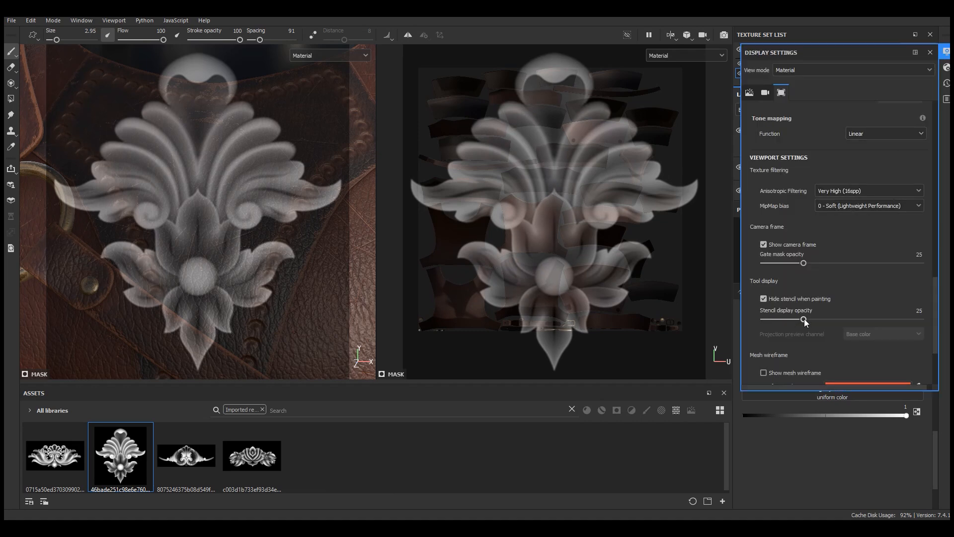
pyautogui.moveTo(795, 321); pyautogui.dragTo(786, 323)
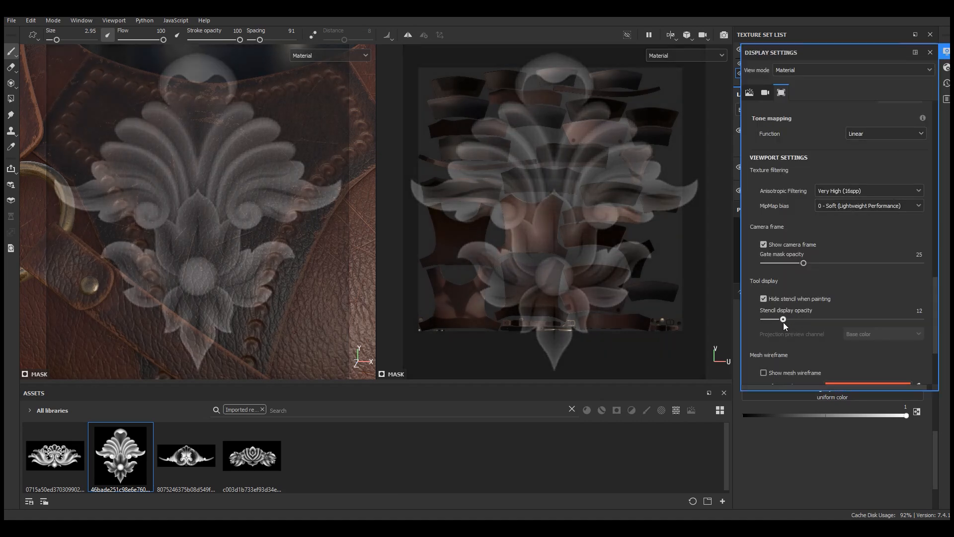
pyautogui.click(931, 51)
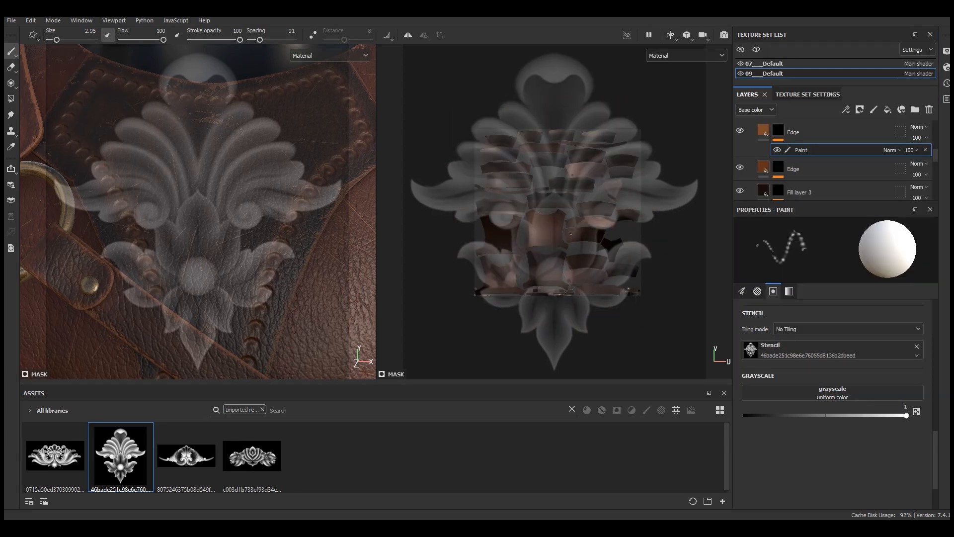
pyautogui.scroll(3, 655, 165)
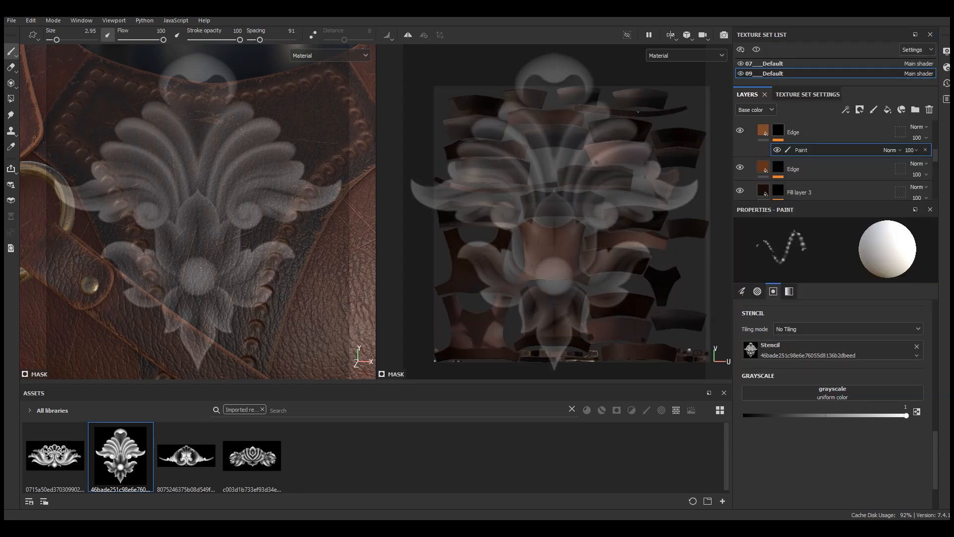
# Step: Scale the leaf-and-flower stencil down and place it over the dark chest panel's UV island in the 2D view
pyautogui.scroll(-2, 532, 115)
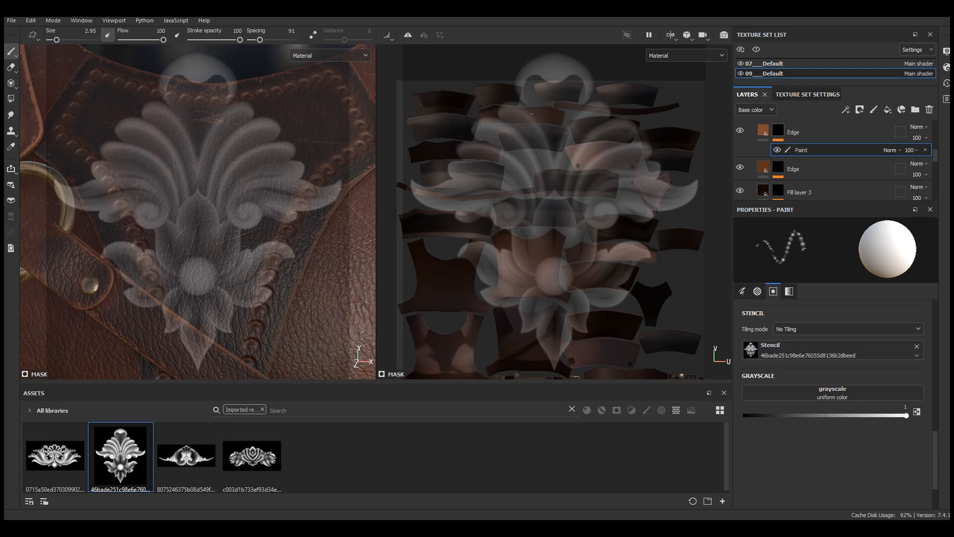
pyautogui.scroll(2, 555, 225)
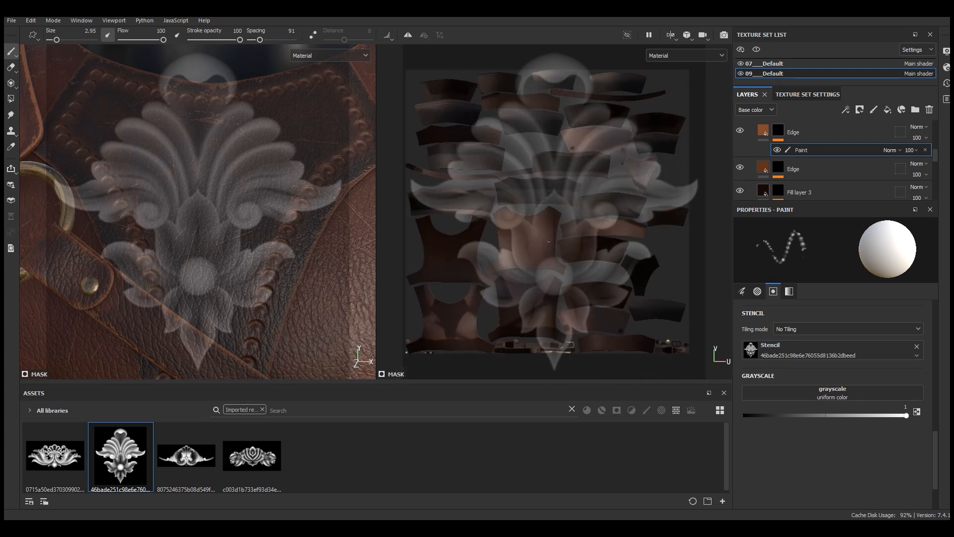
pyautogui.scroll(-1, 546, 245)
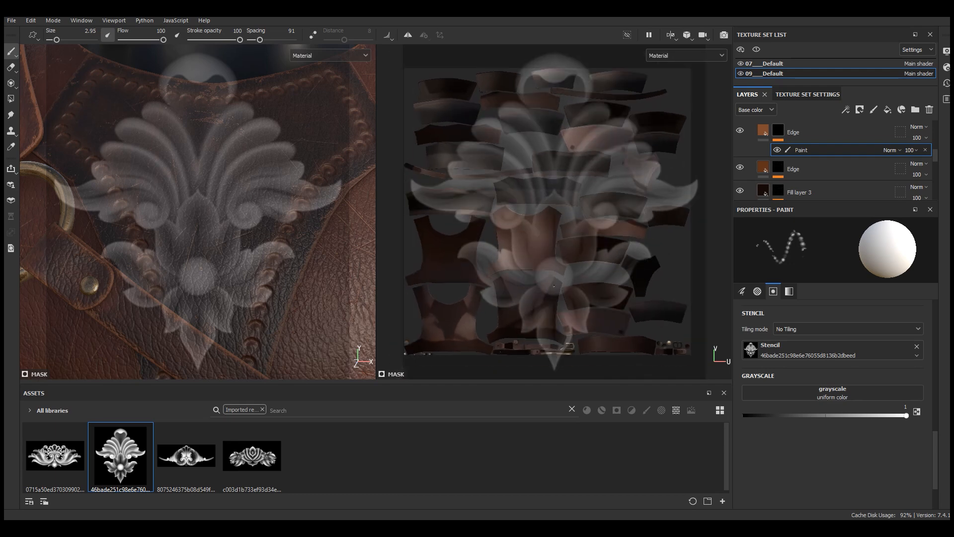
pyautogui.scroll(5, 554, 316)
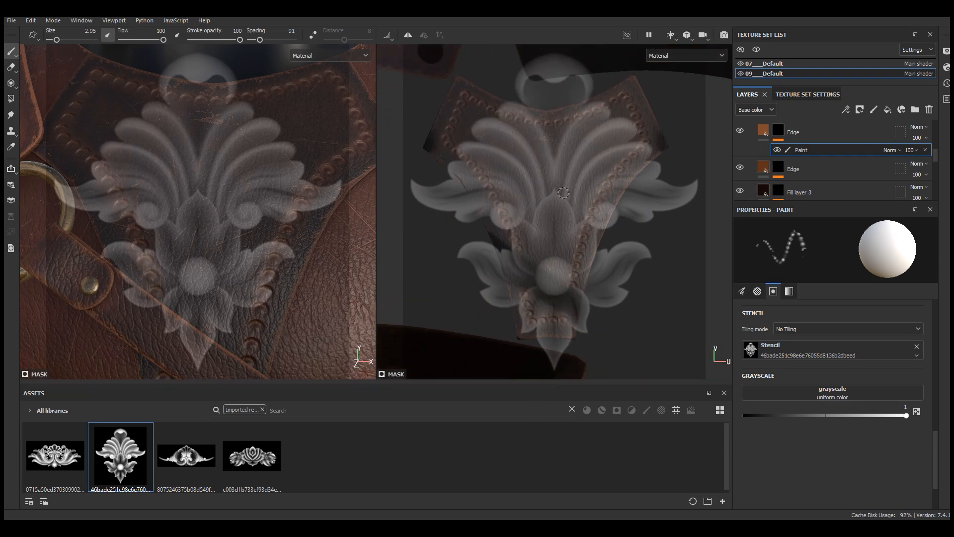
pyautogui.scroll(1, 563, 192)
pyautogui.scroll(2, 571, 193)
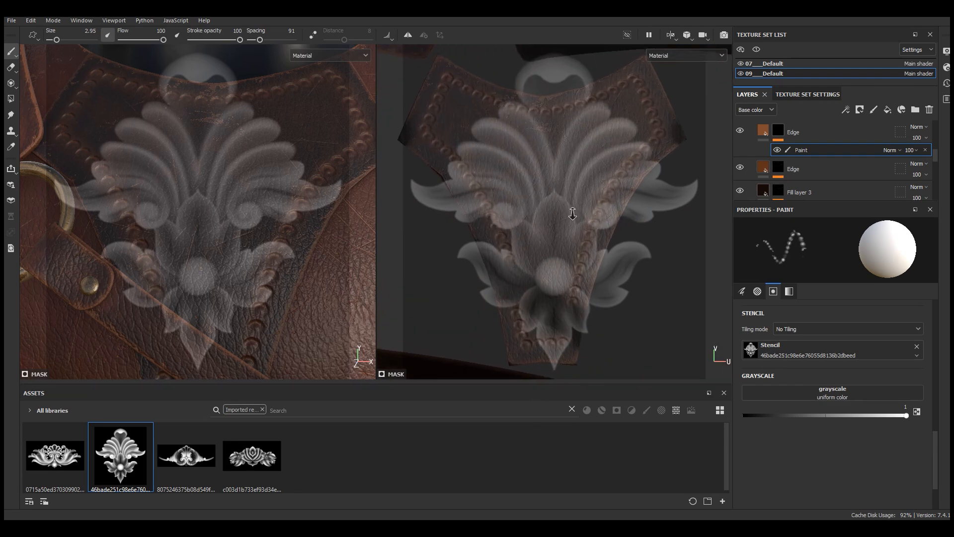
pyautogui.press('s')
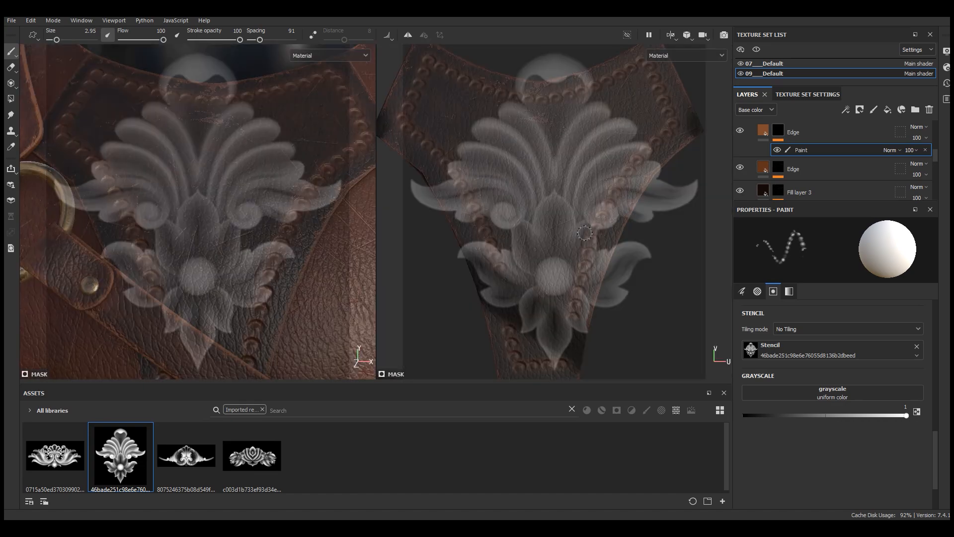
pyautogui.press('s')
pyautogui.moveTo(557, 271); pyautogui.dragTo(568, 242, button='right')
pyautogui.press('s')
pyautogui.moveTo(568, 242); pyautogui.dragTo(558, 227, button='middle')
pyautogui.press('s')
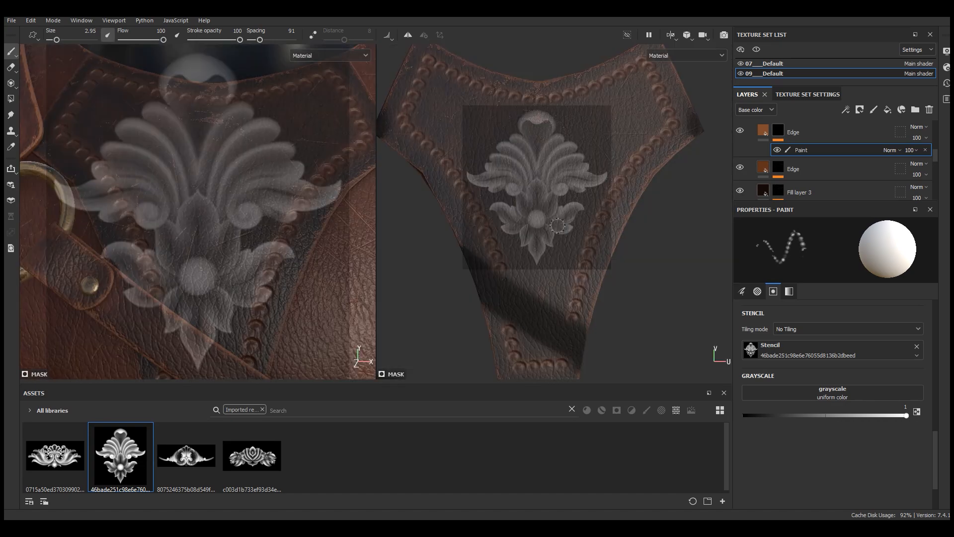
# Step: Enlarge the stencil slightly to fit between the stitched borders of the chest panel in the 2D view
pyautogui.scroll(1, 544, 196)
pyautogui.scroll(1, 545, 195)
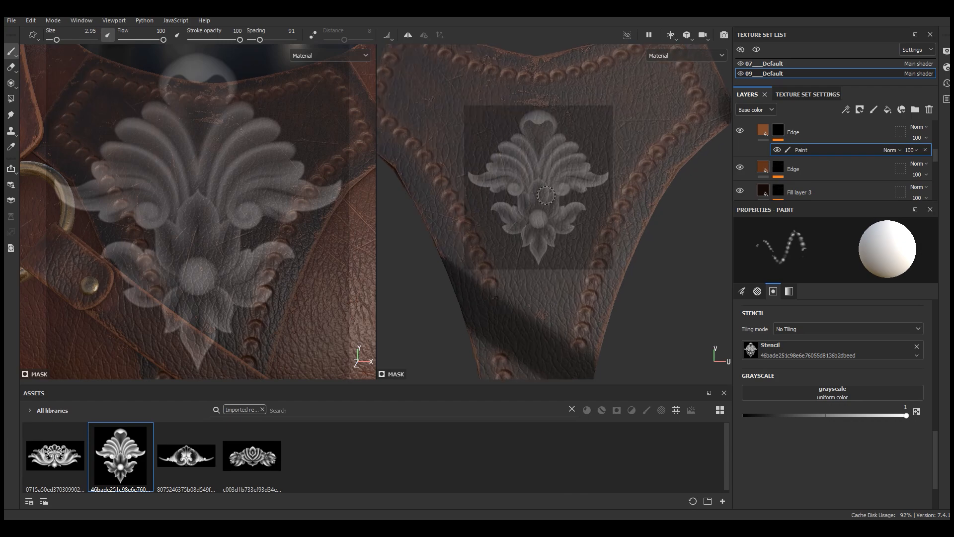
pyautogui.press('s')
pyautogui.moveTo(557, 176); pyautogui.dragTo(554, 191, button='right')
pyautogui.press('s')
pyautogui.press('s')
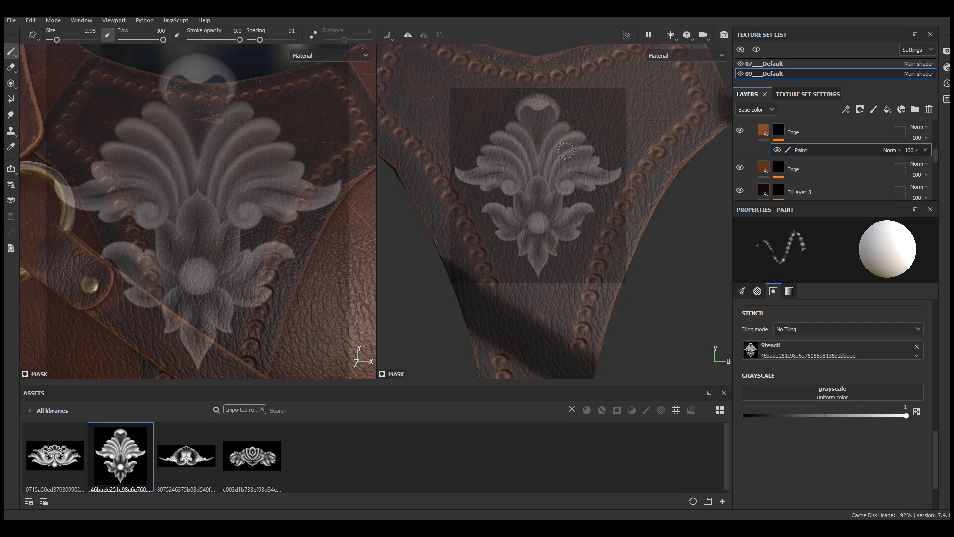
# Step: Set the brush spacing to 10, paint the whole ornament through the stencil onto the chest panel, and remove the stencil
pyautogui.moveTo(580, 159)
pyautogui.mouseDown()
pyautogui.moveTo(559, 172)
pyautogui.moveTo(579, 144)
pyautogui.moveTo(547, 149)
pyautogui.moveTo(557, 191)
pyautogui.mouseUp()
pyautogui.hotkey('ctrl', 'z')
pyautogui.scroll(5, 836, 410)
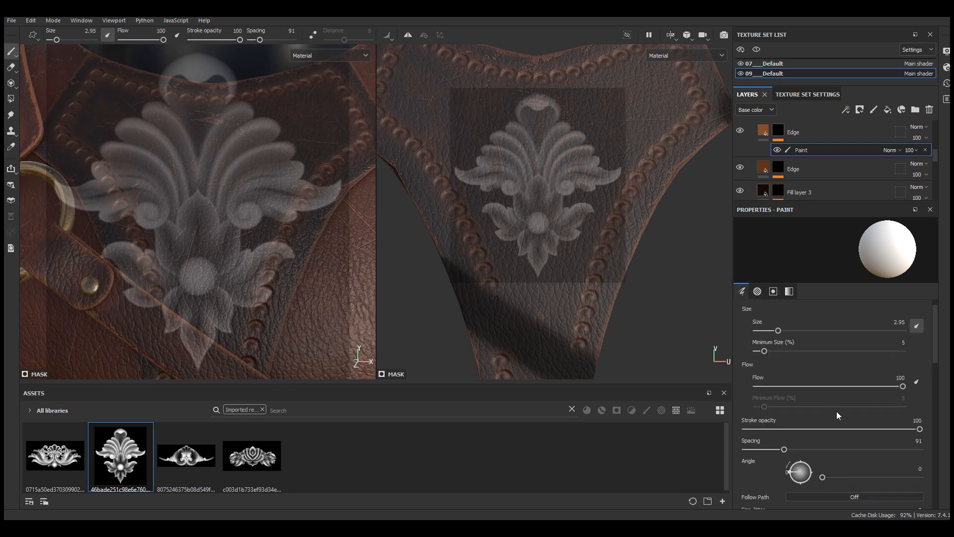
pyautogui.scroll(-2, 811, 422)
pyautogui.moveTo(783, 405); pyautogui.dragTo(748, 406)
pyautogui.moveTo(558, 128)
pyautogui.mouseDown()
pyautogui.moveTo(556, 164)
pyautogui.moveTo(568, 137)
pyautogui.moveTo(539, 154)
pyautogui.moveTo(512, 129)
pyautogui.moveTo(529, 107)
pyautogui.moveTo(522, 99)
pyautogui.moveTo(497, 179)
pyautogui.moveTo(532, 199)
pyautogui.moveTo(611, 174)
pyautogui.moveTo(495, 245)
pyautogui.mouseUp()
pyautogui.moveTo(614, 184); pyautogui.dragTo(615, 186)
pyautogui.scroll(-10, 885, 434)
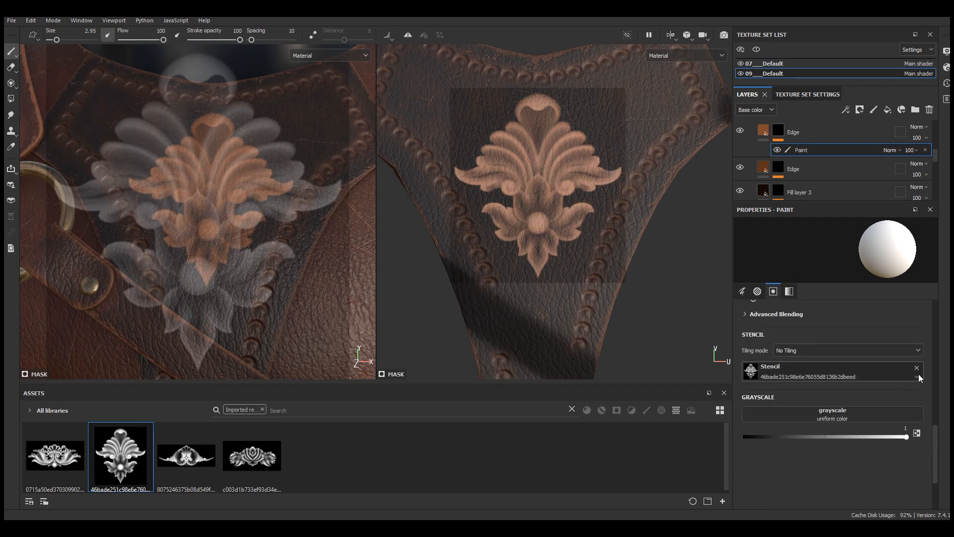
# Step: Show only the 3D view and set the ornament Edge layer's height to -0.1652 and roughness to 0.8889
pyautogui.click(763, 130)
pyautogui.click(671, 35)
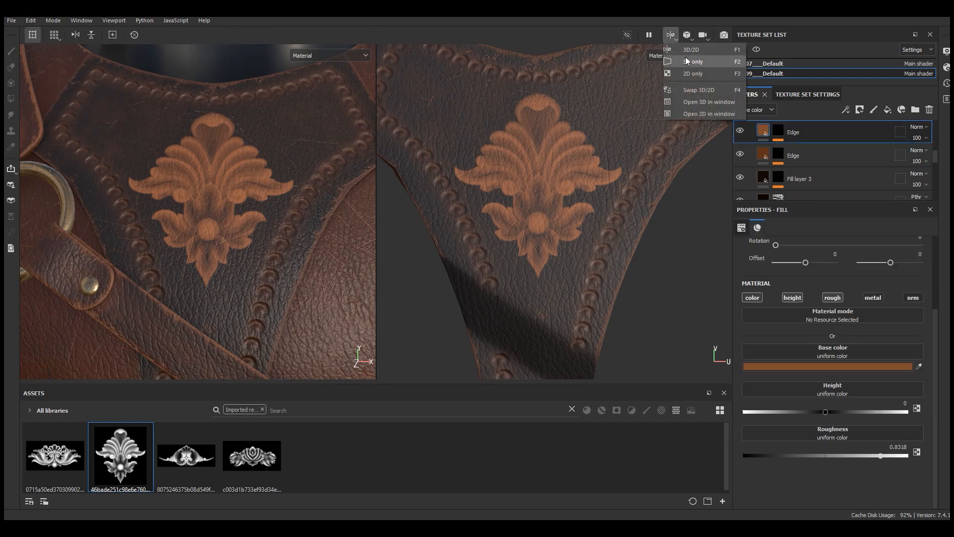
pyautogui.click(686, 60)
pyautogui.scroll(2, 398, 185)
pyautogui.keyDown('alt'); pyautogui.moveTo(398, 185); pyautogui.dragTo(464, 214); pyautogui.keyUp('alt')
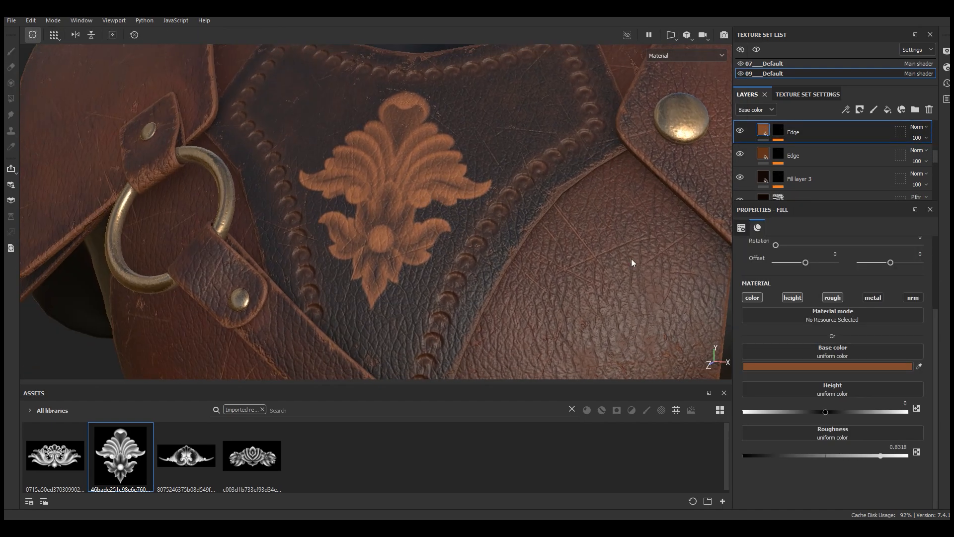
pyautogui.moveTo(825, 412)
pyautogui.mouseDown()
pyautogui.moveTo(802, 416)
pyautogui.moveTo(812, 416)
pyautogui.mouseUp()
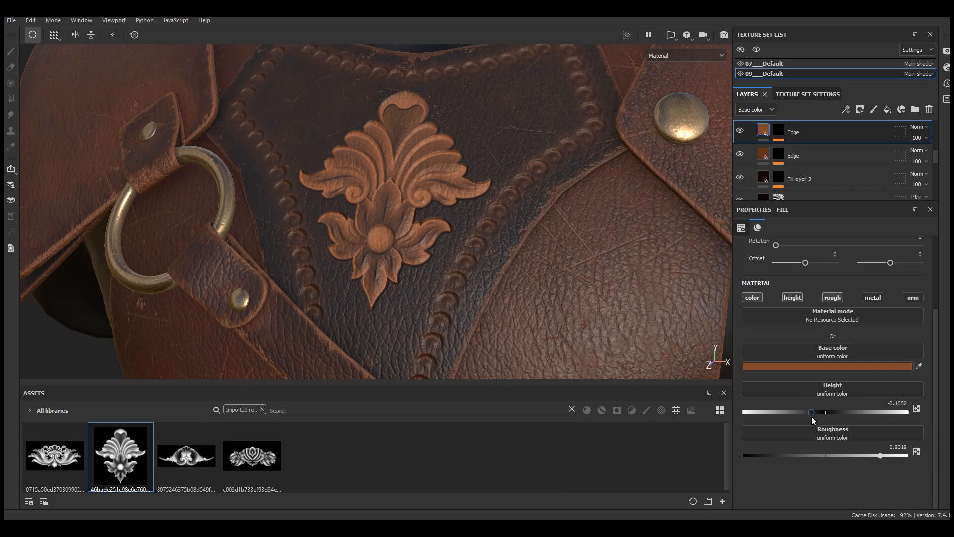
pyautogui.click(890, 455)
# Step: Darken the ornament layer's base colour to brown 532F1B
pyautogui.click(856, 367)
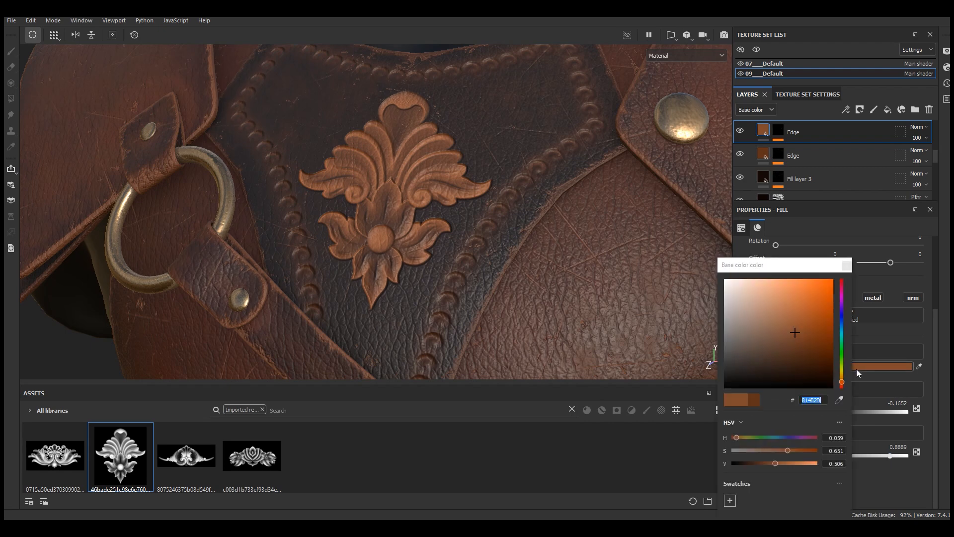
pyautogui.click(764, 462)
pyautogui.click(793, 450)
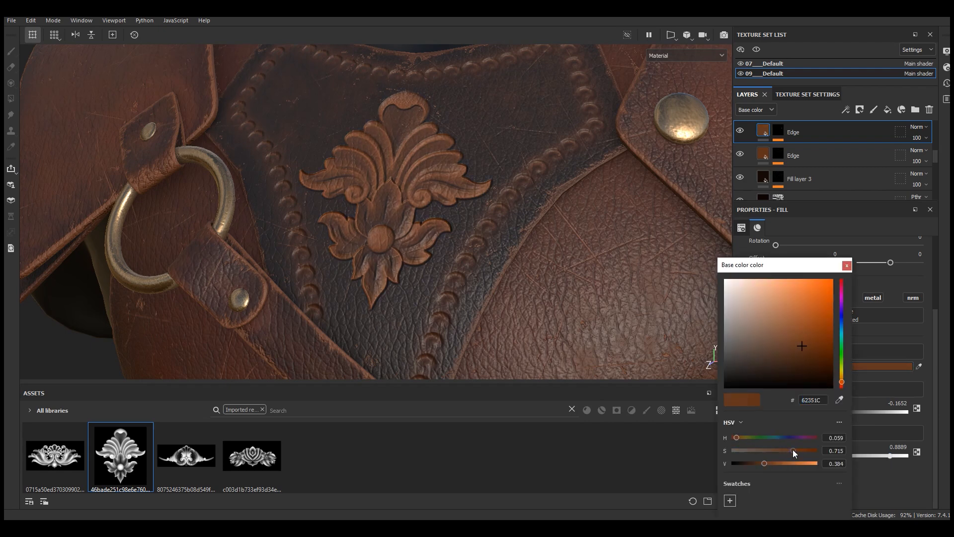
pyautogui.click(759, 462)
pyautogui.moveTo(785, 453); pyautogui.dragTo(780, 451)
pyautogui.click(760, 463)
pyautogui.click(789, 450)
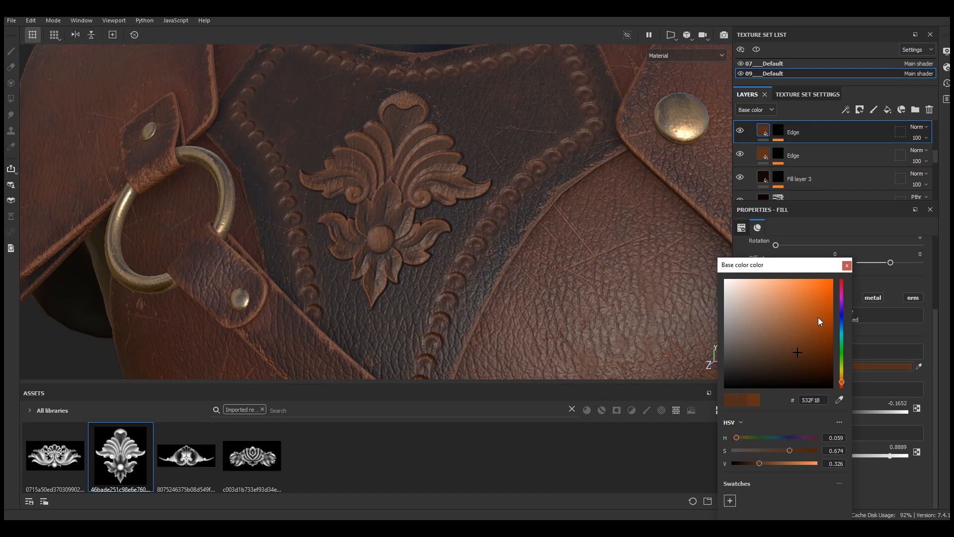
pyautogui.click(846, 266)
pyautogui.scroll(-5, 481, 191)
pyautogui.keyDown('alt'); pyautogui.moveTo(482, 191); pyautogui.dragTo(430, 209); pyautogui.keyUp('alt')
pyautogui.scroll(6, 440, 165)
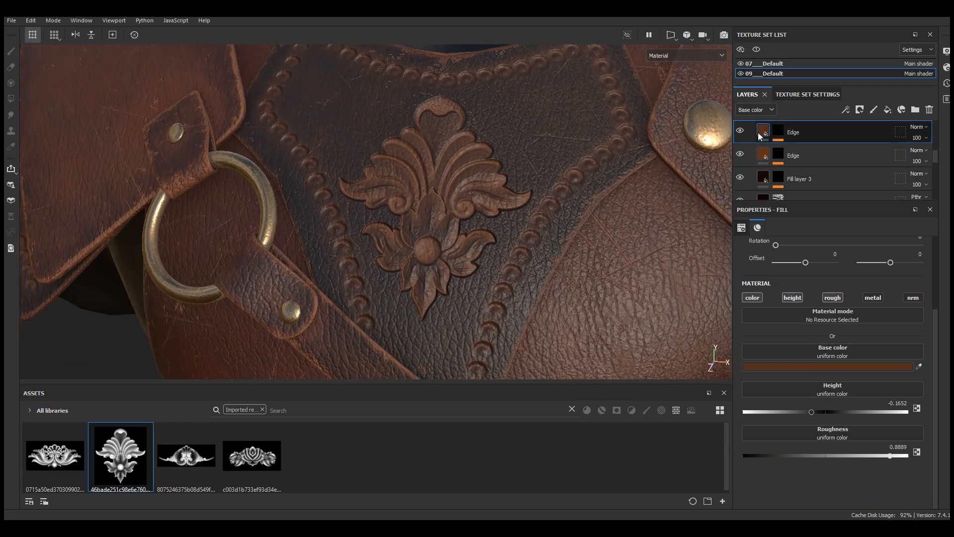
# Step: Move the ornament's Edge layer above the Roughness folder in the layer stack
pyautogui.moveTo(879, 203); pyautogui.dragTo(882, 248)
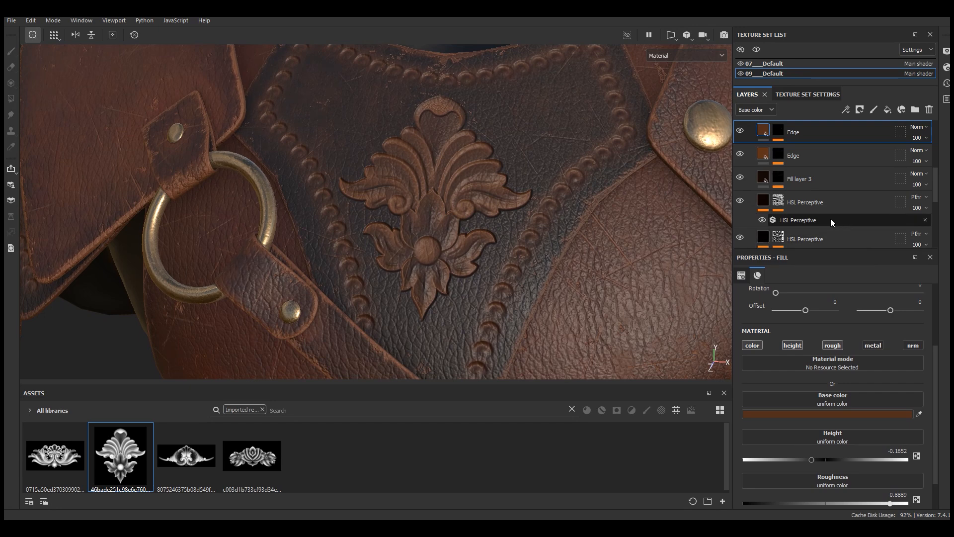
pyautogui.scroll(1, 832, 221)
pyautogui.scroll(2, 939, 169)
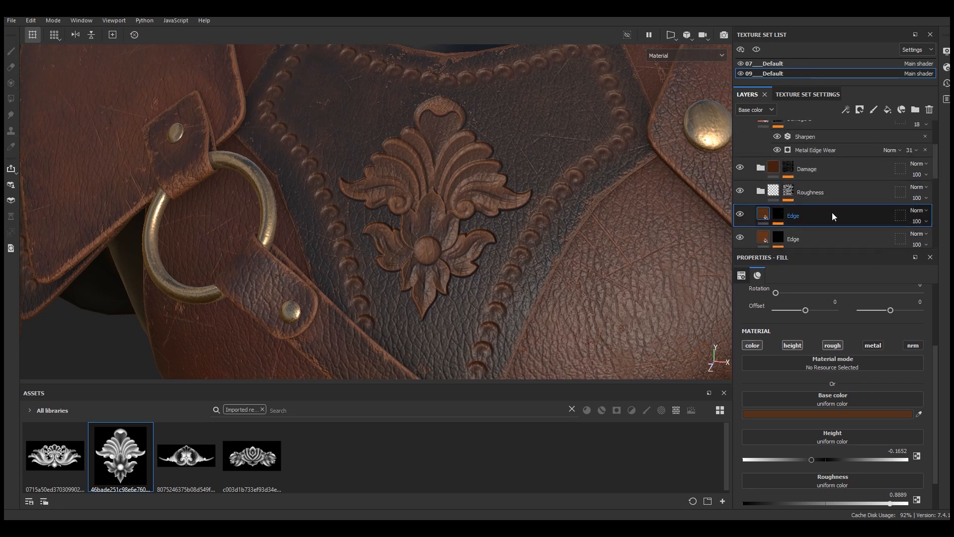
pyautogui.click(739, 191)
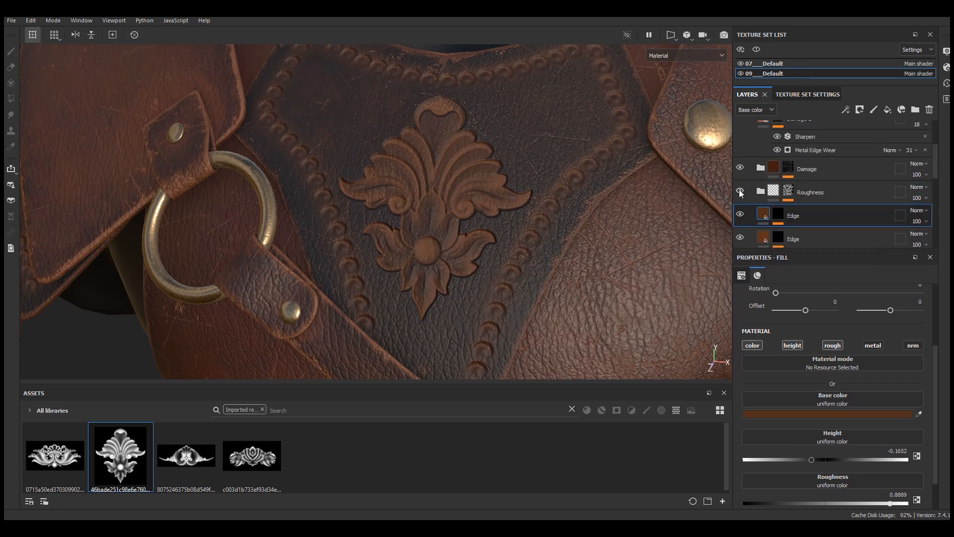
pyautogui.moveTo(766, 215); pyautogui.dragTo(768, 192)
pyautogui.scroll(3, 479, 189)
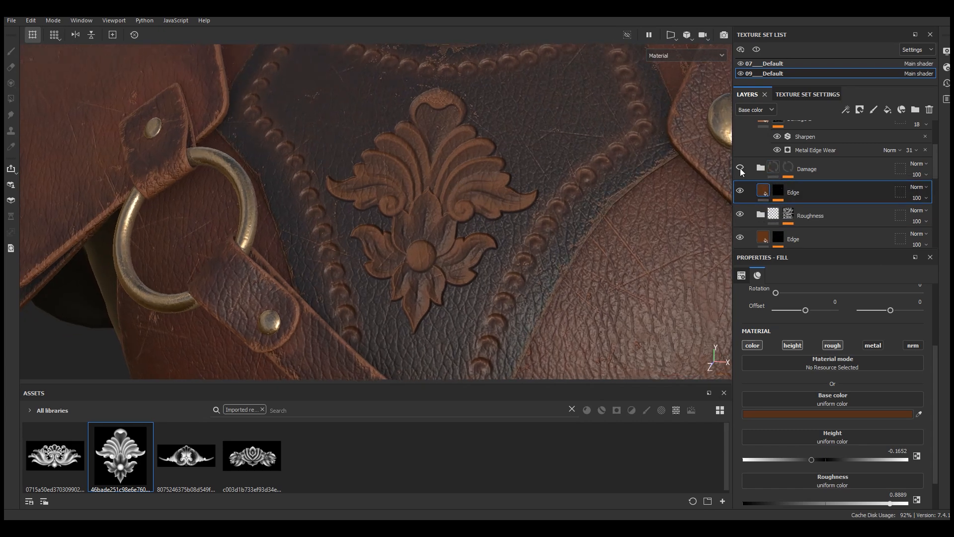
# Step: Add an anchor point above the Paint effect in the ornament Edge layer's mask
pyautogui.click(788, 167)
pyautogui.click(782, 218)
pyautogui.moveTo(815, 247); pyautogui.dragTo(816, 278)
pyautogui.click(816, 235)
pyautogui.click(849, 110)
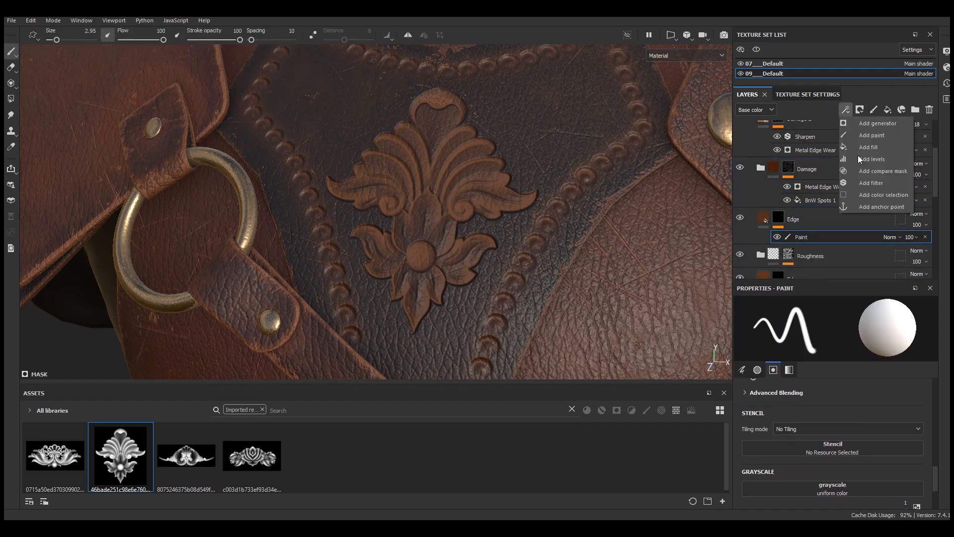
pyautogui.click(875, 207)
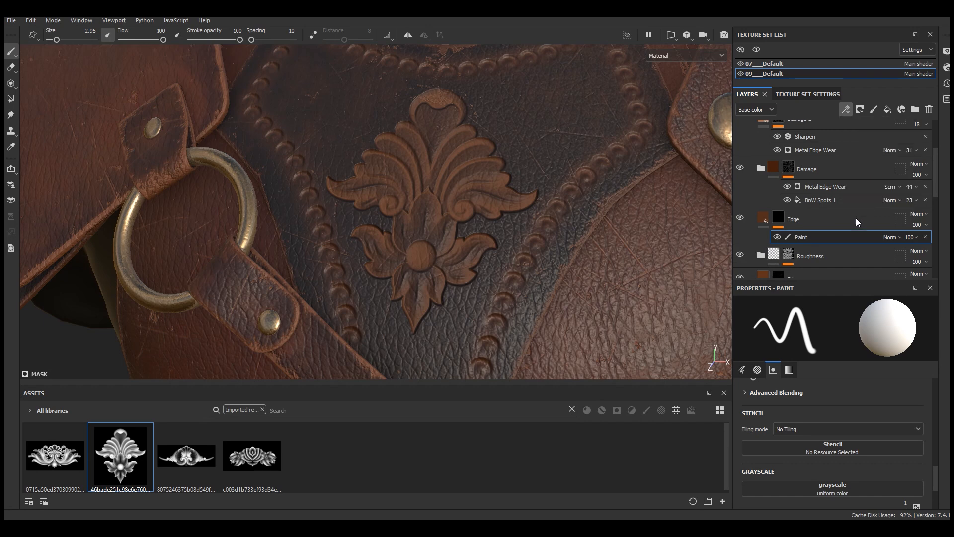
pyautogui.click(741, 216)
pyautogui.click(740, 217)
pyautogui.click(807, 323)
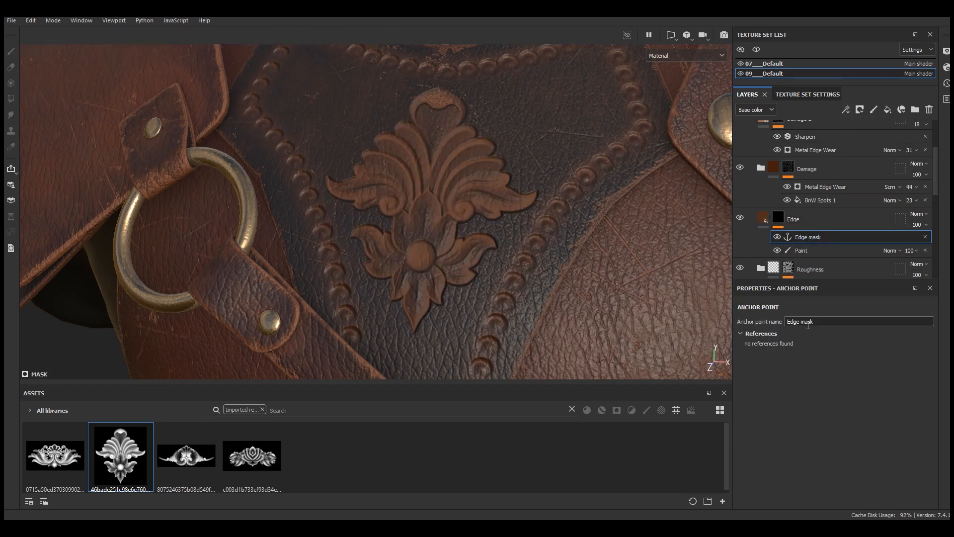
# Step: Add a fill above Metal Edge Wear in the Damage folder's mask, using the Edge mask anchor point and Screen blending
pyautogui.click(867, 187)
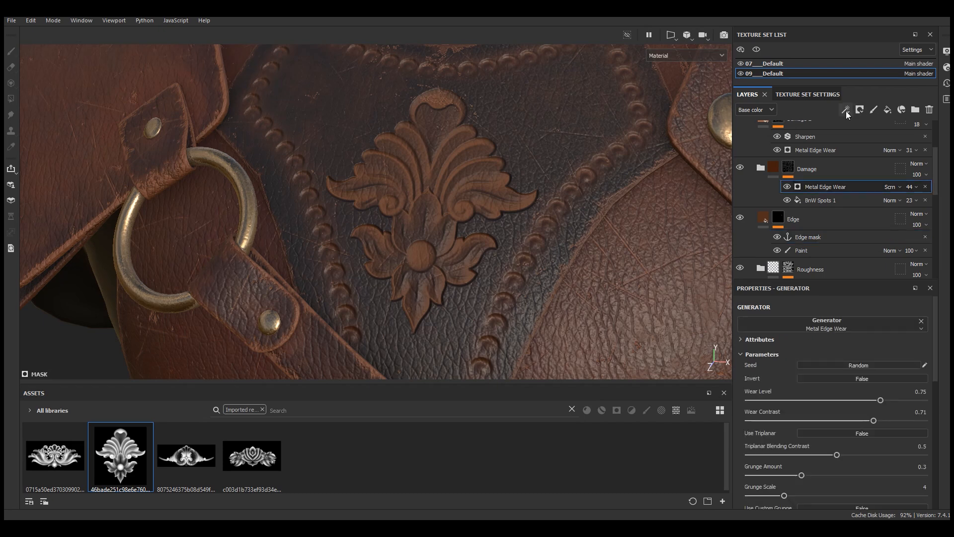
pyautogui.click(847, 111)
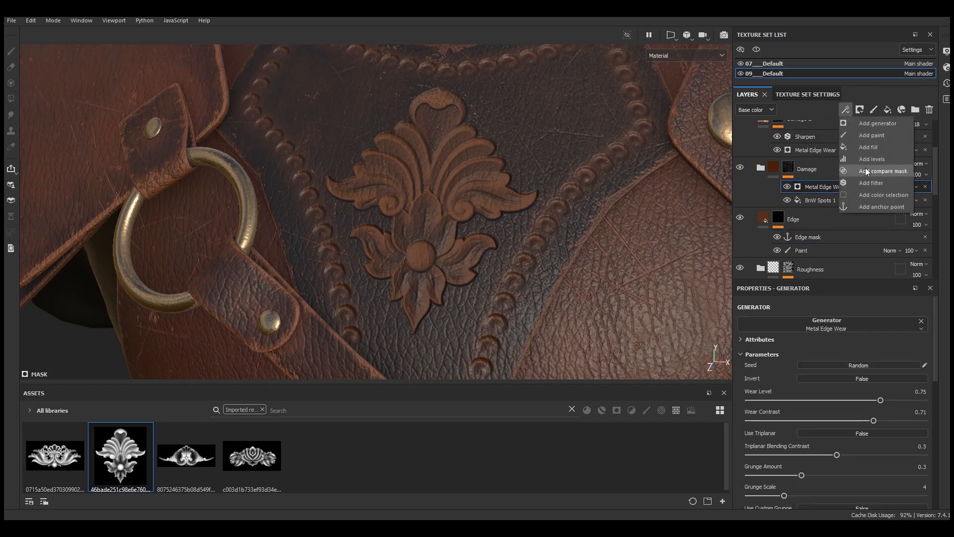
pyautogui.click(868, 147)
pyautogui.click(826, 378)
pyautogui.click(875, 387)
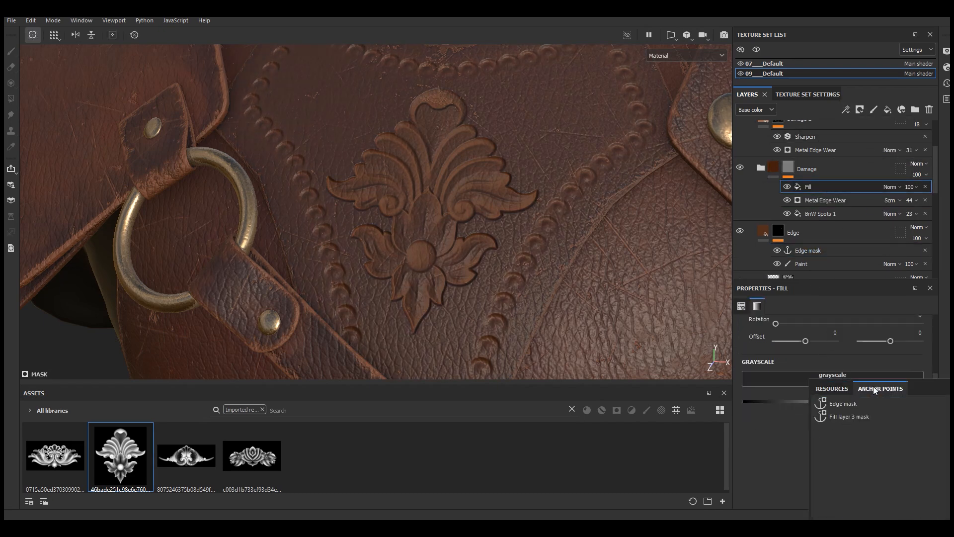
pyautogui.click(839, 402)
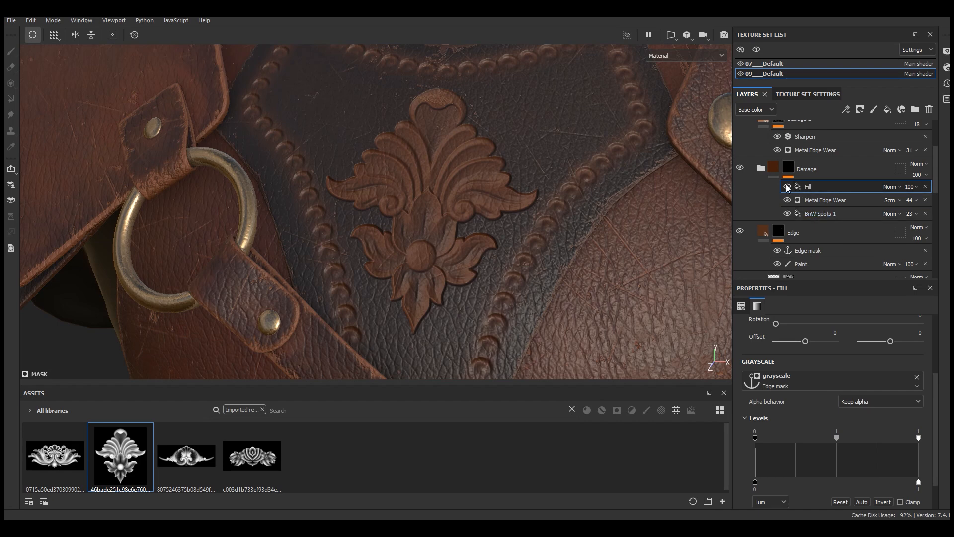
pyautogui.click(895, 186)
pyautogui.click(904, 348)
pyautogui.keyDown('alt'); pyautogui.moveTo(543, 228); pyautogui.dragTo(469, 207); pyautogui.keyUp('alt')
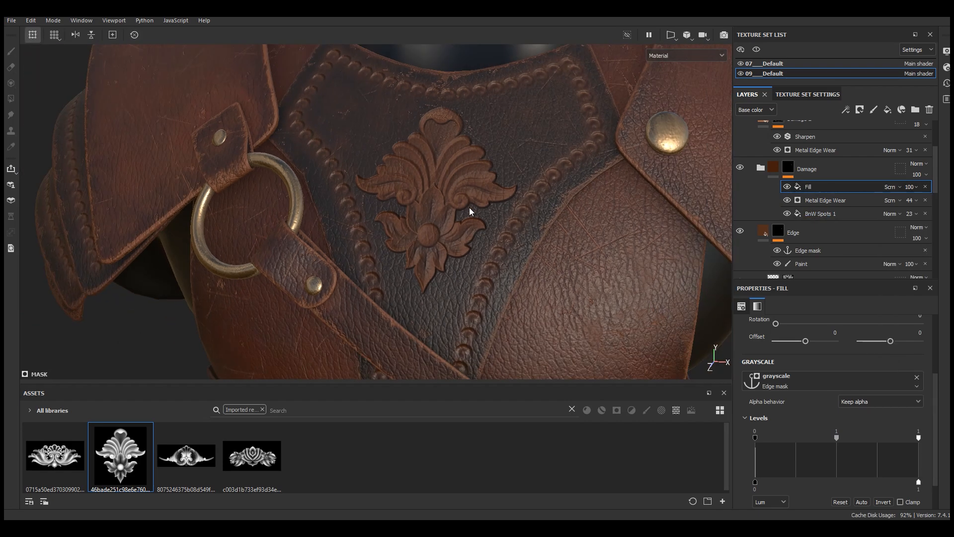
pyautogui.scroll(5, 450, 204)
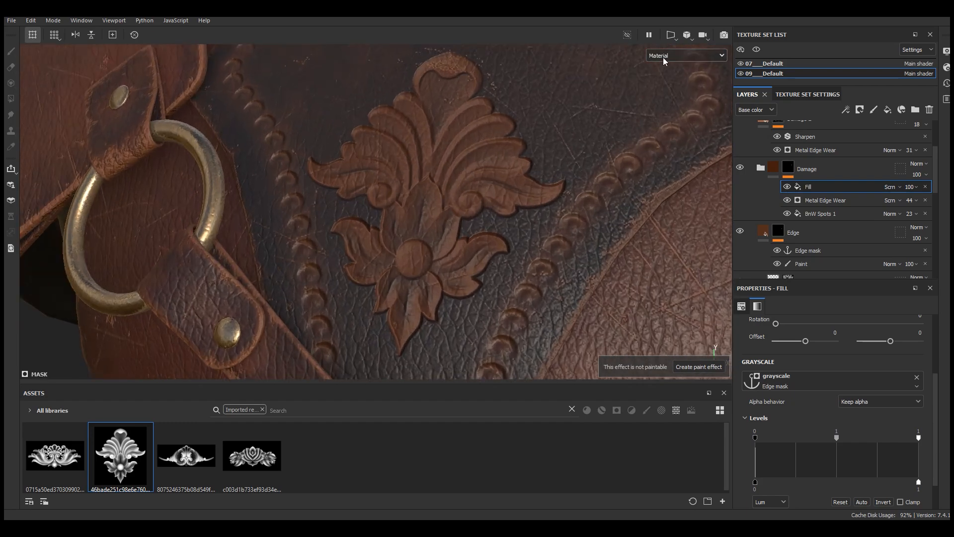
# Step: Display the Damage mask in the viewport and compare it with the anchor-based fill hidden and shown
pyautogui.click(664, 56)
pyautogui.click(671, 149)
pyautogui.click(787, 186)
pyautogui.click(787, 187)
pyautogui.click(787, 186)
pyautogui.click(787, 186)
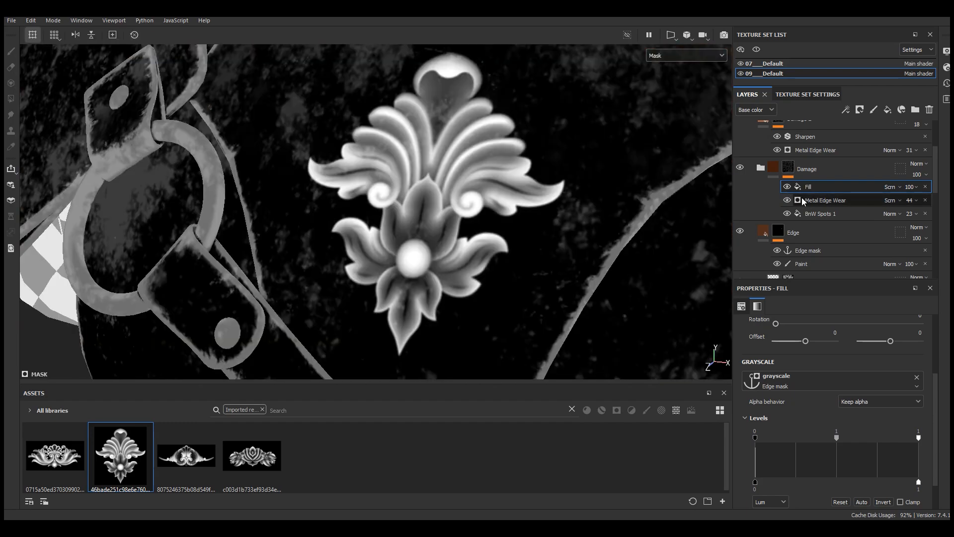
# Step: Raise the contrast of the anchor-based fill with input levels of 0.331 and 0.55, and return to the material view
pyautogui.click(739, 167)
pyautogui.moveTo(918, 437); pyautogui.dragTo(893, 437)
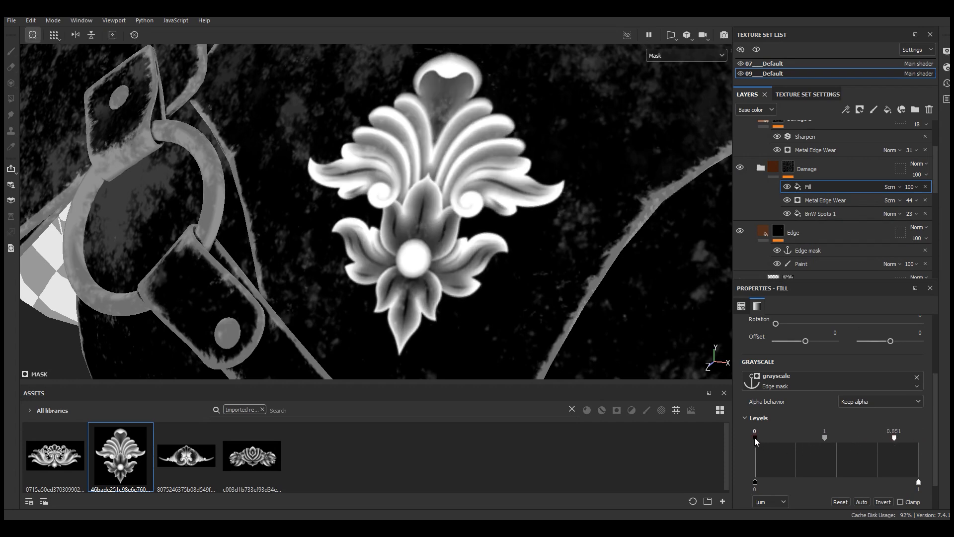
pyautogui.moveTo(755, 437); pyautogui.dragTo(829, 440)
pyautogui.click(696, 55)
pyautogui.click(665, 68)
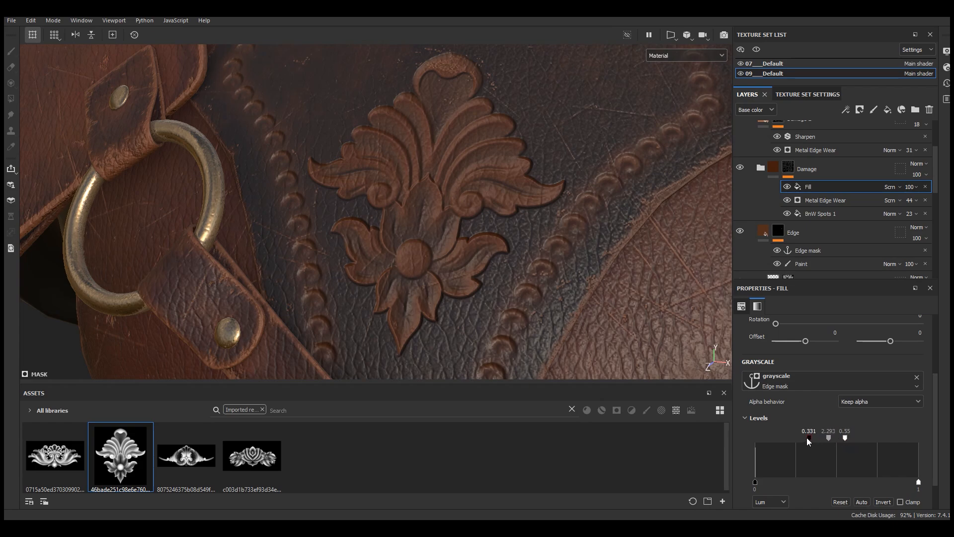
# Step: Hide the anchor-based fill in the Damage mask and set the ornament Edge layer's height to -0.1832
pyautogui.click(787, 186)
pyautogui.click(786, 187)
pyautogui.click(787, 186)
pyautogui.scroll(-5, 492, 209)
pyautogui.keyDown('alt'); pyautogui.moveTo(492, 210); pyautogui.dragTo(553, 252); pyautogui.keyUp('alt')
pyautogui.scroll(5, 458, 232)
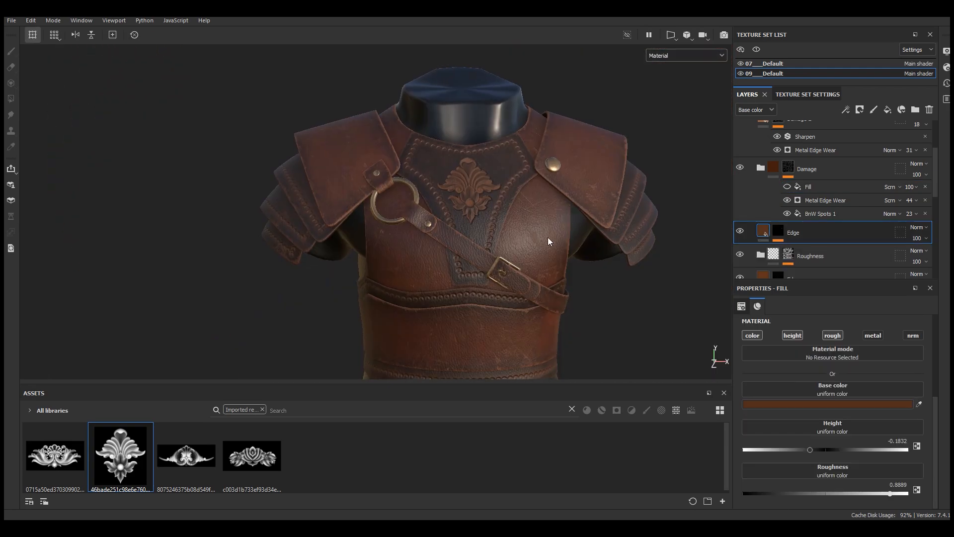
# Step: Inspect the embossed ornaments on the chest, waist and shoulder plates close up and from several angles
pyautogui.keyDown('alt'); pyautogui.moveTo(552, 234); pyautogui.dragTo(495, 189); pyautogui.keyUp('alt')
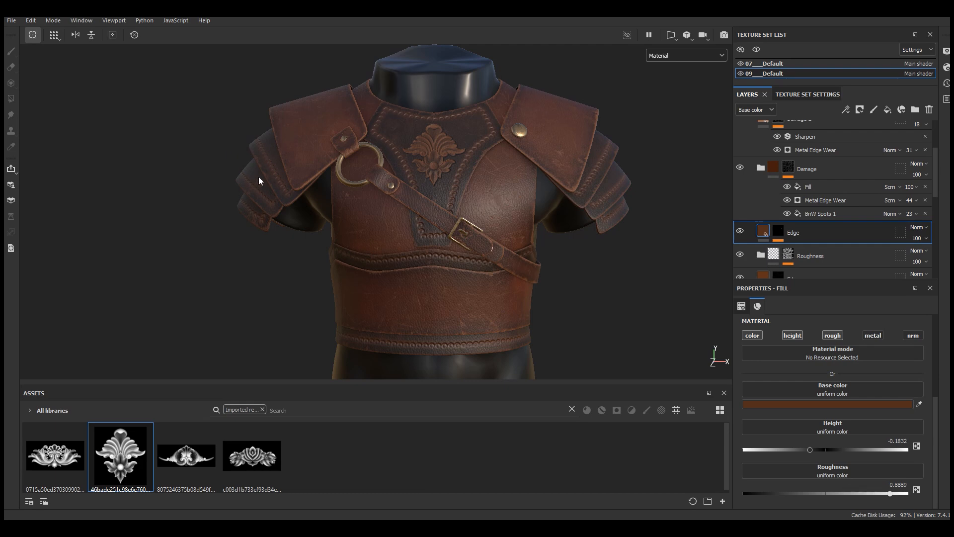
pyautogui.keyDown('alt'); pyautogui.moveTo(471, 311); pyautogui.dragTo(427, 307); pyautogui.keyUp('alt')
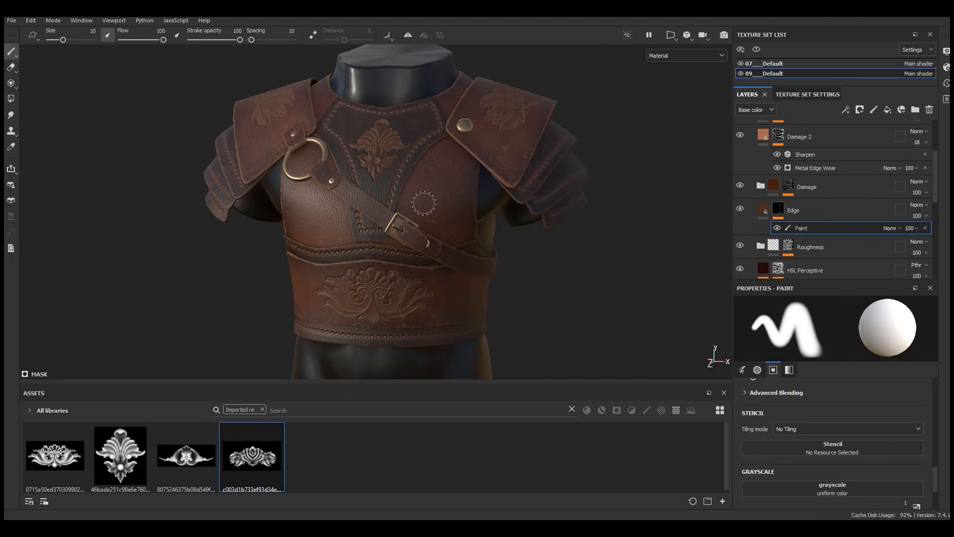
pyautogui.scroll(5, 361, 317)
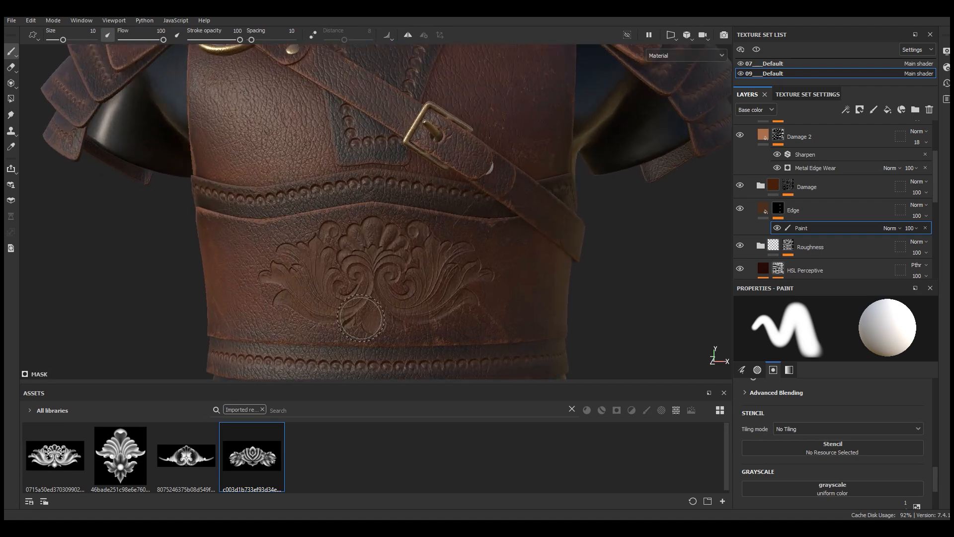
pyautogui.scroll(2, 362, 318)
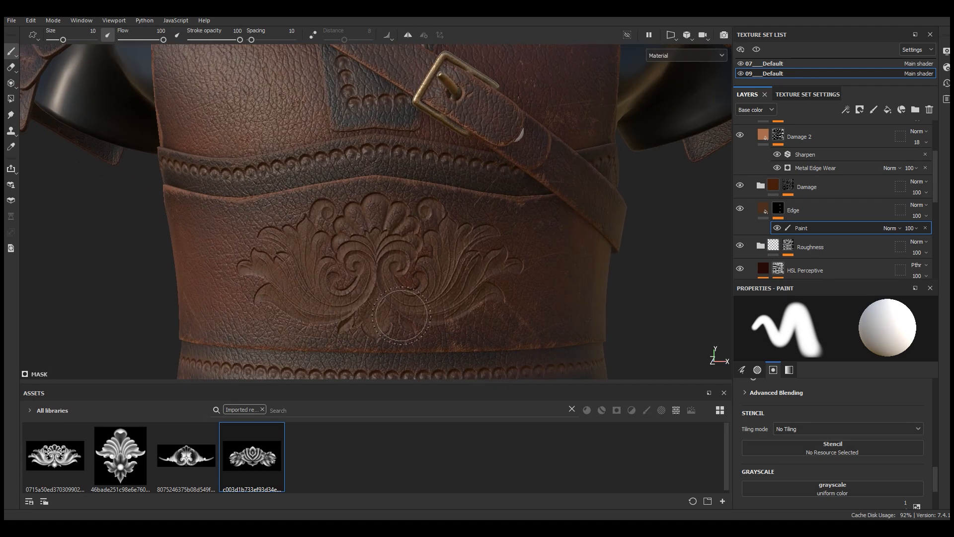
pyautogui.moveTo(160, 458)
pyautogui.scroll(-5, 393, 309)
pyautogui.keyDown('alt'); pyautogui.moveTo(363, 150); pyautogui.dragTo(363, 209, button='middle'); pyautogui.keyUp('alt')
pyautogui.keyDown('alt'); pyautogui.moveTo(366, 211); pyautogui.dragTo(319, 267); pyautogui.keyUp('alt')
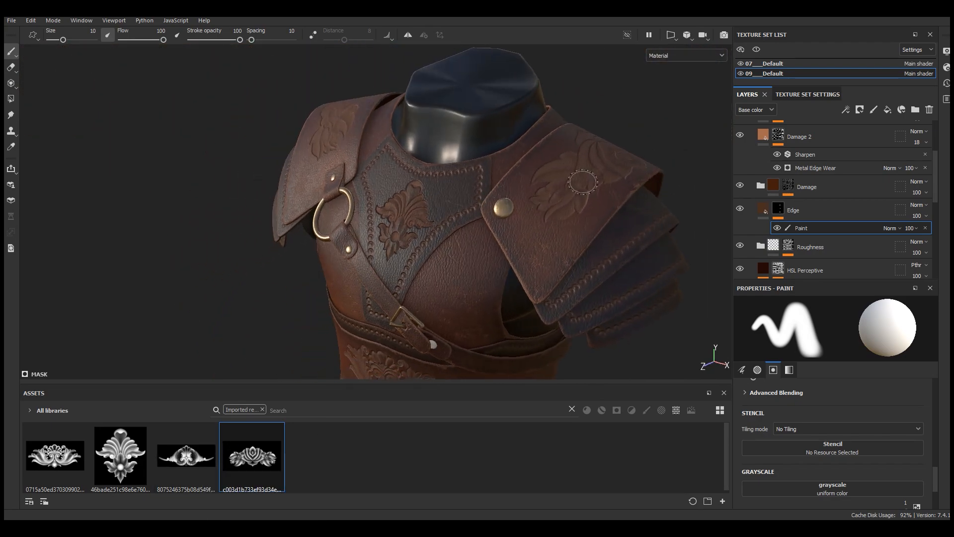
pyautogui.keyDown('alt'); pyautogui.moveTo(327, 156); pyautogui.dragTo(333, 119); pyautogui.keyUp('alt')
pyautogui.scroll(5, 318, 122)
pyautogui.keyDown('alt'); pyautogui.moveTo(666, 234); pyautogui.dragTo(443, 147, button='middle'); pyautogui.keyUp('alt')
pyautogui.scroll(-4, 403, 151)
pyautogui.scroll(-4, 403, 151)
pyautogui.moveTo(475, 230)
pyautogui.keyDown('alt'); pyautogui.mouseDown()
pyautogui.moveTo(431, 240)
pyautogui.moveTo(529, 231)
pyautogui.moveTo(425, 238)
pyautogui.mouseUp(); pyautogui.keyUp('alt')
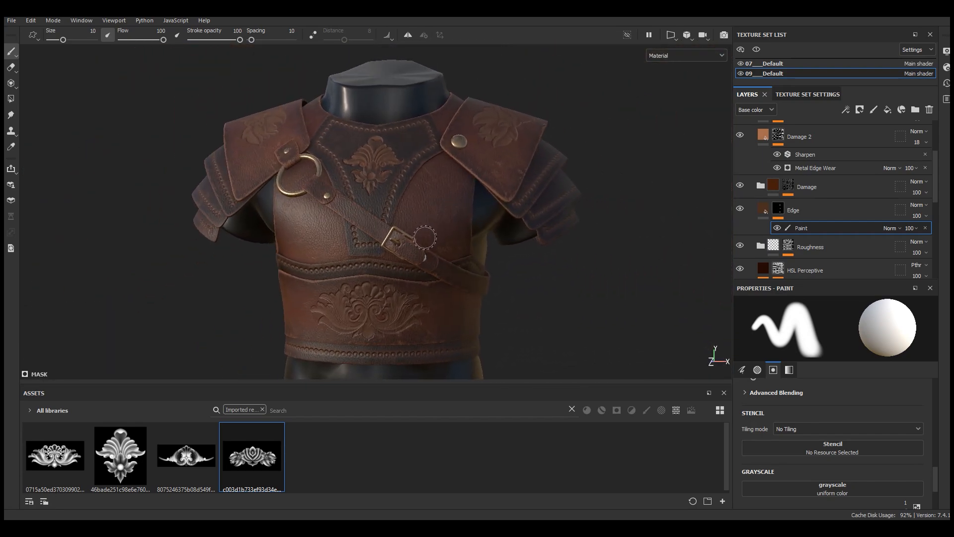
# Step: Select the ornament Edge layer's fill and collapse the Leather 1 folder
pyautogui.click(763, 209)
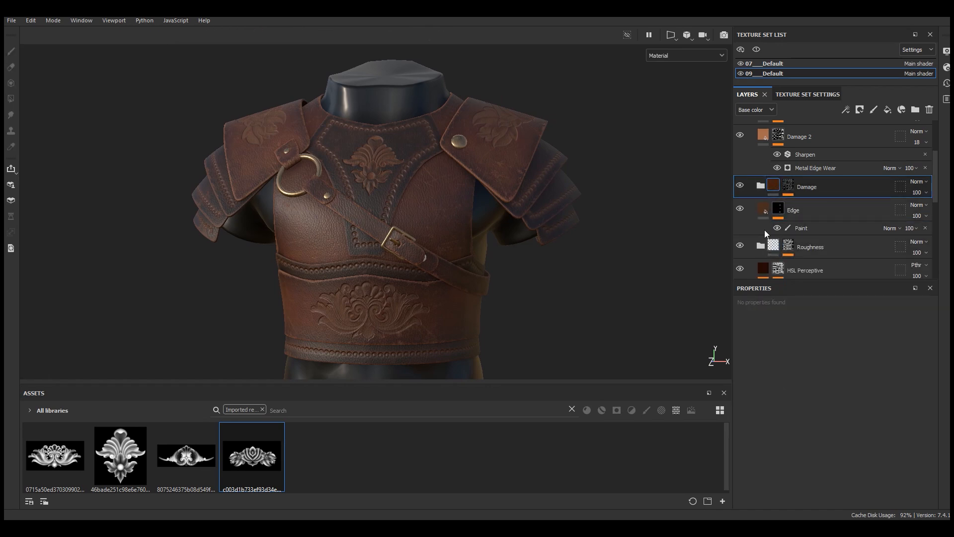
pyautogui.scroll(3, 785, 236)
pyautogui.click(748, 180)
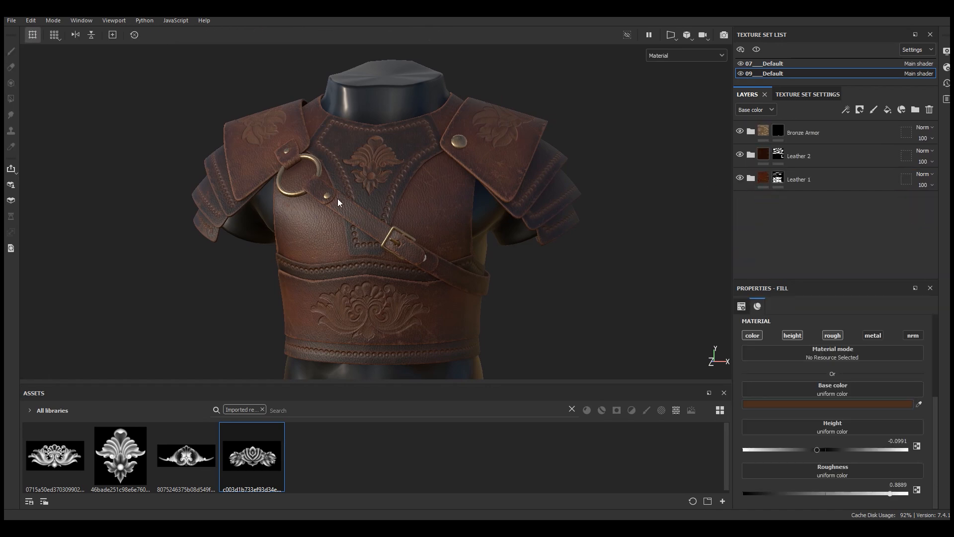
# Step: Examine the leather wear around the chest ornament, strap and buckle, and the waist ornament
pyautogui.scroll(2, 380, 203)
pyautogui.scroll(4, 380, 203)
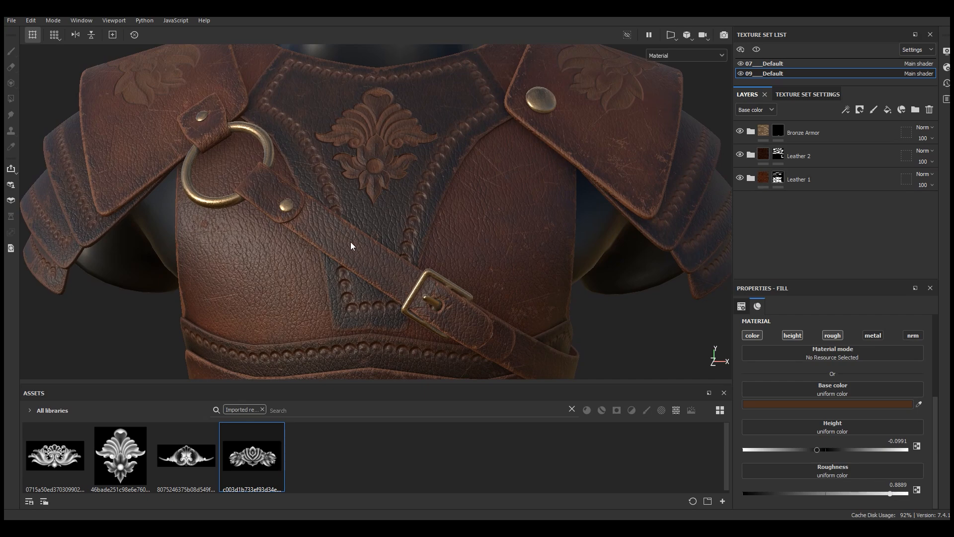
pyautogui.scroll(2, 294, 202)
pyautogui.scroll(-4, 354, 174)
pyautogui.keyDown('alt'); pyautogui.moveTo(354, 171); pyautogui.dragTo(334, 174); pyautogui.keyUp('alt')
pyautogui.keyDown('alt'); pyautogui.moveTo(382, 343); pyautogui.dragTo(393, 272, button='middle'); pyautogui.keyUp('alt')
pyautogui.scroll(2, 392, 273)
pyautogui.scroll(3, 393, 272)
pyautogui.keyDown('alt'); pyautogui.moveTo(408, 274); pyautogui.dragTo(450, 270); pyautogui.keyUp('alt')
pyautogui.scroll(-4, 379, 328)
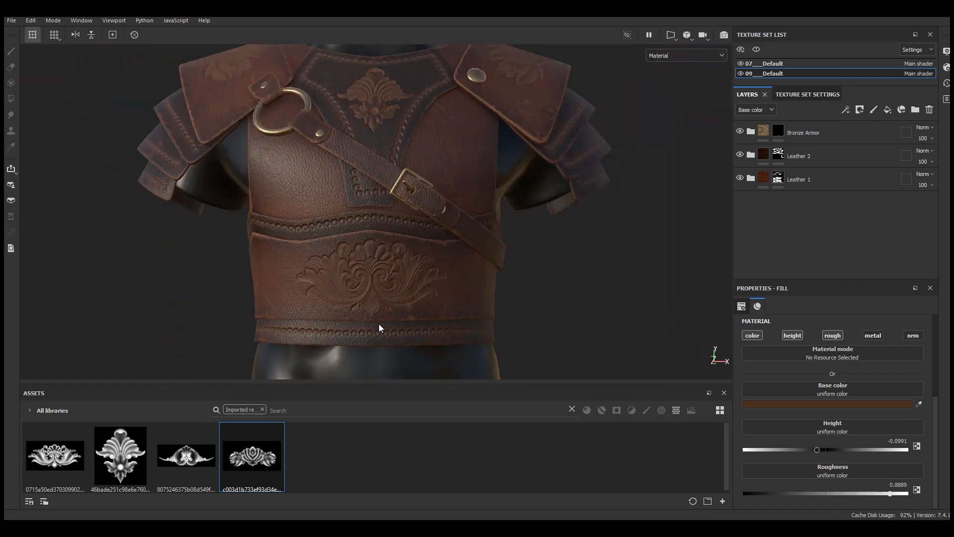
# Step: Add a paint layer above the Leather 2 folder and name it Stitches
pyautogui.click(804, 157)
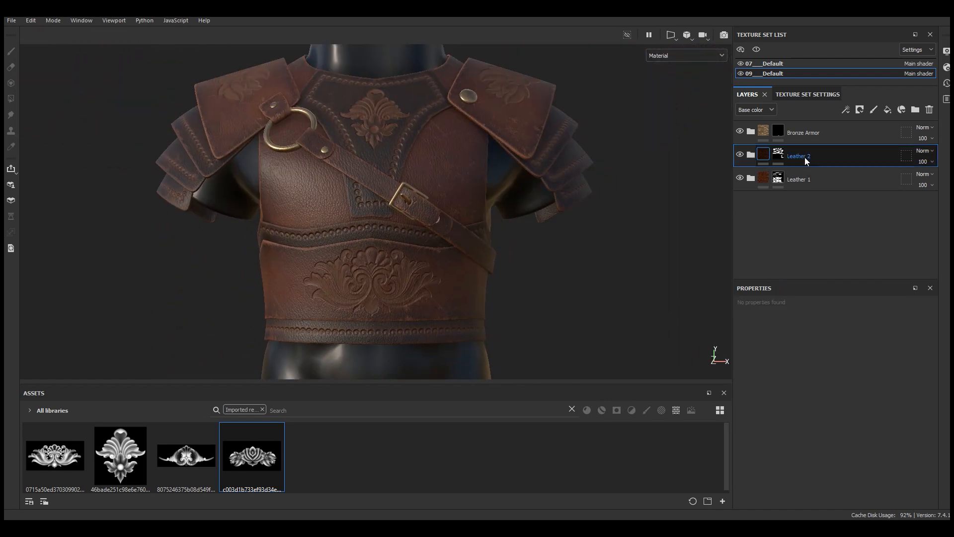
pyautogui.click(872, 111)
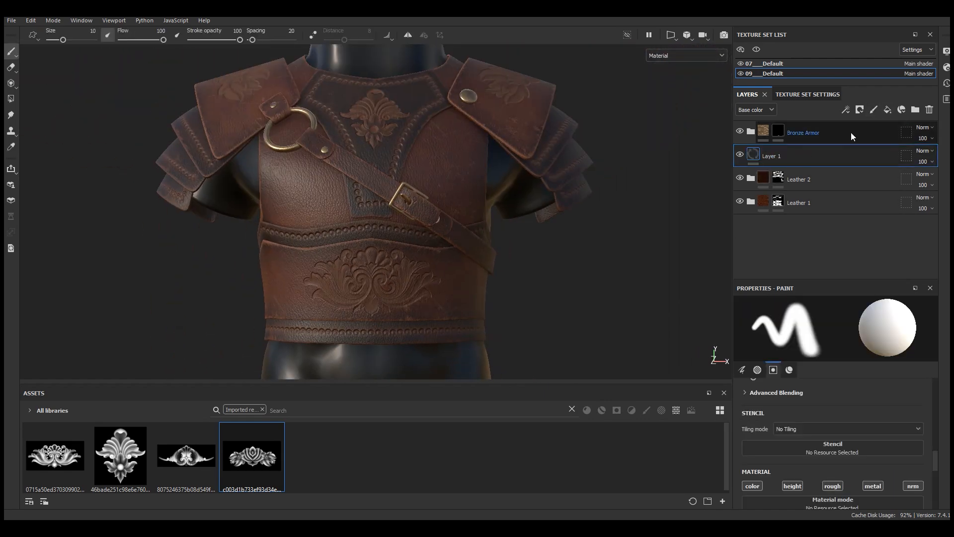
pyautogui.doubleClick(779, 157)
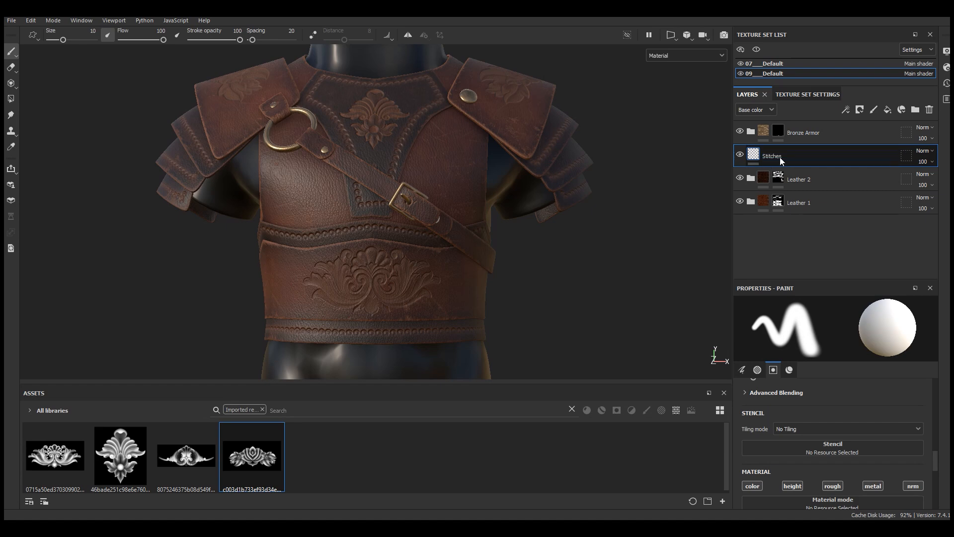
pyautogui.press('Return')
# Step: Filter the asset library to brushes and load the Stitches Straight brush for the Stitches layer
pyautogui.scroll(3, 423, 219)
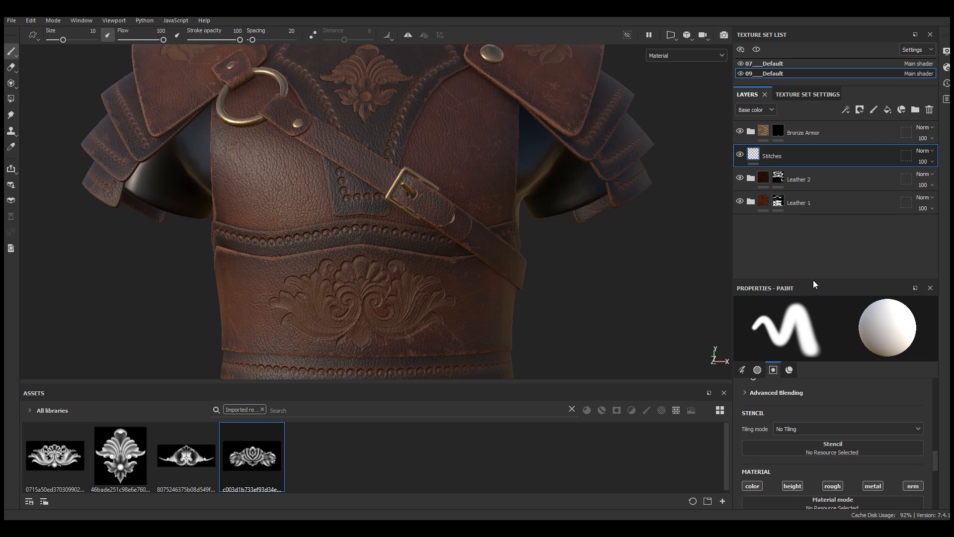
pyautogui.moveTo(812, 280); pyautogui.dragTo(813, 203)
pyautogui.moveTo(545, 383); pyautogui.dragTo(551, 322)
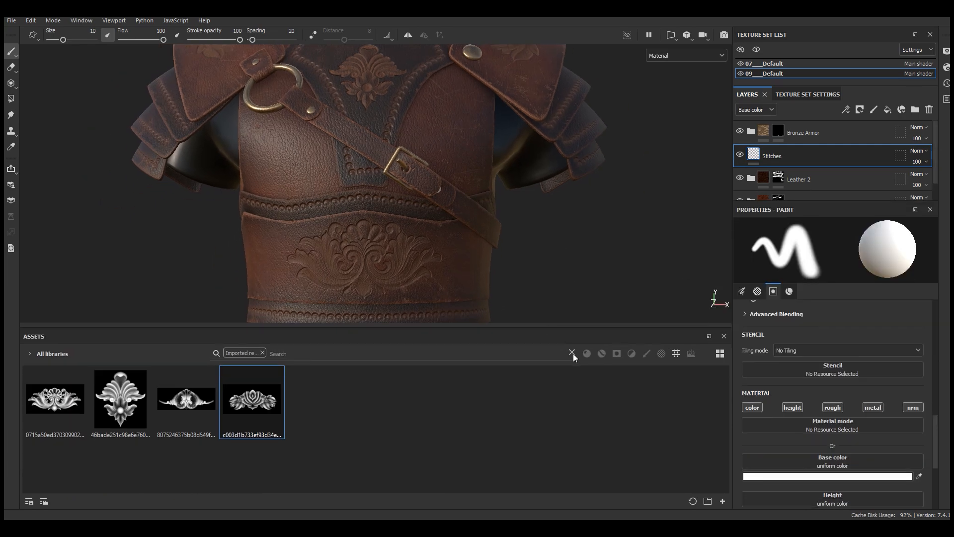
pyautogui.click(262, 352)
pyautogui.click(646, 354)
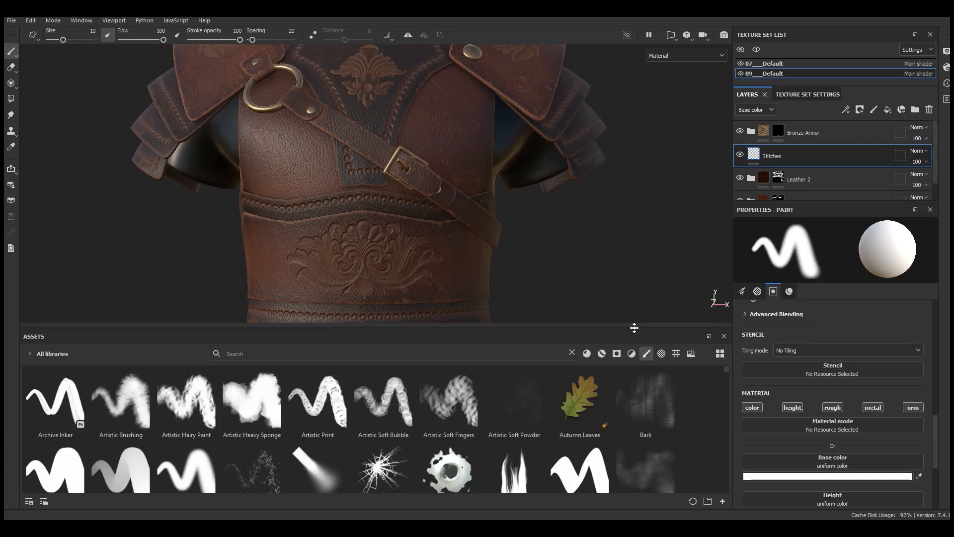
pyautogui.moveTo(550, 326); pyautogui.dragTo(550, 229)
pyautogui.scroll(-15, 621, 398)
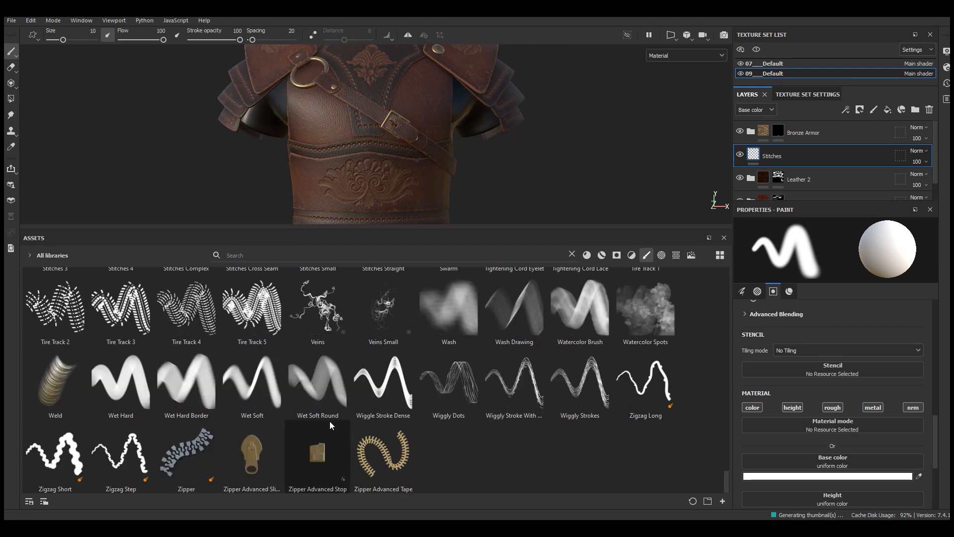
pyautogui.scroll(3, 368, 425)
pyautogui.click(387, 454)
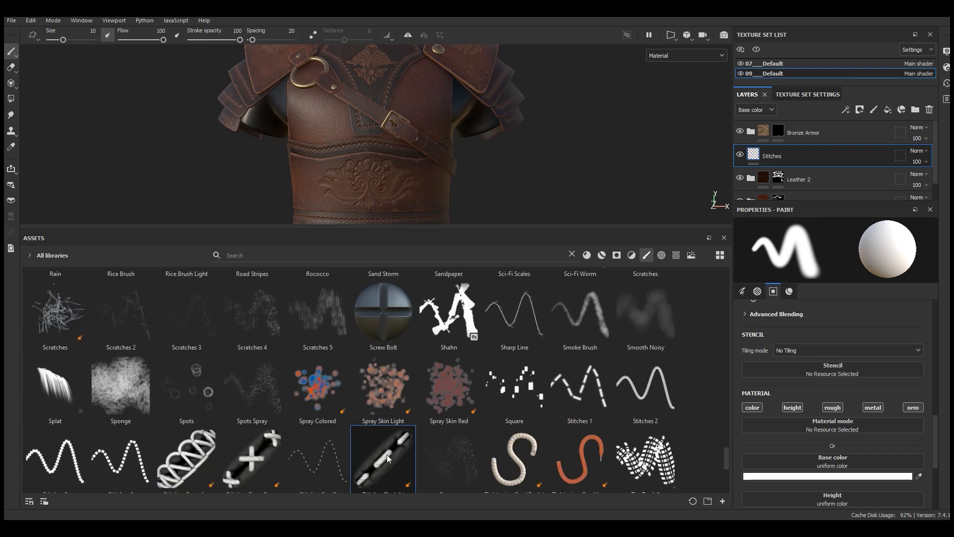
pyautogui.moveTo(445, 230); pyautogui.dragTo(443, 382)
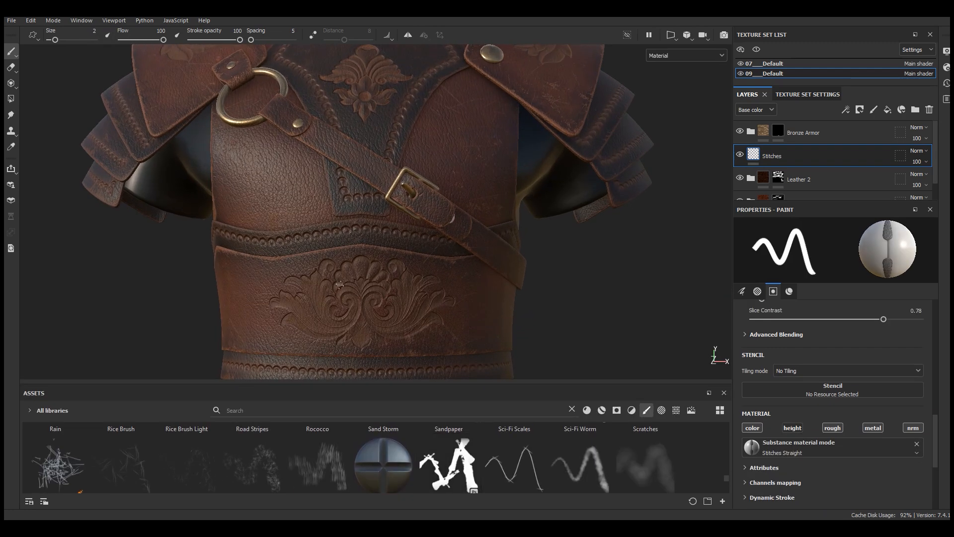
# Step: Try a straight line of stitches along the lower outer edge of the shoulder plate with the bronze stud
pyautogui.scroll(3, 408, 342)
pyautogui.keyDown('alt'); pyautogui.moveTo(393, 350); pyautogui.dragTo(418, 300, button='middle'); pyautogui.keyUp('alt')
pyautogui.keyDown('alt'); pyautogui.moveTo(406, 131); pyautogui.dragTo(449, 223, button='middle'); pyautogui.keyUp('alt')
pyautogui.moveTo(449, 223)
pyautogui.keyDown('alt'); pyautogui.mouseDown()
pyautogui.moveTo(333, 264)
pyautogui.moveTo(438, 212)
pyautogui.mouseUp(); pyautogui.keyUp('alt')
pyautogui.keyDown('alt'); pyautogui.moveTo(439, 212); pyautogui.dragTo(350, 276, button='middle'); pyautogui.keyUp('alt')
pyautogui.scroll(2, 377, 264)
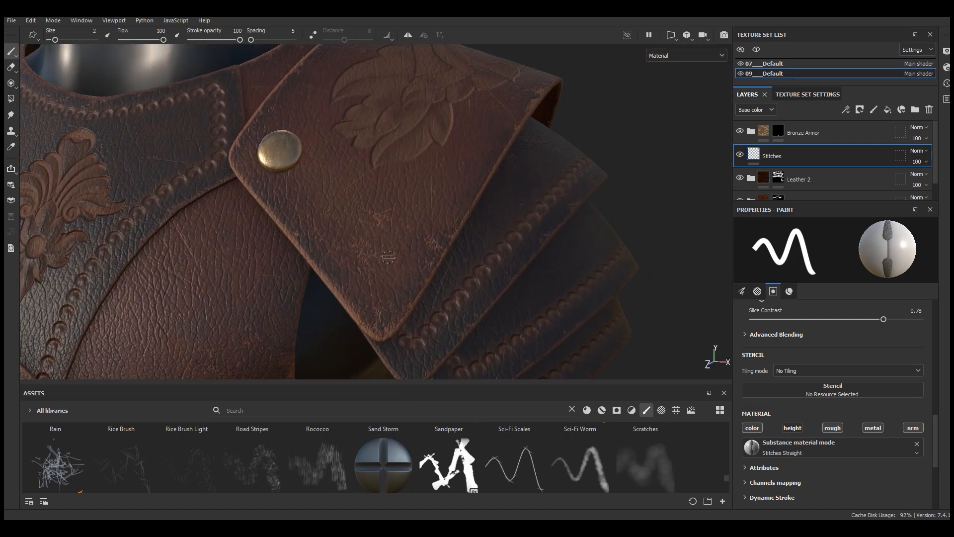
pyautogui.keyDown('shift'); pyautogui.moveTo(386, 258); pyautogui.dragTo(405, 257, button='right'); pyautogui.keyUp('shift')
pyautogui.keyDown('alt'); pyautogui.moveTo(368, 272); pyautogui.dragTo(396, 280); pyautogui.keyUp('alt')
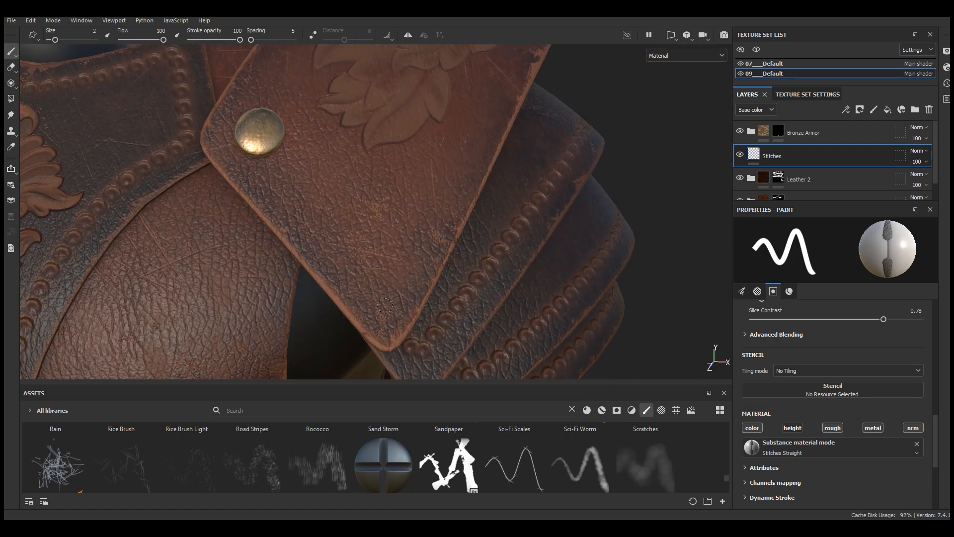
pyautogui.keyDown('shift'); pyautogui.click(450, 184); pyautogui.keyUp('shift')
# Step: Set the stitches' base colour to brown 713C1C and try it with a stroke along the shoulder plate's edge
pyautogui.scroll(-3, 880, 425)
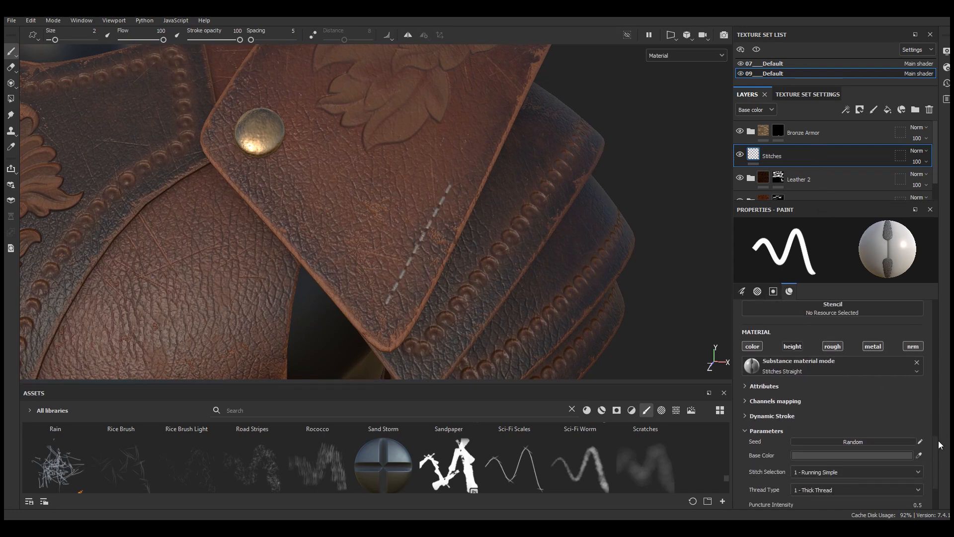
pyautogui.click(868, 407)
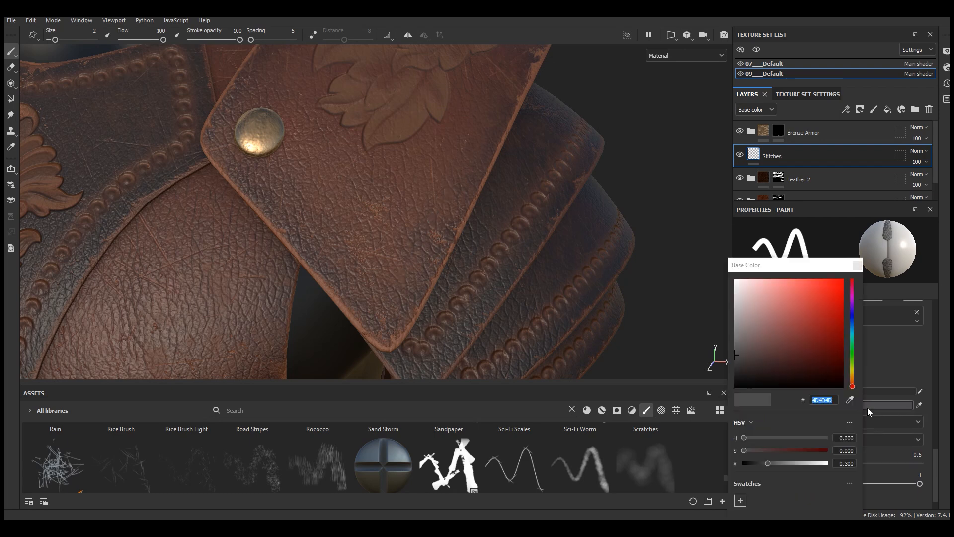
pyautogui.click(852, 381)
pyautogui.moveTo(831, 345); pyautogui.dragTo(815, 338)
pyautogui.click(856, 266)
pyautogui.moveTo(391, 279); pyautogui.dragTo(444, 192)
pyautogui.hotkey('ctrl', 'z')
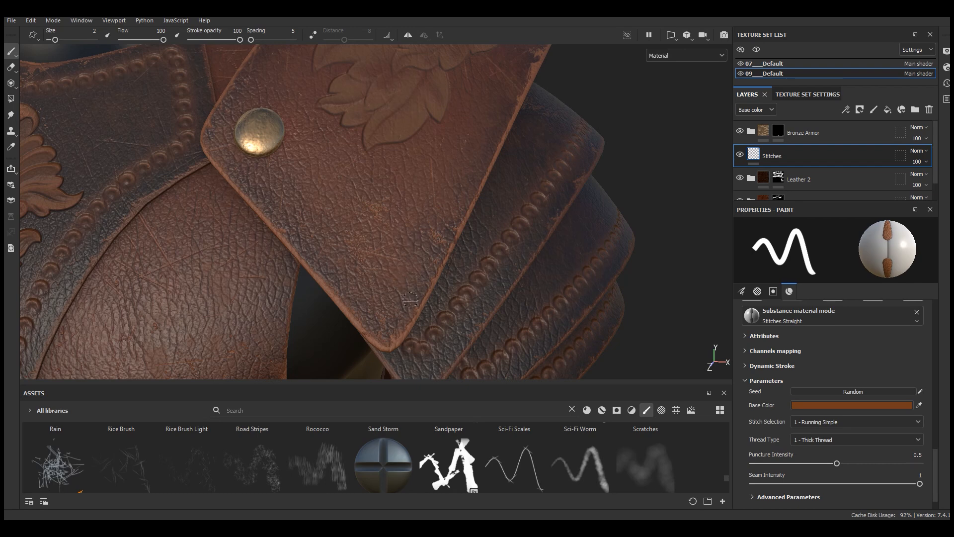
# Step: Darken the stitches' brown base colour slightly and raise the puncture intensity to 1
pyautogui.click(854, 403)
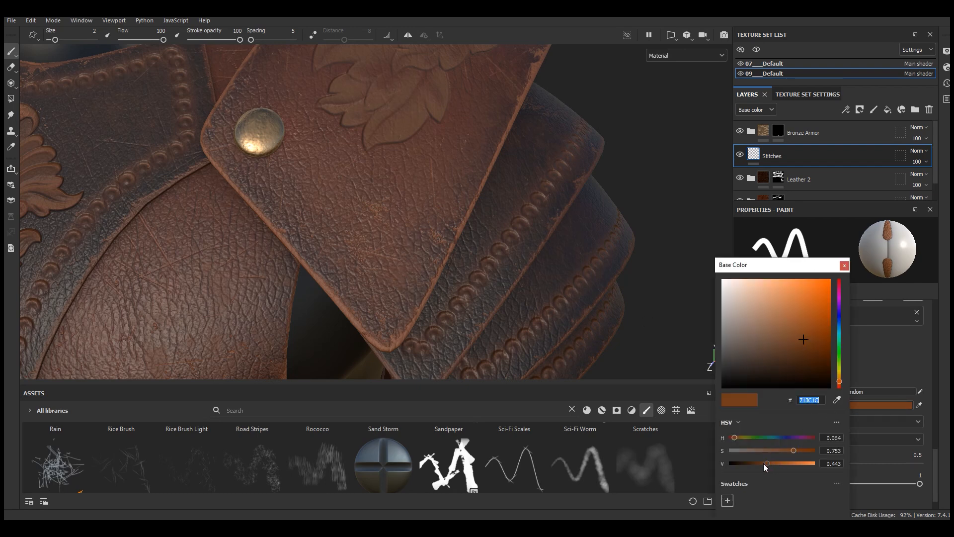
pyautogui.click(844, 265)
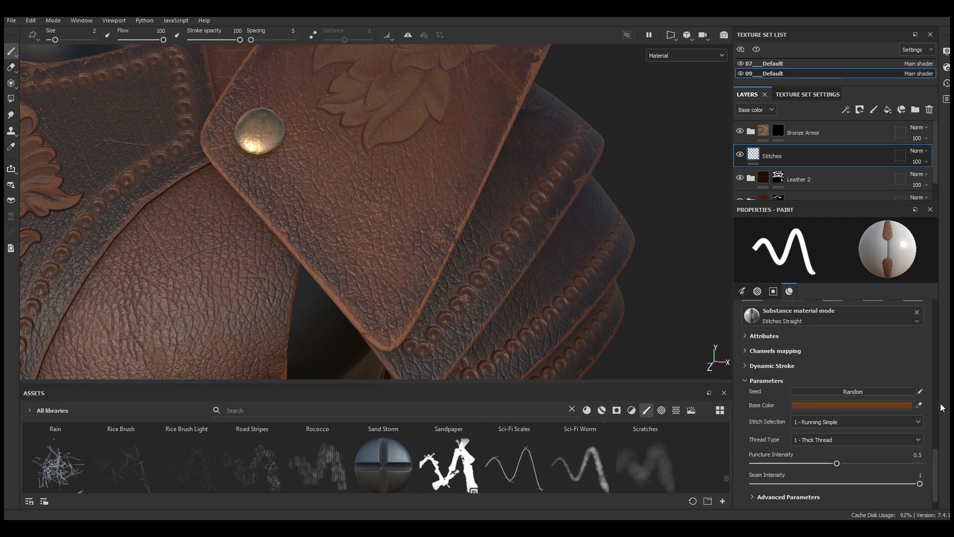
pyautogui.scroll(-2, 935, 461)
pyautogui.moveTo(879, 436); pyautogui.dragTo(940, 438)
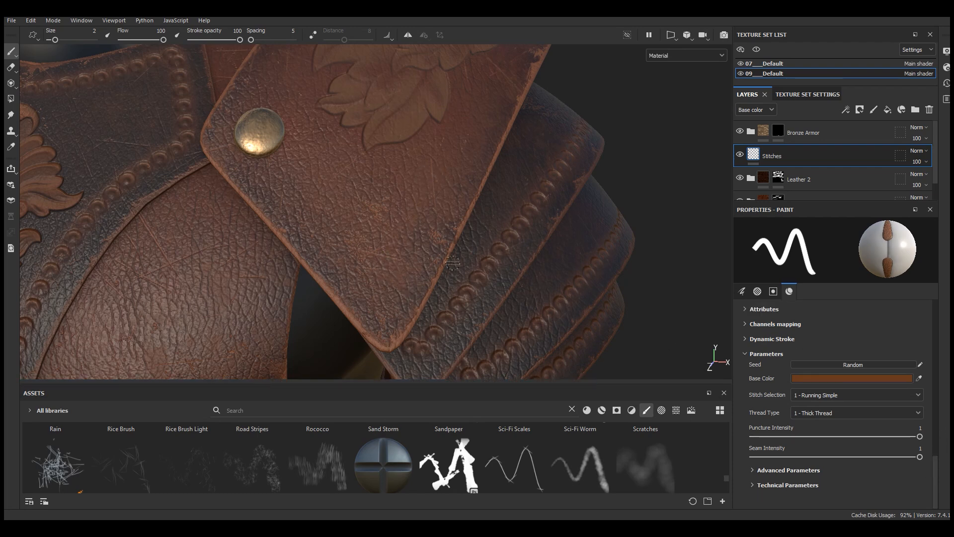
# Step: Try the 2 - Running Double stitch against 1 - Running Simple with strokes on the shoulder plate, undoing both
pyautogui.click(826, 395)
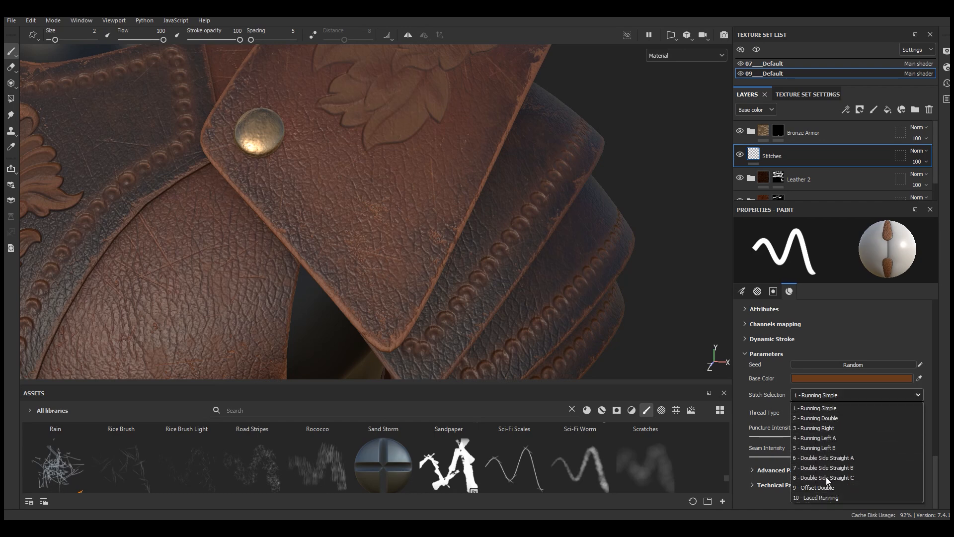
pyautogui.click(827, 418)
pyautogui.moveTo(457, 179); pyautogui.dragTo(410, 282)
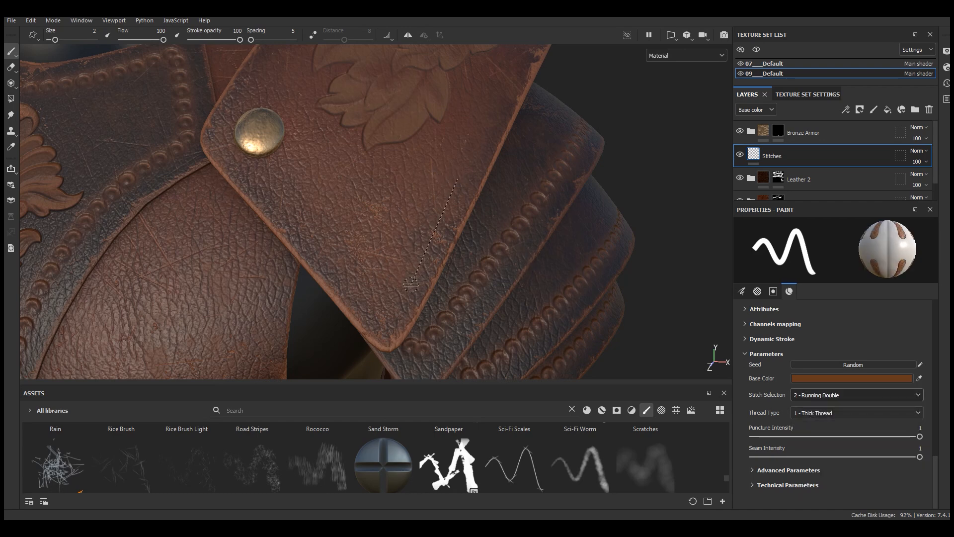
pyautogui.hotkey('ctrl', 'z')
pyautogui.click(840, 395)
pyautogui.click(827, 406)
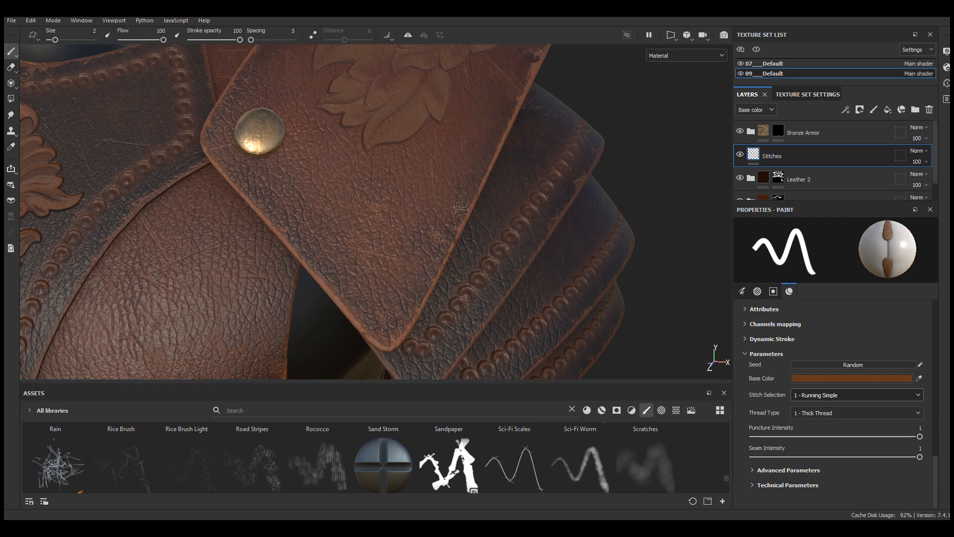
pyautogui.moveTo(457, 197); pyautogui.dragTo(409, 295)
pyautogui.hotkey('ctrl', 'z')
# Step: Set the thread type to 3 - Twisted Thread, testing it with a stroke on the shoulder plate that is undone
pyautogui.click(823, 413)
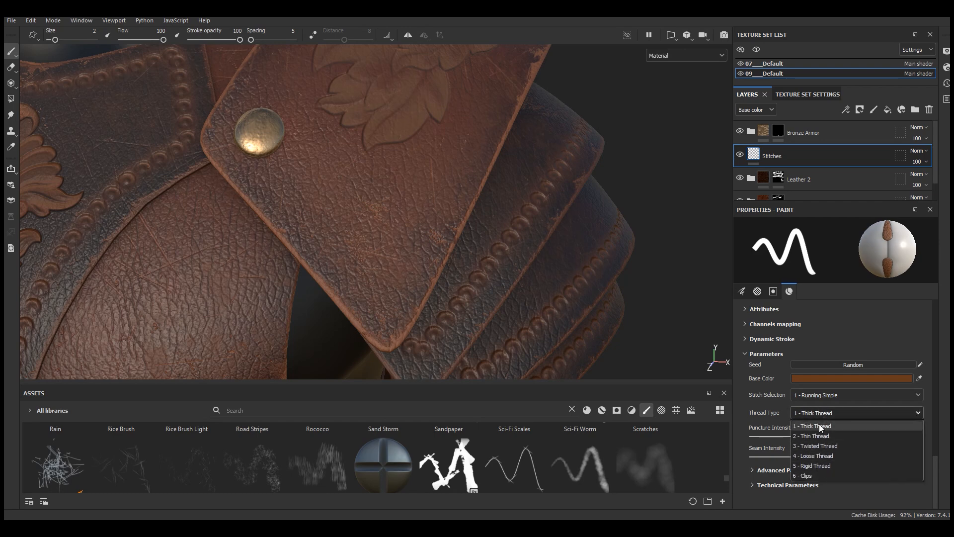
pyautogui.click(818, 435)
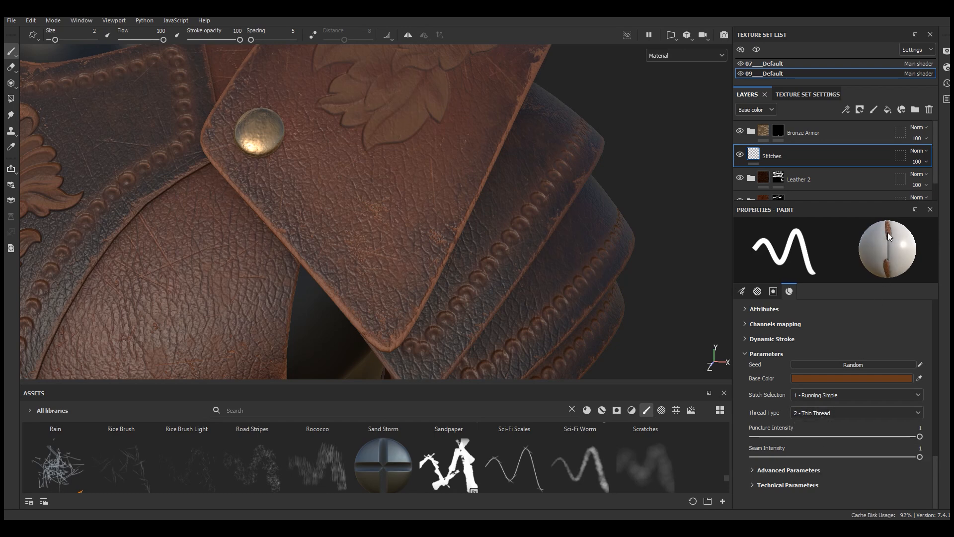
pyautogui.click(809, 412)
pyautogui.click(810, 445)
pyautogui.moveTo(444, 187); pyautogui.dragTo(400, 285)
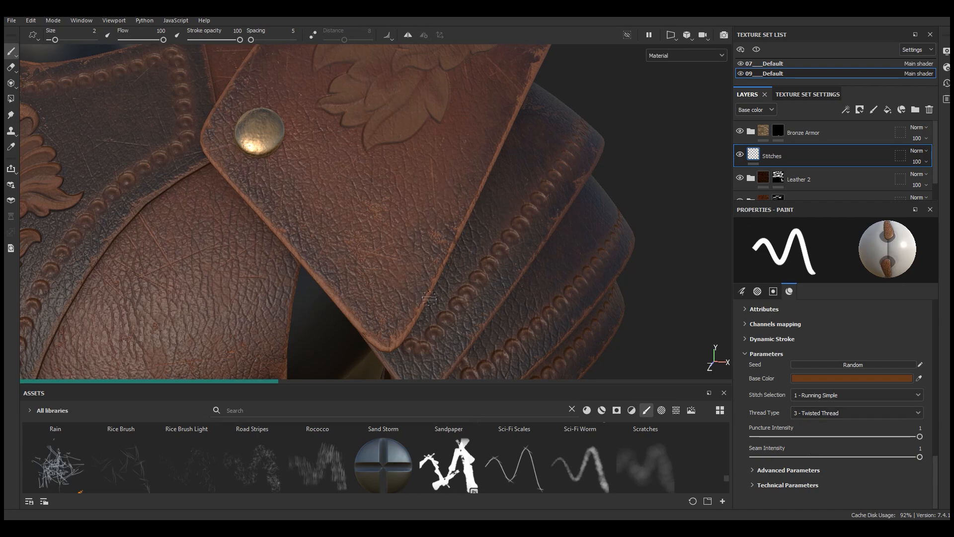
pyautogui.hotkey('ctrl', 'z')
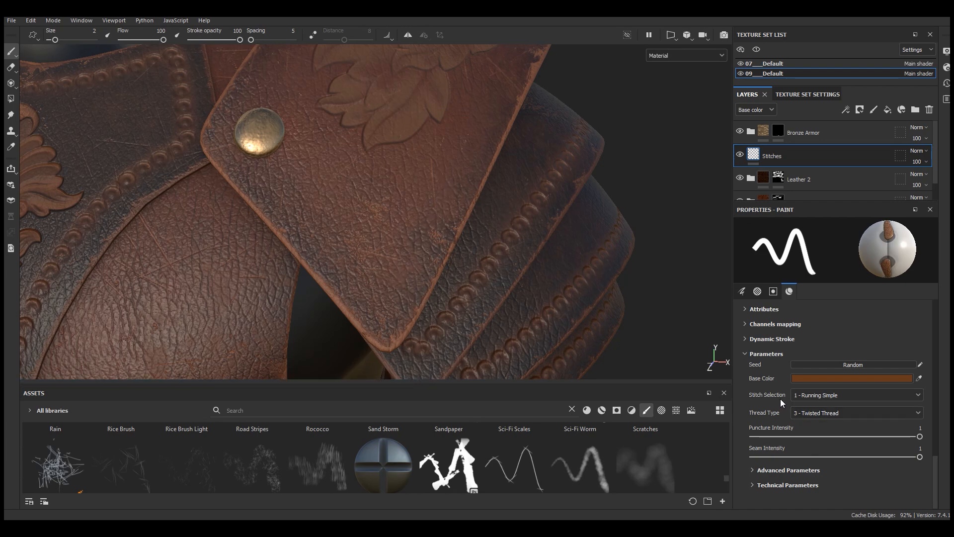
pyautogui.click(828, 413)
pyautogui.click(809, 444)
# Step: Set the stitch size width to 0.55 and length to 0.63, trying them with a stroke near the shoulder plate's edge
pyautogui.click(793, 470)
pyautogui.scroll(-3, 806, 449)
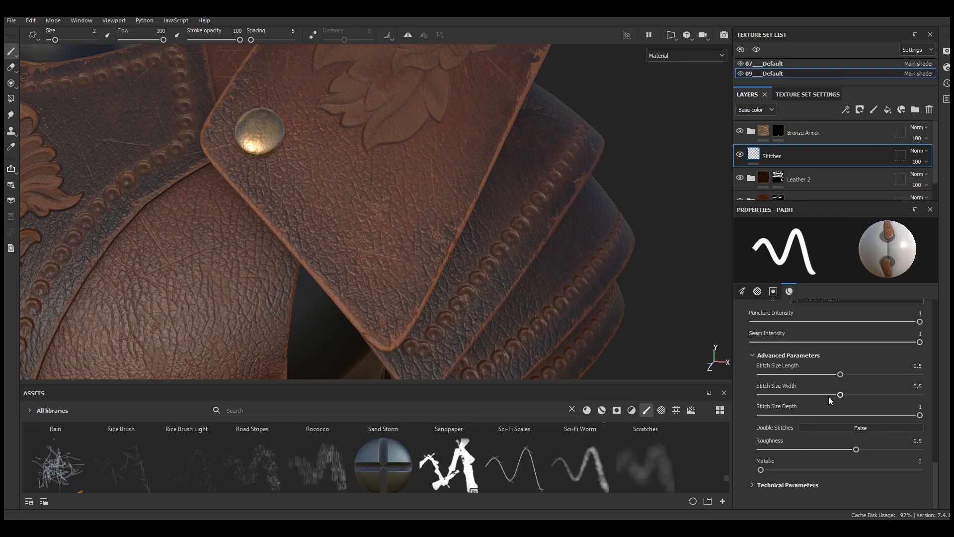
pyautogui.scroll(1, 830, 401)
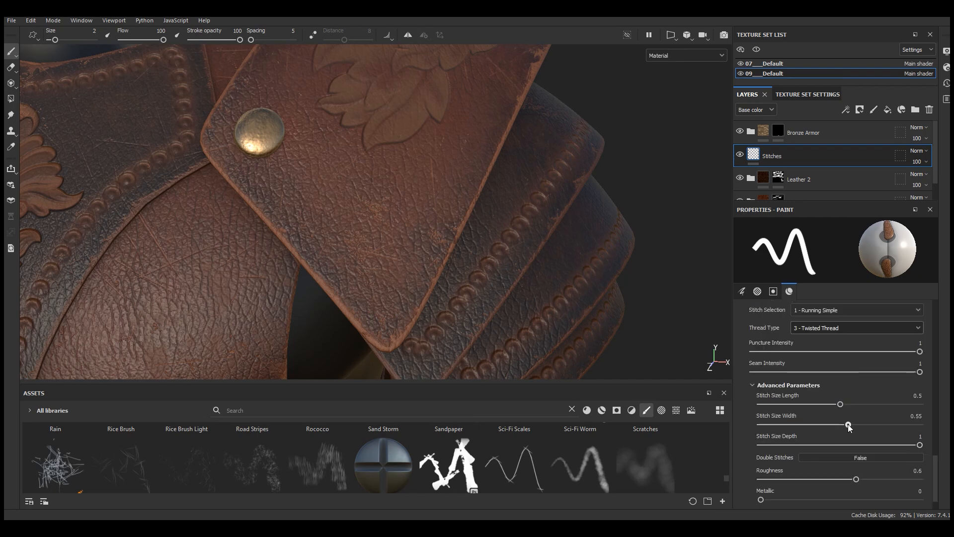
pyautogui.moveTo(844, 407); pyautogui.dragTo(862, 408)
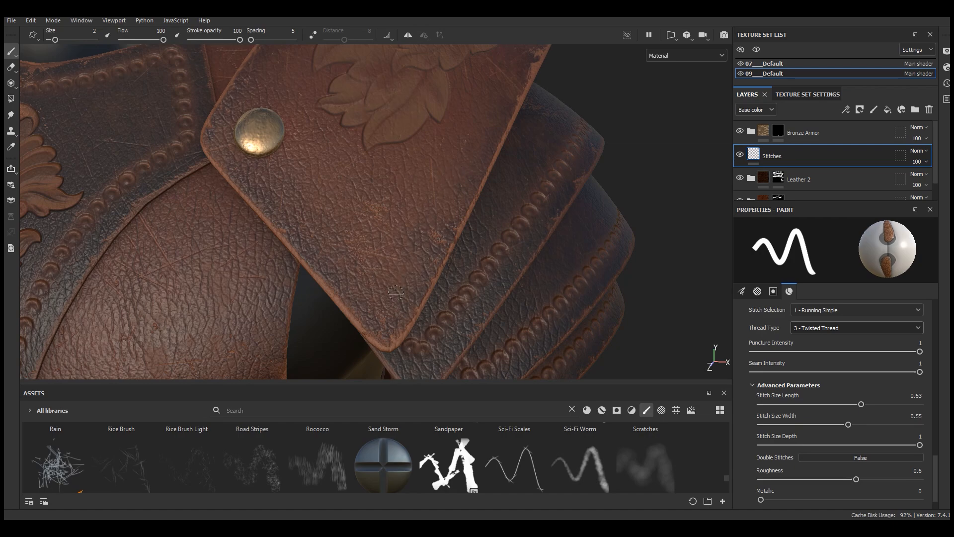
pyautogui.scroll(-5, 450, 235)
pyautogui.keyDown('alt'); pyautogui.moveTo(556, 251); pyautogui.dragTo(535, 161); pyautogui.keyUp('alt')
pyautogui.scroll(-3, 552, 258)
pyautogui.keyDown('alt'); pyautogui.moveTo(535, 161); pyautogui.dragTo(530, 99, button='middle'); pyautogui.keyUp('alt')
pyautogui.scroll(4, 518, 157)
pyautogui.scroll(-4, 518, 157)
pyautogui.scroll(2, 518, 157)
pyautogui.scroll(5, 518, 156)
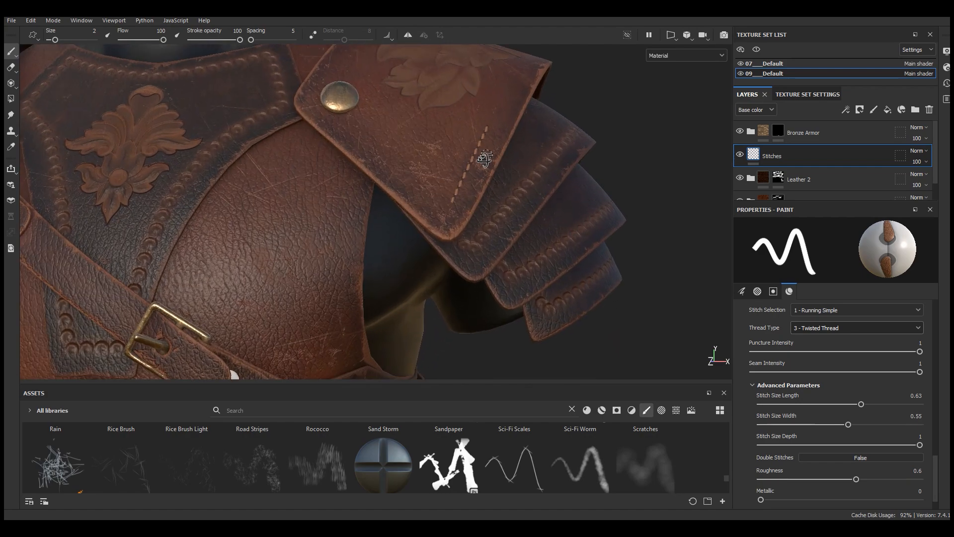
# Step: Set the brush size to 2.5 and try a straight line of stitches on the shoulder plate
pyautogui.rightClick(467, 173)
pyautogui.click(600, 221)
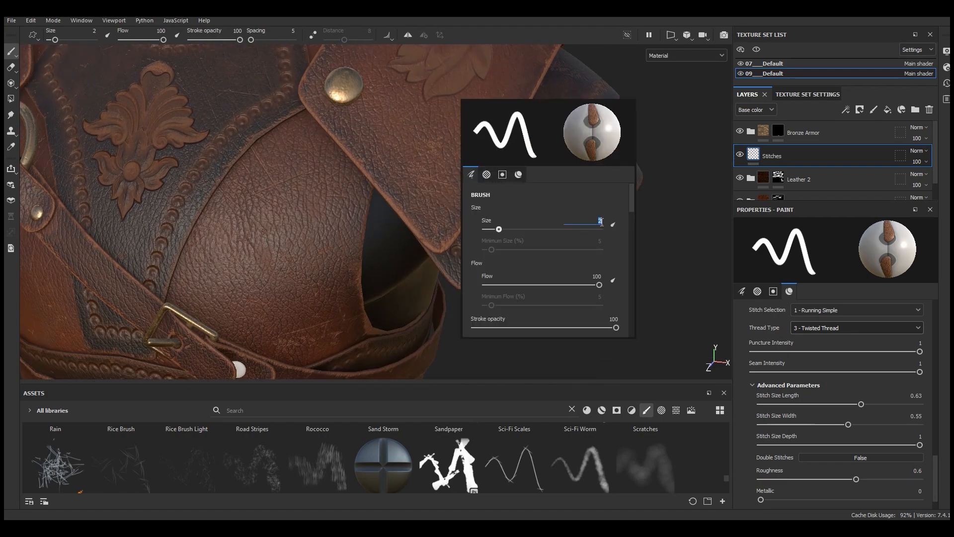
pyautogui.write('2.5')
pyautogui.press('Return')
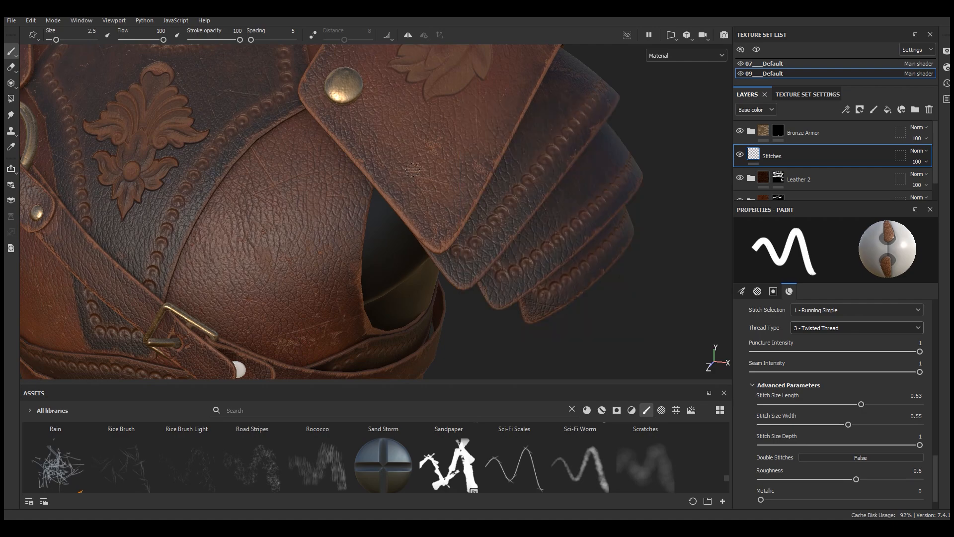
pyautogui.keyDown('shift'); pyautogui.click(425, 194); pyautogui.keyUp('shift')
pyautogui.scroll(-5, 433, 211)
pyautogui.moveTo(432, 211)
pyautogui.keyDown('alt'); pyautogui.mouseDown()
pyautogui.moveTo(459, 209)
pyautogui.moveTo(453, 215)
pyautogui.mouseUp(); pyautogui.keyUp('alt')
pyautogui.scroll(5, 455, 207)
pyautogui.scroll(-1, 851, 367)
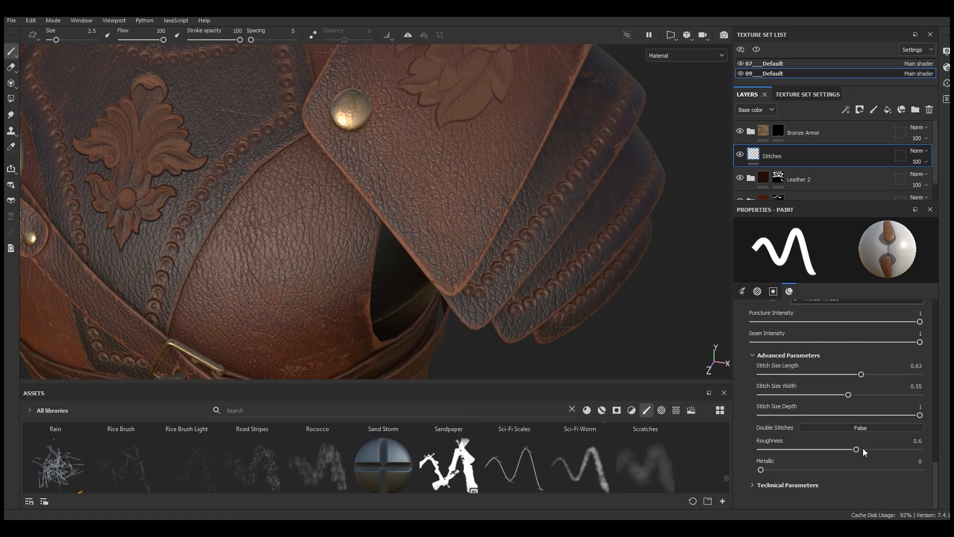
# Step: Set the stitches' normal intensity to 0.62 and height range to 0.63, trying them with a stroke on the shoulder plate
pyautogui.click(783, 483)
pyautogui.scroll(-2, 791, 484)
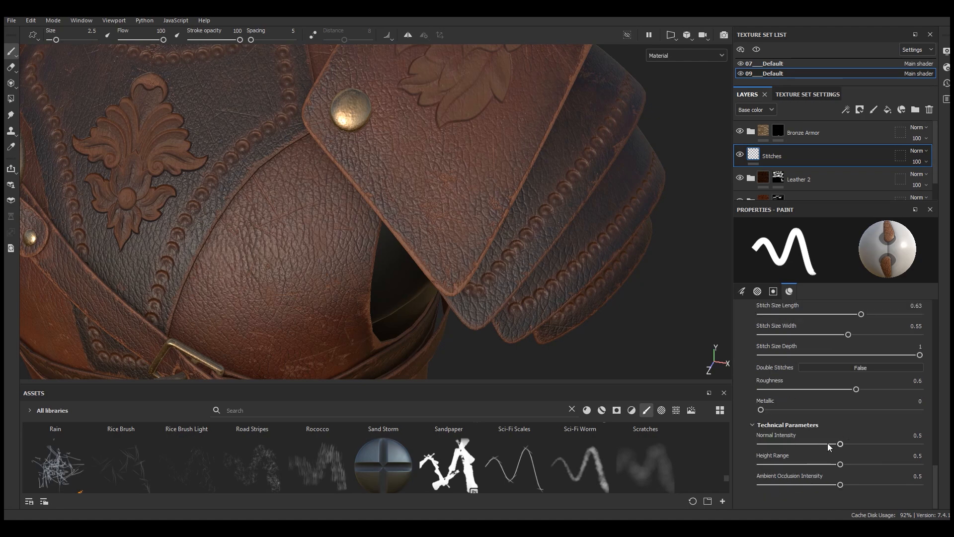
pyautogui.click(860, 464)
pyautogui.click(859, 444)
pyautogui.keyDown('shift'); pyautogui.click(503, 165); pyautogui.keyUp('shift')
pyautogui.moveTo(483, 225)
pyautogui.keyDown('alt'); pyautogui.mouseDown()
pyautogui.moveTo(512, 213)
pyautogui.moveTo(425, 183)
pyautogui.mouseUp(); pyautogui.keyUp('alt')
pyautogui.scroll(-6, 485, 201)
pyautogui.scroll(6, 509, 144)
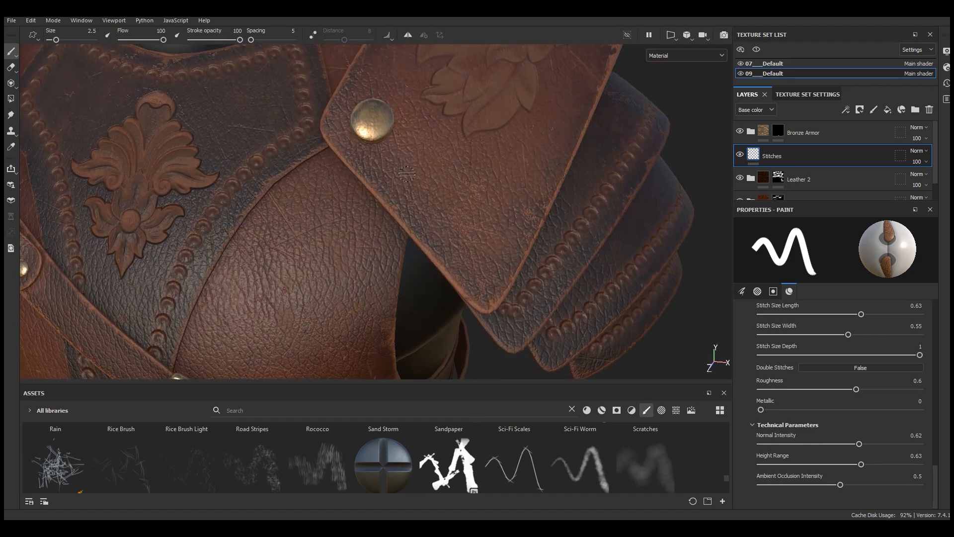
# Step: Paint connected lines of stitches along the edges of the shoulder plate, following its lower point and both long sides
pyautogui.keyDown('shift'); pyautogui.click(443, 242); pyautogui.keyUp('shift')
pyautogui.keyDown('shift'); pyautogui.click(476, 279); pyautogui.keyUp('shift')
pyautogui.moveTo(498, 274); pyautogui.dragTo(603, 41)
pyautogui.keyDown('alt'); pyautogui.moveTo(507, 121); pyautogui.dragTo(491, 295, button='middle'); pyautogui.keyUp('alt')
pyautogui.keyDown('shift'); pyautogui.click(399, 167); pyautogui.keyUp('shift')
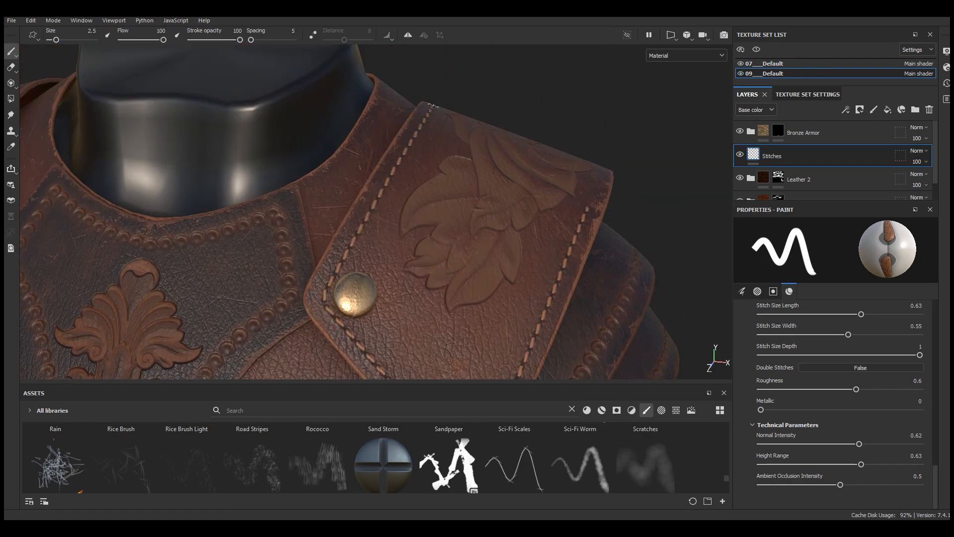
pyautogui.keyDown('shift'); pyautogui.click(428, 112); pyautogui.keyUp('shift')
# Step: Examine the shoulder plate's stitching from close up, from a distance and from several angles
pyautogui.scroll(-7, 428, 149)
pyautogui.keyDown('alt'); pyautogui.moveTo(409, 234); pyautogui.dragTo(431, 219); pyautogui.keyUp('alt')
pyautogui.scroll(-3, 432, 219)
pyautogui.keyDown('alt'); pyautogui.moveTo(432, 239); pyautogui.dragTo(434, 217, button='middle'); pyautogui.keyUp('alt')
pyautogui.scroll(8, 434, 217)
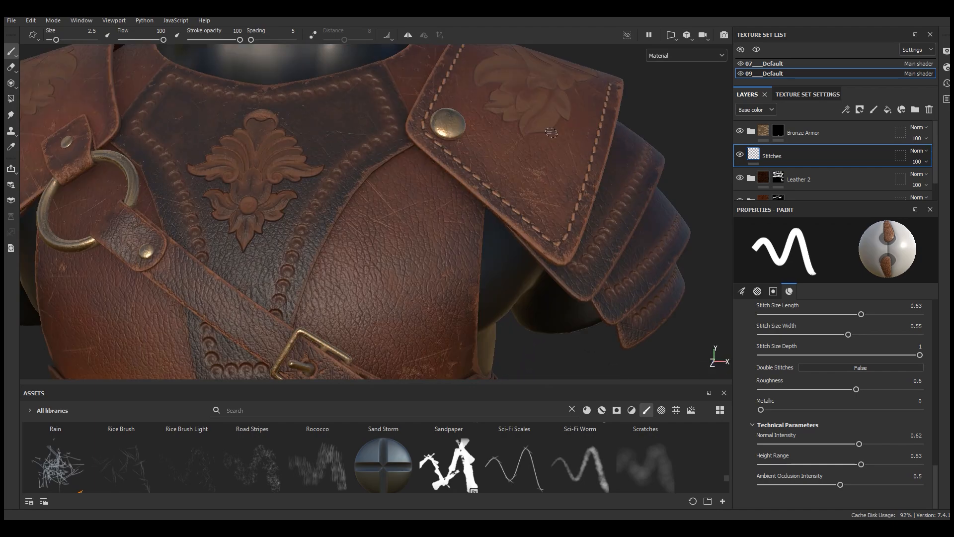
pyautogui.scroll(-8, 538, 250)
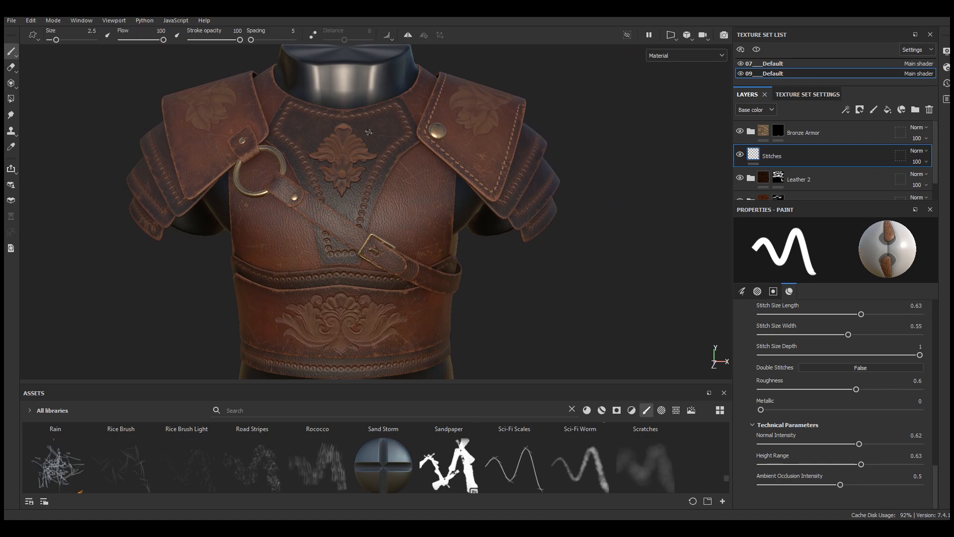
pyautogui.scroll(8, 357, 137)
pyautogui.moveTo(474, 206)
pyautogui.keyDown('alt'); pyautogui.mouseDown(button='middle')
pyautogui.moveTo(456, 224)
pyautogui.moveTo(464, 227)
pyautogui.mouseUp(button='middle'); pyautogui.keyUp('alt')
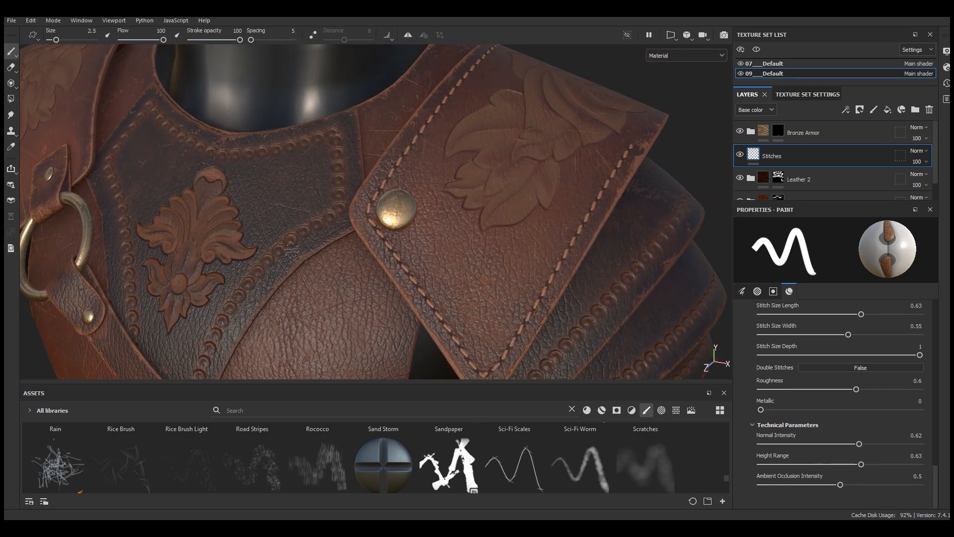
pyautogui.scroll(-5, 434, 186)
pyautogui.scroll(3, 454, 171)
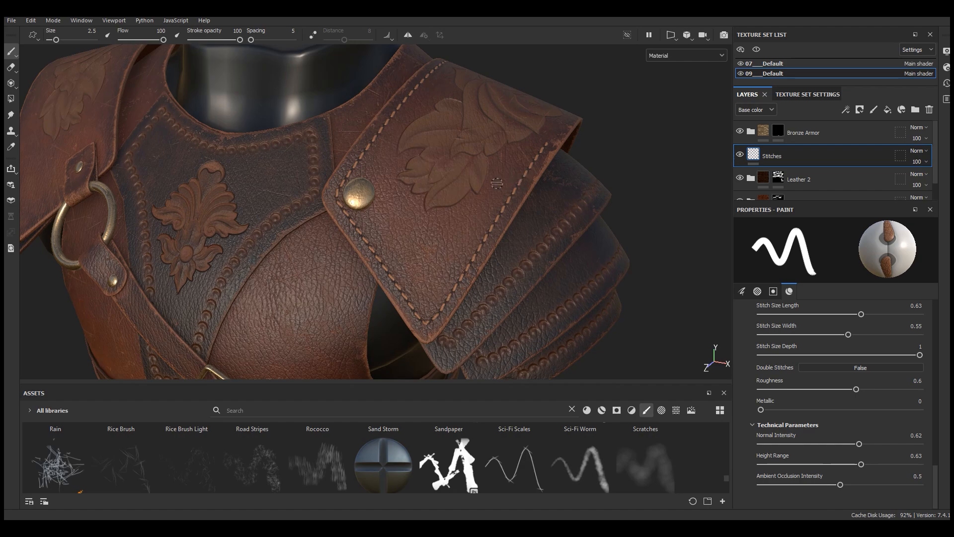
pyautogui.keyDown('alt'); pyautogui.moveTo(454, 170); pyautogui.dragTo(517, 155); pyautogui.keyUp('alt')
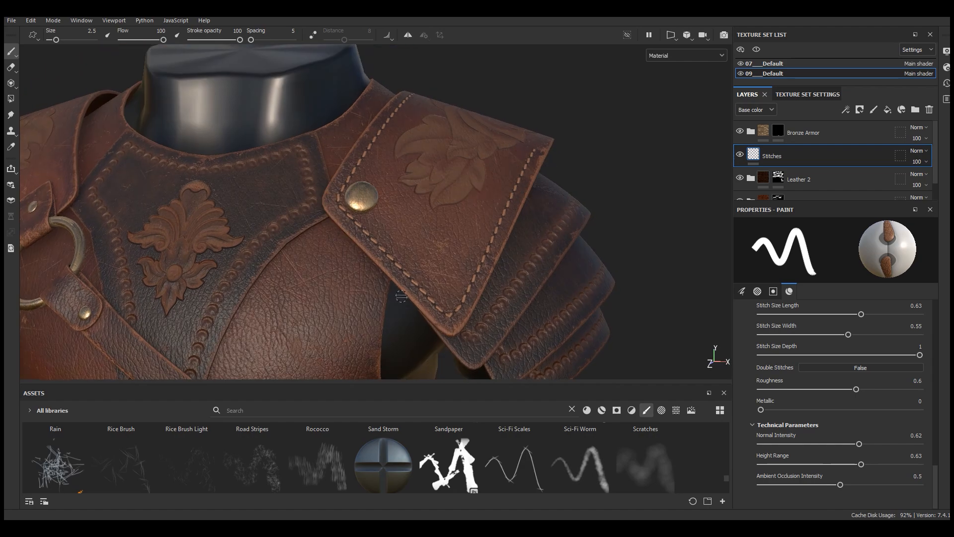
pyautogui.scroll(-5, 401, 296)
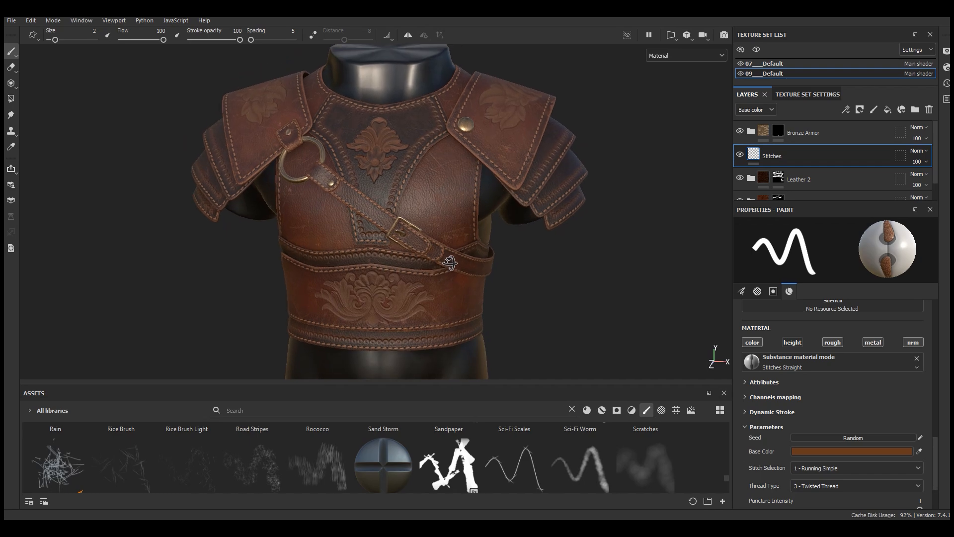
# Step: Inspect the stitching on the whole armour from the front and both sides
pyautogui.keyDown('alt'); pyautogui.moveTo(360, 308); pyautogui.dragTo(320, 276); pyautogui.keyUp('alt')
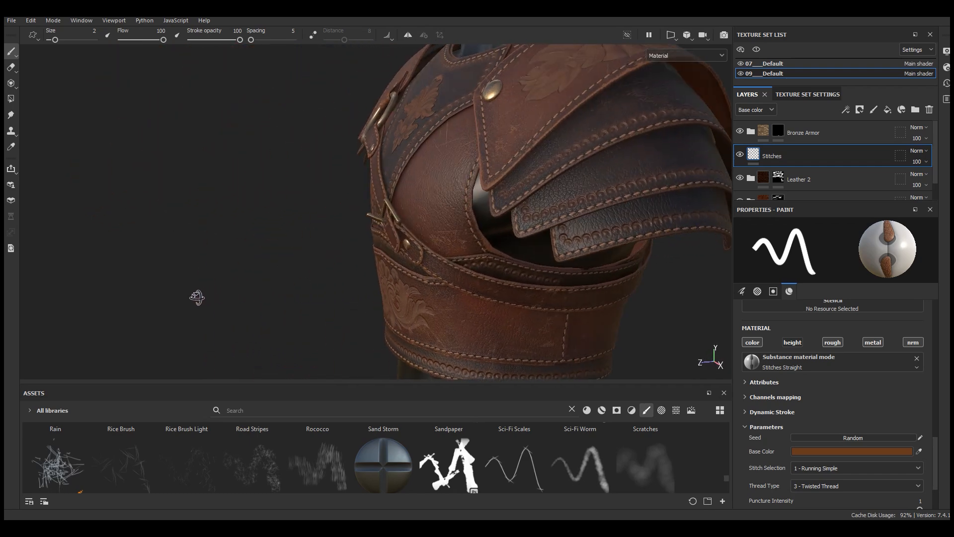
pyautogui.keyDown('alt'); pyautogui.moveTo(196, 298); pyautogui.dragTo(625, 171); pyautogui.keyUp('alt')
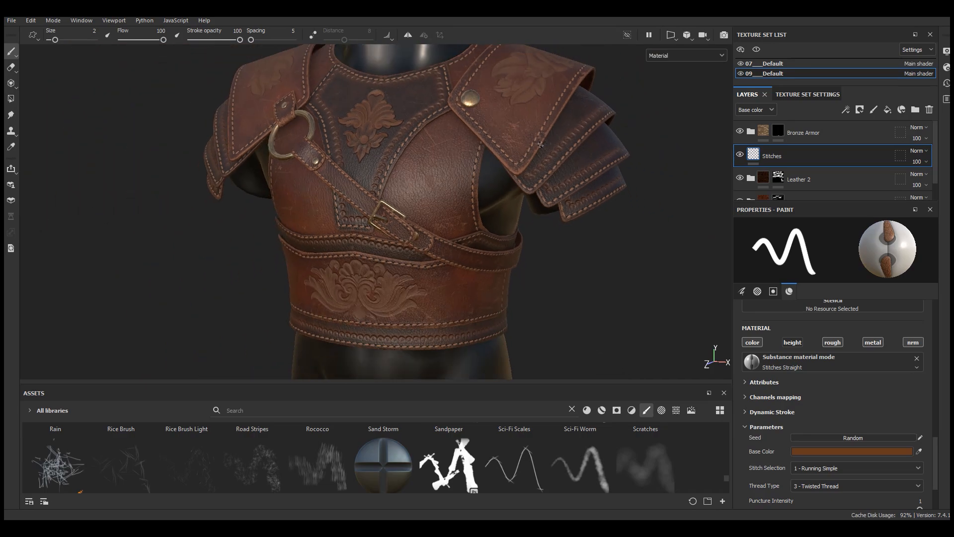
pyautogui.keyDown('alt'); pyautogui.moveTo(546, 224); pyautogui.dragTo(703, 243); pyautogui.keyUp('alt')
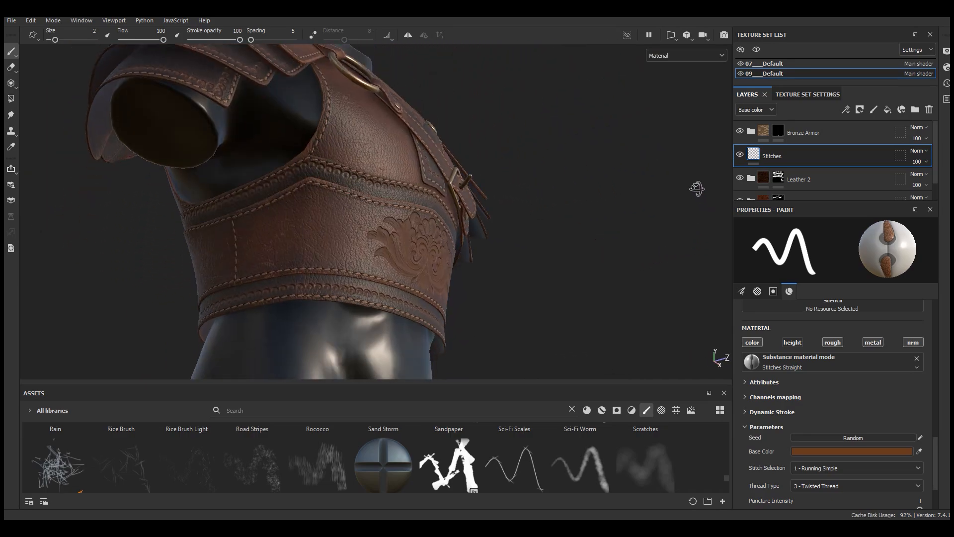
pyautogui.keyDown('alt'); pyautogui.moveTo(694, 189); pyautogui.dragTo(326, 225); pyautogui.keyUp('alt')
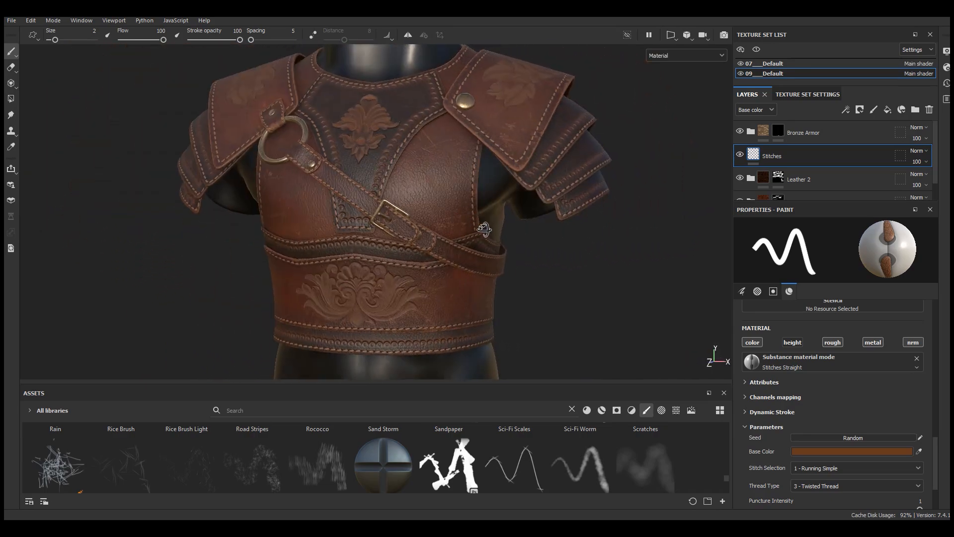
pyautogui.scroll(5, 406, 260)
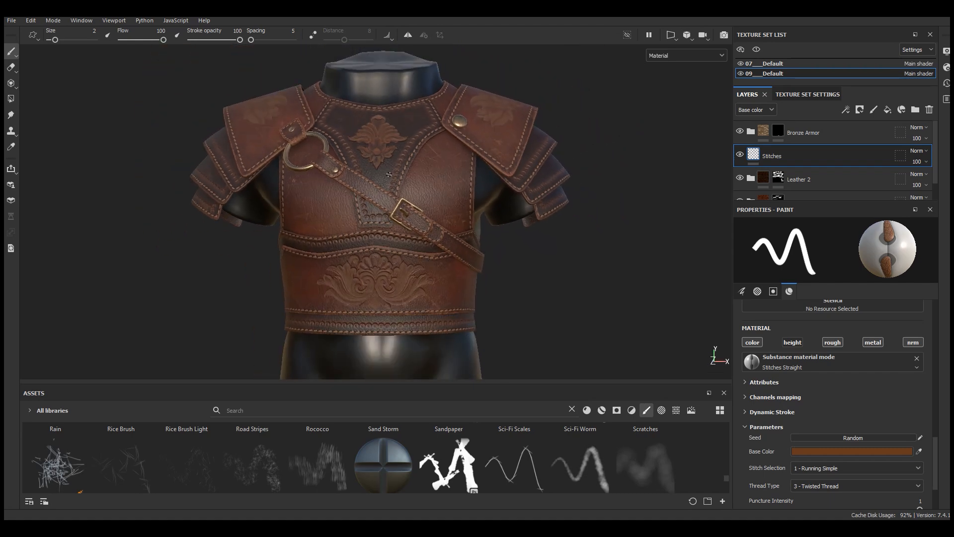
pyautogui.keyDown('alt'); pyautogui.moveTo(440, 194); pyautogui.dragTo(426, 210); pyautogui.keyUp('alt')
pyautogui.keyDown('alt'); pyautogui.moveTo(425, 197); pyautogui.dragTo(422, 221, button='middle'); pyautogui.keyUp('alt')
pyautogui.keyDown('alt'); pyautogui.moveTo(406, 218); pyautogui.dragTo(414, 198, button='right'); pyautogui.keyUp('alt')
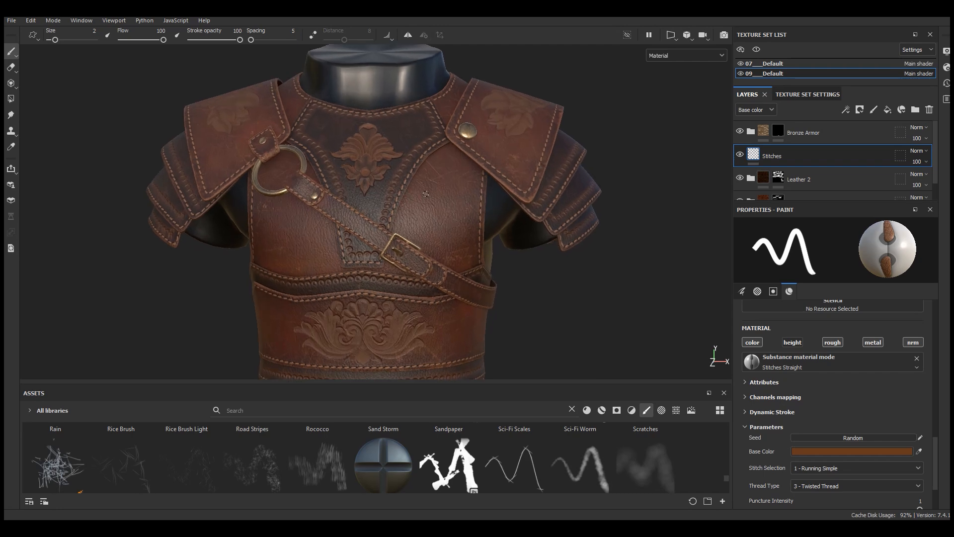
# Step: Add an HSL Perceptive filter to the Stitches layer
pyautogui.click(845, 109)
pyautogui.click(871, 183)
pyautogui.click(855, 259)
pyautogui.scroll(-3, 870, 333)
pyautogui.click(879, 323)
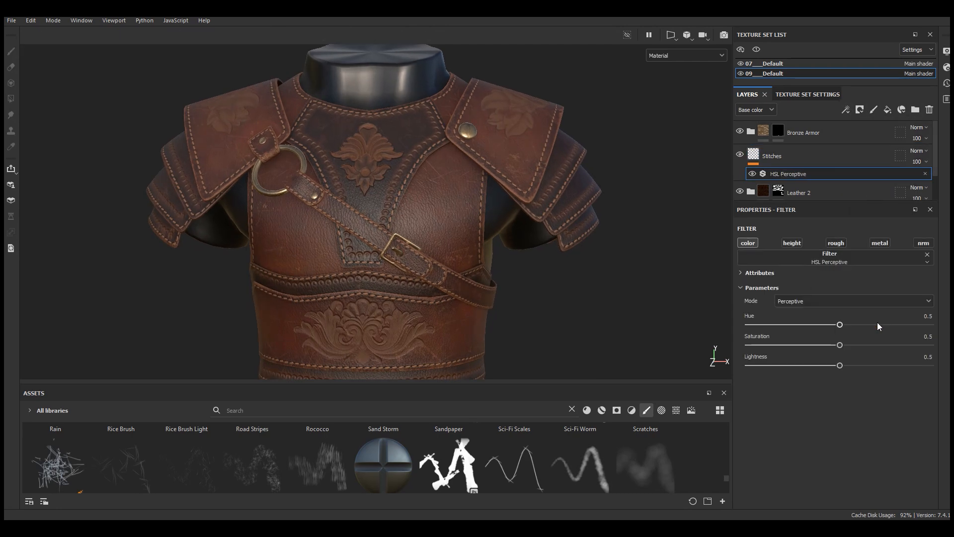
# Step: Set the HSL Perceptive filter's saturation to 0.37 and lightness to 0.499 to mute the stitch colour
pyautogui.scroll(4, 358, 240)
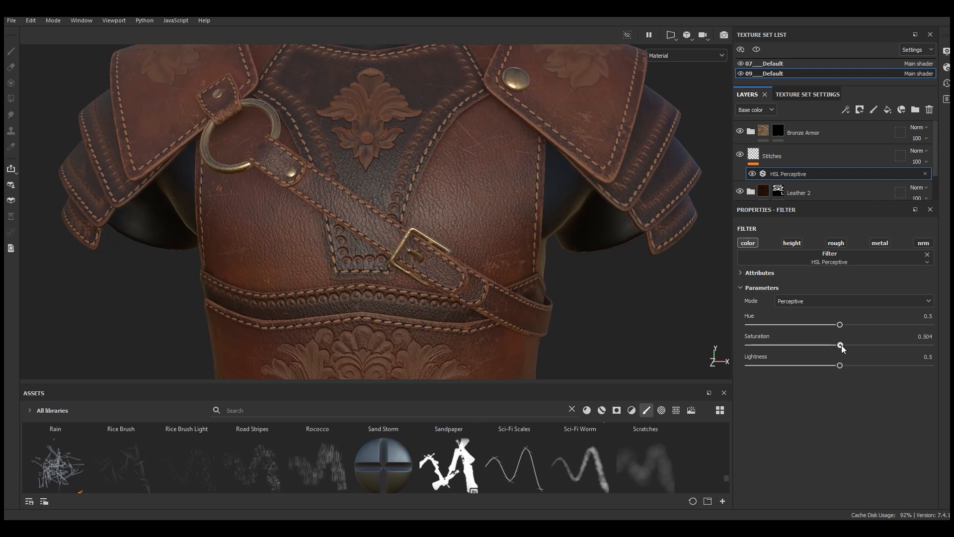
pyautogui.moveTo(884, 348); pyautogui.dragTo(846, 371)
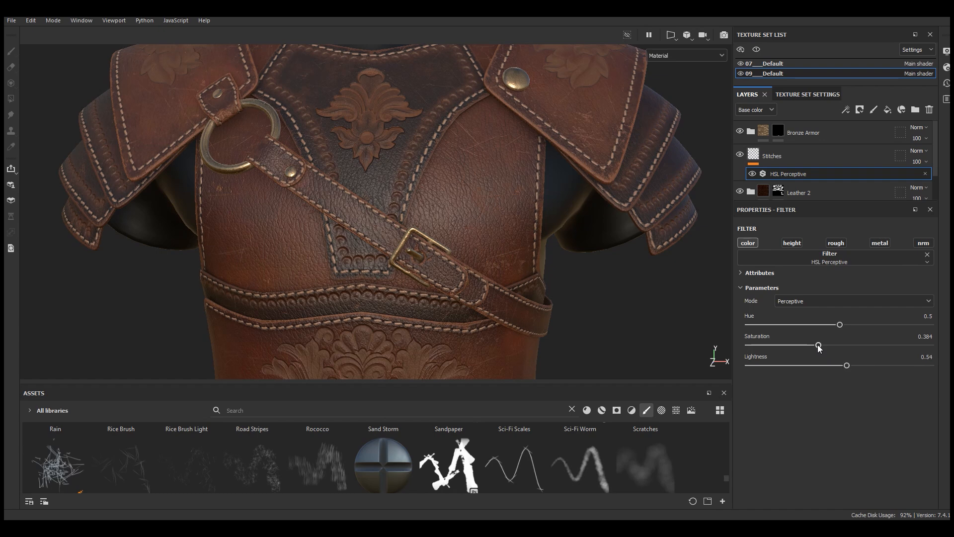
pyautogui.moveTo(810, 345); pyautogui.dragTo(816, 345)
pyautogui.scroll(-5, 489, 221)
pyautogui.keyDown('alt'); pyautogui.moveTo(489, 221); pyautogui.dragTo(449, 207); pyautogui.keyUp('alt')
pyautogui.scroll(3, 449, 208)
# Step: Compare the stitches with the HSL Perceptive filter on and off, leave it hidden, and view the armour in the maximized viewport
pyautogui.click(753, 174)
pyautogui.click(754, 175)
pyautogui.scroll(3, 438, 271)
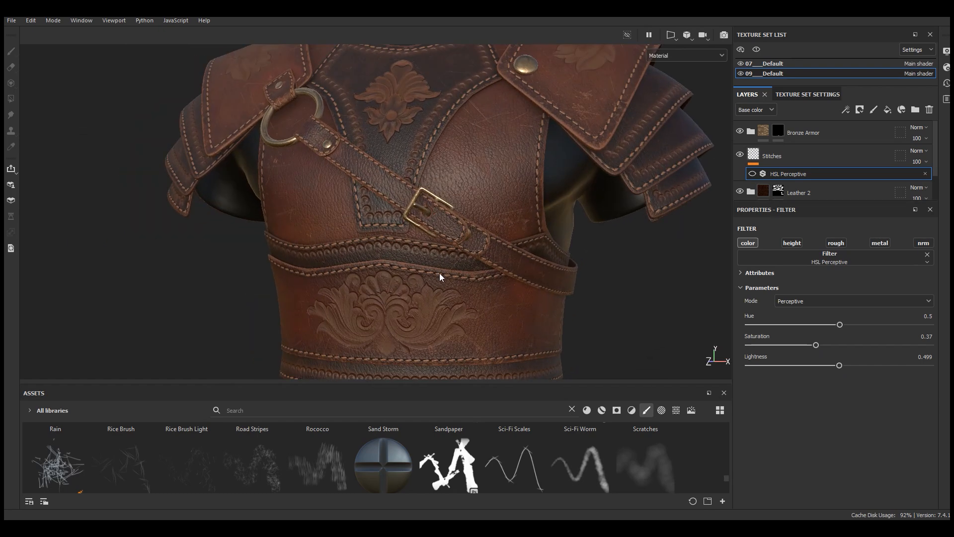
pyautogui.keyDown('alt'); pyautogui.moveTo(439, 272); pyautogui.dragTo(466, 277); pyautogui.keyUp('alt')
pyautogui.scroll(-3, 404, 251)
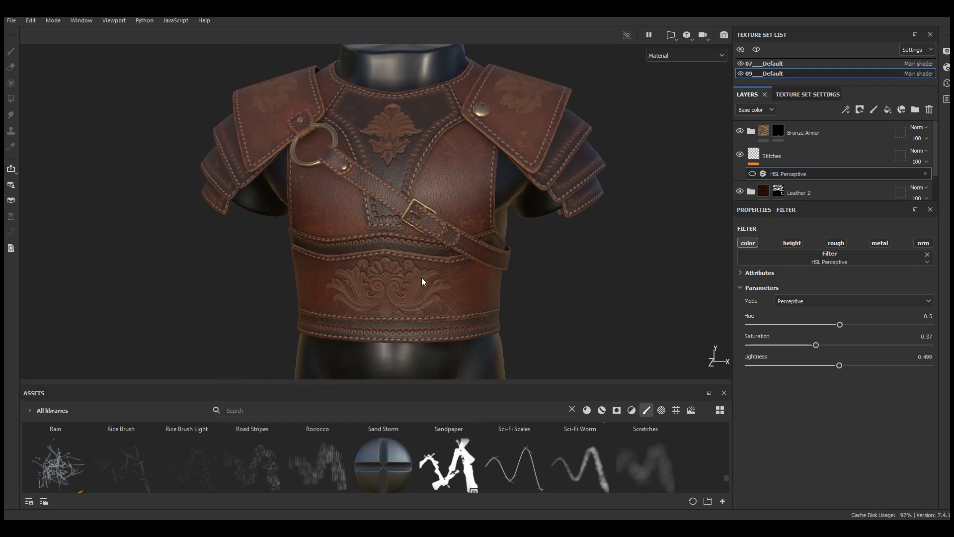
pyautogui.press('Tab')
pyautogui.keyDown('alt'); pyautogui.moveTo(361, 251); pyautogui.dragTo(406, 268); pyautogui.keyUp('alt')
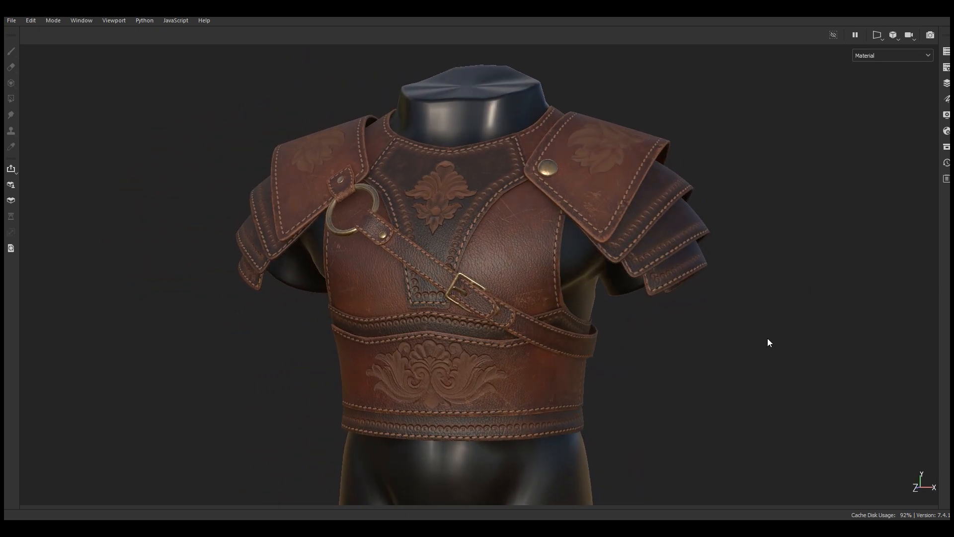